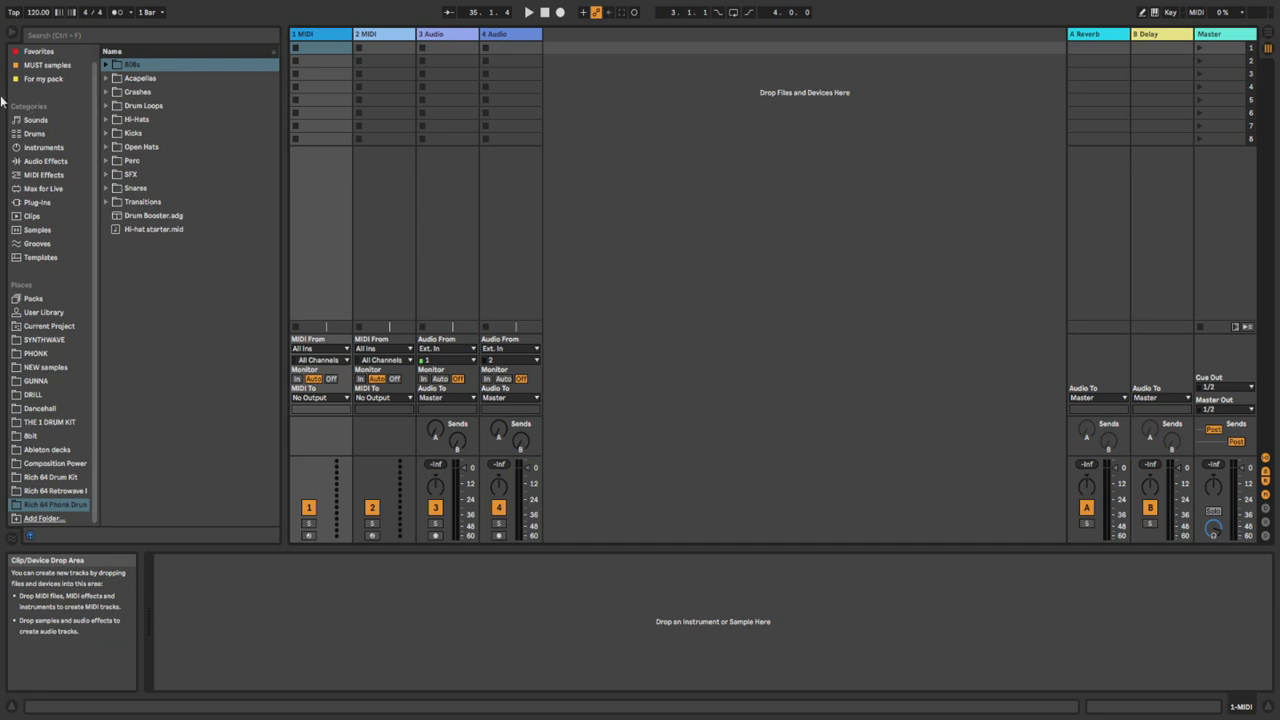
Set the project tempo to 180 BPM and switch on the metronome.
{"action": "left_click", "coordinate": [33, 13]}
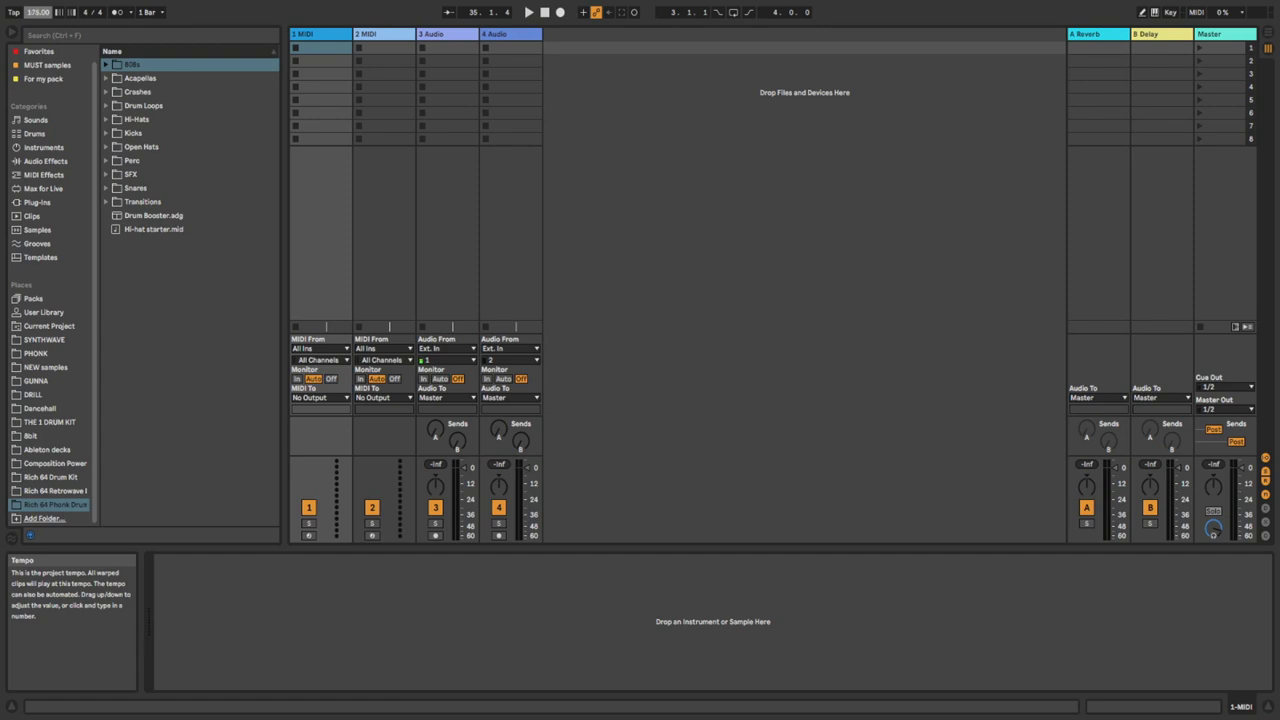
{"action": "left_click", "coordinate": [118, 12]}
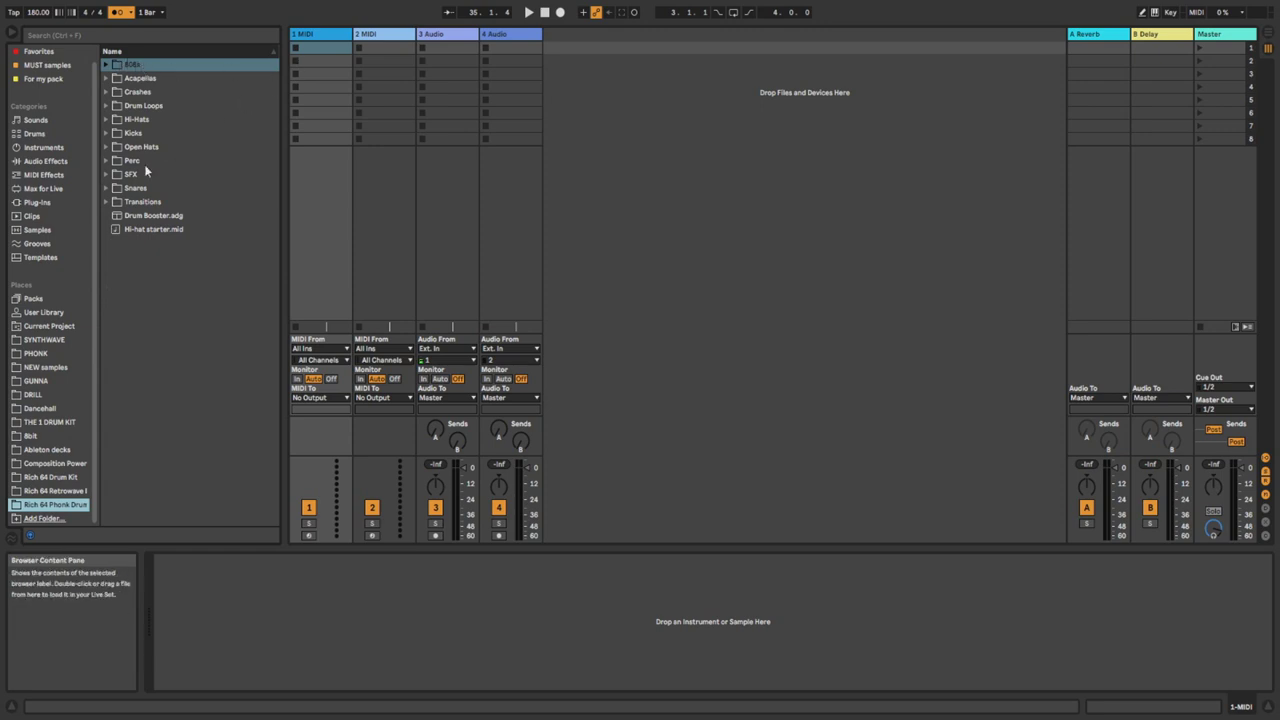
Audition the cowbell samples in the phonk kit's Perc folder and load Cowbell (2).wav onto the first MIDI track.
{"action": "left_click", "coordinate": [315, 37]}
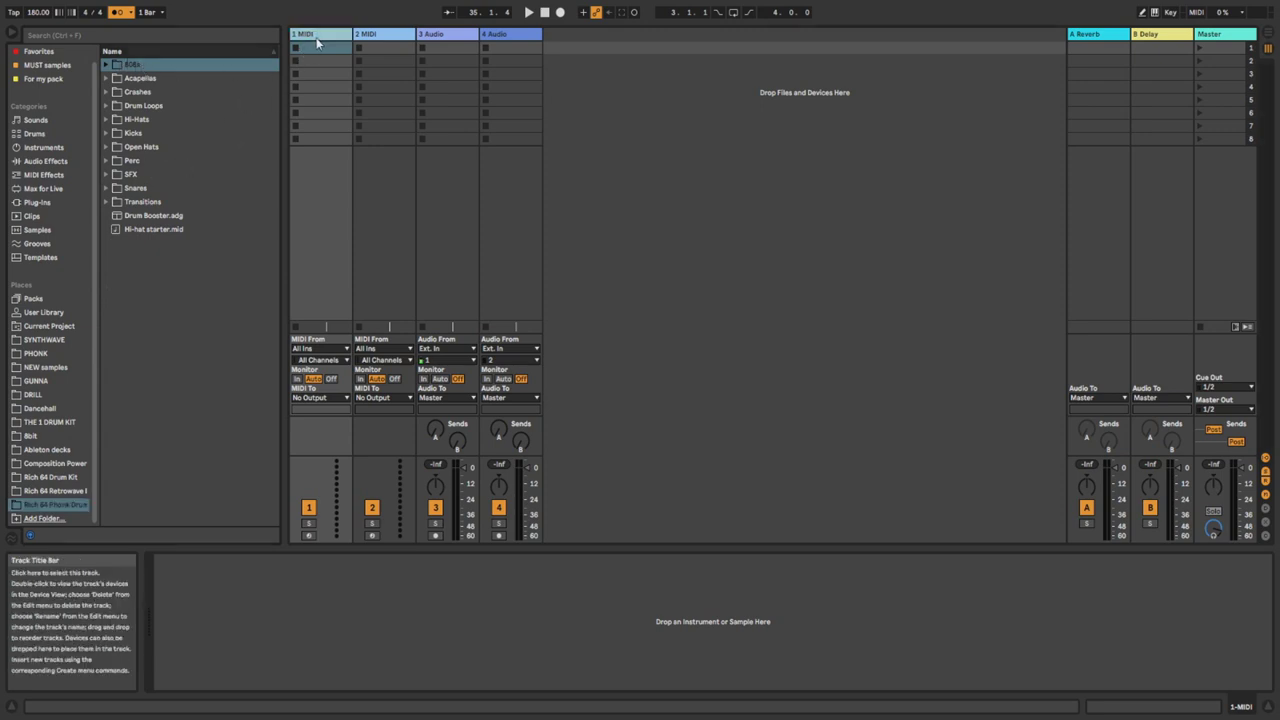
{"action": "left_click", "coordinate": [105, 161]}
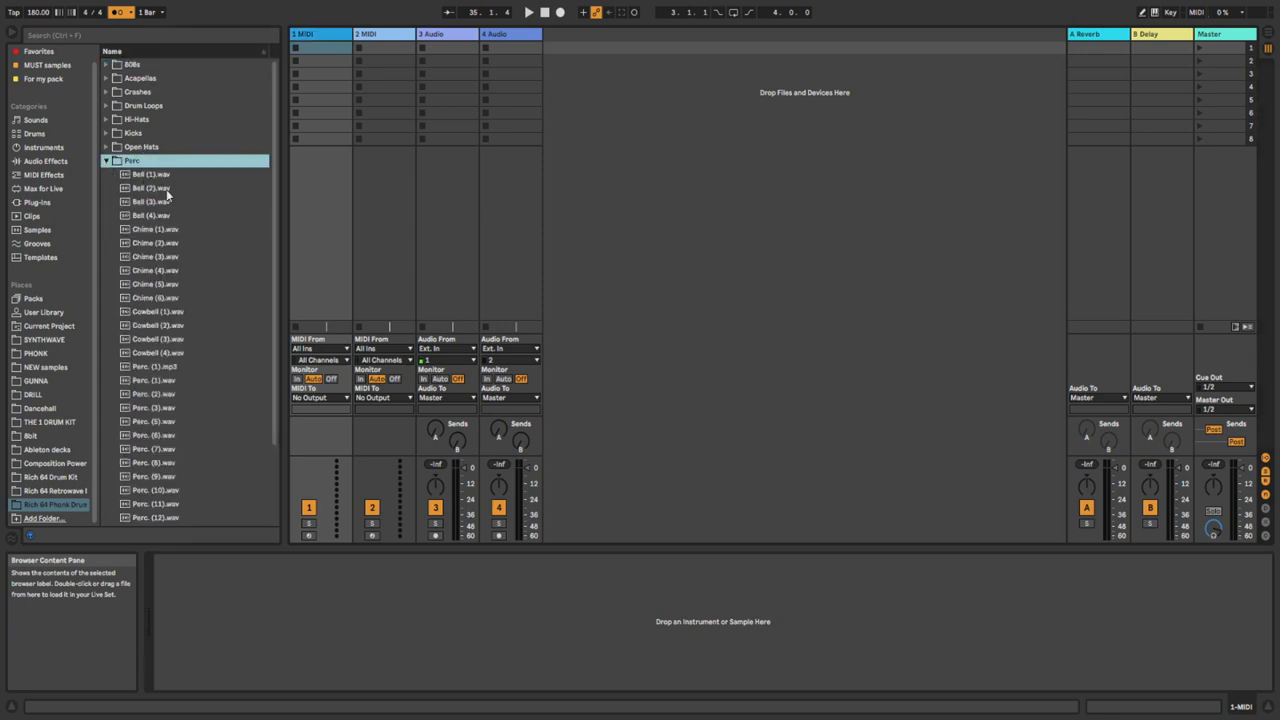
{"action": "scroll", "coordinate": [187, 250], "scroll_direction": "down", "scroll_amount": 2}
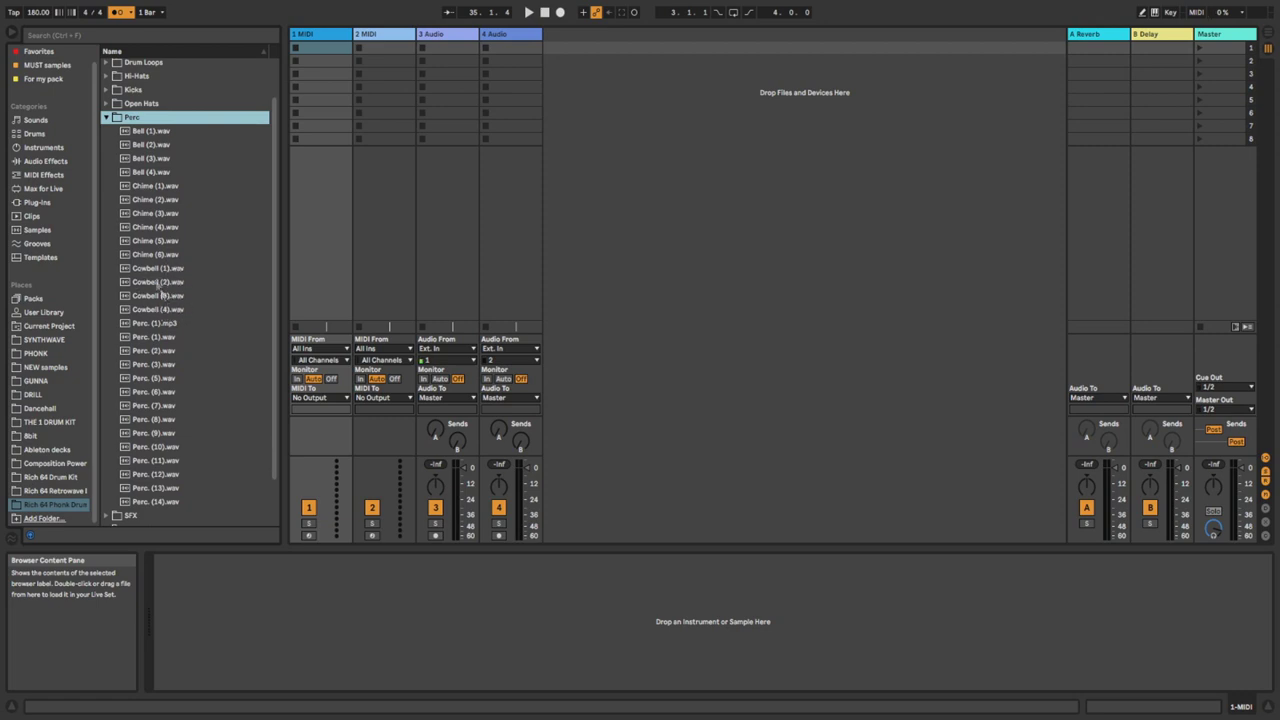
{"action": "left_click", "coordinate": [158, 272]}
{"action": "left_click", "coordinate": [170, 283]}
{"action": "left_click", "coordinate": [171, 296]}
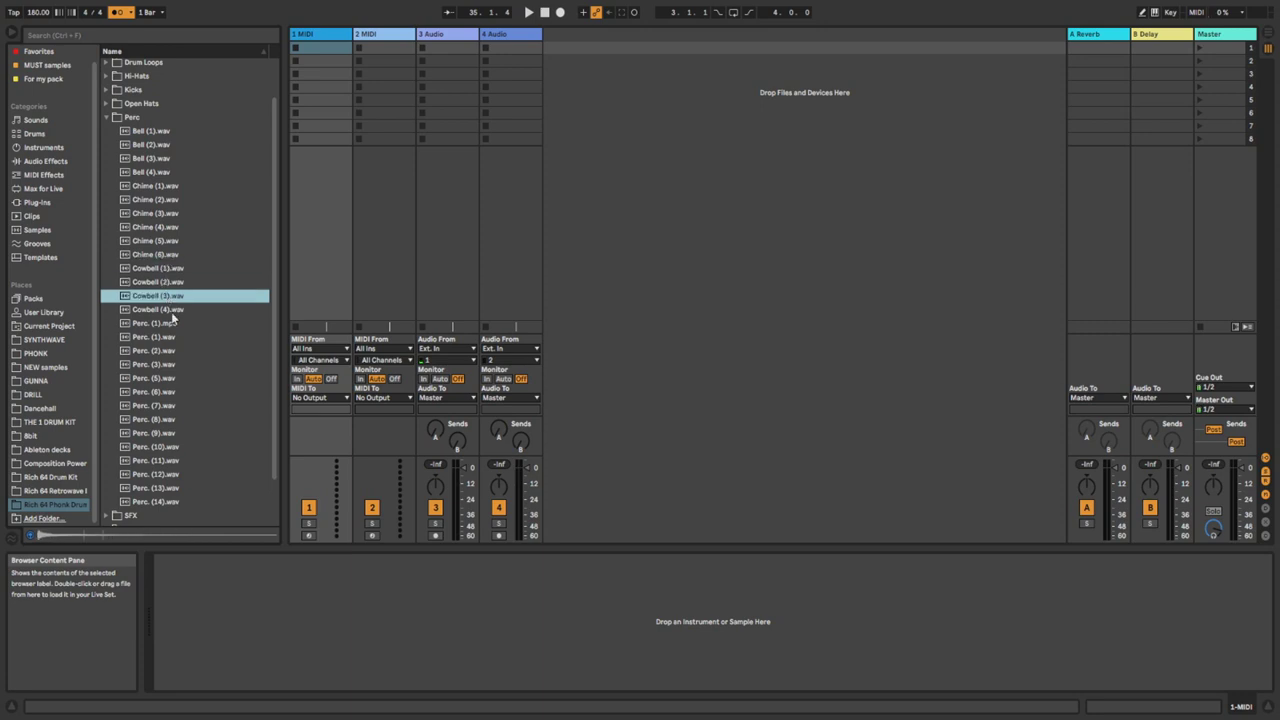
{"action": "left_click", "coordinate": [171, 312]}
{"action": "key", "text": "Up"}
{"action": "left_click", "coordinate": [172, 272]}
{"action": "left_click", "coordinate": [174, 284]}
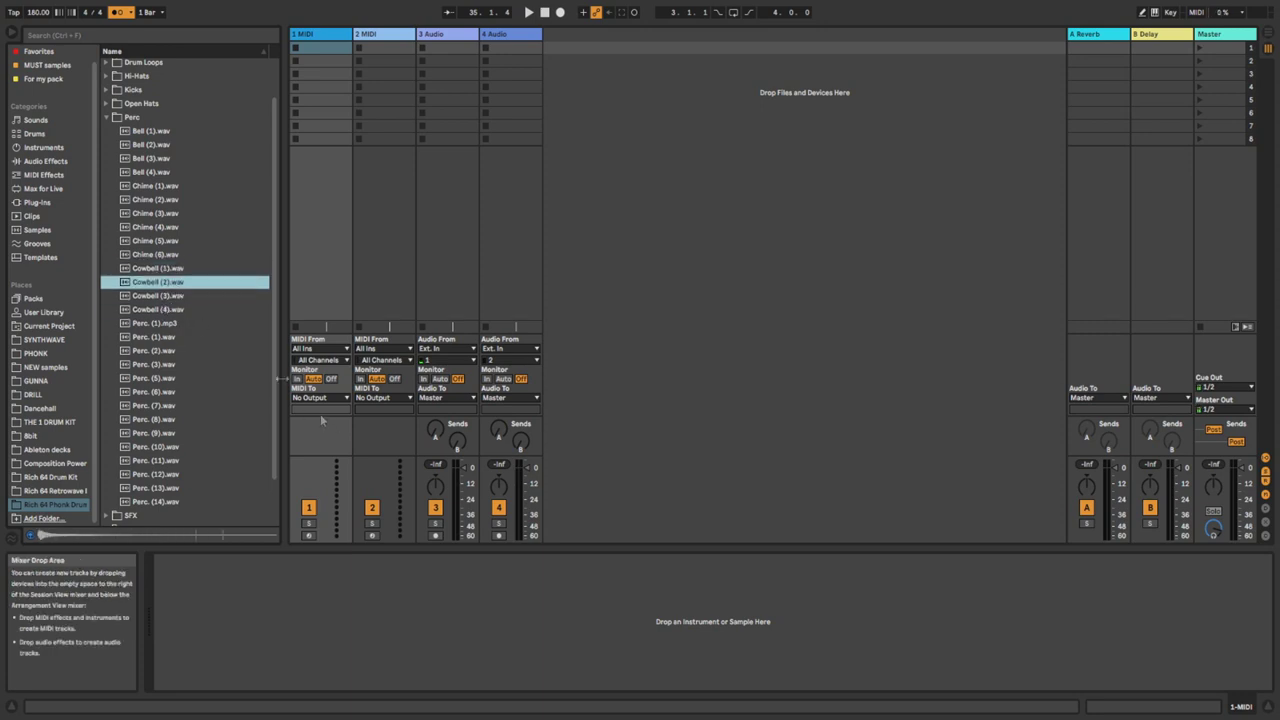
{"action": "double_click", "coordinate": [162, 282]}
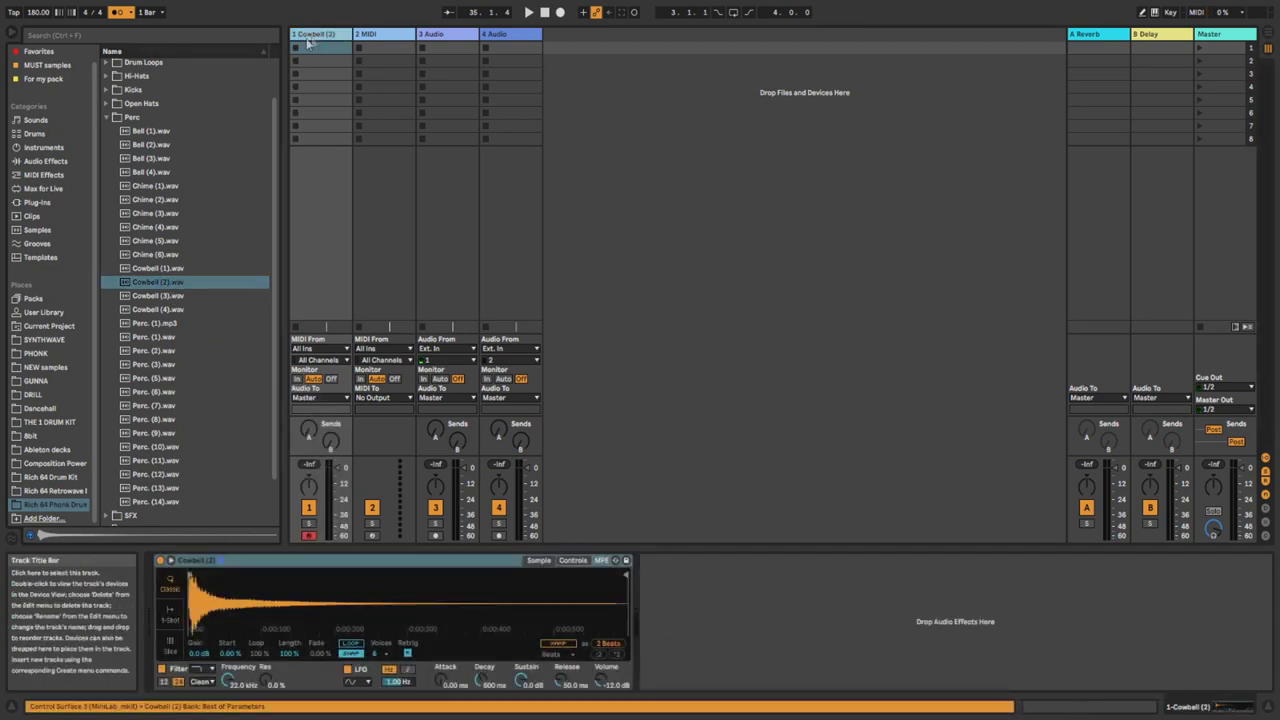
Add the Hirajoshi preset of the Scale MIDI effect to the Cowbell (2) track.
{"action": "left_click", "coordinate": [43, 174]}
{"action": "left_click", "coordinate": [107, 217]}
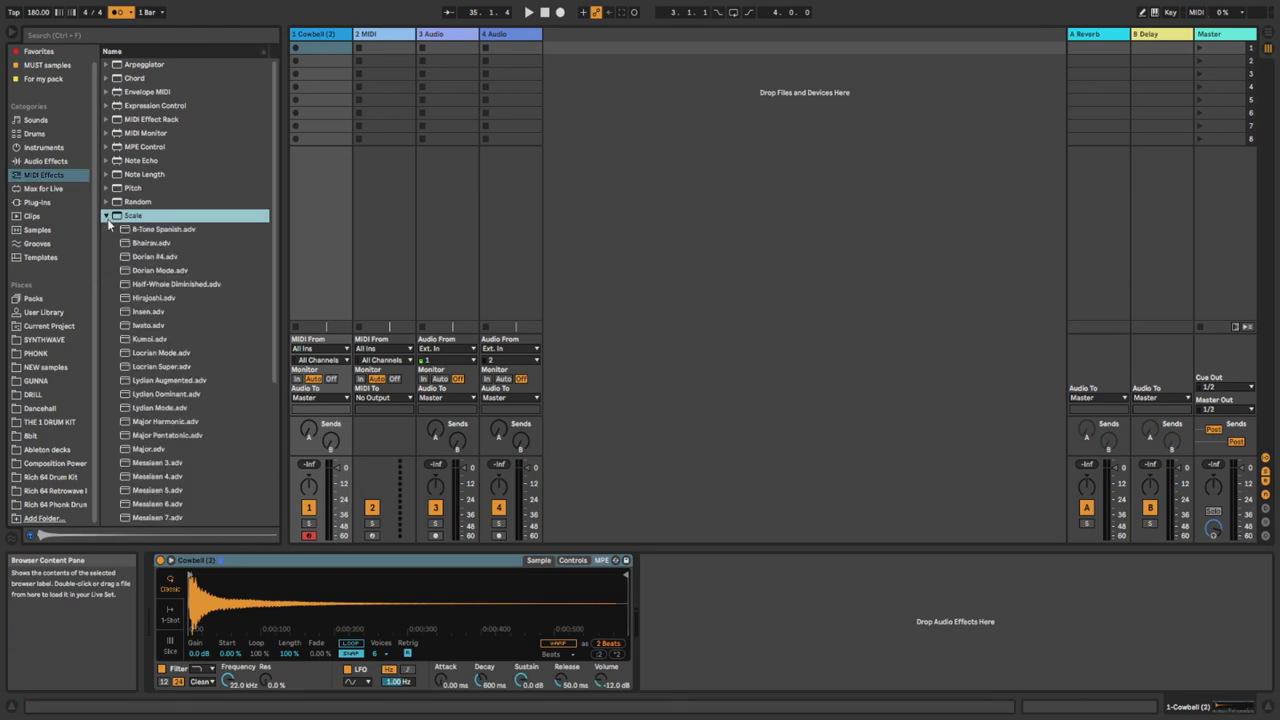
{"action": "scroll", "coordinate": [215, 350], "scroll_direction": "down", "scroll_amount": 6}
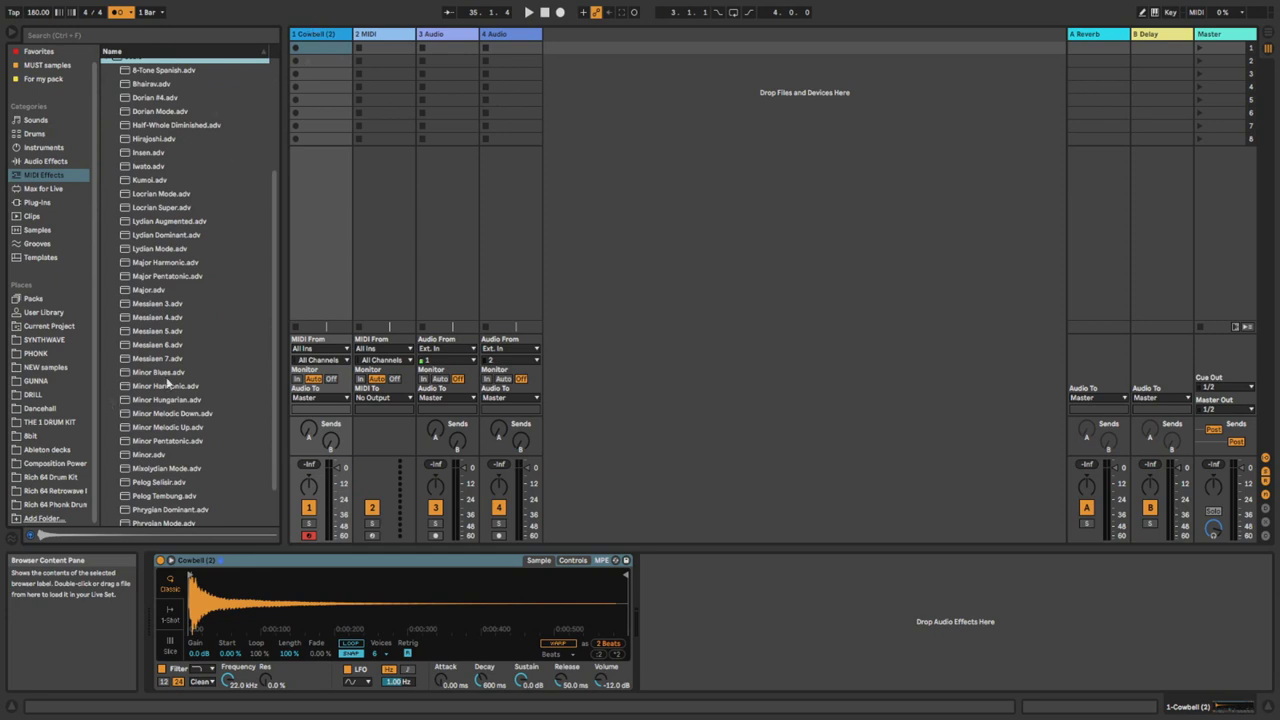
{"action": "scroll", "coordinate": [175, 385], "scroll_direction": "up", "scroll_amount": 2}
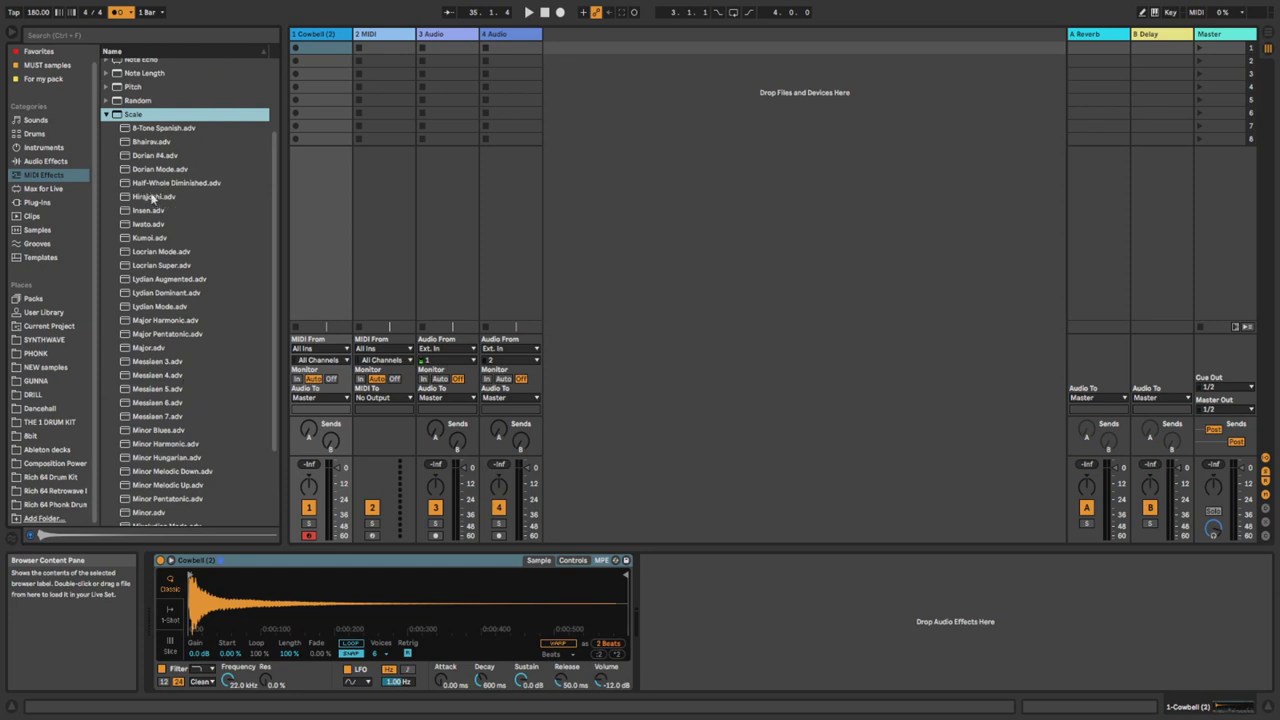
{"action": "scroll", "coordinate": [182, 320], "scroll_direction": "down", "scroll_amount": 4}
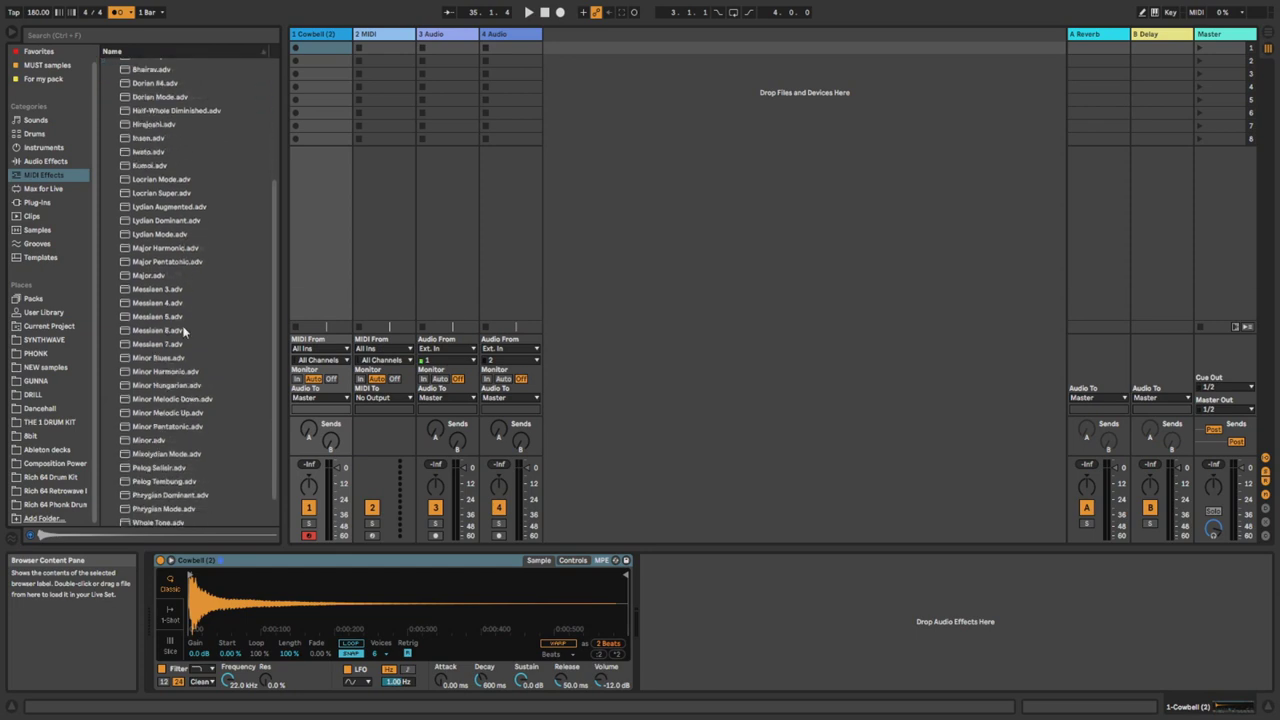
{"action": "scroll", "coordinate": [178, 325], "scroll_direction": "up", "scroll_amount": 3}
{"action": "scroll", "coordinate": [178, 330], "scroll_direction": "up", "scroll_amount": 2}
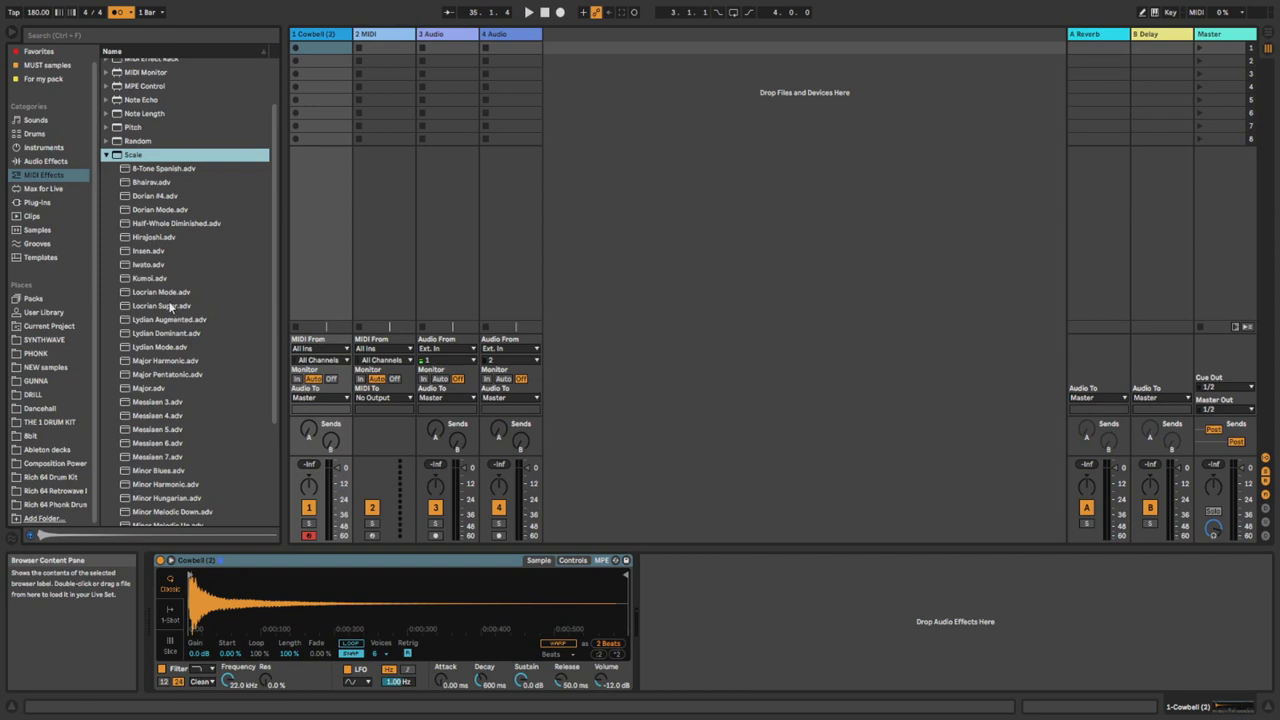
{"action": "left_click", "coordinate": [145, 239]}
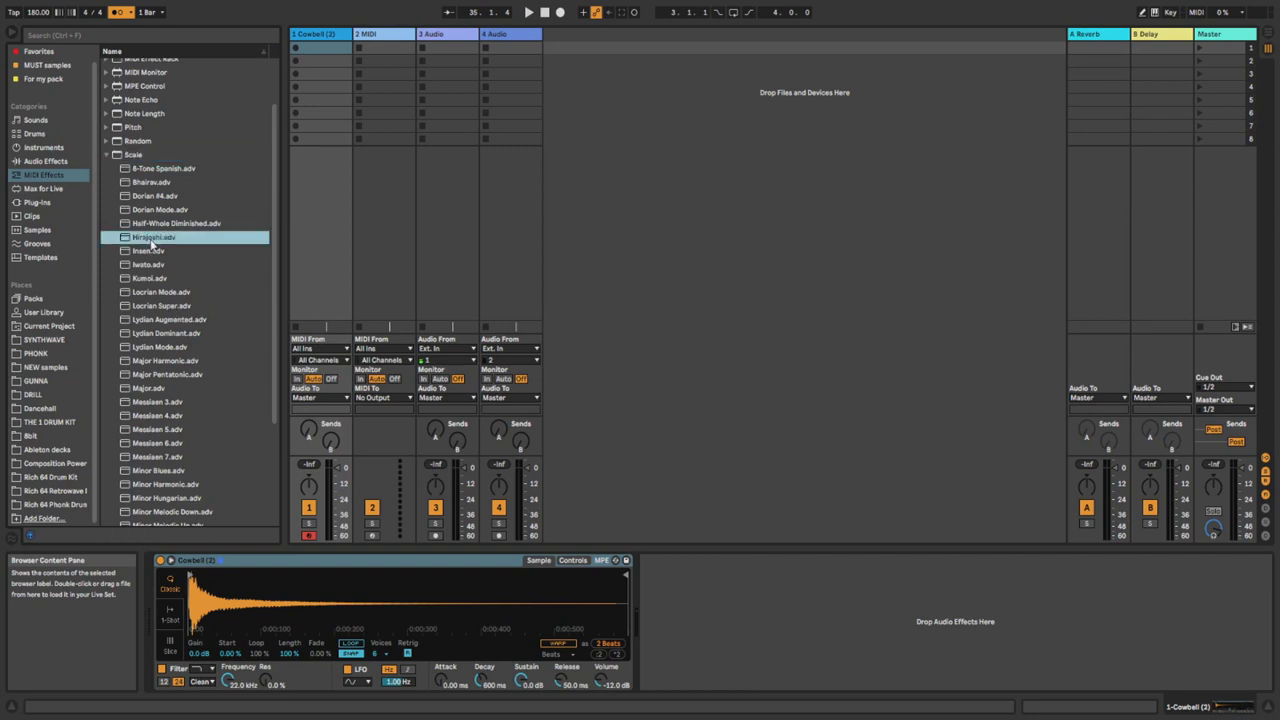
{"action": "double_click", "coordinate": [152, 240]}
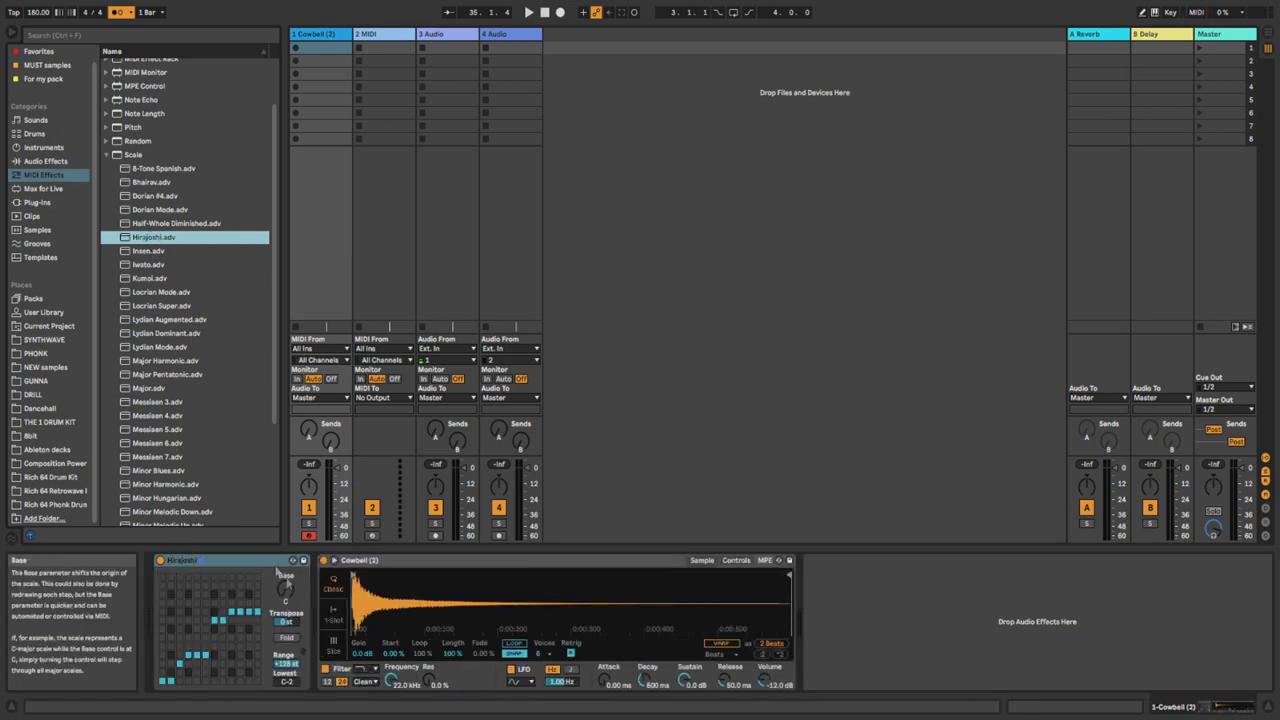
Create a MIDI clip in the cowbell track's first slot and duplicate its loop to a length of four bars.
{"action": "double_click", "coordinate": [323, 50]}
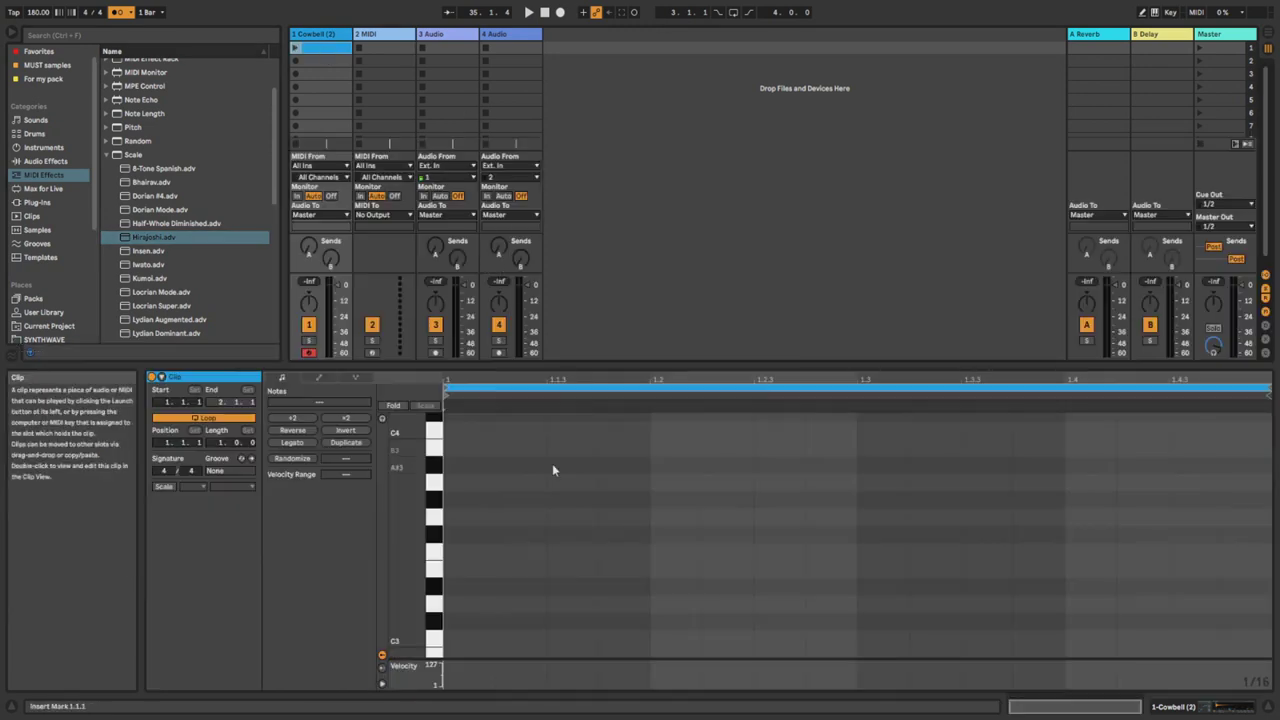
{"action": "right_click", "coordinate": [521, 389]}
{"action": "left_click", "coordinate": [546, 394]}
{"action": "right_click", "coordinate": [522, 389]}
{"action": "left_click", "coordinate": [547, 397]}
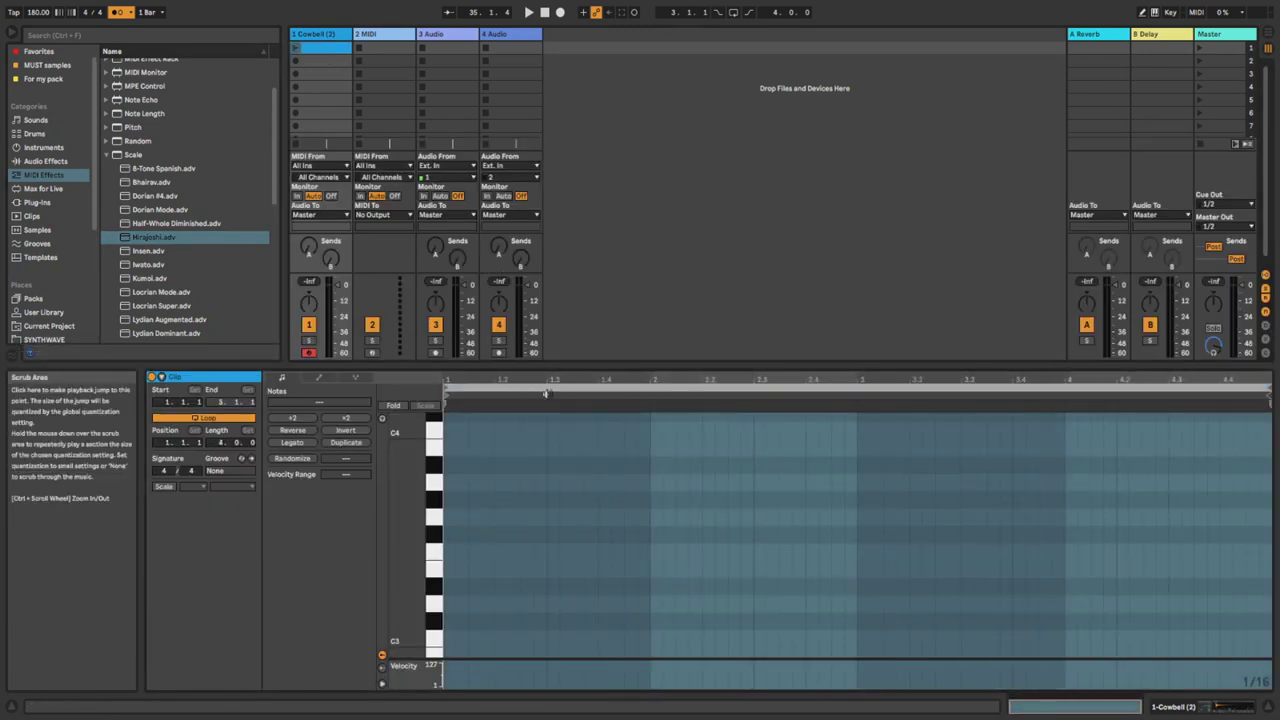
{"action": "key", "text": "ctrl+a"}
{"action": "left_click", "coordinate": [606, 491]}
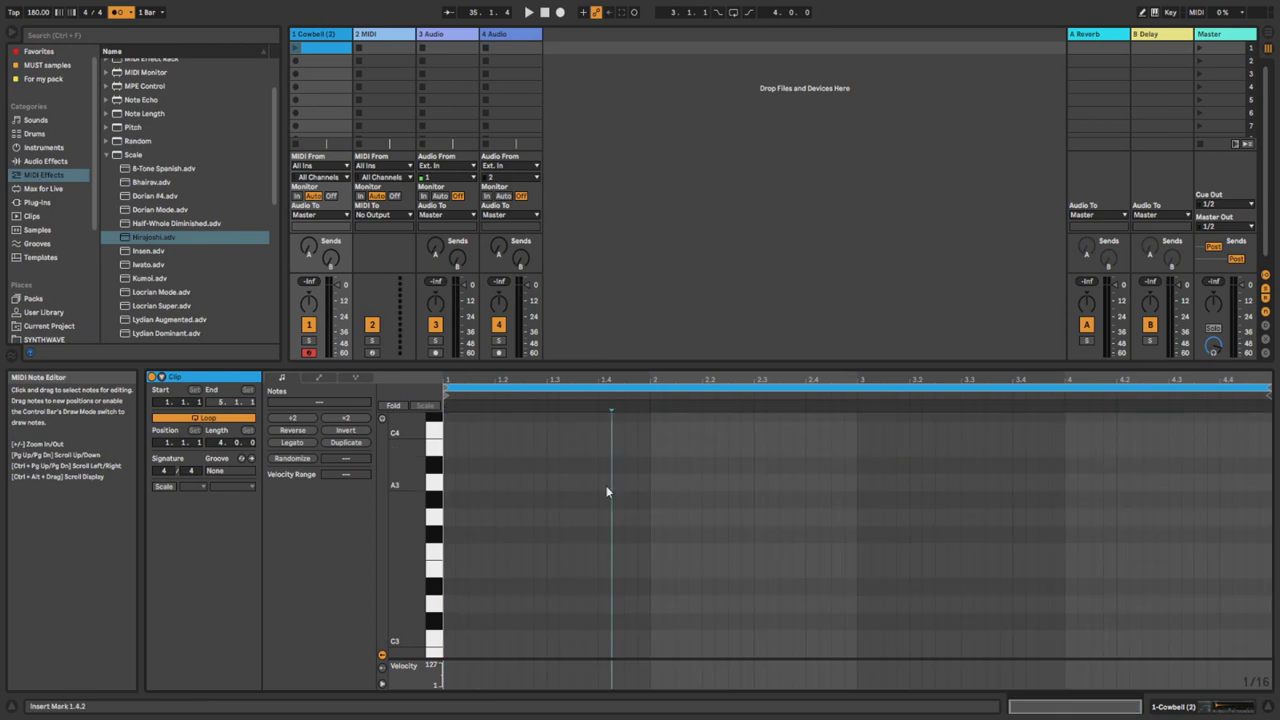
{"action": "left_click", "coordinate": [447, 521]}
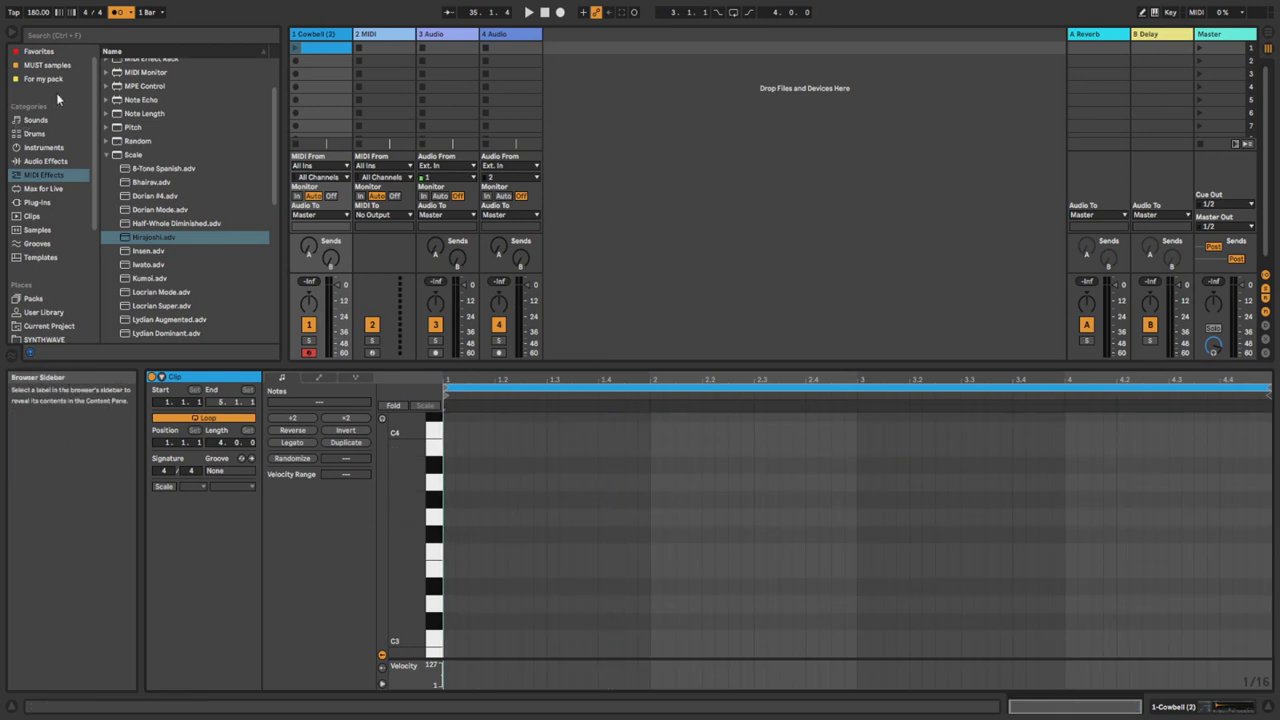
Start the cowbell melody with sixteenth notes on C3 at 1.1.1 and 1.2.1 and on F#3 at 1.2.3.
{"action": "left_click", "coordinate": [532, 14]}
{"action": "left_click", "coordinate": [548, 11]}
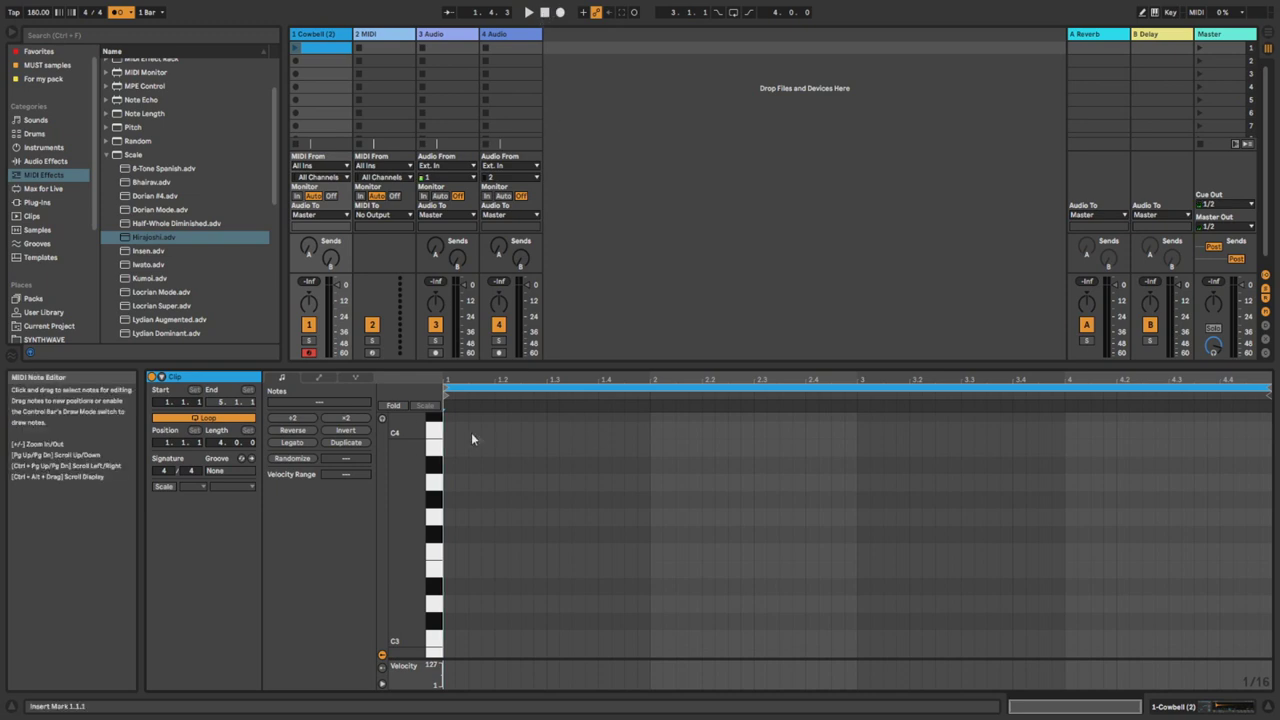
{"action": "scroll", "coordinate": [471, 450], "scroll_direction": "up", "scroll_amount": 2}
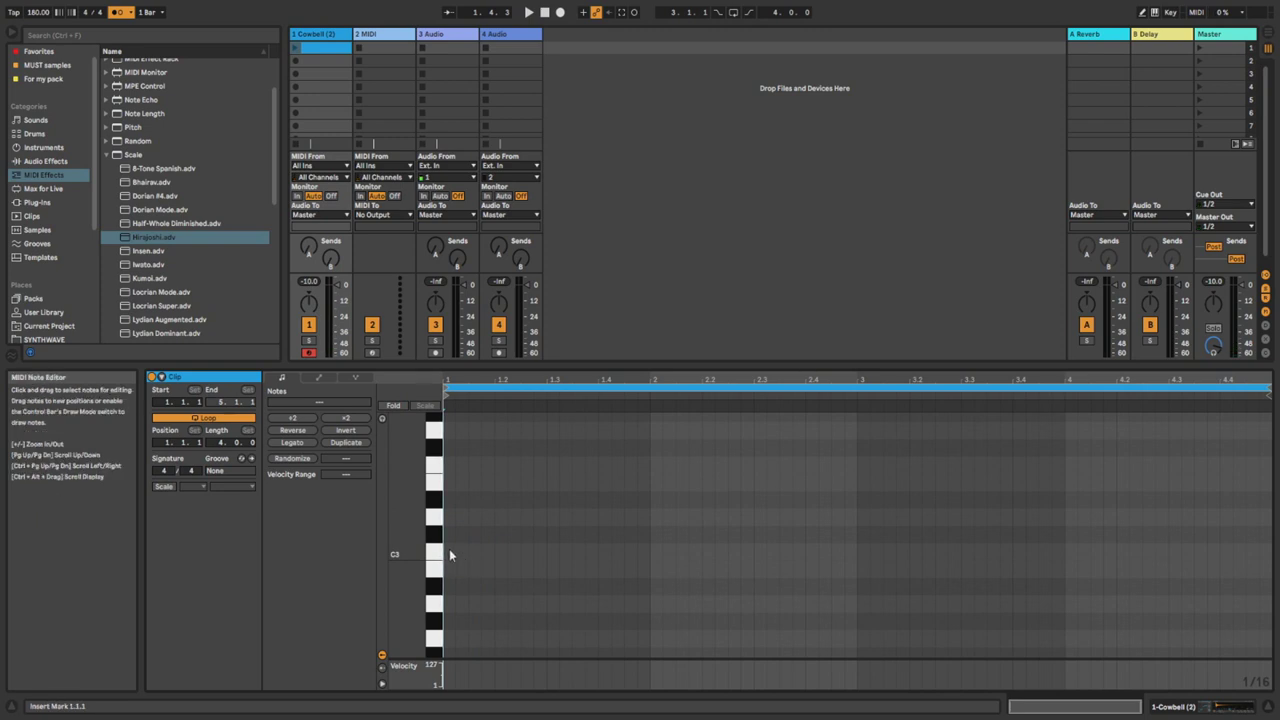
{"action": "double_click", "coordinate": [451, 559]}
{"action": "double_click", "coordinate": [500, 558]}
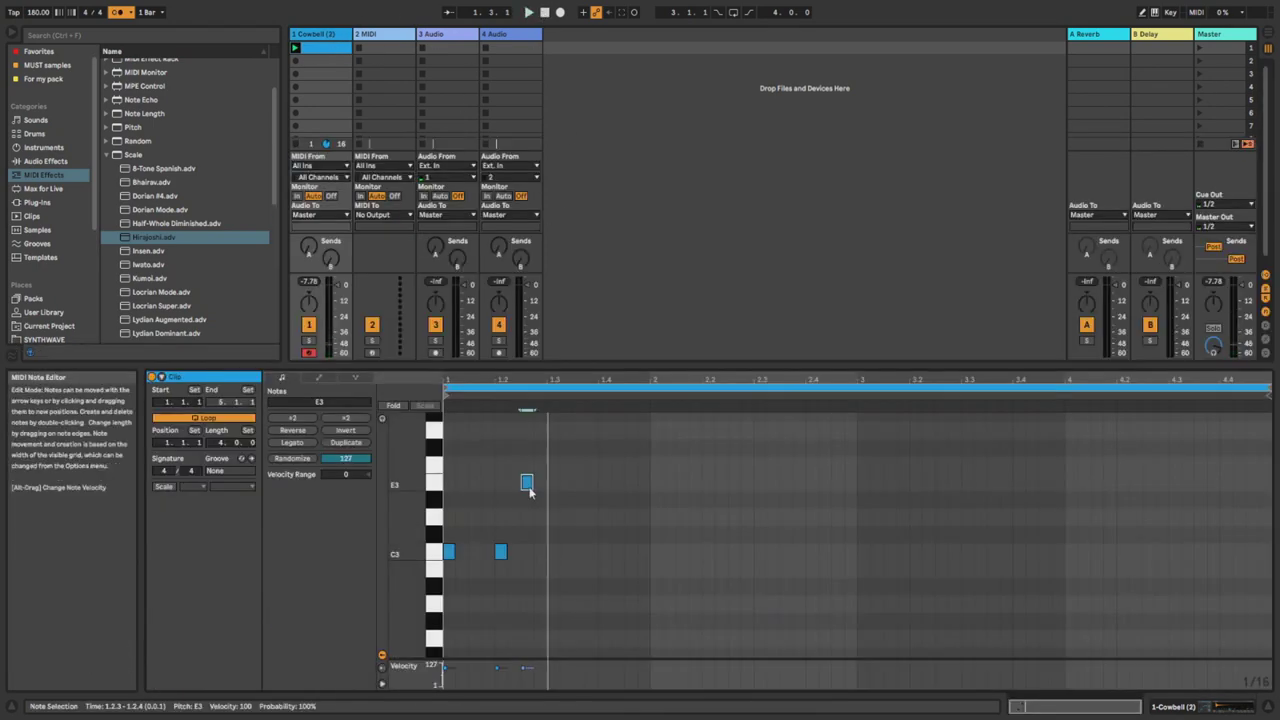
{"action": "left_click_drag", "start_coordinate": [531, 487], "coordinate": [532, 455]}
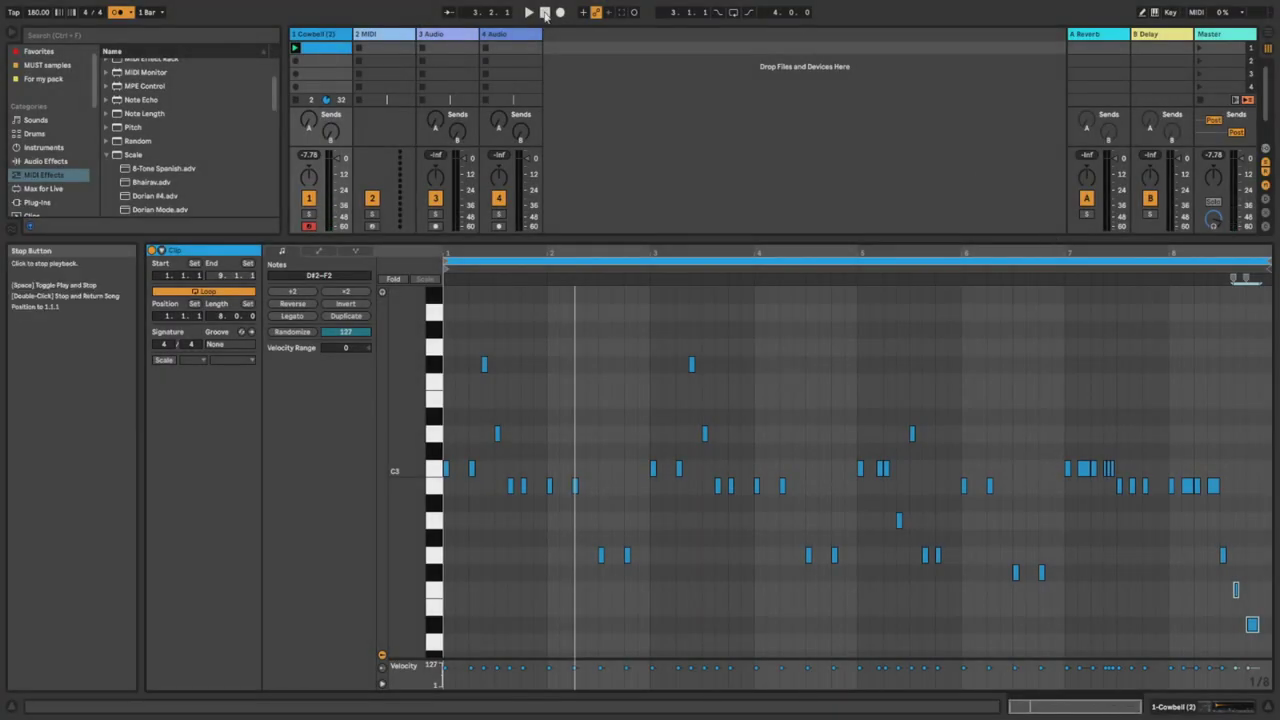
Play back the eight-bar cowbell melody to check how it sounds.
{"action": "left_click", "coordinate": [528, 13]}
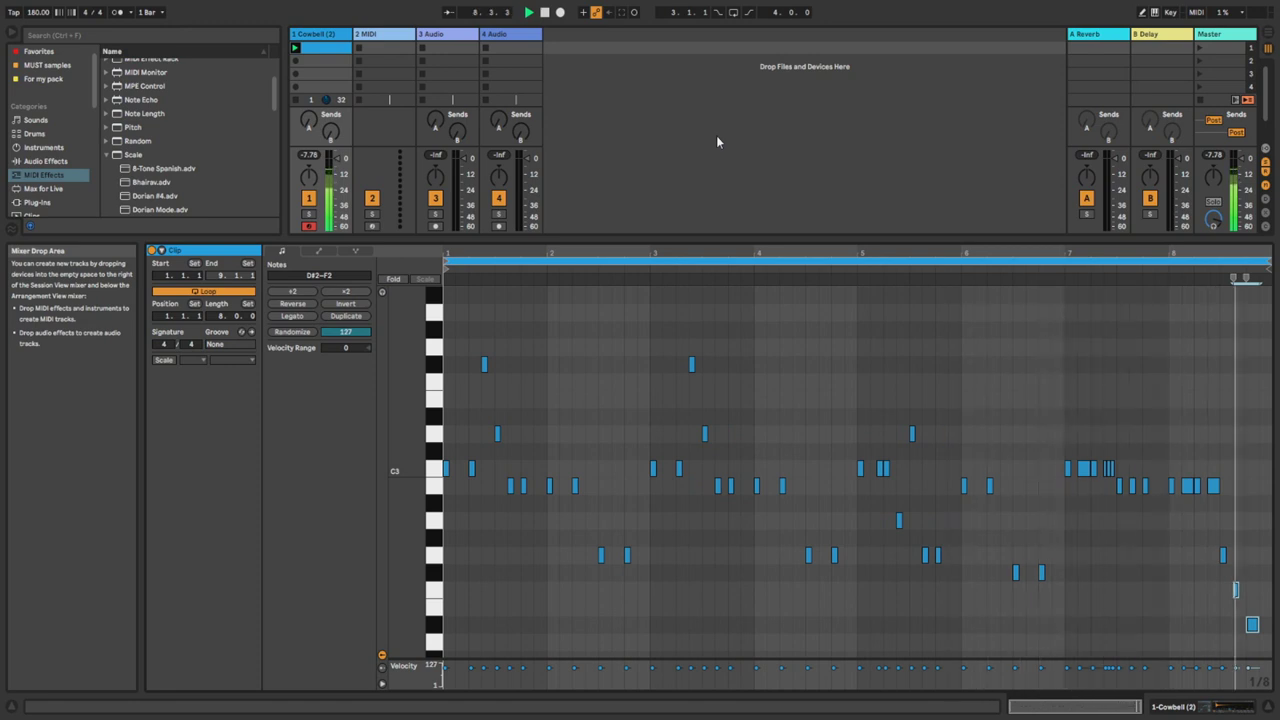
{"action": "left_click", "coordinate": [545, 12]}
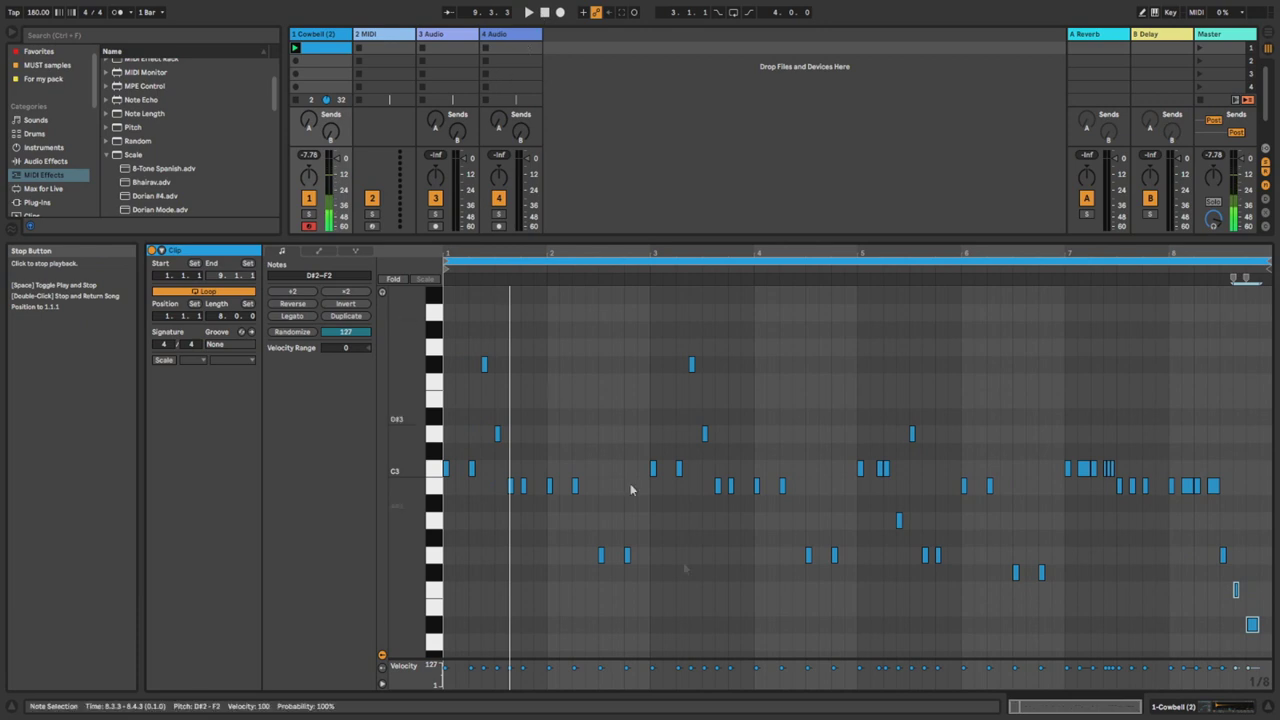
{"action": "left_click", "coordinate": [714, 615]}
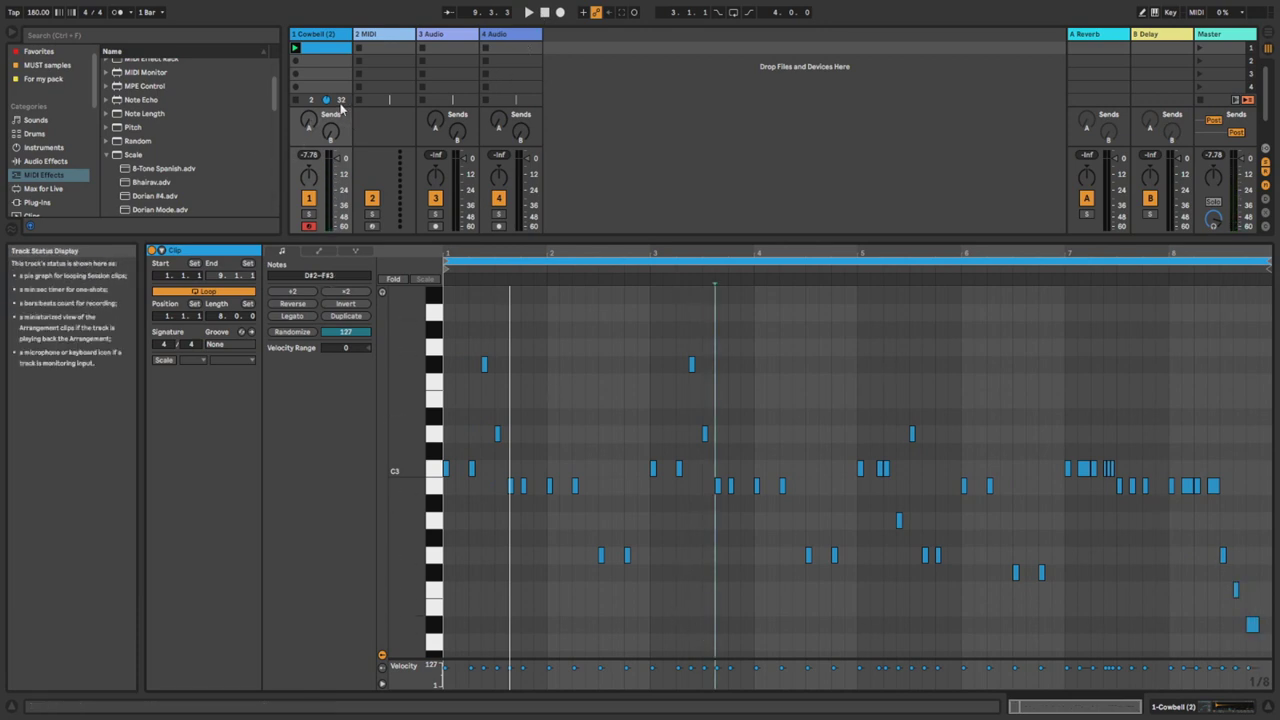
{"action": "left_click", "coordinate": [545, 514]}
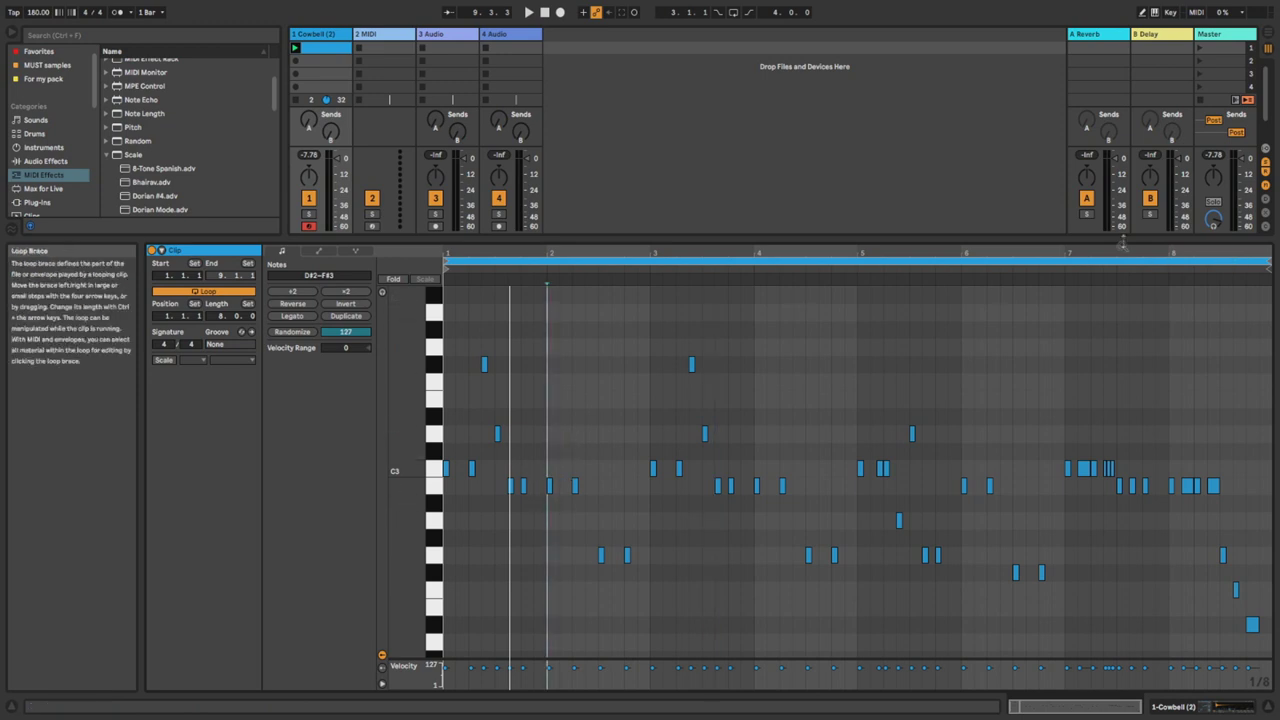
Add the RC-20 Retro Color plug-in to the cowbell track with its Vinyl 1 preset.
{"action": "key", "text": "ctrl+alt+i"}
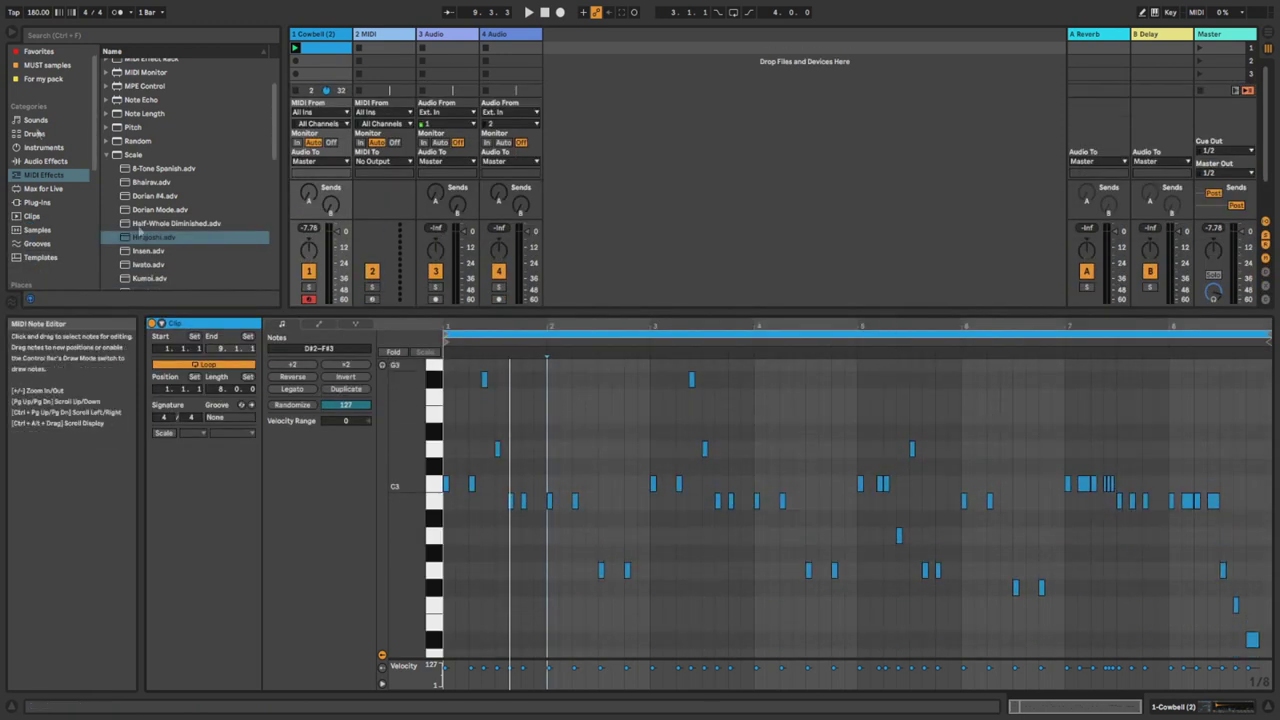
{"action": "double_click", "coordinate": [155, 238]}
{"action": "left_click", "coordinate": [38, 202]}
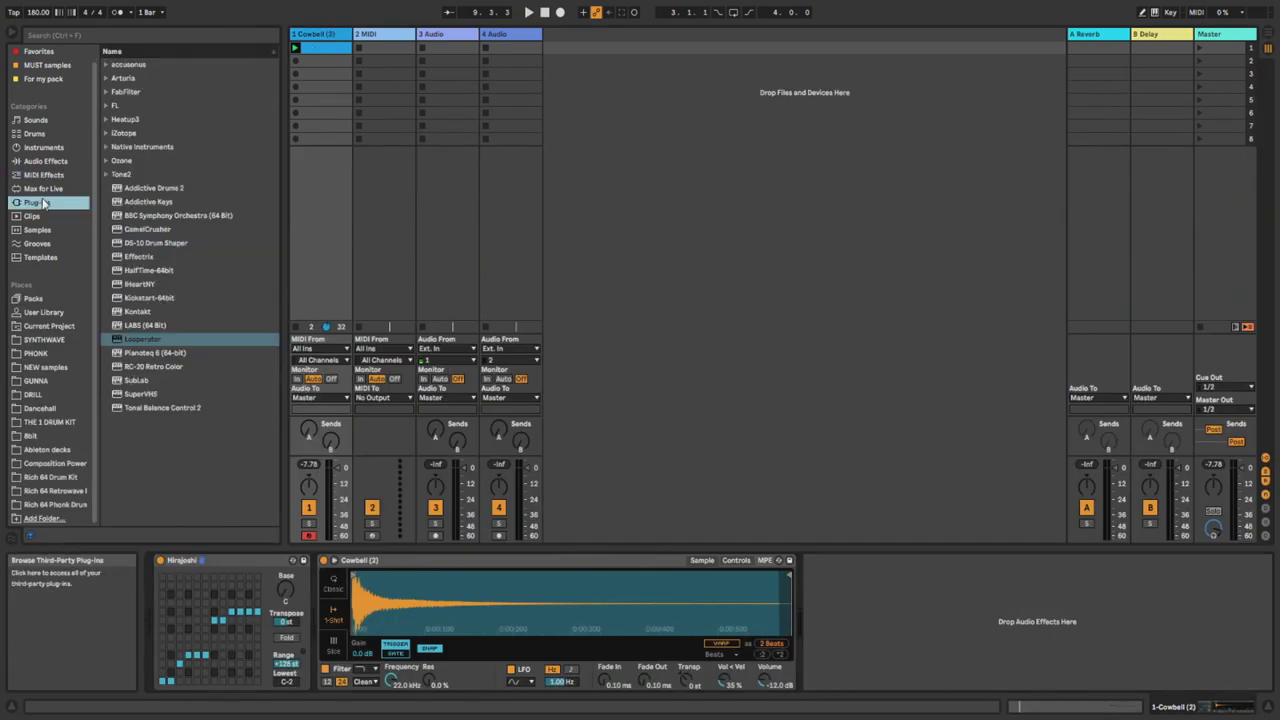
{"action": "double_click", "coordinate": [140, 367]}
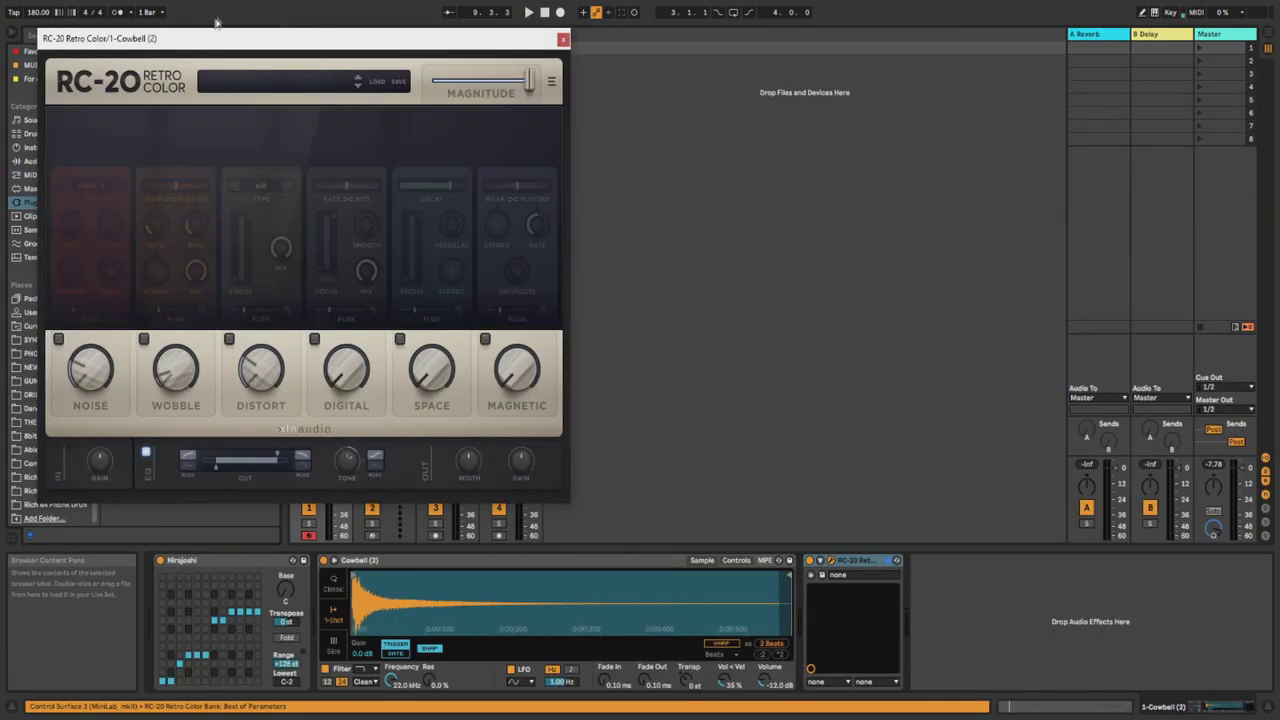
{"action": "left_click_drag", "start_coordinate": [189, 40], "coordinate": [564, 58]}
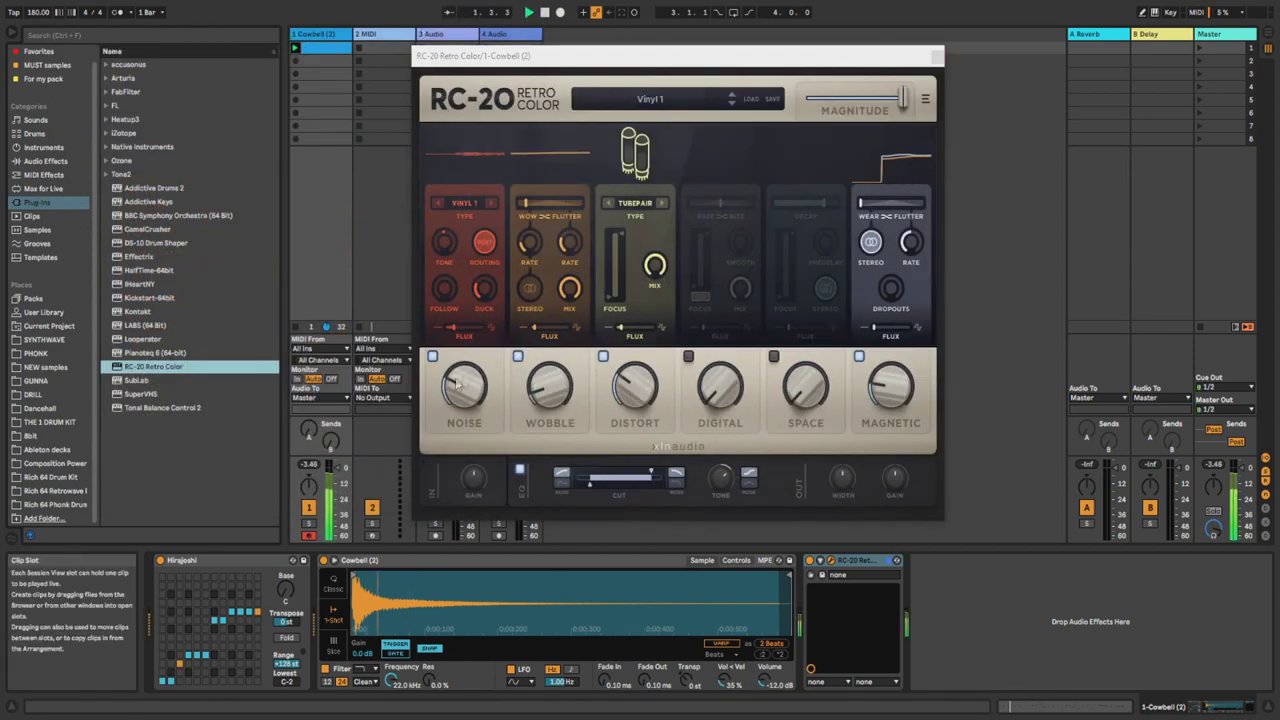
Turn off RC-20's Noise module, activate and slightly raise Space, and close the plug-in window.
{"action": "left_click", "coordinate": [432, 356]}
{"action": "left_click_drag", "start_coordinate": [798, 402], "coordinate": [797, 389]}
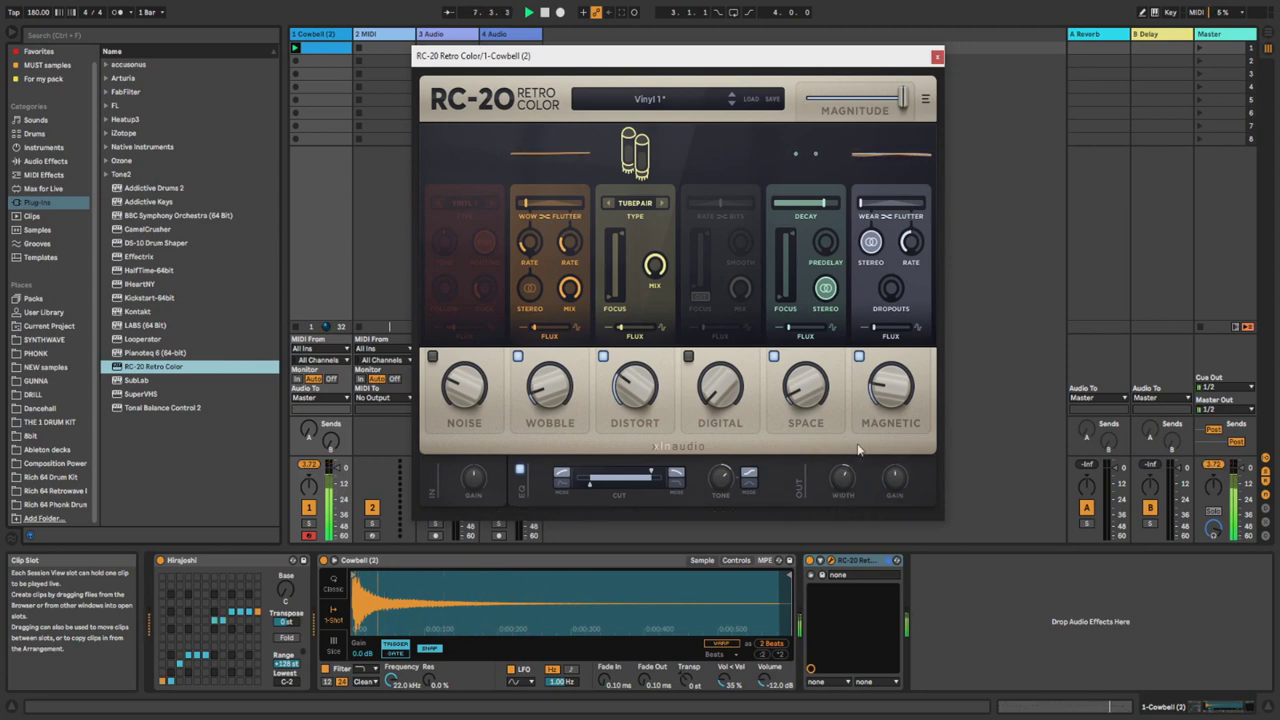
{"action": "left_click", "coordinate": [938, 58]}
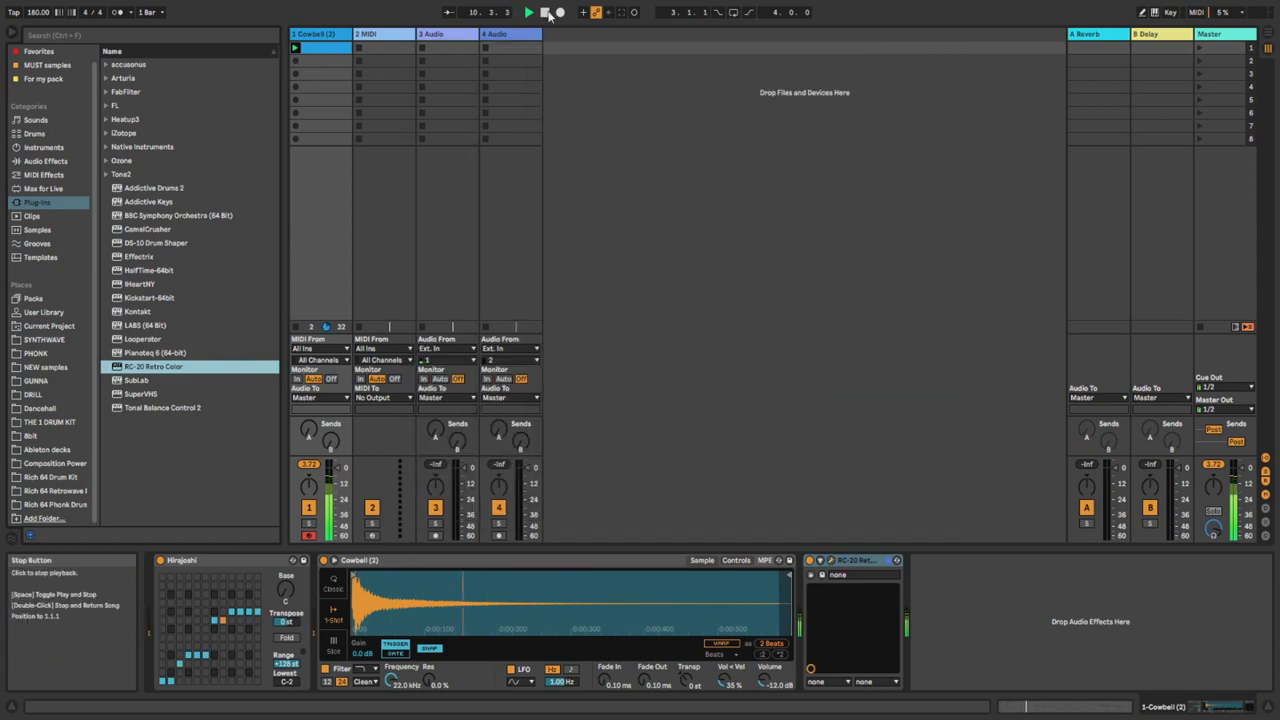
Load the second C .wav sample from the phonk kit's 808s folder onto the empty MIDI track and copy the cowbell's Hirajoshi scale there.
{"action": "left_click", "coordinate": [396, 38]}
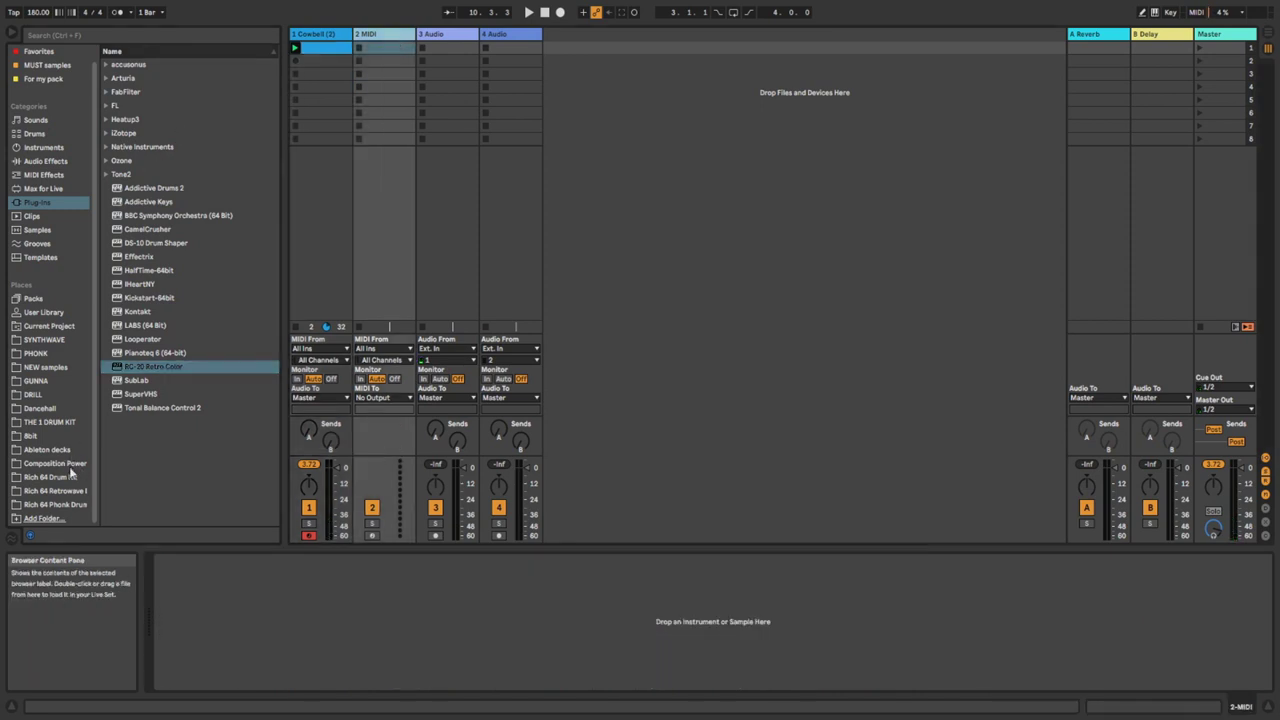
{"action": "left_click", "coordinate": [55, 504]}
{"action": "scroll", "coordinate": [103, 88], "scroll_direction": "up", "scroll_amount": 2}
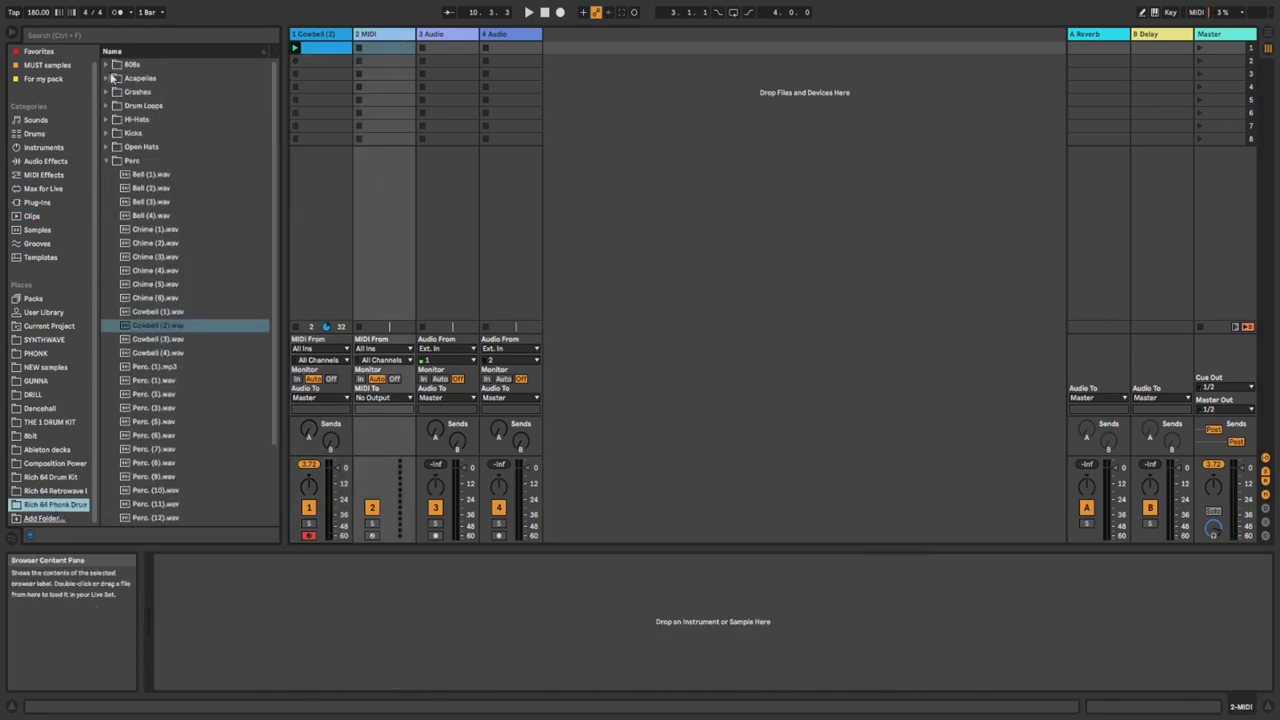
{"action": "left_click", "coordinate": [107, 65]}
{"action": "left_click", "coordinate": [133, 255]}
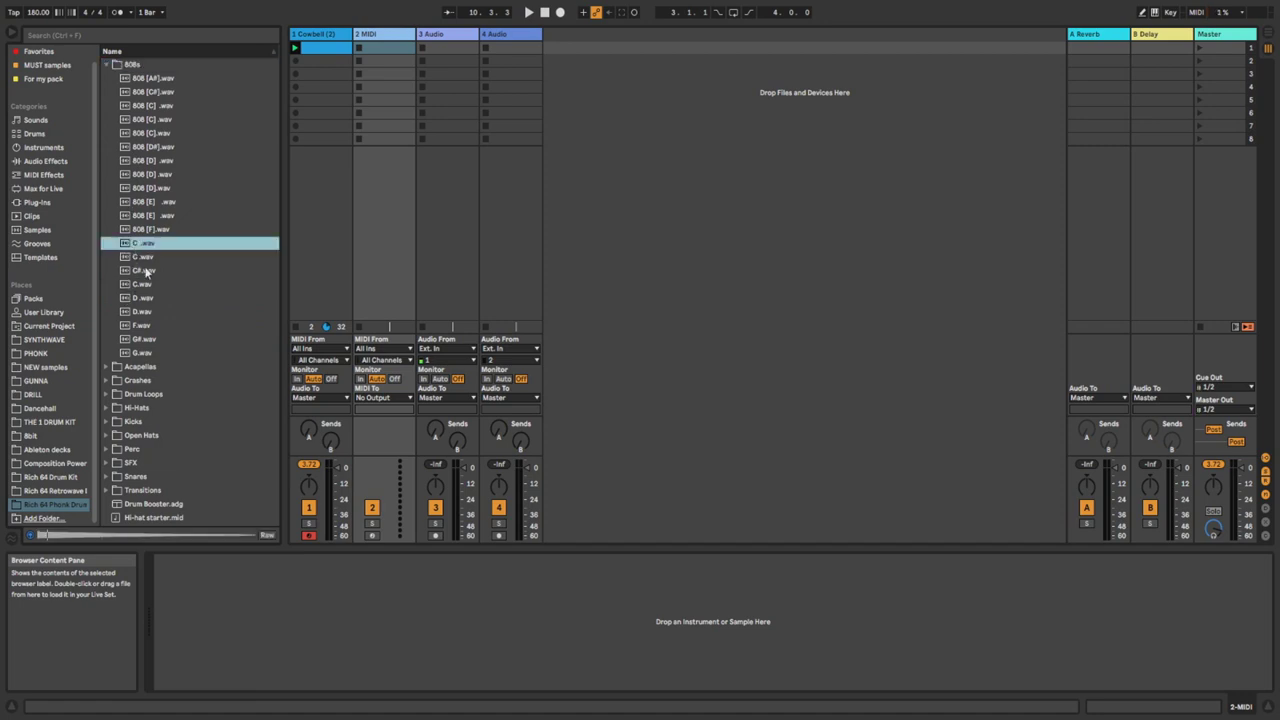
{"action": "double_click", "coordinate": [145, 259]}
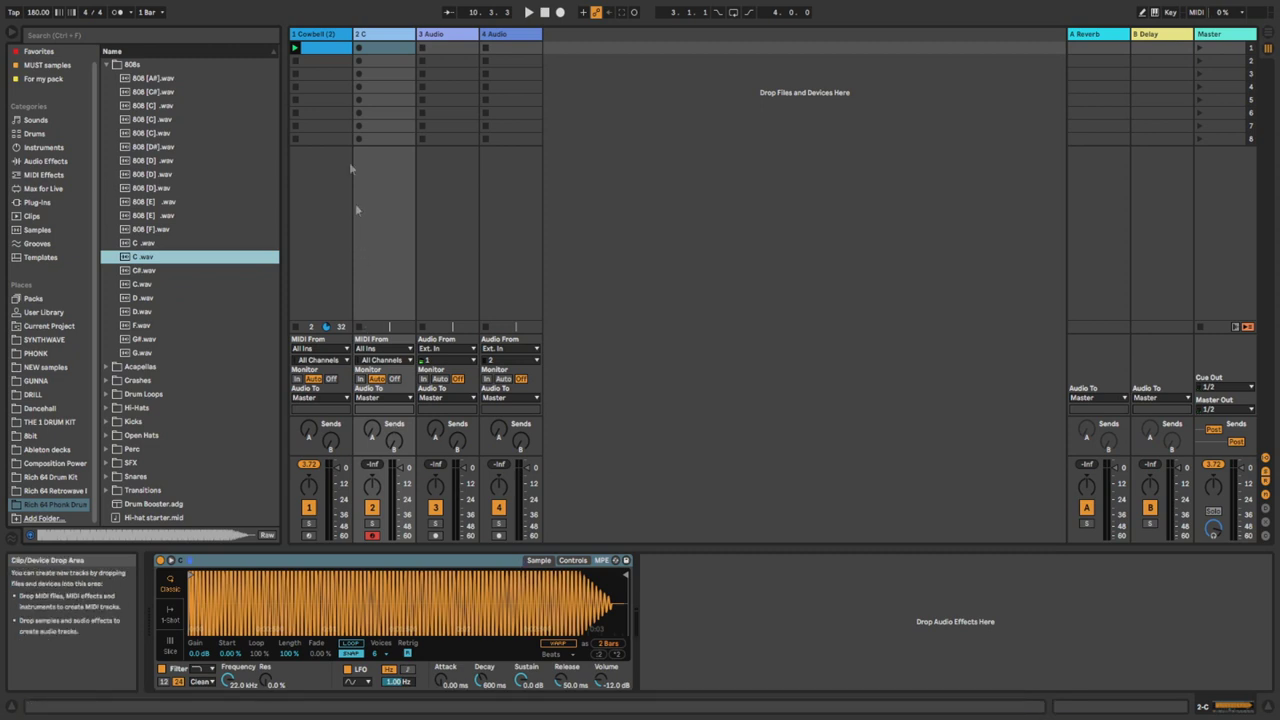
{"action": "left_click", "coordinate": [323, 39]}
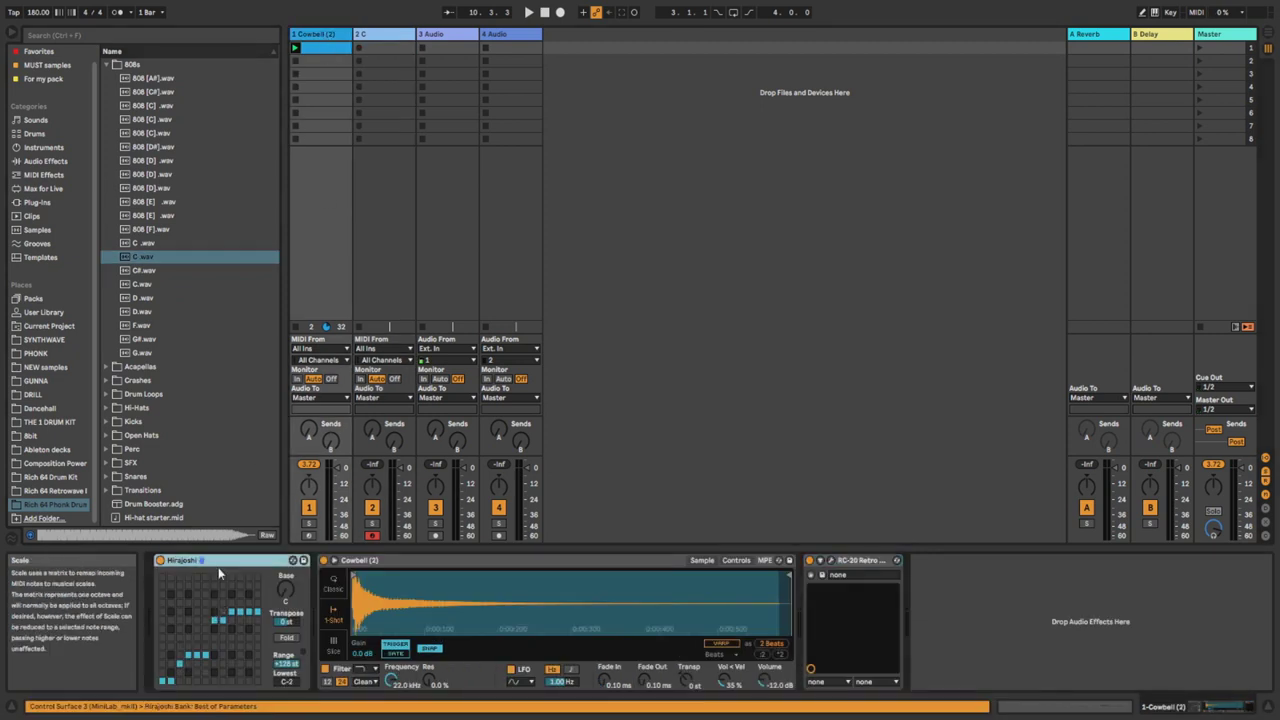
{"action": "left_click", "coordinate": [383, 73]}
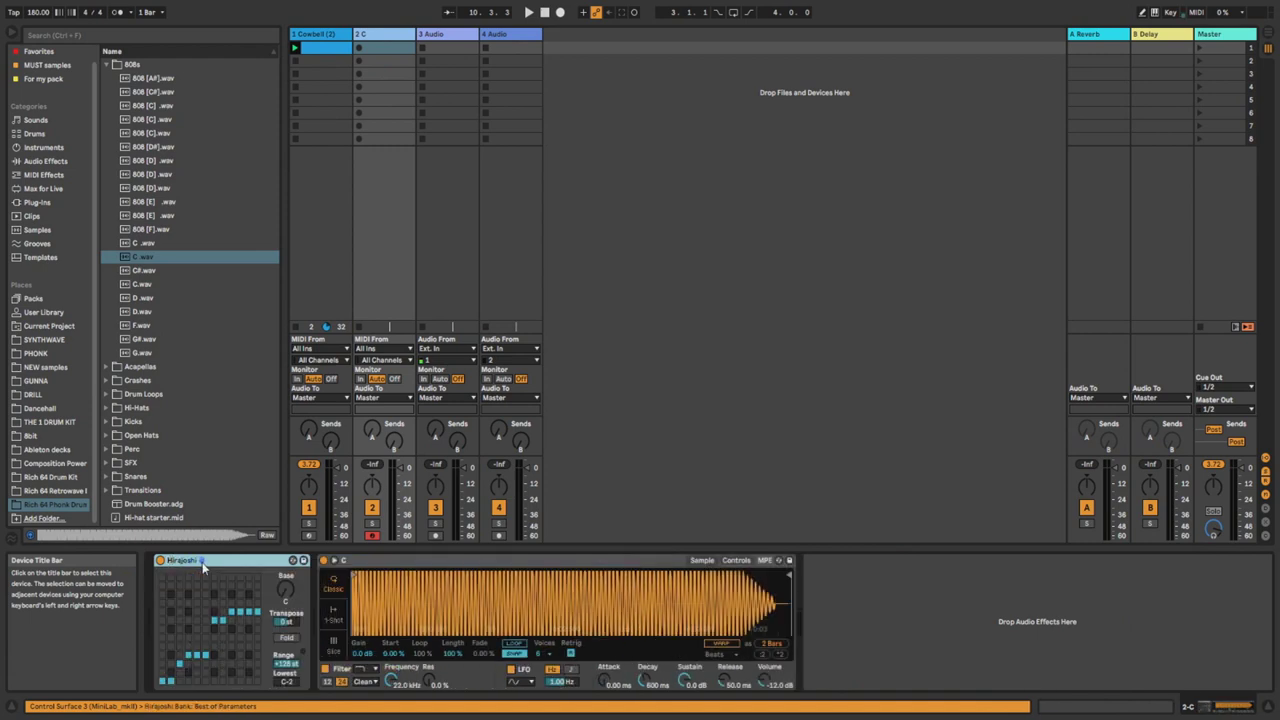
Open the cowbell clip and play its melody while trying out 808 notes against it.
{"action": "double_click", "coordinate": [328, 49]}
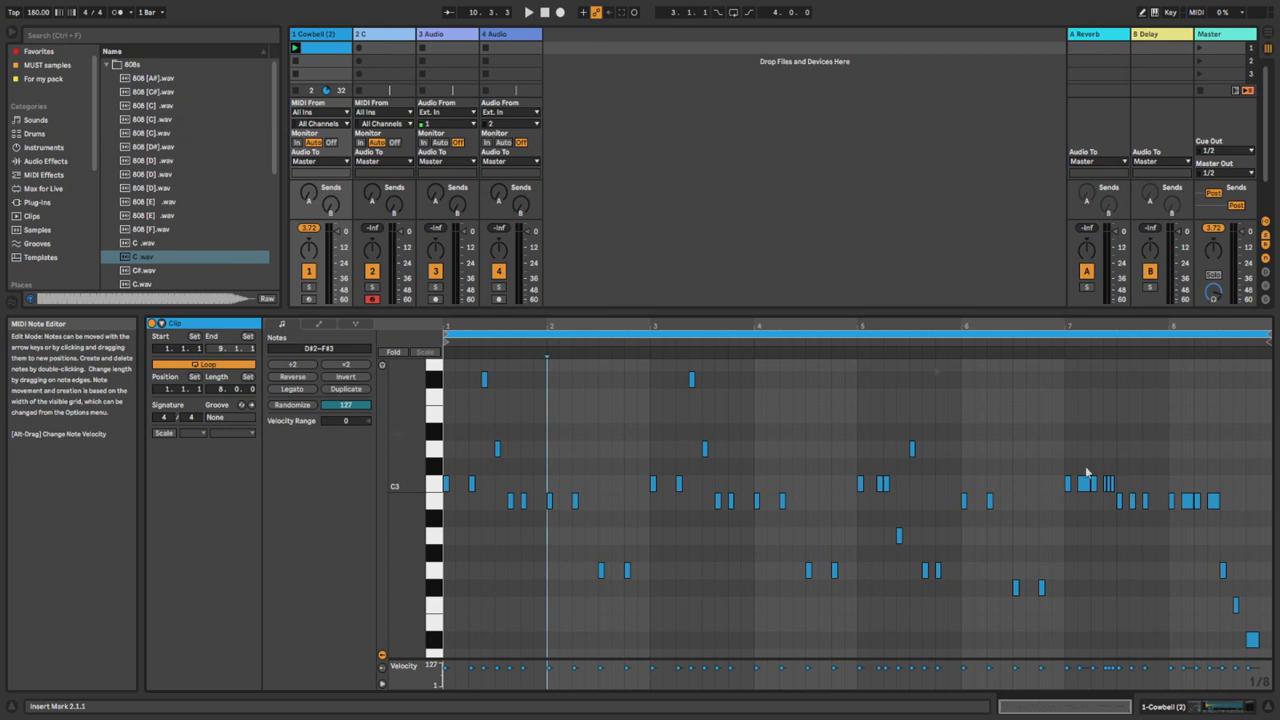
{"action": "left_click", "coordinate": [531, 14]}
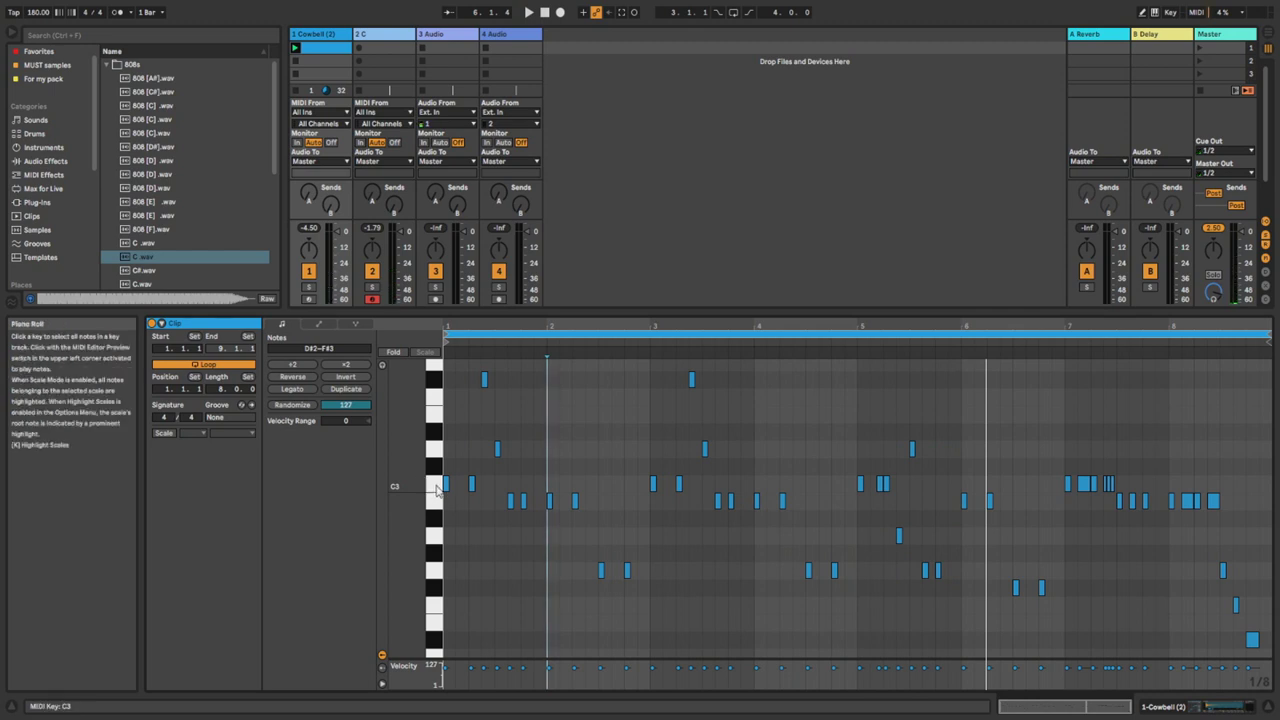
{"action": "key", "text": "space"}
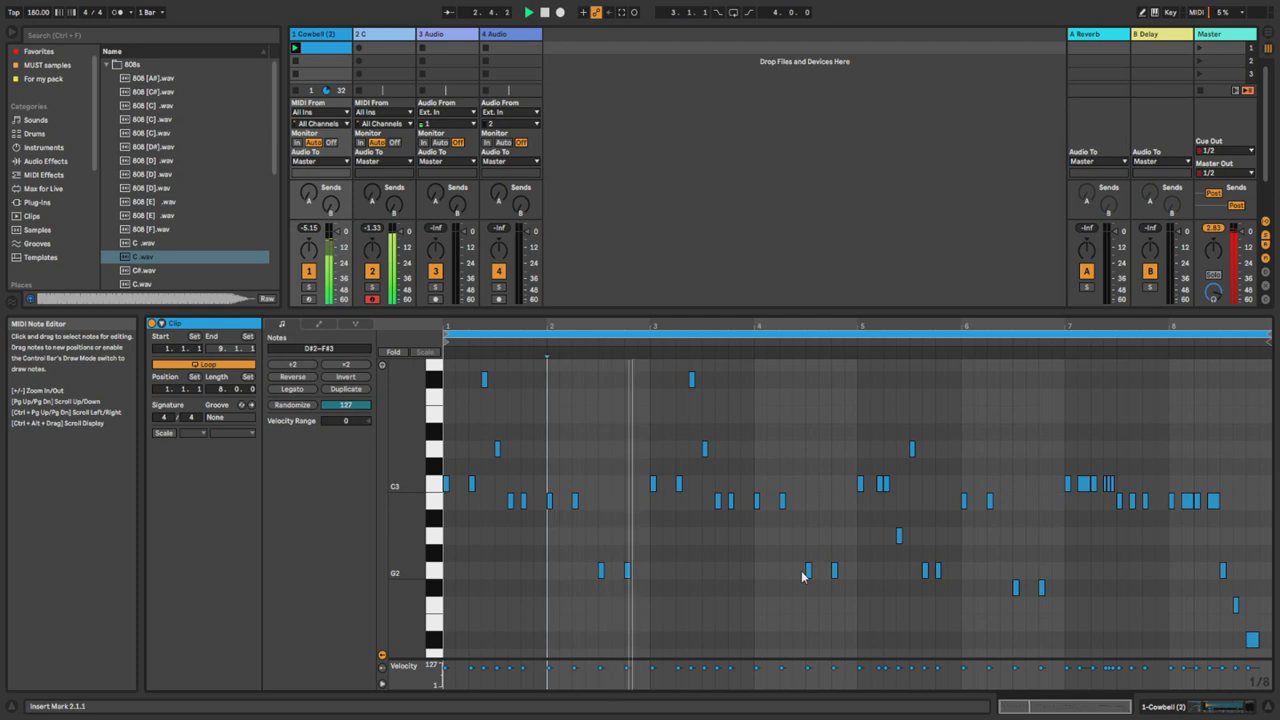
Create a clip on the 808 track with a two-beat C3 note at 1.1.1 and play it with the cowbell.
{"action": "double_click", "coordinate": [388, 53]}
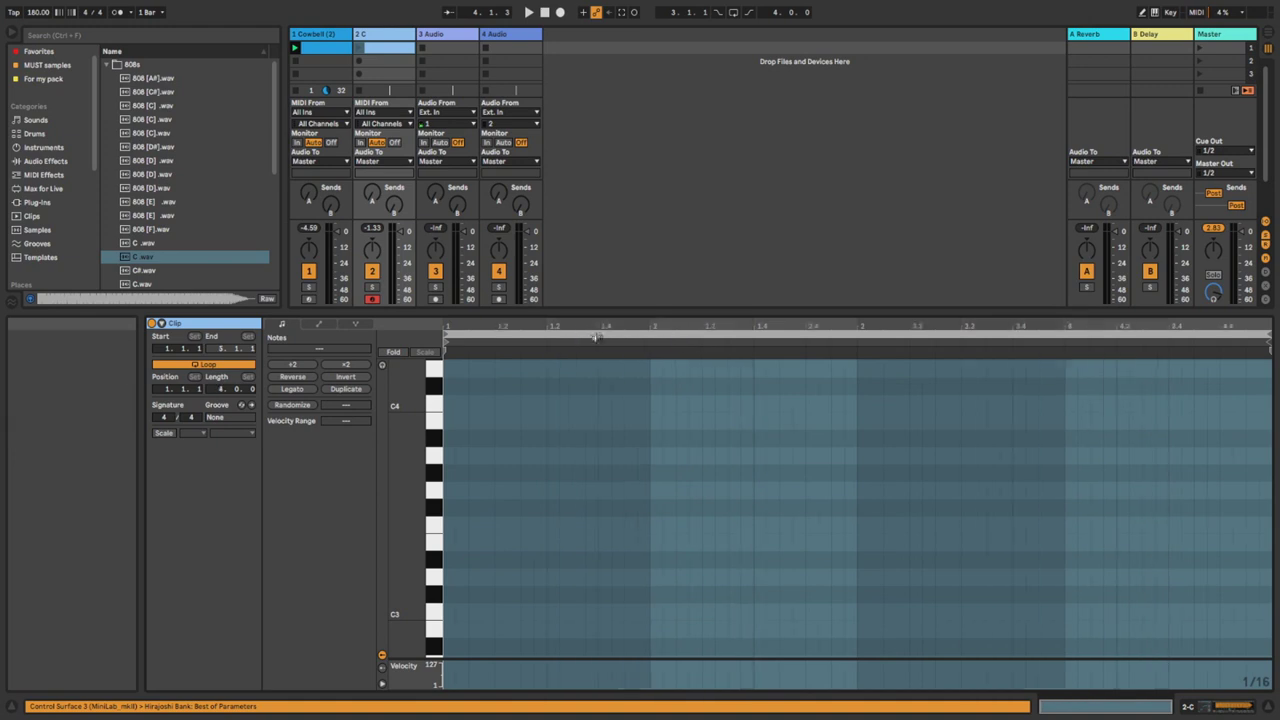
{"action": "left_click", "coordinate": [703, 419]}
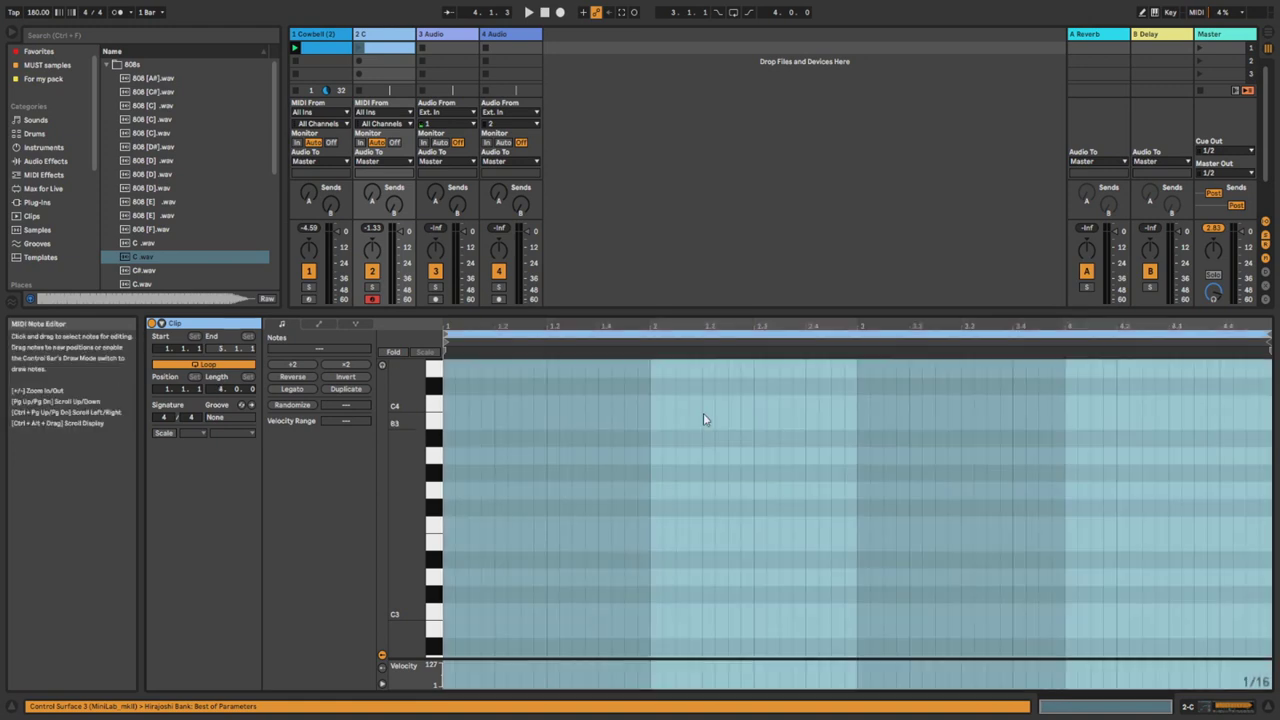
{"action": "scroll", "coordinate": [465, 515], "scroll_direction": "down", "scroll_amount": 2}
{"action": "double_click", "coordinate": [450, 568]}
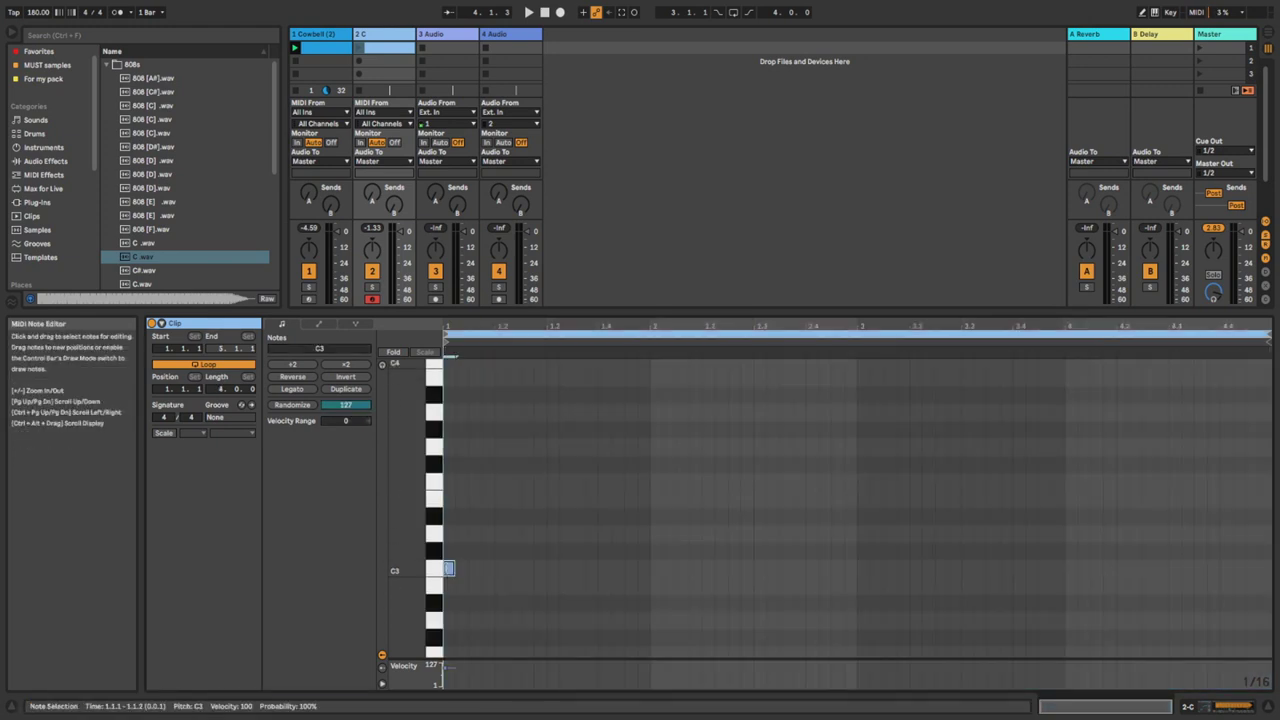
{"action": "left_click_drag", "start_coordinate": [454, 568], "coordinate": [546, 568]}
{"action": "left_click", "coordinate": [359, 47]}
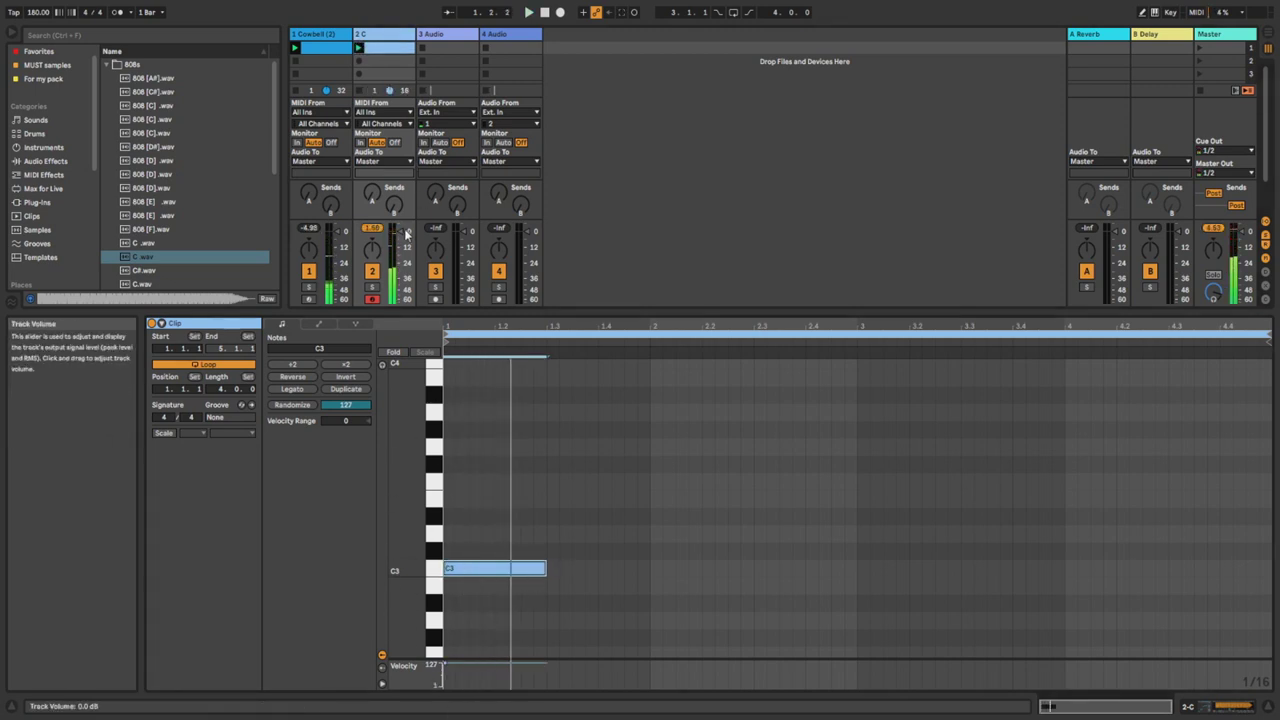
{"action": "key", "text": "space"}
Lengthen the 808's C3 note to two bars and duplicate it to fill an eight-bar clip.
{"action": "left_click_drag", "start_coordinate": [546, 568], "coordinate": [938, 567]}
{"action": "key", "text": "space"}
{"action": "right_click", "coordinate": [835, 337]}
{"action": "left_click", "coordinate": [846, 343]}
{"action": "left_click", "coordinate": [858, 497]}
Shorten the second C3 note to end at 4.3.1, add a G2 note from 4.3.1 to 5.1.1, and play the result.
{"action": "left_click", "coordinate": [325, 47]}
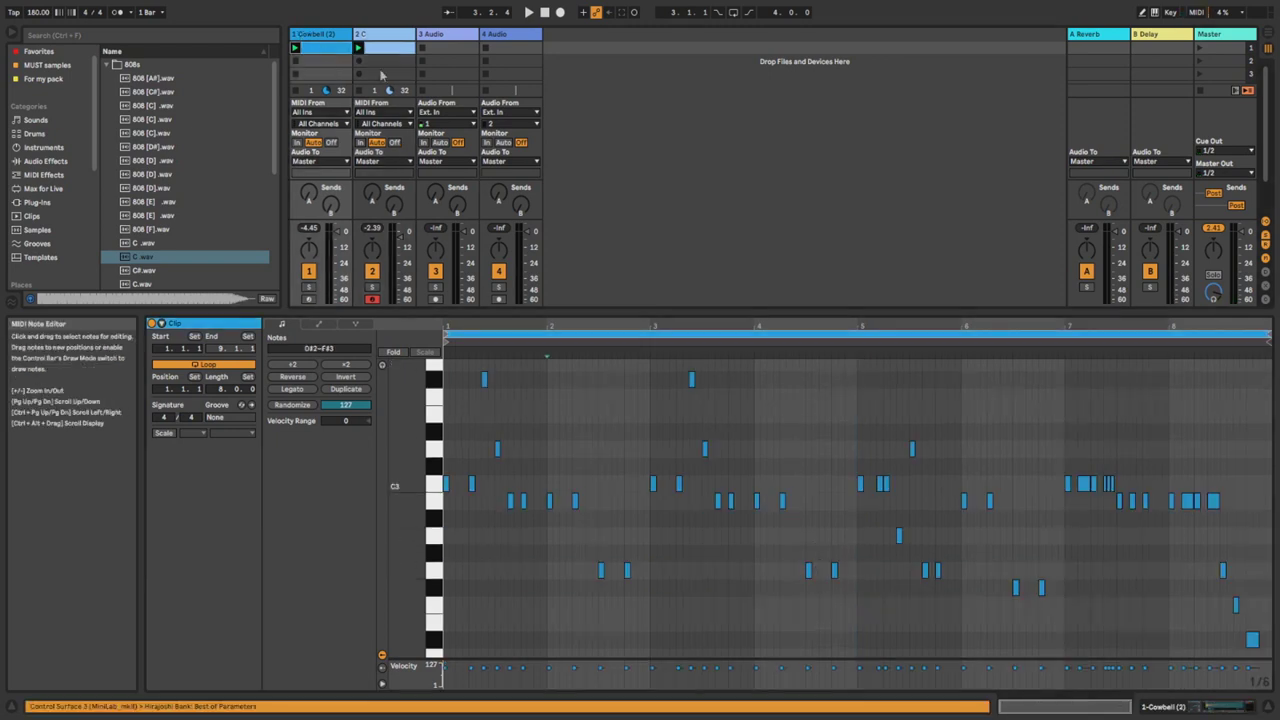
{"action": "left_click", "coordinate": [381, 48]}
{"action": "left_click", "coordinate": [806, 515]}
{"action": "left_click_drag", "start_coordinate": [857, 570], "coordinate": [787, 573]}
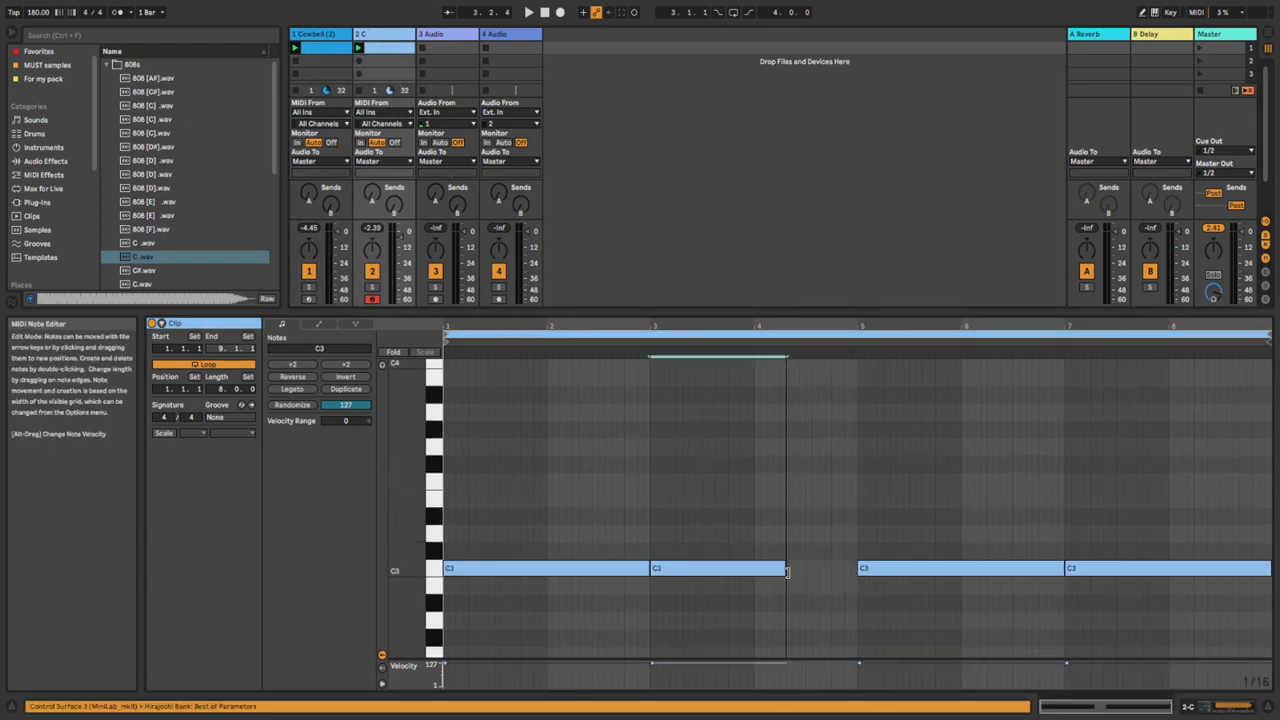
{"action": "scroll", "coordinate": [809, 628], "scroll_direction": "down", "scroll_amount": 1}
{"action": "double_click", "coordinate": [808, 628]}
{"action": "left_click_drag", "start_coordinate": [825, 628], "coordinate": [835, 658]}
{"action": "key", "text": "space"}
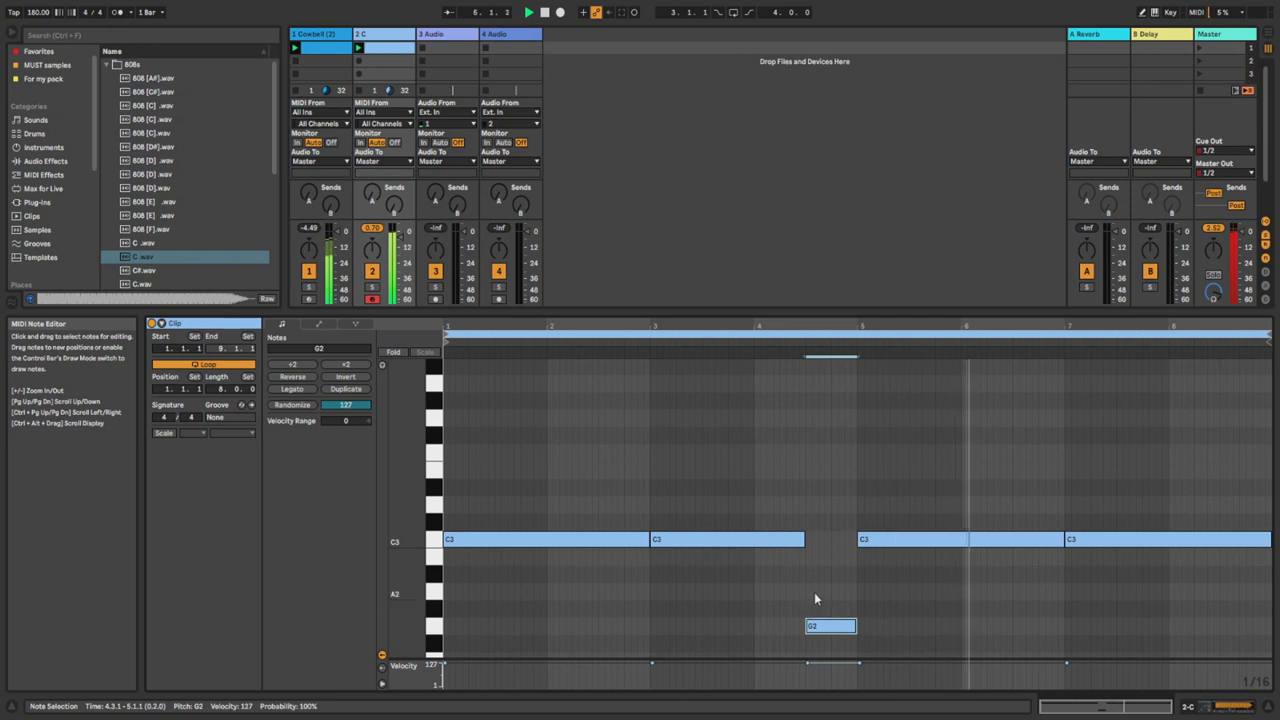
Add a G2 note over the last two beats of bar 8, trim the last C3 to its start, and play the bassline.
{"action": "left_click", "coordinate": [336, 48]}
{"action": "left_click", "coordinate": [380, 50]}
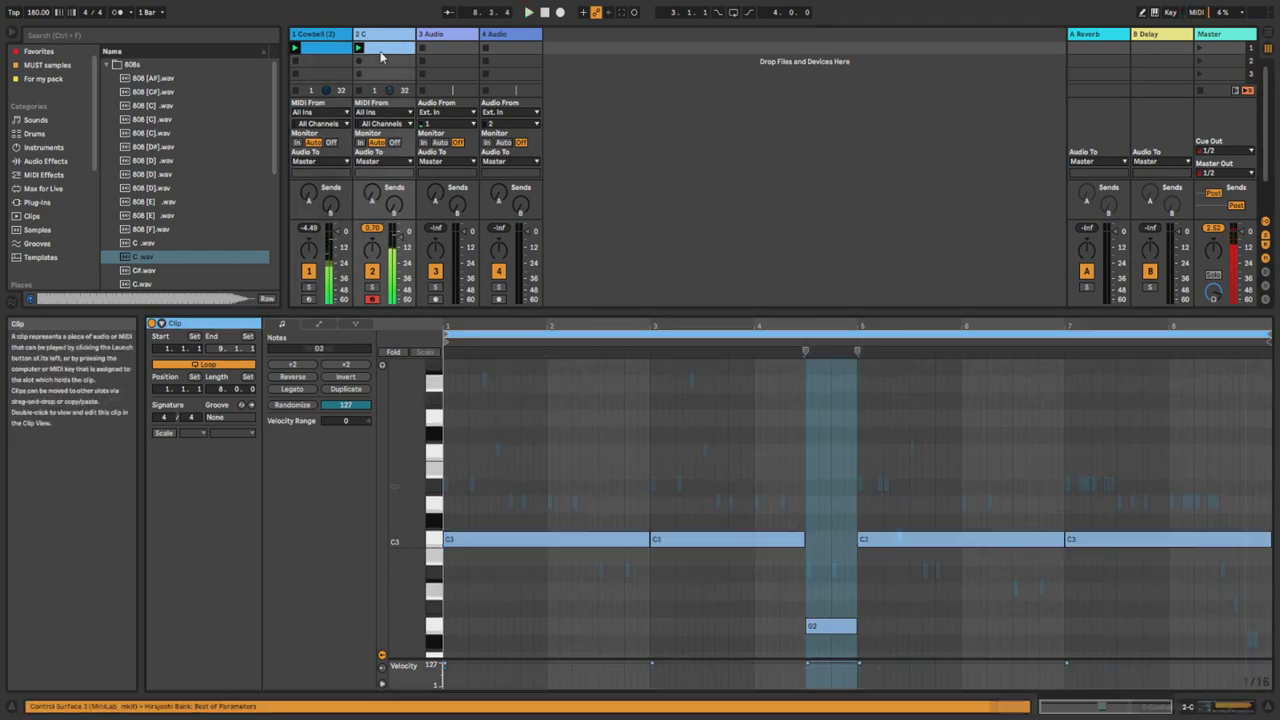
{"action": "double_click", "coordinate": [1248, 627]}
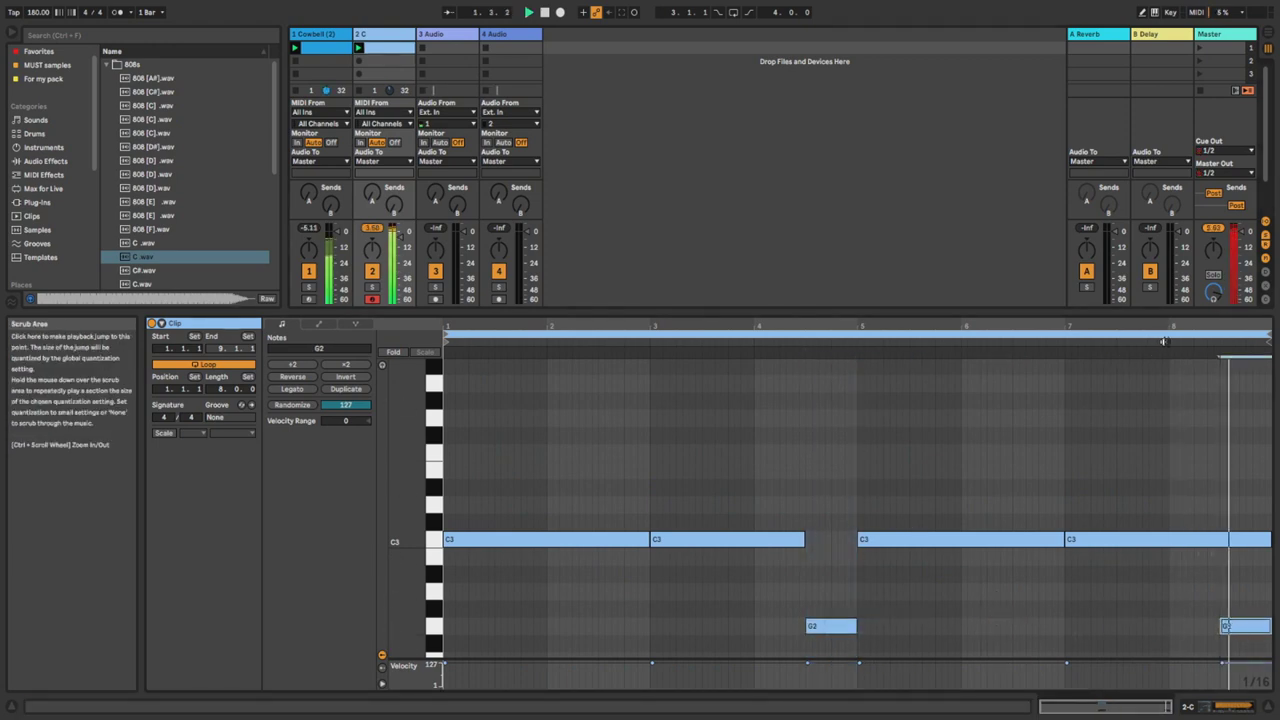
{"action": "left_click", "coordinate": [323, 52]}
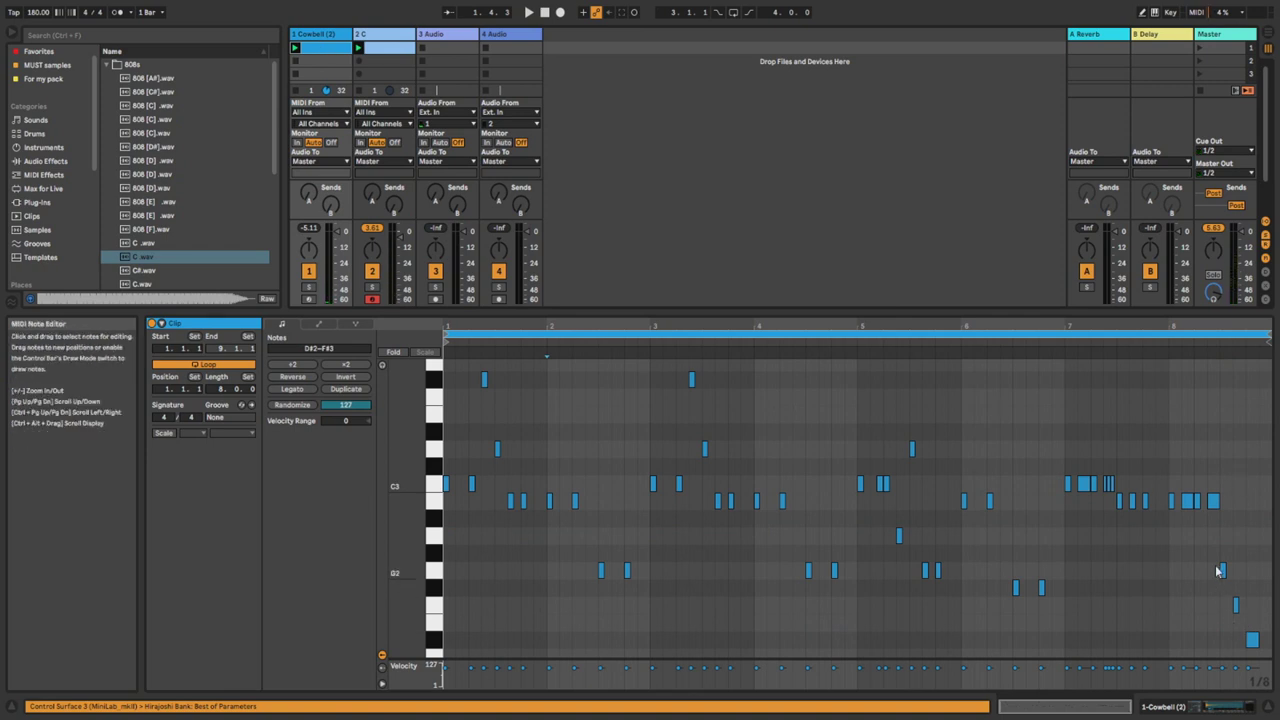
{"action": "left_click", "coordinate": [385, 53]}
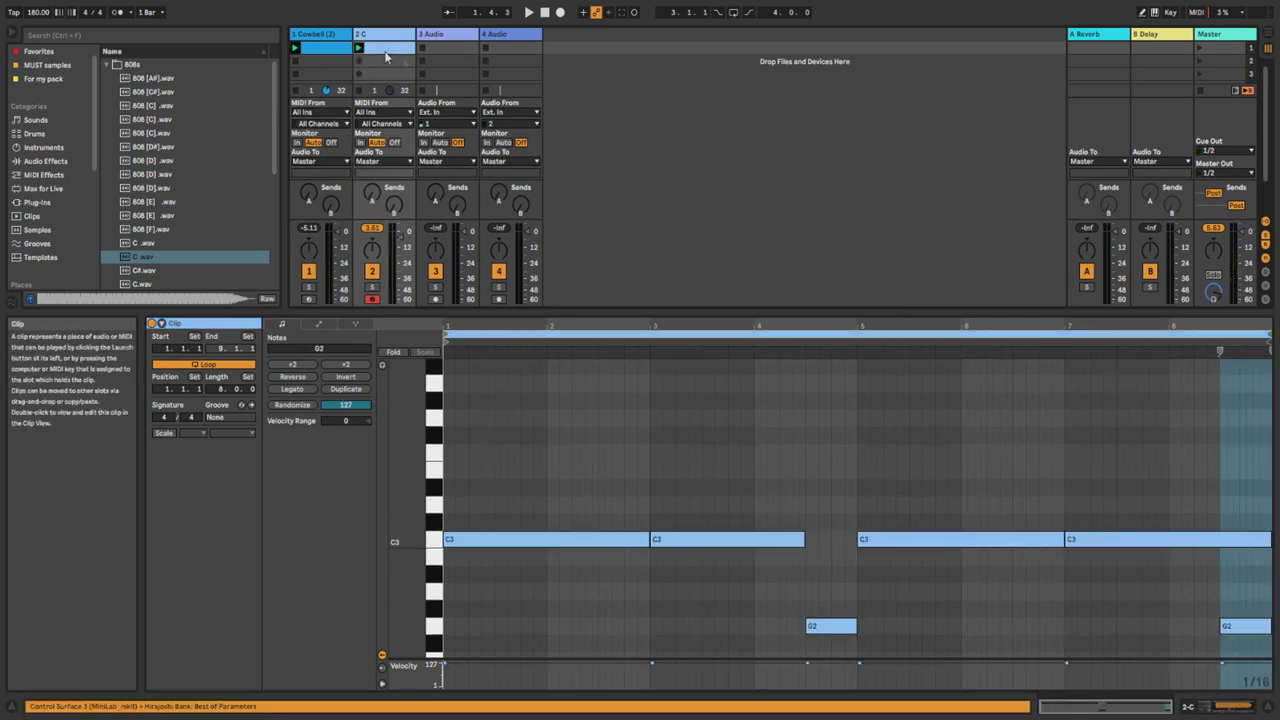
{"action": "left_click", "coordinate": [1268, 540]}
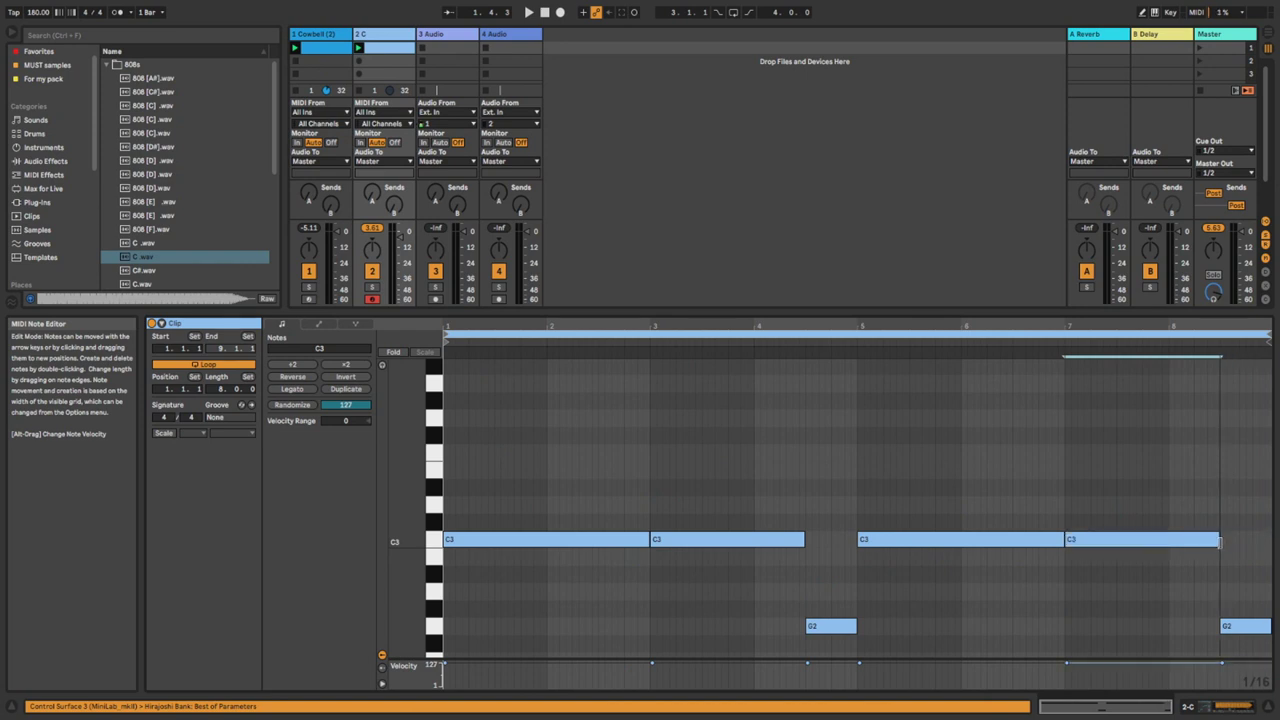
{"action": "key", "text": "space"}
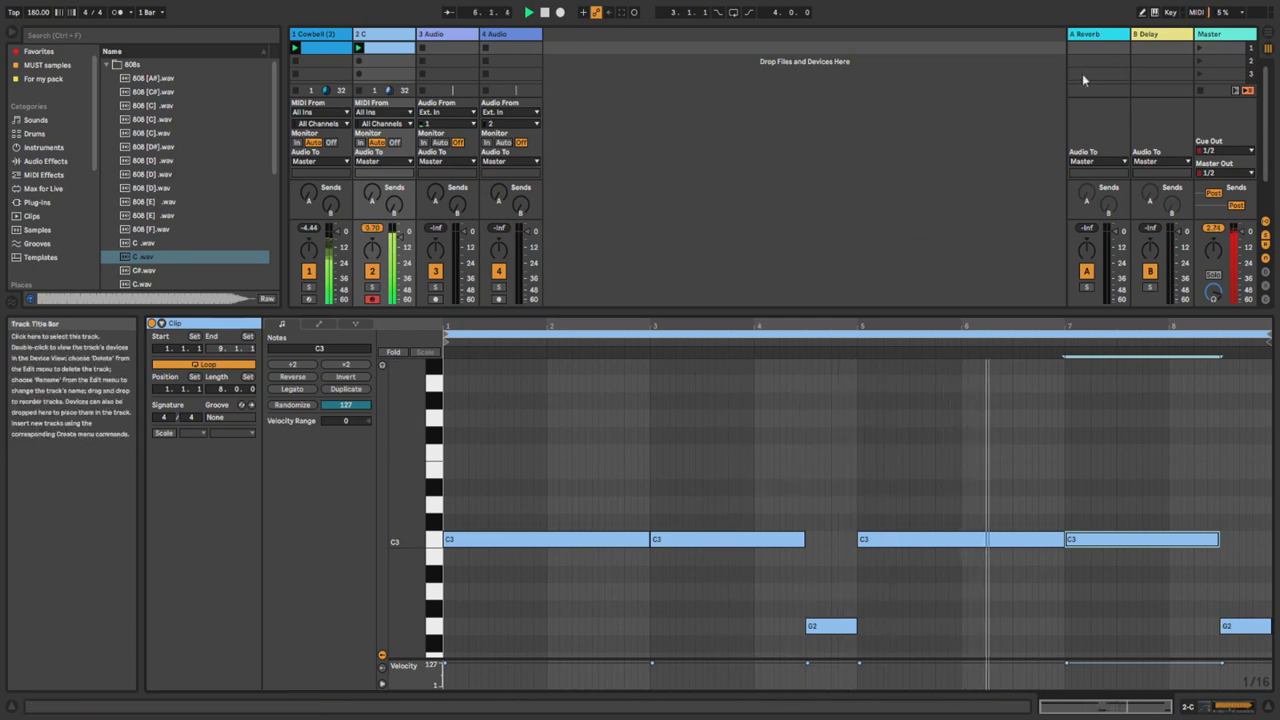
Delete the Reverb and Delay return tracks.
{"action": "left_click", "coordinate": [1082, 36]}
{"action": "key", "text": "Delete"}
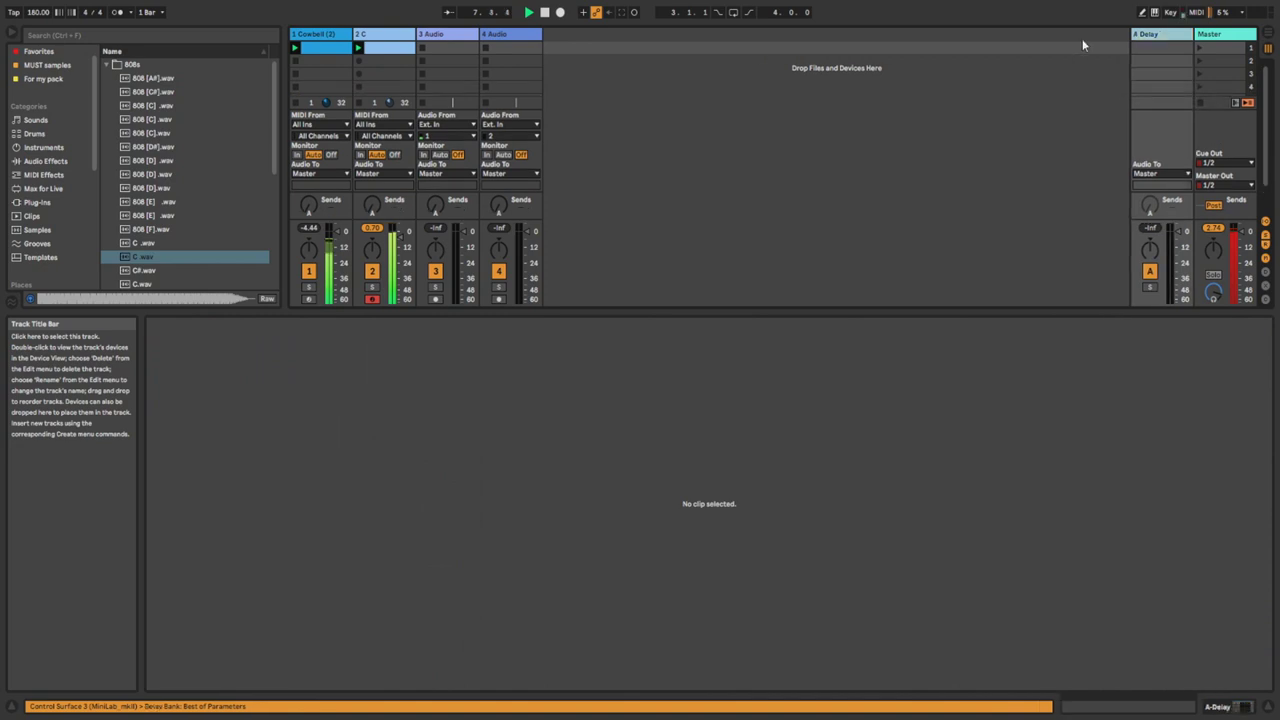
{"action": "key", "text": "Delete"}
Insert a new MIDI track after the 808 track and load an empty Drum Rack on it.
{"action": "left_click", "coordinate": [378, 36]}
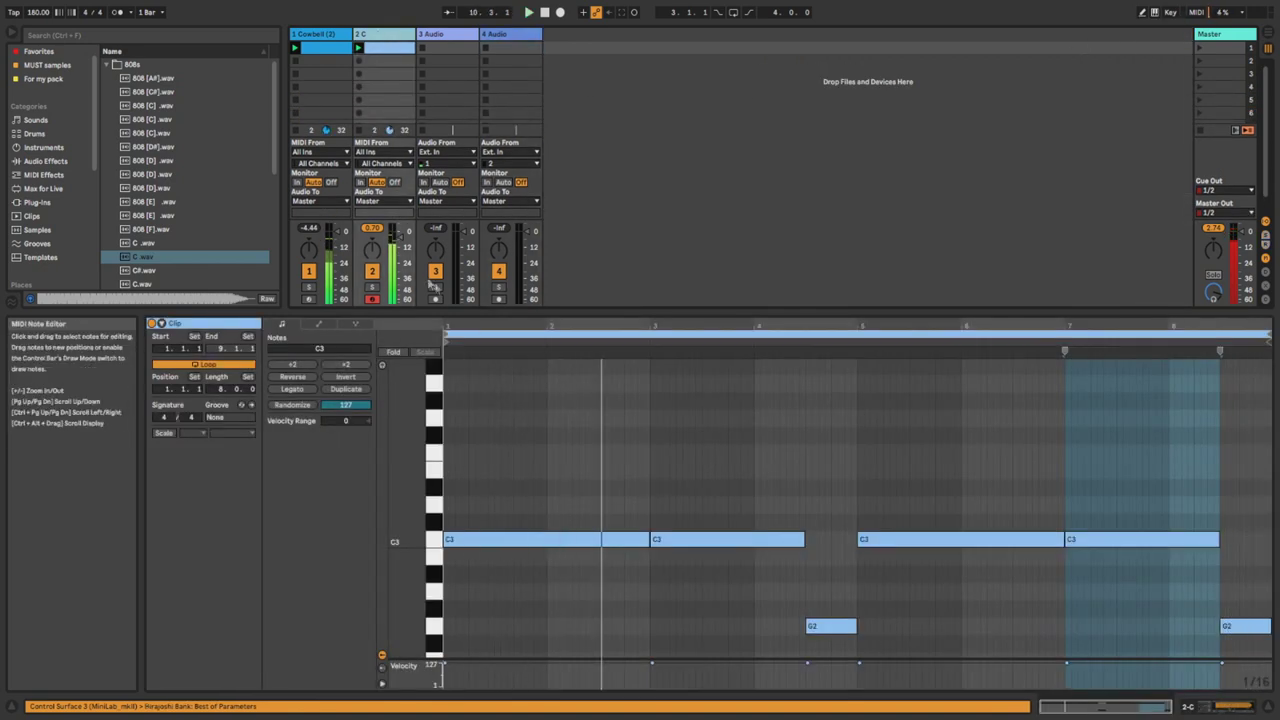
{"action": "right_click", "coordinate": [387, 36]}
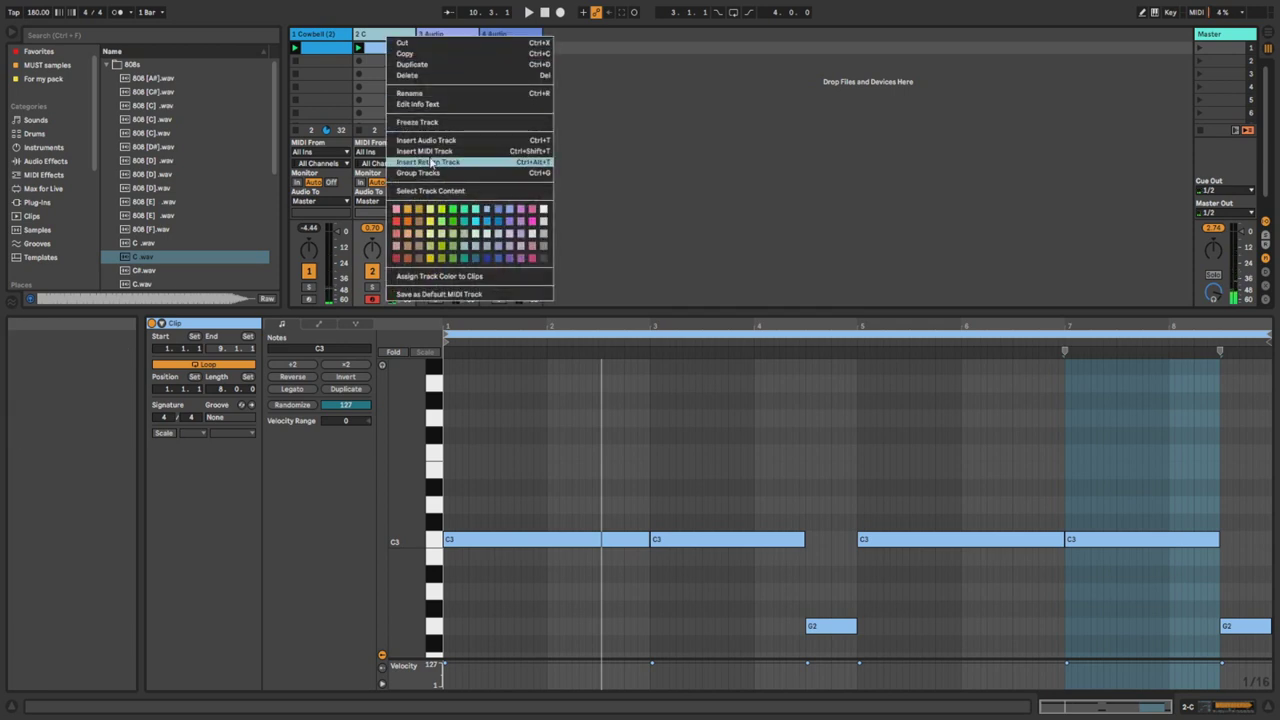
{"action": "left_click", "coordinate": [425, 151]}
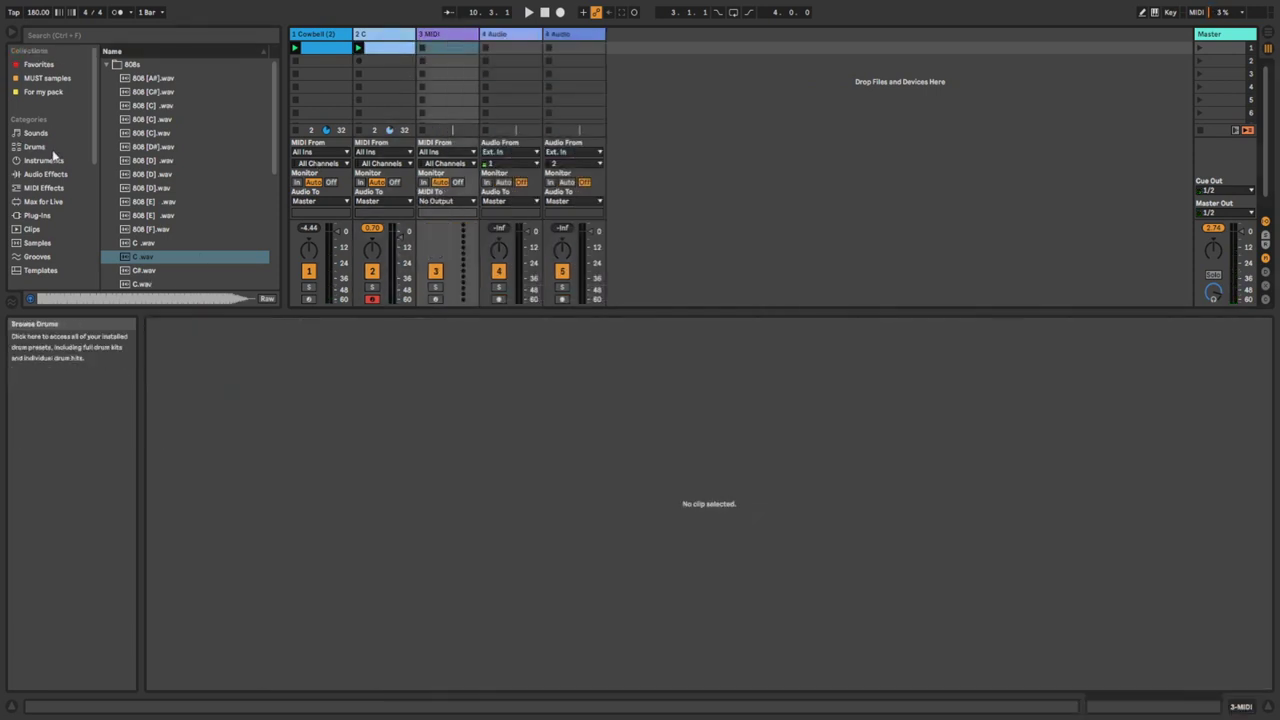
{"action": "left_click", "coordinate": [35, 147]}
{"action": "double_click", "coordinate": [141, 78]}
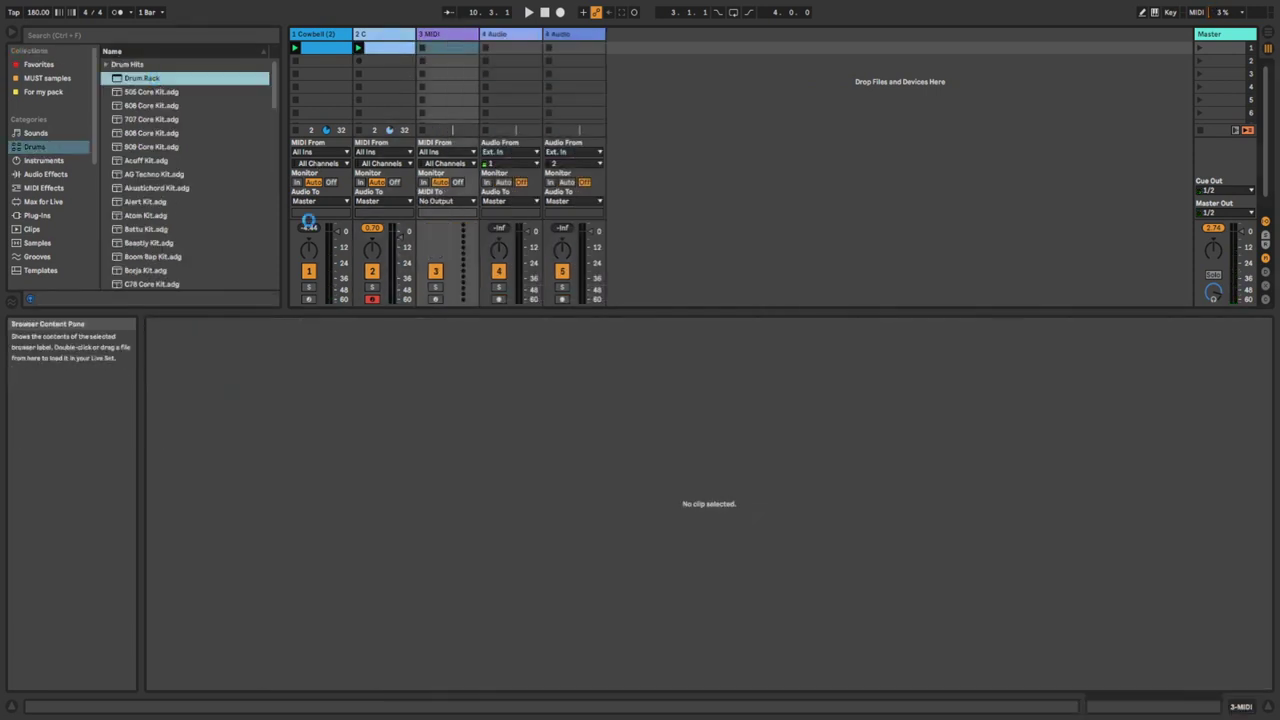
Audition the phonk kit's kicks, place Kick (7).wav on the Drum Rack's C1 pad, and turn off Snap with its volume at -10.3 dB.
{"action": "scroll", "coordinate": [80, 492], "scroll_direction": "down", "scroll_amount": 1}
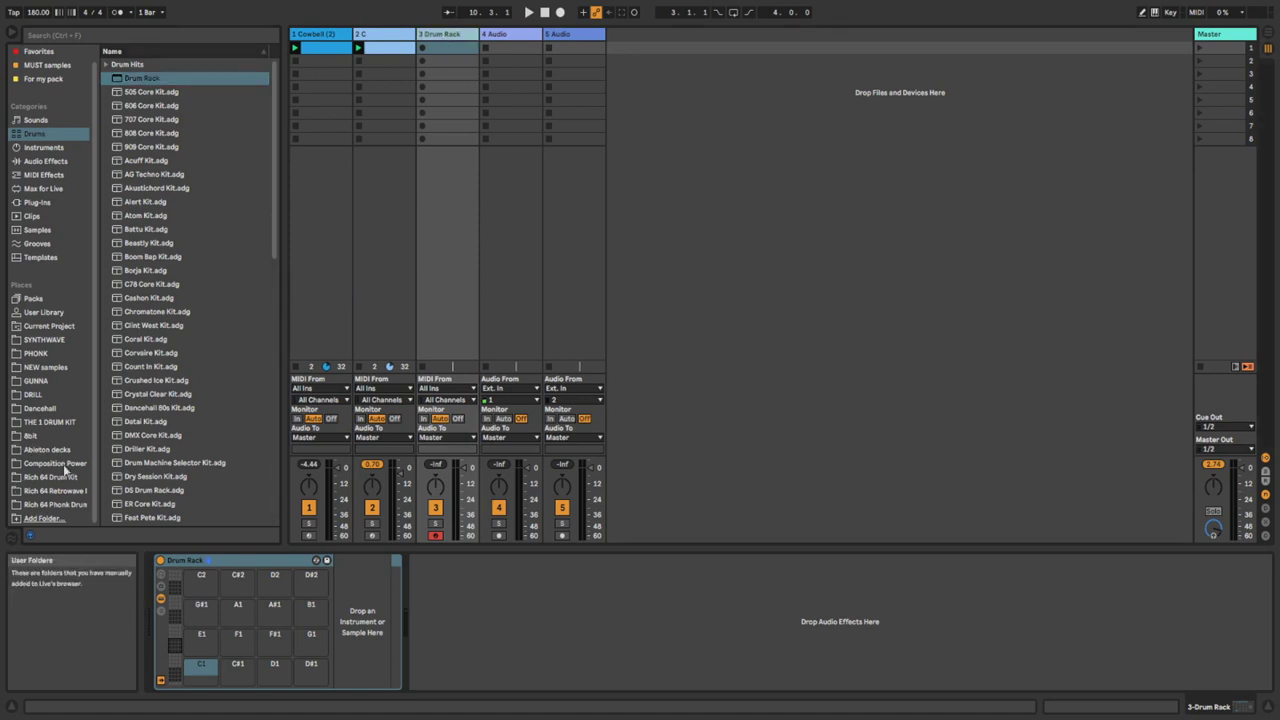
{"action": "left_click", "coordinate": [57, 505]}
{"action": "left_click", "coordinate": [106, 65]}
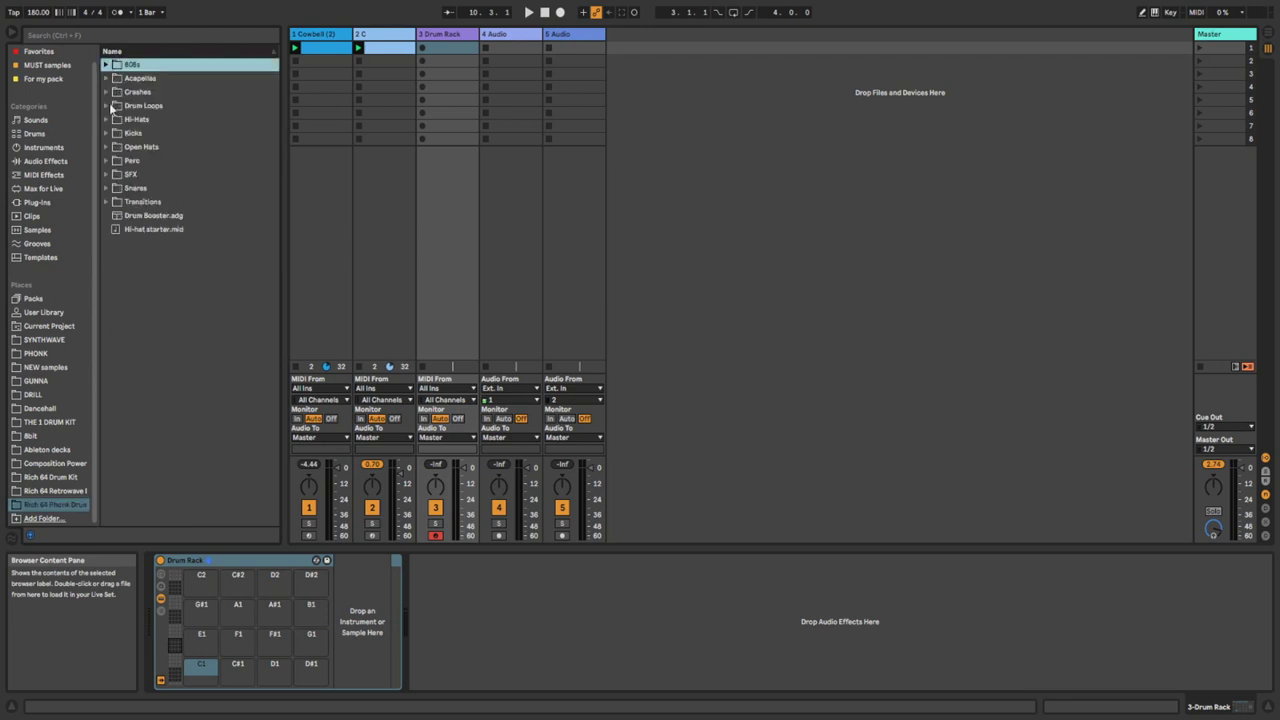
{"action": "left_click", "coordinate": [106, 136]}
{"action": "left_click", "coordinate": [153, 230]}
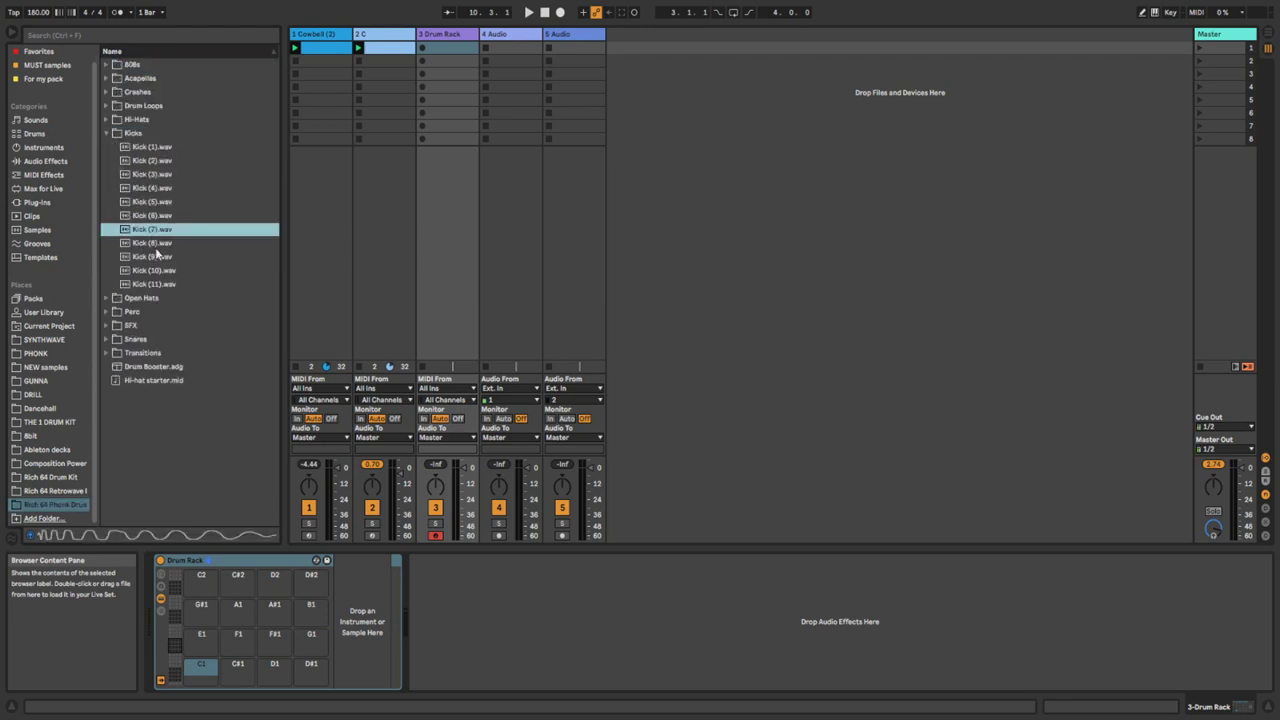
{"action": "key", "text": "Down"}
{"action": "key", "text": "Down"}
{"action": "key", "text": "Down"}
{"action": "key", "text": "Down"}
{"action": "left_click", "coordinate": [160, 246]}
{"action": "left_click", "coordinate": [159, 233]}
{"action": "left_click", "coordinate": [159, 216]}
{"action": "left_click", "coordinate": [157, 231]}
{"action": "left_click_drag", "start_coordinate": [161, 231], "coordinate": [205, 668]}
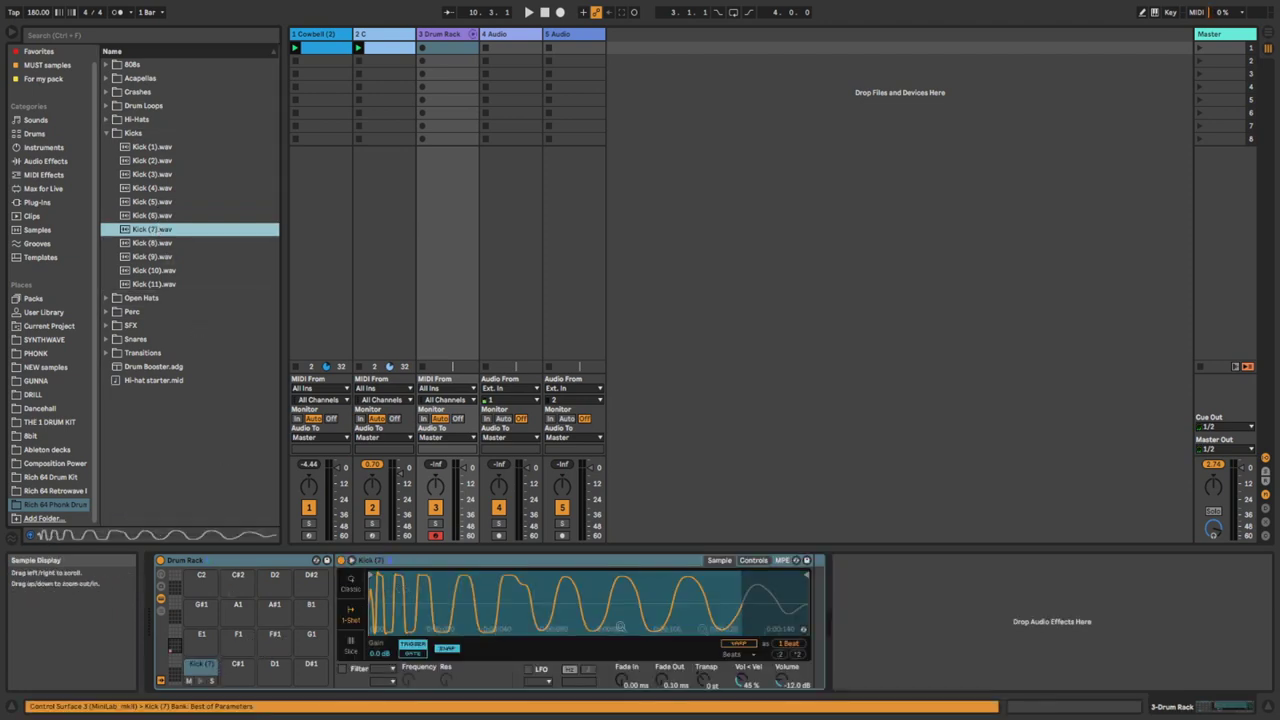
{"action": "left_click", "coordinate": [448, 649]}
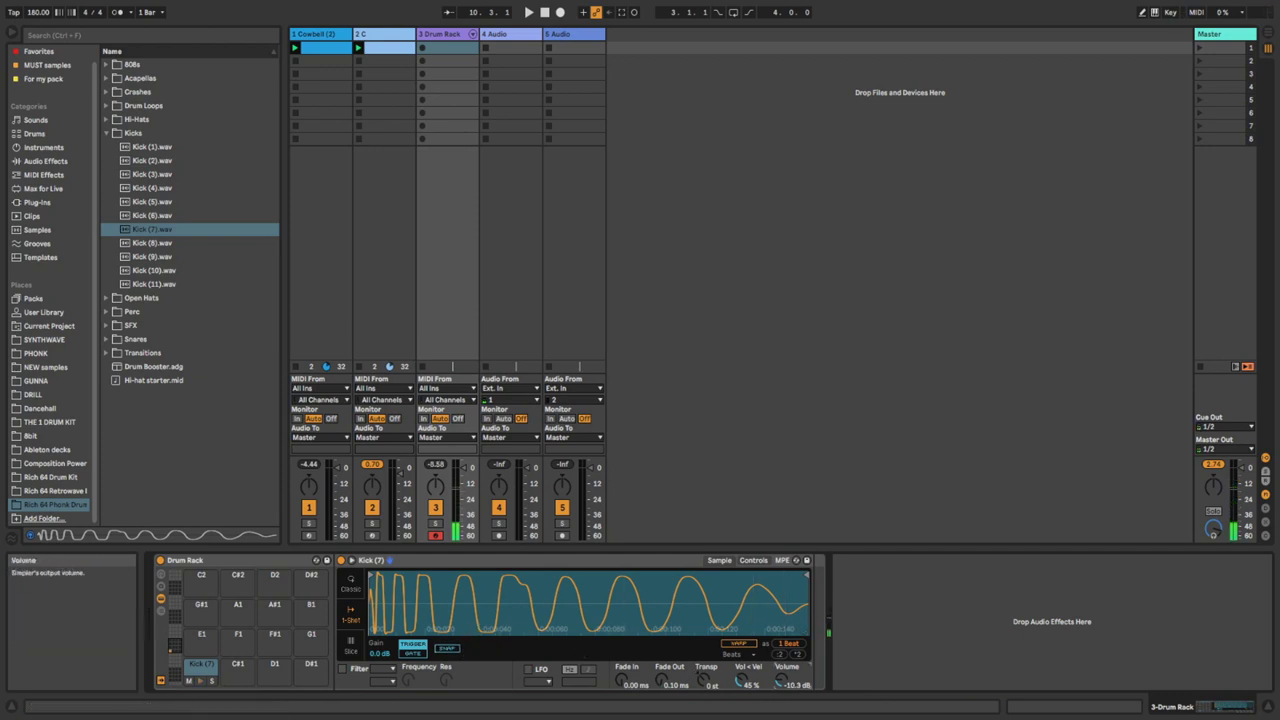
Create a clip on the Drum Rack track and add a sixteenth-note Kick (7) hit at 1.1.1.
{"action": "double_click", "coordinate": [437, 51]}
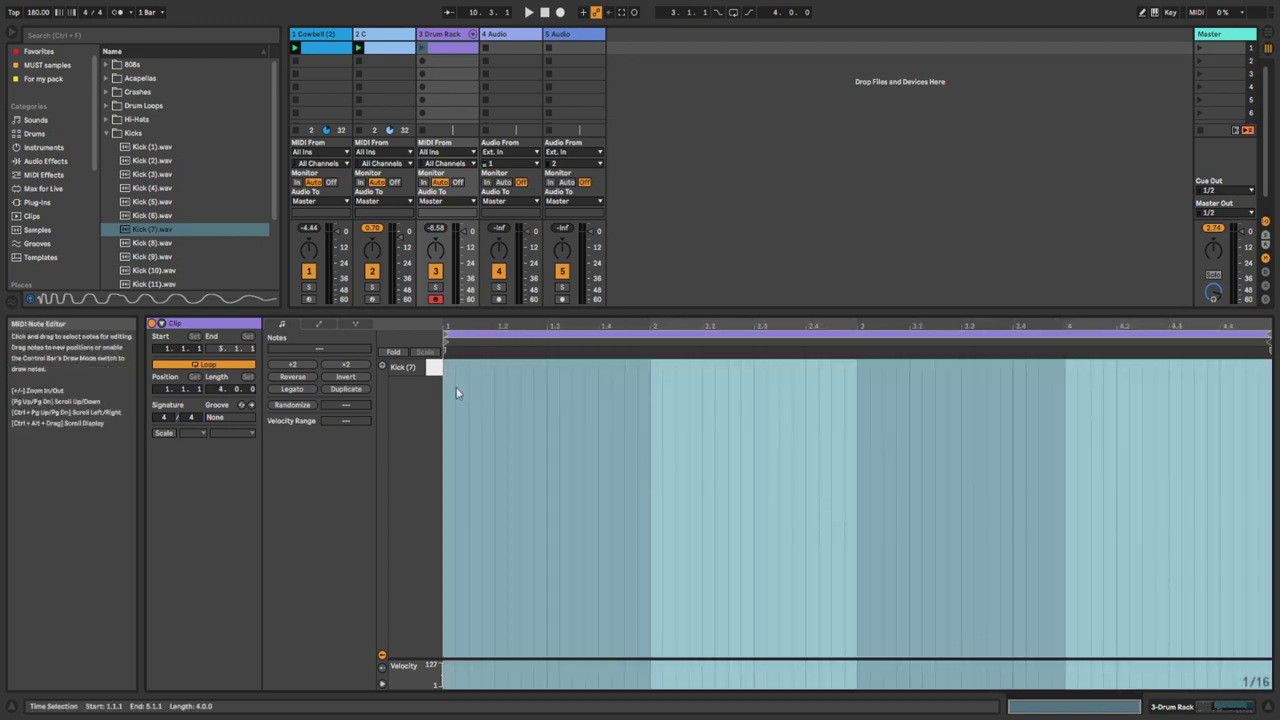
{"action": "left_click", "coordinate": [457, 381]}
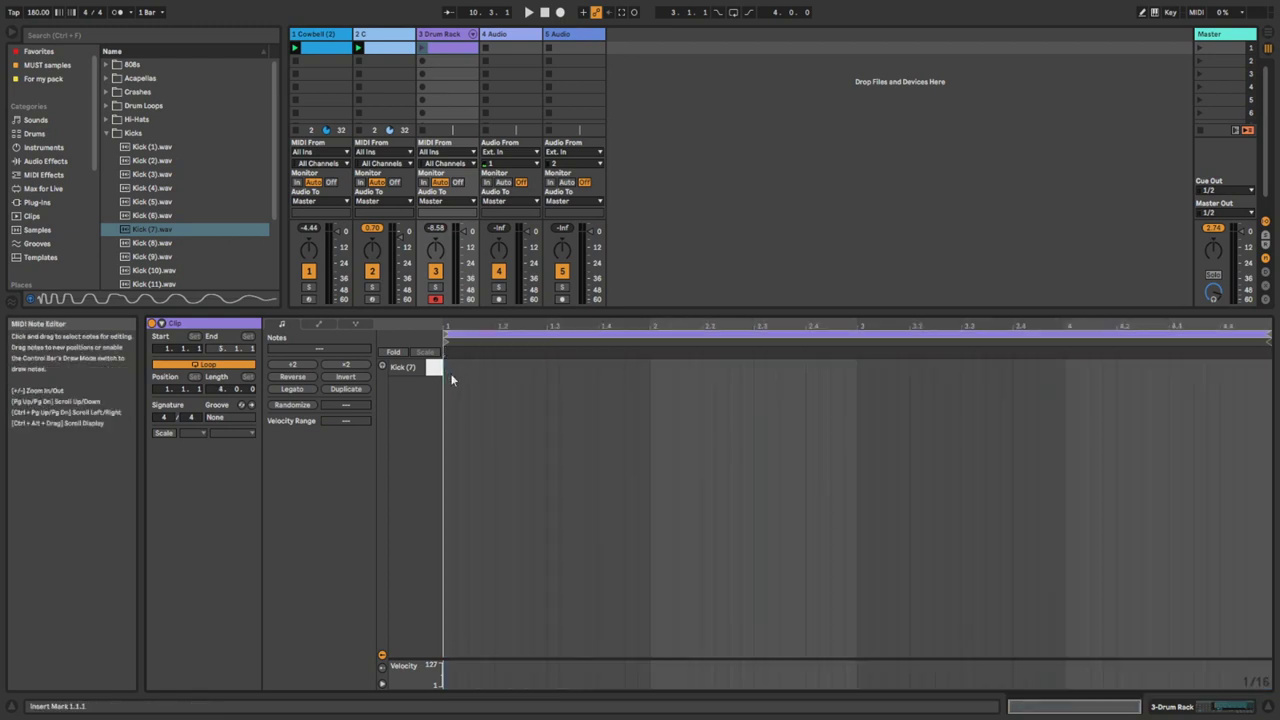
{"action": "double_click", "coordinate": [449, 368]}
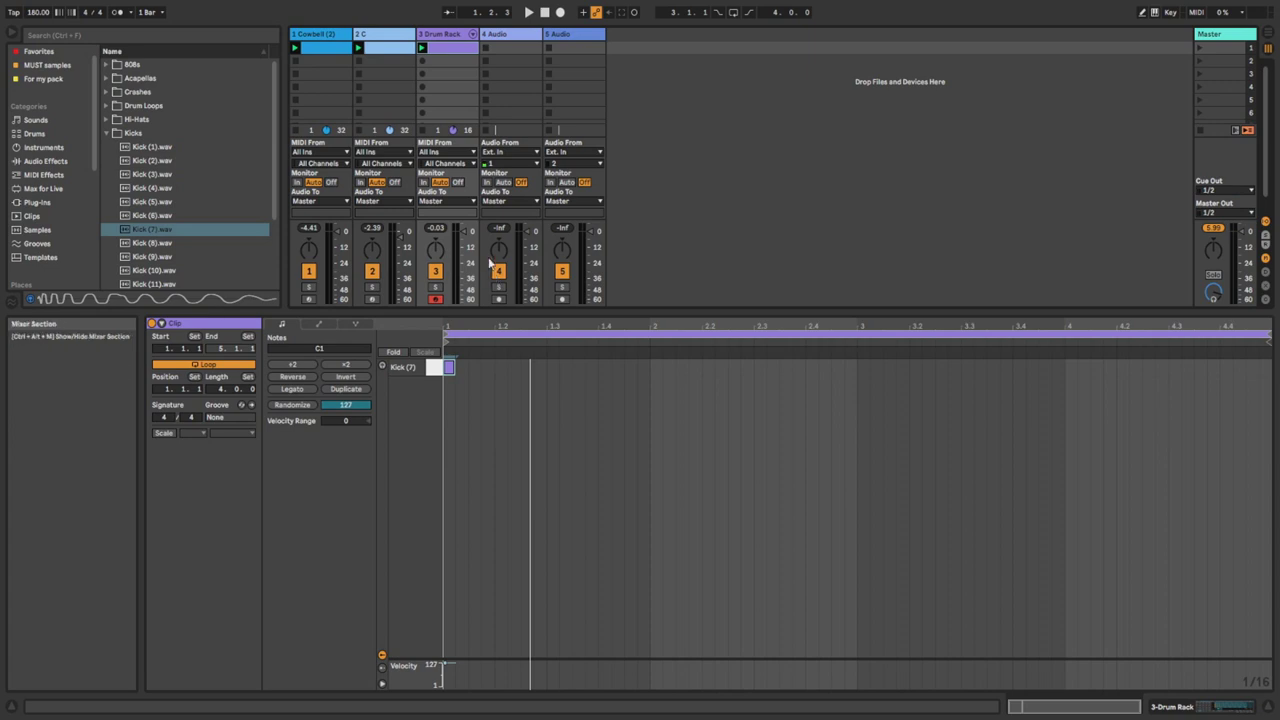
Copy the Kick (7) hit at 1.1.1 to 1.1.3 in the Drum Rack clip.
{"action": "left_click", "coordinate": [449, 367]}
{"action": "key", "text": "space"}
{"action": "left_click_drag", "start_coordinate": [449, 367], "coordinate": [479, 370]}
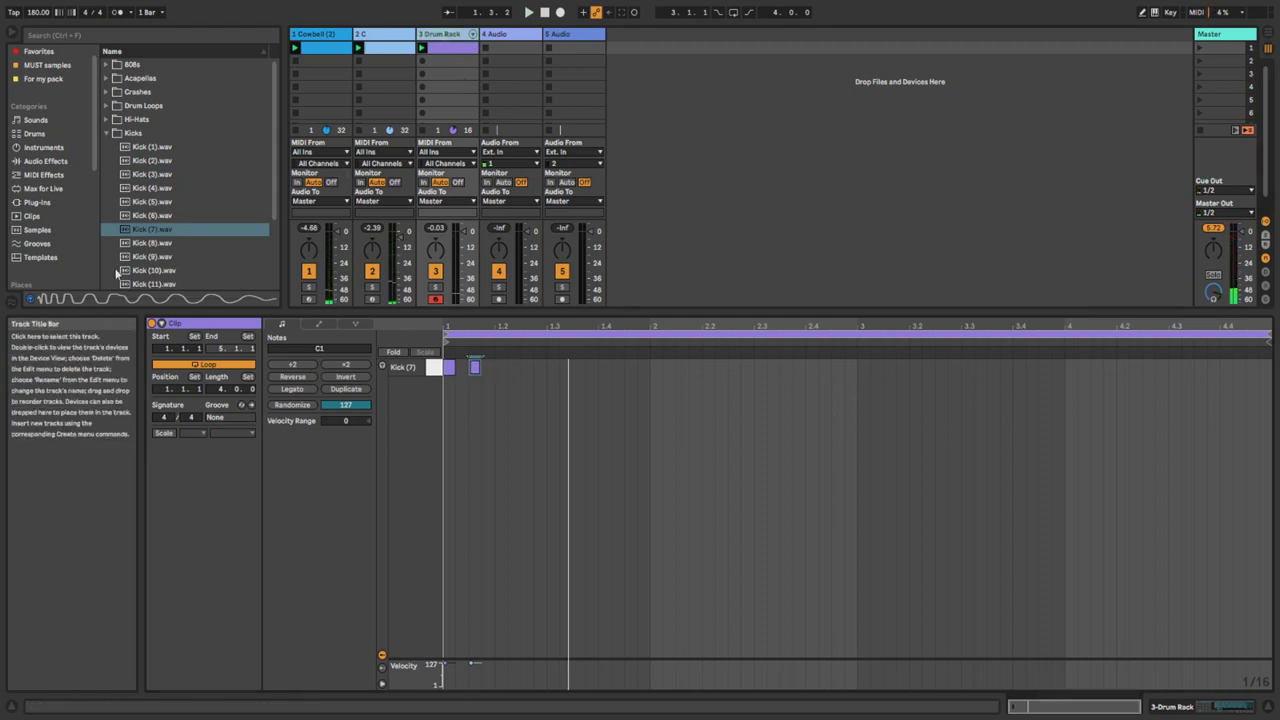
Browse the phonk kit's Snares folder and audition its Phonk Snare samples, with the Drum Rack's pads in view.
{"action": "left_click", "coordinate": [106, 134]}
{"action": "left_click", "coordinate": [106, 188]}
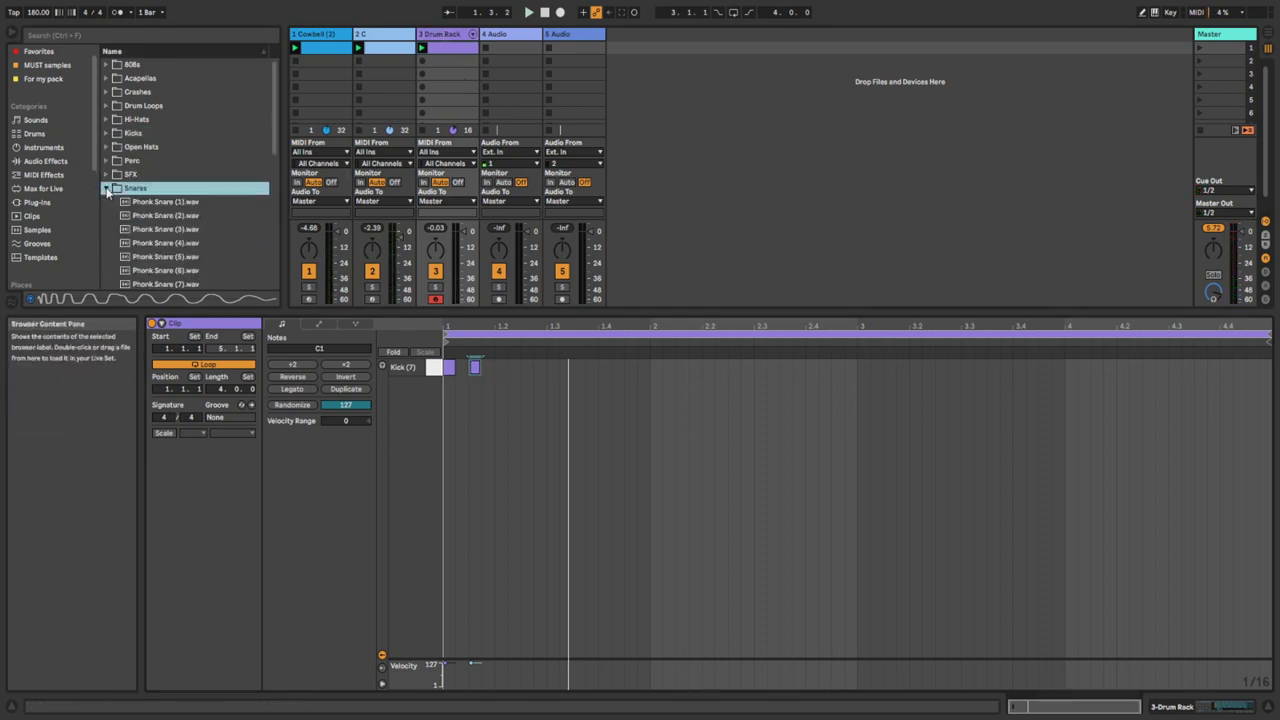
{"action": "scroll", "coordinate": [175, 215], "scroll_direction": "down", "scroll_amount": 3}
{"action": "left_click", "coordinate": [174, 199]}
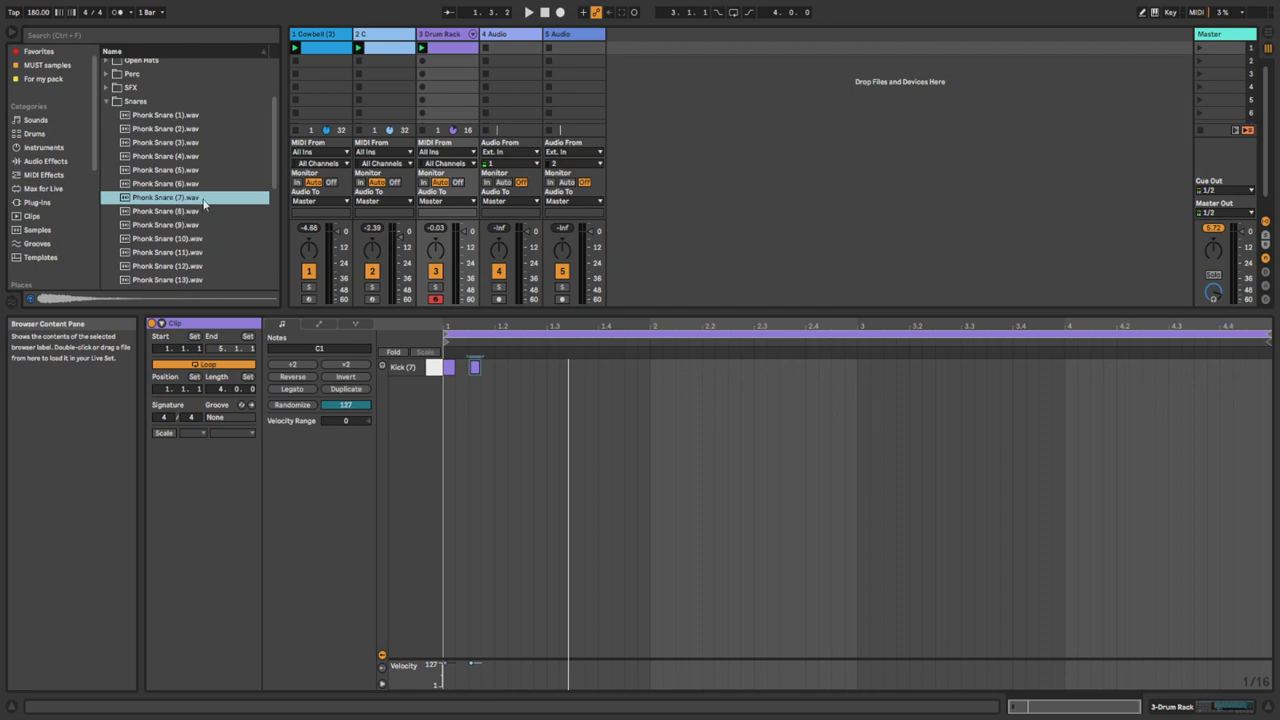
{"action": "double_click", "coordinate": [446, 36]}
{"action": "left_click", "coordinate": [182, 226]}
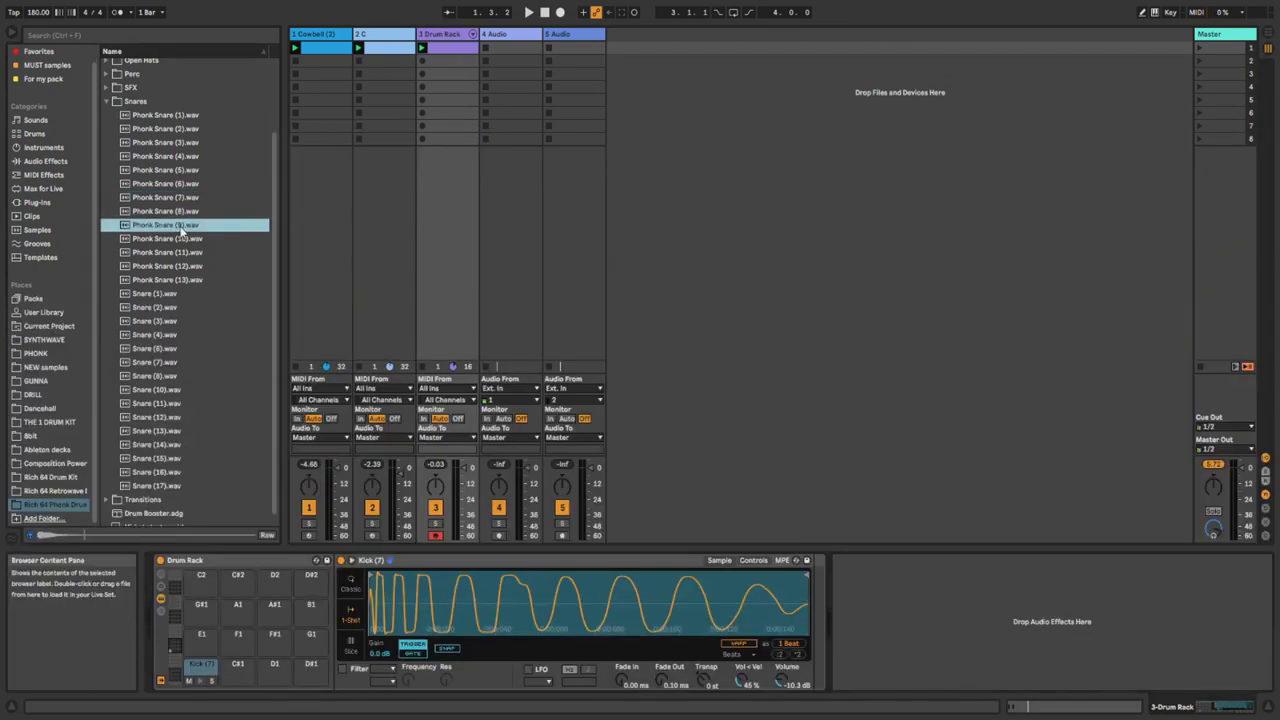
{"action": "left_click", "coordinate": [184, 156]}
{"action": "key", "text": "Up"}
{"action": "key", "text": "Up"}
{"action": "key", "text": "Up"}
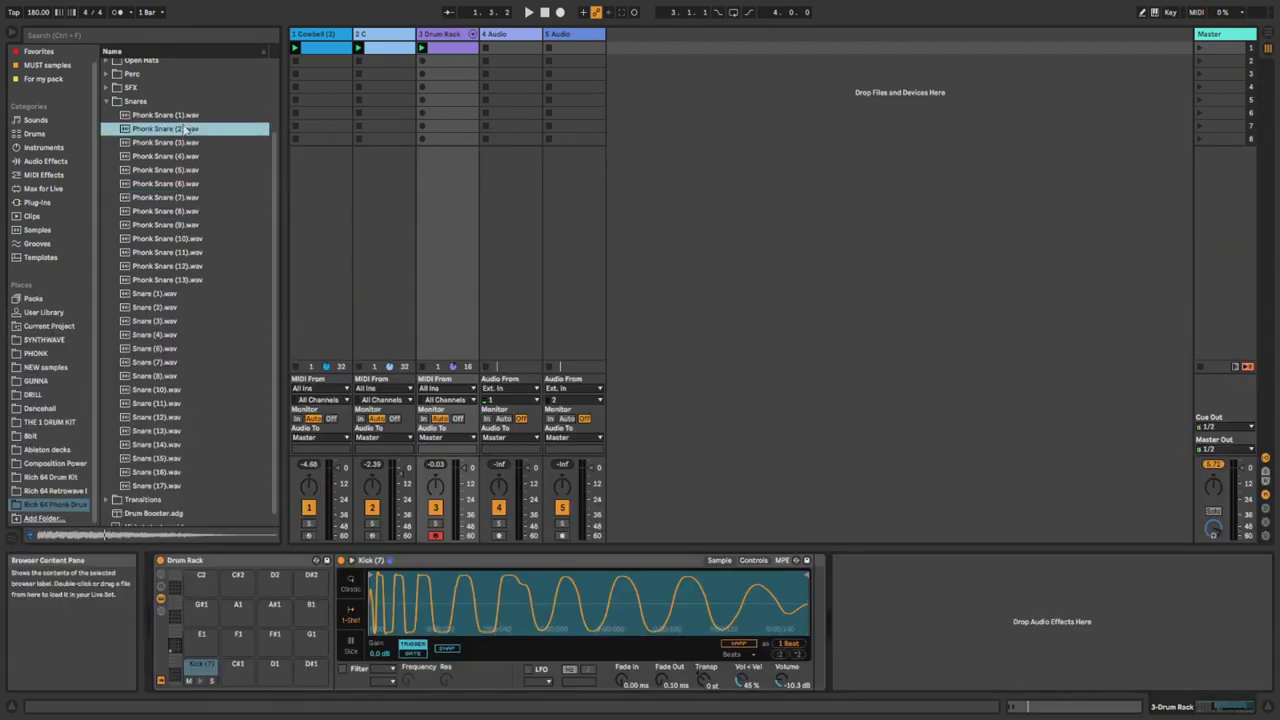
Place Phonk Snare (11).wav on the Drum Rack's D1 pad, with its volume at -9.71 dB and a fade-out of about 12 ms.
{"action": "left_click", "coordinate": [187, 252]}
{"action": "left_click", "coordinate": [190, 267]}
{"action": "left_click", "coordinate": [190, 257]}
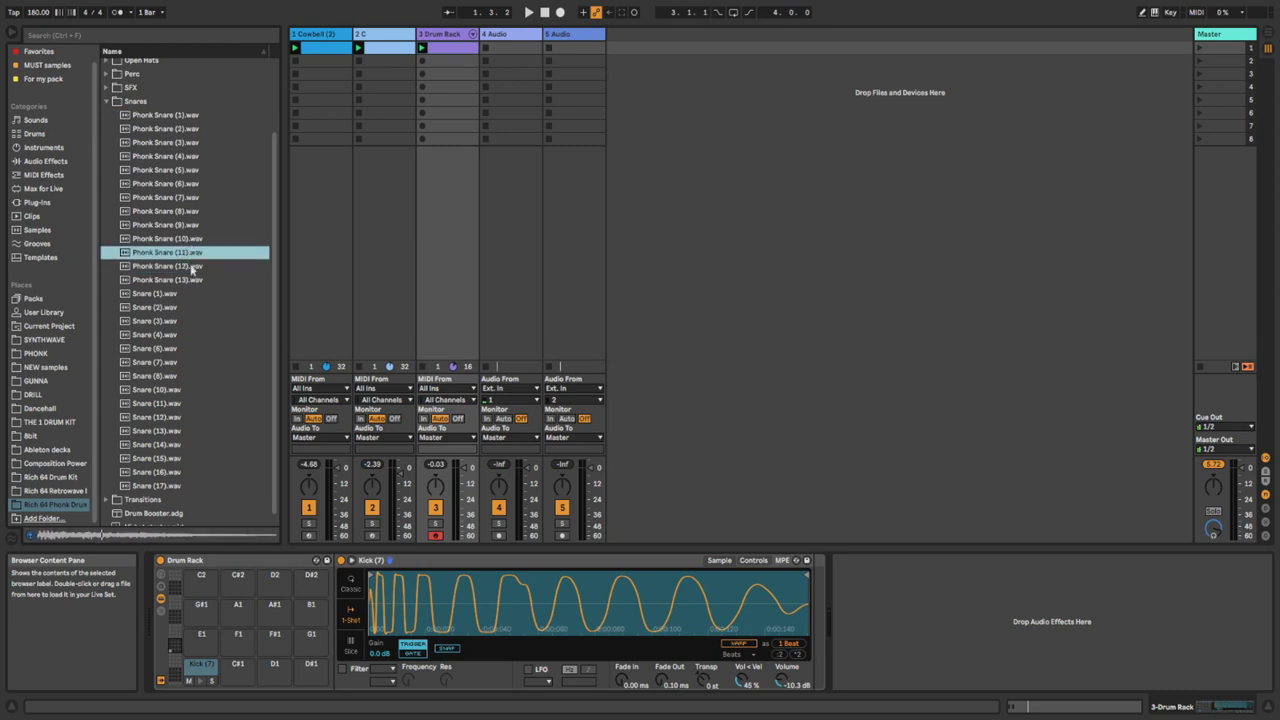
{"action": "left_click_drag", "start_coordinate": [190, 253], "coordinate": [274, 666]}
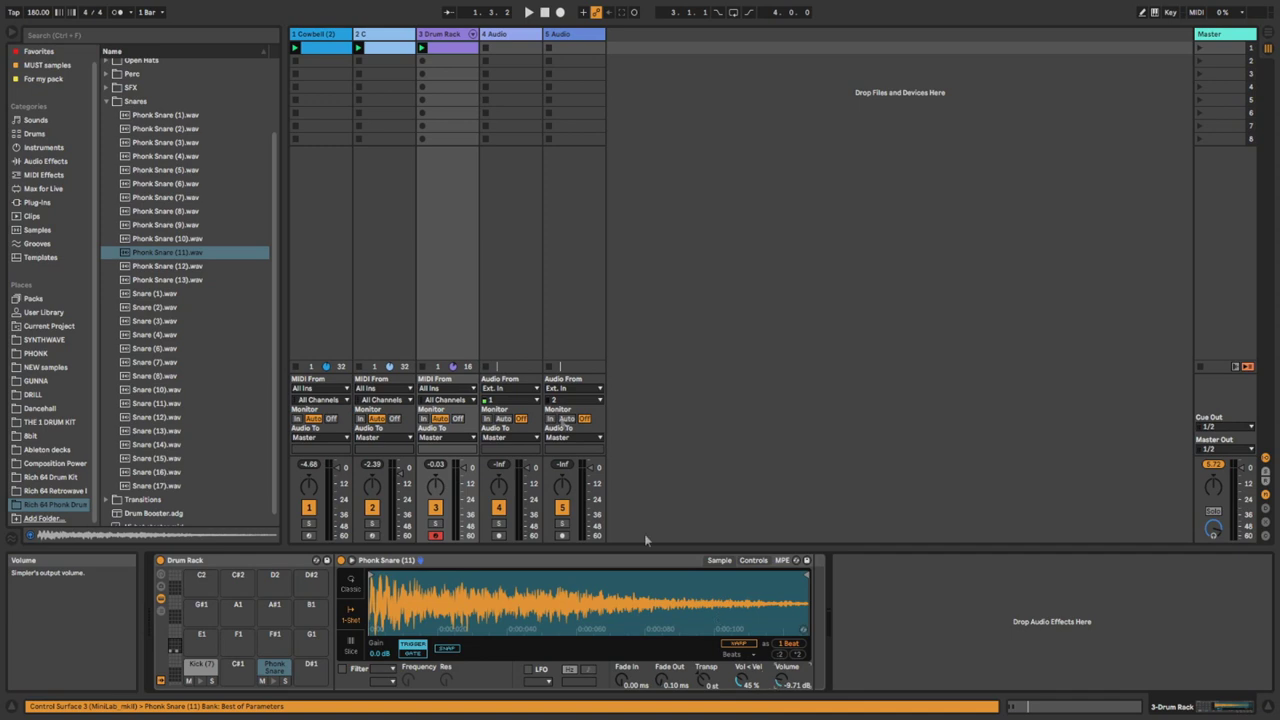
{"action": "left_click_drag", "start_coordinate": [662, 684], "coordinate": [662, 670]}
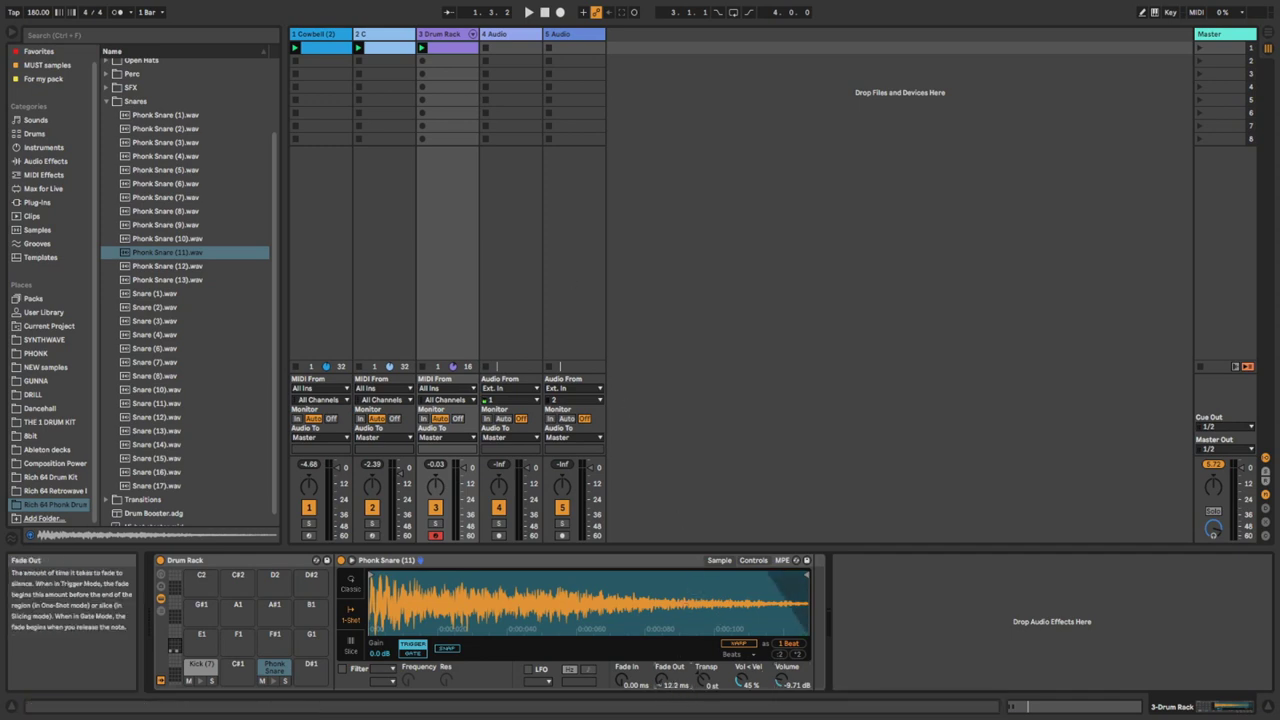
Add Phonk Snare (11) hits at 1.3.1 and 2.3.1 and Kick (7) hits at 1.4.1 and 2.1.3 in the drum clip.
{"action": "double_click", "coordinate": [446, 48]}
{"action": "double_click", "coordinate": [568, 368]}
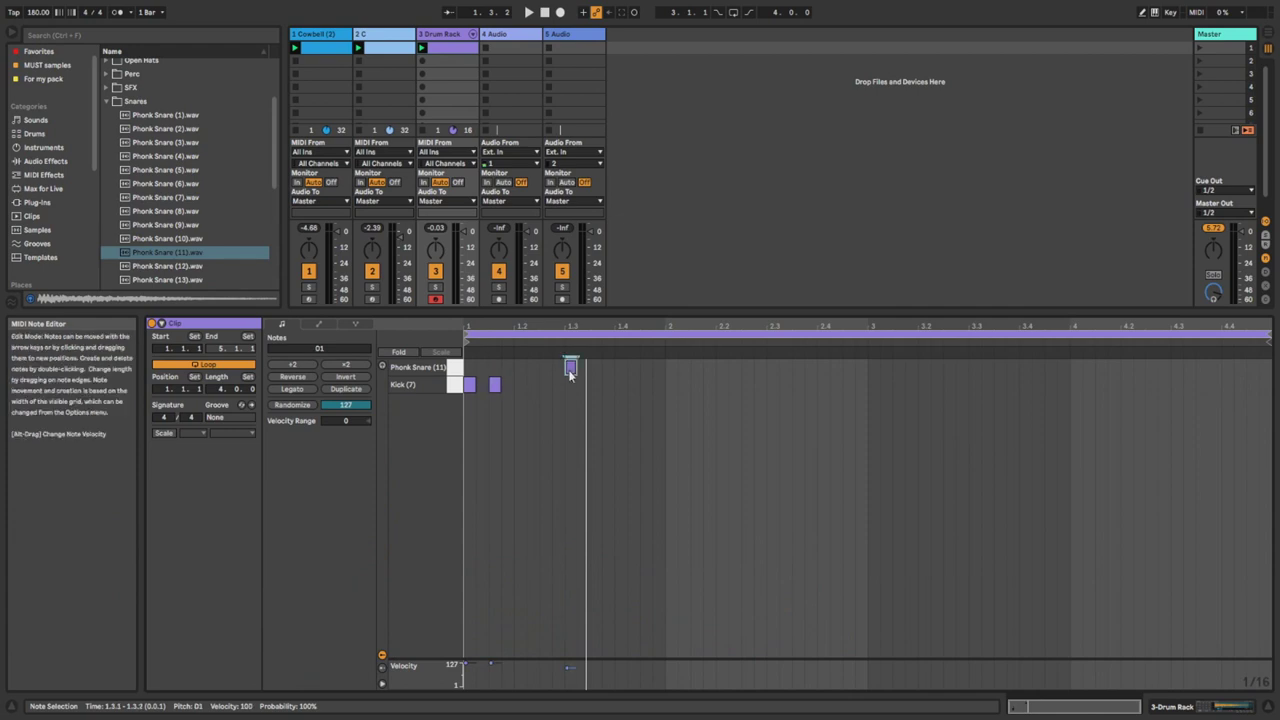
{"action": "key", "text": "space"}
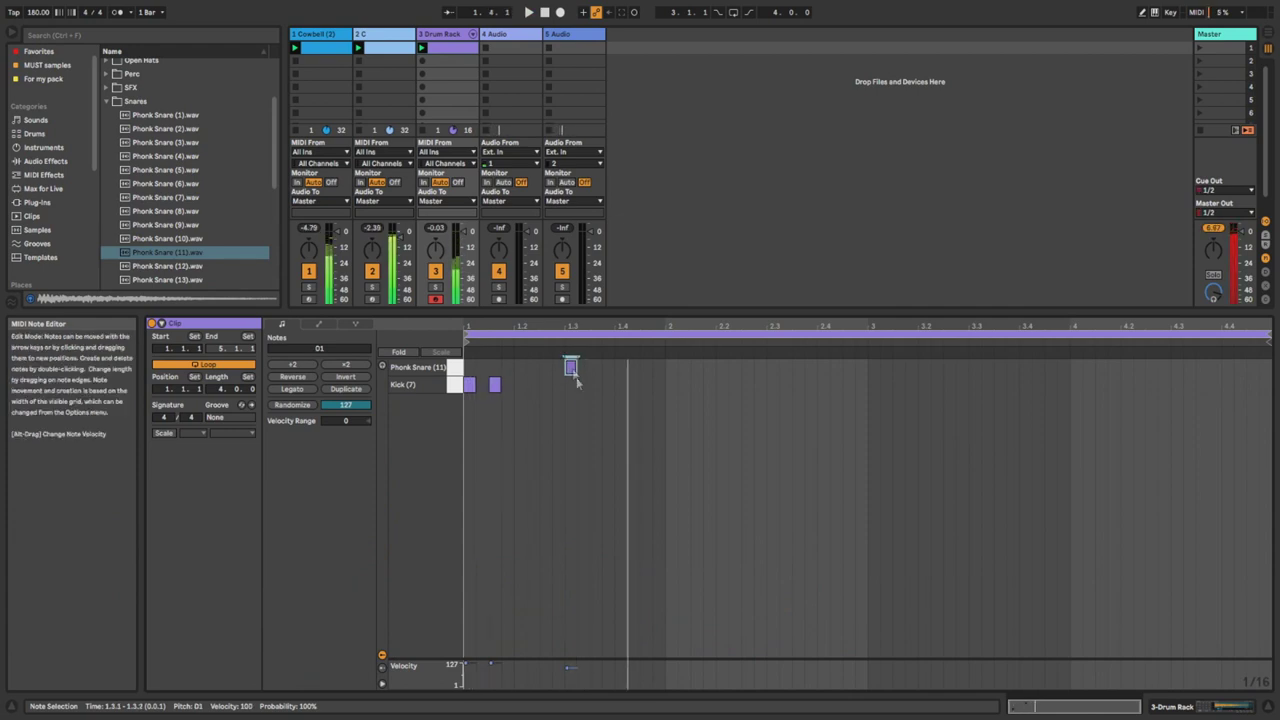
{"action": "double_click", "coordinate": [623, 387]}
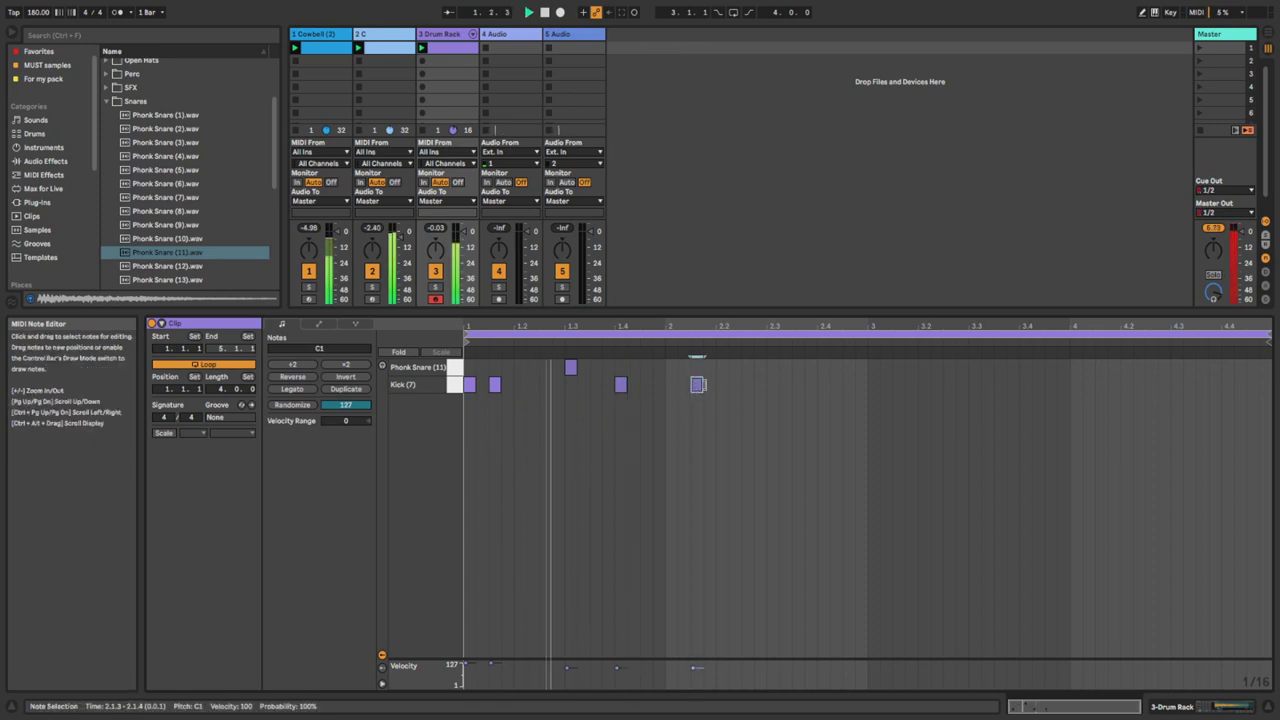
{"action": "double_click", "coordinate": [697, 384]}
{"action": "double_click", "coordinate": [772, 368]}
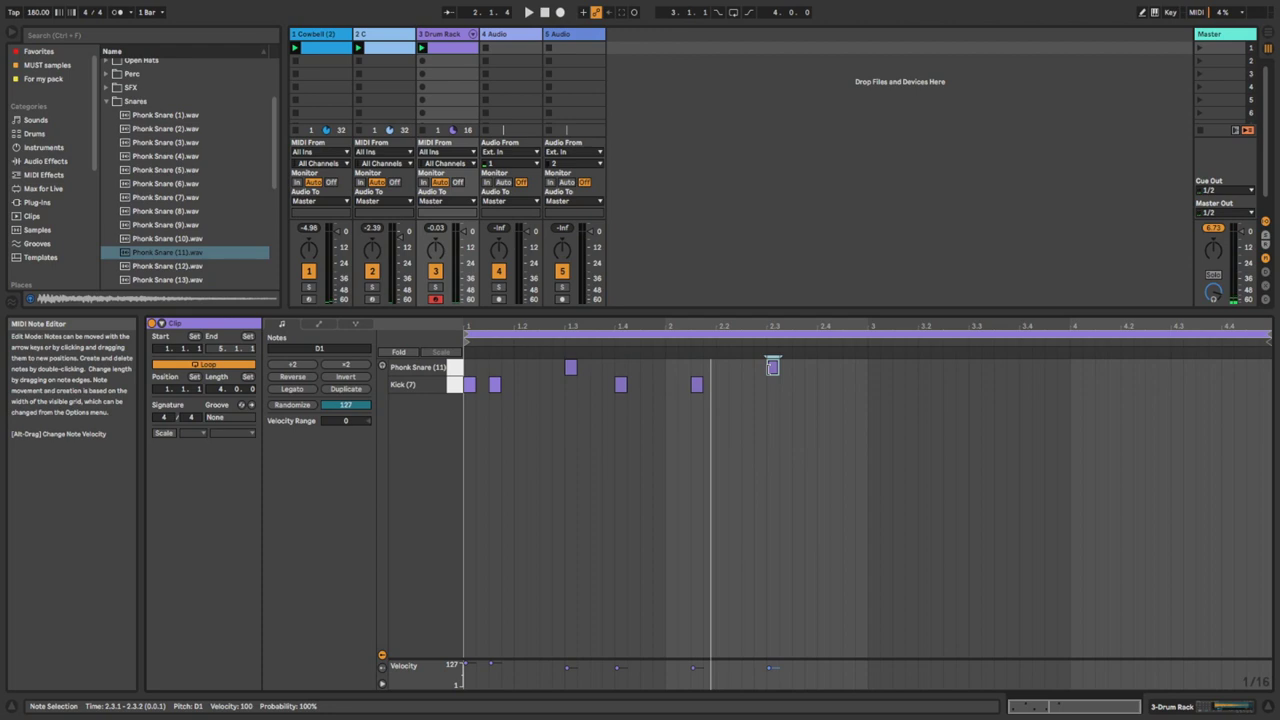
{"action": "left_click", "coordinate": [804, 367]}
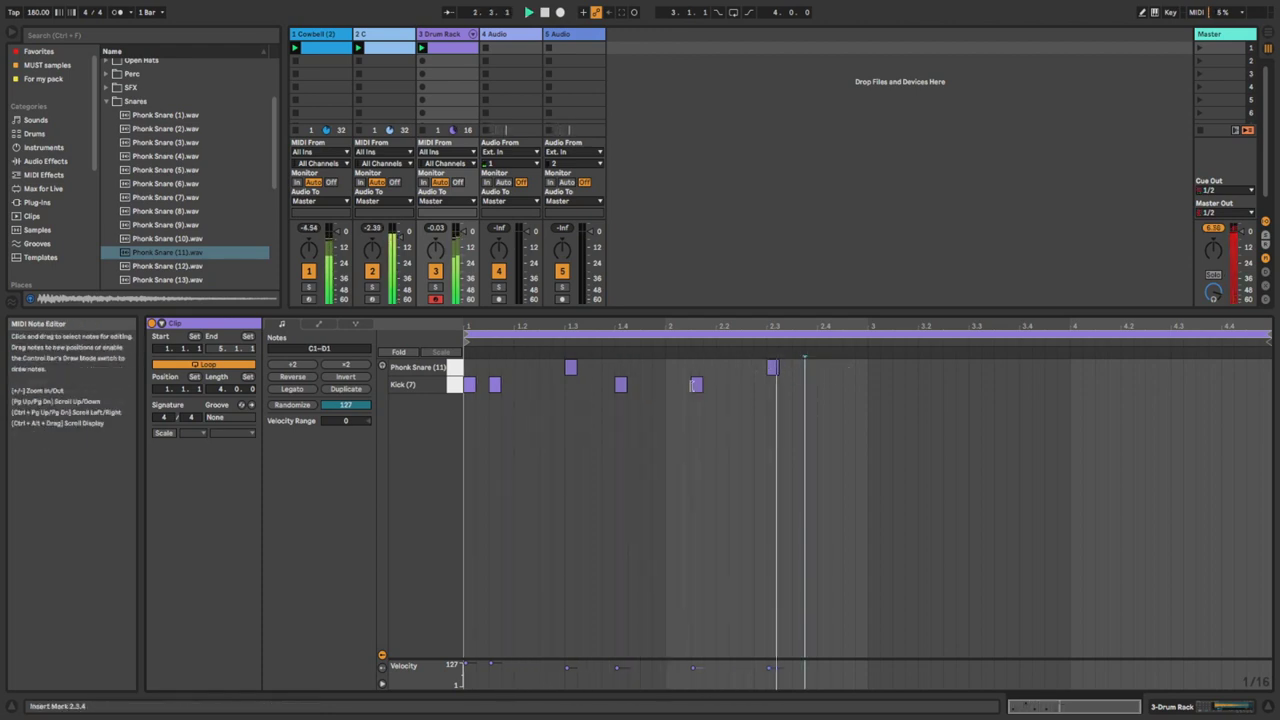
Copy the opening kick pair to 3.1.1 and 3.1.3, copy the two snares to 3.3.1 and 4.3.1, and add a kick at 3.4.1.
{"action": "left_click_drag", "start_coordinate": [516, 397], "coordinate": [898, 392]}
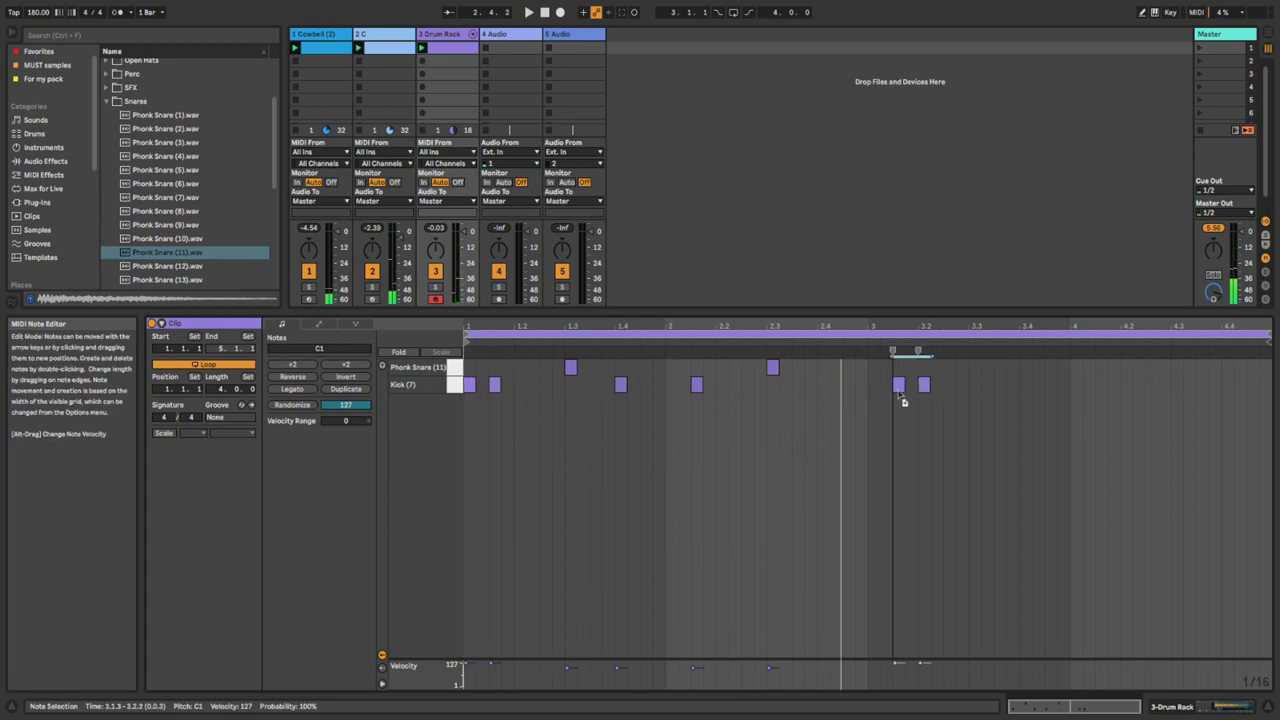
{"action": "left_click_drag", "start_coordinate": [822, 363], "coordinate": [976, 373]}
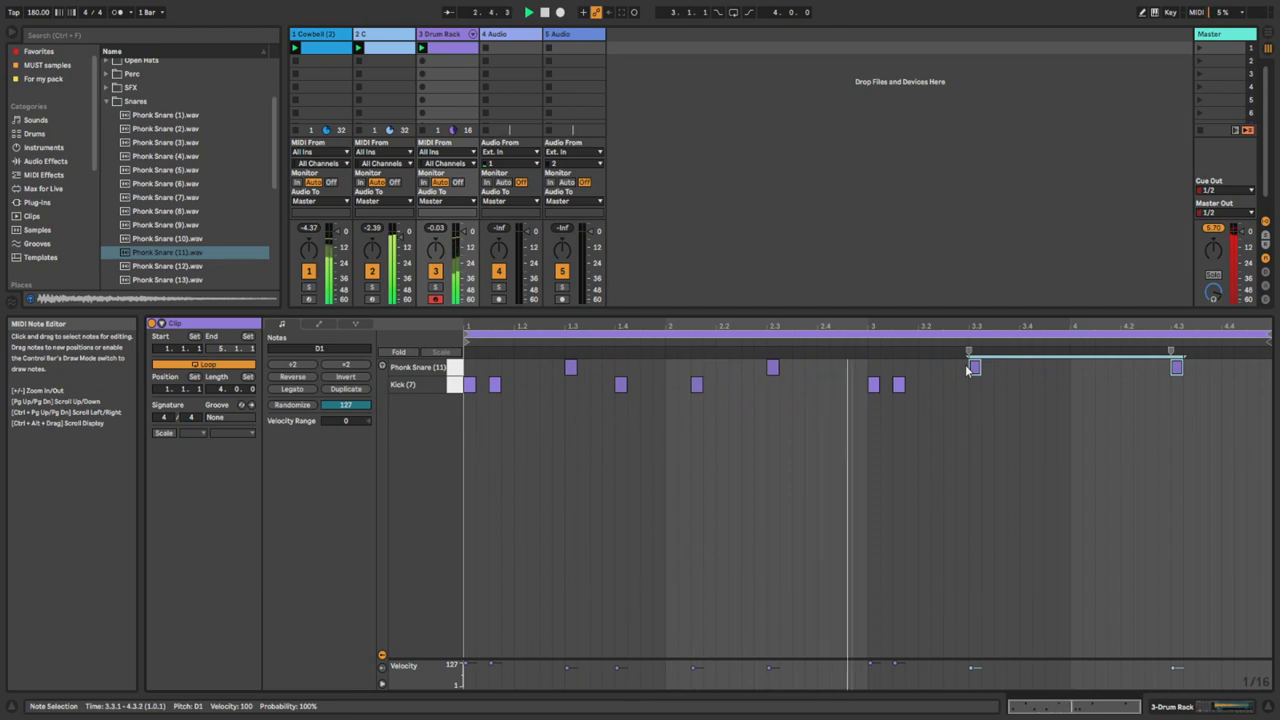
{"action": "left_click", "coordinate": [1027, 386]}
{"action": "double_click", "coordinate": [1026, 386]}
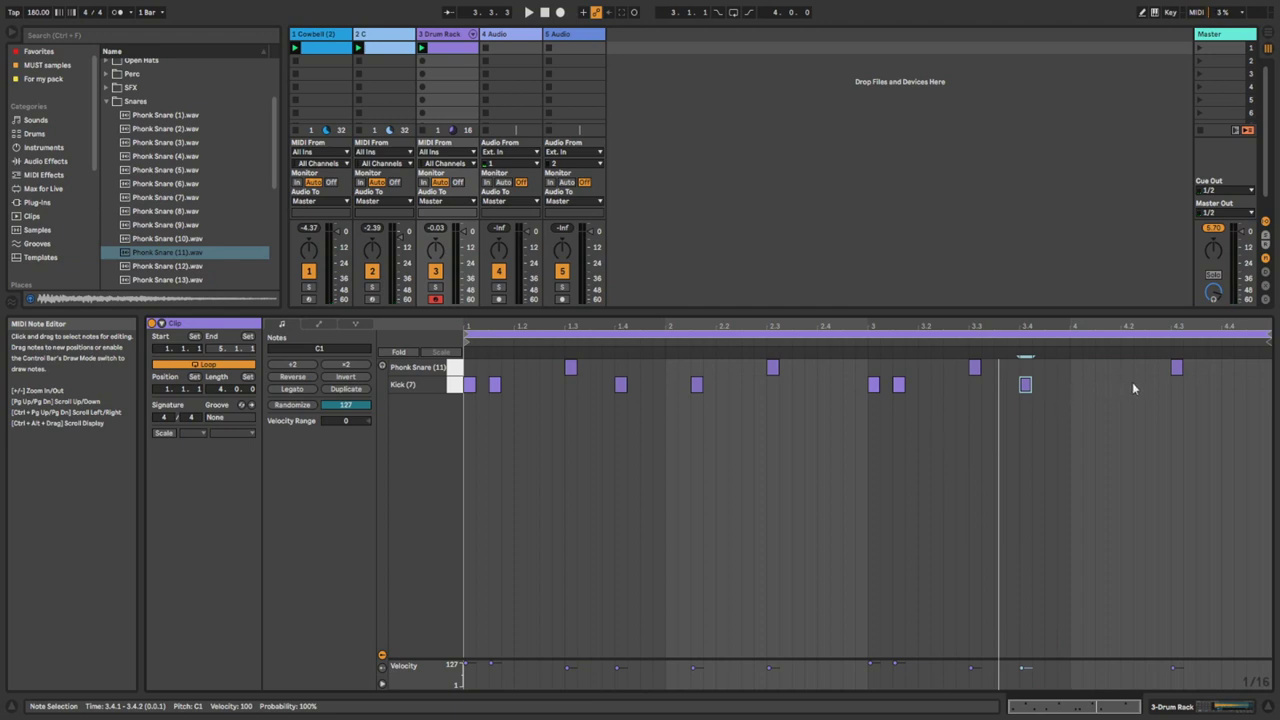
{"action": "key", "text": "space"}
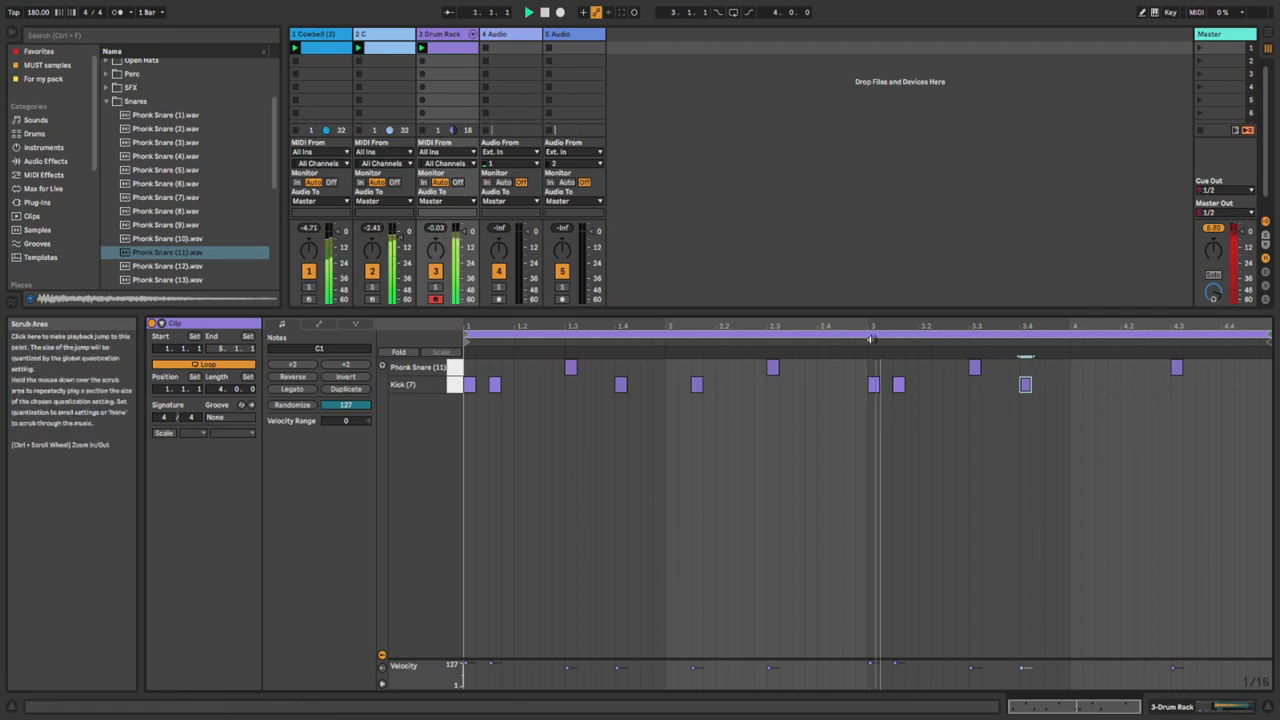
Add Kick (7) hits at 4.2.1 and 4.3.3 to complete the fourth bar, and play the pattern.
{"action": "double_click", "coordinate": [1125, 388]}
{"action": "double_click", "coordinate": [1200, 391]}
{"action": "double_click", "coordinate": [1153, 387]}
{"action": "left_click", "coordinate": [1067, 338]}
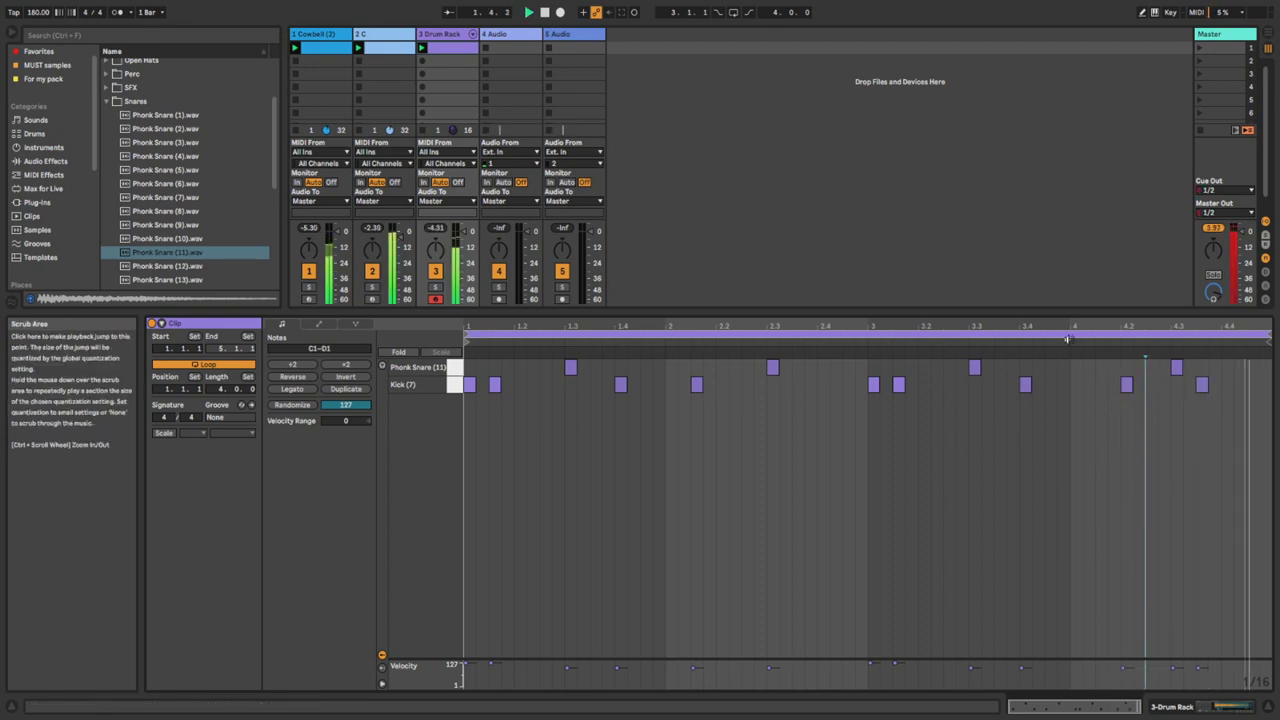
Duplicate the four-bar drum loop so the clip is eight bars long.
{"action": "left_click", "coordinate": [772, 335]}
{"action": "key", "text": "ctrl+d"}
{"action": "left_click", "coordinate": [818, 433]}
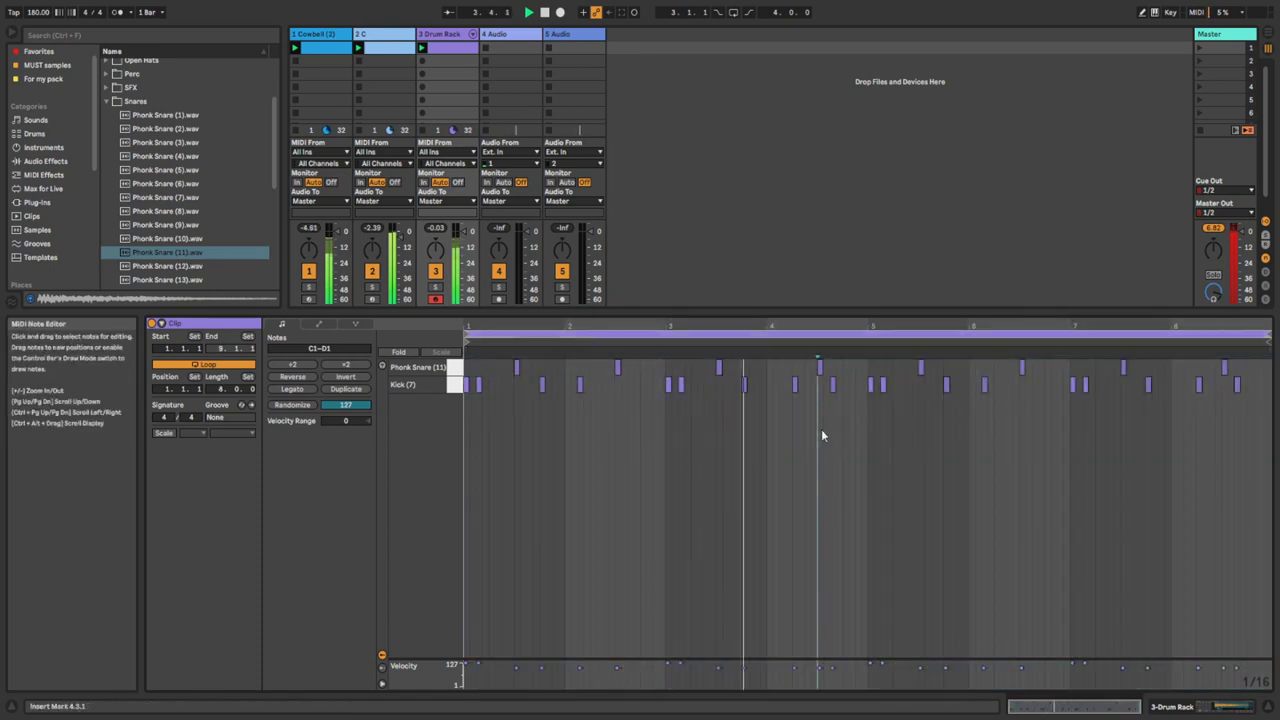
Set the velocity of all Kick (7) notes in the clip to 127.
{"action": "left_click", "coordinate": [744, 386]}
{"action": "left_click", "coordinate": [881, 428]}
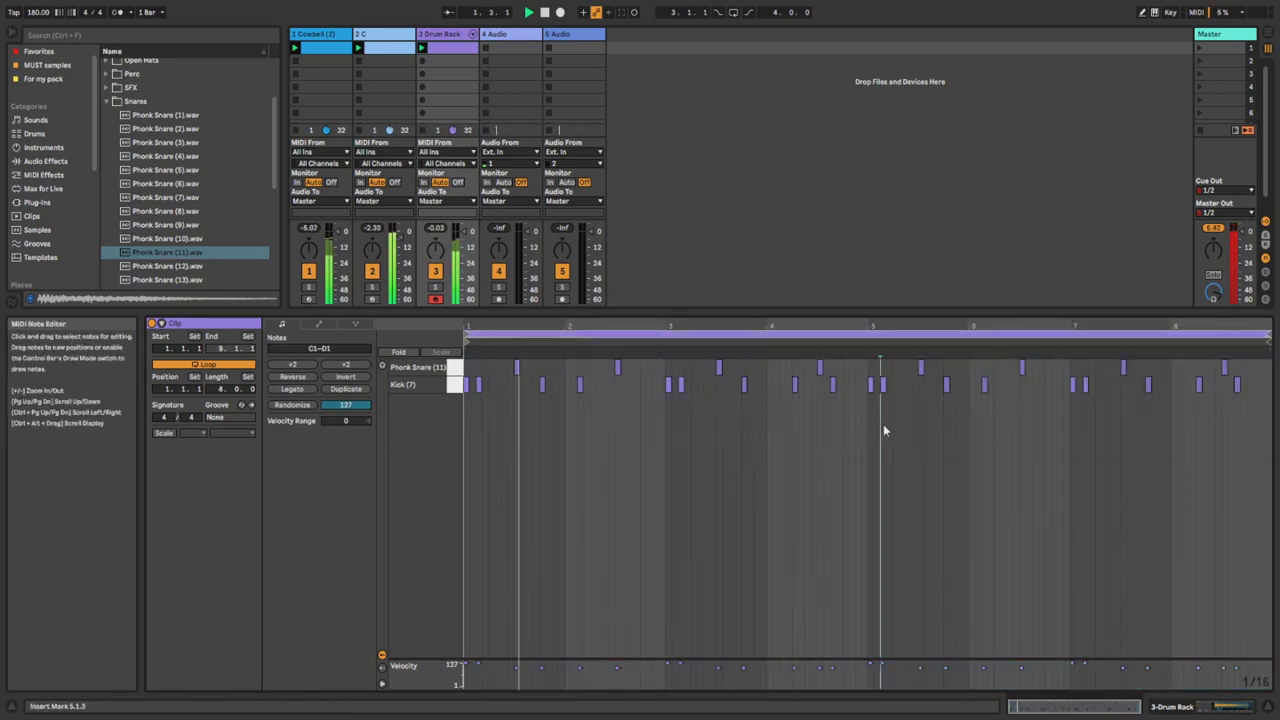
{"action": "left_click", "coordinate": [455, 385]}
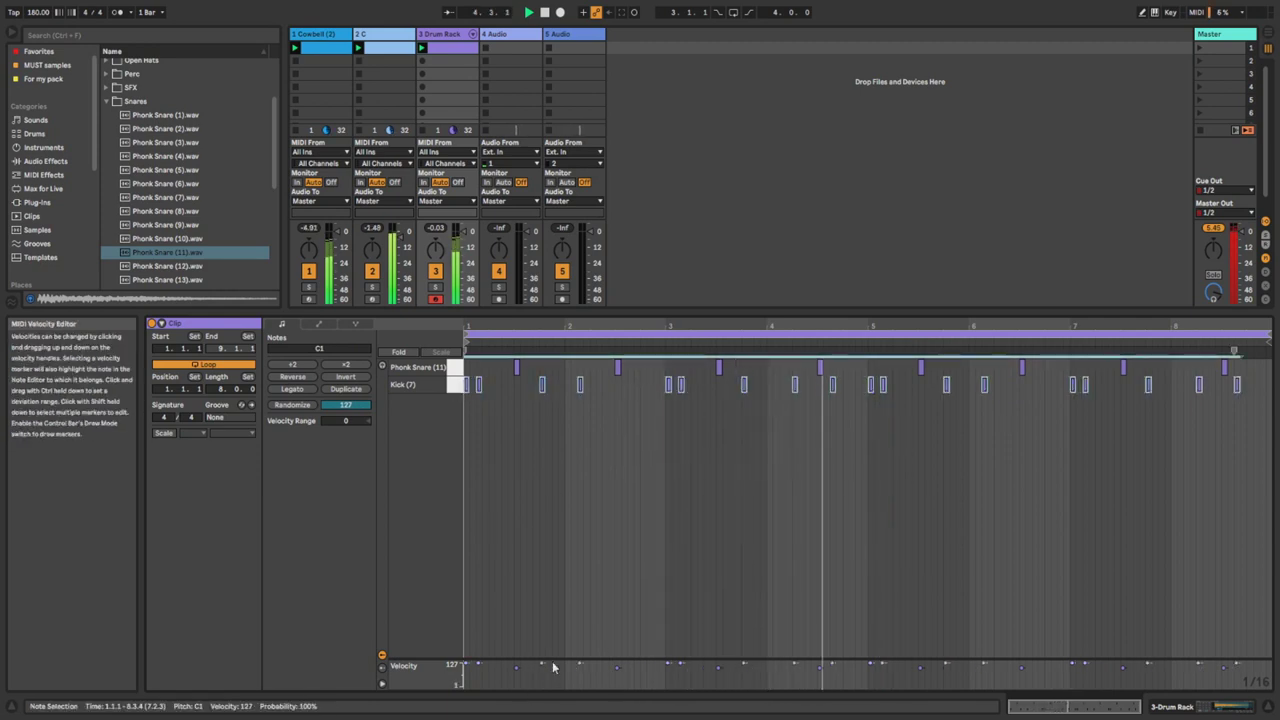
{"action": "left_click", "coordinate": [763, 494]}
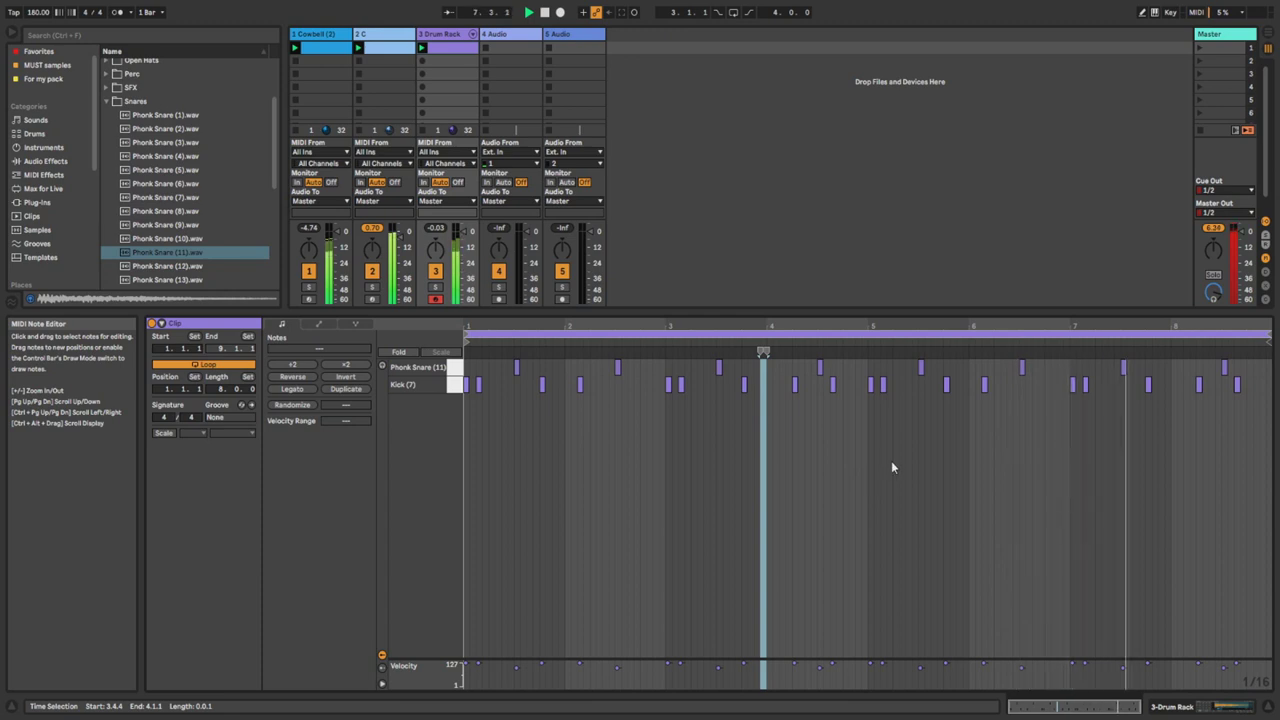
Add a sixteenth-note Phonk Snare (11) fill at 8.4.1, 8.4.2 and 8.4.3, and play the end of the loop.
{"action": "double_click", "coordinate": [1250, 367]}
{"action": "left_click_drag", "start_coordinate": [1252, 369], "coordinate": [1259, 377]}
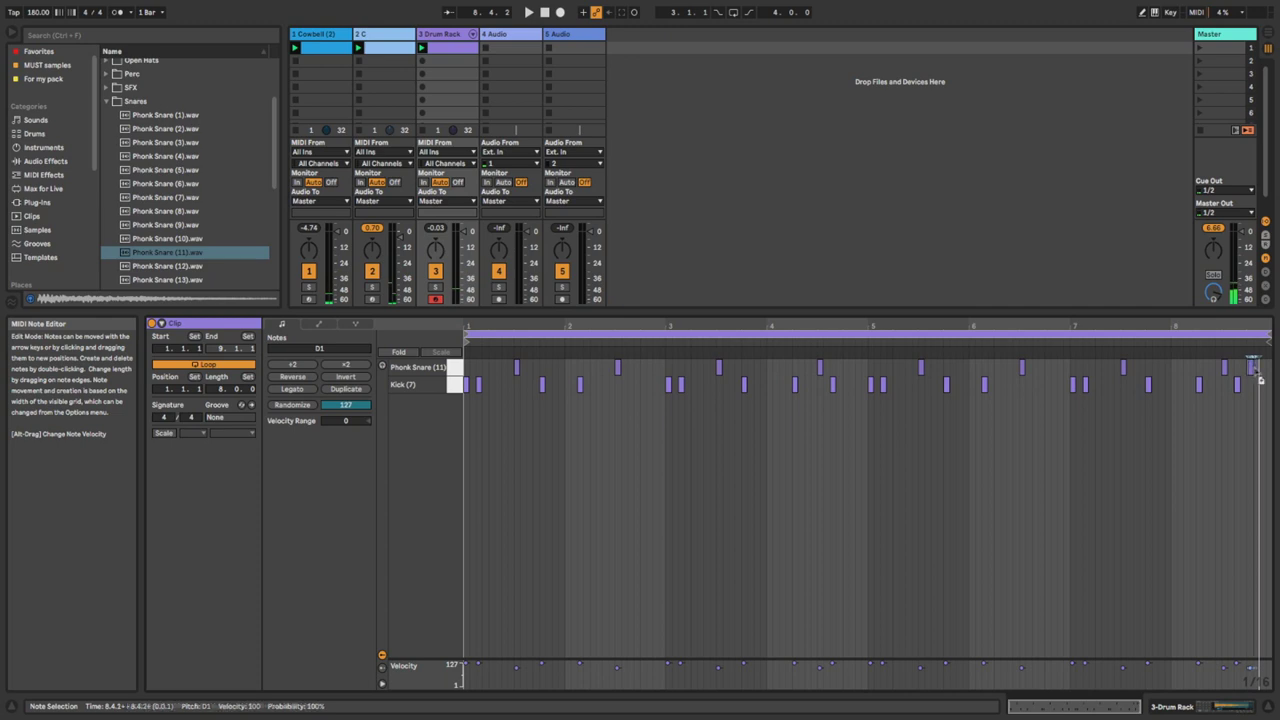
{"action": "left_click", "coordinate": [1170, 343]}
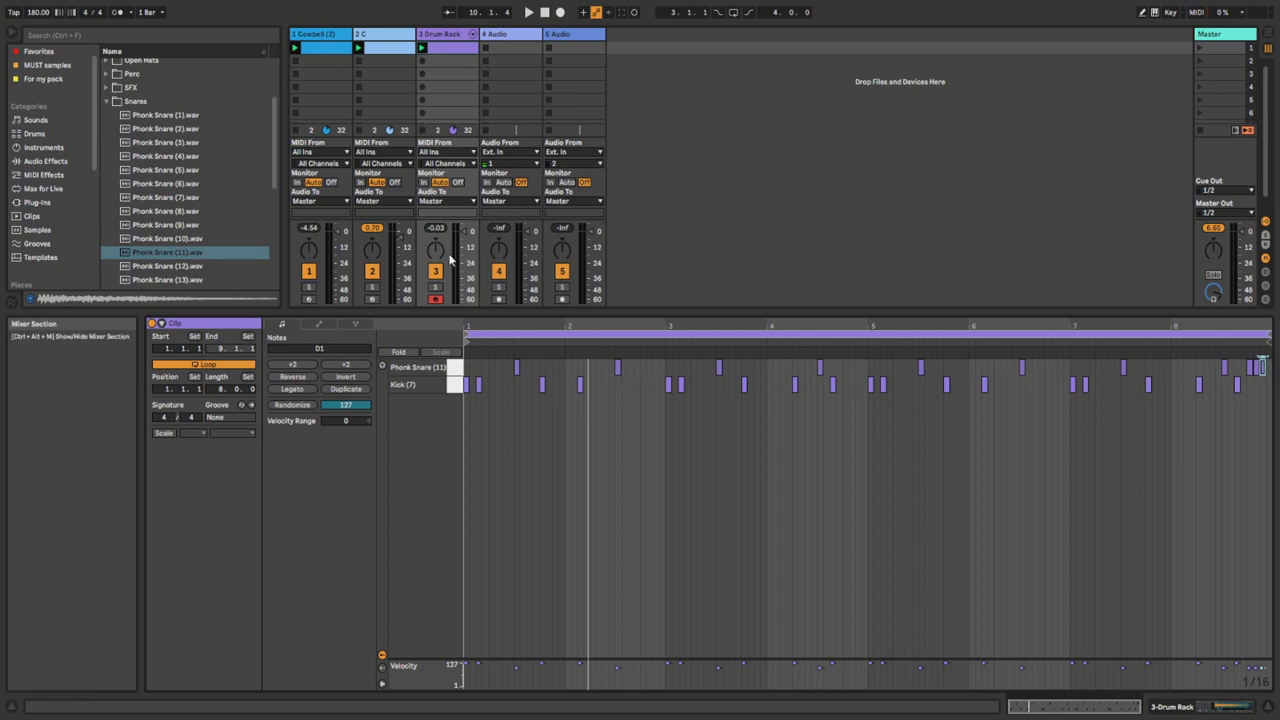
Insert a new MIDI track after the Drum Rack track.
{"action": "left_click_drag", "start_coordinate": [520, 321], "coordinate": [537, 412]}
{"action": "right_click", "coordinate": [438, 37]}
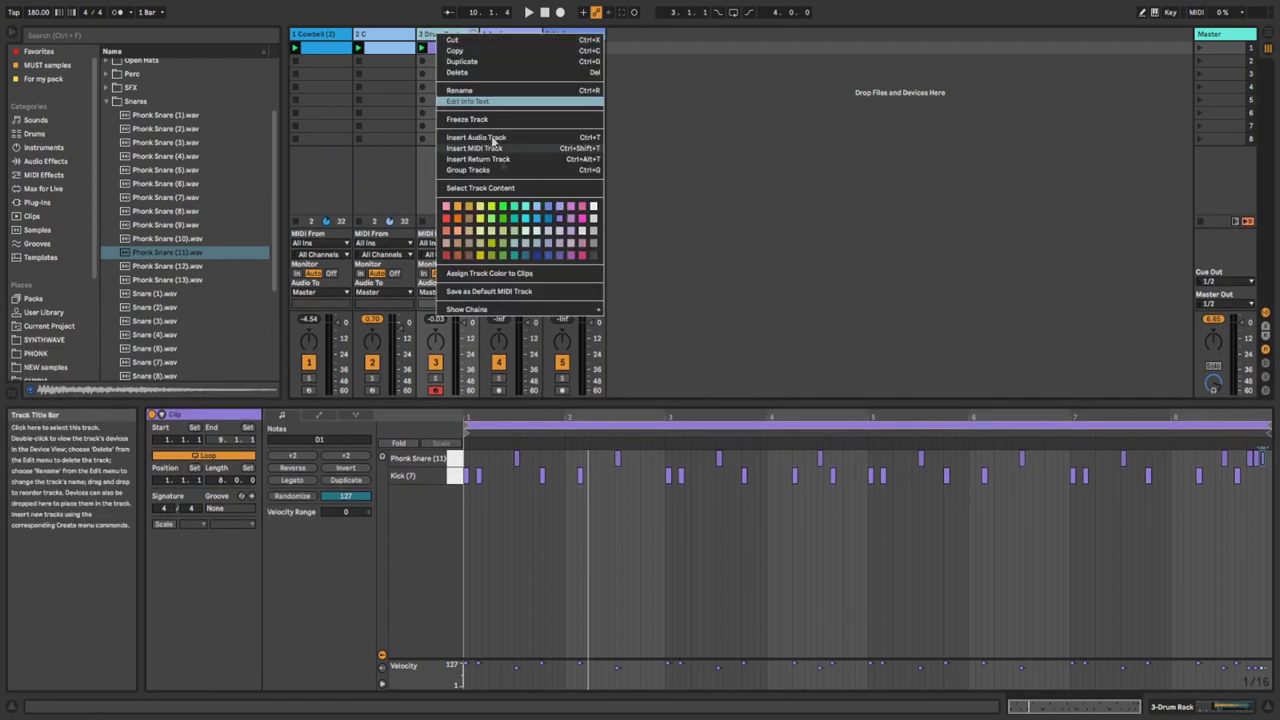
{"action": "left_click", "coordinate": [490, 148]}
Audition the kit's closed hats, load Closed Hat (5).wav on the new MIDI track, and switch its Simpler to 1-Shot mode.
{"action": "left_click", "coordinate": [106, 102]}
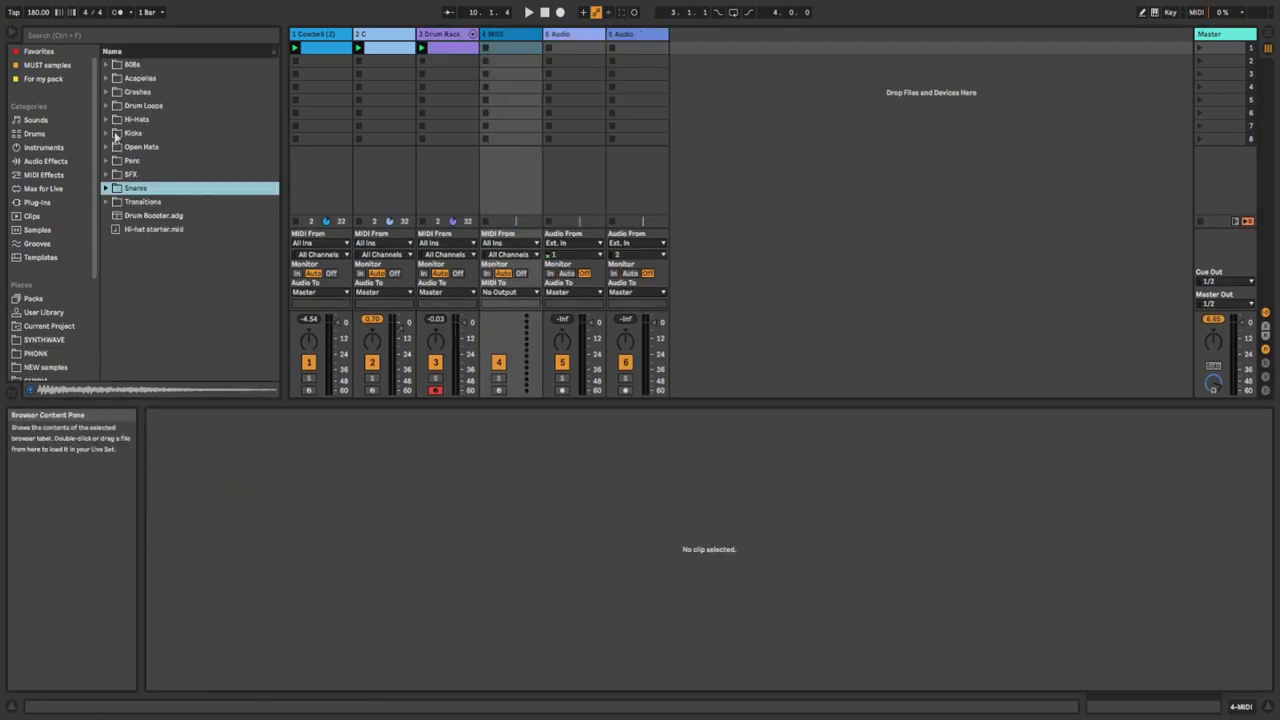
{"action": "left_click", "coordinate": [106, 121]}
{"action": "left_click", "coordinate": [149, 185]}
{"action": "left_click", "coordinate": [170, 160]}
{"action": "left_click", "coordinate": [176, 200]}
{"action": "left_click", "coordinate": [174, 192]}
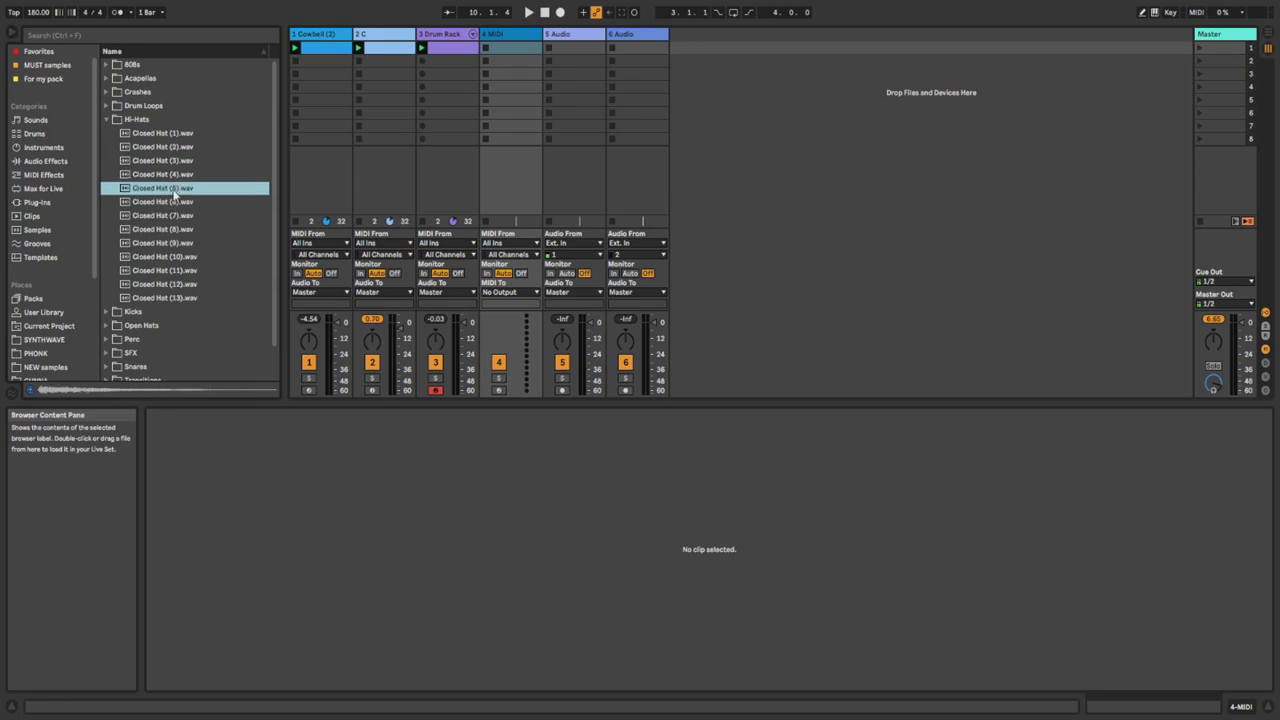
{"action": "double_click", "coordinate": [174, 188]}
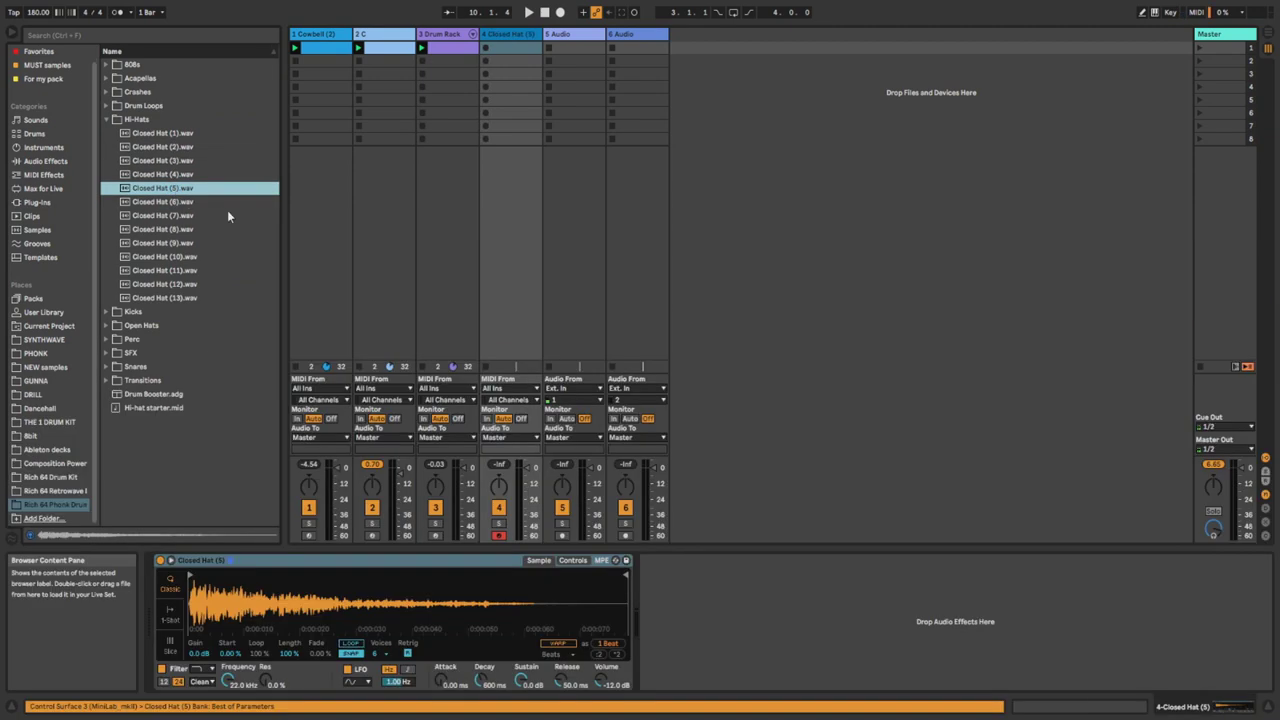
{"action": "left_click", "coordinate": [174, 618]}
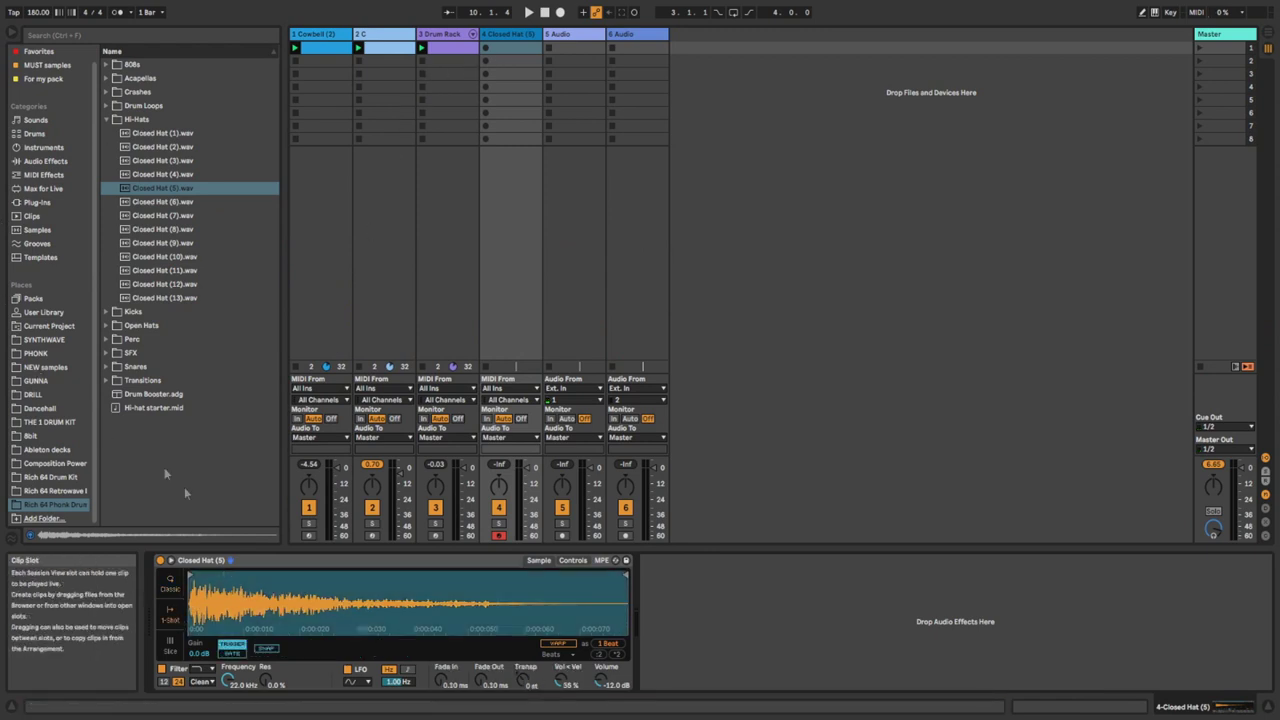
Load Hi-hat starter.mid into the Closed Hat (5) track's first clip slot and transpose its notes to C3.
{"action": "left_click", "coordinate": [150, 409]}
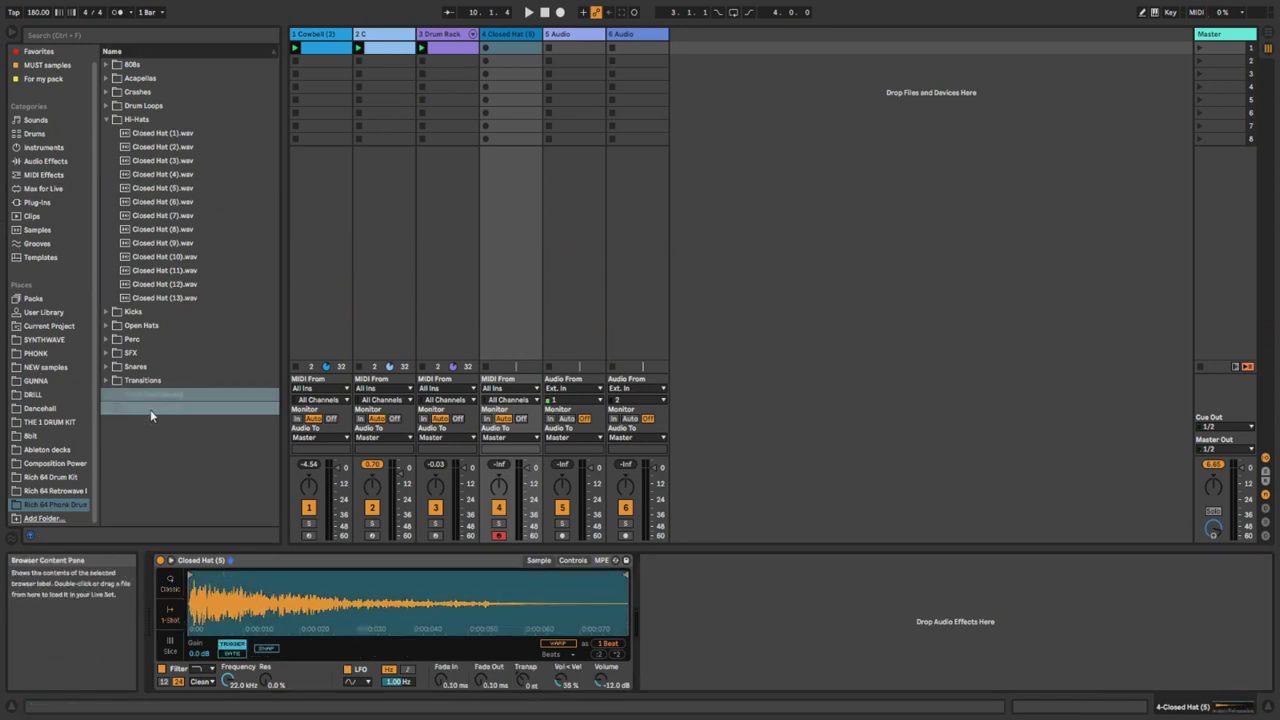
{"action": "left_click_drag", "start_coordinate": [499, 192], "coordinate": [492, 50]}
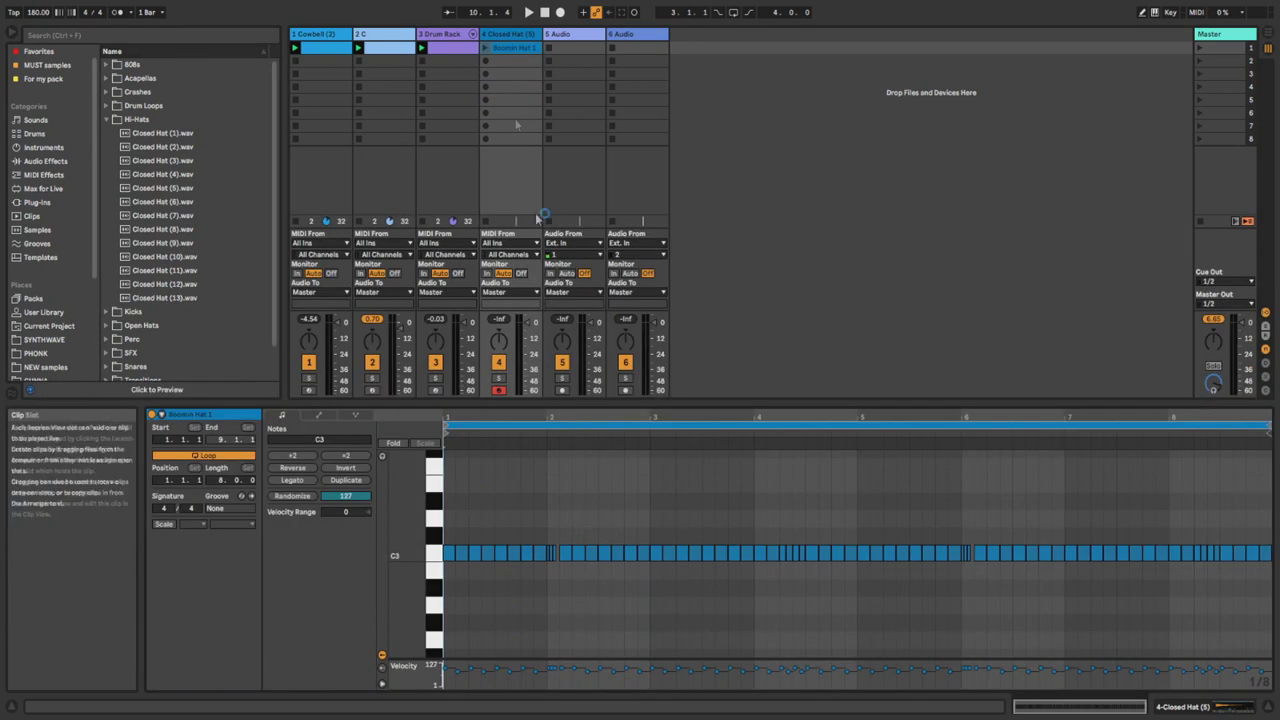
{"action": "scroll", "coordinate": [606, 535], "scroll_direction": "down", "scroll_amount": 3}
{"action": "scroll", "coordinate": [598, 540], "scroll_direction": "up", "scroll_amount": 3}
{"action": "scroll", "coordinate": [587, 558], "scroll_direction": "down", "scroll_amount": 2}
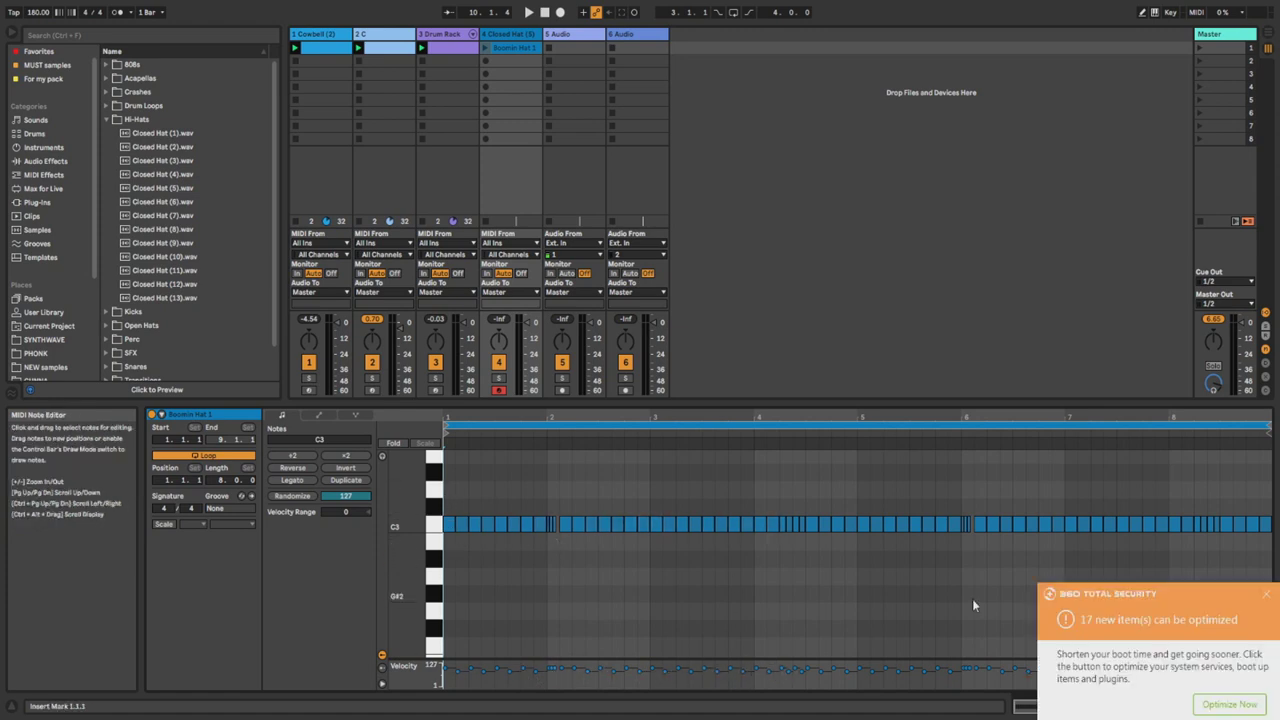
{"action": "left_click", "coordinate": [1266, 594]}
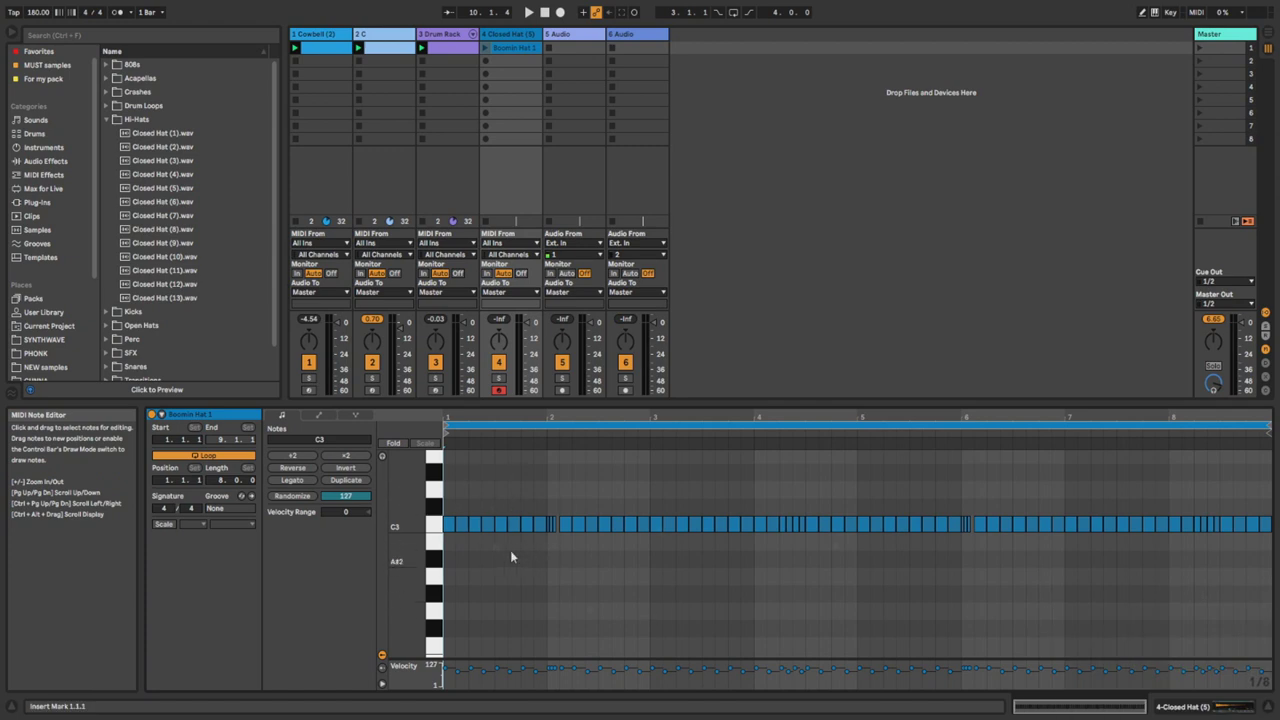
Replace the C3 hats just after 1.3.1 with descending sixteenths B2, A2 and G#2 at 1.3.2, 1.3.3 and 1.3.4, and launch the clip.
{"action": "left_click_drag", "start_coordinate": [502, 417], "coordinate": [568, 531]}
{"action": "double_click", "coordinate": [560, 526]}
{"action": "double_click", "coordinate": [559, 527]}
{"action": "double_click", "coordinate": [573, 542]}
{"action": "double_click", "coordinate": [593, 526]}
{"action": "double_click", "coordinate": [591, 577]}
{"action": "double_click", "coordinate": [607, 593]}
{"action": "left_click_drag", "start_coordinate": [579, 420], "coordinate": [502, 389]}
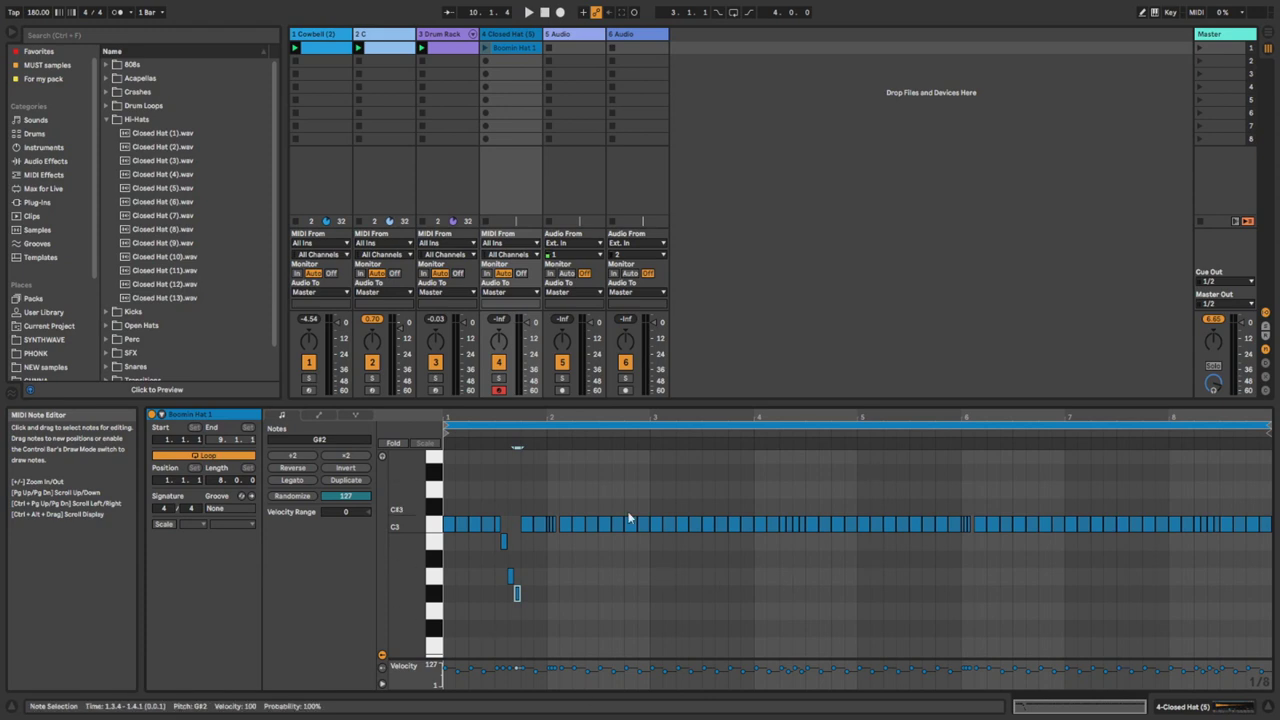
{"action": "left_click", "coordinate": [486, 50]}
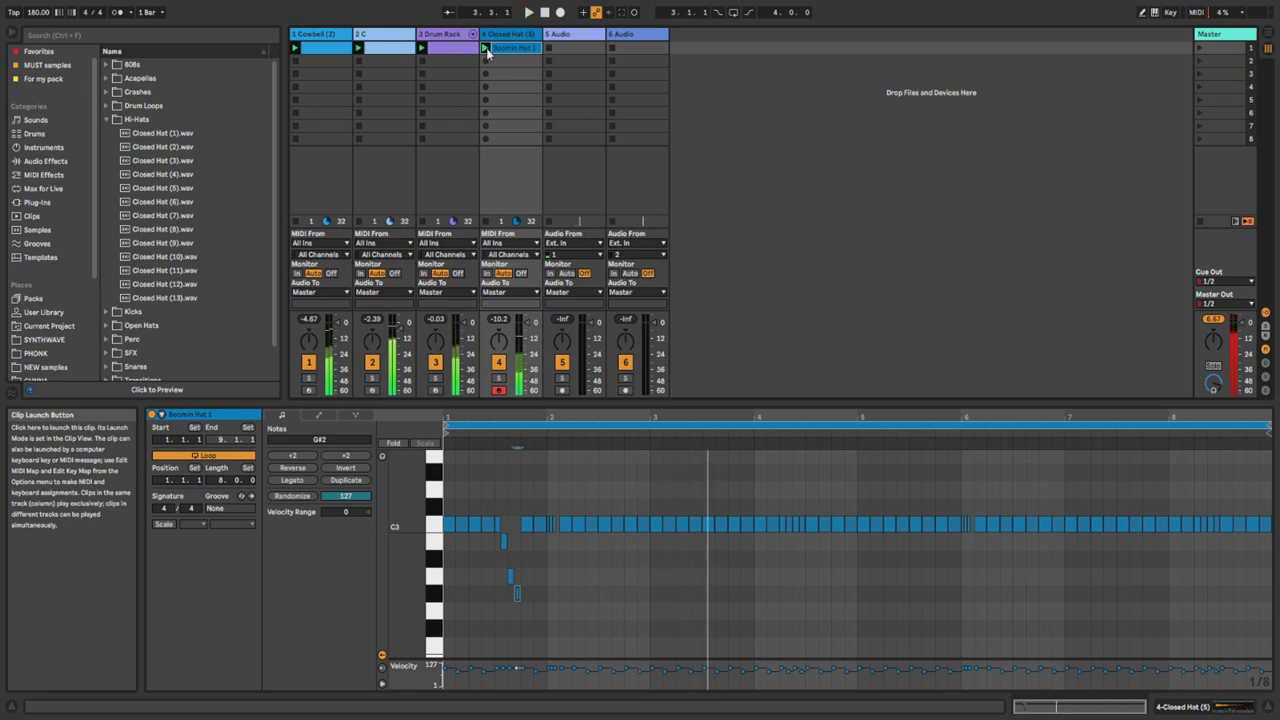
Raise the last two notes of the descending hat roll one semitone to A#2 and A2, and pan the Closed Hat (5) track to 11R.
{"action": "key", "text": "space"}
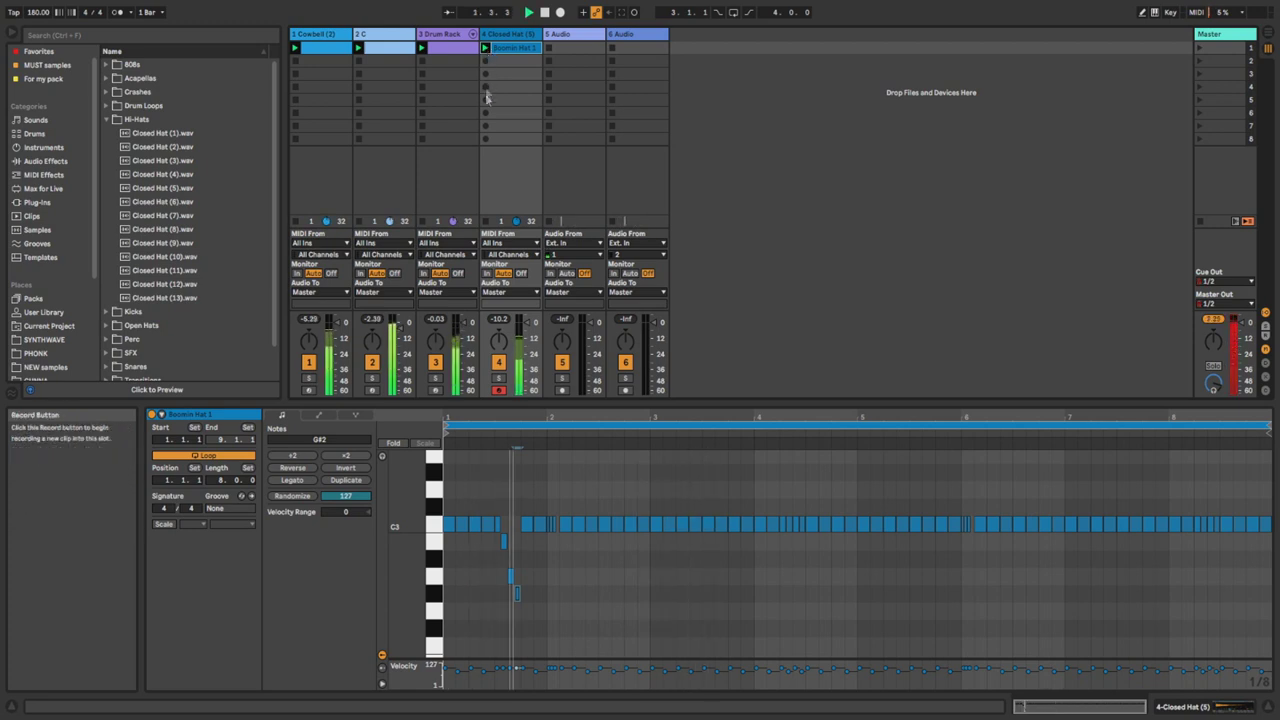
{"action": "left_click_drag", "start_coordinate": [543, 612], "coordinate": [502, 579]}
{"action": "key", "text": "Up"}
{"action": "left_click", "coordinate": [536, 602]}
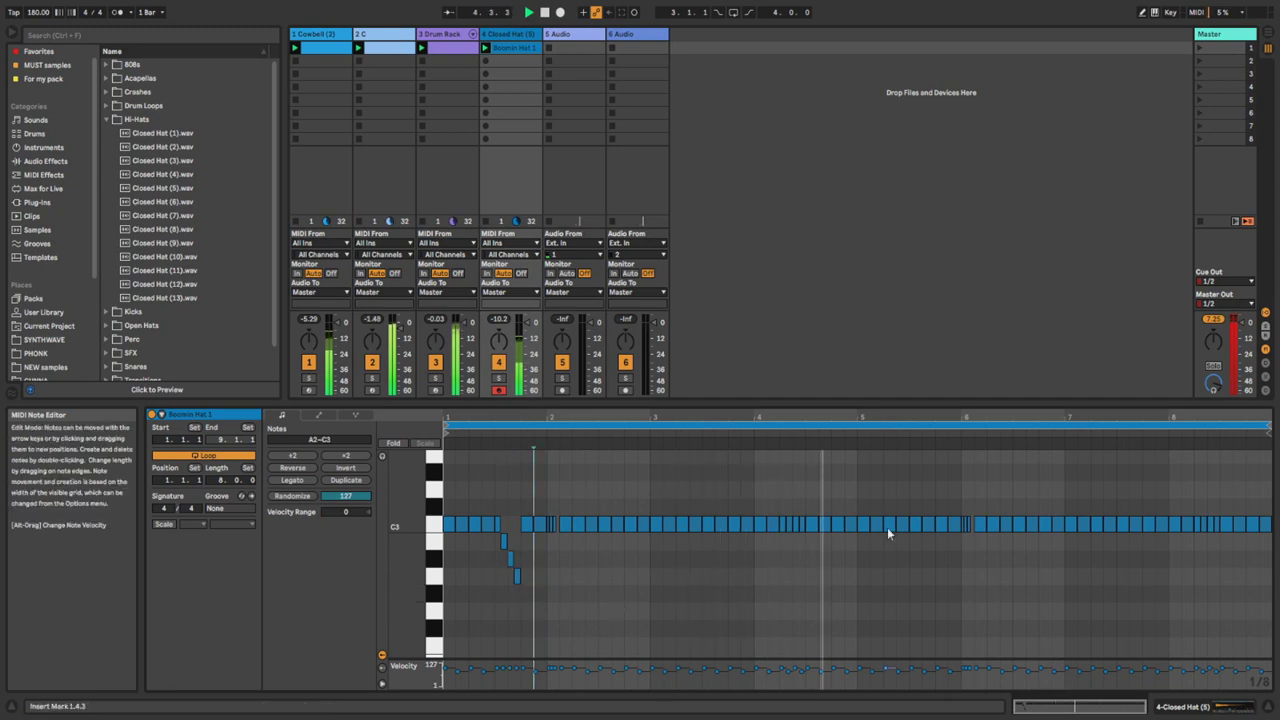
{"action": "left_click_drag", "start_coordinate": [499, 341], "coordinate": [499, 335]}
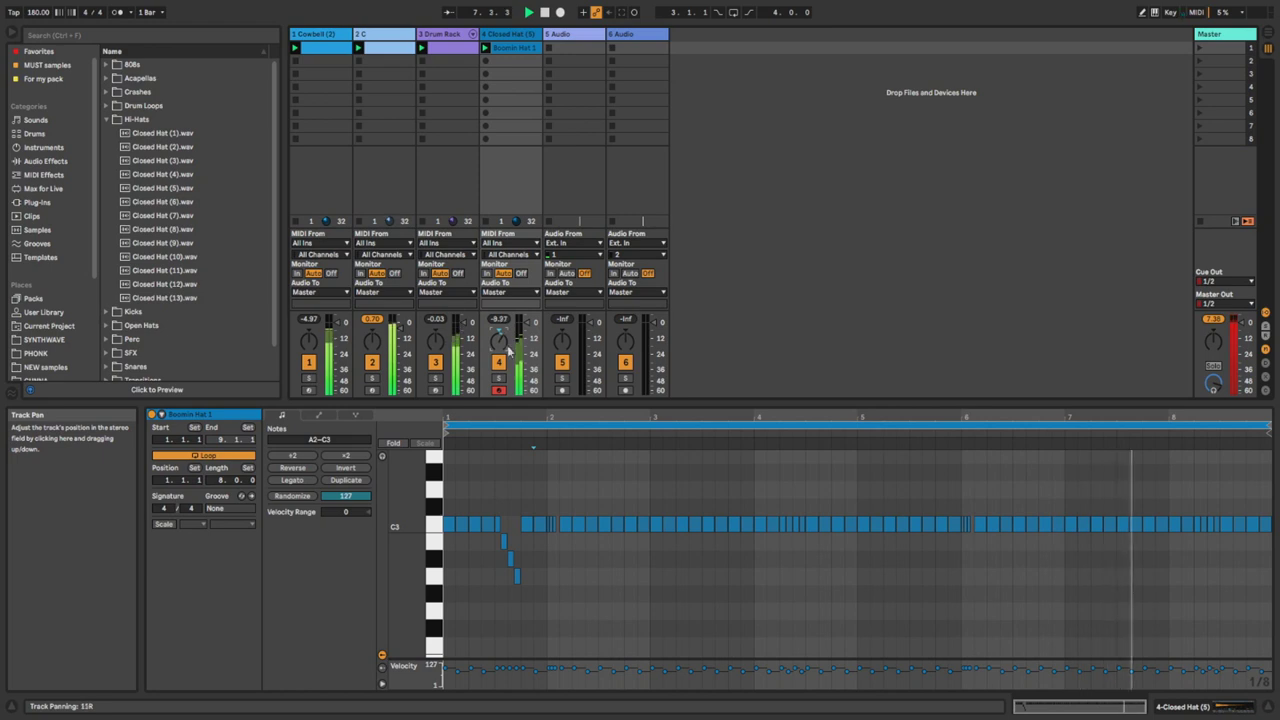
Insert a MIDI track after Closed Hat (5), audition closed hats, and load Closed Hat (11).wav on it in 1-Shot mode.
{"action": "right_click", "coordinate": [513, 35]}
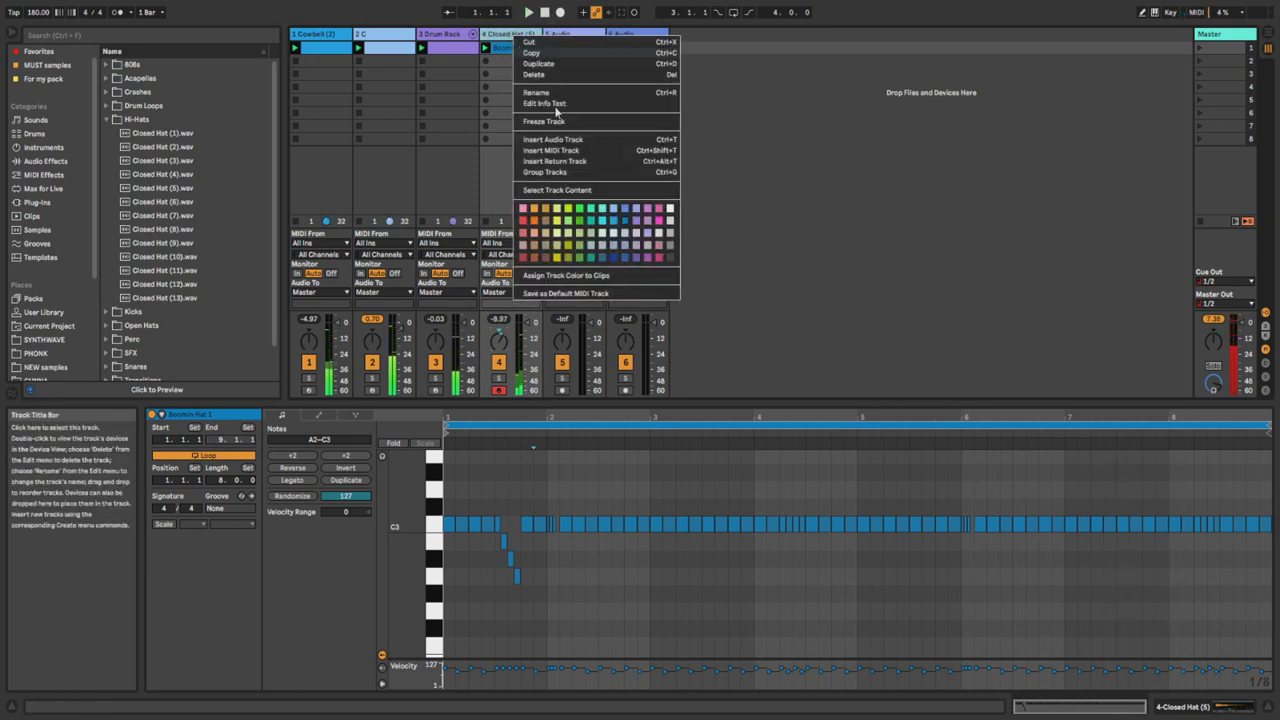
{"action": "left_click", "coordinate": [568, 152]}
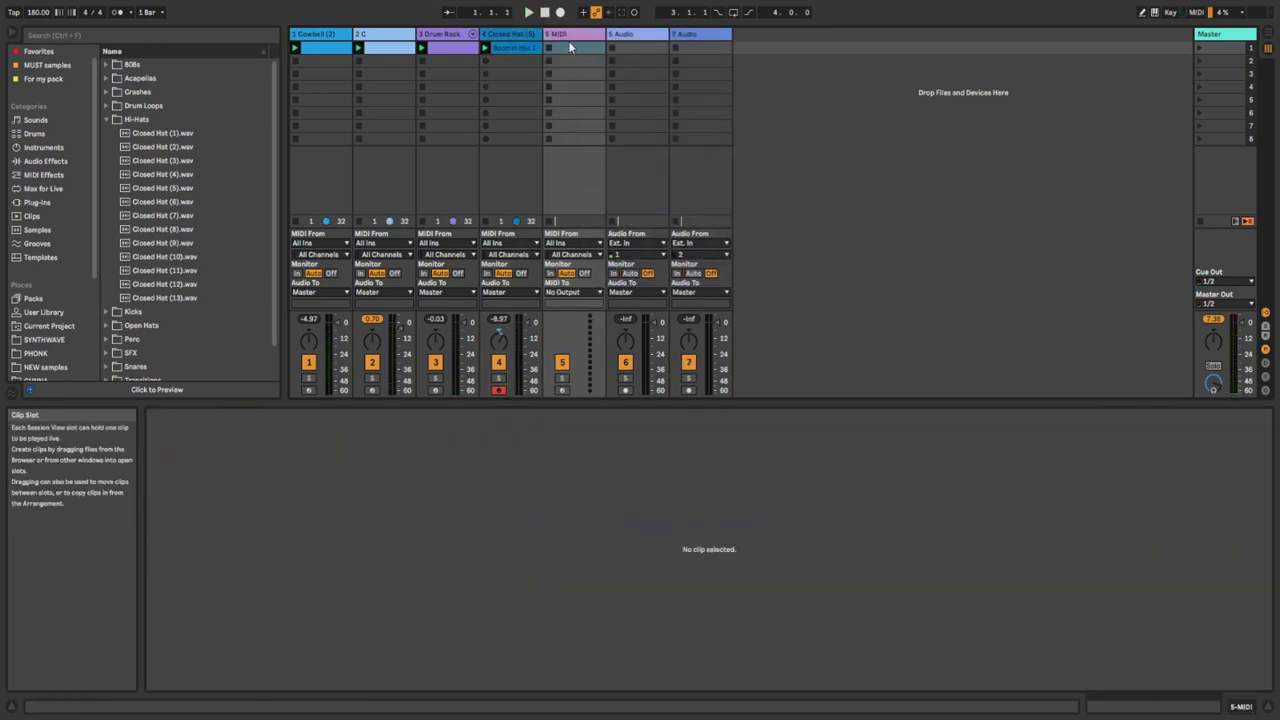
{"action": "left_click", "coordinate": [130, 136]}
{"action": "left_click", "coordinate": [160, 285]}
{"action": "left_click", "coordinate": [164, 272]}
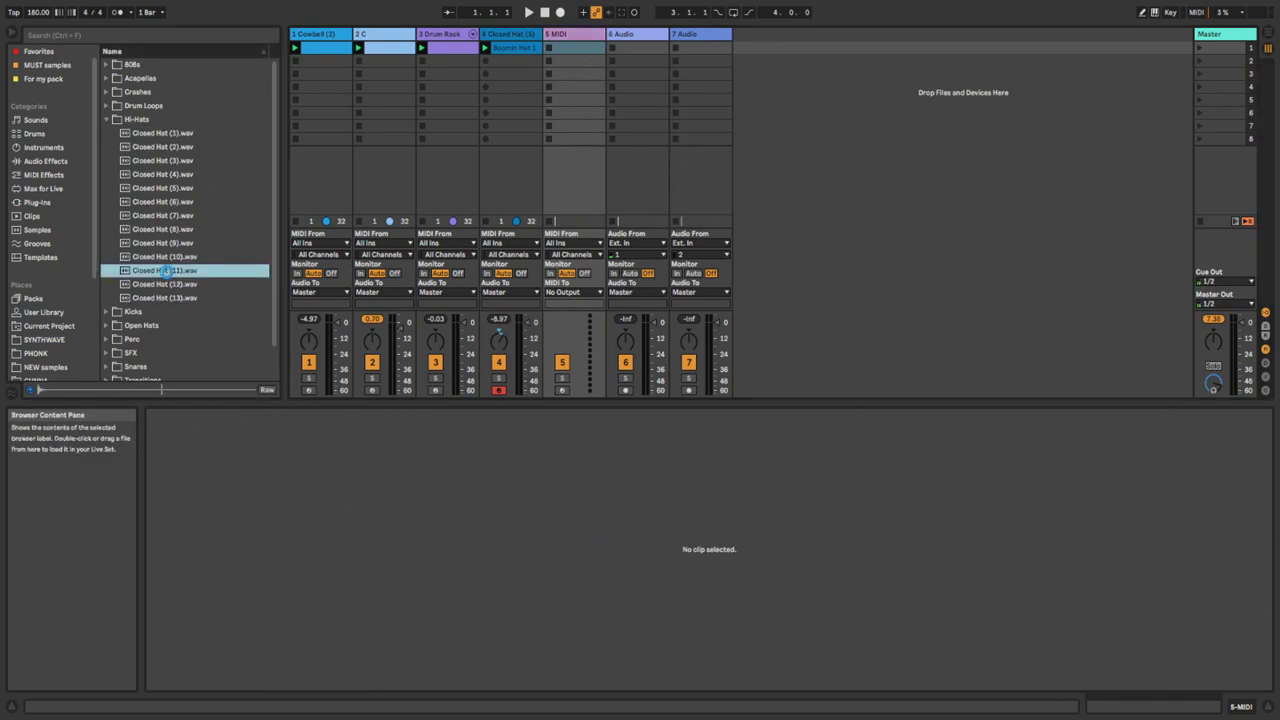
{"action": "double_click", "coordinate": [165, 271]}
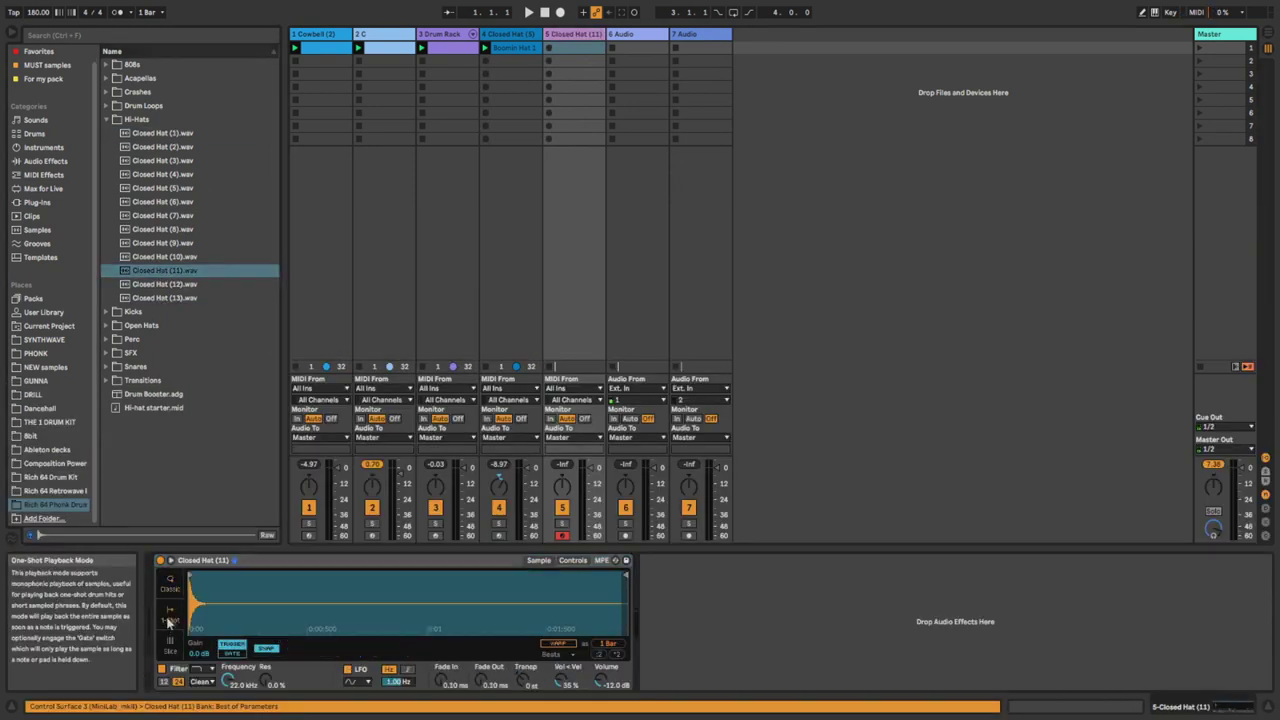
Create a one-bar clip on the Closed Hat (11) track with F2 sixteenths at 1.1.3, 1.2.3, 1.3.3 and 1.4.3, and launch it.
{"action": "double_click", "coordinate": [572, 50]}
{"action": "scroll", "coordinate": [437, 560], "scroll_direction": "down", "scroll_amount": 3}
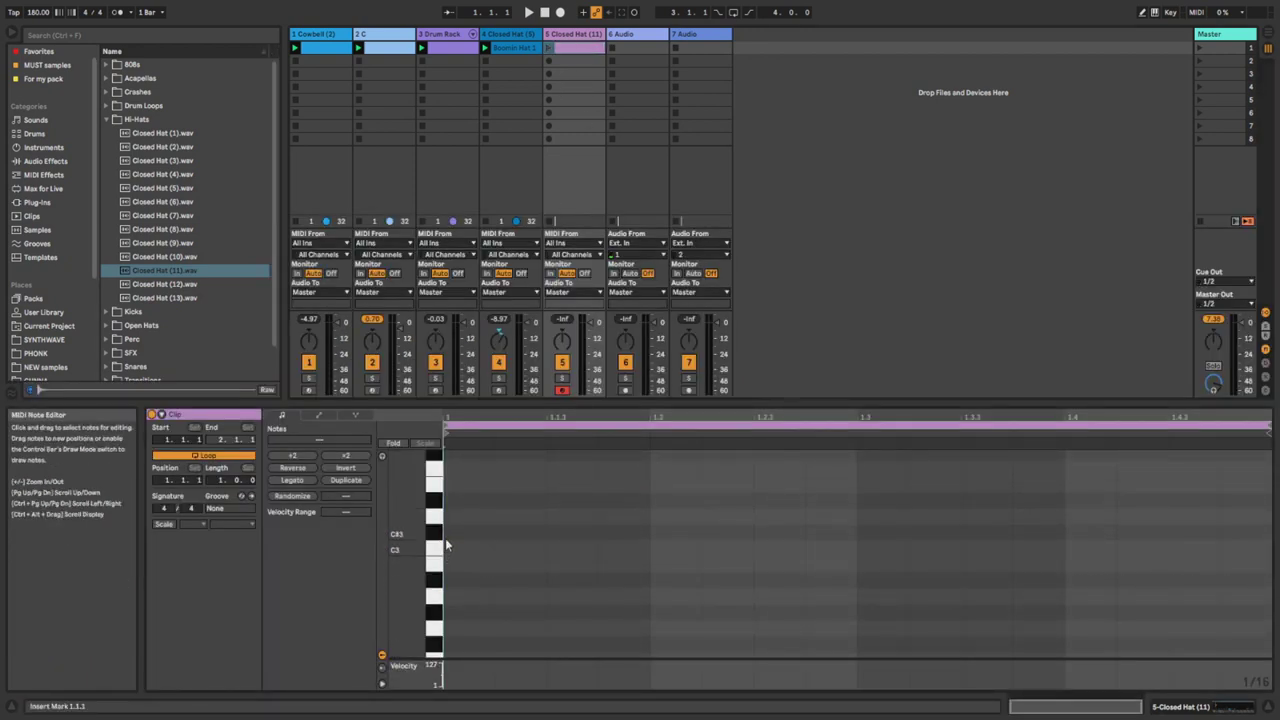
{"action": "scroll", "coordinate": [447, 538], "scroll_direction": "down", "scroll_amount": 3}
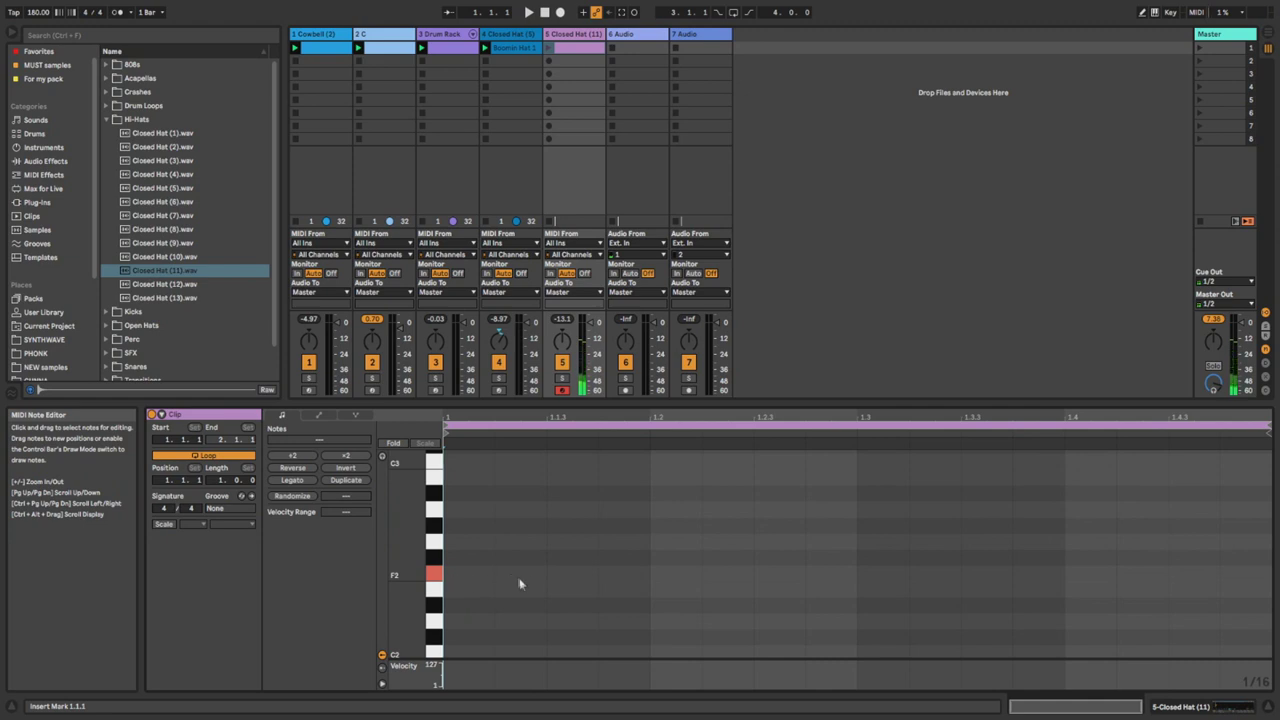
{"action": "left_click", "coordinate": [565, 575]}
{"action": "left_click", "coordinate": [768, 575]}
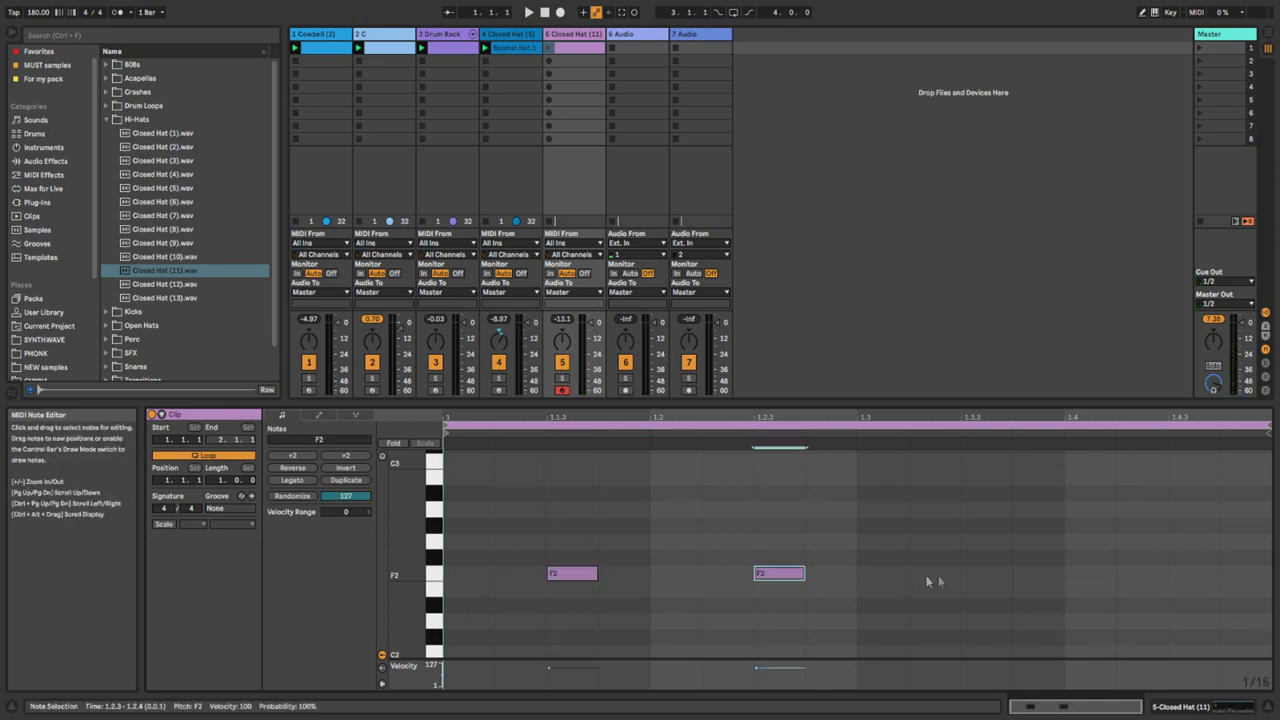
{"action": "left_click", "coordinate": [966, 575]}
{"action": "left_click", "coordinate": [1186, 575]}
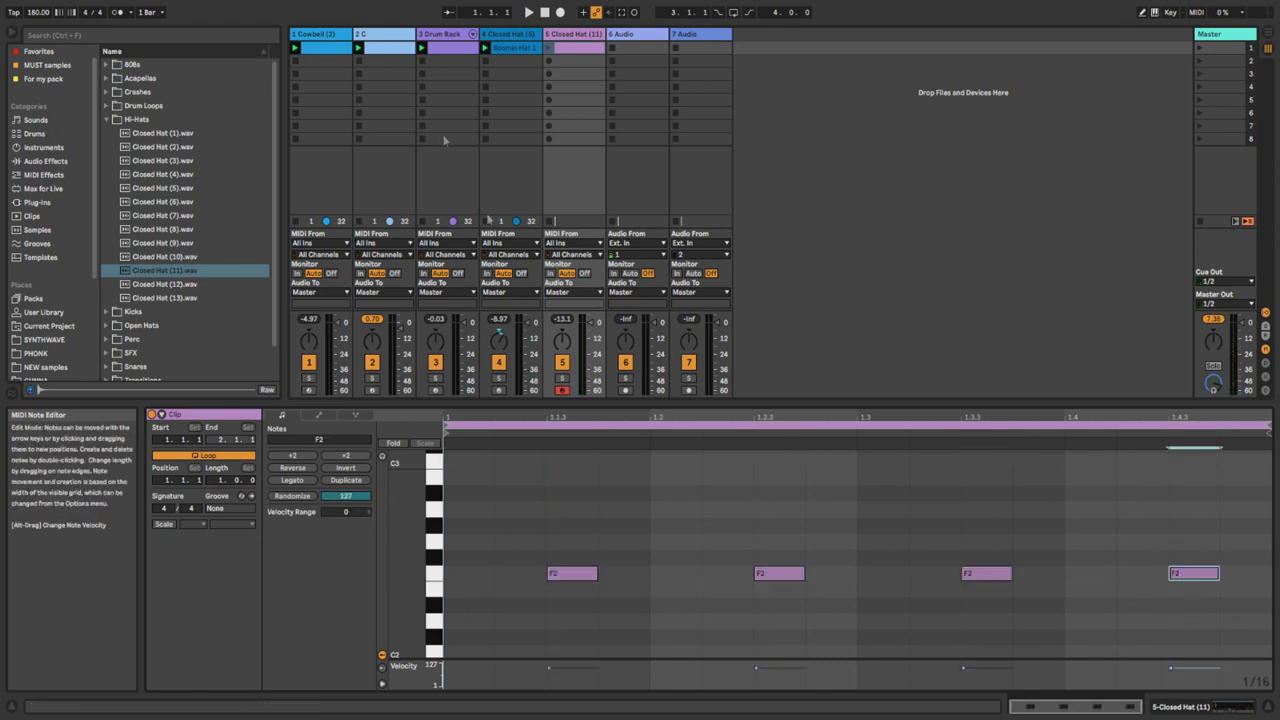
{"action": "left_click", "coordinate": [548, 47]}
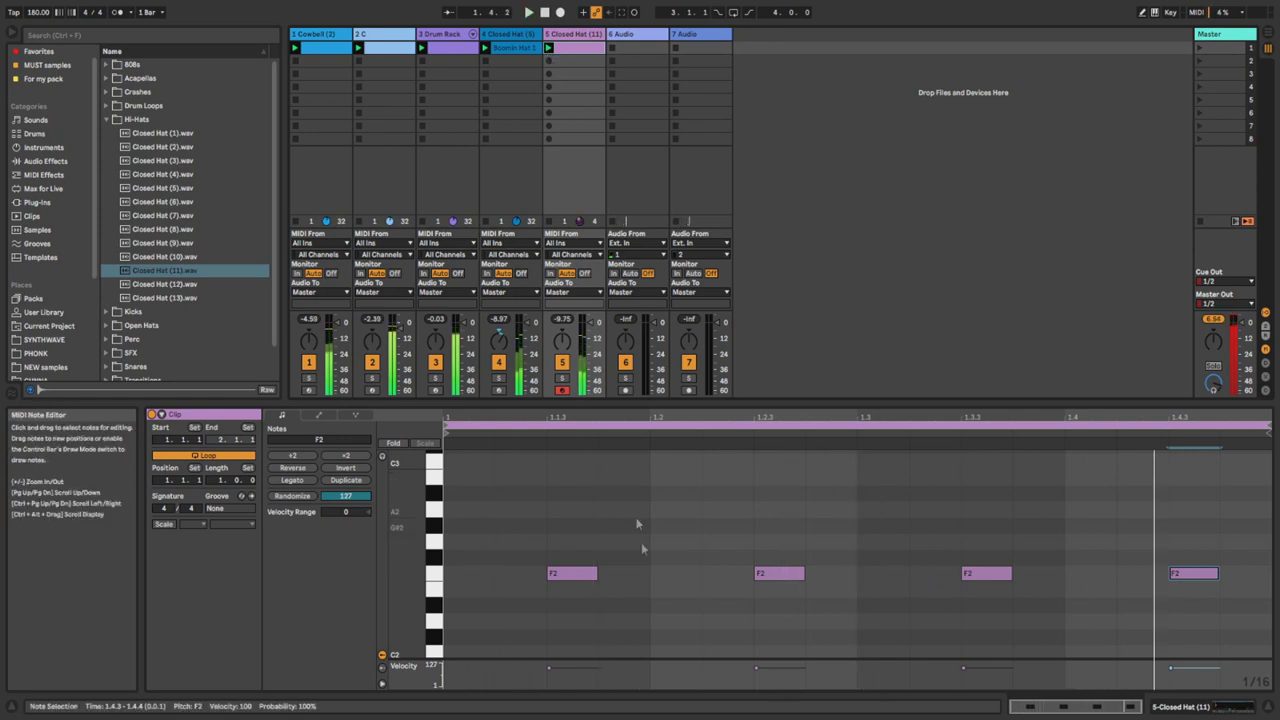
Shift the four F2 hats two sixteenths later, keeping only the hits on beats 1.2 and 1.4.
{"action": "left_click_drag", "start_coordinate": [545, 523], "coordinate": [1200, 615]}
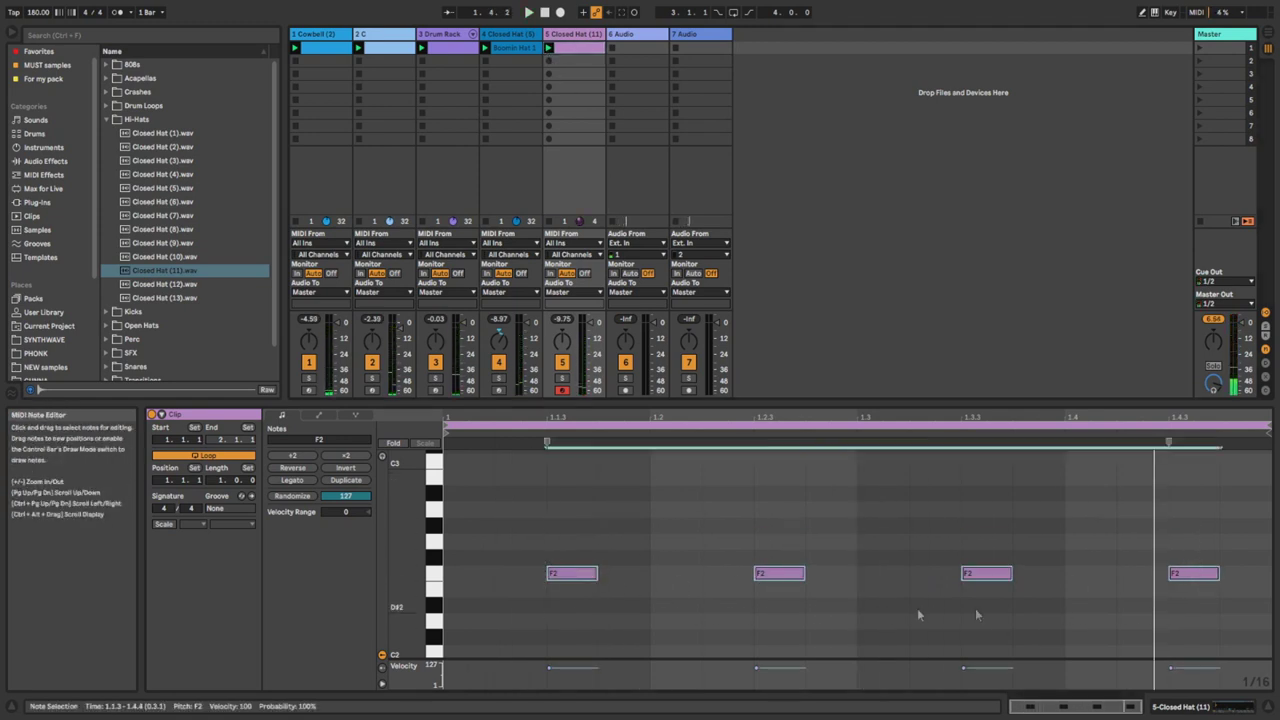
{"action": "key", "text": "Right"}
{"action": "key", "text": "Right"}
{"action": "double_click", "coordinate": [837, 577]}
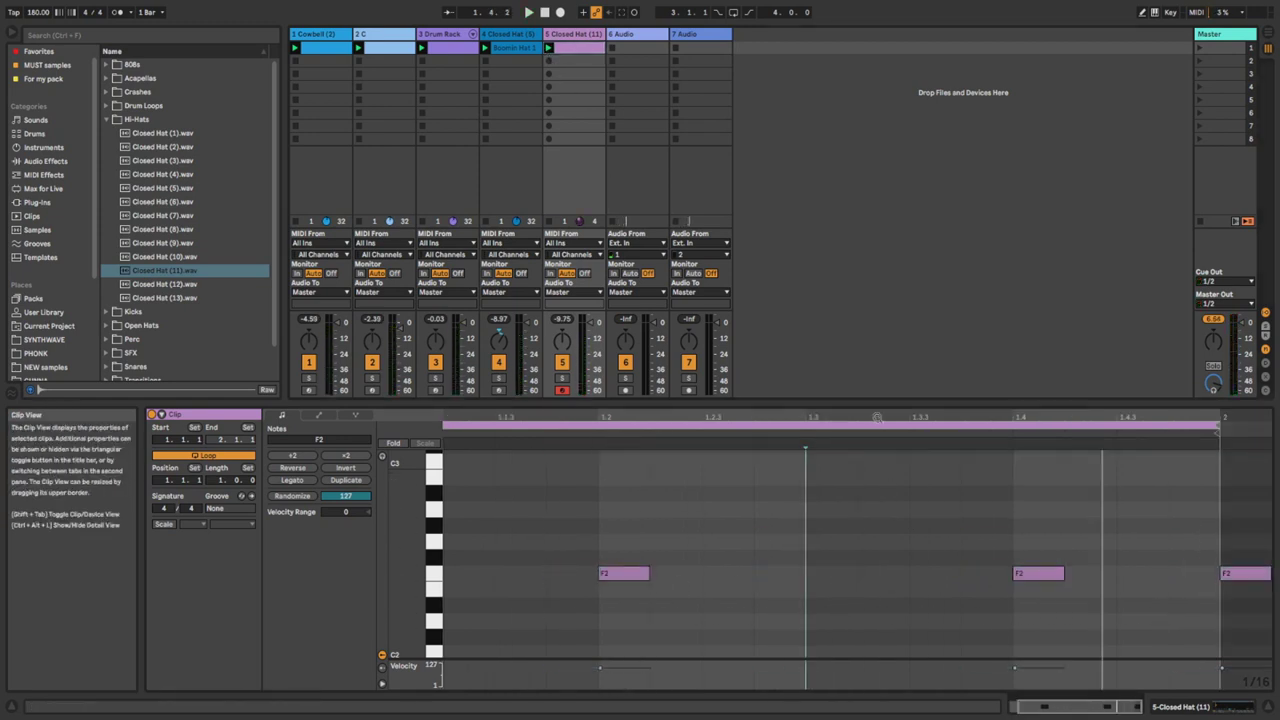
{"action": "left_click_drag", "start_coordinate": [935, 417], "coordinate": [935, 402]}
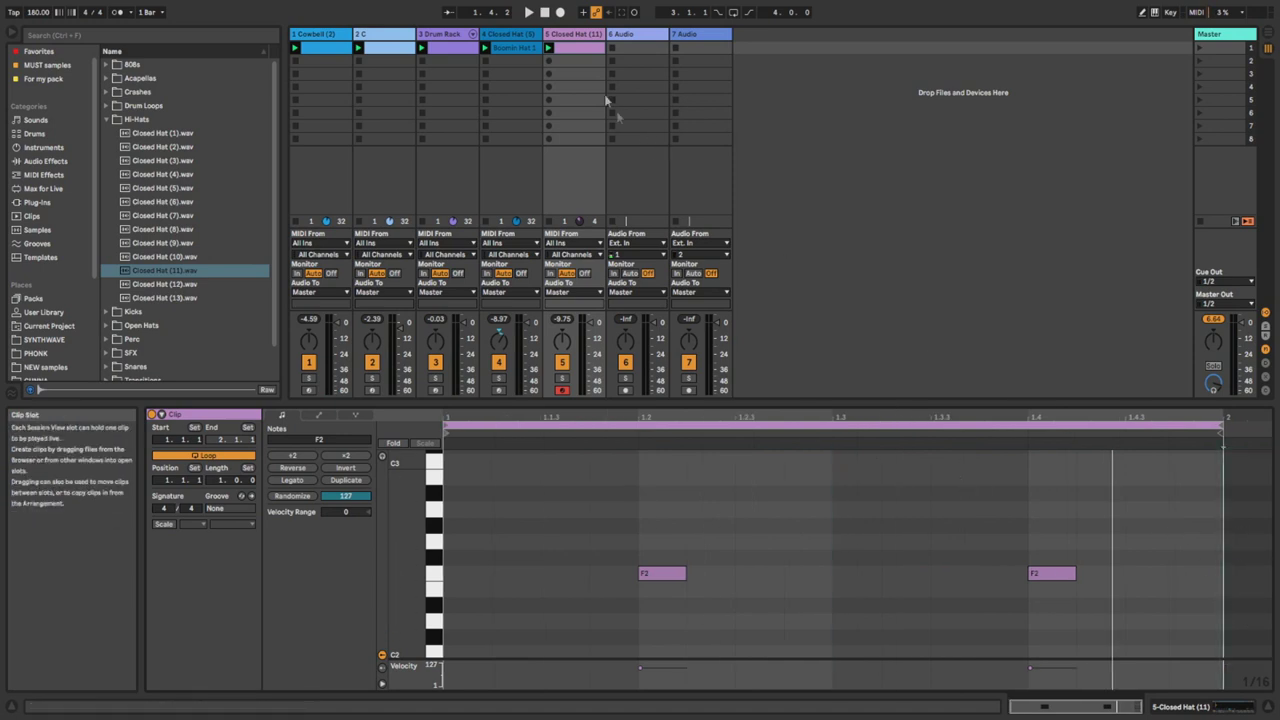
Launch the hat clip, duplicate its loop with the notes to four bars, and pan the track to about 18L.
{"action": "left_click", "coordinate": [550, 49]}
{"action": "right_click", "coordinate": [672, 426]}
{"action": "left_click", "coordinate": [684, 432]}
{"action": "key", "text": "ctrl+d"}
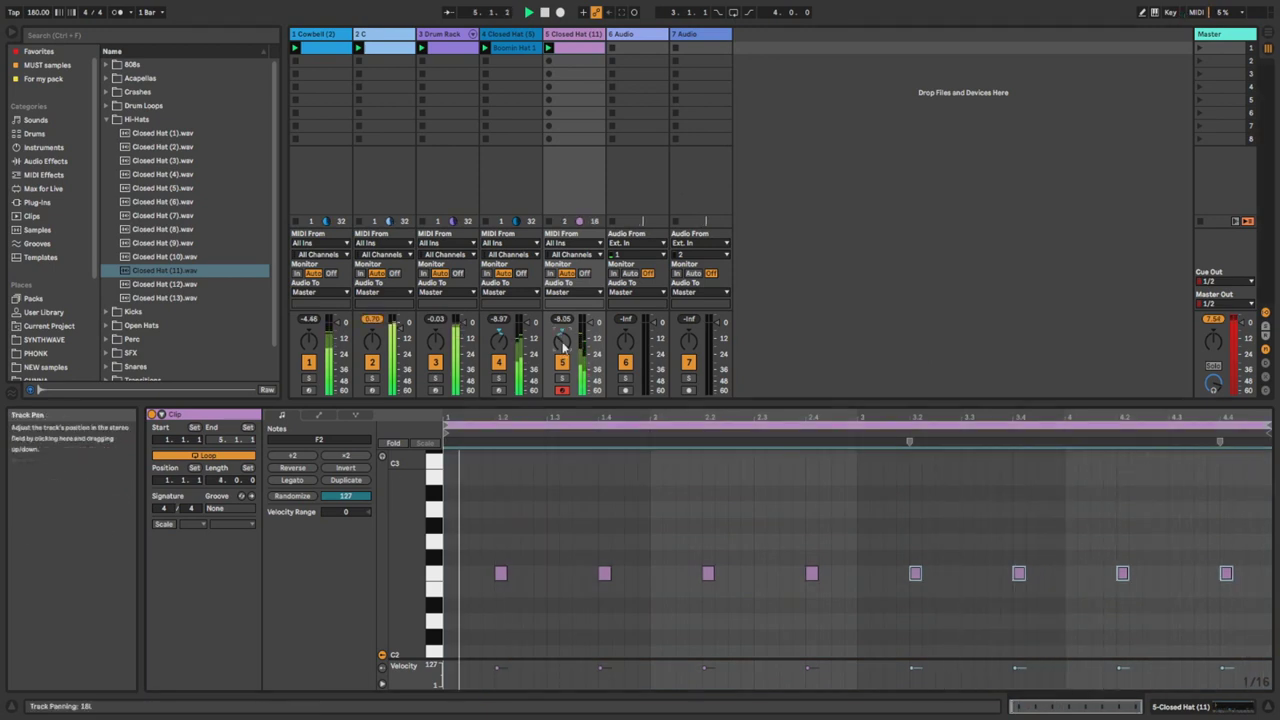
Transpose all F2 hats in the four-bar clip down to D2 and set the Closed Hat (11) track volume to -3.7 dB.
{"action": "left_click_drag", "start_coordinate": [486, 514], "coordinate": [1237, 619]}
{"action": "key", "text": "Down"}
{"action": "key", "text": "Down"}
{"action": "key", "text": "Down"}
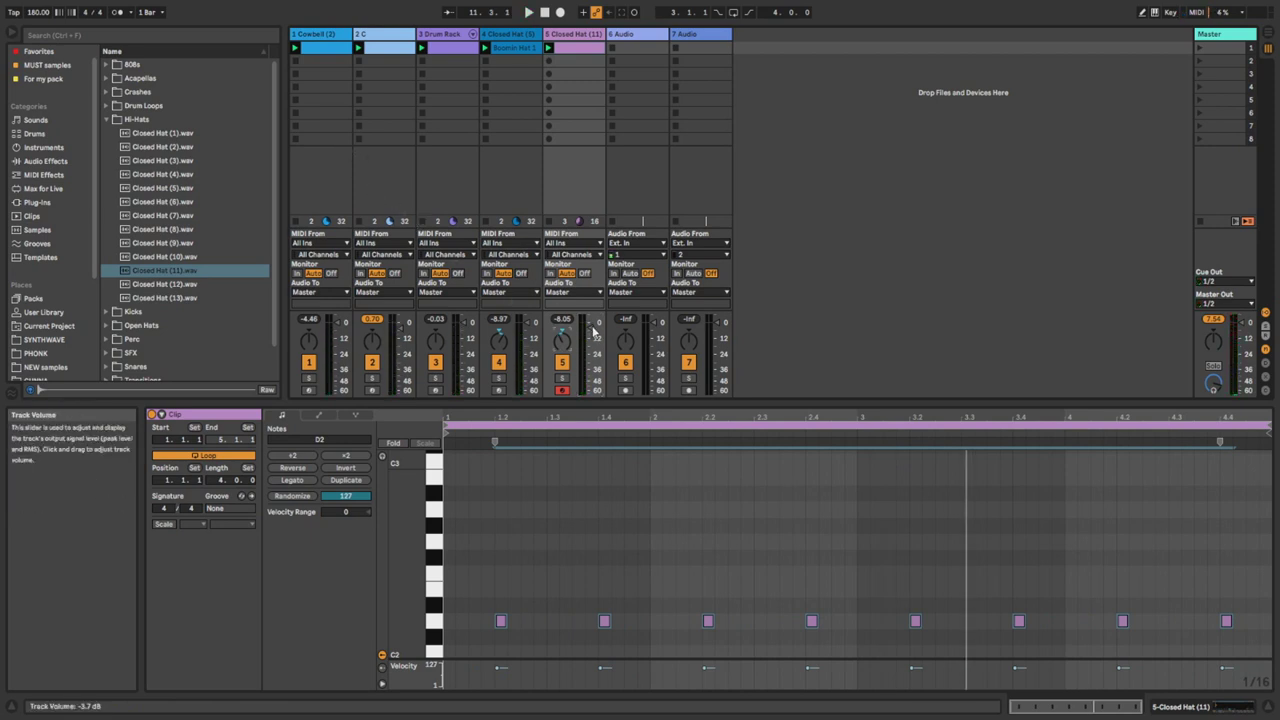
Collapse the Hi-Hats folder and duplicate the Drum Rack clip into the track's second slot.
{"action": "left_click", "coordinate": [107, 120]}
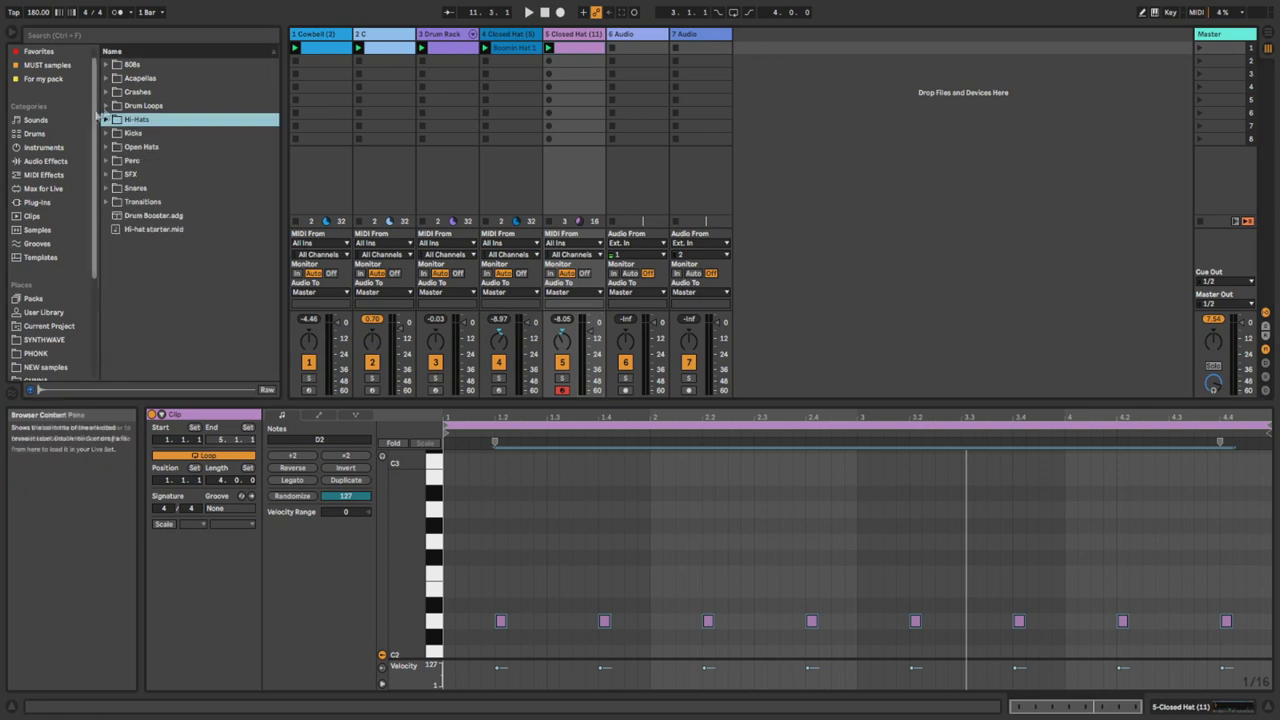
{"action": "right_click", "coordinate": [458, 48]}
{"action": "left_click", "coordinate": [470, 72]}
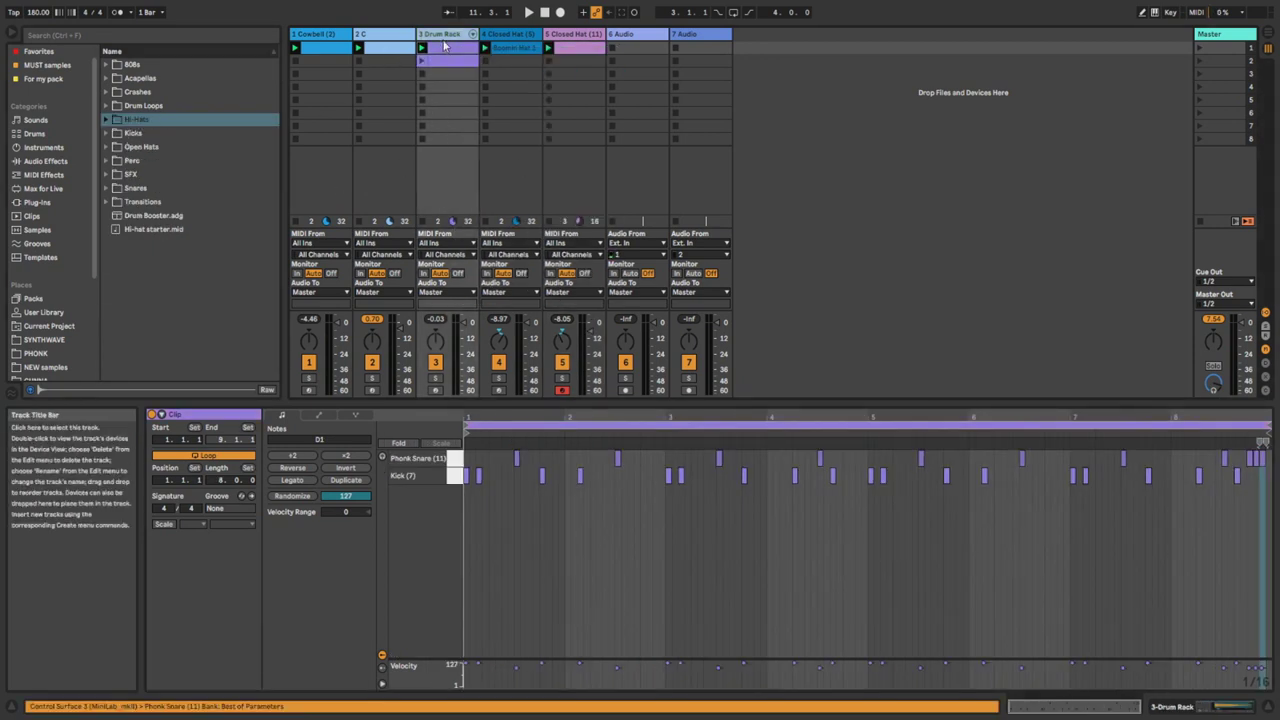
Load Crash (4).wav from the Crashes folder onto the Drum Rack's E1 pad and lower its volume to about -18.6 dB.
{"action": "double_click", "coordinate": [442, 36]}
{"action": "left_click", "coordinate": [106, 92]}
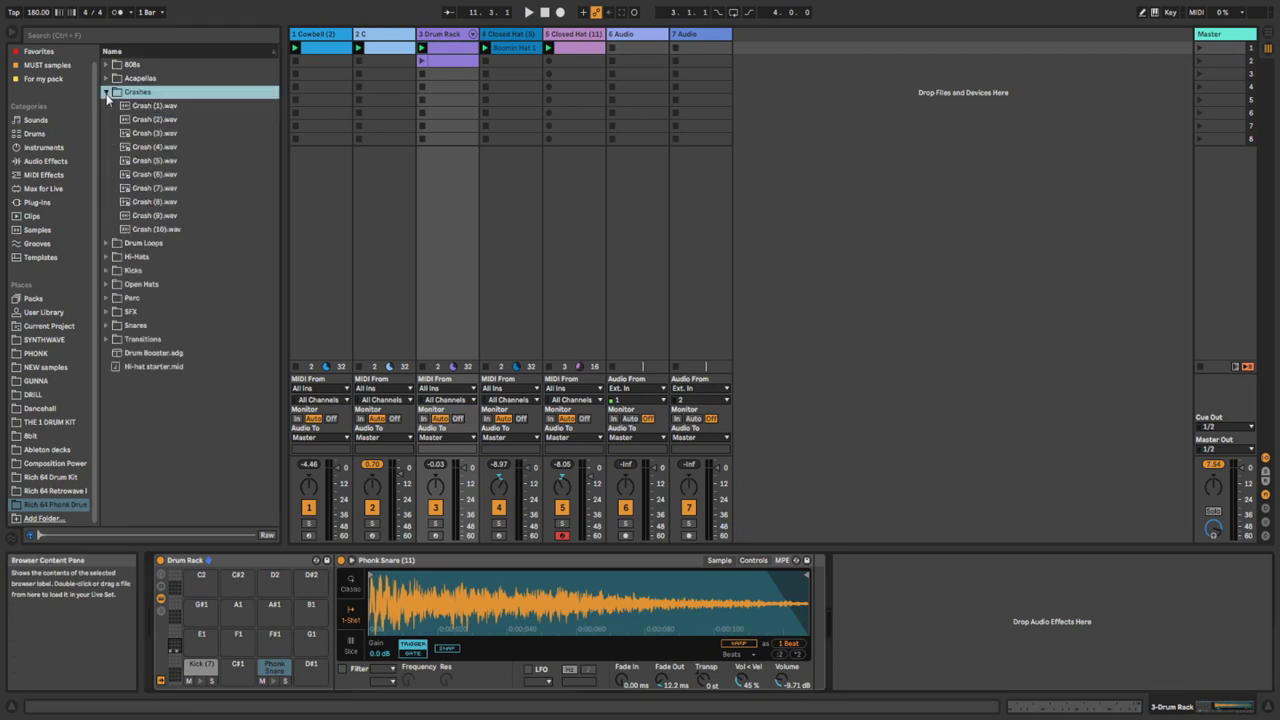
{"action": "left_click", "coordinate": [157, 147]}
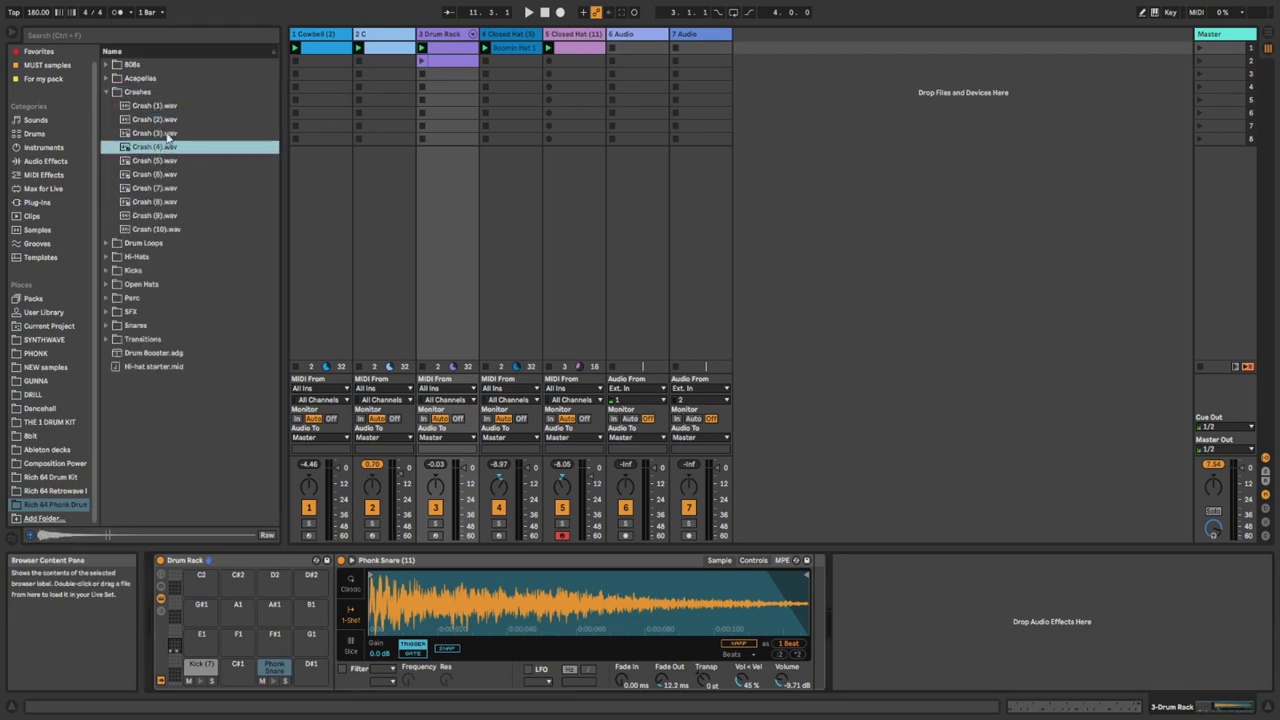
{"action": "left_click_drag", "start_coordinate": [157, 155], "coordinate": [200, 634]}
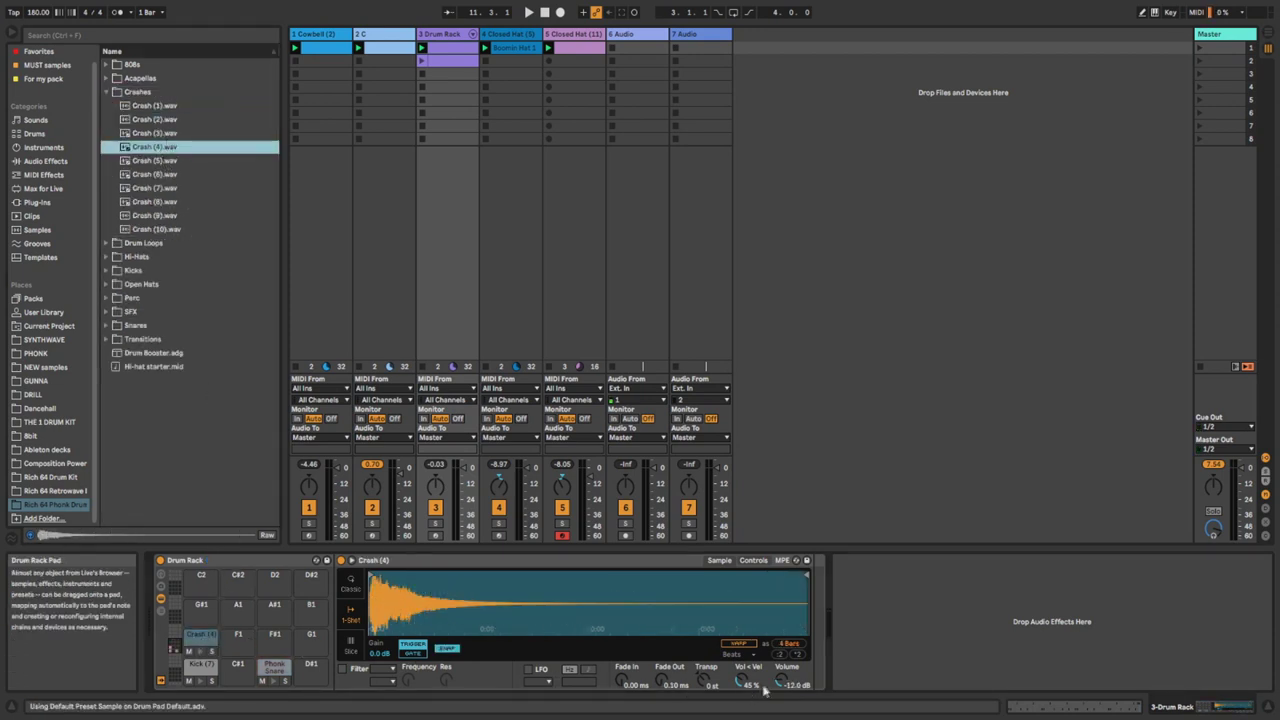
{"action": "left_click", "coordinate": [787, 688]}
Add the RC-20 Retro Color plug-in to the Crash (4) pad and select its user preset Rev.
{"action": "left_click", "coordinate": [37, 202]}
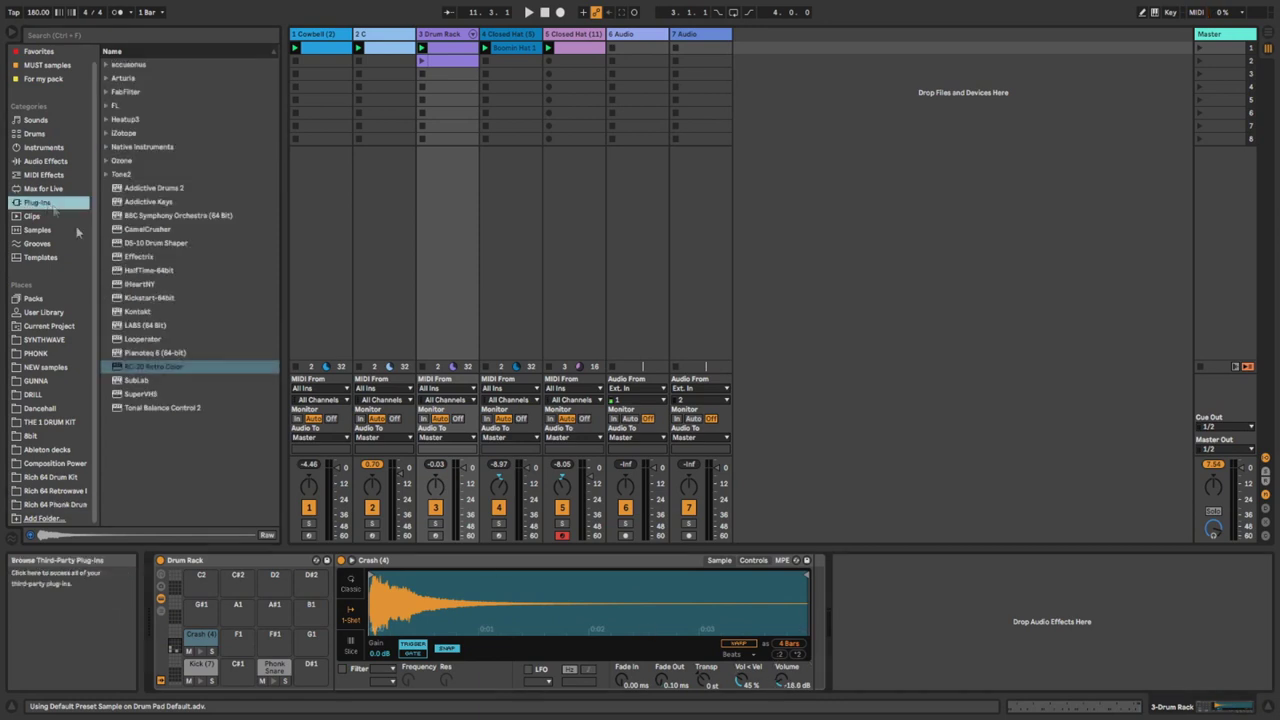
{"action": "left_click_drag", "start_coordinate": [207, 647], "coordinate": [207, 647]}
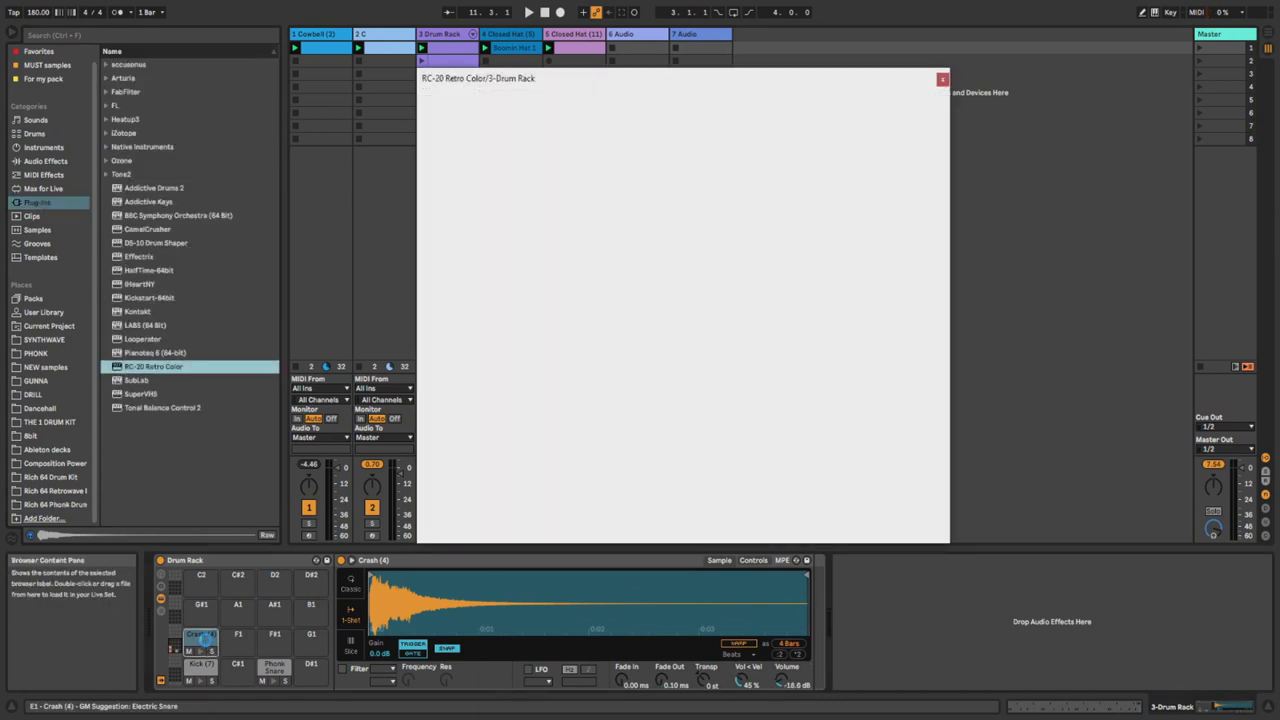
{"action": "left_click", "coordinate": [666, 124]}
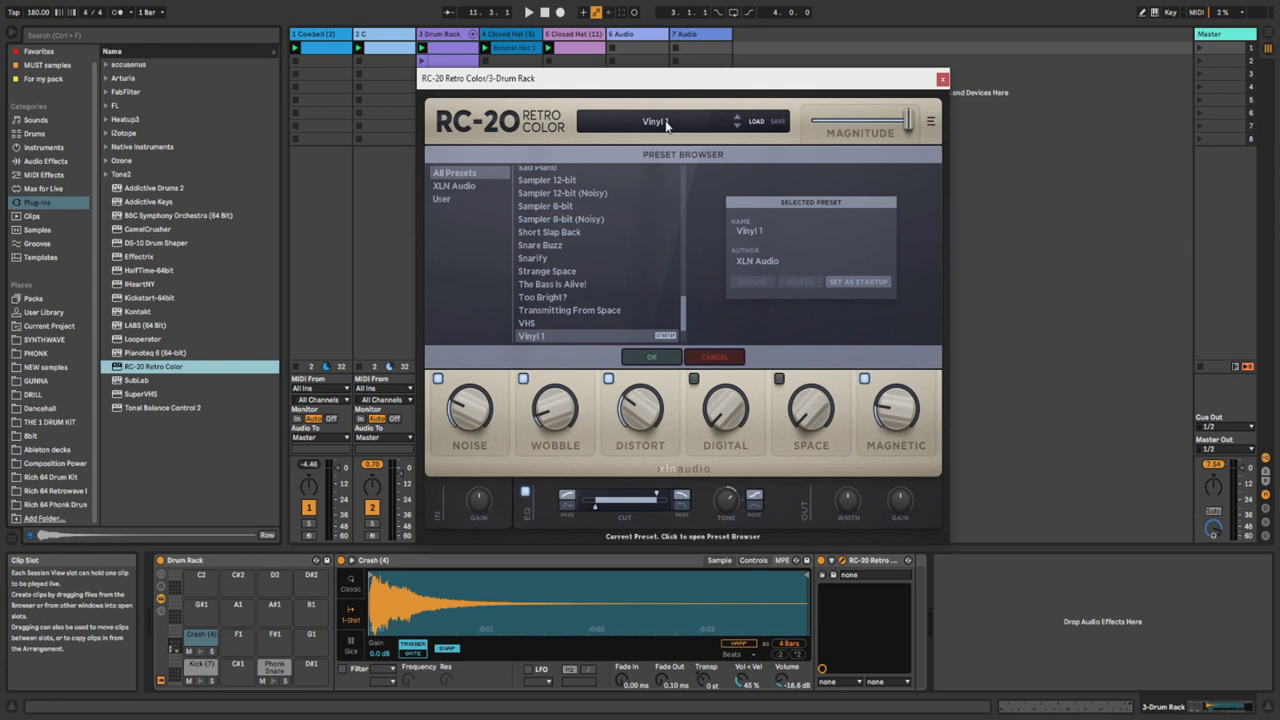
{"action": "left_click", "coordinate": [442, 199]}
{"action": "left_click", "coordinate": [530, 174]}
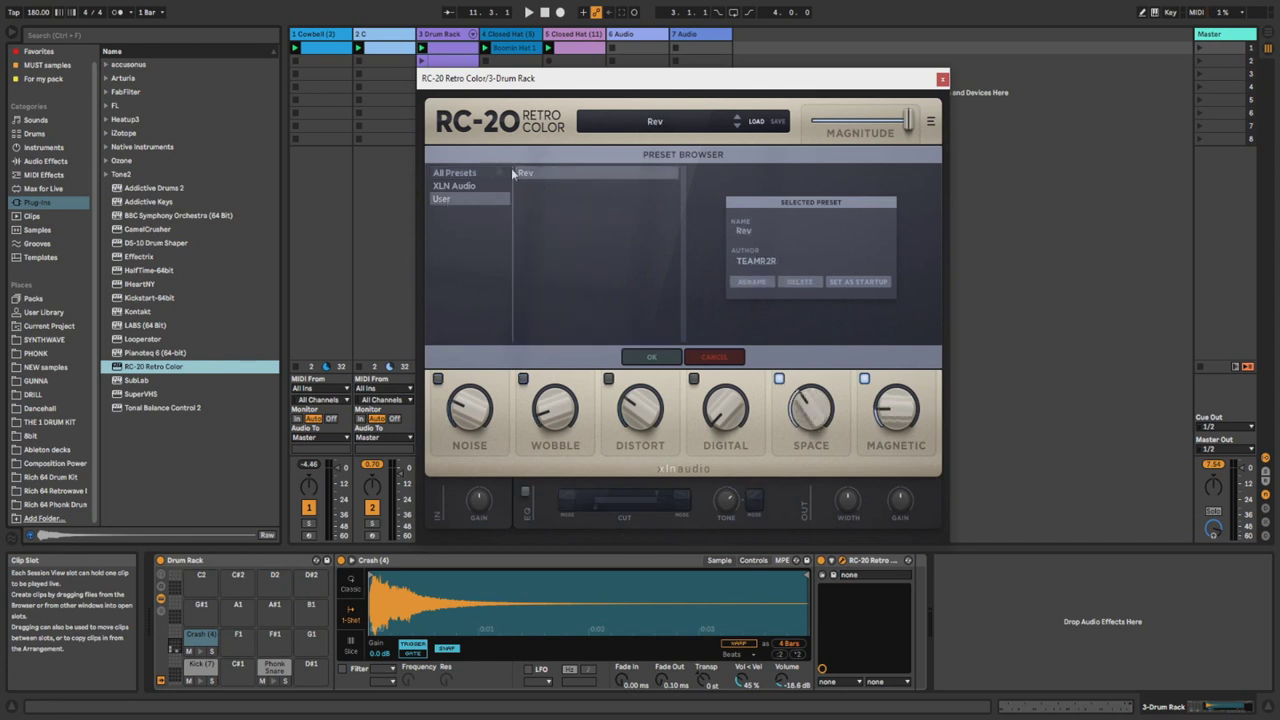
Raise the Space amount to 41% in RC-20 Retro Color and close the plug-in window.
{"action": "left_click_drag", "start_coordinate": [513, 78], "coordinate": [435, 82]}
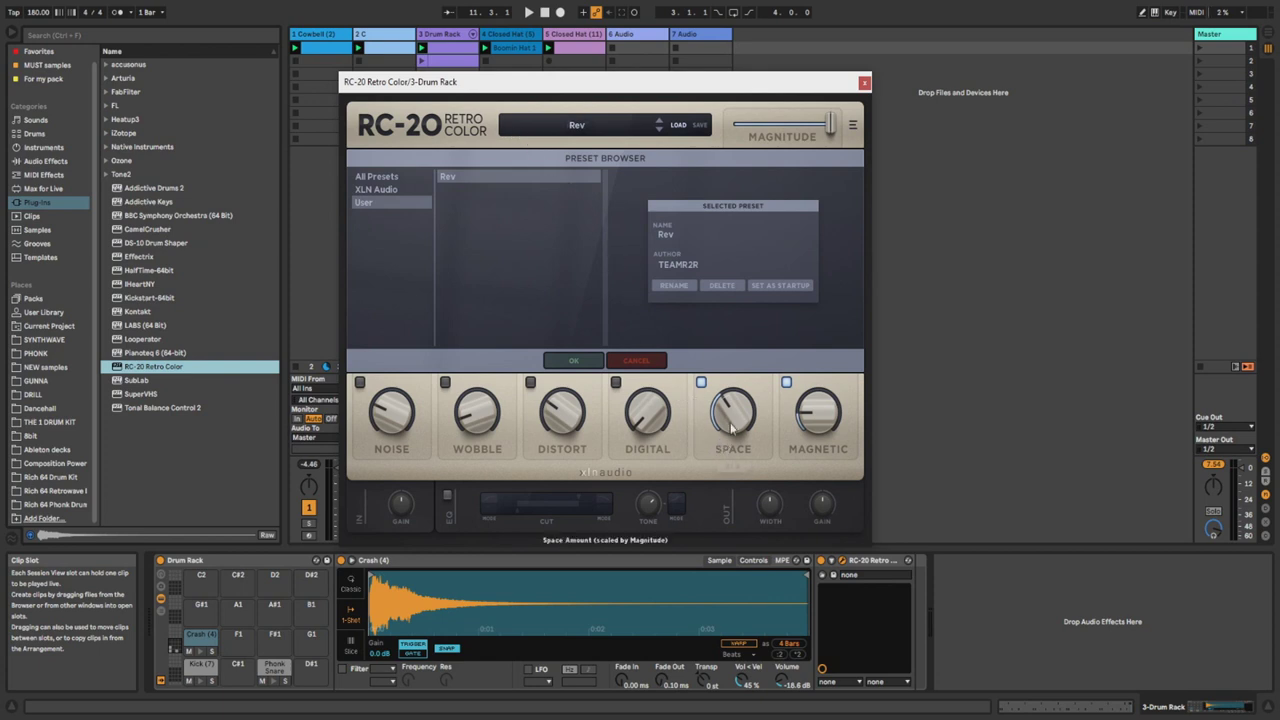
{"action": "left_click", "coordinate": [567, 132]}
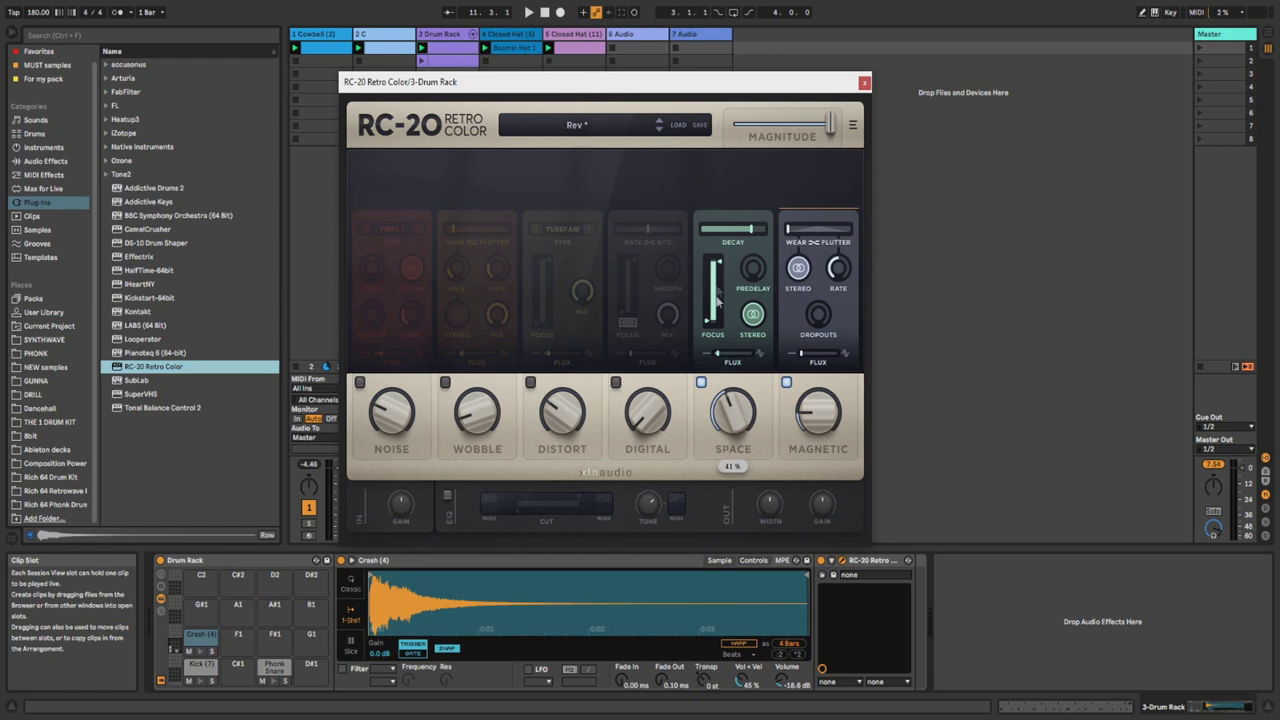
{"action": "left_click", "coordinate": [613, 129]}
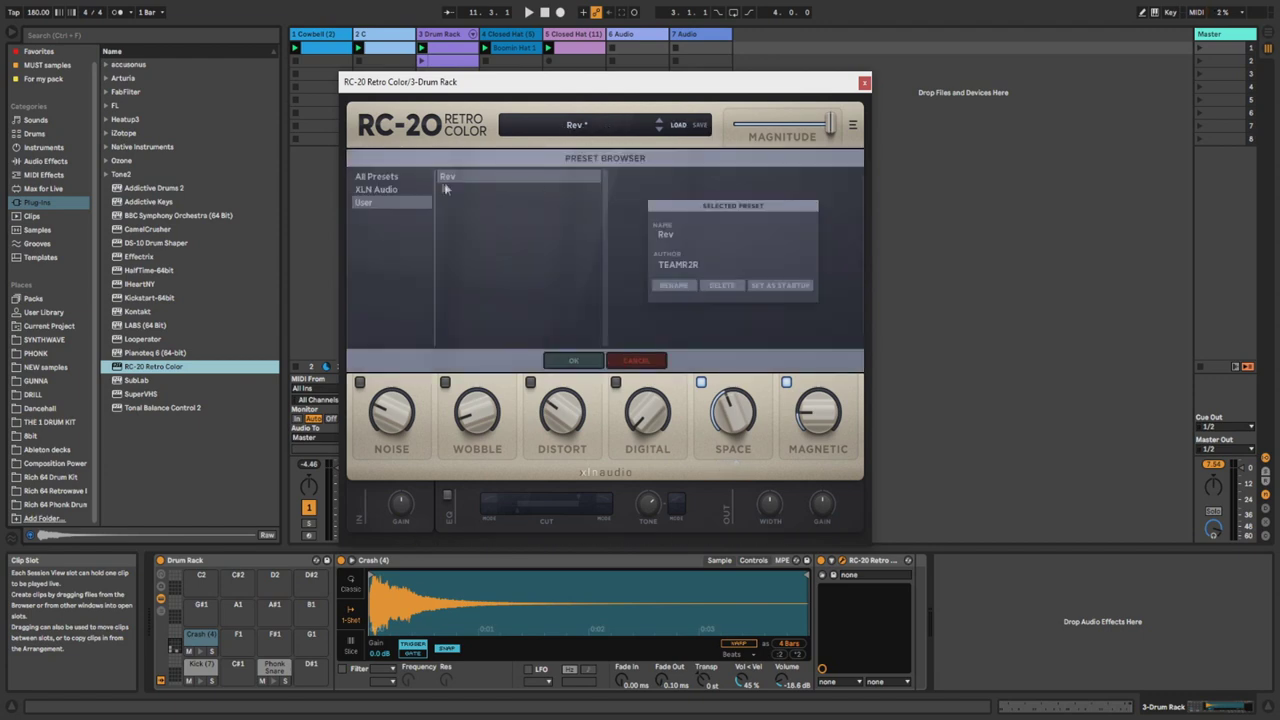
{"action": "left_click", "coordinate": [866, 83]}
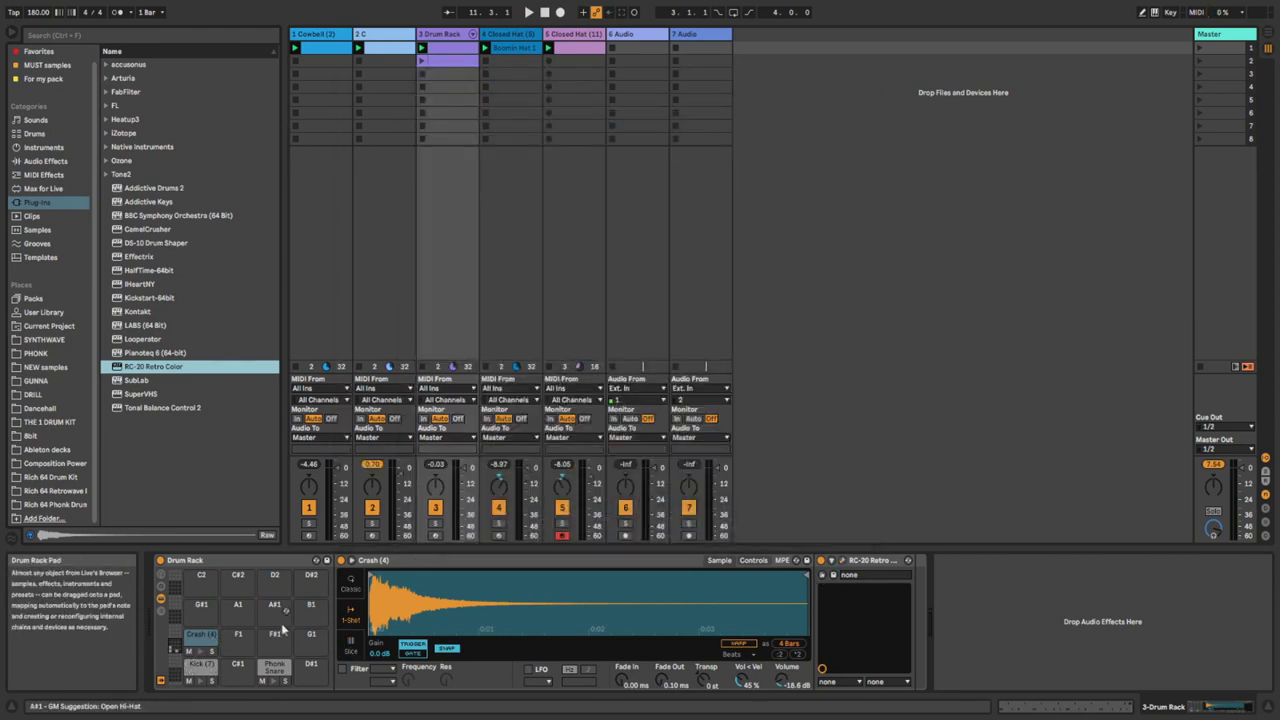
Add a Crash (4) hit at 1.1.1 in the first Drum Rack clip and lower the crash volume to -21.4 dB during playback.
{"action": "double_click", "coordinate": [448, 48]}
{"action": "key", "text": "space"}
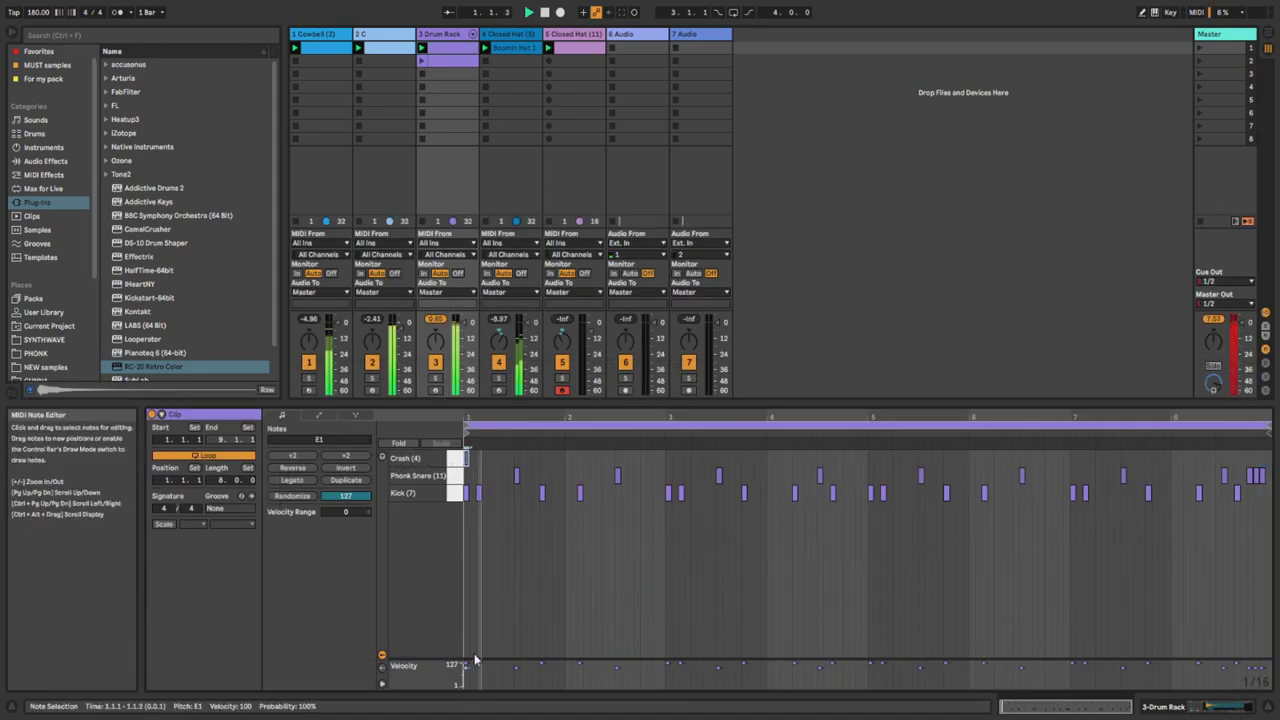
{"action": "left_click", "coordinate": [466, 117]}
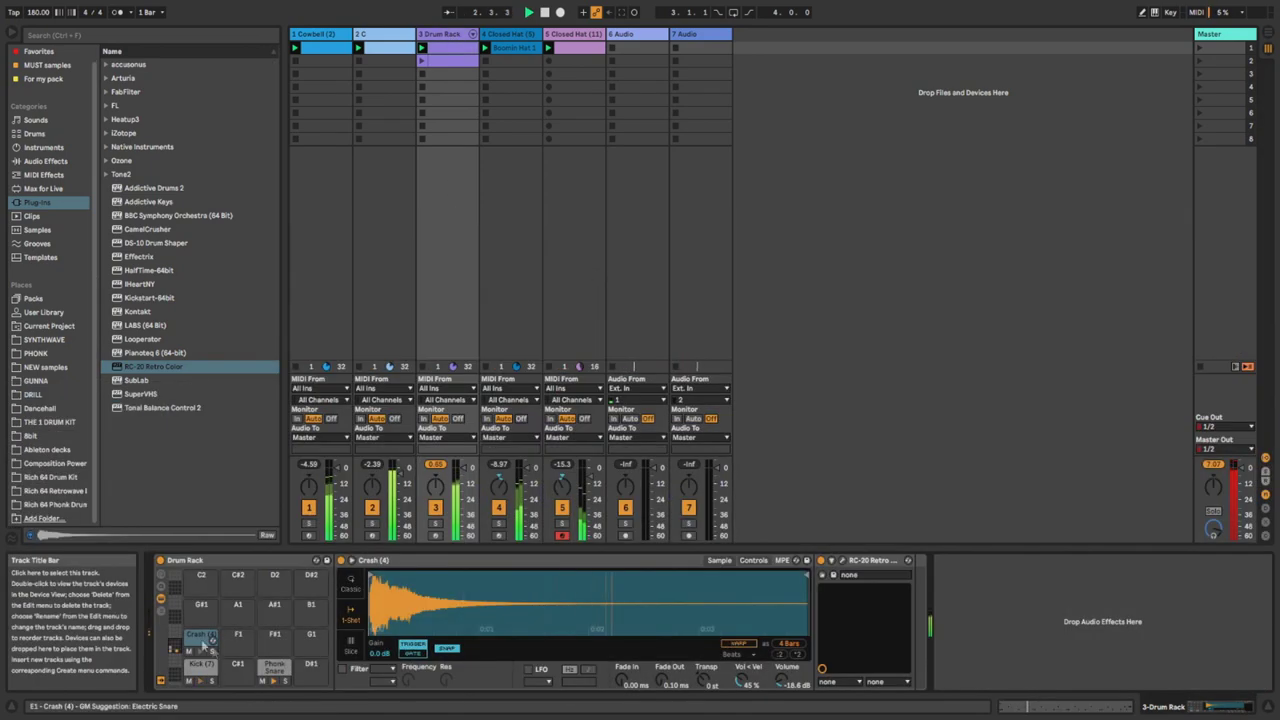
{"action": "left_click_drag", "start_coordinate": [787, 681], "coordinate": [787, 689]}
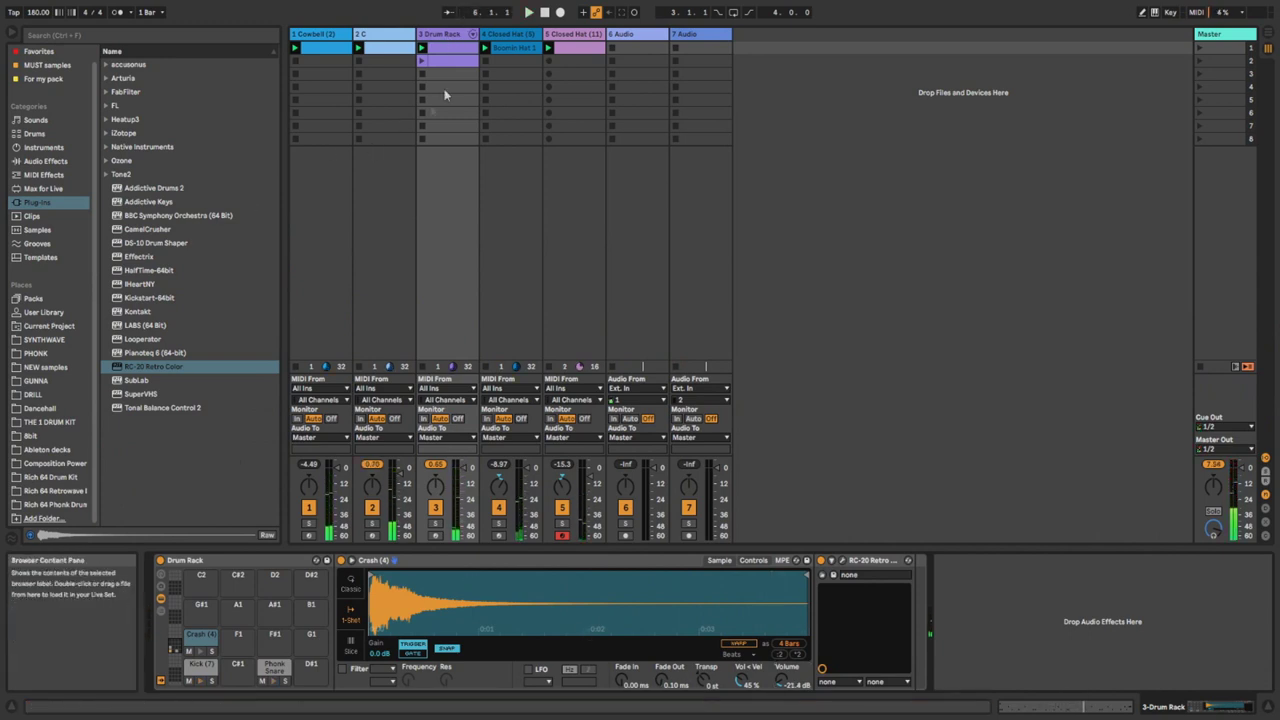
{"action": "key", "text": "space"}
Audition chimes in the phonk kit's Perc folder and load Chime (4).wav onto the Drum Rack's F#1 pad.
{"action": "double_click", "coordinate": [443, 50]}
{"action": "scroll", "coordinate": [40, 340], "scroll_direction": "down", "scroll_amount": 5}
{"action": "left_click", "coordinate": [57, 360]}
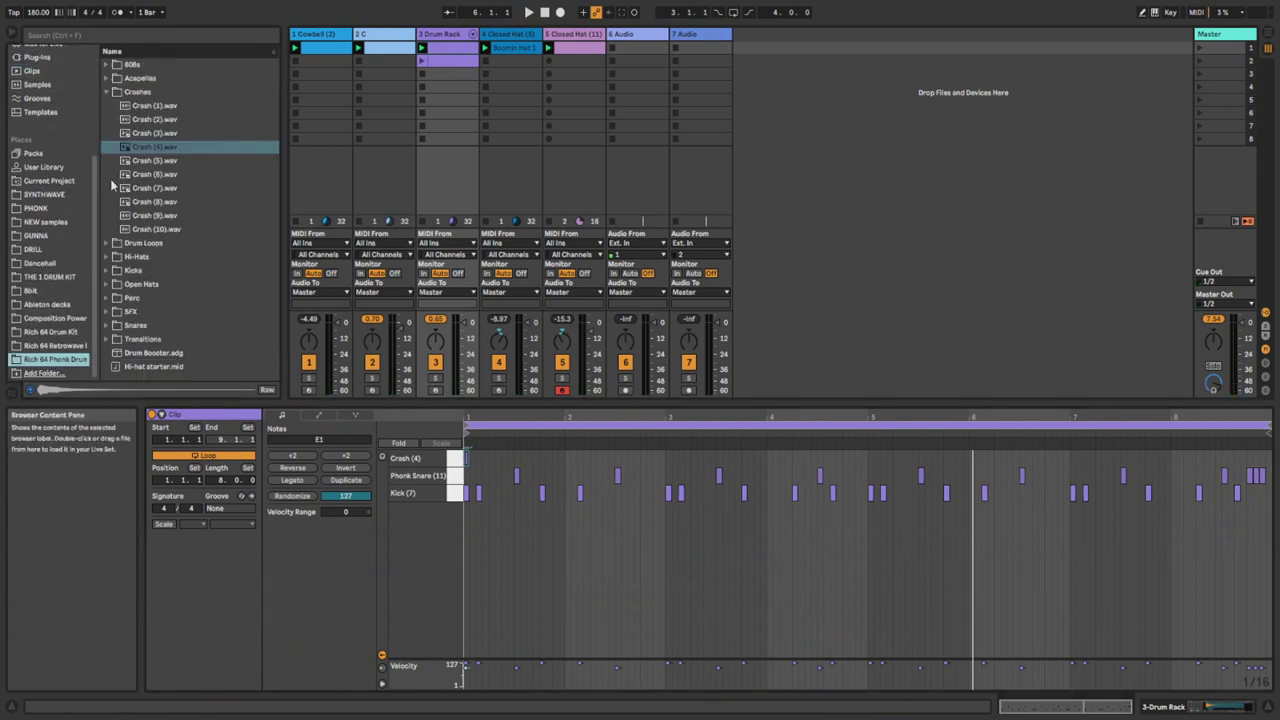
{"action": "left_click", "coordinate": [111, 92]}
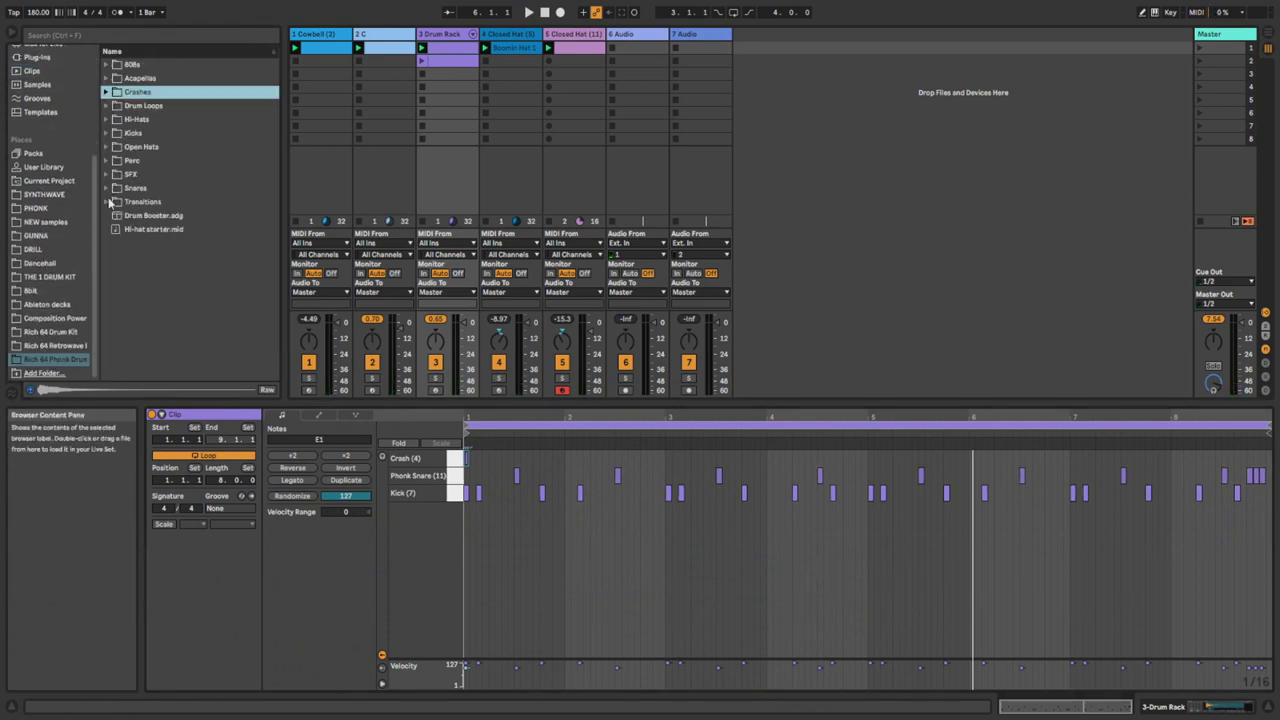
{"action": "left_click", "coordinate": [106, 160]}
{"action": "scroll", "coordinate": [160, 268], "scroll_direction": "down", "scroll_amount": 3}
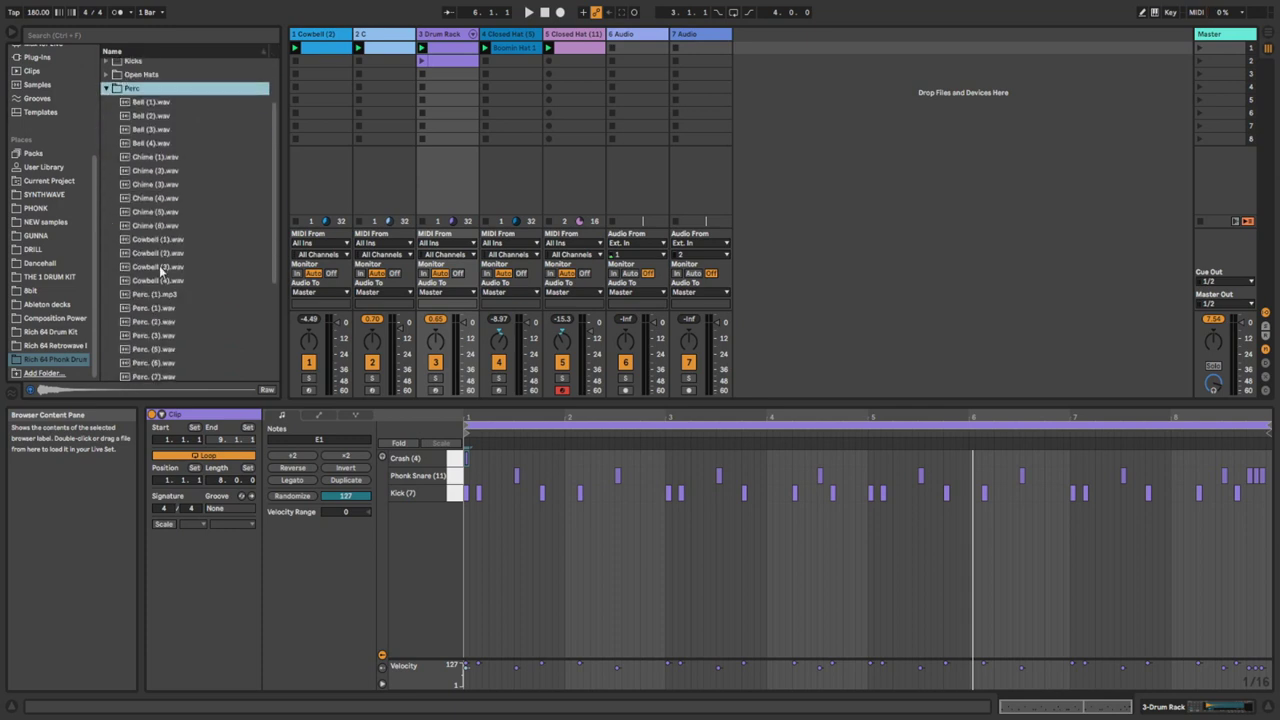
{"action": "left_click", "coordinate": [160, 185]}
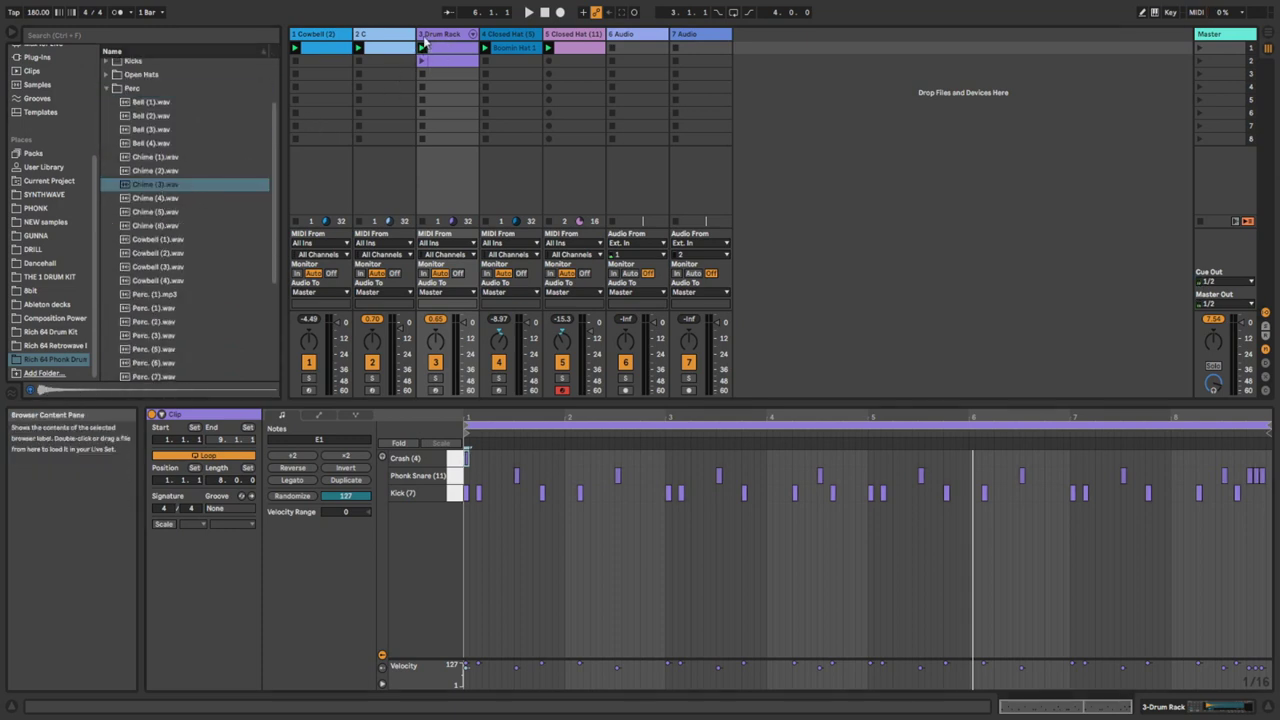
{"action": "double_click", "coordinate": [440, 35]}
{"action": "left_click", "coordinate": [163, 201]}
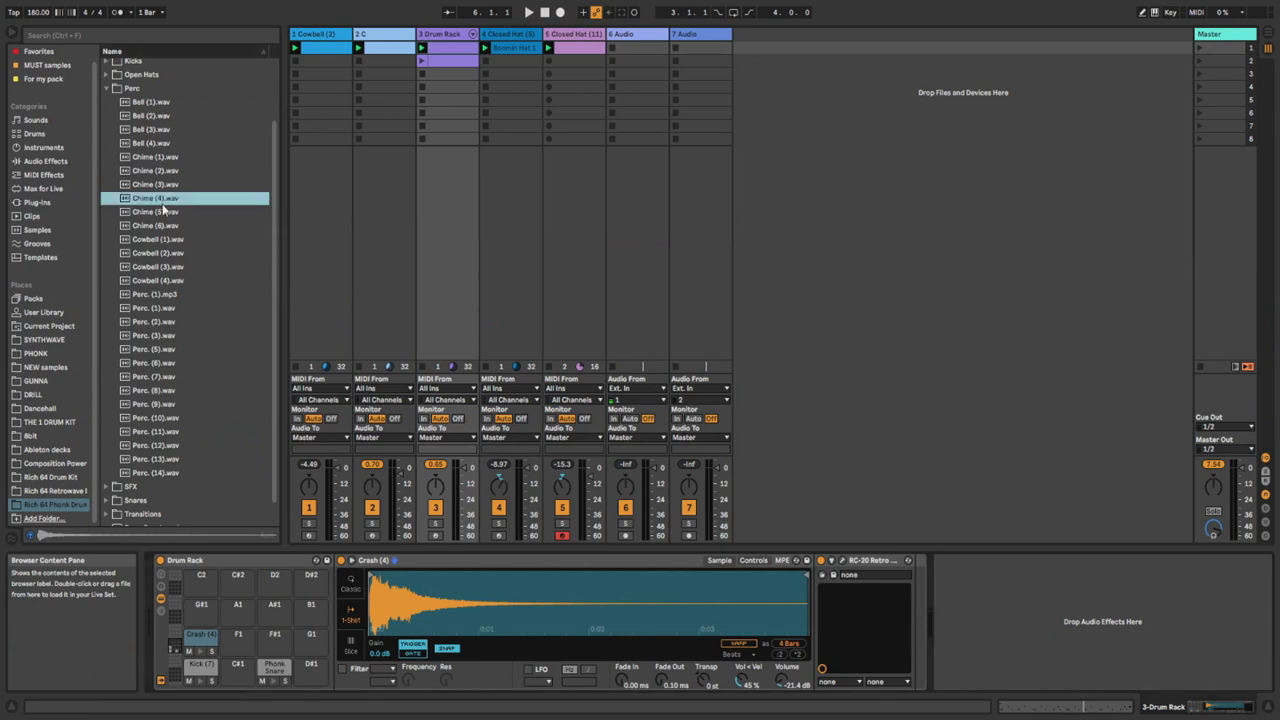
{"action": "left_click_drag", "start_coordinate": [157, 200], "coordinate": [275, 640]}
Audition further Perc samples and load Perc. (9).wav onto the Drum Rack's G1 pad.
{"action": "left_click", "coordinate": [158, 226]}
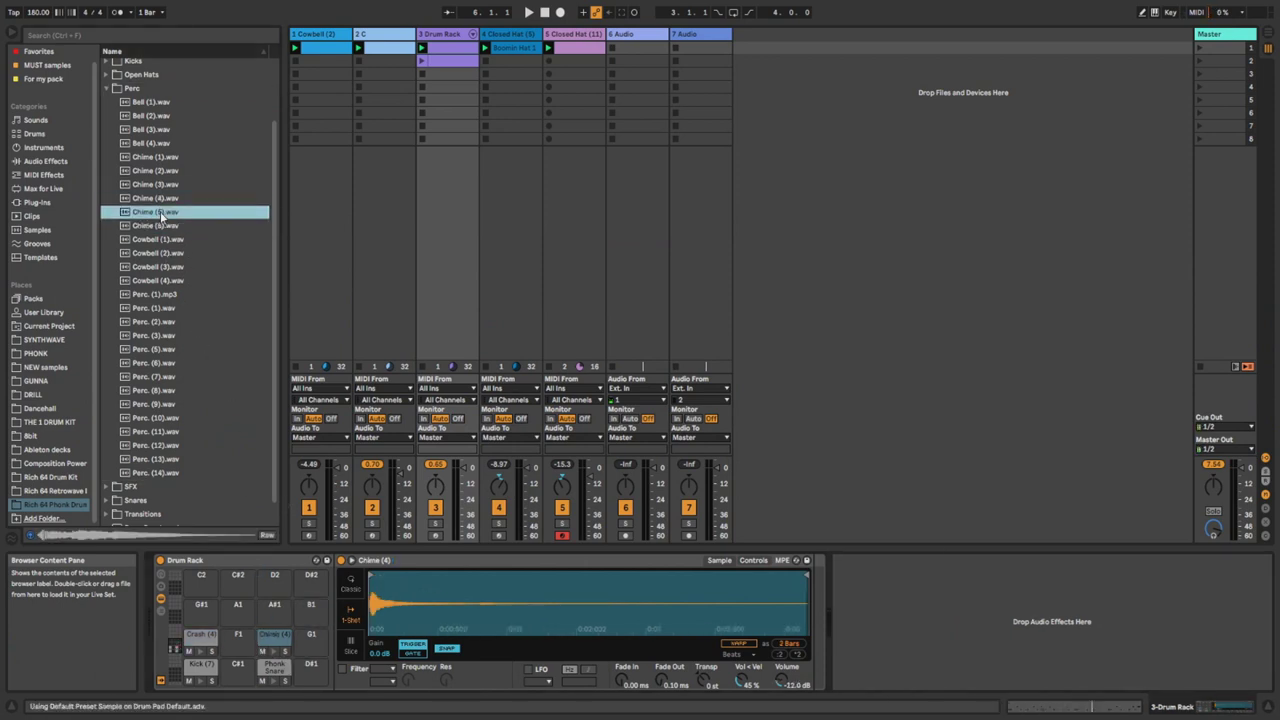
{"action": "left_click", "coordinate": [168, 310]}
{"action": "left_click", "coordinate": [168, 337]}
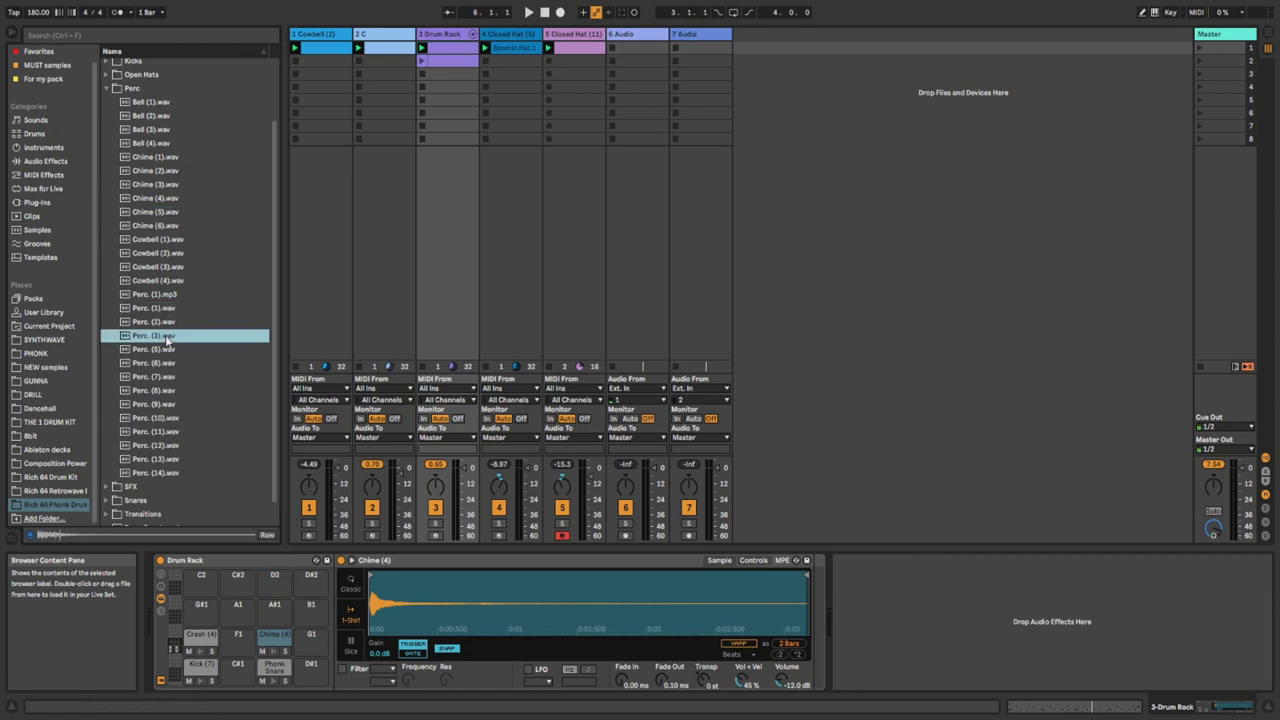
{"action": "left_click", "coordinate": [172, 378]}
{"action": "left_click", "coordinate": [168, 391]}
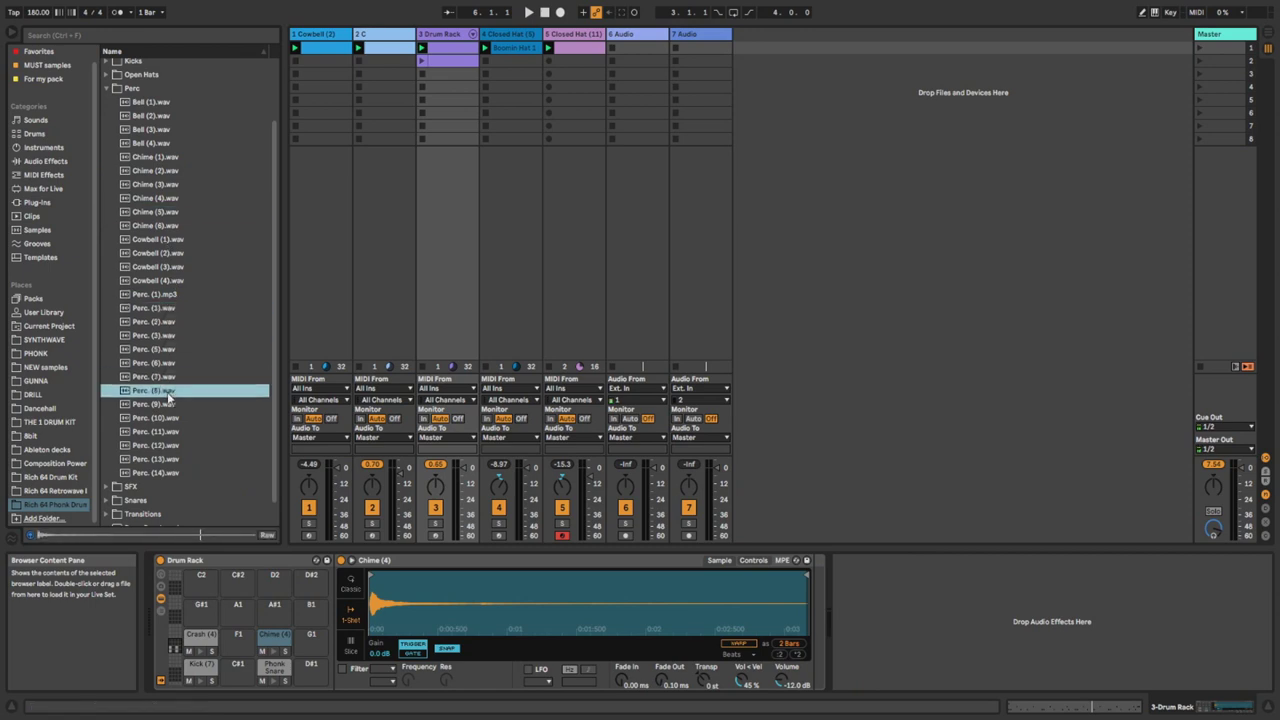
{"action": "left_click", "coordinate": [168, 405]}
{"action": "left_click", "coordinate": [167, 419]}
{"action": "left_click", "coordinate": [168, 406]}
{"action": "left_click_drag", "start_coordinate": [168, 406], "coordinate": [316, 638]}
Audition Perc. (10) to Perc. (14) and load Perc. (10).wav onto the Drum Rack's F1 pad.
{"action": "left_click", "coordinate": [168, 418]}
{"action": "left_click", "coordinate": [168, 432]}
{"action": "left_click", "coordinate": [168, 446]}
{"action": "left_click", "coordinate": [169, 459]}
{"action": "left_click", "coordinate": [167, 473]}
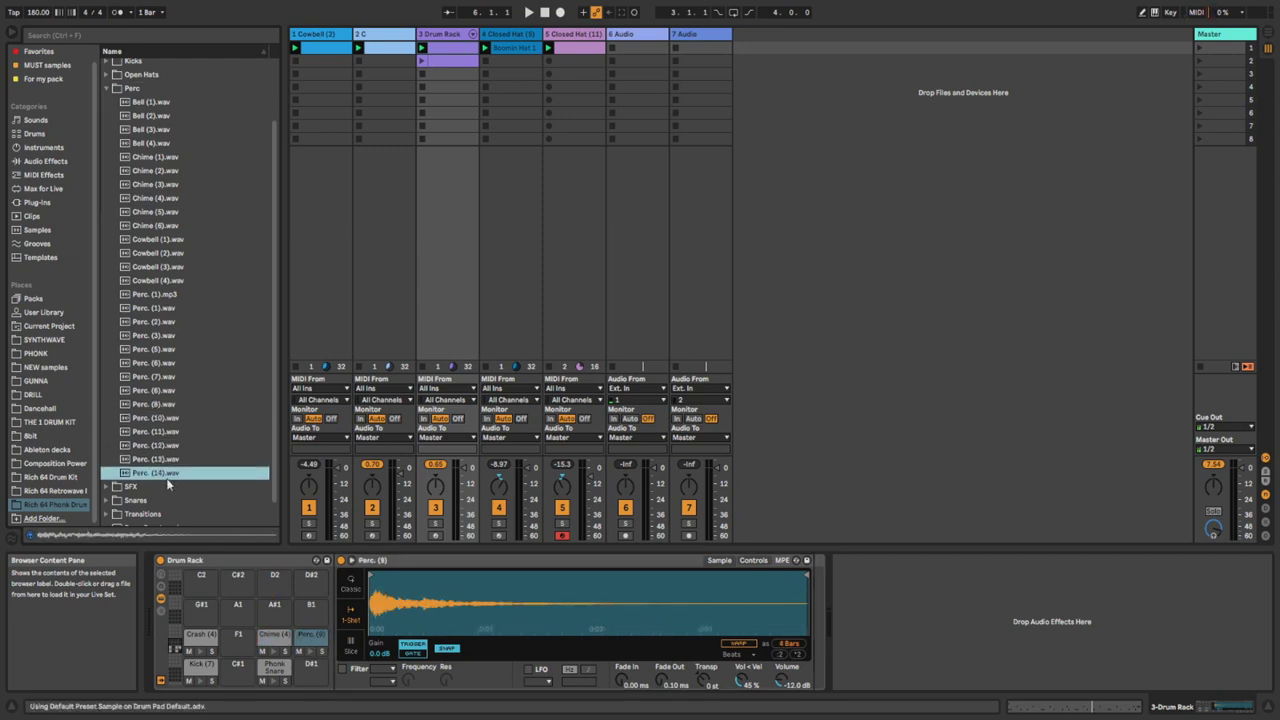
{"action": "left_click", "coordinate": [165, 447]}
{"action": "left_click", "coordinate": [164, 435]}
{"action": "left_click", "coordinate": [164, 420]}
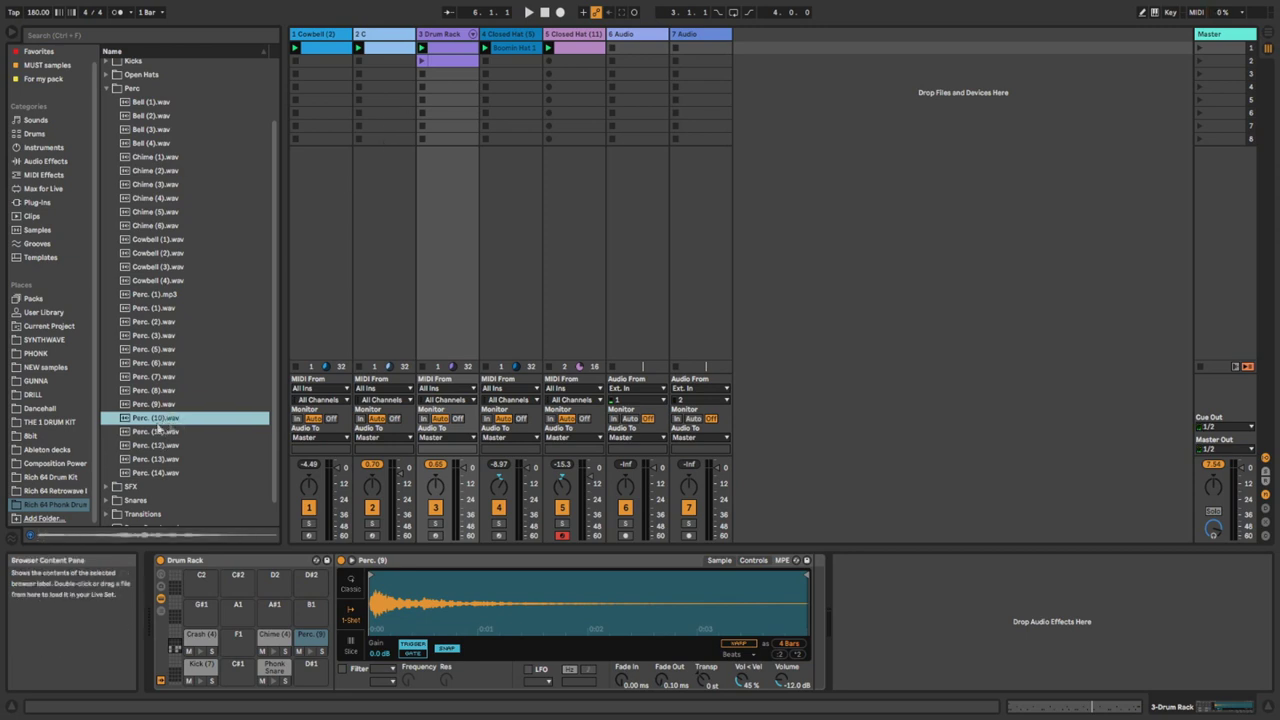
{"action": "left_click_drag", "start_coordinate": [205, 688], "coordinate": [237, 642]}
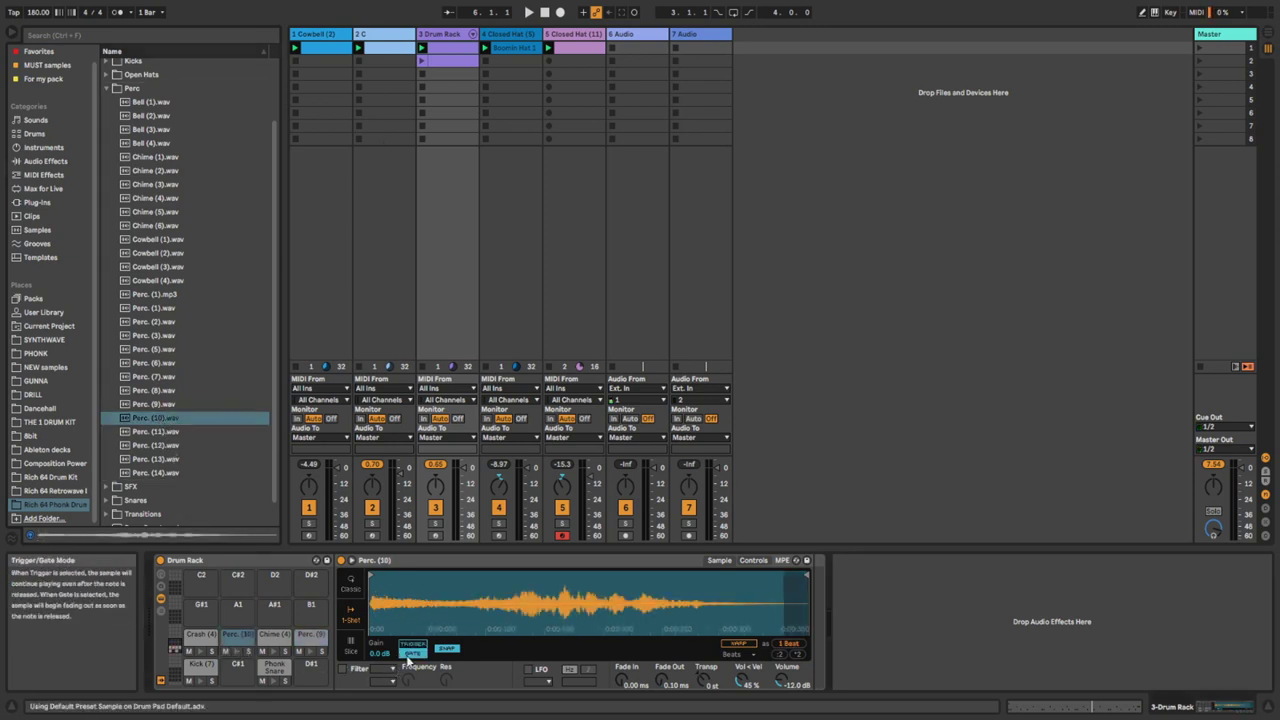
With note preview on, add a Perc. (10) hit in bar 1 of the first Drum Rack clip and lower its volume to -20.2 dB.
{"action": "double_click", "coordinate": [454, 51]}
{"action": "left_click", "coordinate": [456, 494]}
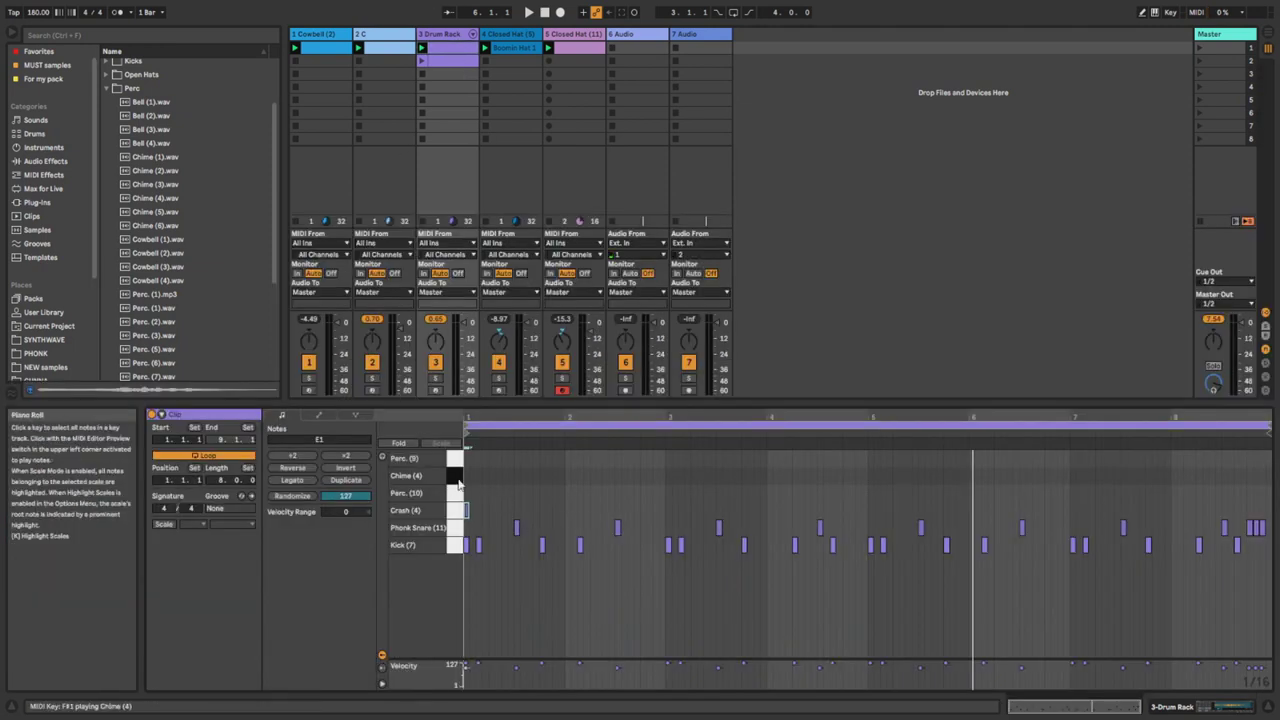
{"action": "left_click", "coordinate": [382, 457]}
{"action": "left_click", "coordinate": [456, 496]}
{"action": "double_click", "coordinate": [505, 493]}
{"action": "double_click", "coordinate": [450, 34]}
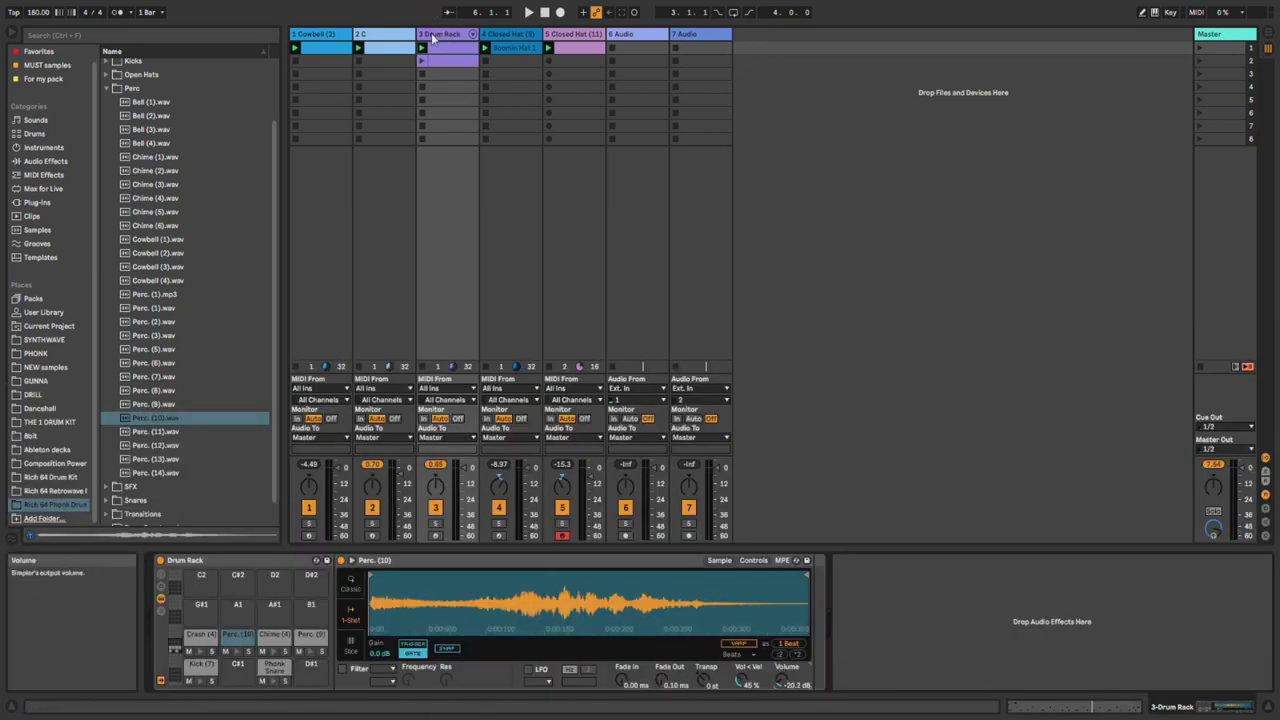
Play the beat and move the Perc. (10) hit to 2.2.3 in the first Drum Rack clip.
{"action": "double_click", "coordinate": [438, 49]}
{"action": "key", "text": "space"}
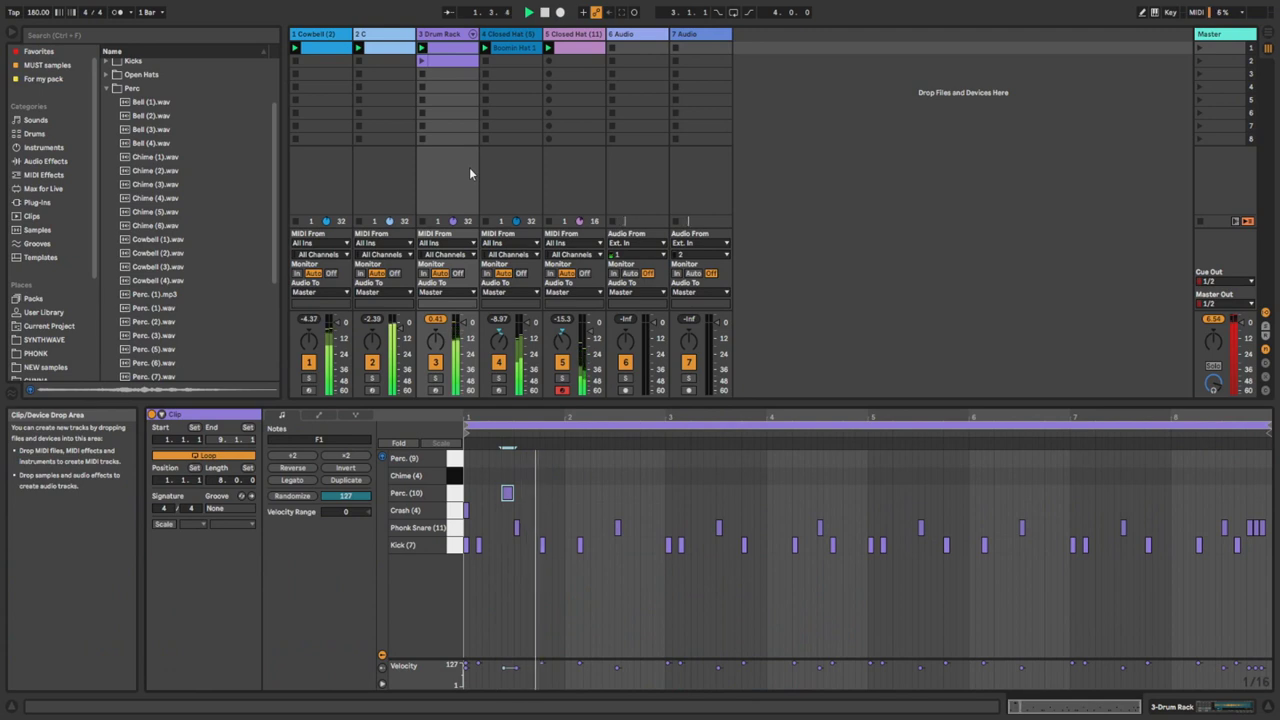
{"action": "left_click_drag", "start_coordinate": [508, 497], "coordinate": [614, 508]}
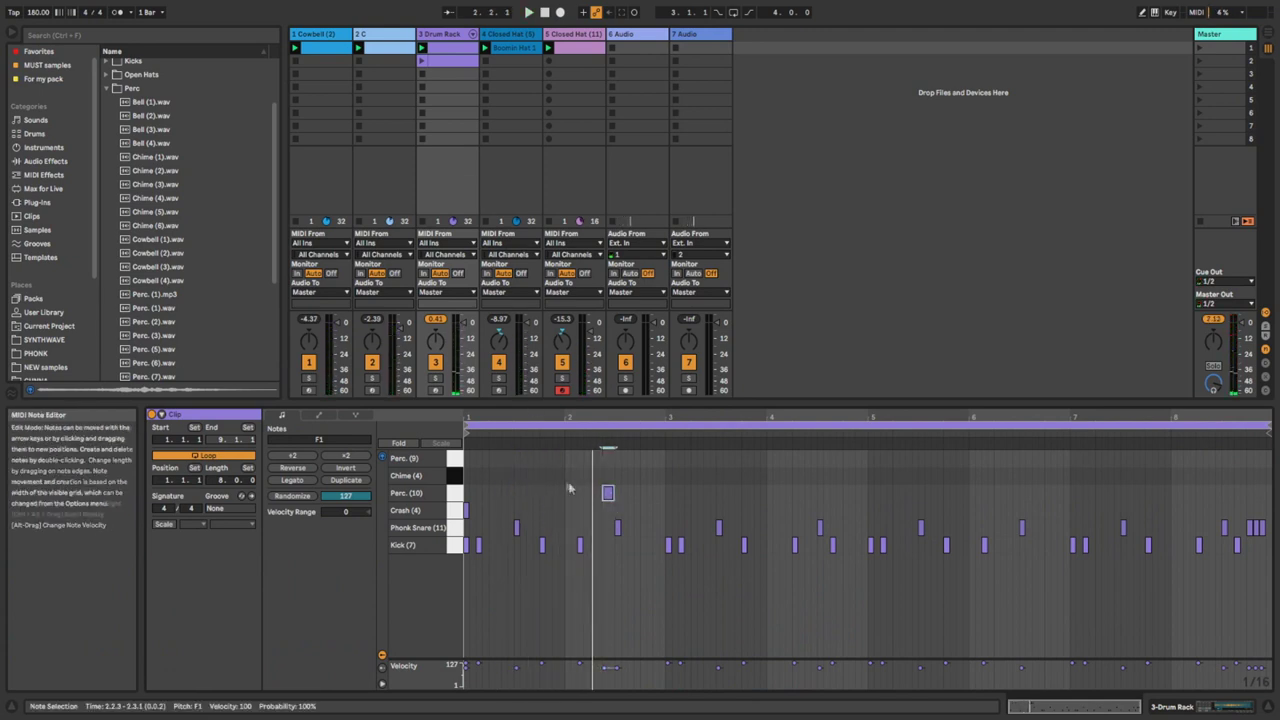
Add a Chime (4) hit at 1.2.1, lower the chime's volume to -18.6 dB and play the beat.
{"action": "double_click", "coordinate": [490, 476]}
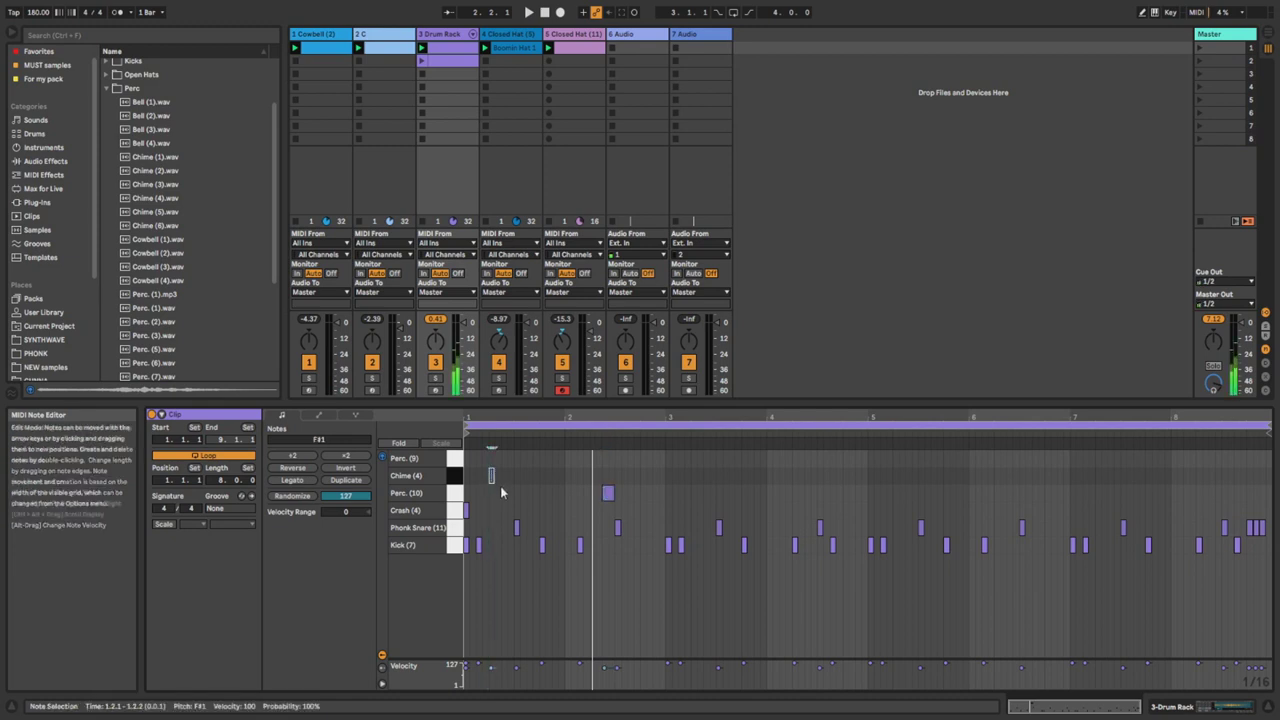
{"action": "double_click", "coordinate": [440, 34]}
{"action": "left_click", "coordinate": [266, 640]}
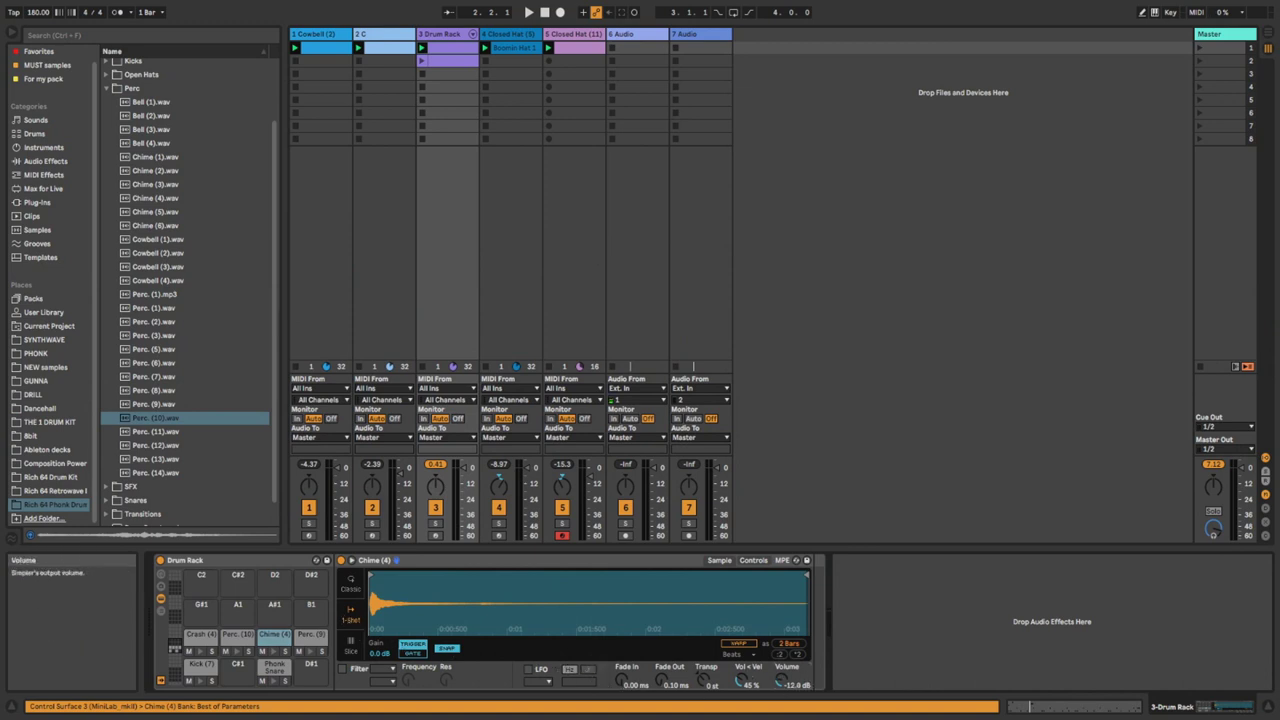
{"action": "left_click_drag", "start_coordinate": [786, 688], "coordinate": [786, 705]}
{"action": "key", "text": "space"}
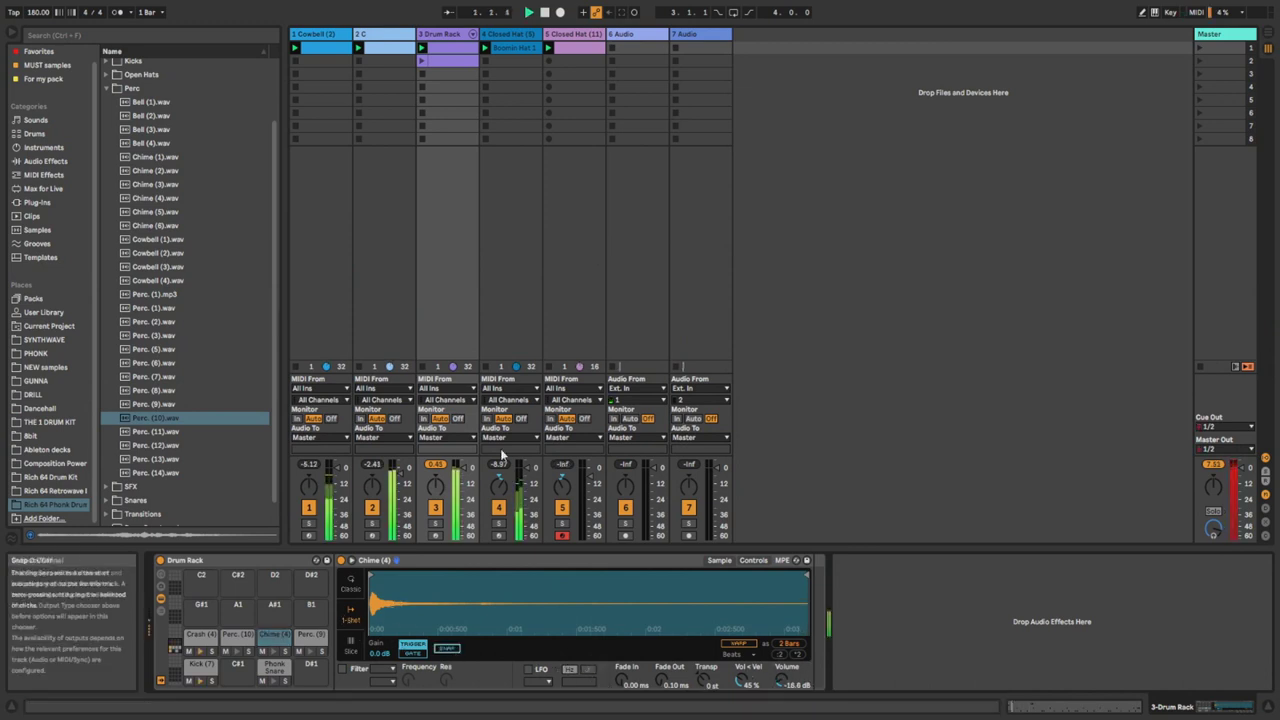
Copy the Chime (4) hit to 2.2.1 and lower the velocity of the Perc. (10) hit during playback.
{"action": "double_click", "coordinate": [446, 50]}
{"action": "left_click_drag", "start_coordinate": [519, 485], "coordinate": [600, 492]}
{"action": "key", "text": "space"}
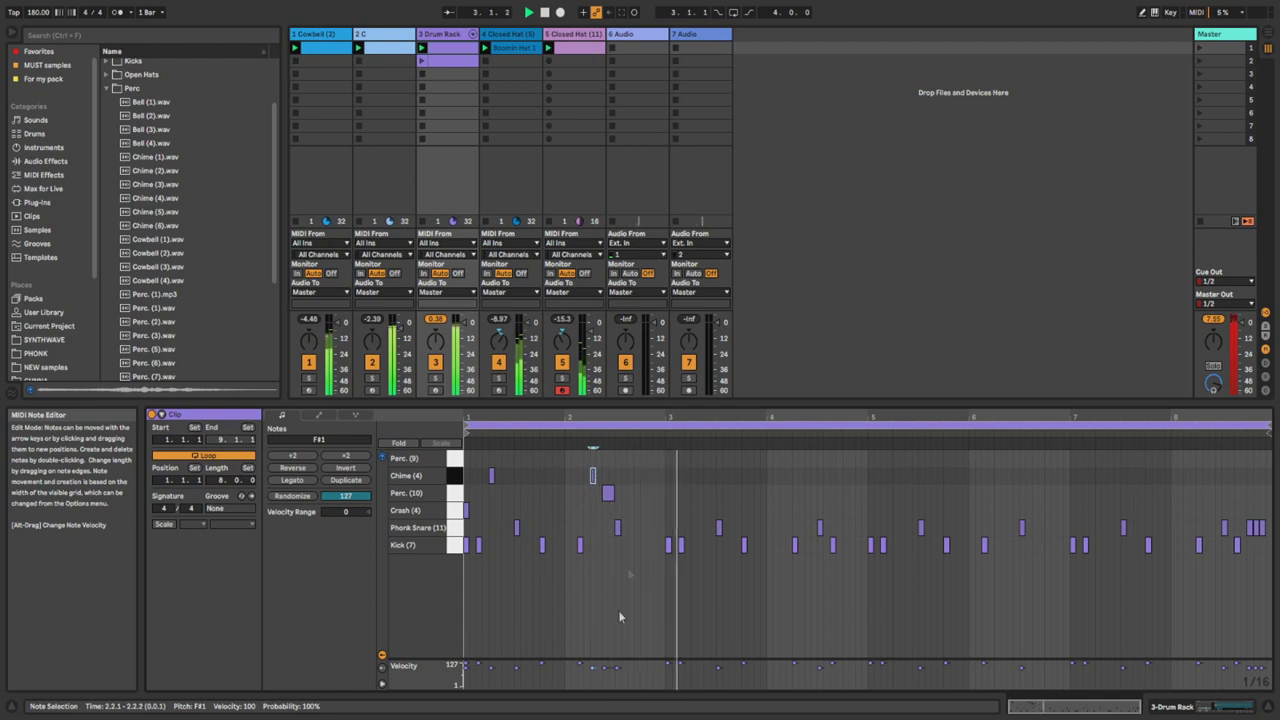
{"action": "left_click_drag", "start_coordinate": [606, 668], "coordinate": [606, 676]}
{"action": "key", "text": "space"}
{"action": "key", "text": "space"}
Copy the Chime (4) hits to beat 2 of bars 3 through 8 and turn off note preview.
{"action": "left_click_drag", "start_coordinate": [628, 463], "coordinate": [697, 482]}
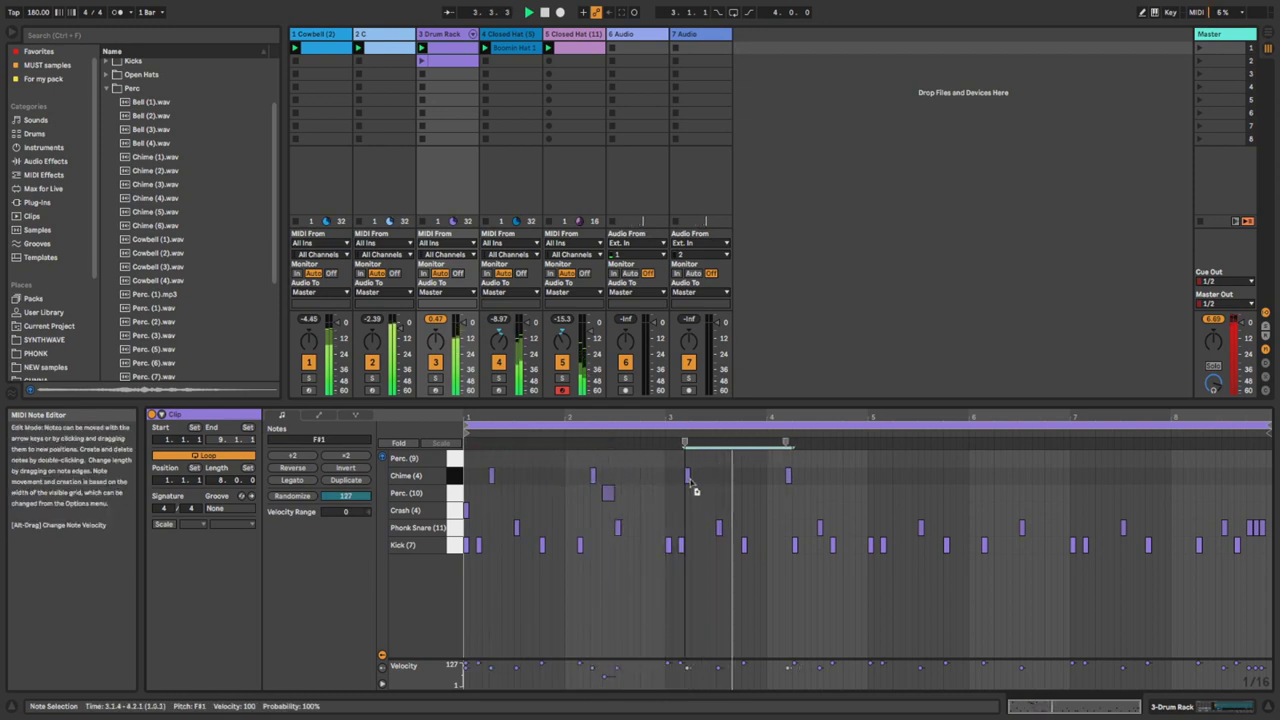
{"action": "left_click", "coordinate": [383, 458]}
{"action": "mouse_move", "coordinate": [916, 478]}
{"action": "left_mouse_down"}
{"action": "mouse_move", "coordinate": [473, 468]}
{"action": "mouse_move", "coordinate": [926, 489]}
{"action": "mouse_move", "coordinate": [896, 477]}
{"action": "left_mouse_up"}
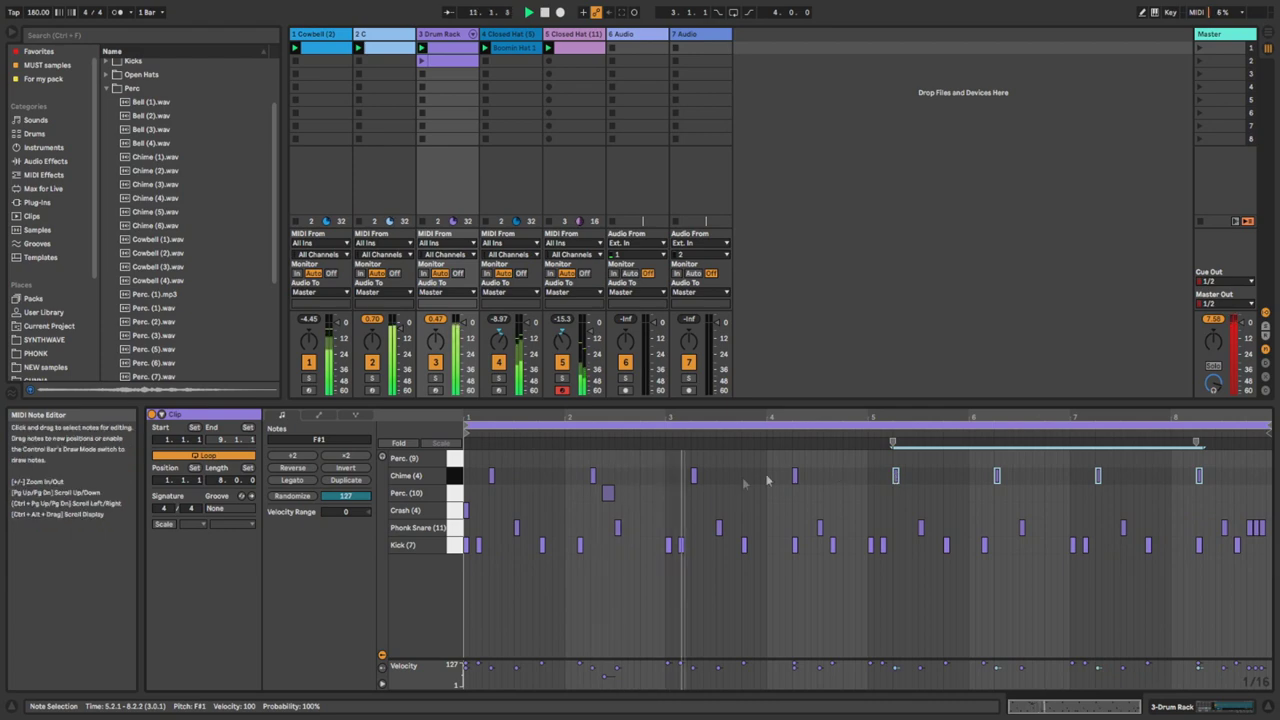
Transpose the Drum Rack's Perc. (10) sample to -2 st and play the beat.
{"action": "left_click", "coordinate": [502, 35]}
{"action": "left_click", "coordinate": [483, 62]}
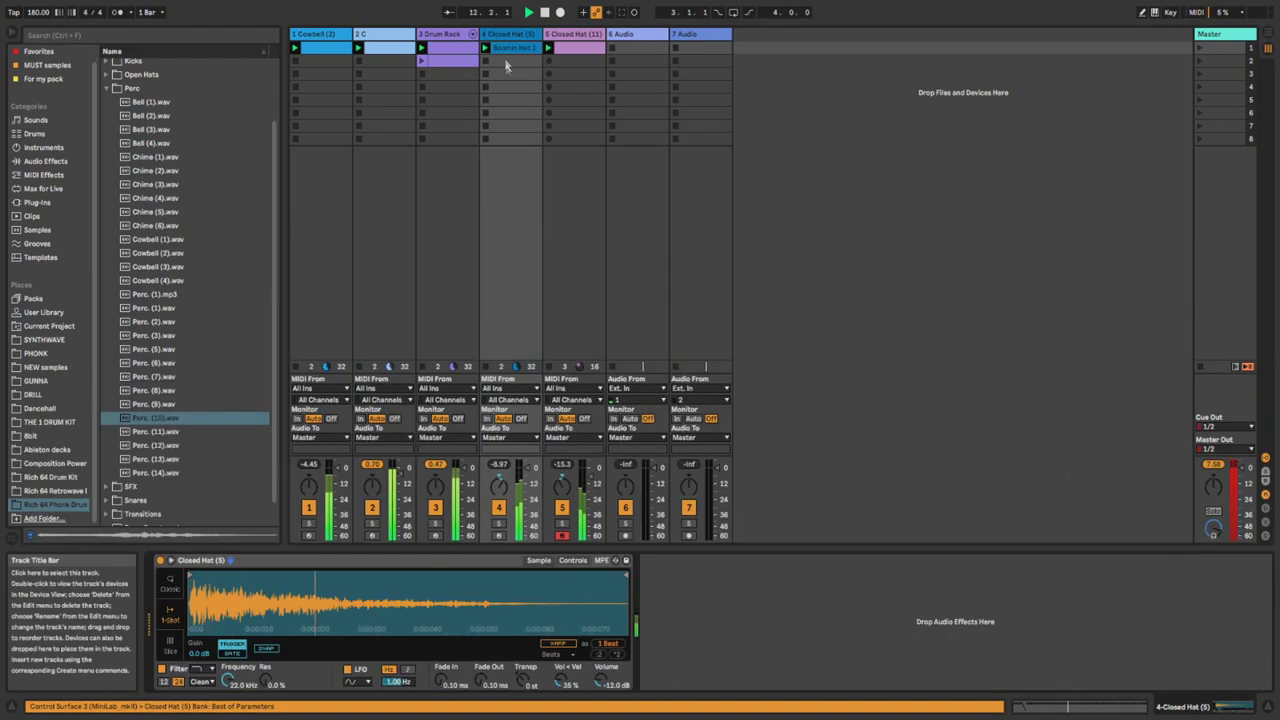
{"action": "left_click", "coordinate": [443, 36]}
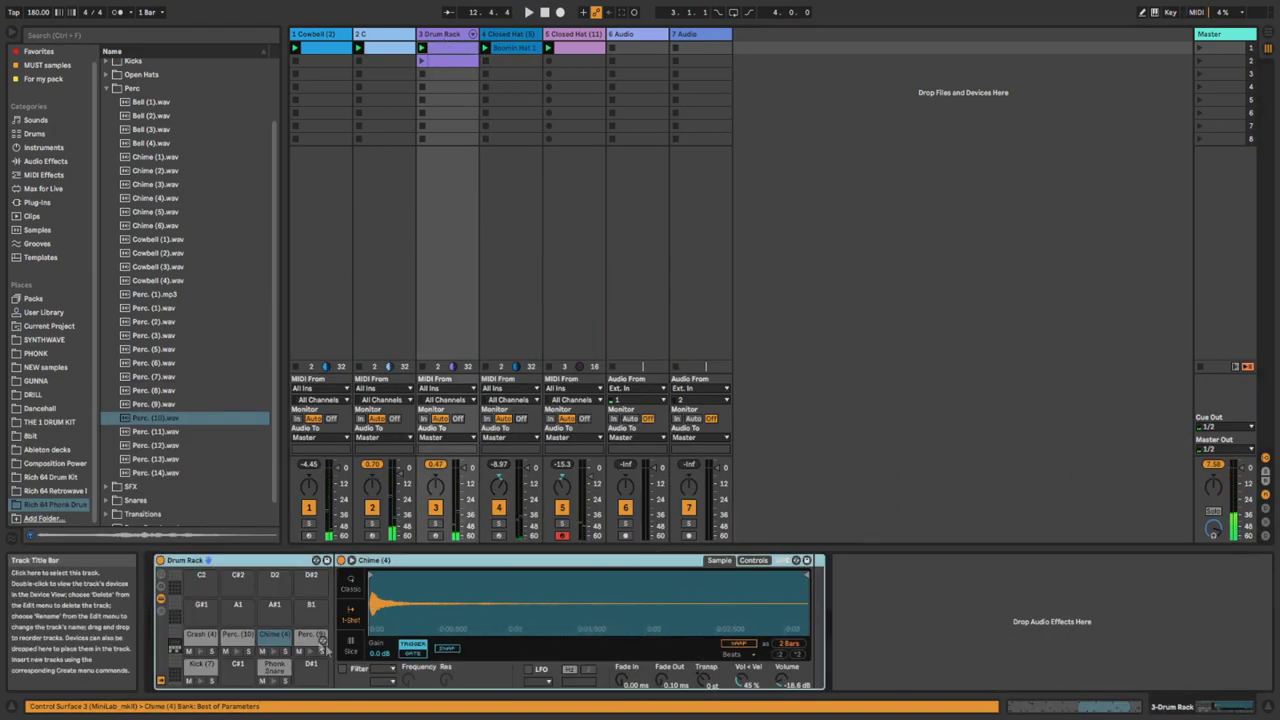
{"action": "left_click", "coordinate": [236, 654]}
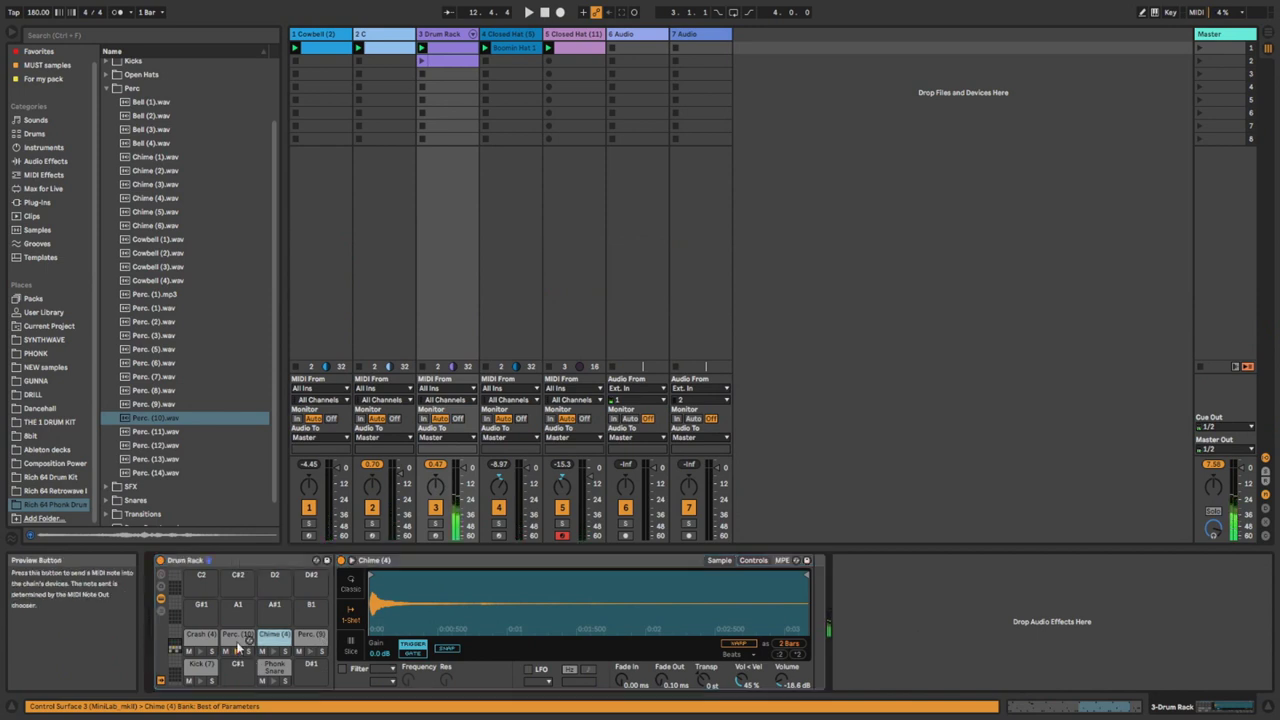
{"action": "left_click", "coordinate": [238, 646]}
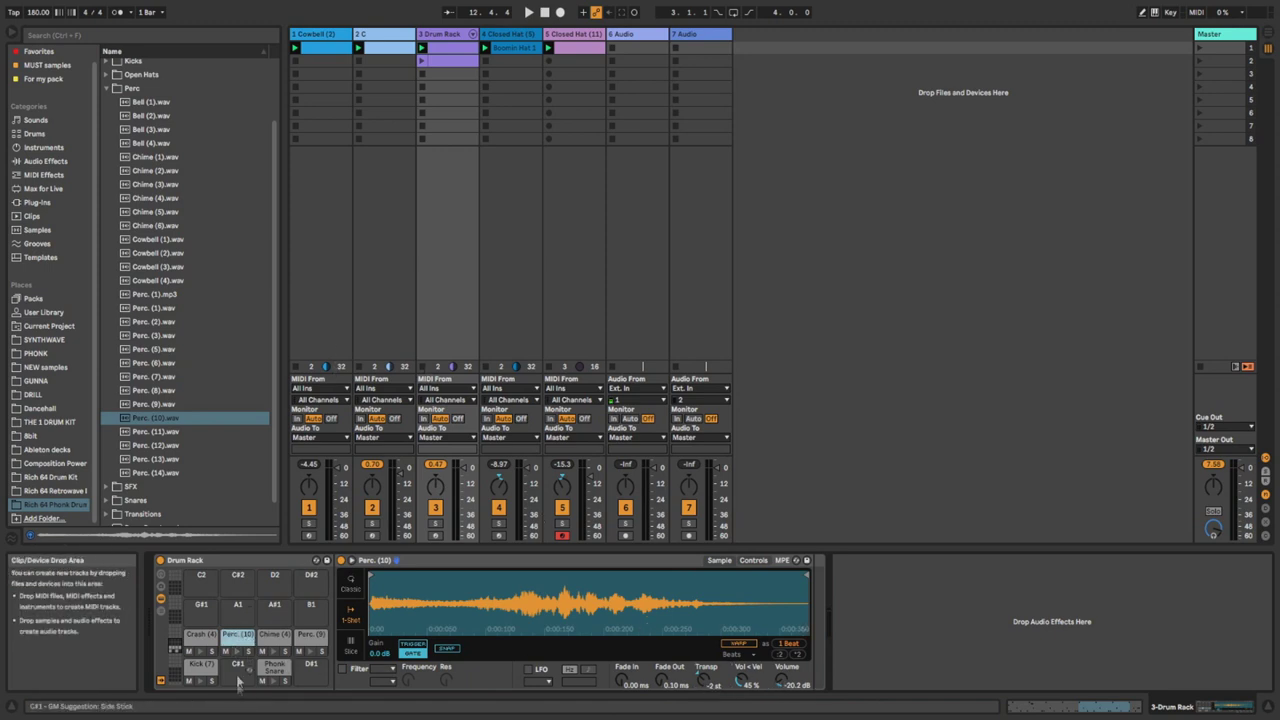
{"action": "key", "text": "space"}
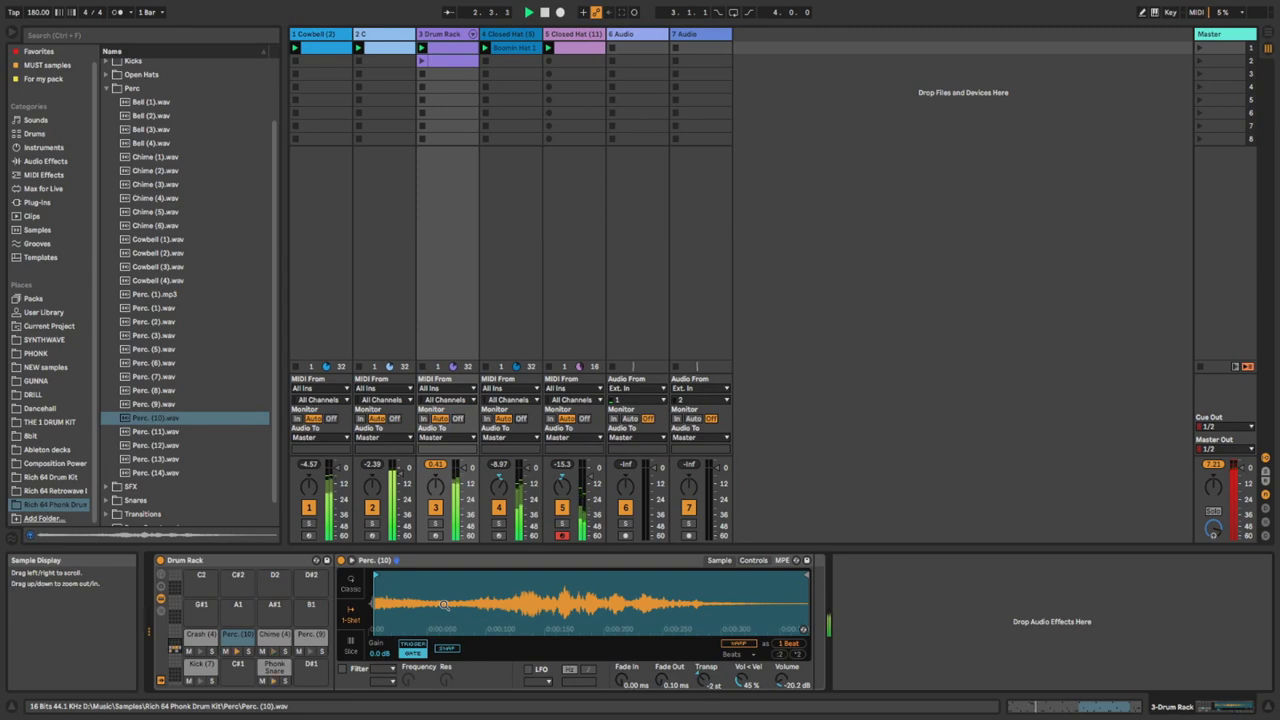
Preview the Perc. (9) pad, replace the Chime (4) hit at 8.2.1 with a Perc. (9) hit, and select the Perc. (9) pad.
{"action": "left_click", "coordinate": [440, 60]}
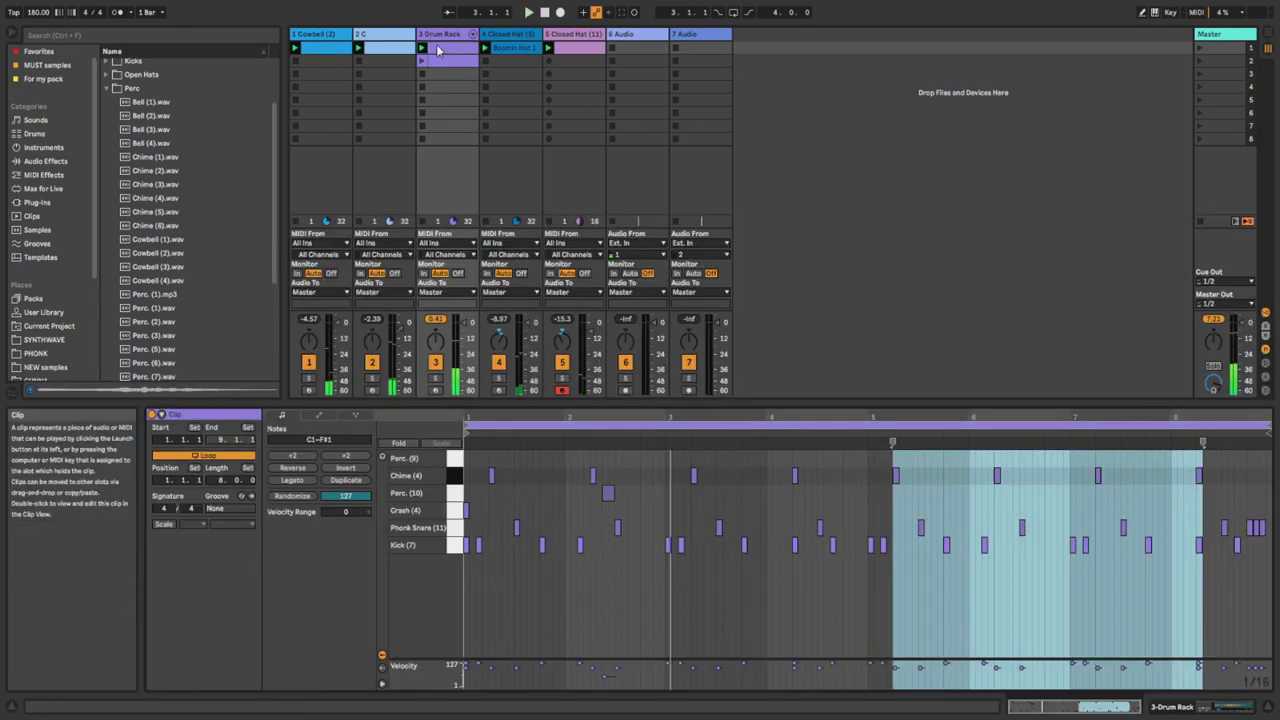
{"action": "left_click", "coordinate": [446, 36]}
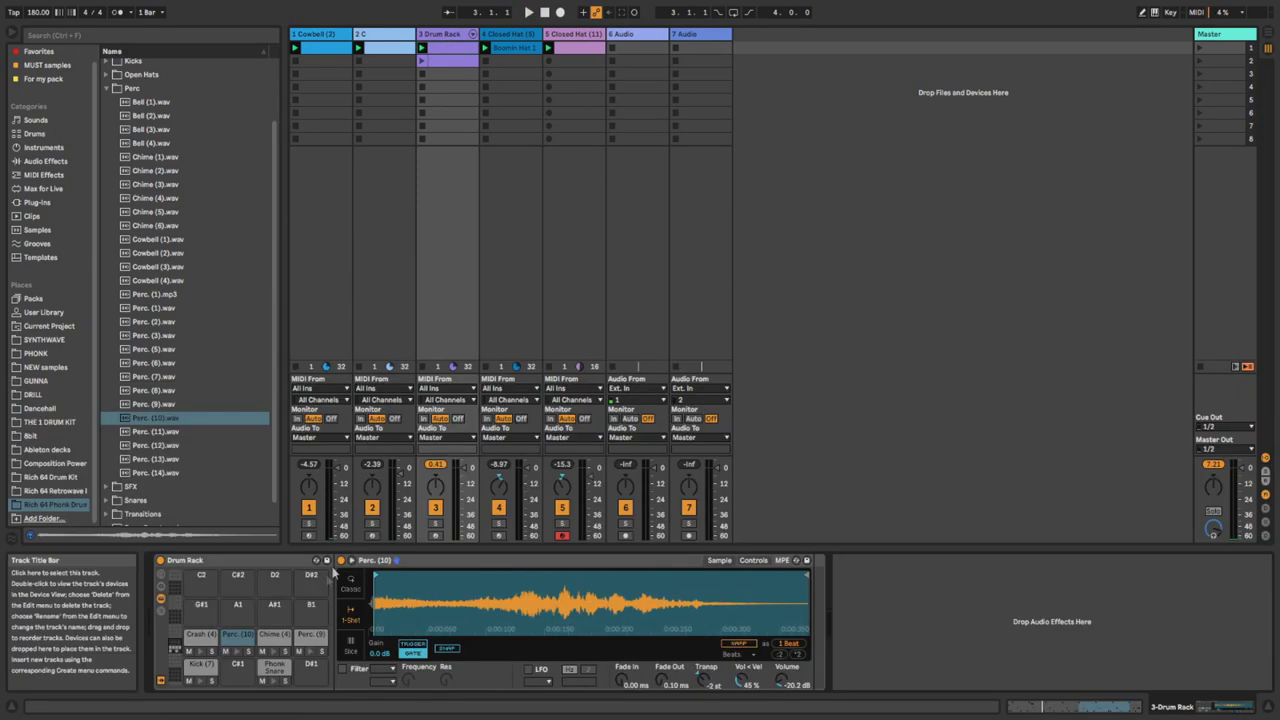
{"action": "left_click", "coordinate": [310, 652]}
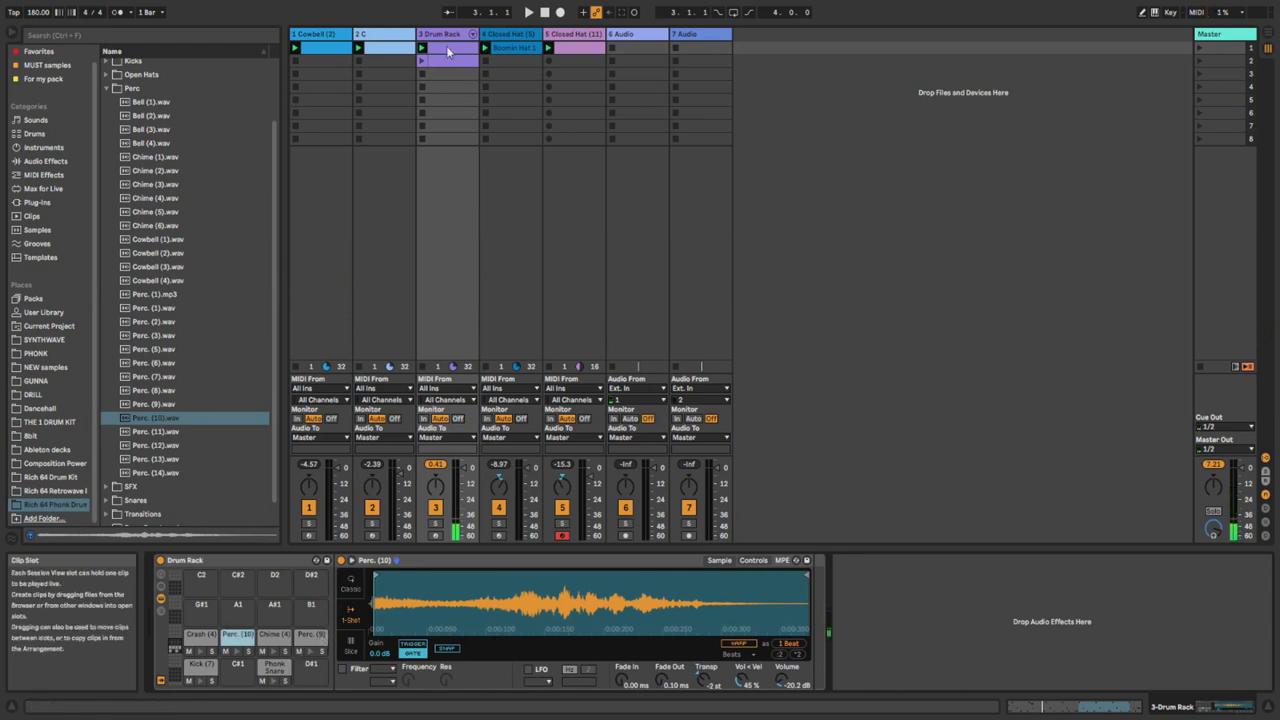
{"action": "key", "text": "shift+Tab"}
{"action": "left_click", "coordinate": [1225, 505]}
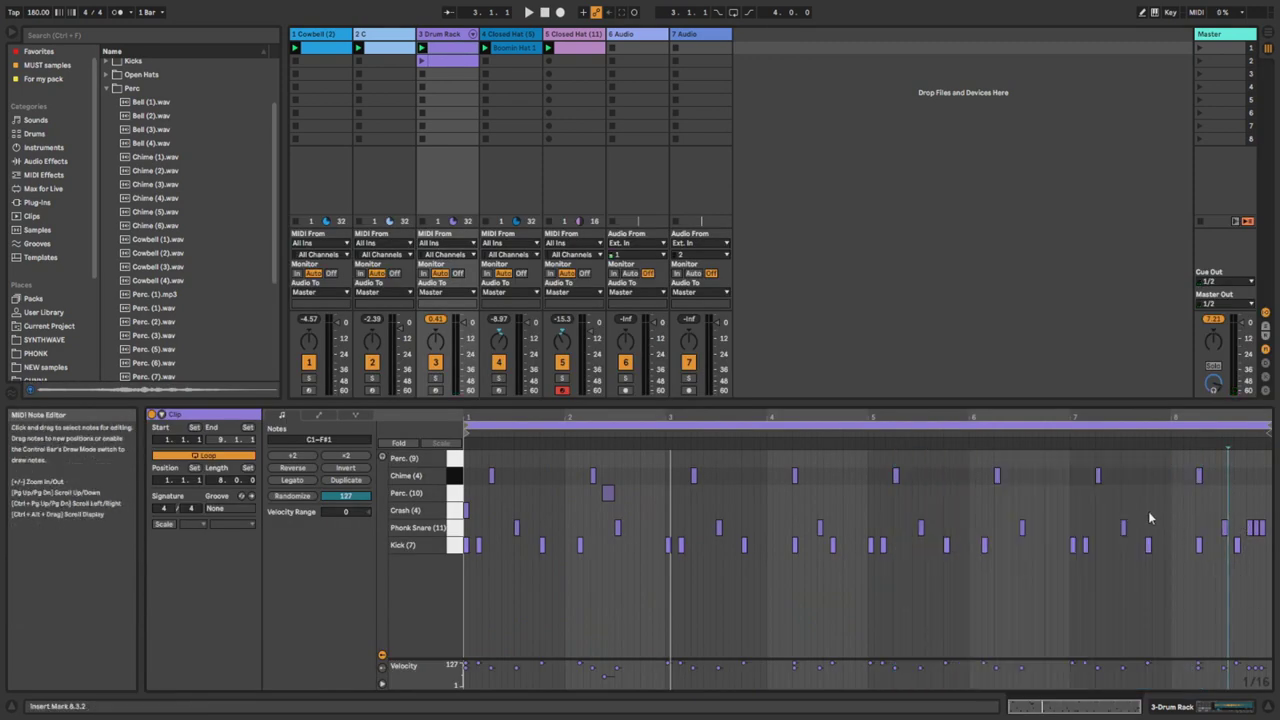
{"action": "left_click", "coordinate": [1200, 475]}
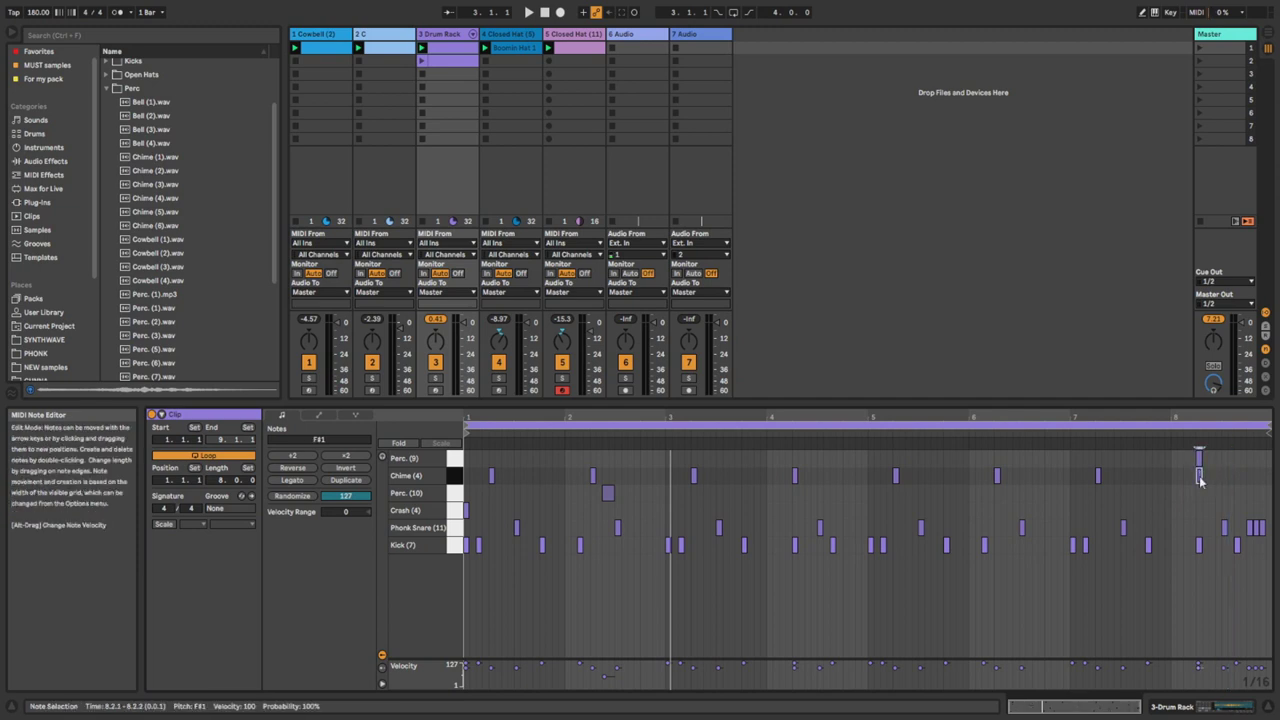
{"action": "left_click", "coordinate": [1170, 432]}
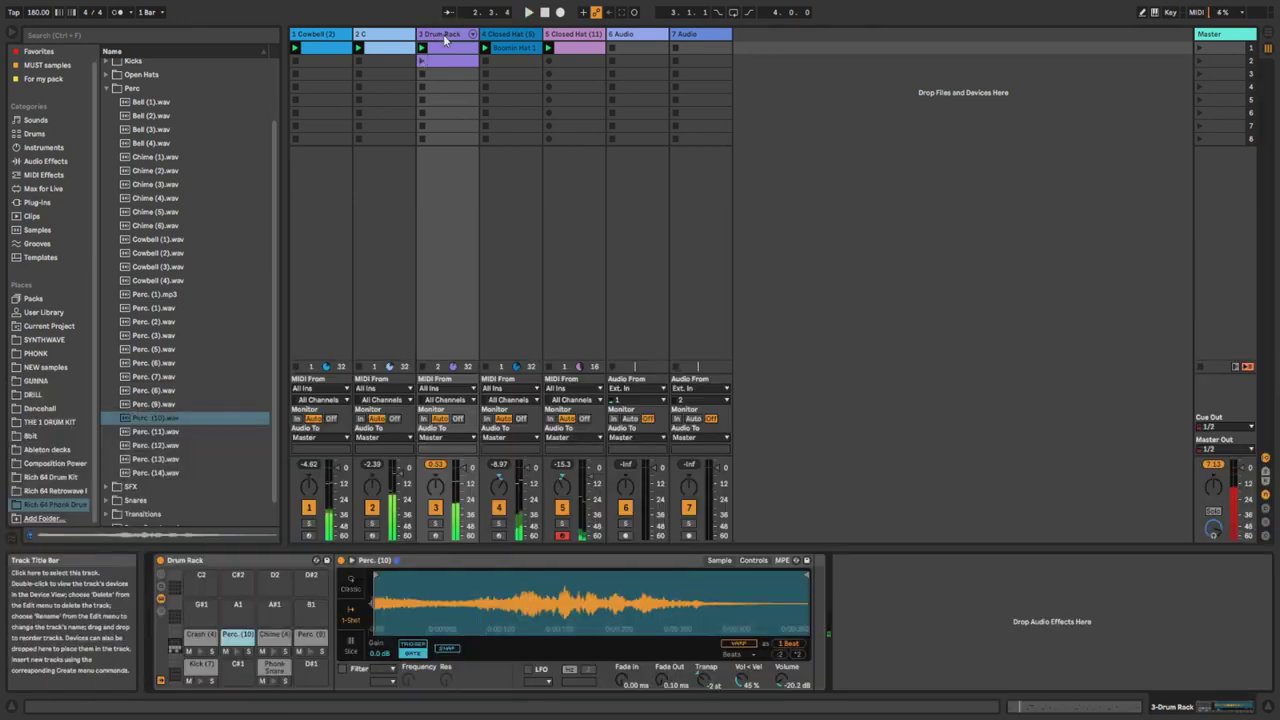
{"action": "left_click", "coordinate": [311, 635]}
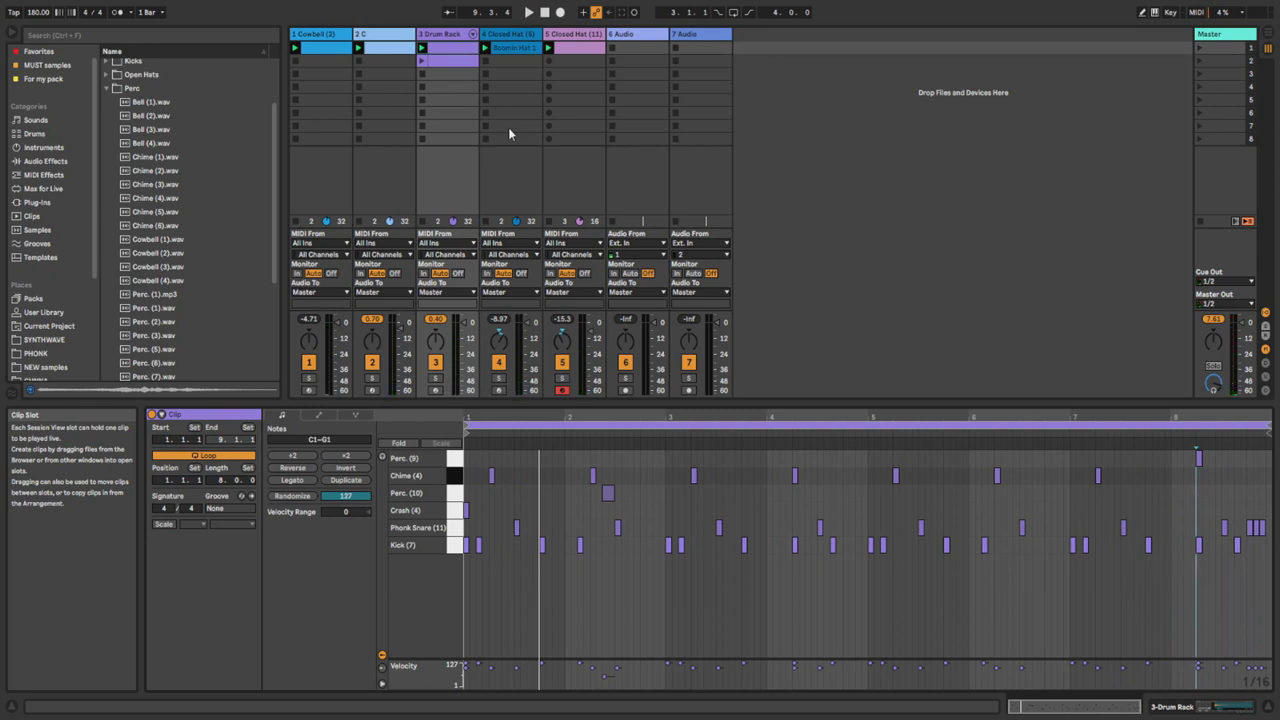
Audition Drum Loop (6), (9) and (1) from the Drum Loops folder and place Drum Loop (1).wav in track 6's first clip slot.
{"action": "scroll", "coordinate": [142, 165], "scroll_direction": "up", "scroll_amount": 3}
{"action": "left_click", "coordinate": [107, 161]}
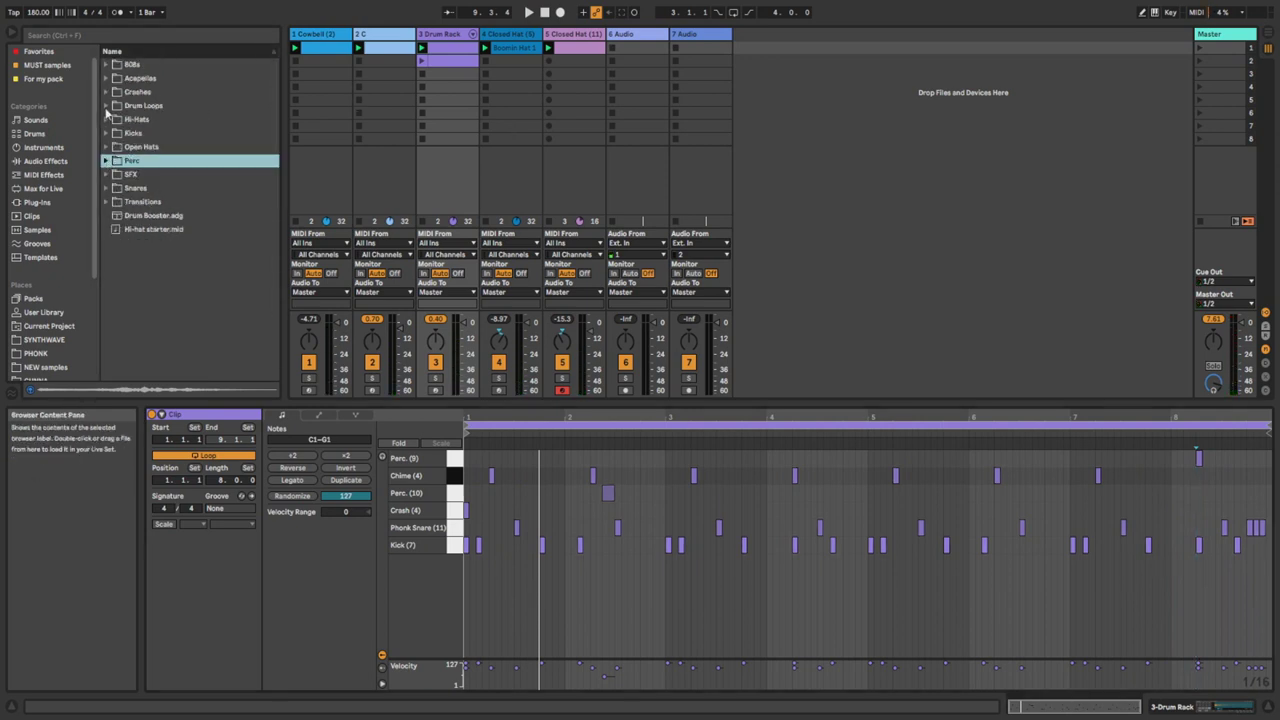
{"action": "left_click", "coordinate": [106, 106]}
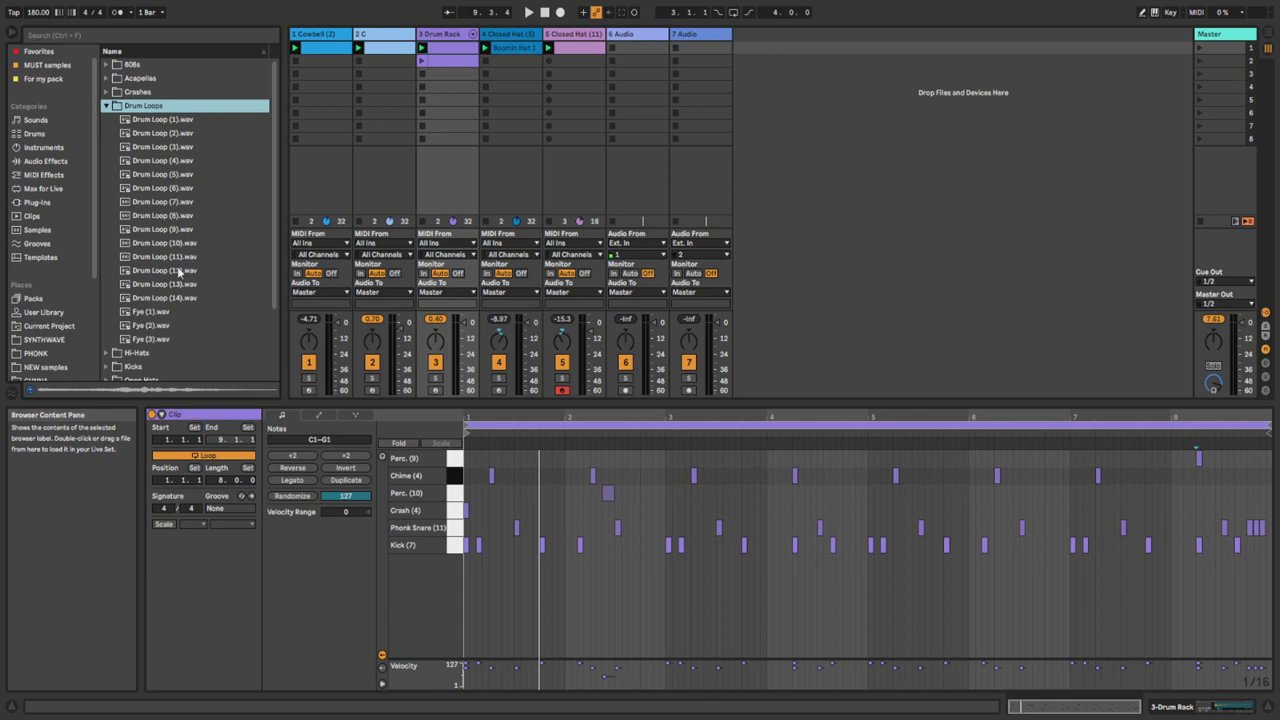
{"action": "double_click", "coordinate": [448, 34]}
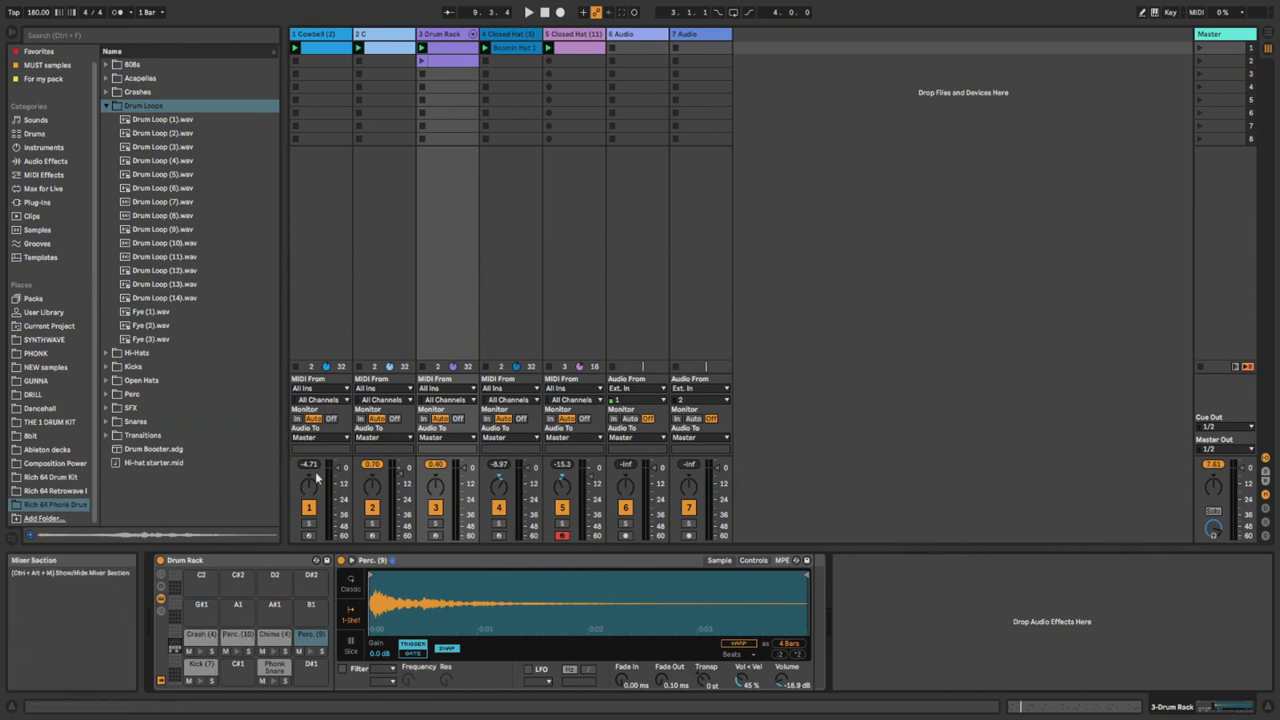
{"action": "left_click", "coordinate": [168, 191]}
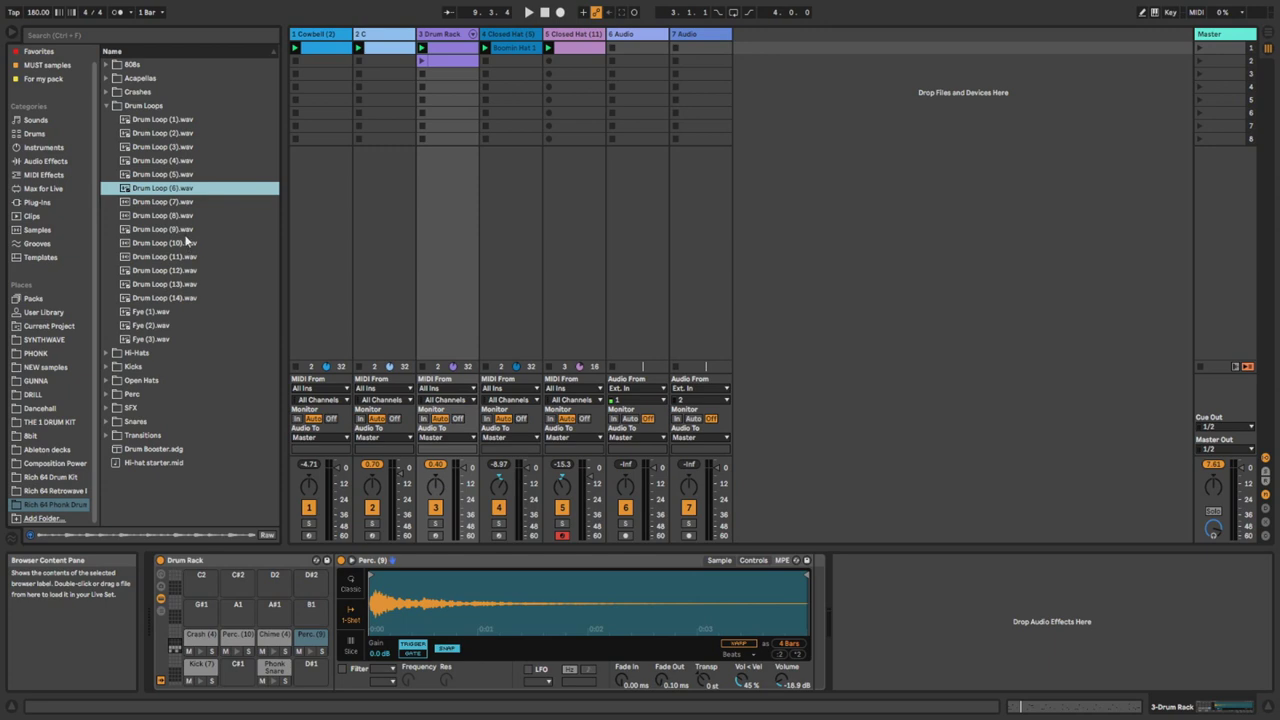
{"action": "left_click", "coordinate": [185, 234]}
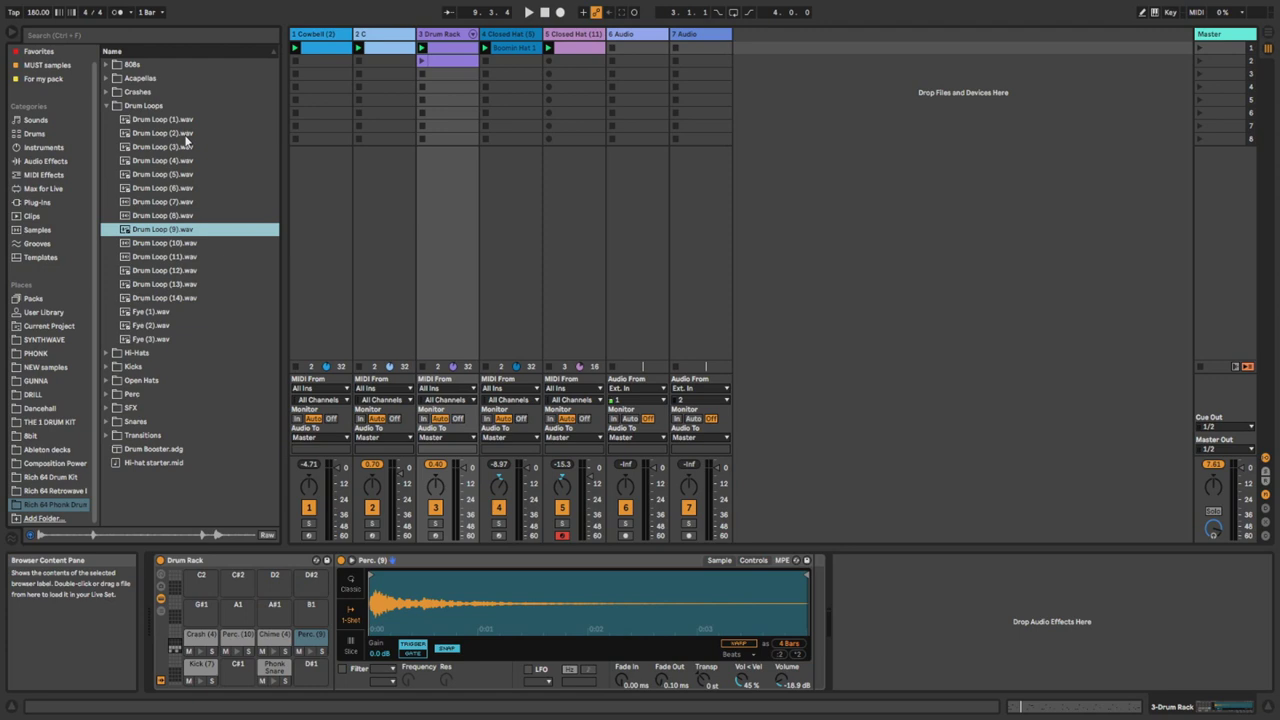
{"action": "left_click", "coordinate": [170, 121]}
{"action": "left_click_drag", "start_coordinate": [172, 120], "coordinate": [645, 46]}
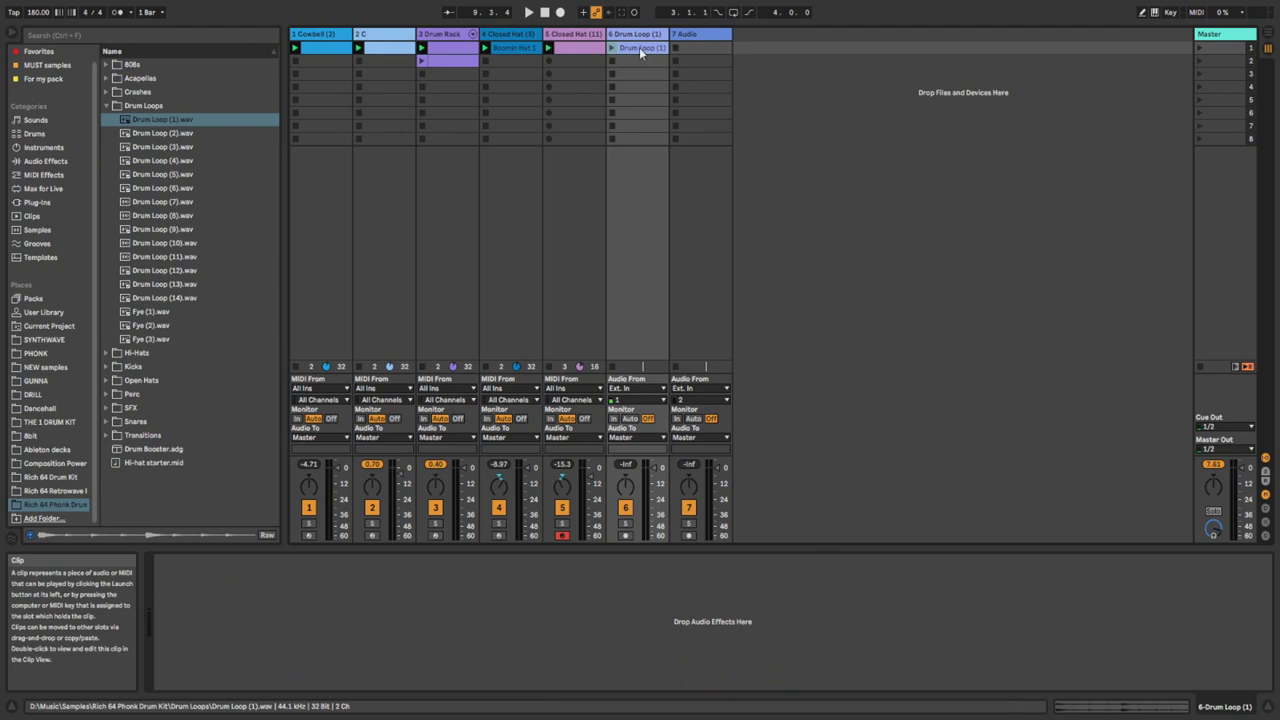
Add a warp marker at 1.3 in the Drum Loop (1) clip and play it with the beat.
{"action": "double_click", "coordinate": [639, 47]}
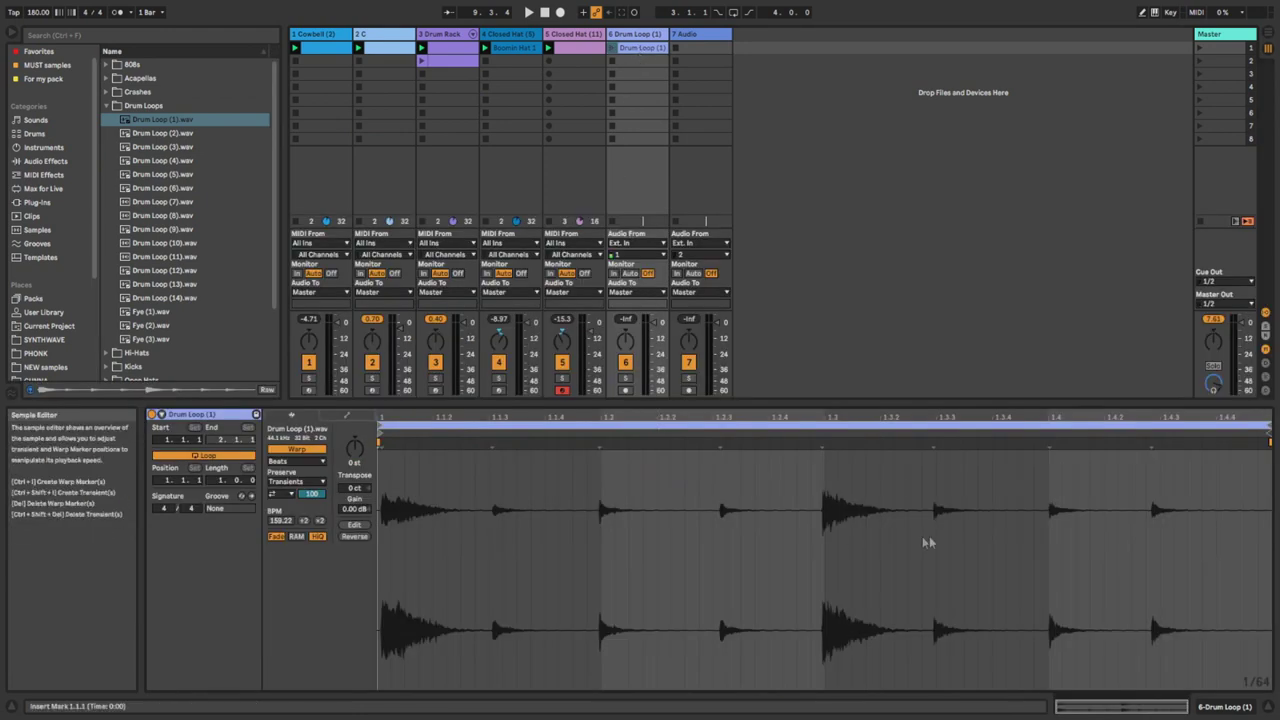
{"action": "double_click", "coordinate": [824, 448]}
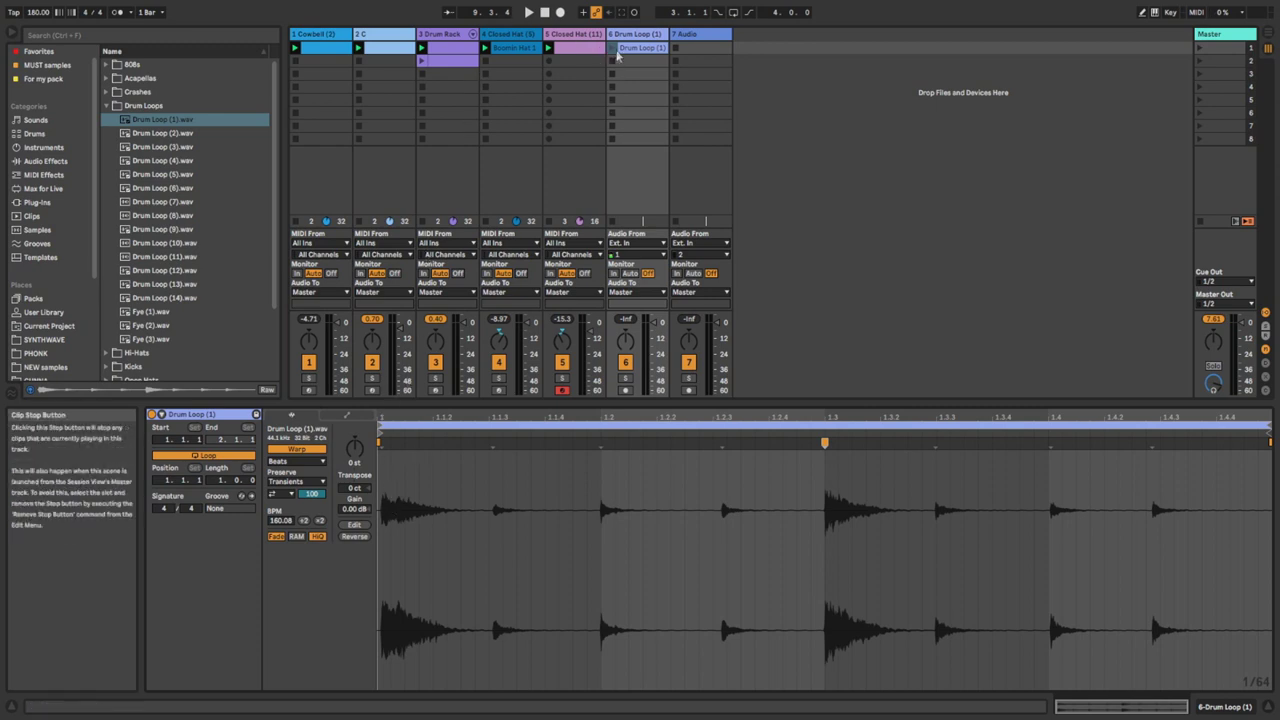
{"action": "key", "text": "space"}
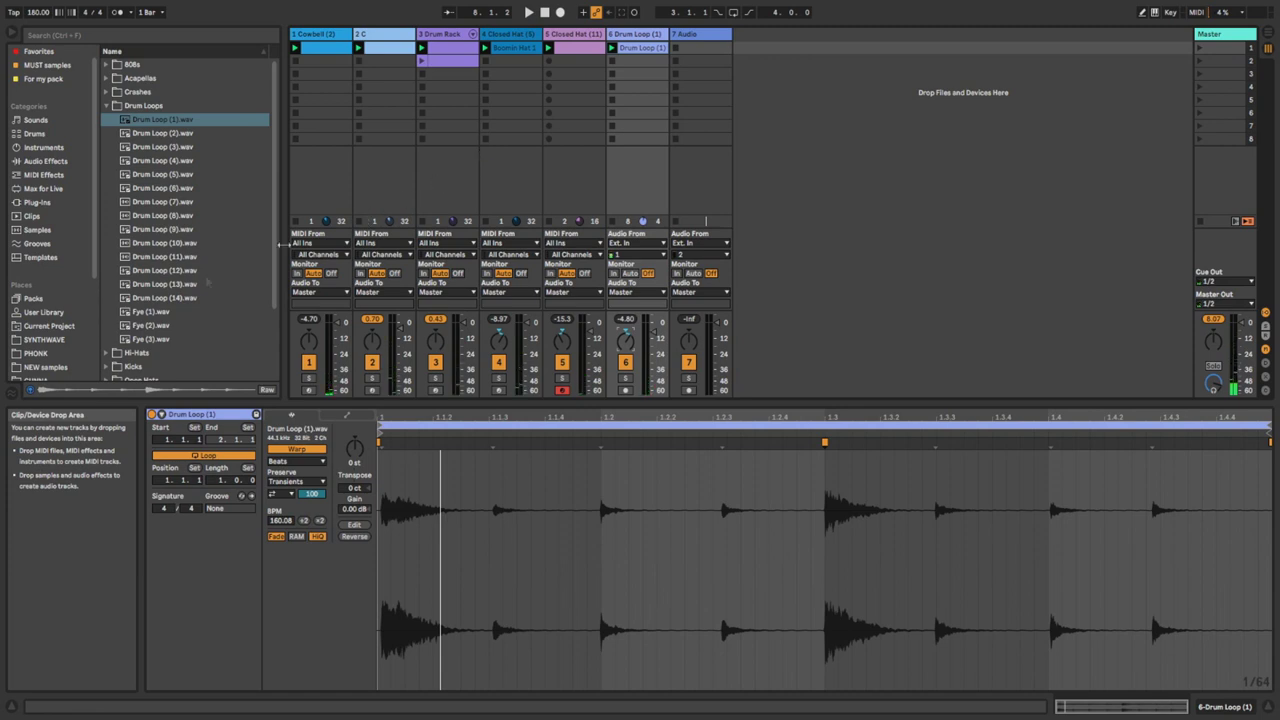
Place Fye (1).wav in track 7's first clip slot, solo the track and launch the clip.
{"action": "left_click", "coordinate": [152, 313]}
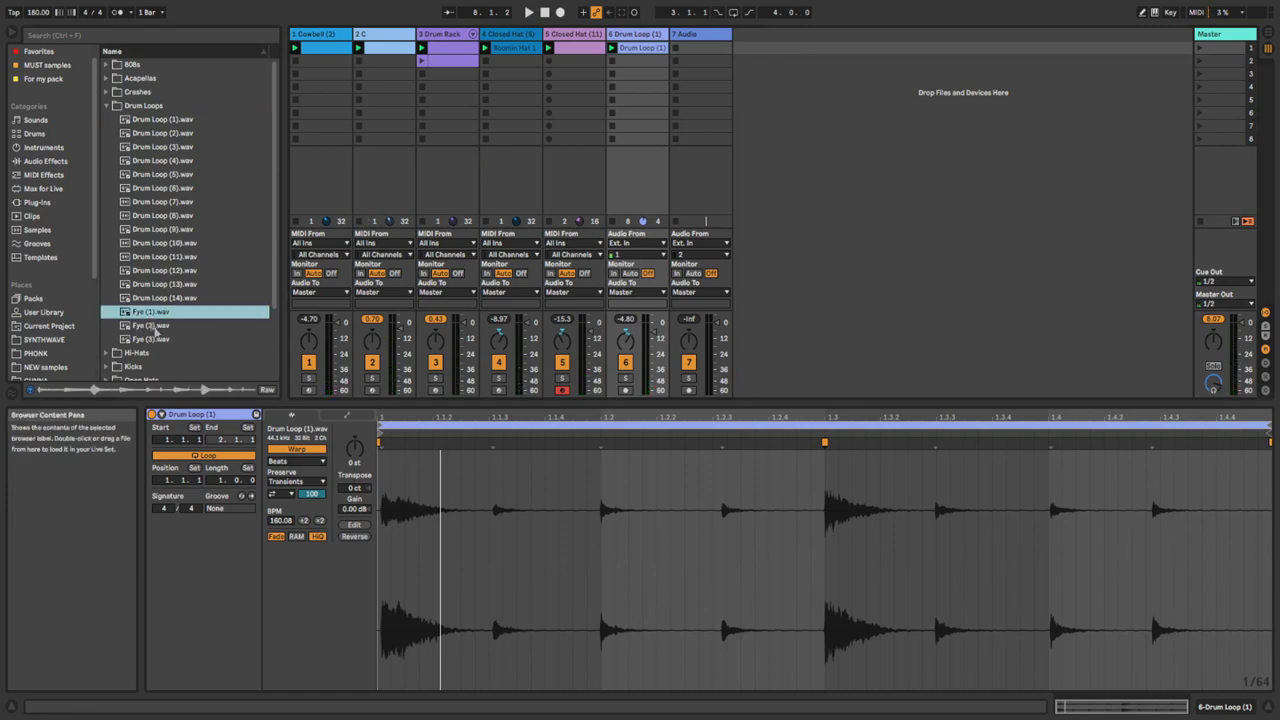
{"action": "left_click_drag", "start_coordinate": [150, 318], "coordinate": [699, 51]}
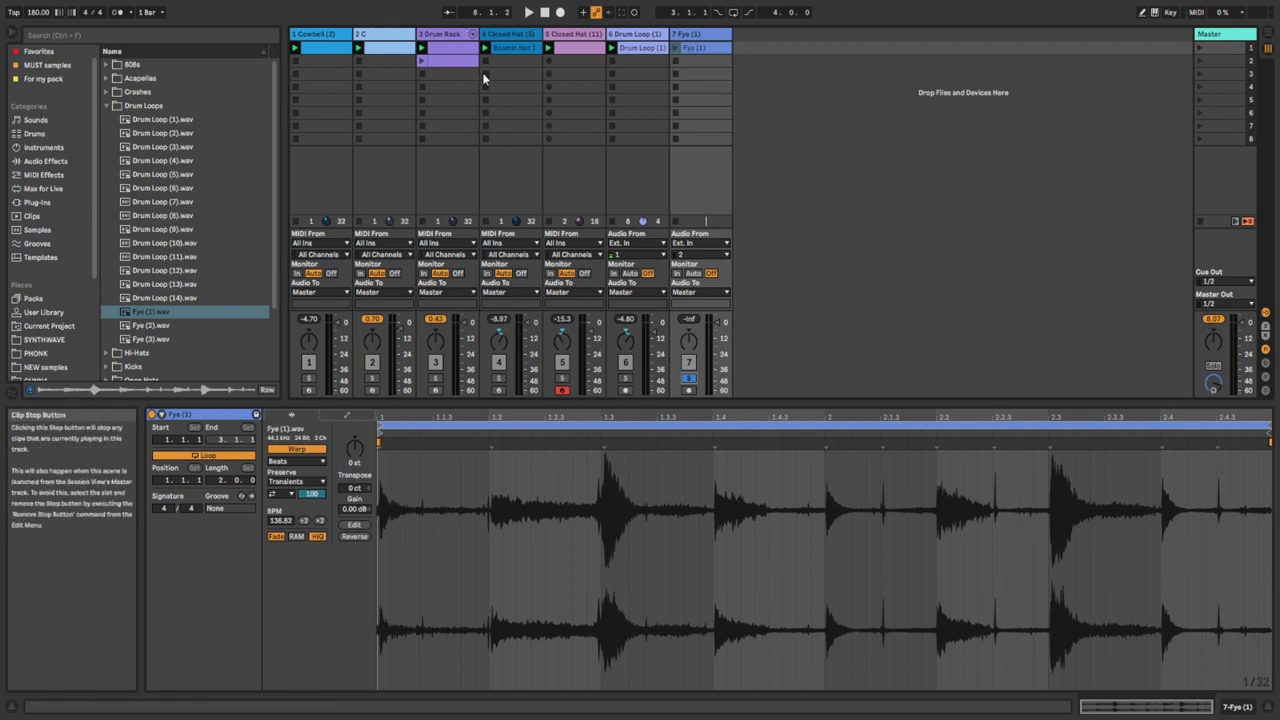
{"action": "left_click", "coordinate": [690, 379]}
{"action": "left_click", "coordinate": [690, 363]}
{"action": "left_click", "coordinate": [676, 48]}
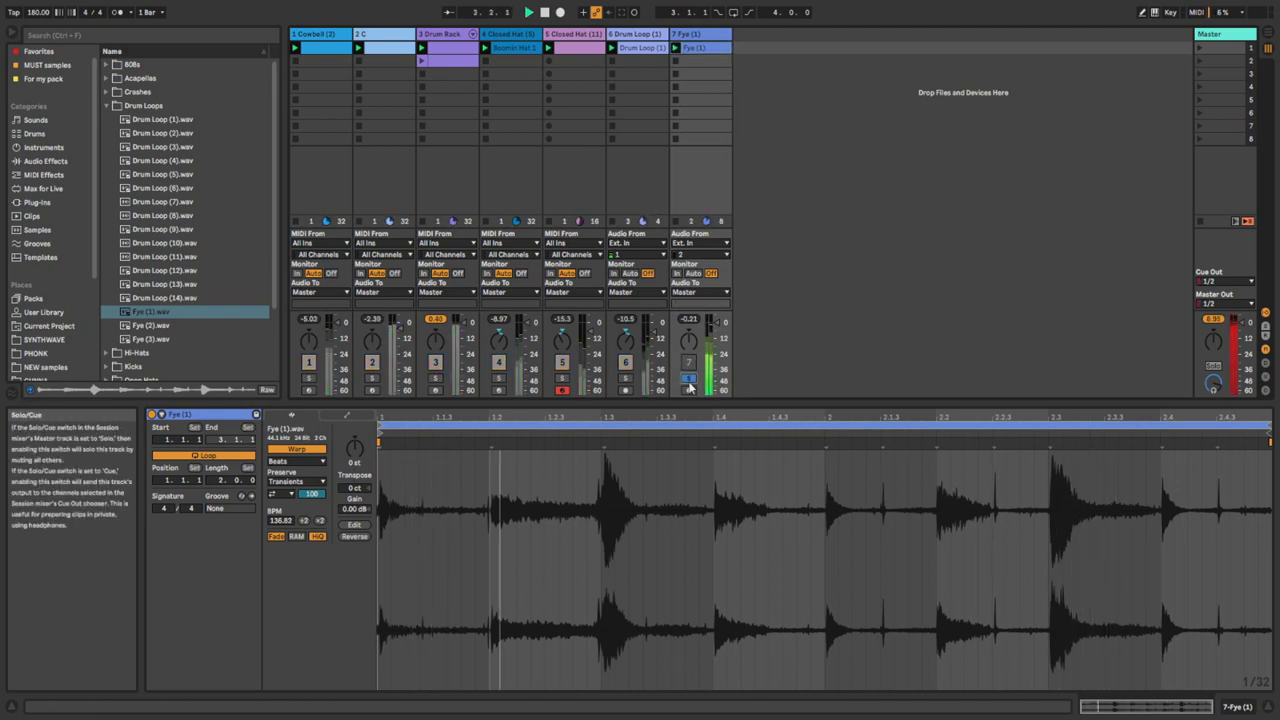
Unsolo and reactivate track 7, stop its Fye (1) clip, and play the beat with the Cowbell (2) clip open.
{"action": "left_click", "coordinate": [690, 379]}
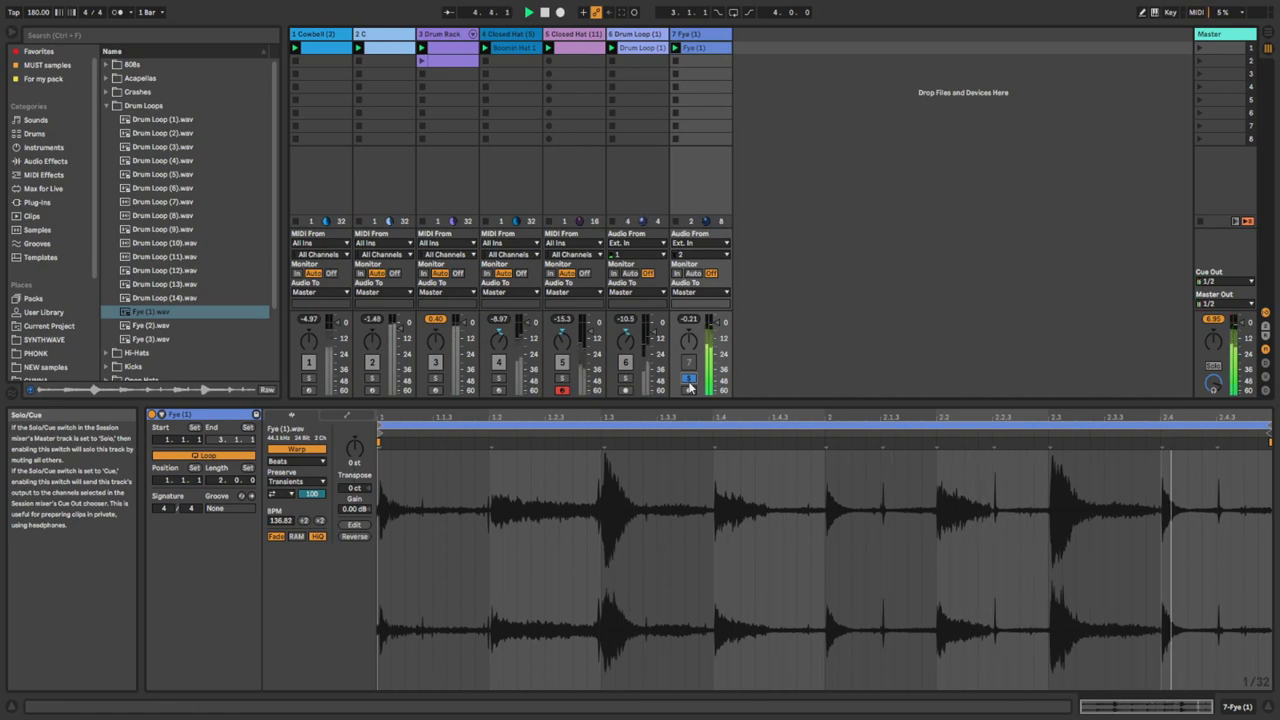
{"action": "left_click", "coordinate": [689, 379]}
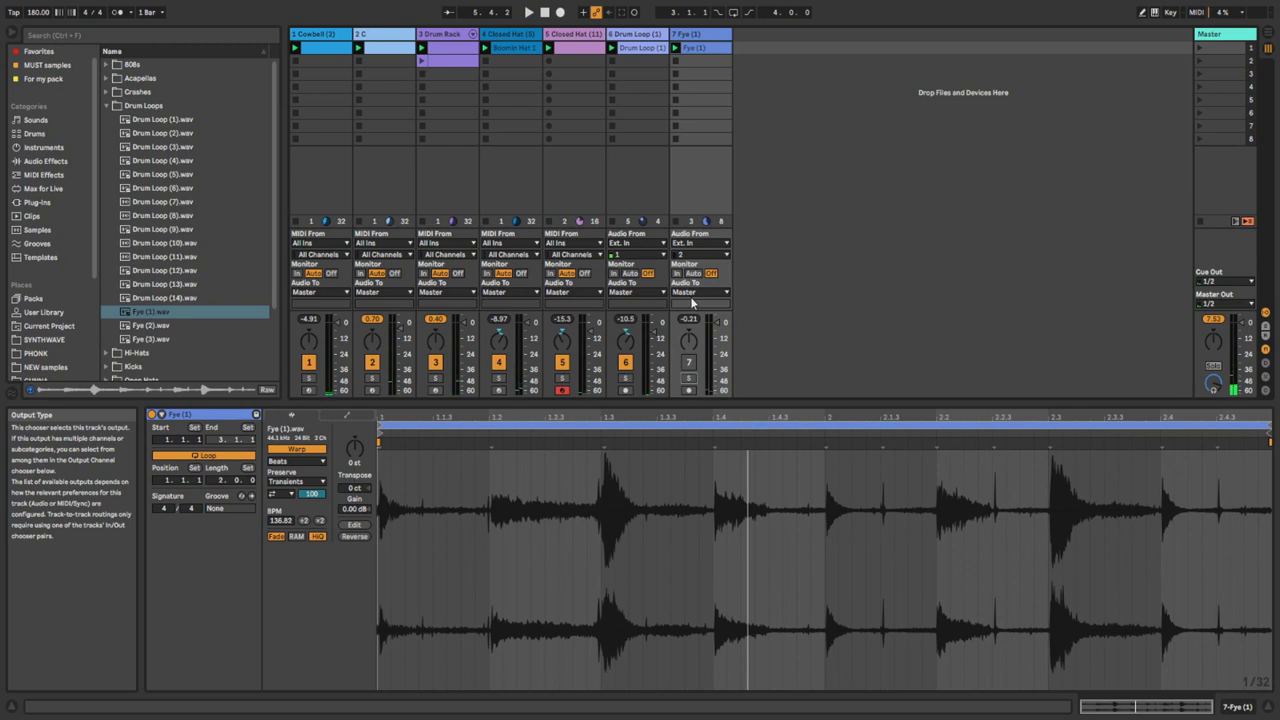
{"action": "left_click", "coordinate": [689, 361]}
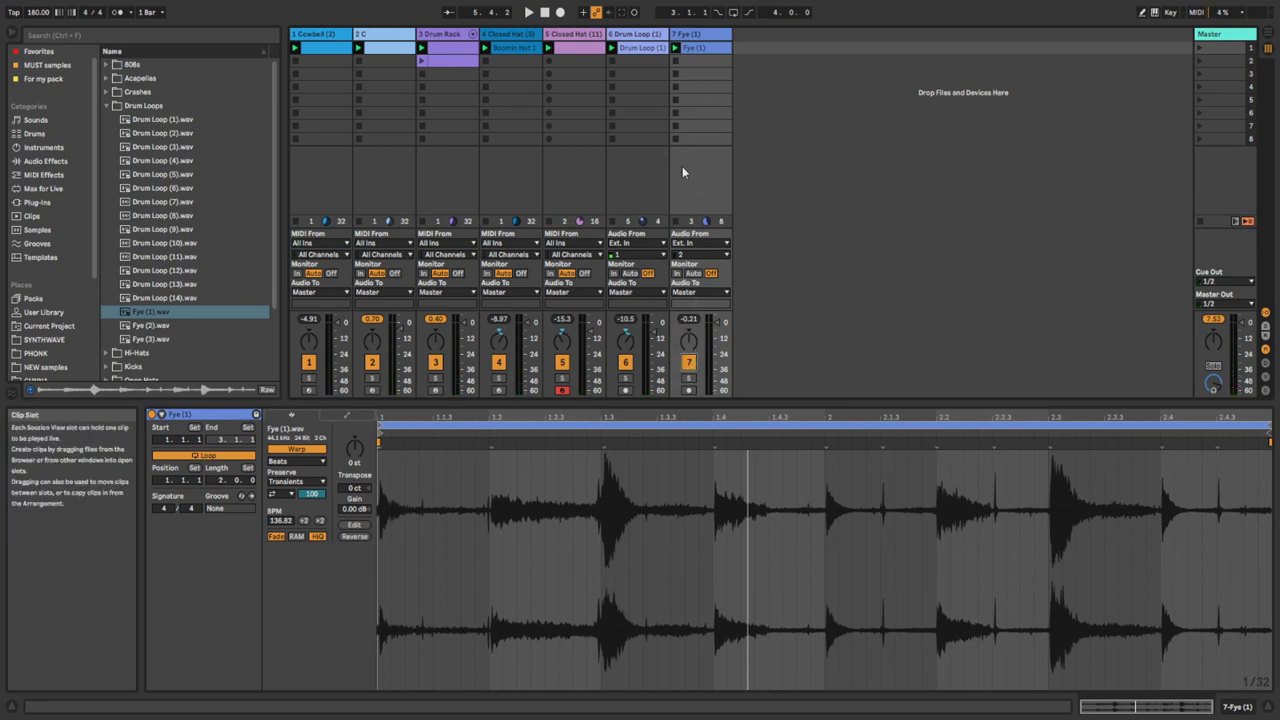
{"action": "left_click", "coordinate": [678, 224]}
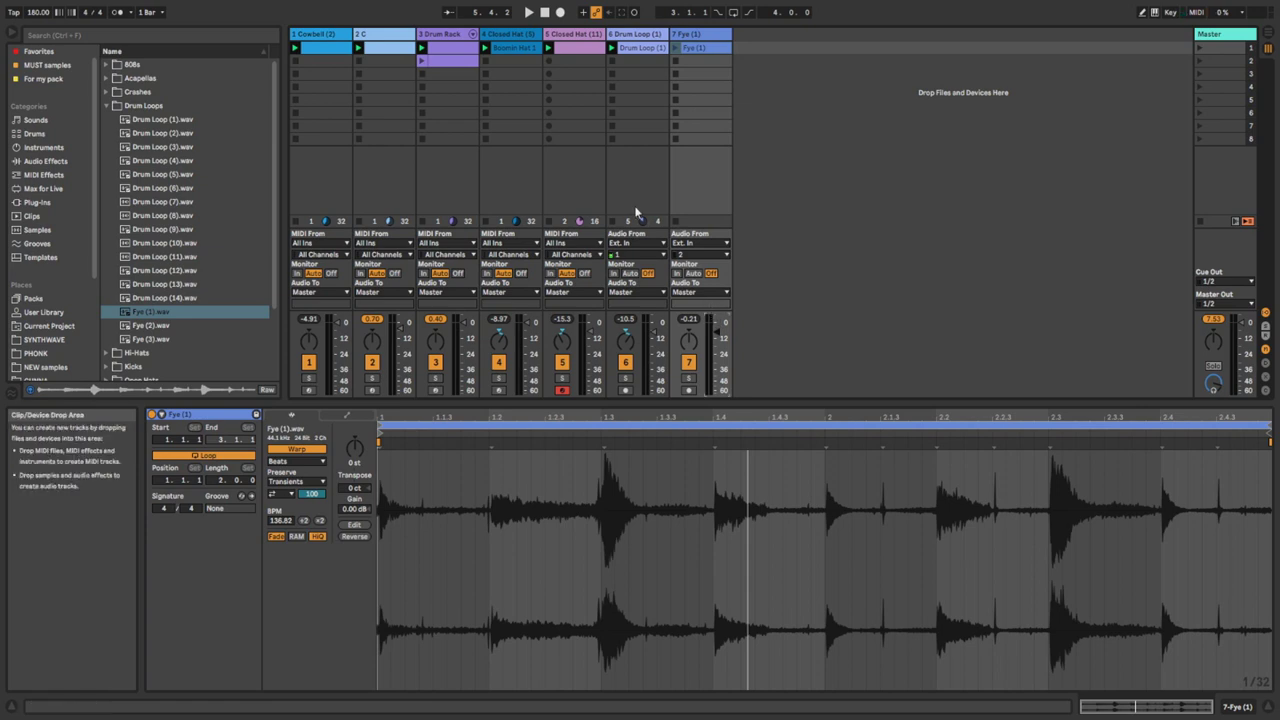
{"action": "key", "text": "space"}
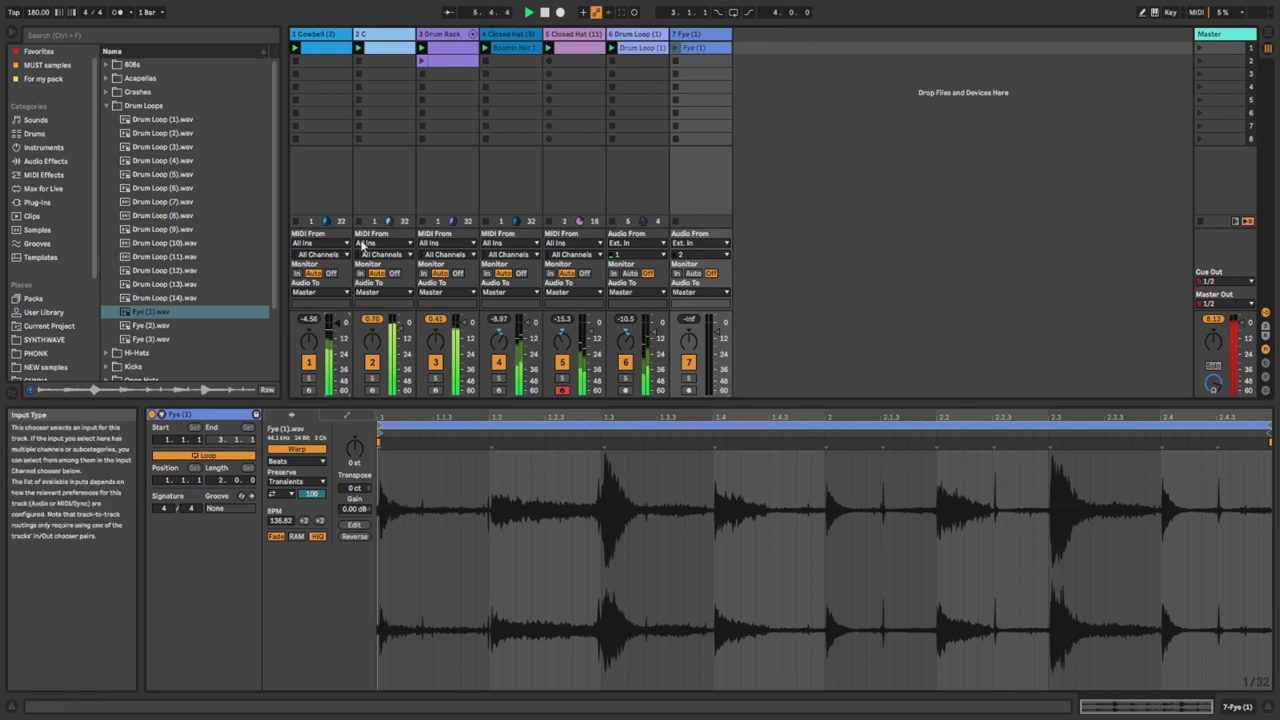
{"action": "left_click", "coordinate": [316, 49]}
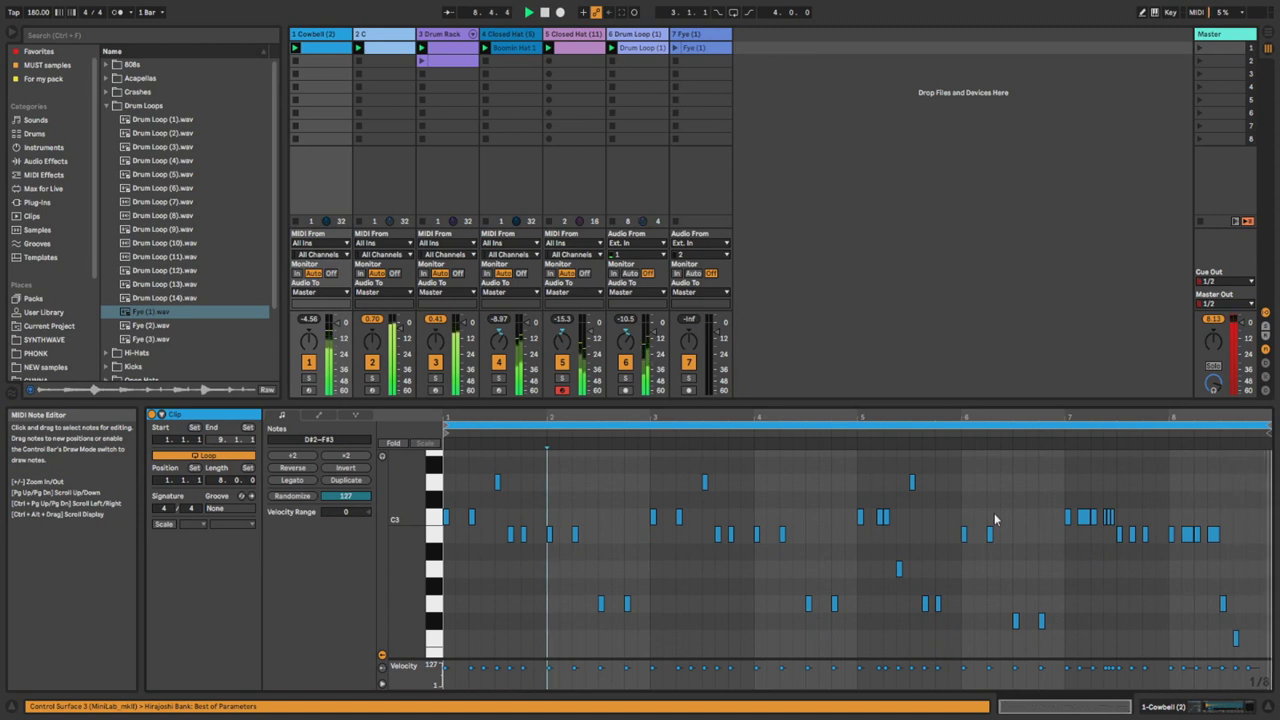
{"action": "right_click", "coordinate": [699, 35]}
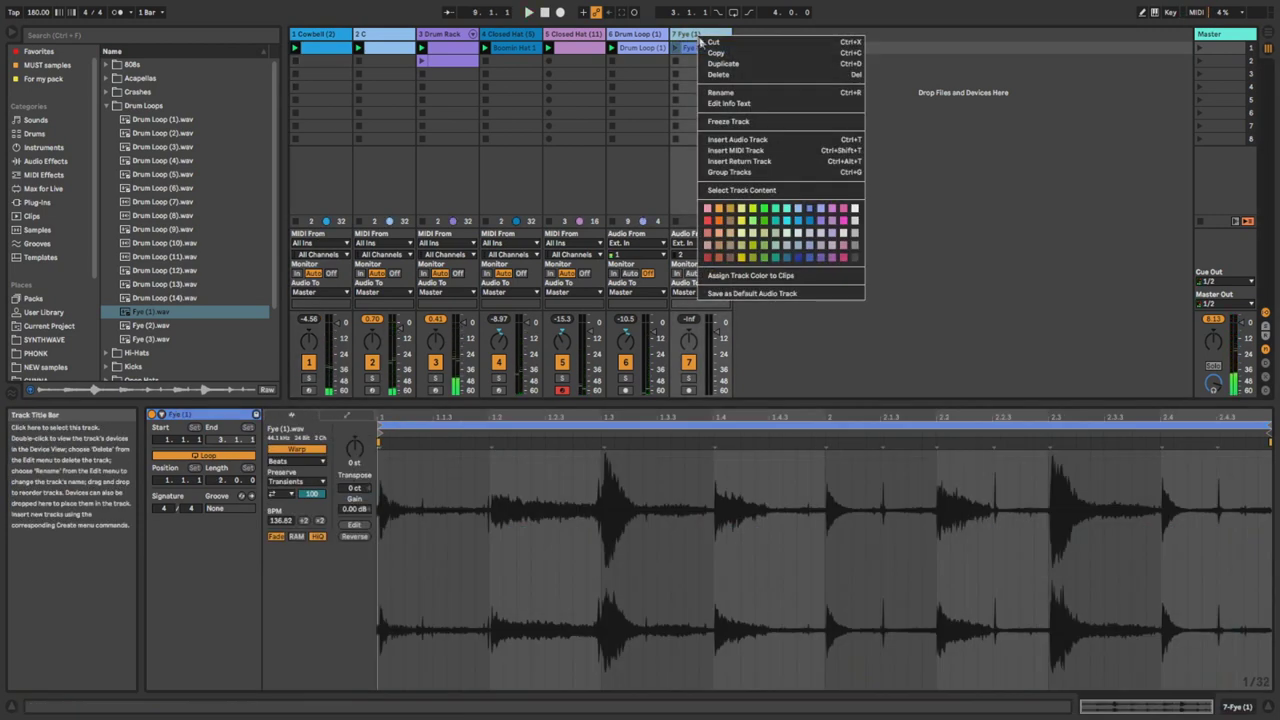
{"action": "left_click", "coordinate": [757, 152]}
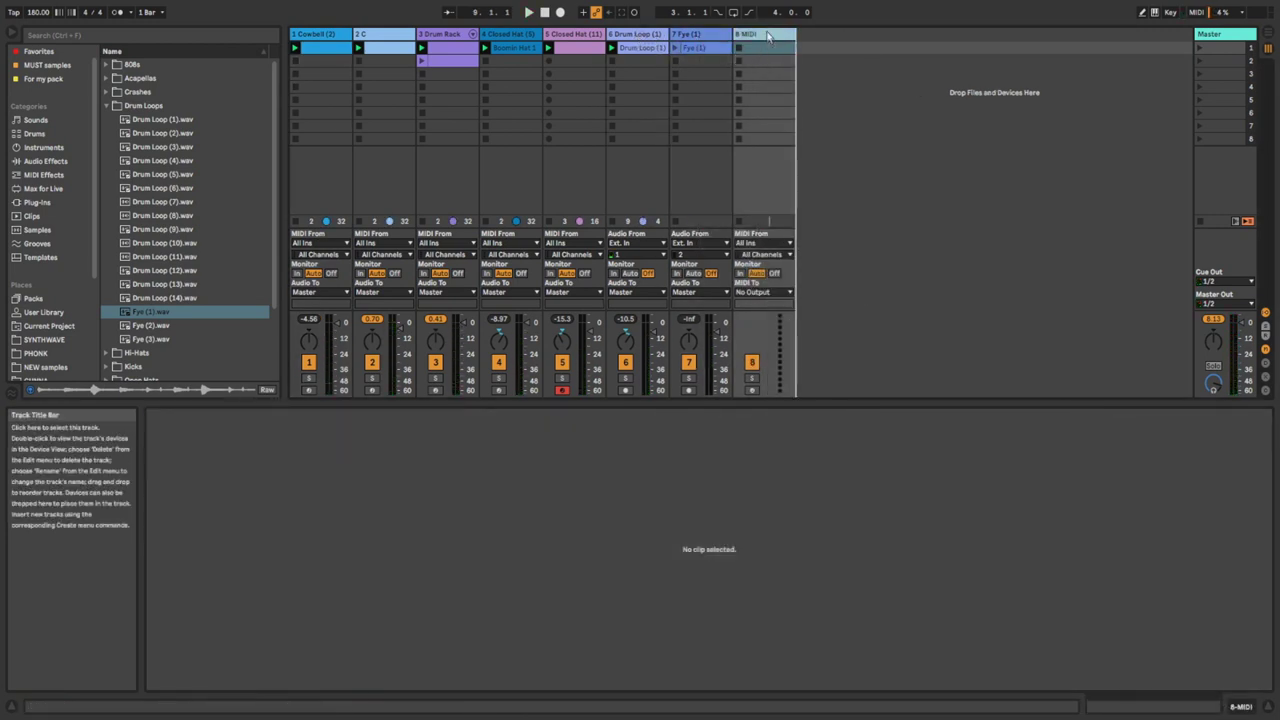
{"action": "key", "text": "ctrl+z"}
Insert an audio track directly after the Closed Hat (11) track.
{"action": "right_click", "coordinate": [628, 36]}
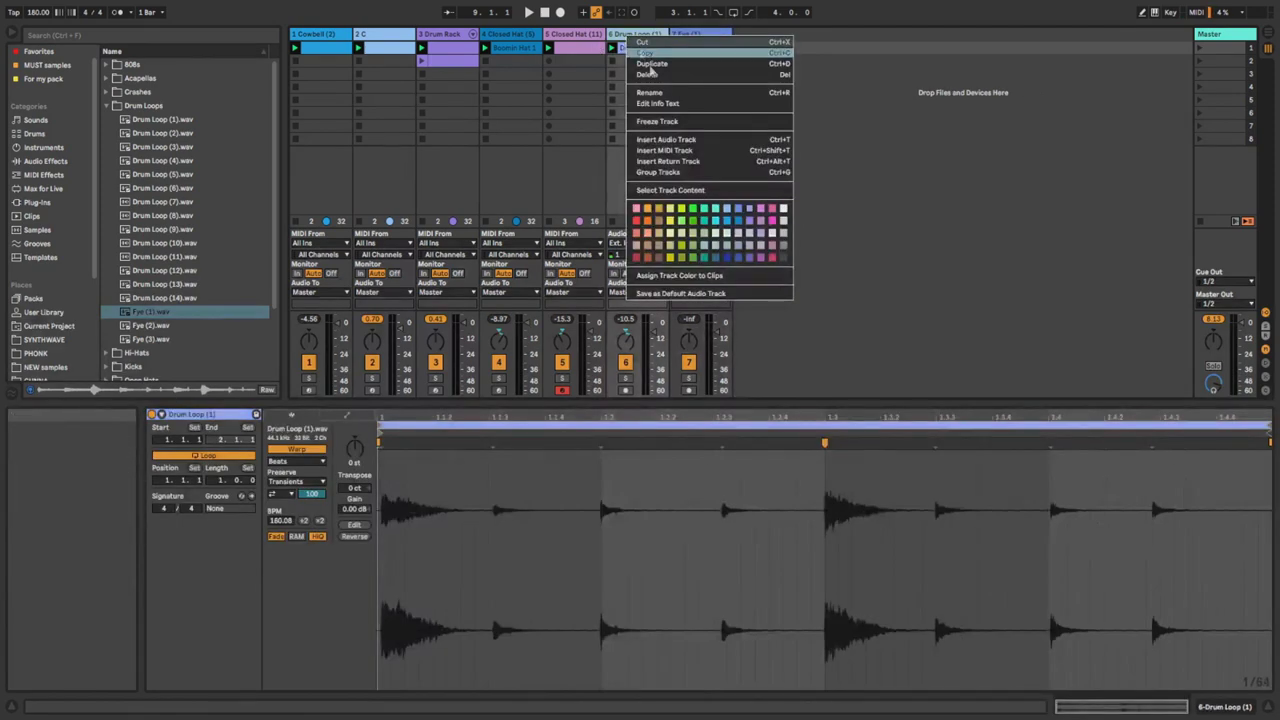
{"action": "right_click", "coordinate": [580, 37]}
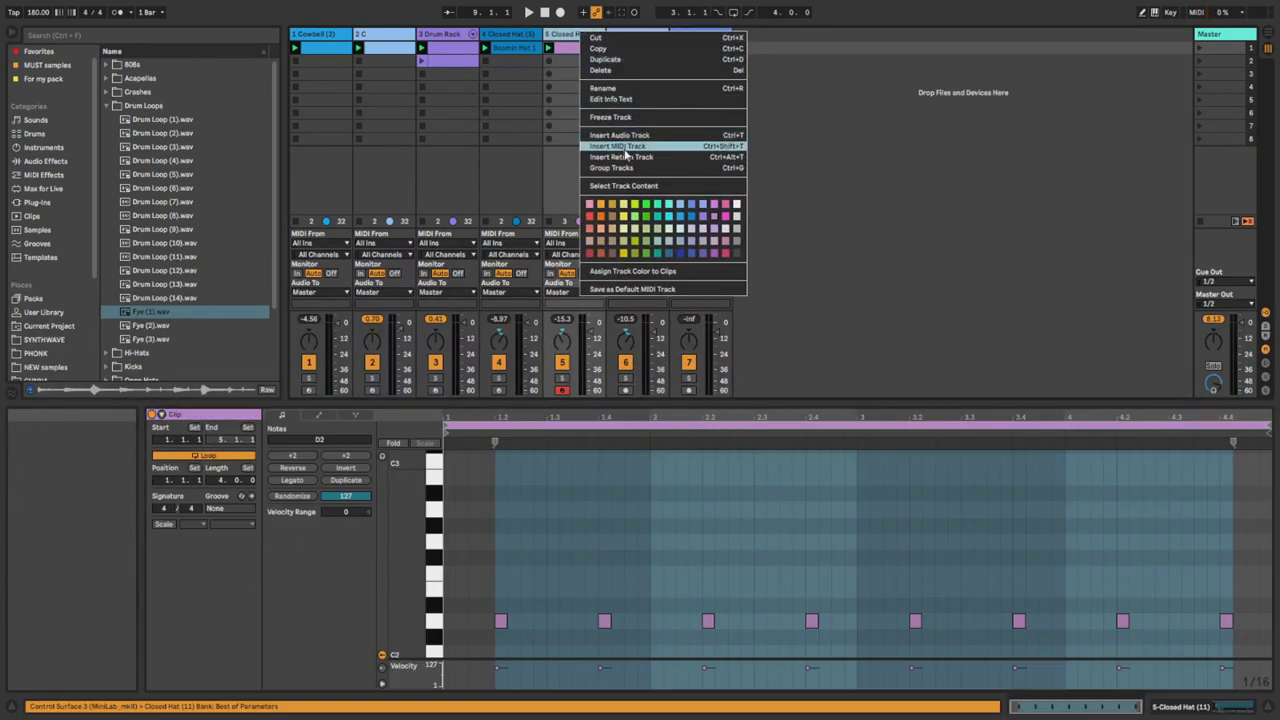
{"action": "left_click", "coordinate": [620, 135]}
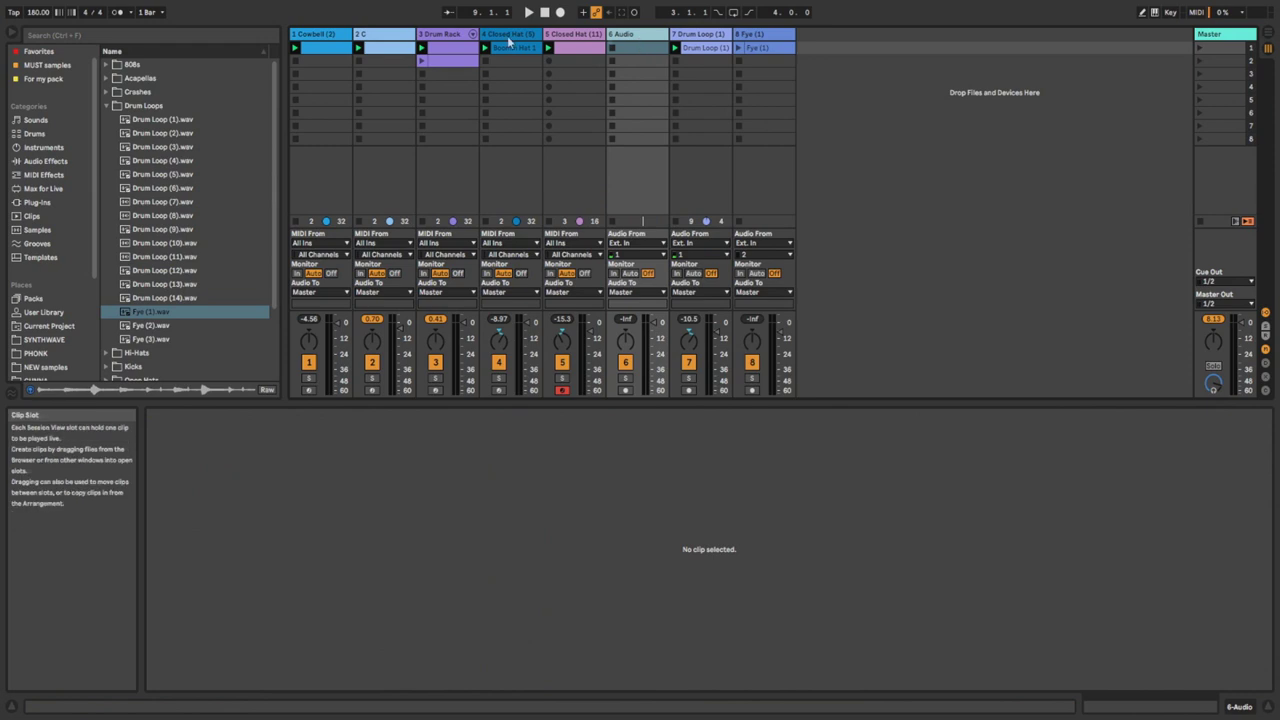
Audition several vocal samples in the Acapellas folder, from I love this sample.wav to Lil Woofy Wood - Lickin.wav.
{"action": "left_click", "coordinate": [111, 80]}
{"action": "scroll", "coordinate": [204, 190], "scroll_direction": "down", "scroll_amount": 3}
{"action": "scroll", "coordinate": [209, 250], "scroll_direction": "up", "scroll_amount": 3}
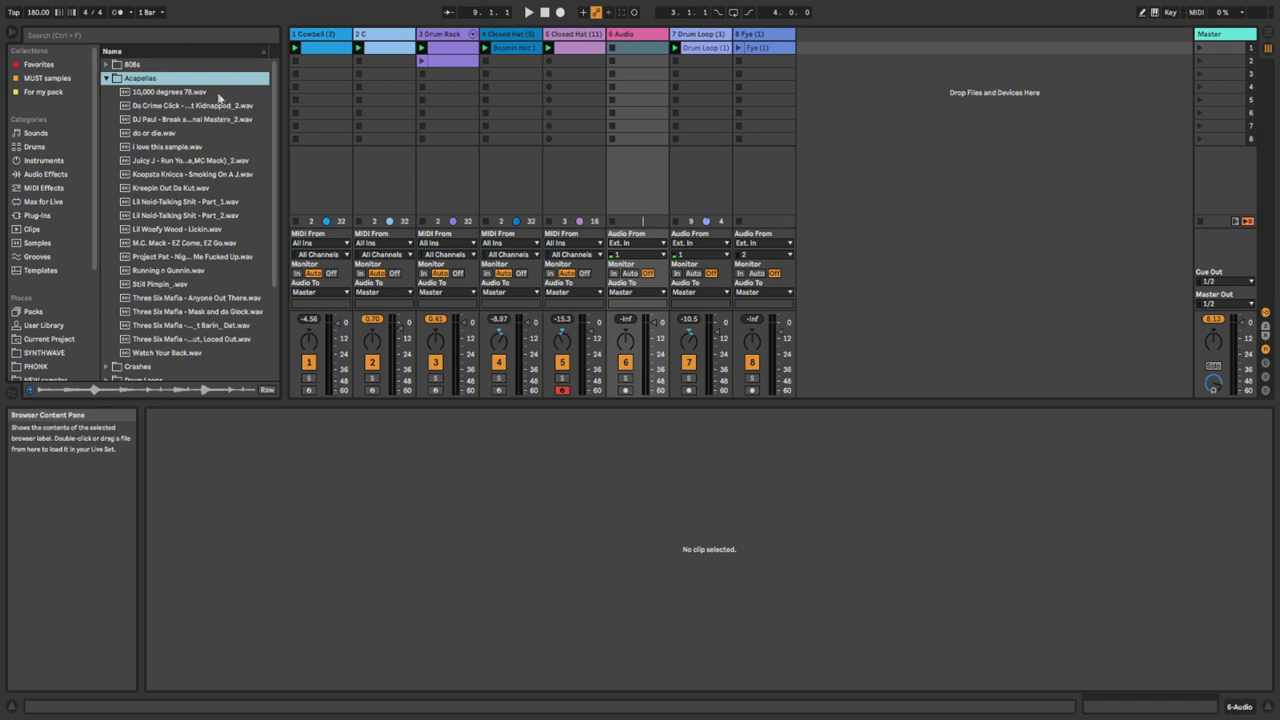
{"action": "left_click", "coordinate": [188, 150]}
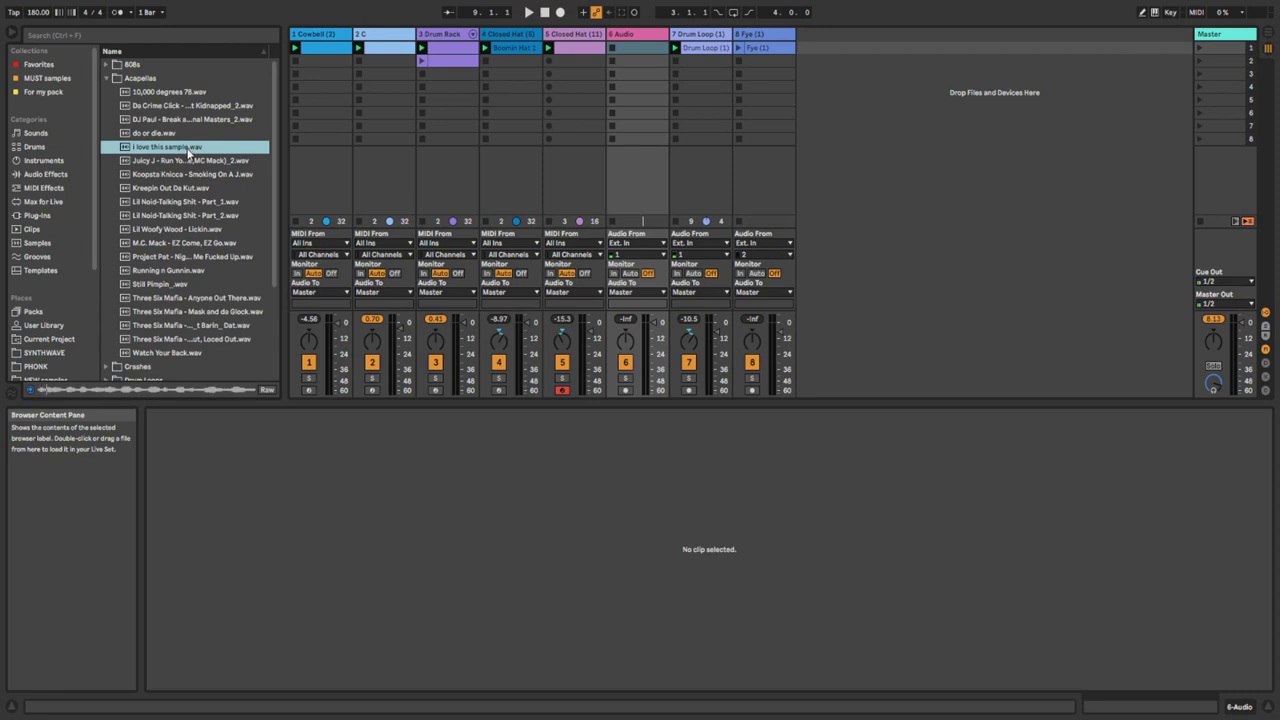
{"action": "left_click", "coordinate": [196, 174]}
{"action": "left_click", "coordinate": [165, 133]}
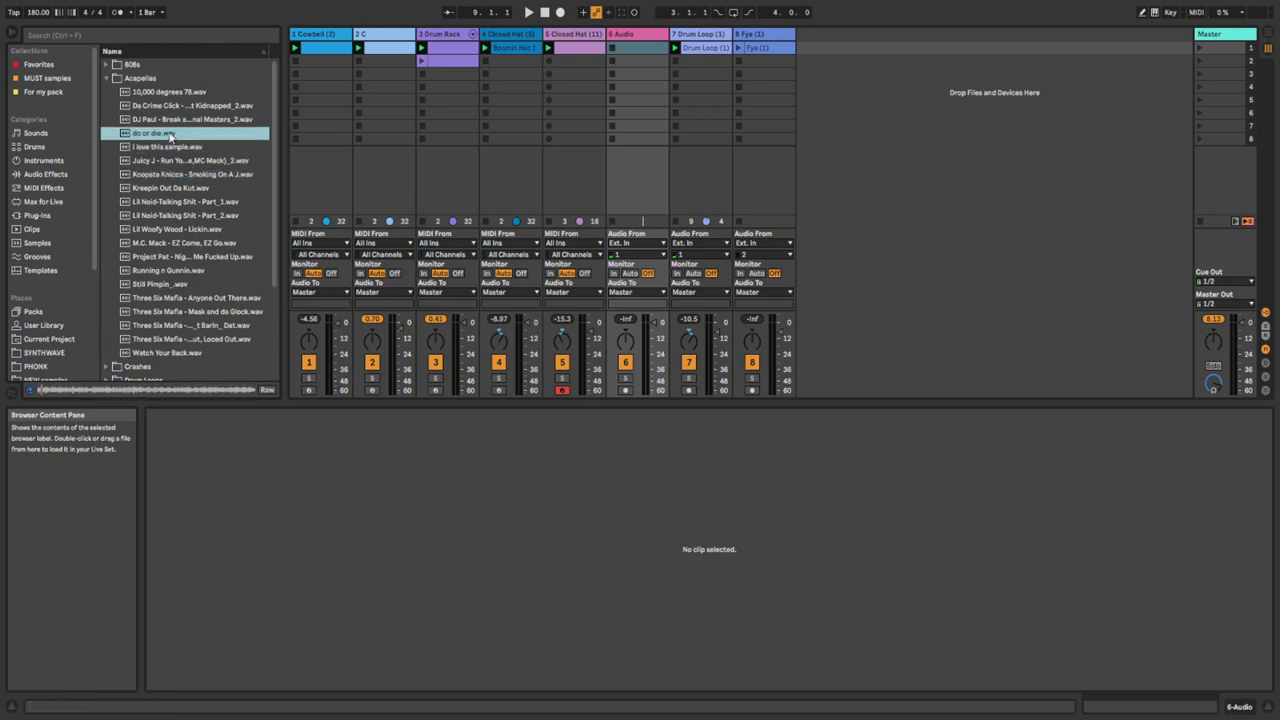
{"action": "left_click", "coordinate": [176, 120]}
{"action": "left_click", "coordinate": [183, 106]}
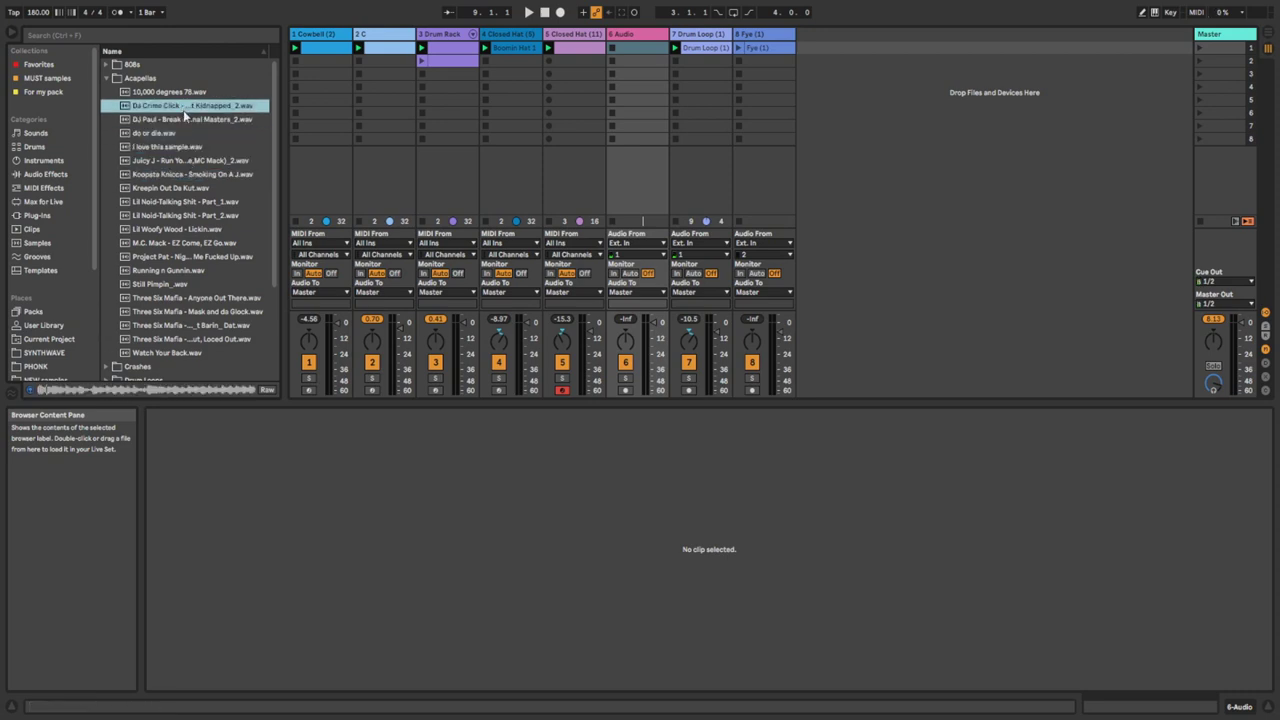
{"action": "left_click", "coordinate": [194, 175]}
{"action": "left_click", "coordinate": [197, 188]}
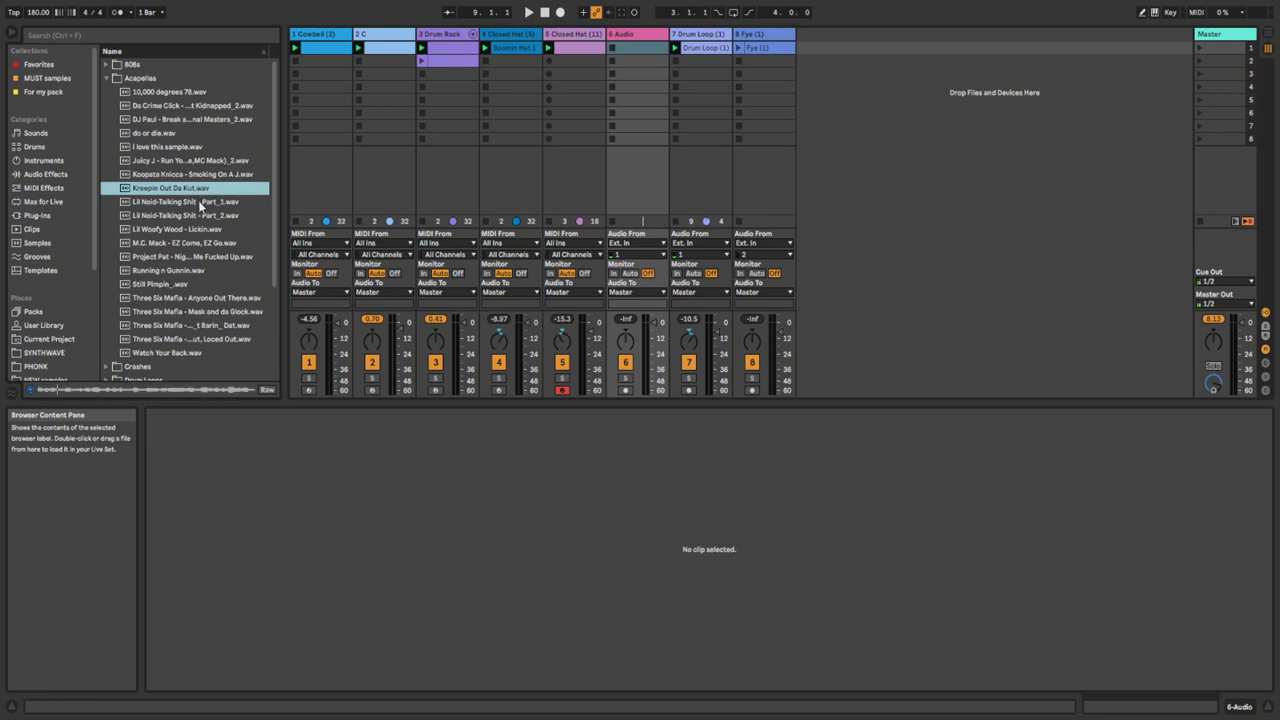
{"action": "left_click", "coordinate": [201, 202]}
{"action": "left_click", "coordinate": [210, 232]}
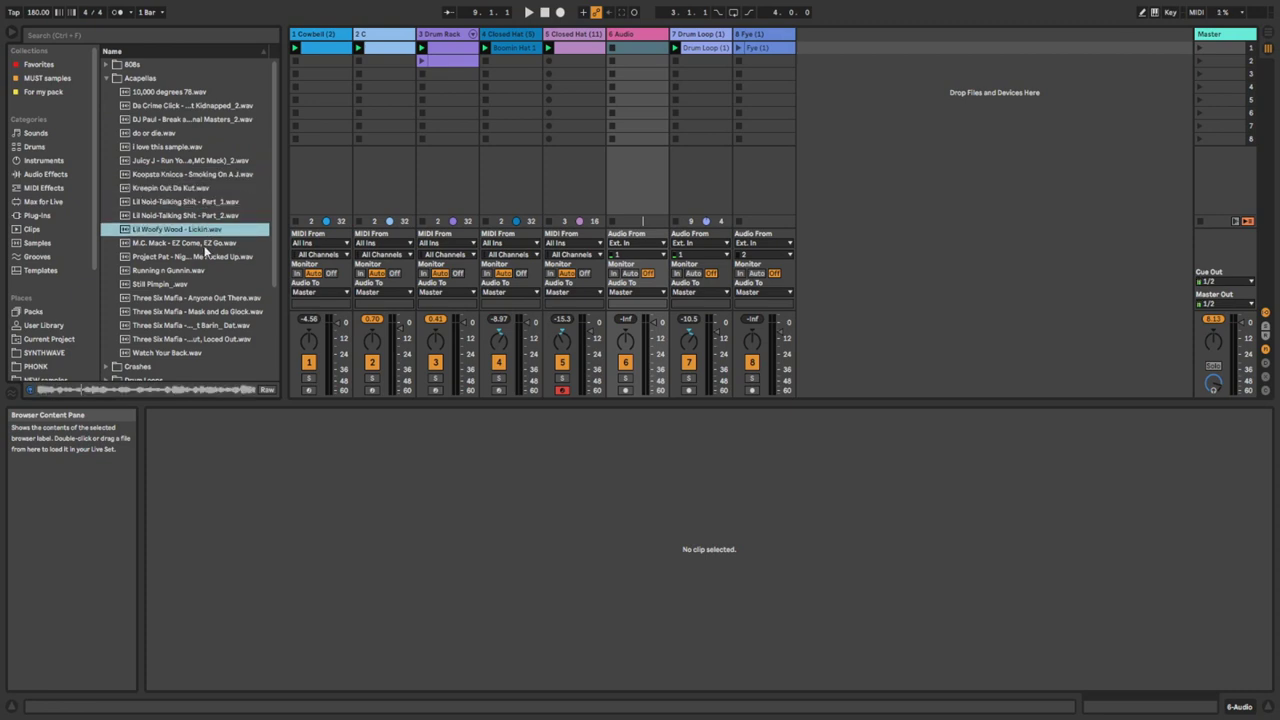
Place M.C. Mack - EZ Come, EZ Go.wav in the new audio track's first slot and play it with the beat.
{"action": "left_click", "coordinate": [205, 246]}
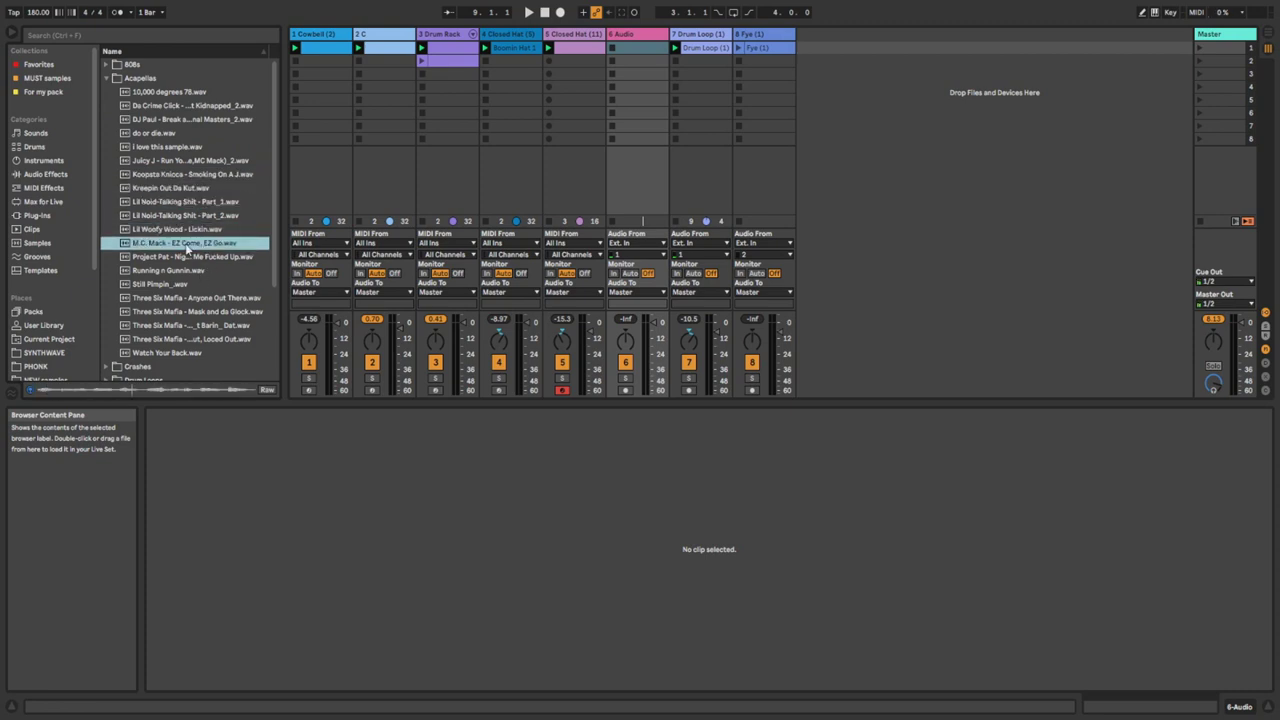
{"action": "left_click_drag", "start_coordinate": [365, 196], "coordinate": [613, 55]}
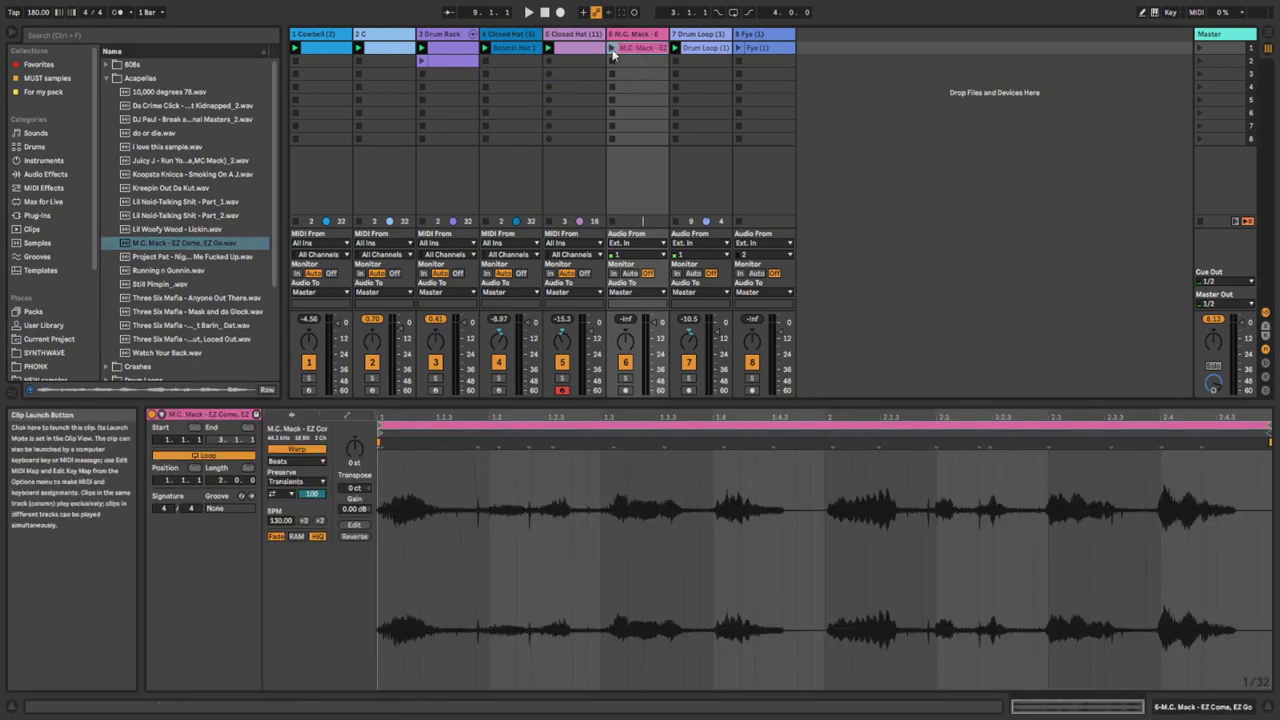
{"action": "left_click", "coordinate": [612, 50]}
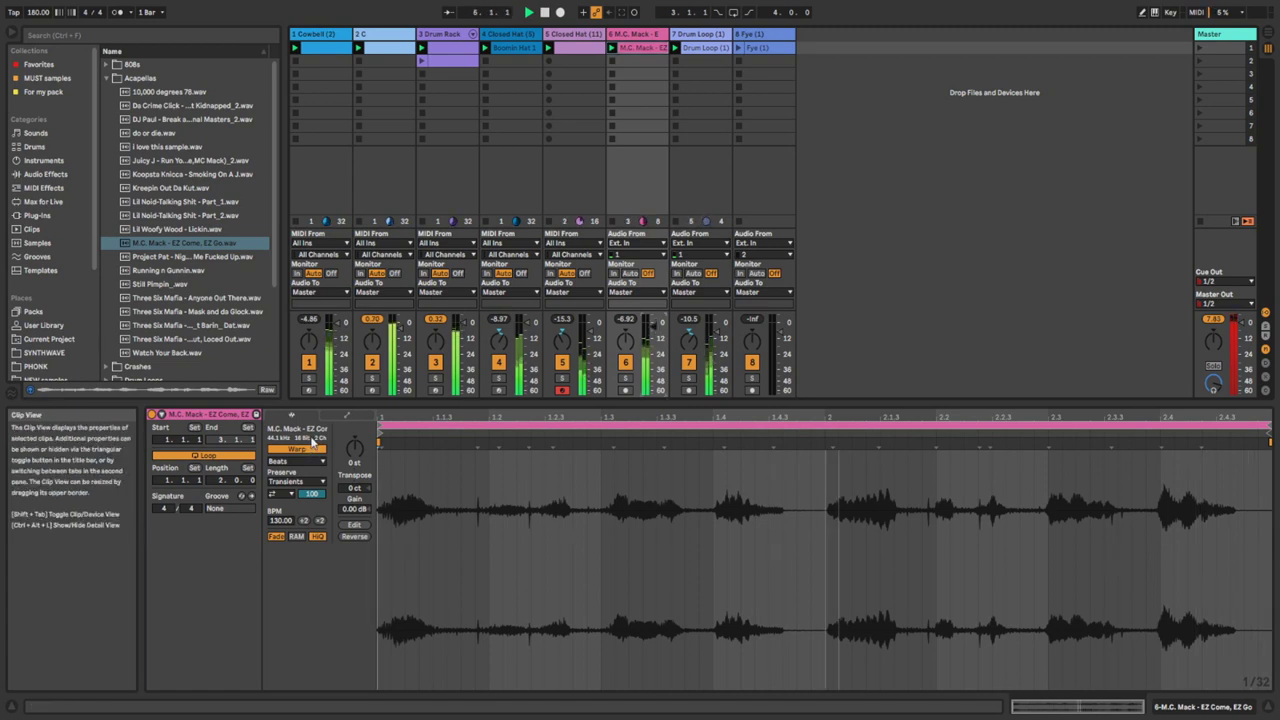
{"action": "key", "text": "space"}
Add an EQ Eight from the EQ & Filters effects to the M.C. Mack vocal track.
{"action": "double_click", "coordinate": [632, 36]}
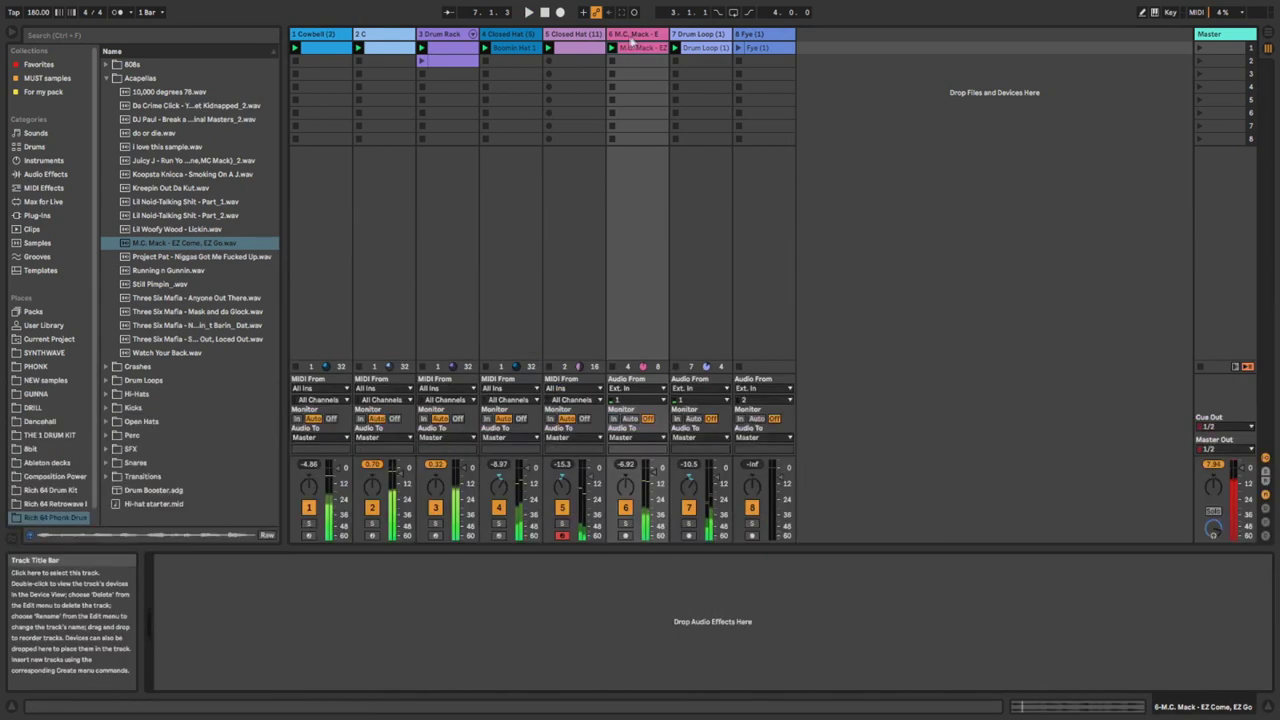
{"action": "left_click", "coordinate": [46, 176]}
{"action": "left_click", "coordinate": [107, 106]}
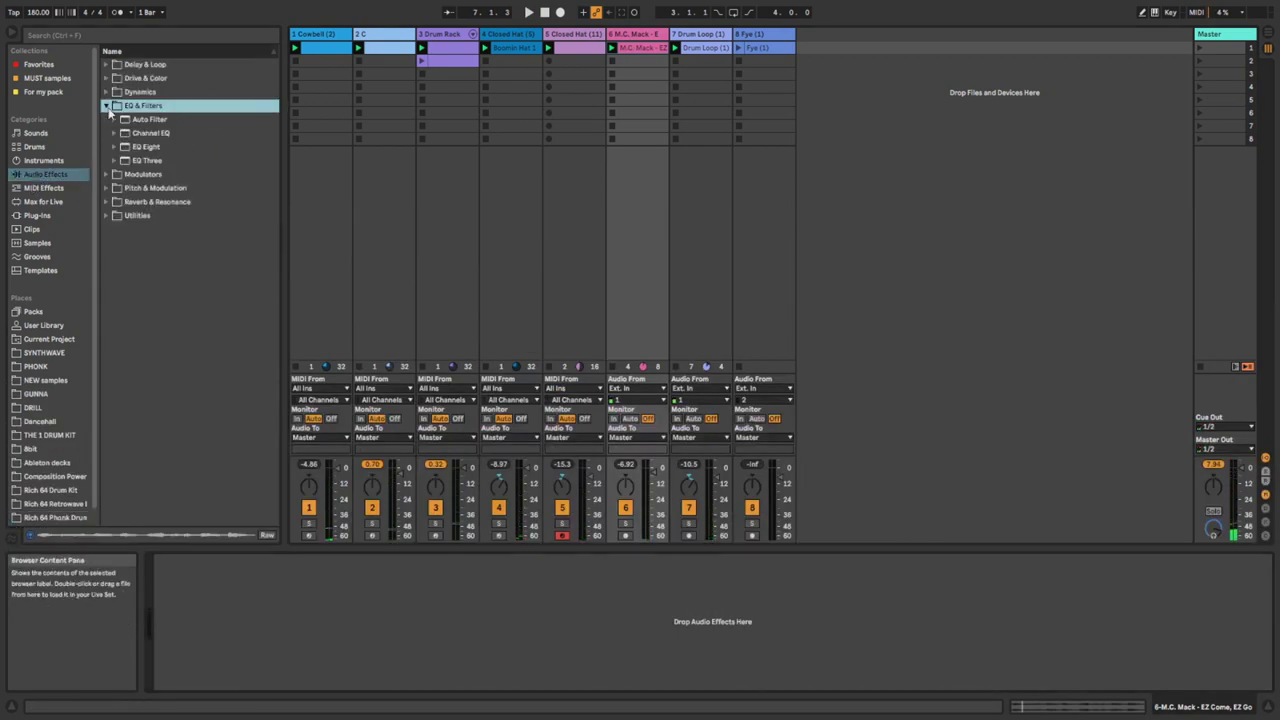
{"action": "left_click", "coordinate": [140, 147]}
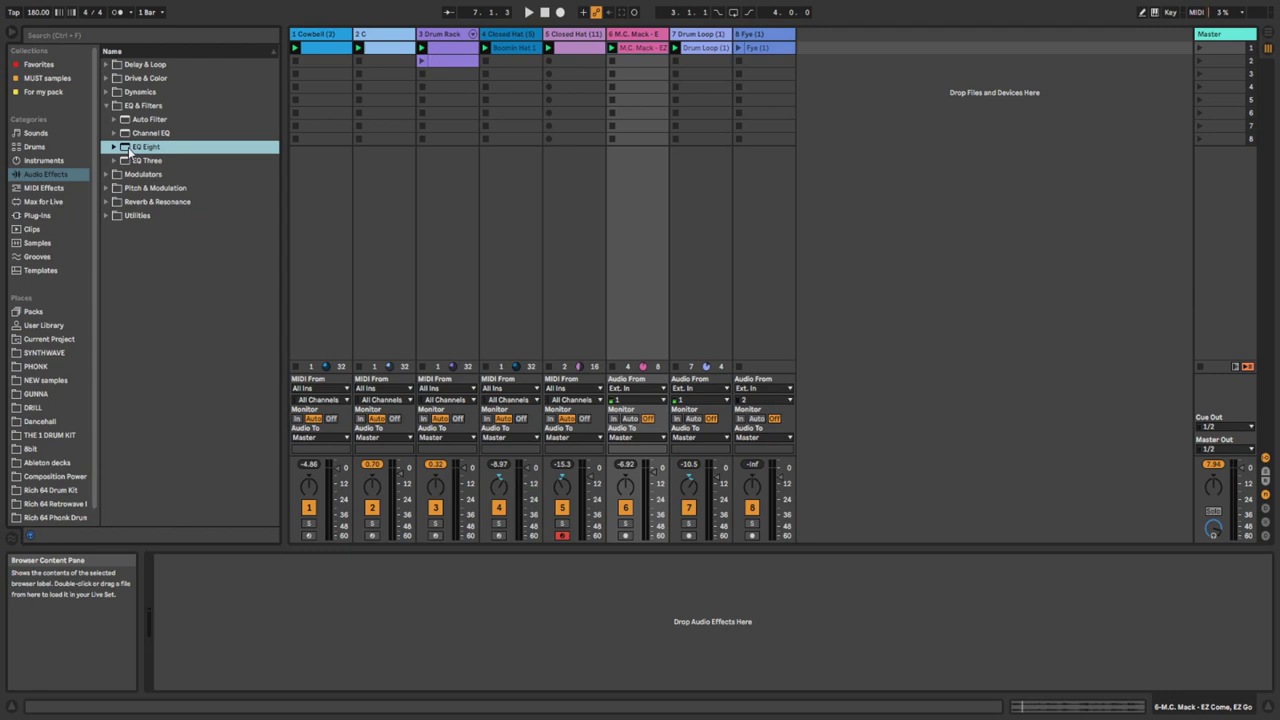
{"action": "left_click_drag", "start_coordinate": [128, 150], "coordinate": [265, 661]}
Change EQ Eight's first band to a low-cut filter and set its frequency to 330 Hz while the beat plays.
{"action": "left_click", "coordinate": [238, 620]}
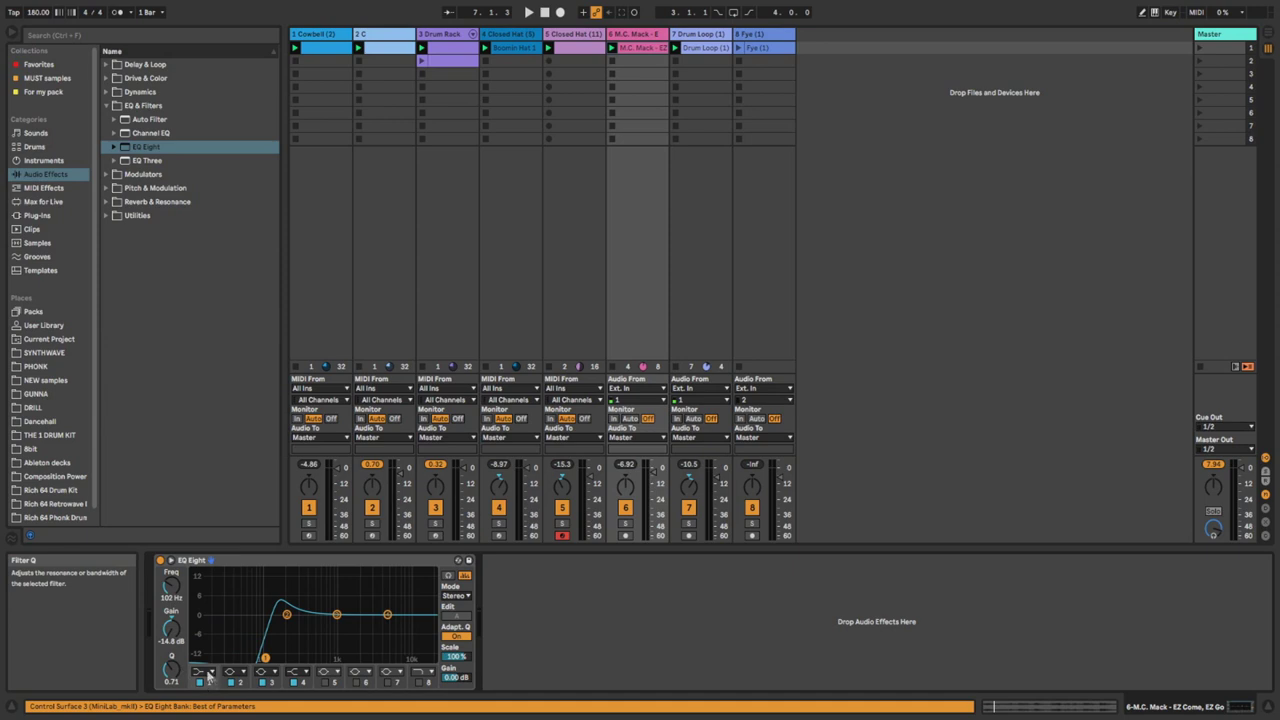
{"action": "left_click", "coordinate": [208, 673]}
{"action": "left_click", "coordinate": [203, 587]}
{"action": "left_click_drag", "start_coordinate": [265, 625], "coordinate": [277, 626]}
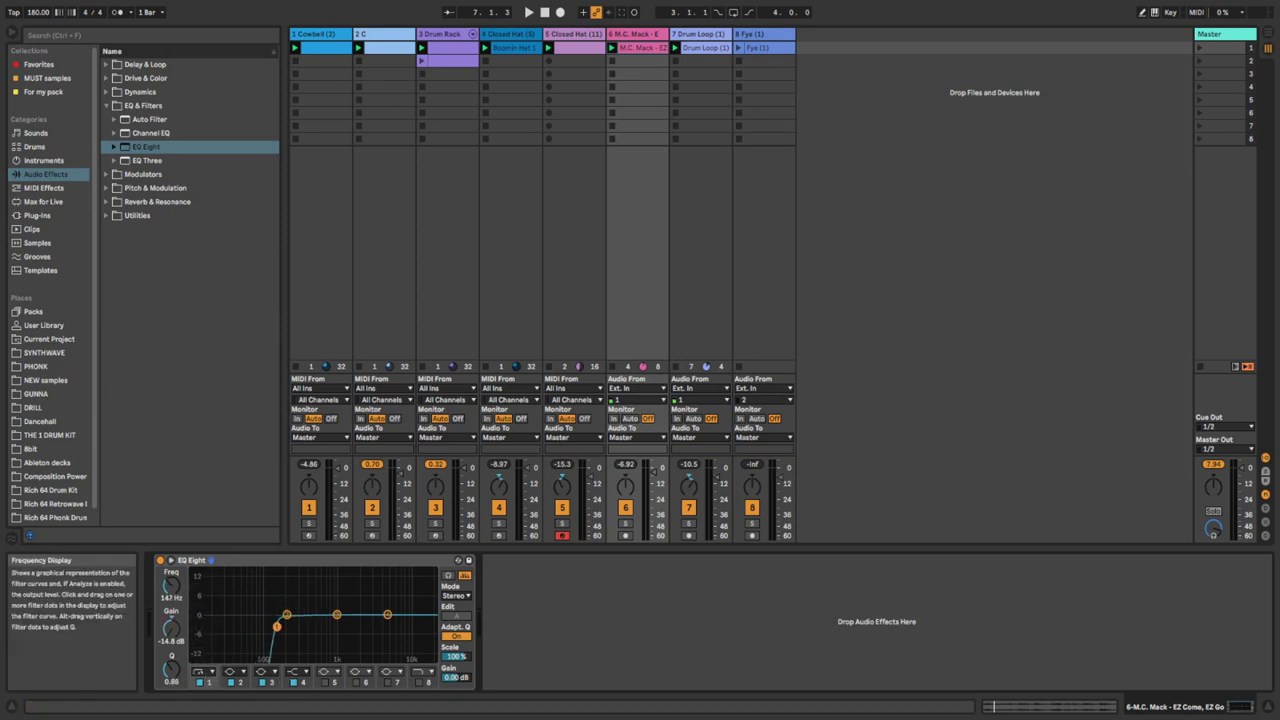
{"action": "left_click", "coordinate": [529, 12]}
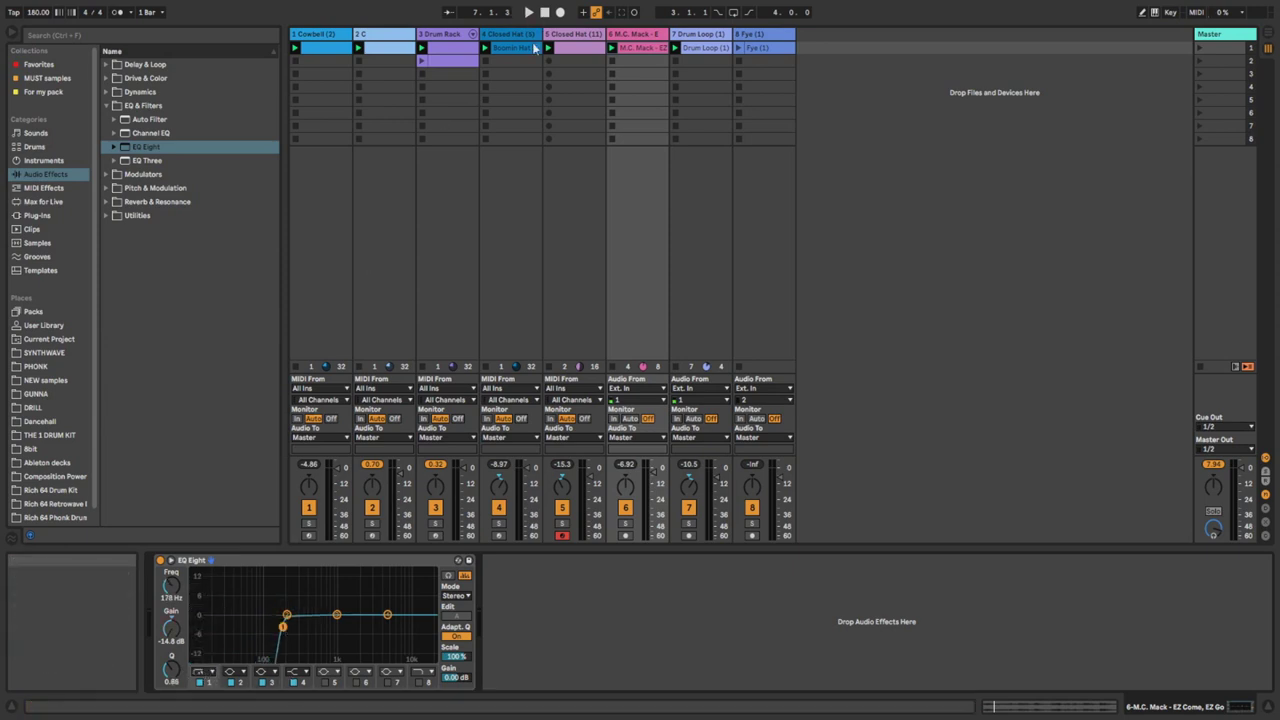
{"action": "left_click_drag", "start_coordinate": [284, 626], "coordinate": [301, 626]}
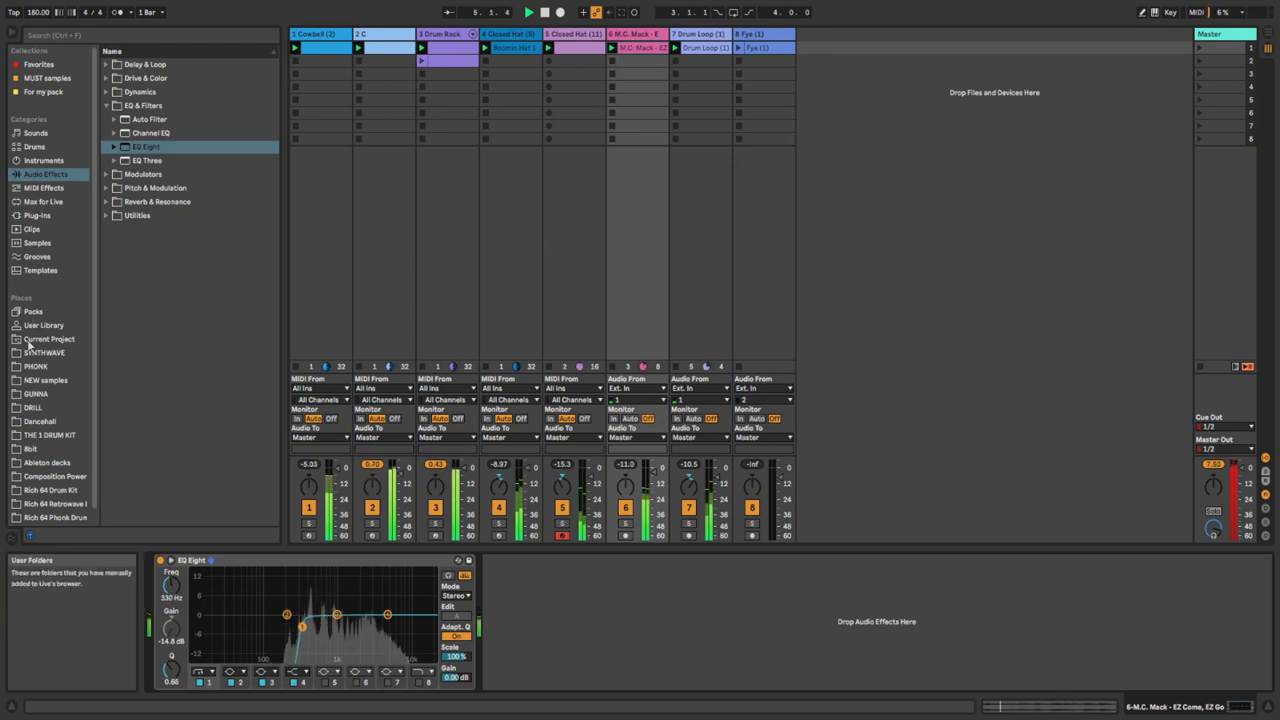
Add the RC-20 Retro Color plug-in to the vocal track, set its noise type to Vinyl 2 and play the beat.
{"action": "left_click", "coordinate": [37, 215]}
{"action": "double_click", "coordinate": [153, 366]}
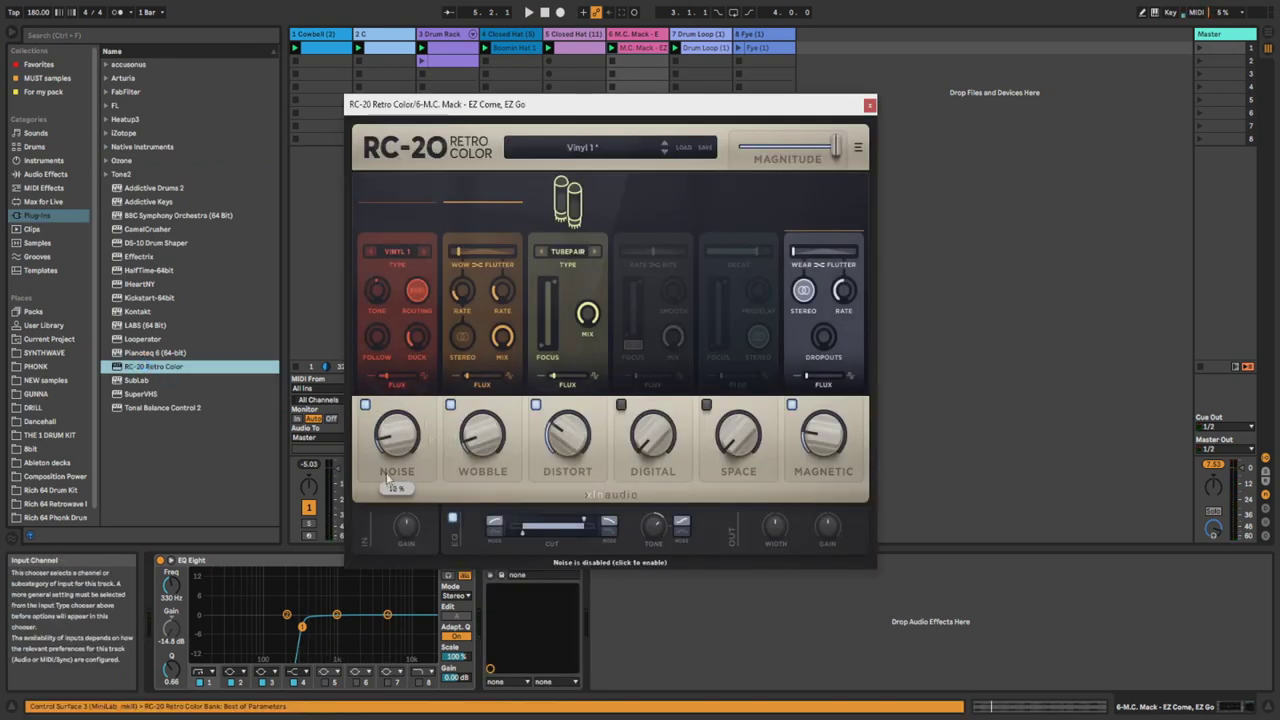
{"action": "left_click", "coordinate": [422, 252]}
{"action": "key", "text": "space"}
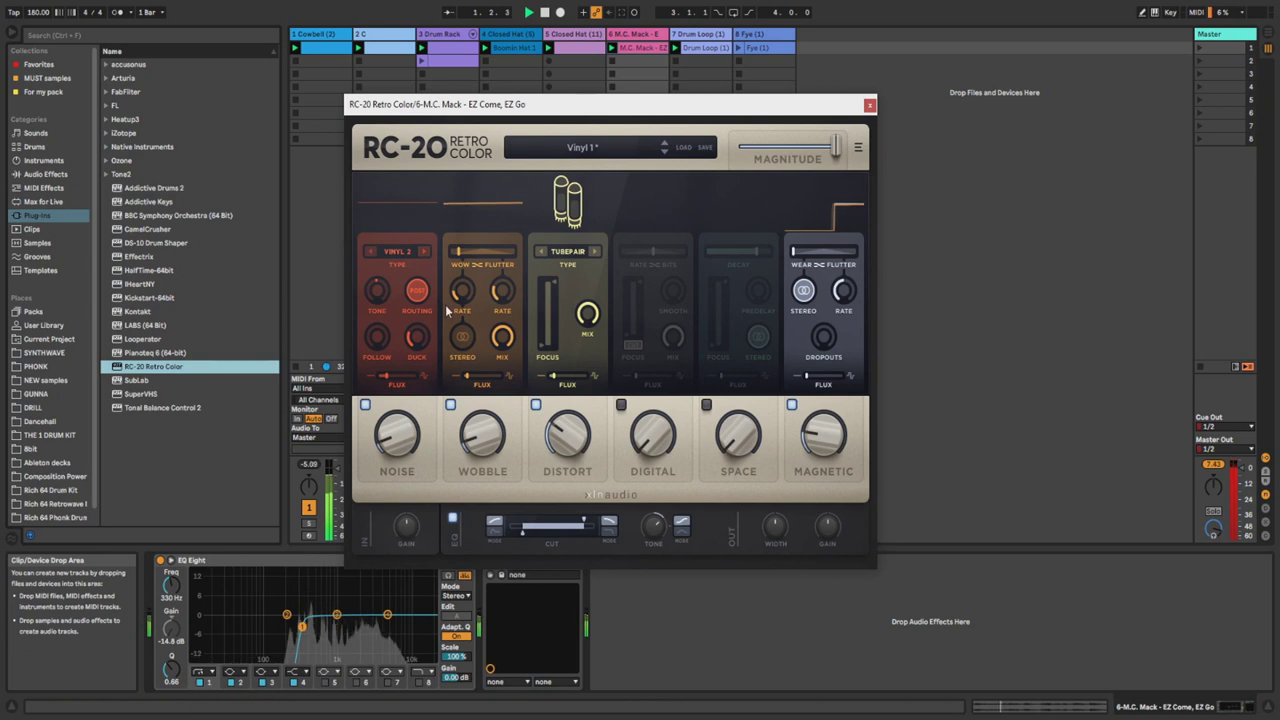
Enable the Space module in RC-20, reduce the stereo width to 6% and close the plug-in window.
{"action": "left_click", "coordinate": [742, 421]}
{"action": "scroll", "coordinate": [742, 421], "scroll_direction": "up", "scroll_amount": 2}
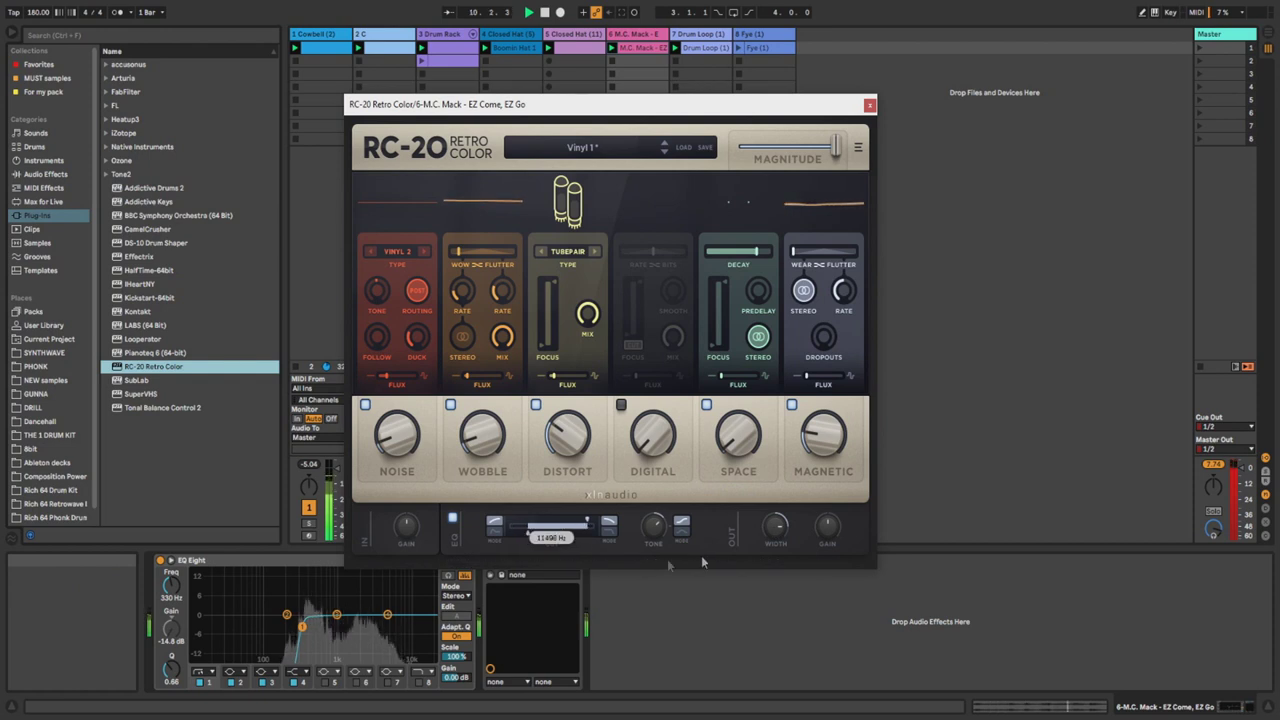
{"action": "left_click_drag", "start_coordinate": [777, 527], "coordinate": [784, 695]}
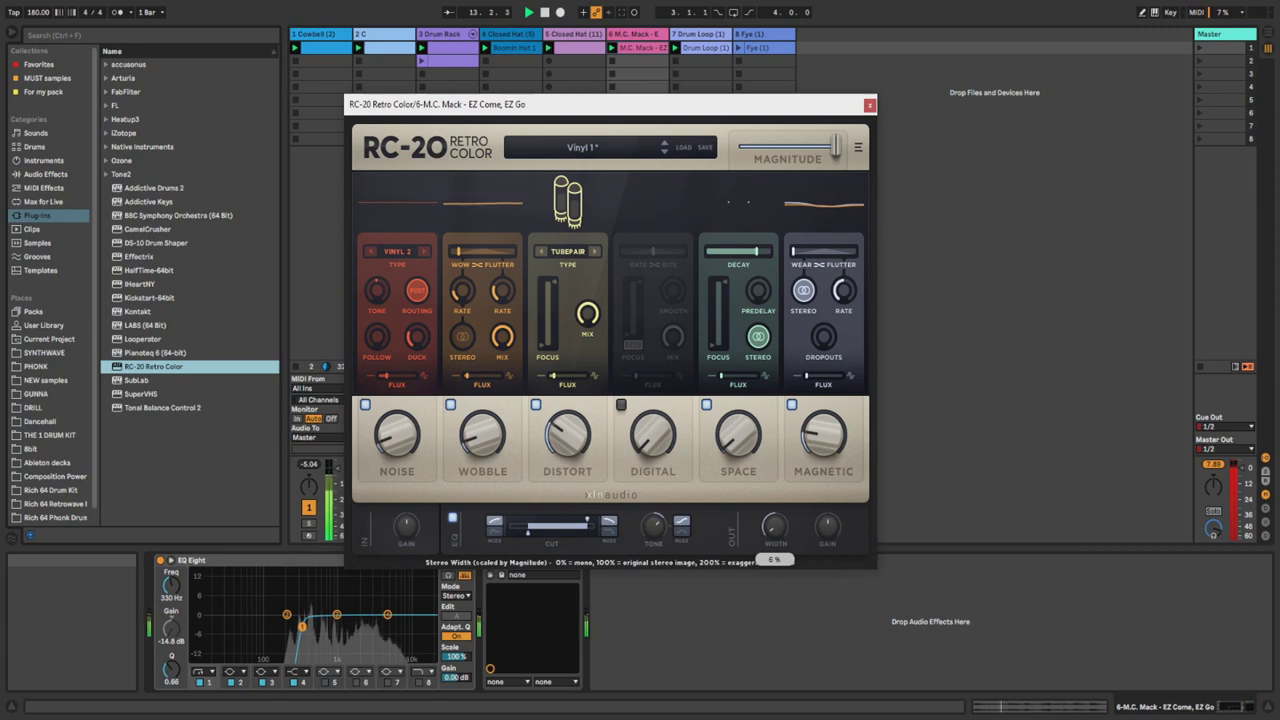
{"action": "left_click", "coordinate": [870, 104]}
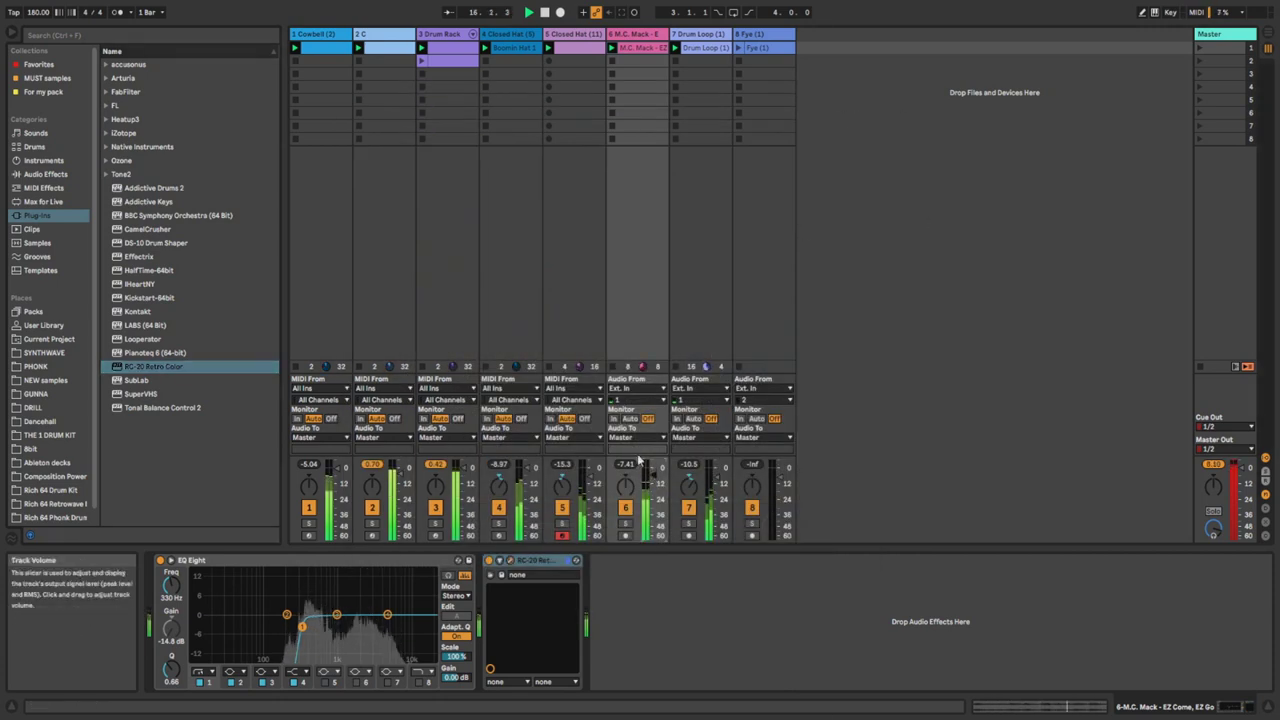
Audition more vocal samples in the Acapellas folder, including Running n Gunnin.wav, Still Pimpin_.wav, 10,000 degrees 78.wav and do or die.wav.
{"action": "scroll", "coordinate": [28, 315], "scroll_direction": "down", "scroll_amount": 1}
{"action": "left_click", "coordinate": [50, 504]}
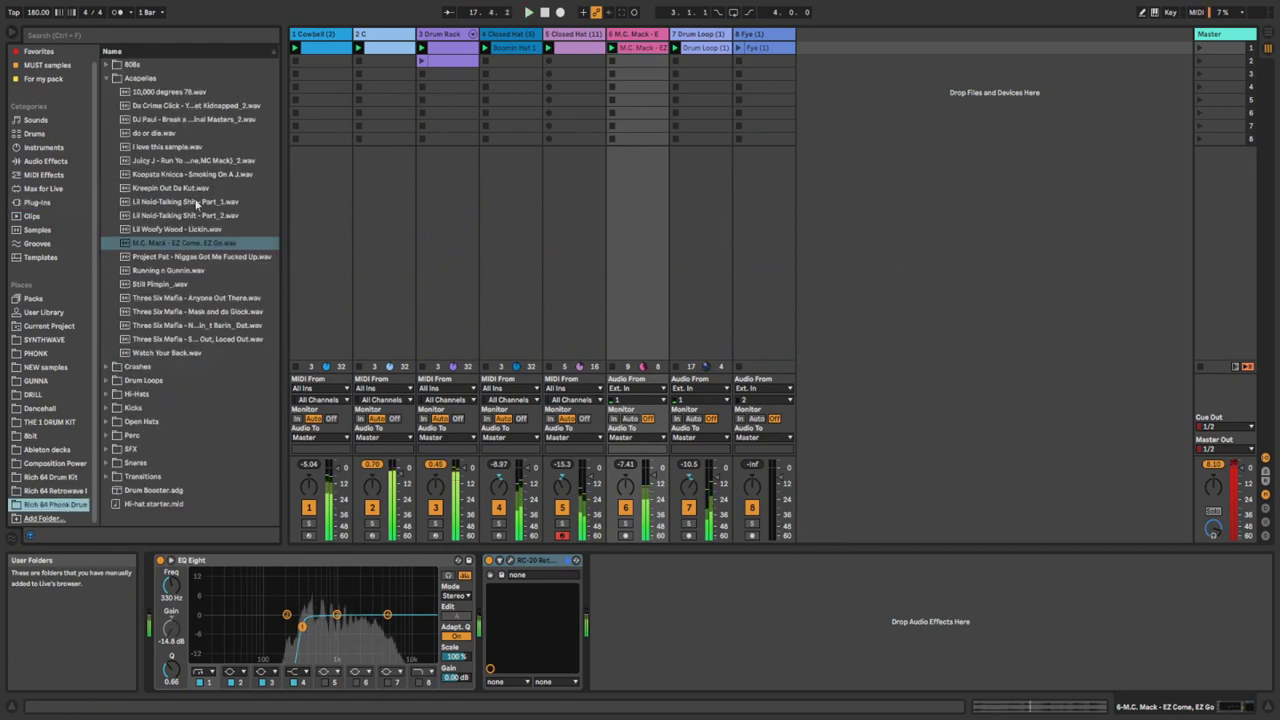
{"action": "left_click", "coordinate": [212, 256]}
{"action": "left_click", "coordinate": [188, 271]}
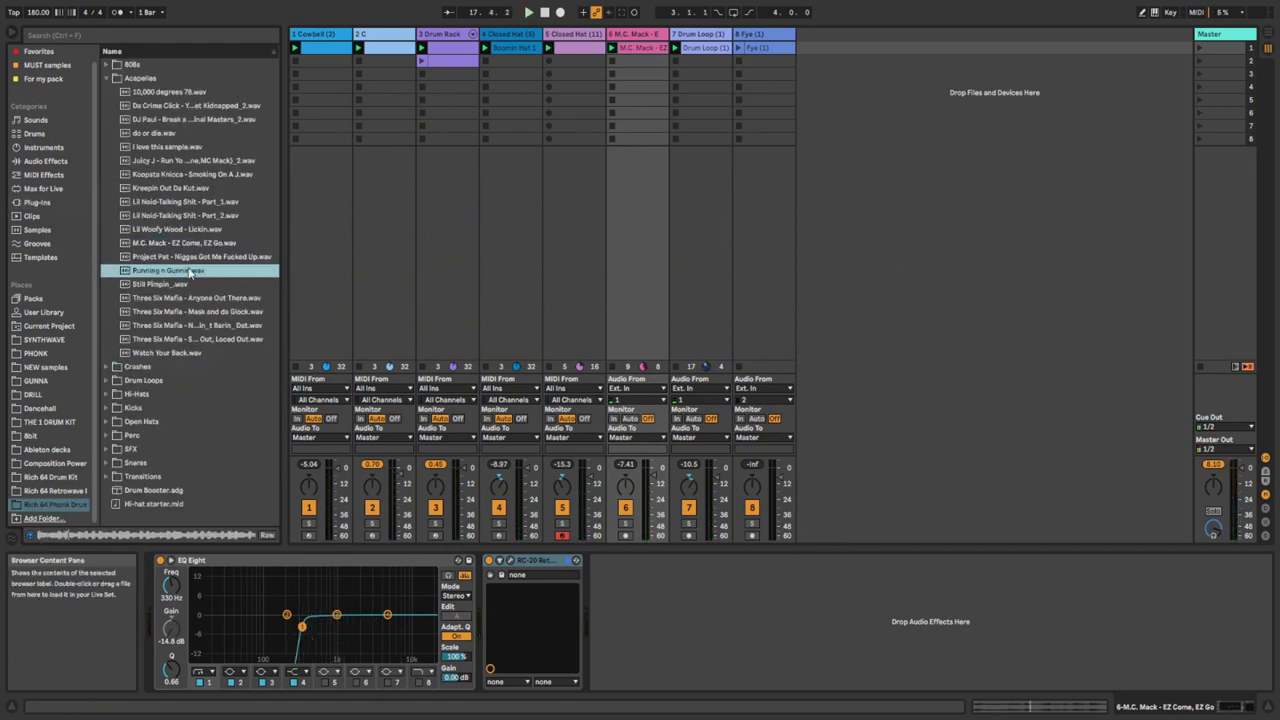
{"action": "left_click", "coordinate": [173, 286]}
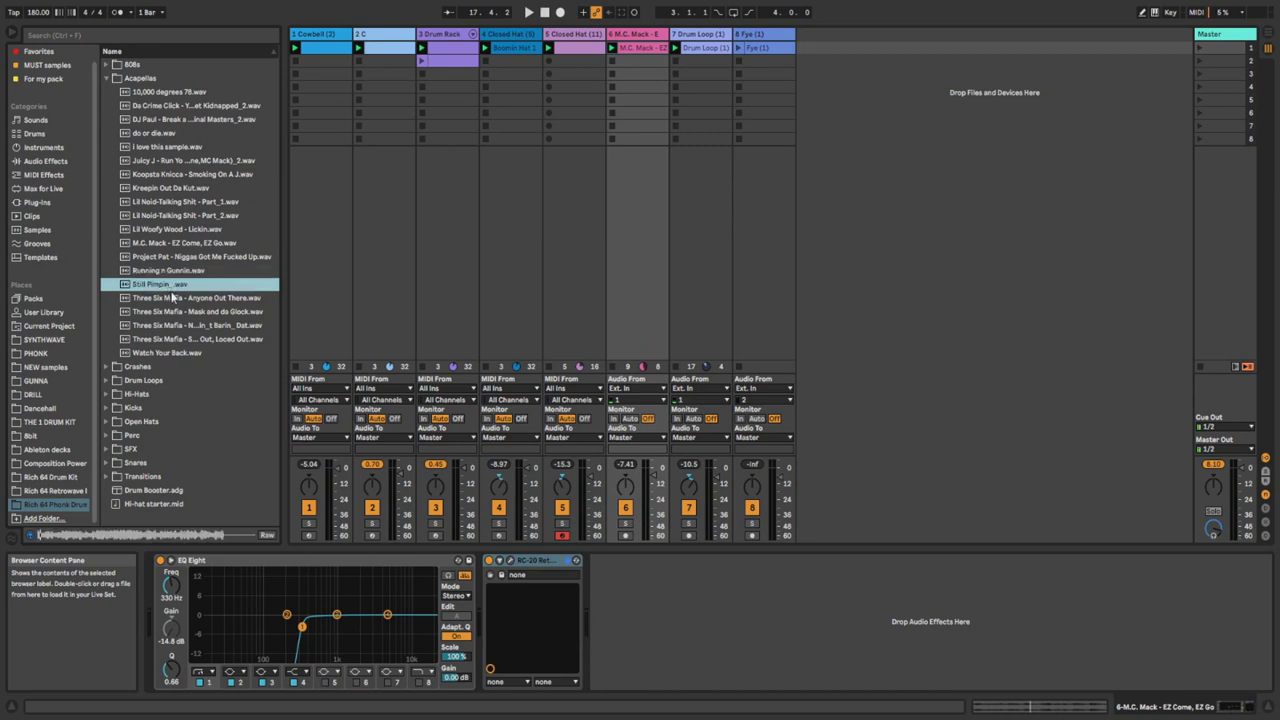
{"action": "left_click", "coordinate": [176, 299]}
{"action": "left_click", "coordinate": [183, 312]}
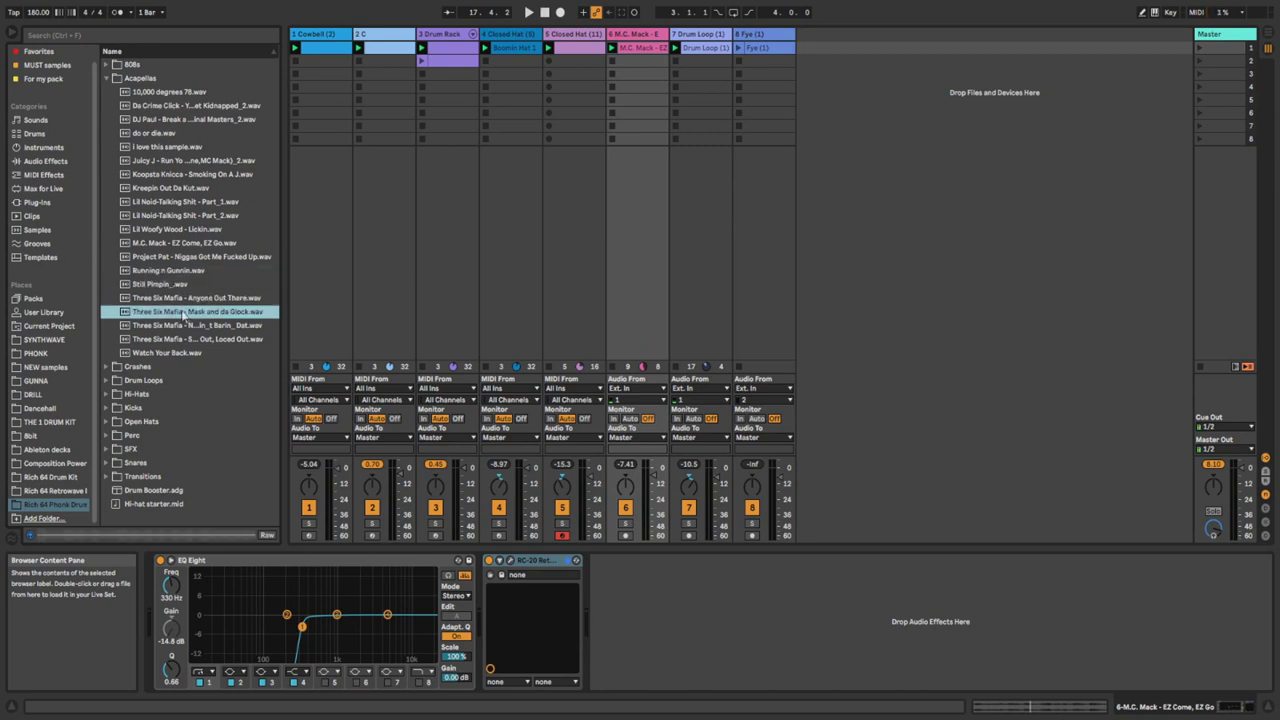
{"action": "left_click", "coordinate": [190, 354]}
{"action": "left_click", "coordinate": [183, 121]}
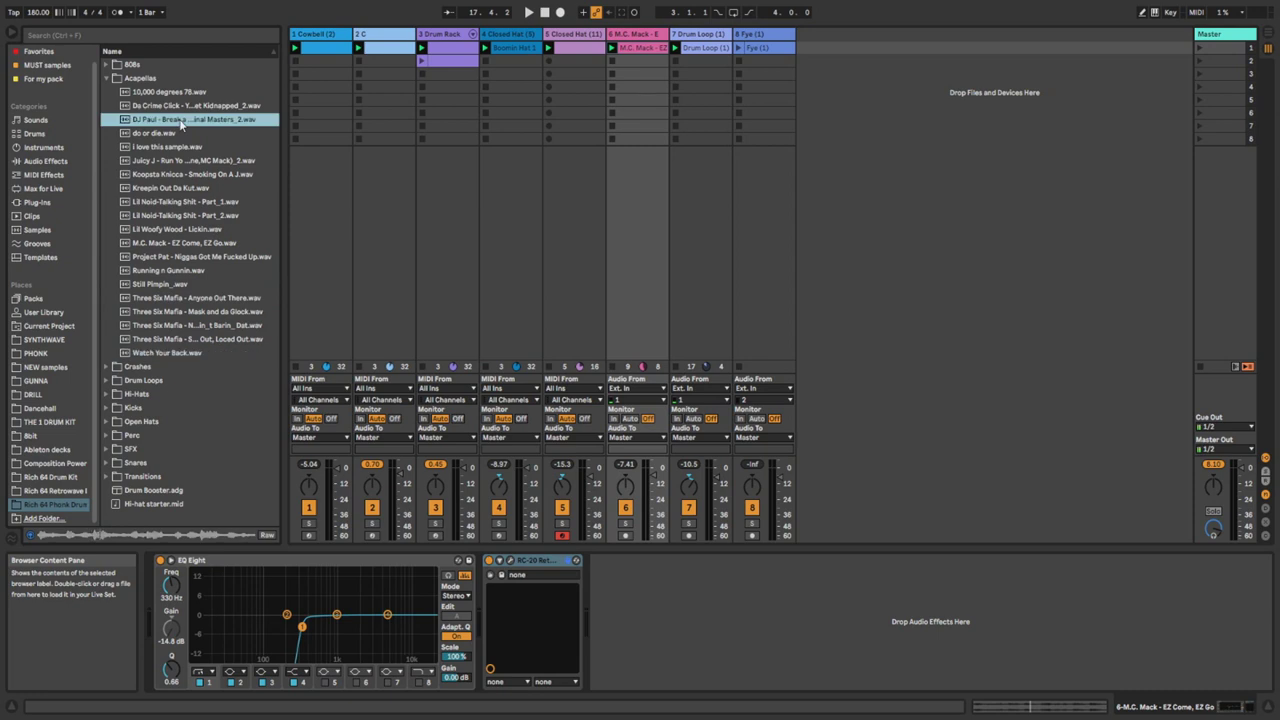
{"action": "left_click", "coordinate": [191, 107]}
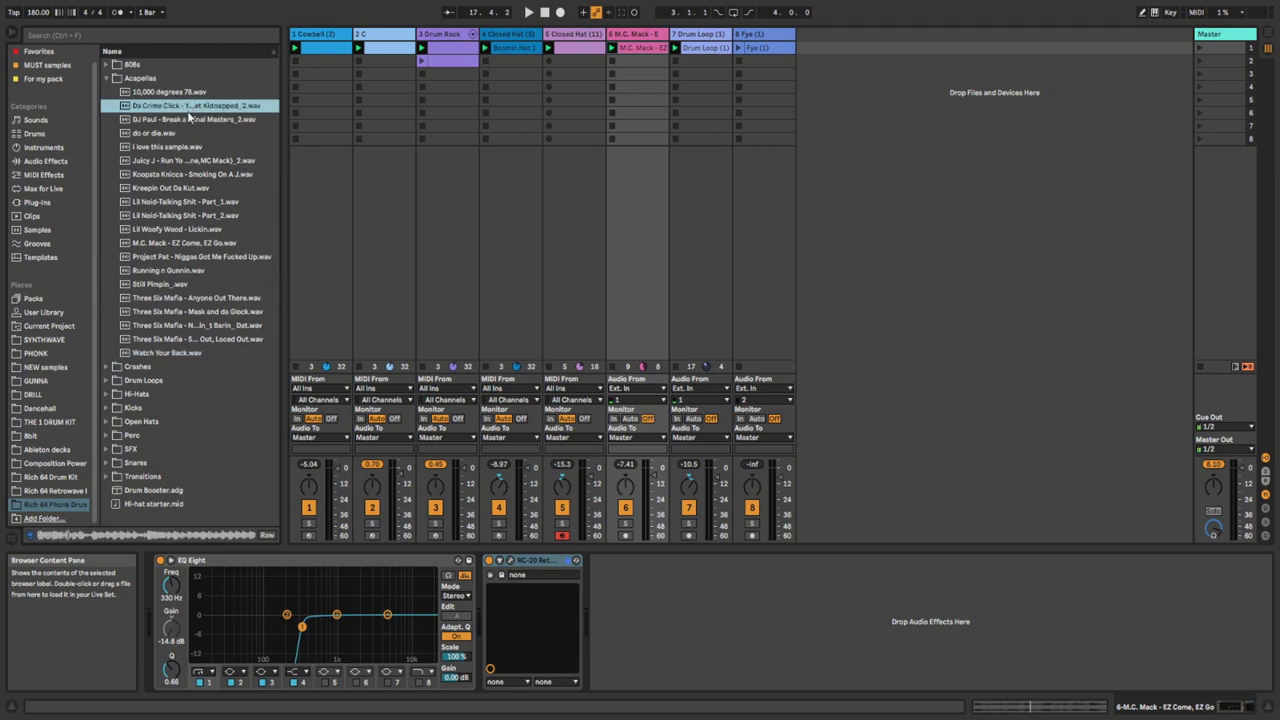
{"action": "key", "text": "Up"}
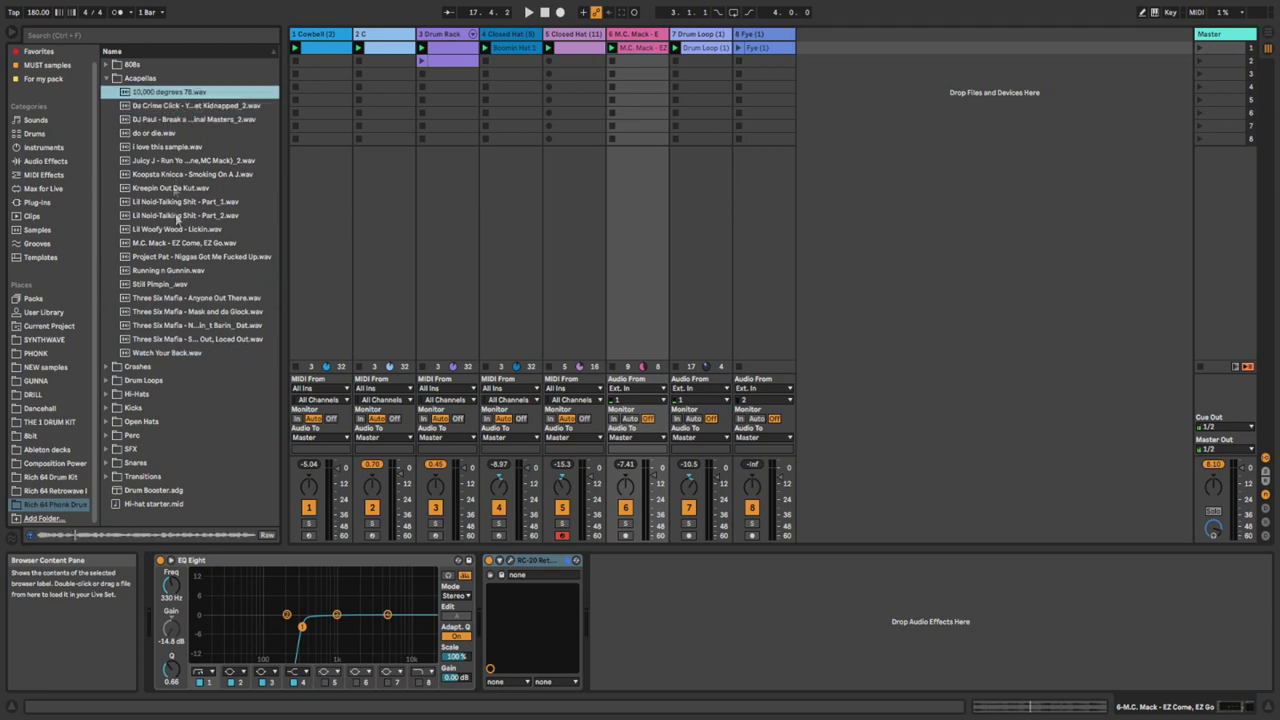
{"action": "left_click", "coordinate": [168, 147]}
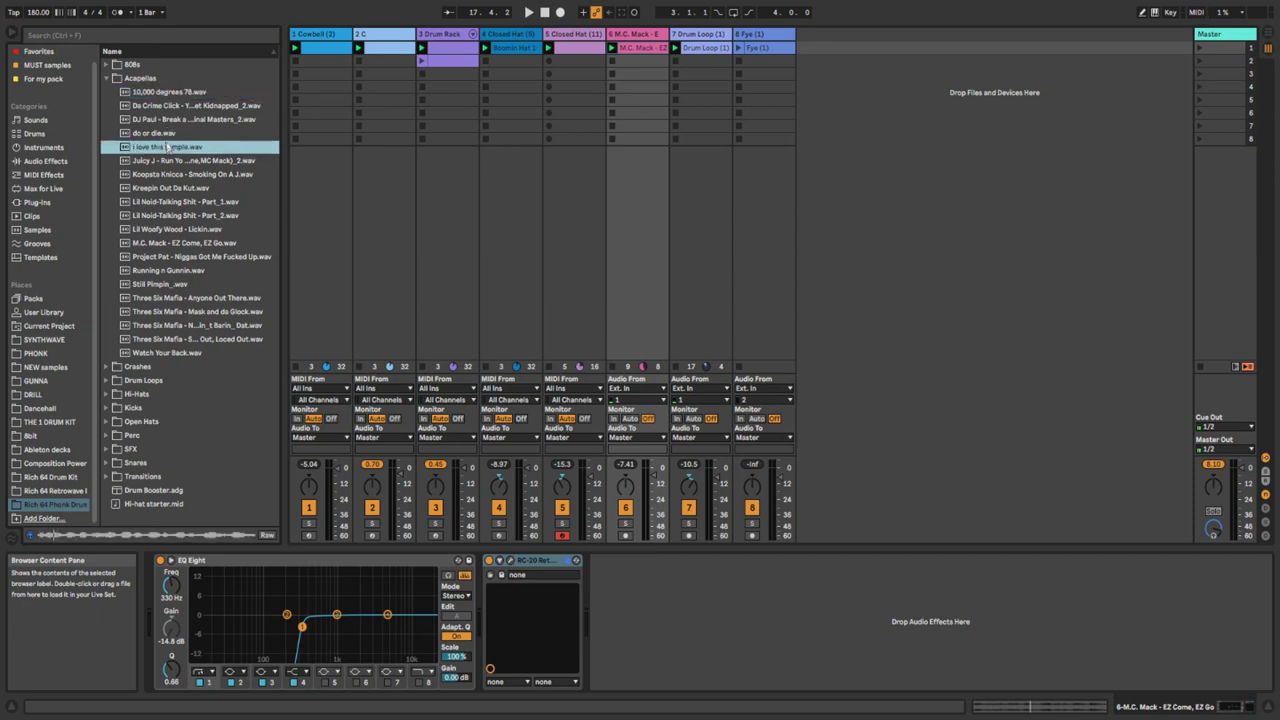
{"action": "mouse_move", "coordinate": [162, 134]}
{"action": "left_mouse_down"}
{"action": "mouse_move", "coordinate": [649, 94]}
{"action": "mouse_move", "coordinate": [202, 150]}
{"action": "mouse_move", "coordinate": [176, 136]}
{"action": "left_mouse_up"}
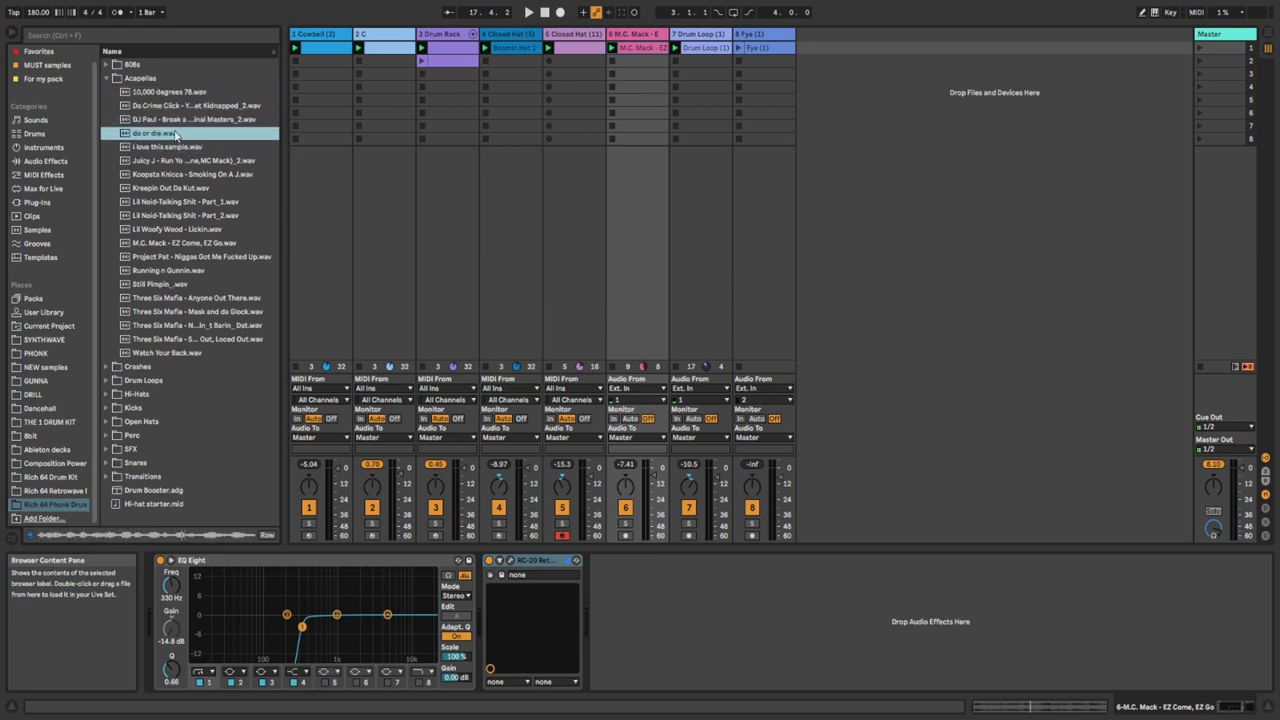
Place I love this sample.wav in the vocal track's second slot and do or die.wav in its third, launching each with the beat.
{"action": "left_click", "coordinate": [163, 150]}
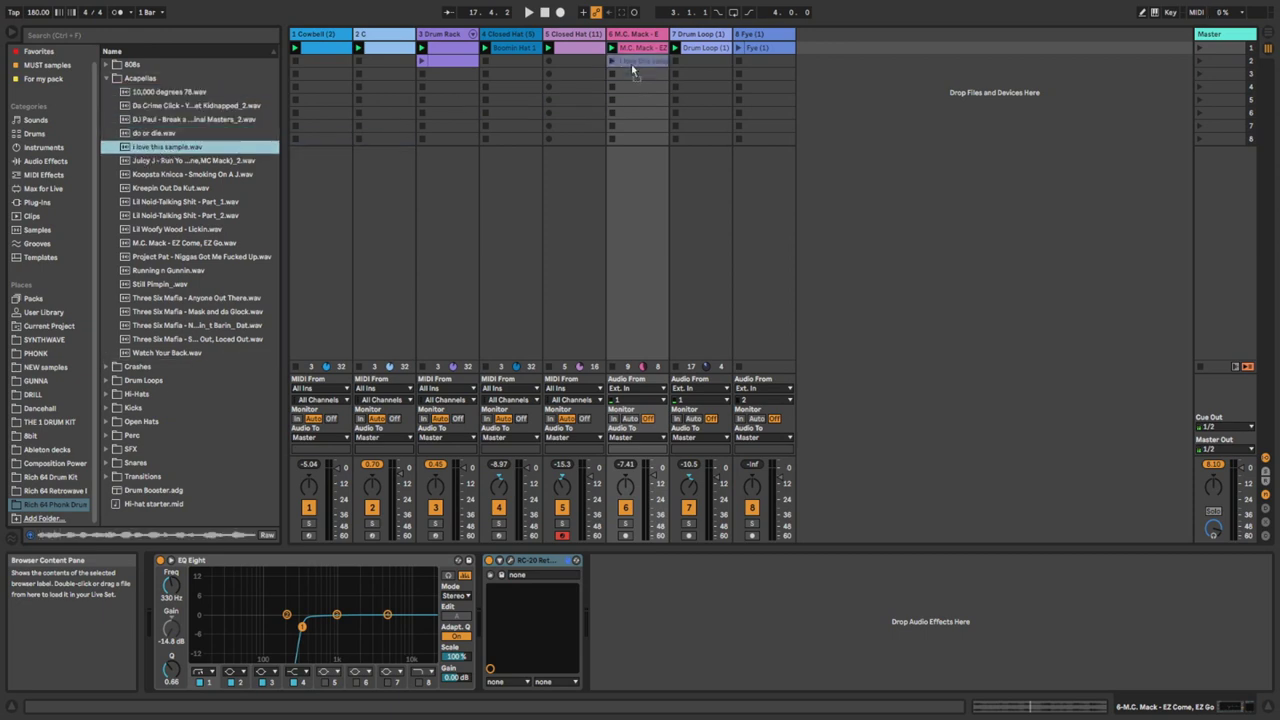
{"action": "left_click_drag", "start_coordinate": [632, 70], "coordinate": [630, 67]}
{"action": "left_click", "coordinate": [612, 62]}
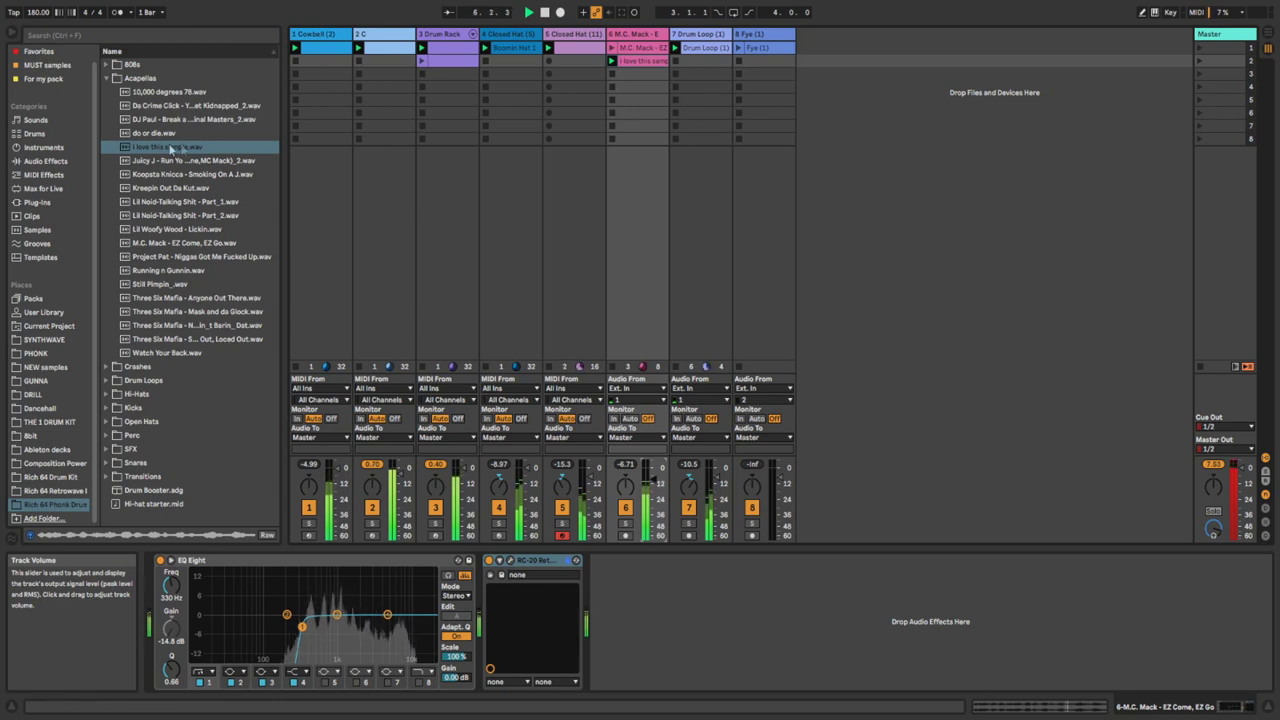
{"action": "left_click_drag", "start_coordinate": [155, 133], "coordinate": [613, 76]}
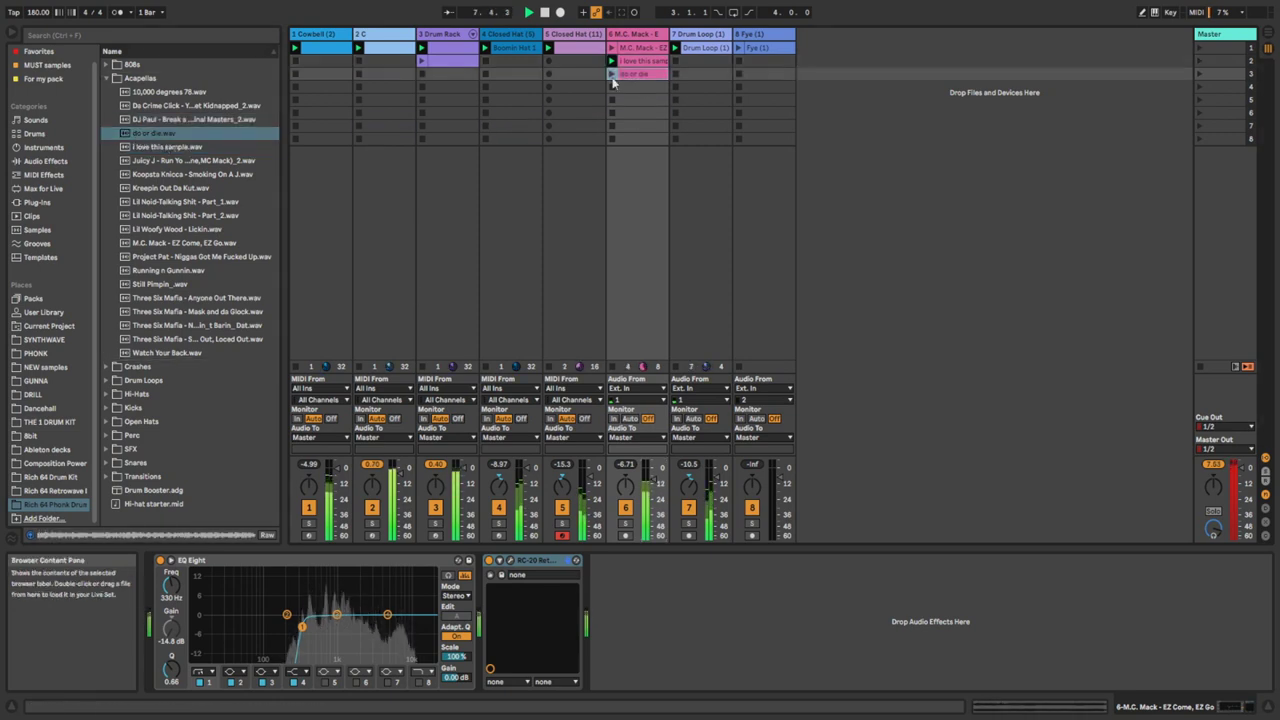
{"action": "left_click", "coordinate": [611, 74]}
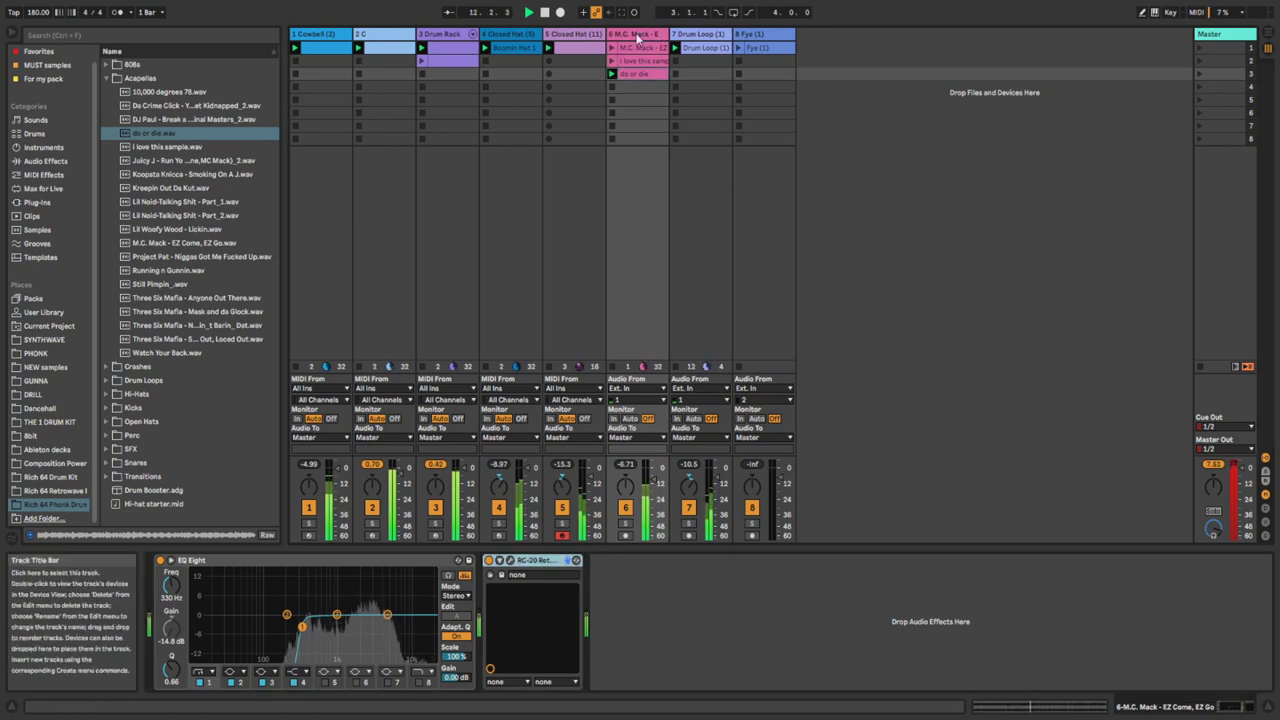
Set the vocal's RC-20 noise type to 7.5", raise the Noise amount, and enable Digital with its amount turned fully down.
{"action": "left_click", "coordinate": [511, 560]}
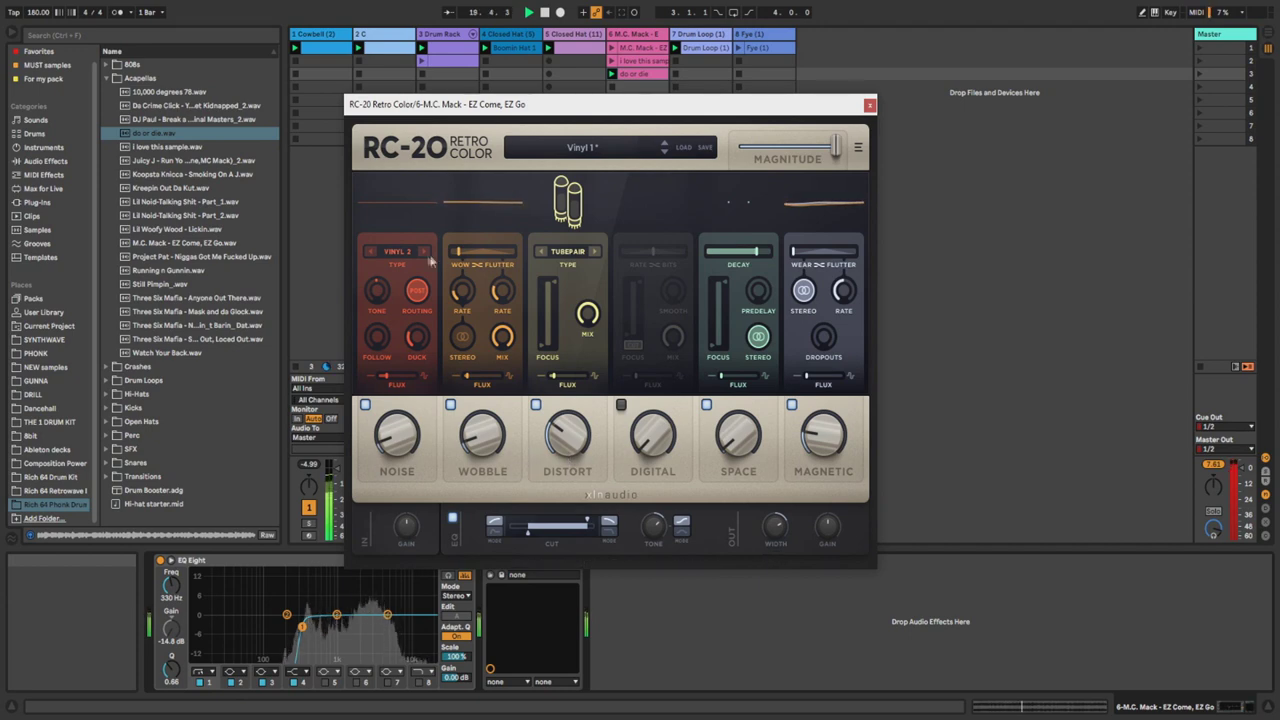
{"action": "mouse_move", "coordinate": [411, 442]}
{"action": "left_mouse_down"}
{"action": "mouse_move", "coordinate": [418, 322]}
{"action": "mouse_move", "coordinate": [410, 428]}
{"action": "left_mouse_up"}
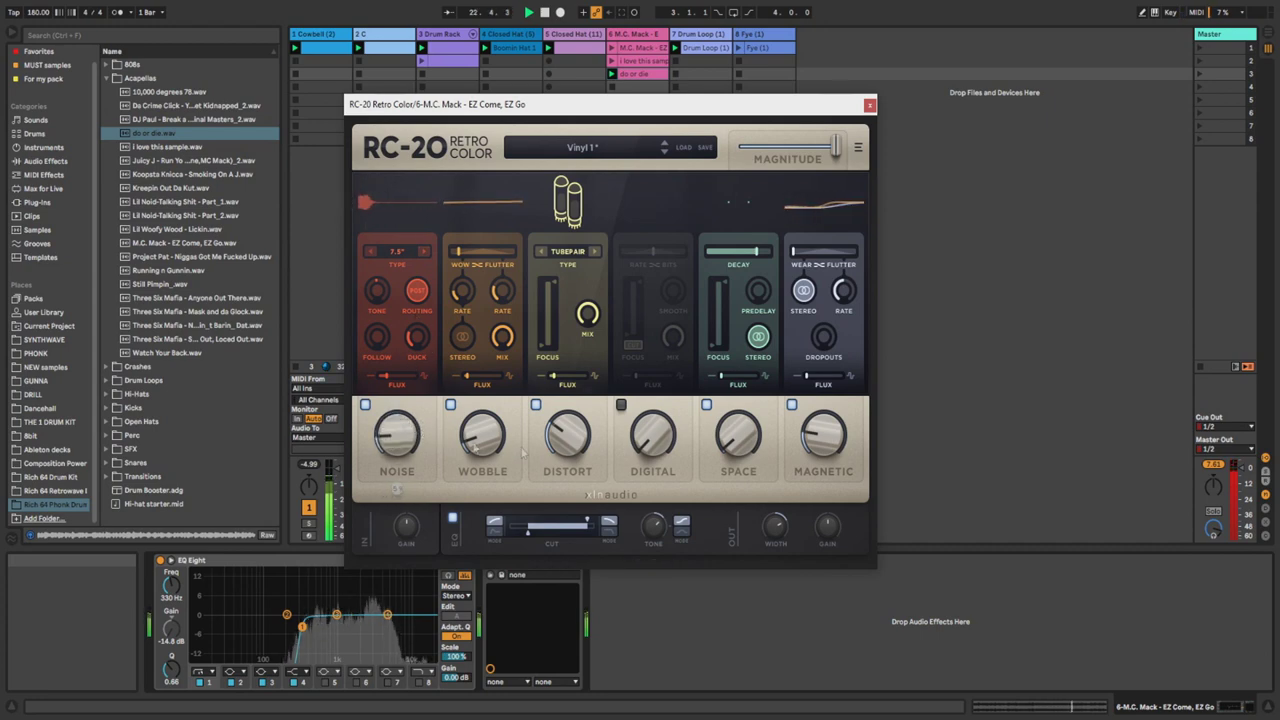
{"action": "left_click", "coordinate": [621, 404]}
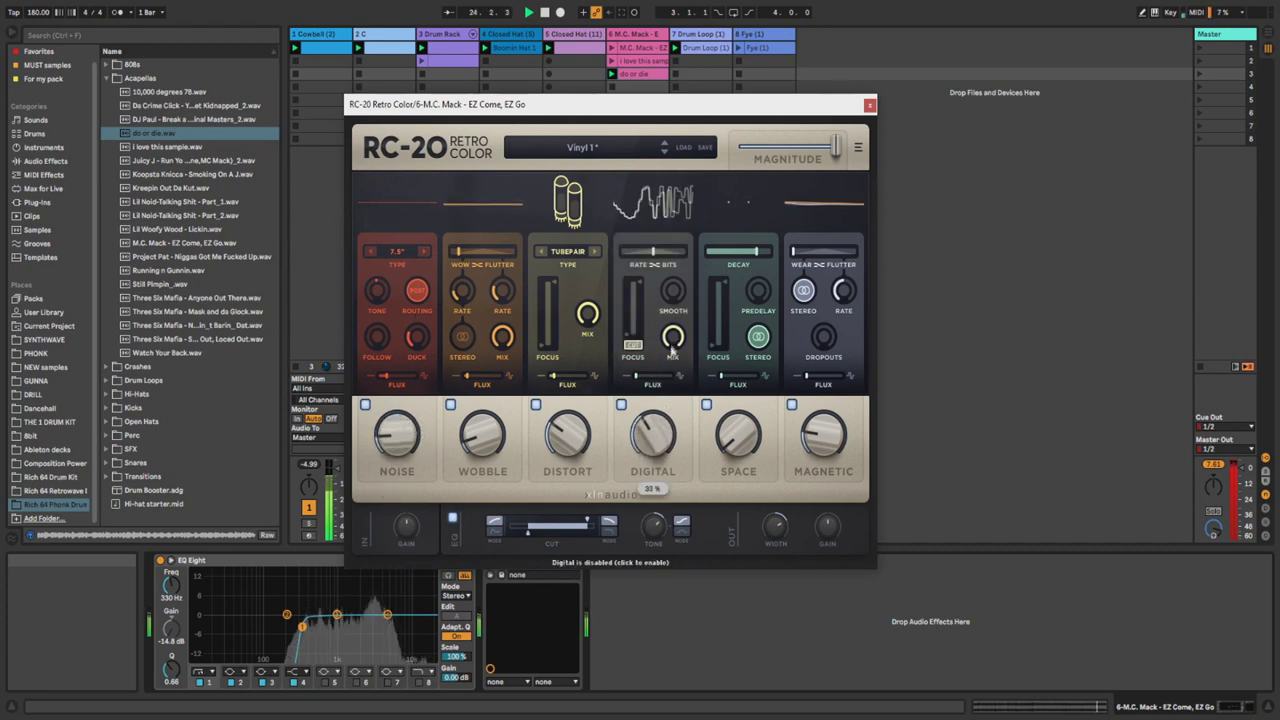
{"action": "left_click_drag", "start_coordinate": [664, 398], "coordinate": [669, 520]}
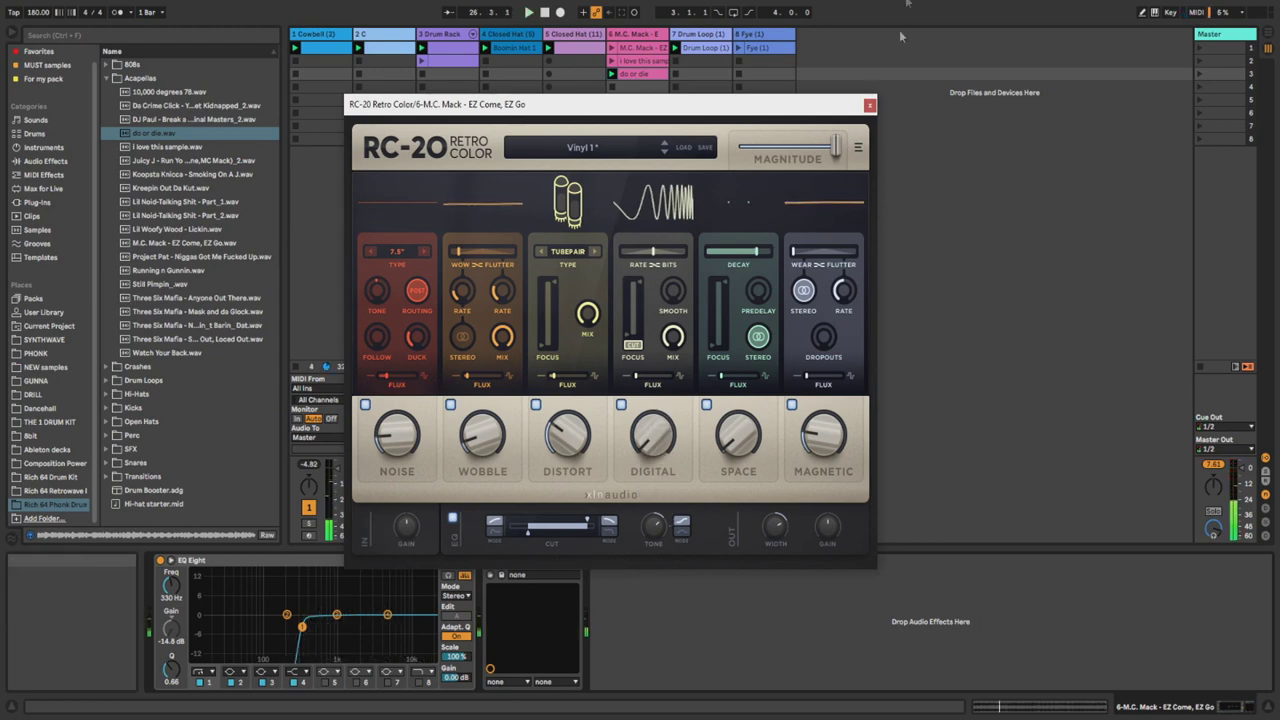
{"action": "left_click", "coordinate": [869, 104]}
Move the I love this sample and M.C. Mack clips to slots 6 and 7, and do or die to the vocal track's first slot.
{"action": "left_click_drag", "start_coordinate": [640, 48], "coordinate": [625, 112]}
{"action": "left_click", "coordinate": [640, 75]}
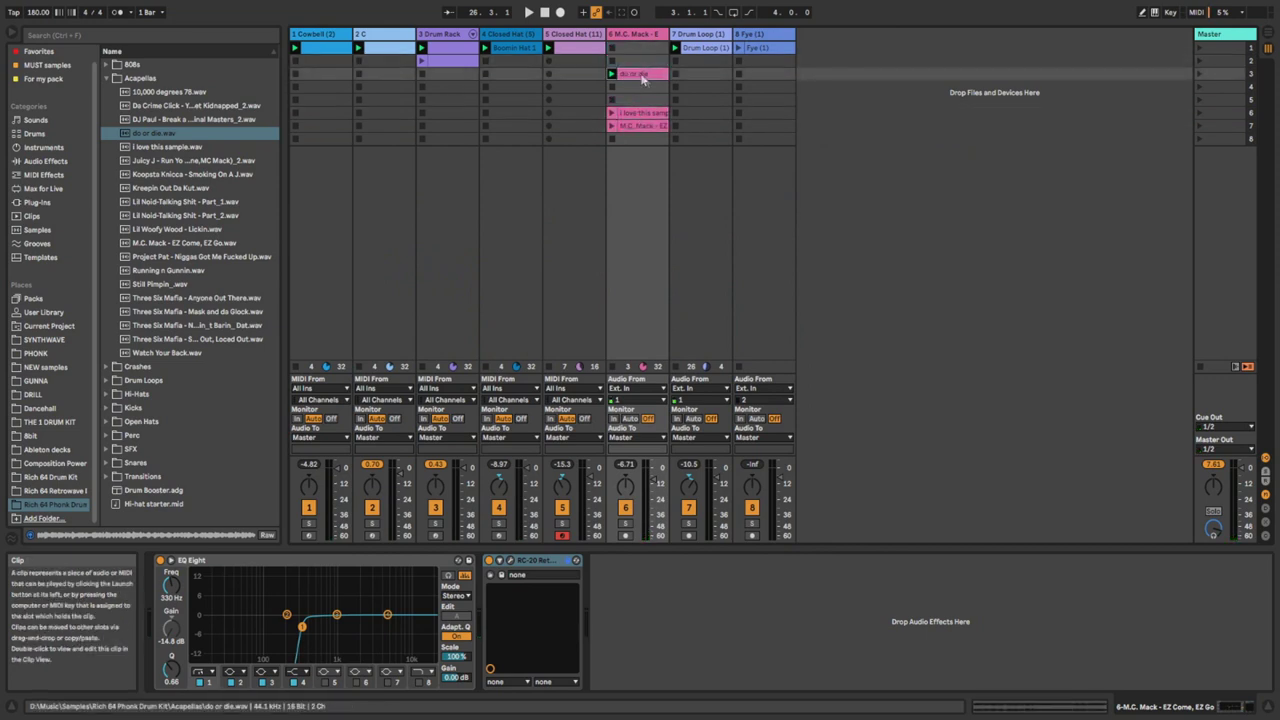
{"action": "left_click_drag", "start_coordinate": [638, 47], "coordinate": [638, 47]}
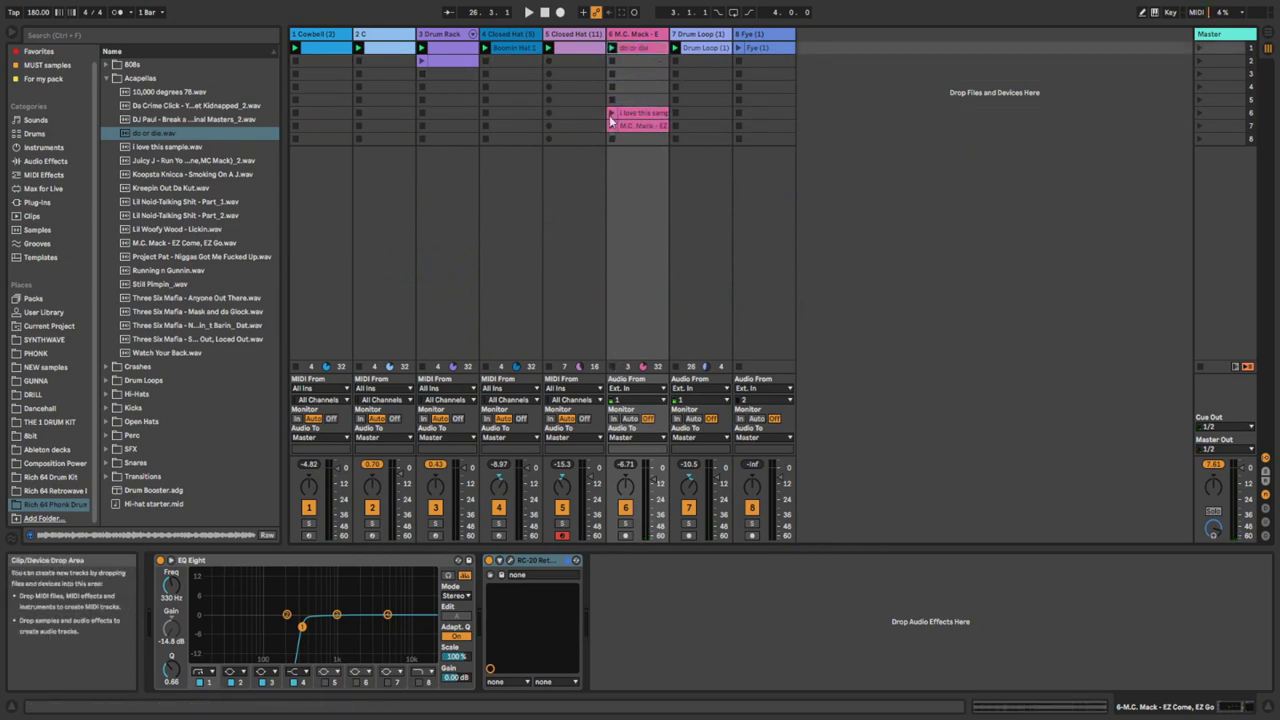
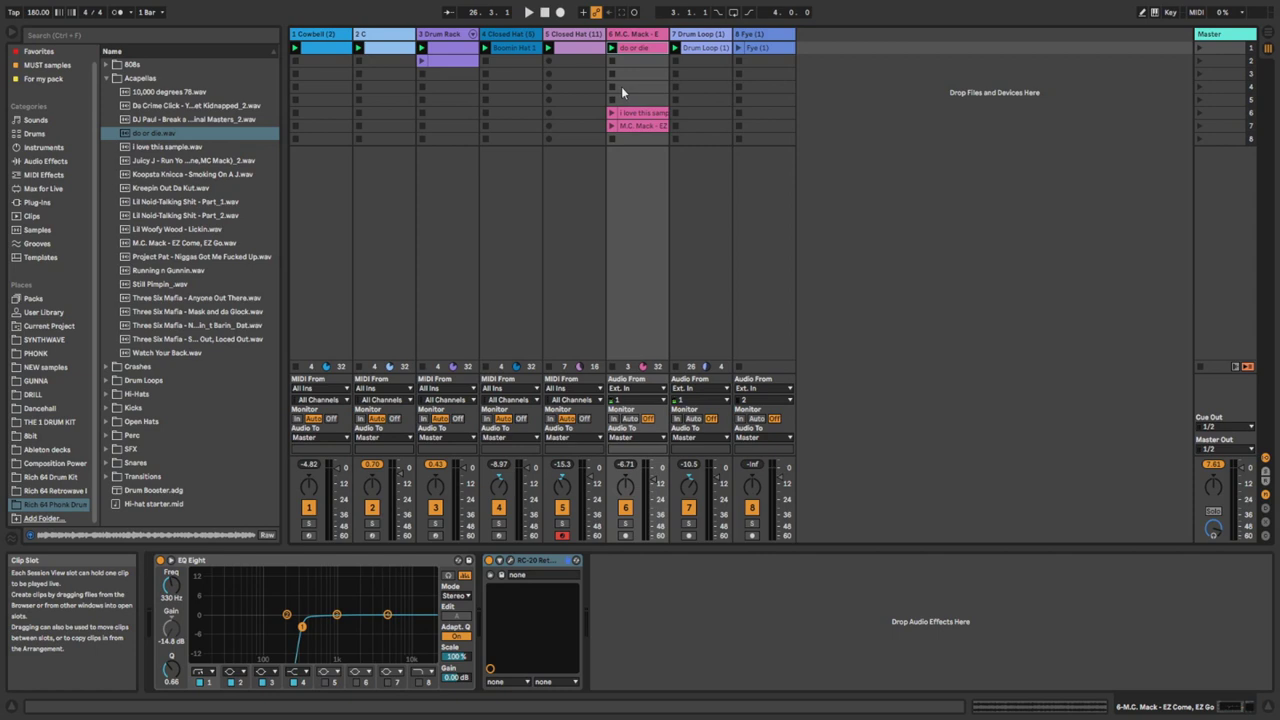
Copy the first-row clips of all eight tracks into the Arrangement at bar 1 and fold every track.
{"action": "left_click_drag", "start_coordinate": [766, 104], "coordinate": [294, 96]}
{"action": "key", "text": "Tab"}
{"action": "left_click", "coordinate": [1072, 90]}
{"action": "left_click", "coordinate": [1072, 103]}
{"action": "left_click", "coordinate": [1073, 117]}
{"action": "left_click", "coordinate": [1073, 131]}
{"action": "left_click", "coordinate": [1073, 145]}
{"action": "left_click", "coordinate": [1073, 158]}
{"action": "left_click", "coordinate": [1073, 172]}
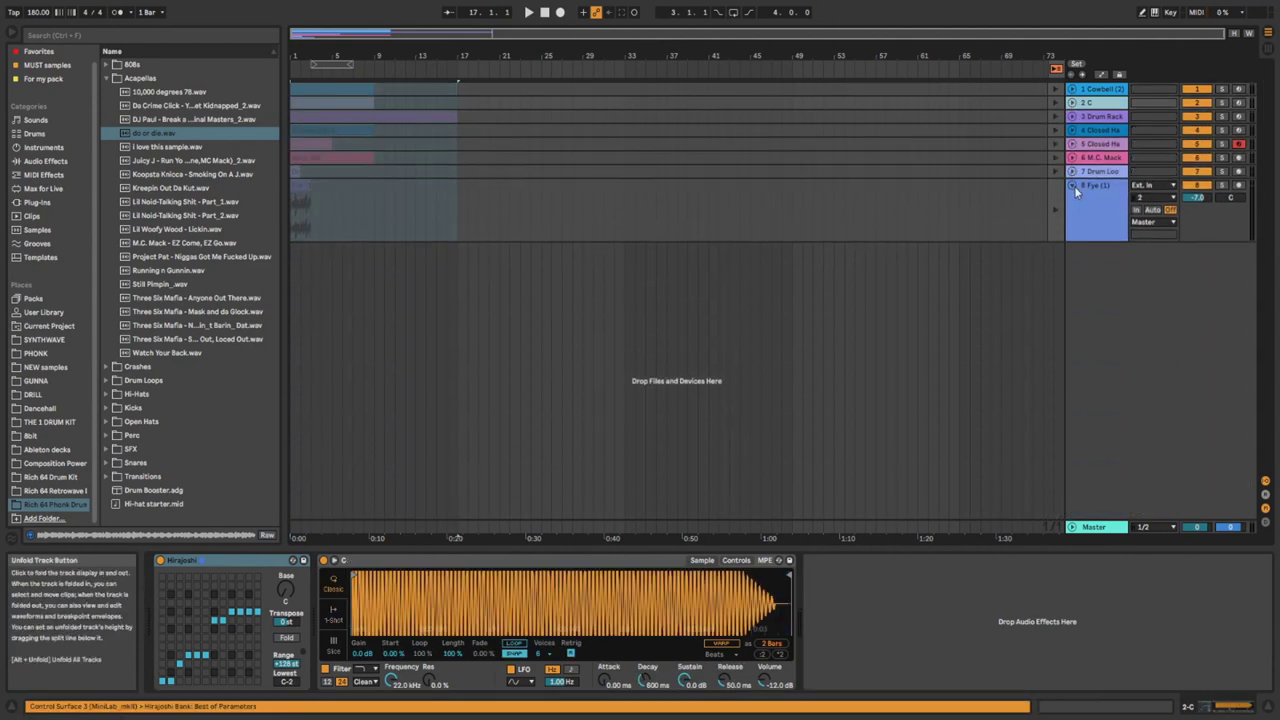
{"action": "left_click", "coordinate": [1073, 186]}
Move every clip except the Cowbell (2) clip to start at bar 9, and play the arrangement from the beginning.
{"action": "left_click_drag", "start_coordinate": [382, 131], "coordinate": [345, 89]}
{"action": "left_click", "coordinate": [353, 89]}
{"action": "left_click", "coordinate": [1048, 70]}
{"action": "left_click", "coordinate": [1055, 69]}
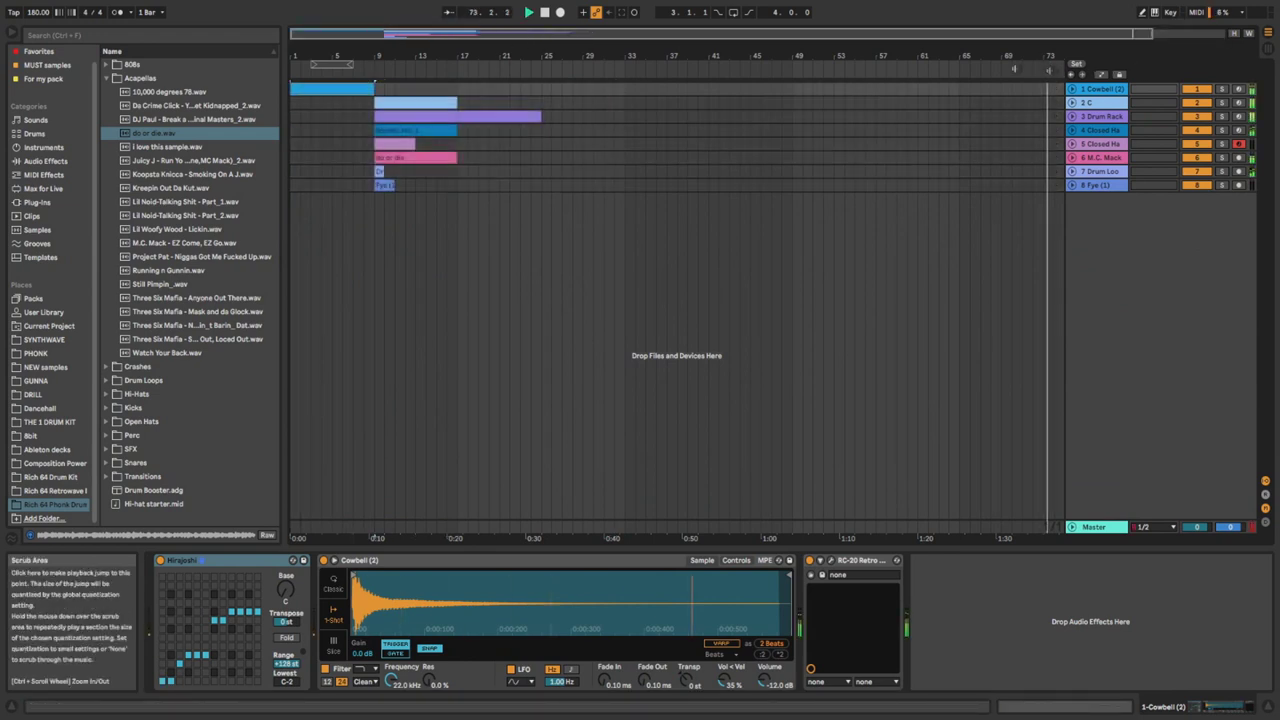
{"action": "left_click", "coordinate": [529, 13]}
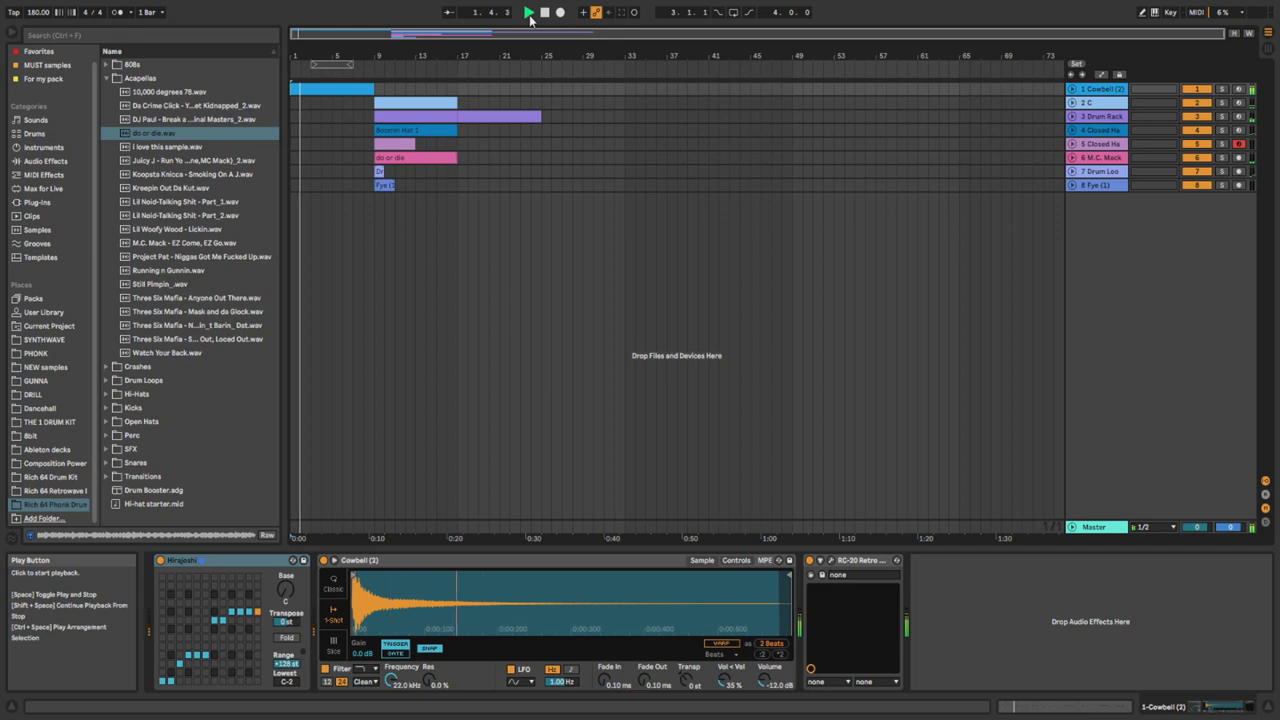
Move the C clip to start at bar 1 alongside the Cowbell (2) clip and play the arrangement.
{"action": "key", "text": "space"}
{"action": "left_click_drag", "start_coordinate": [415, 105], "coordinate": [336, 103]}
{"action": "key", "text": "space"}
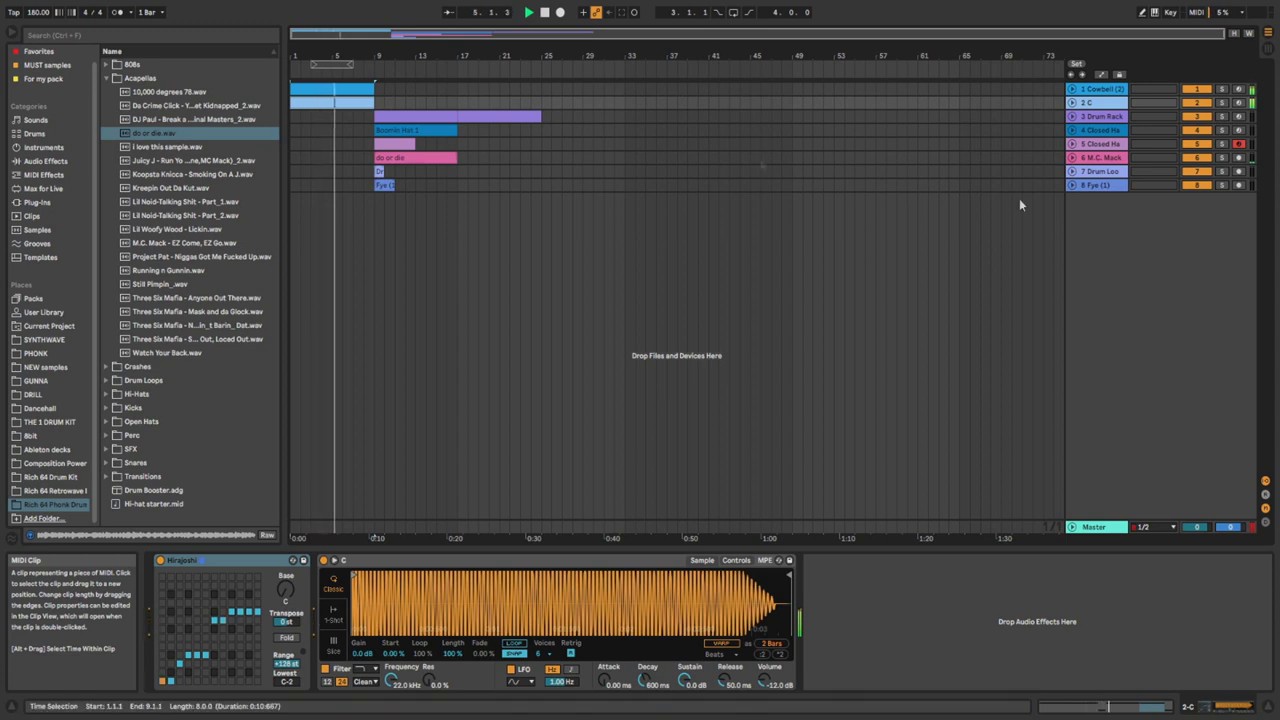
Insert an audio track below Fye (1) and remove the last bar of the C clip so that it ends at bar 8.
{"action": "right_click", "coordinate": [1068, 190]}
{"action": "left_click", "coordinate": [1140, 300]}
{"action": "mouse_move", "coordinate": [361, 33]}
{"action": "left_mouse_down"}
{"action": "mouse_move", "coordinate": [370, 45]}
{"action": "mouse_move", "coordinate": [378, 33]}
{"action": "left_mouse_up"}
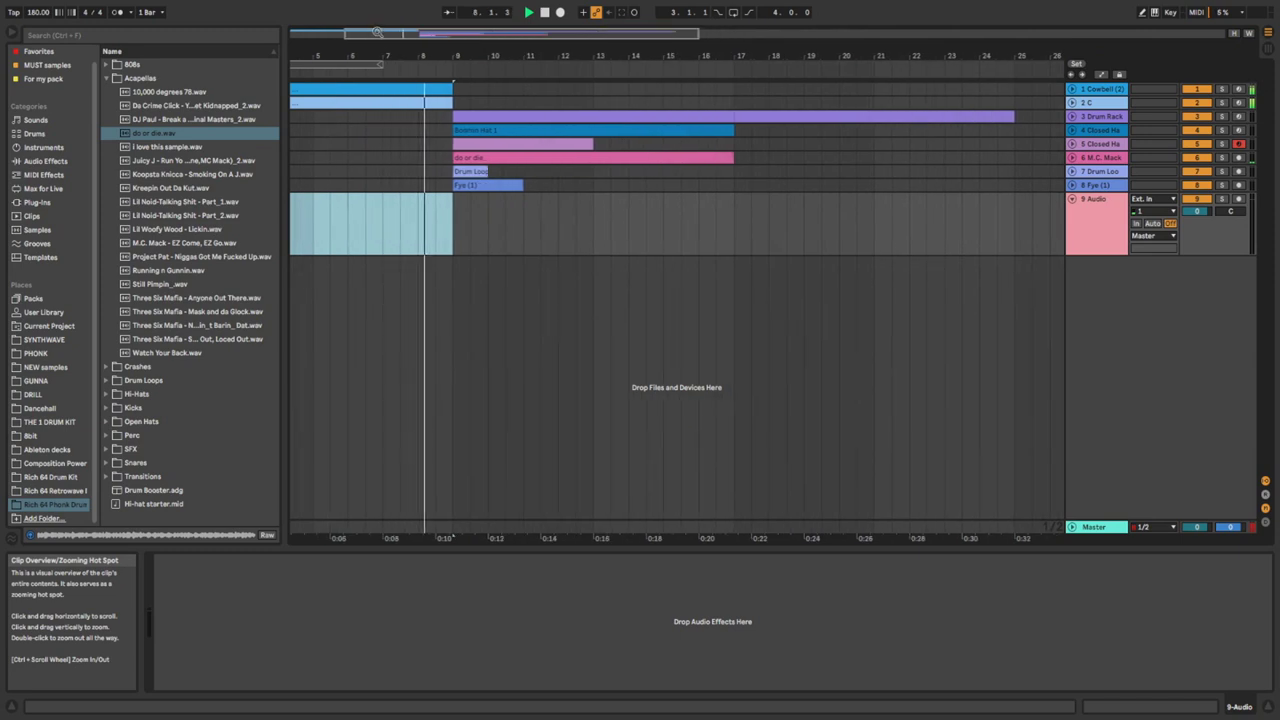
{"action": "left_click", "coordinate": [431, 103]}
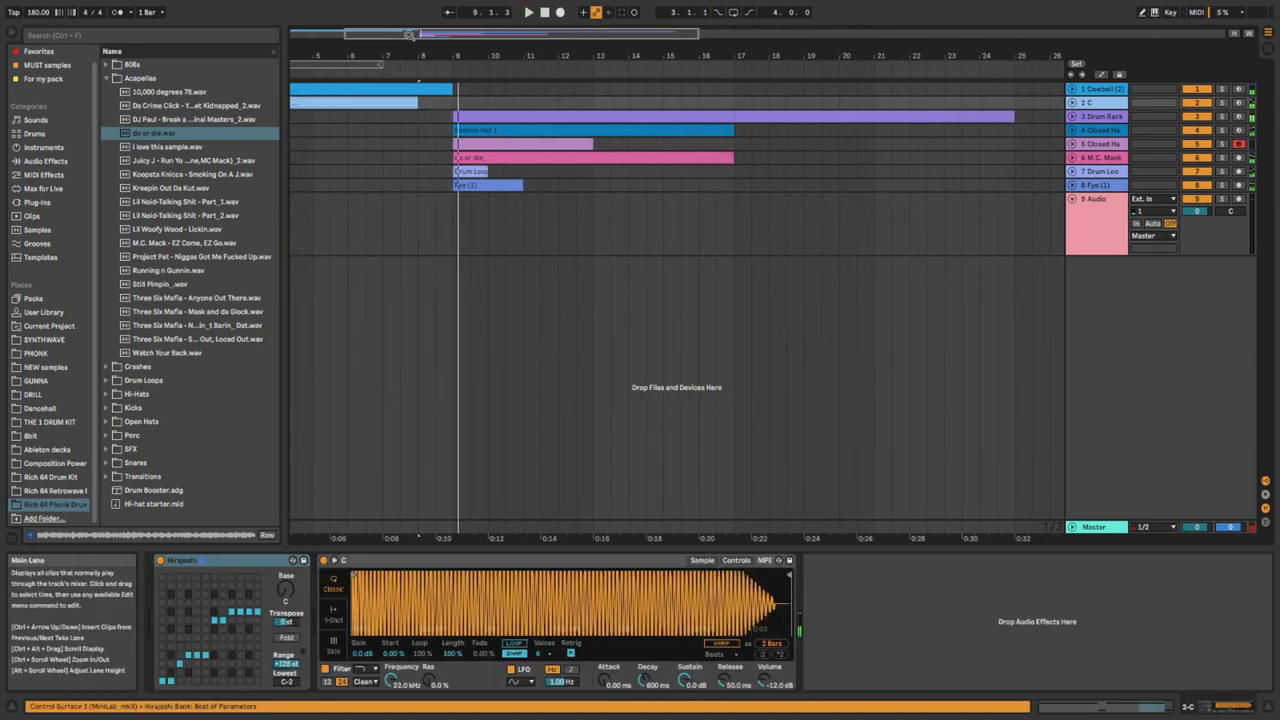
{"action": "left_click_drag", "start_coordinate": [409, 35], "coordinate": [462, 36]}
{"action": "key", "text": "space"}
{"action": "left_click", "coordinate": [421, 157]}
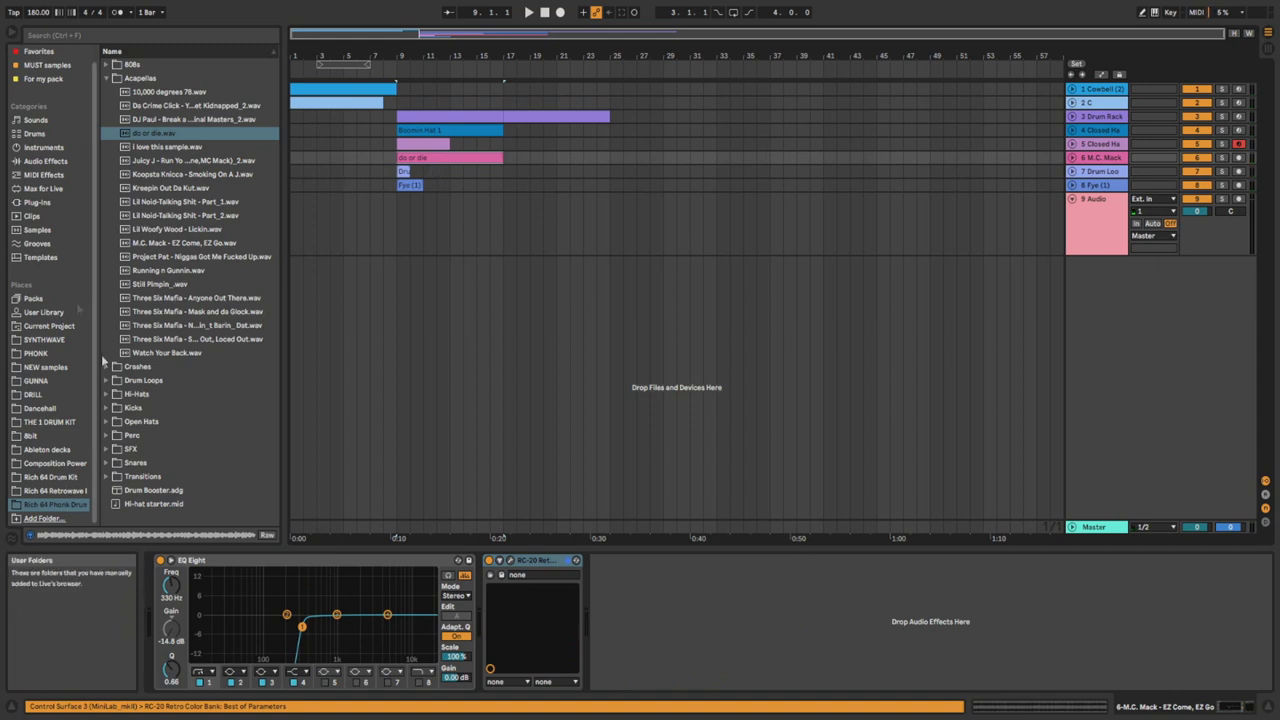
Audition the 808 [C] samples in the 808s folder and place the first one on the new audio track at bar 8.
{"action": "left_click", "coordinate": [106, 78]}
{"action": "left_click", "coordinate": [106, 65]}
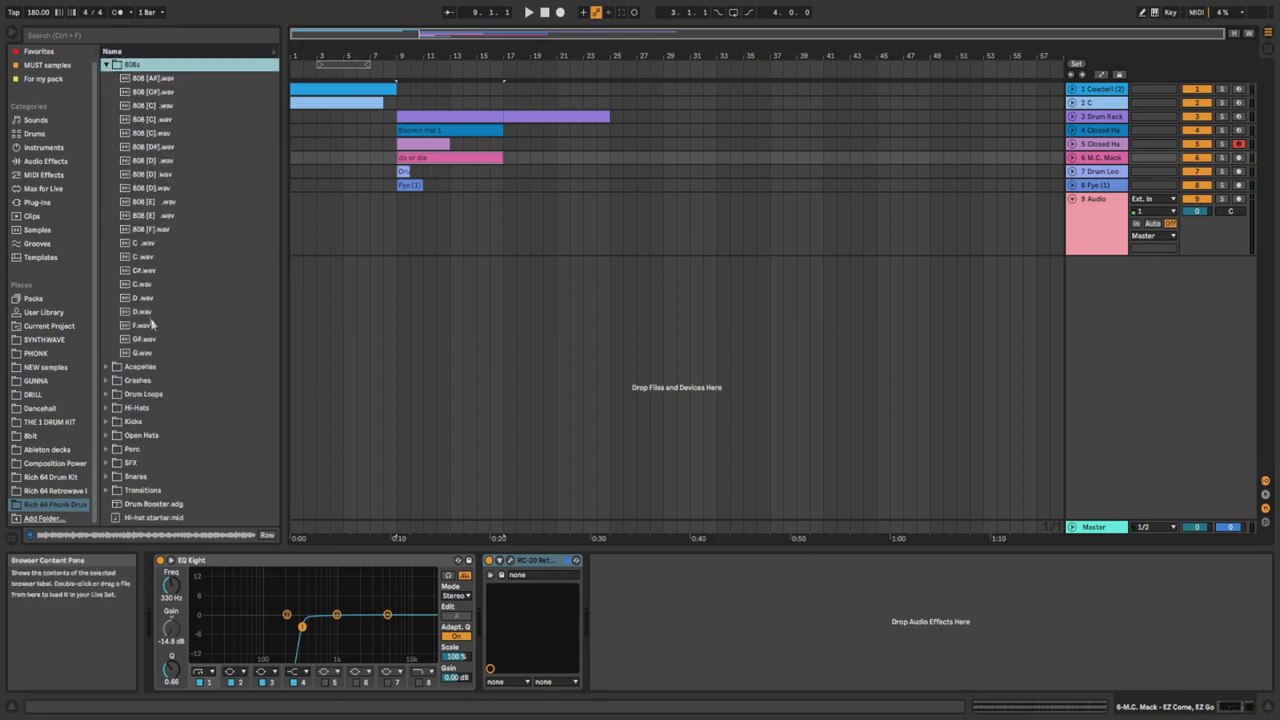
{"action": "left_click", "coordinate": [156, 120]}
{"action": "left_click", "coordinate": [162, 106]}
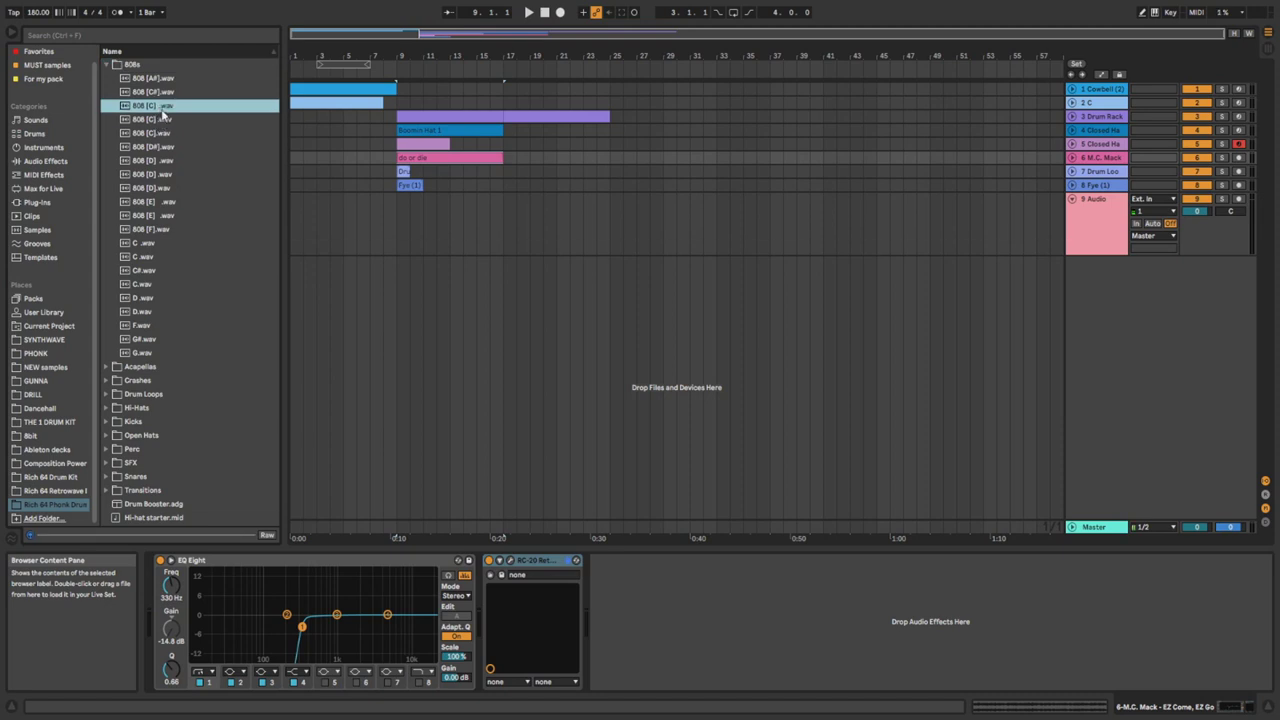
{"action": "left_click", "coordinate": [156, 134]}
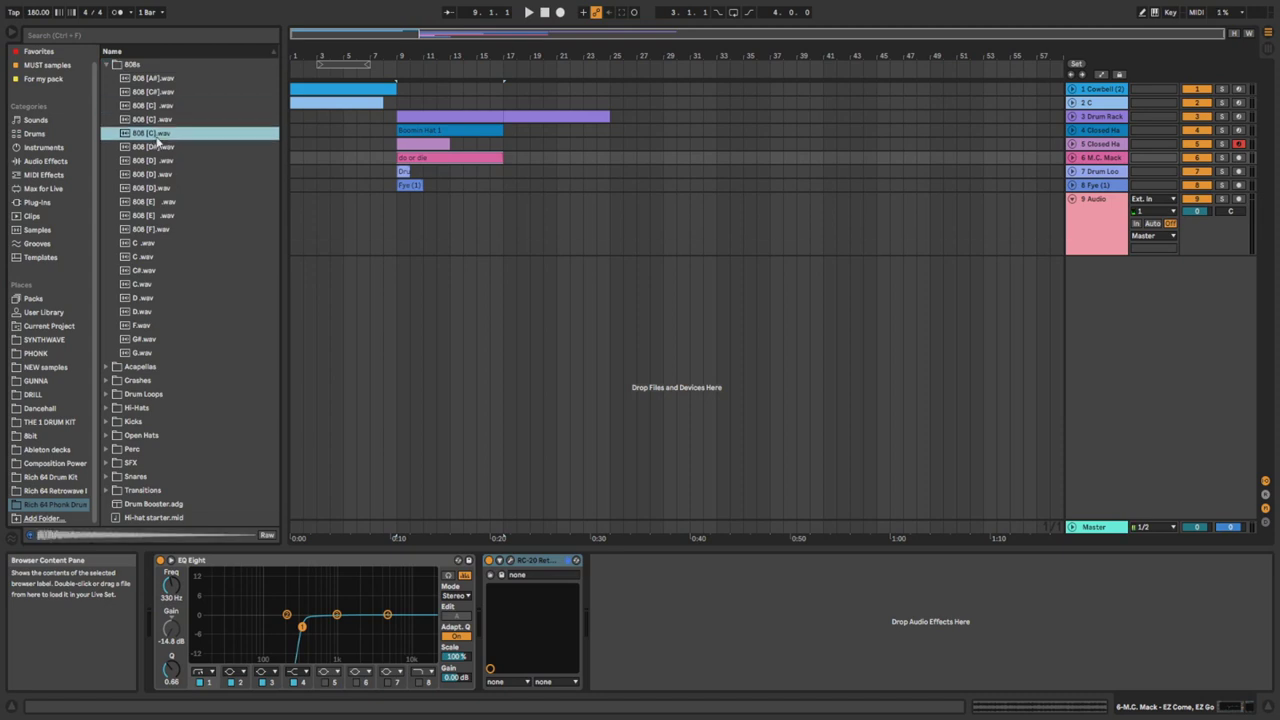
{"action": "left_click", "coordinate": [159, 107]}
{"action": "left_click_drag", "start_coordinate": [162, 106], "coordinate": [392, 210]}
Trim the end of the 808 [C] clip to 8.3.1, leaving half a bar.
{"action": "left_click_drag", "start_coordinate": [345, 41], "coordinate": [345, 88]}
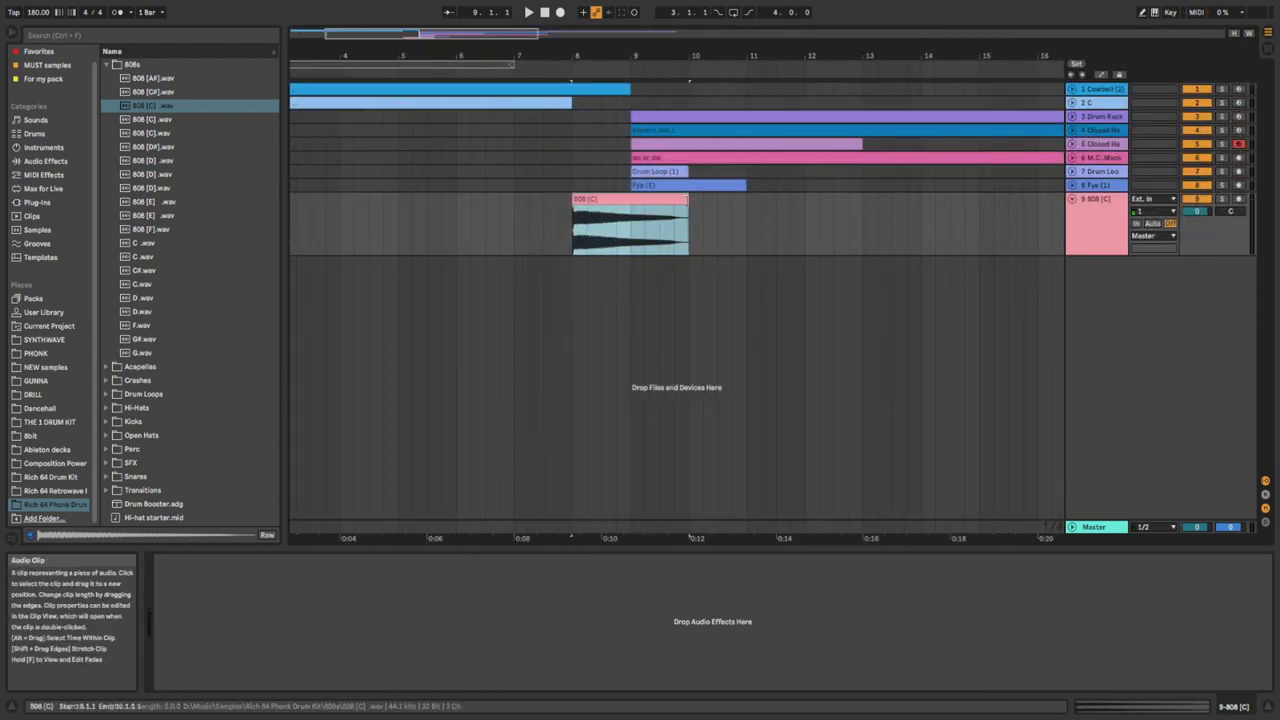
{"action": "left_click_drag", "start_coordinate": [686, 207], "coordinate": [601, 205]}
{"action": "left_click", "coordinate": [585, 200]}
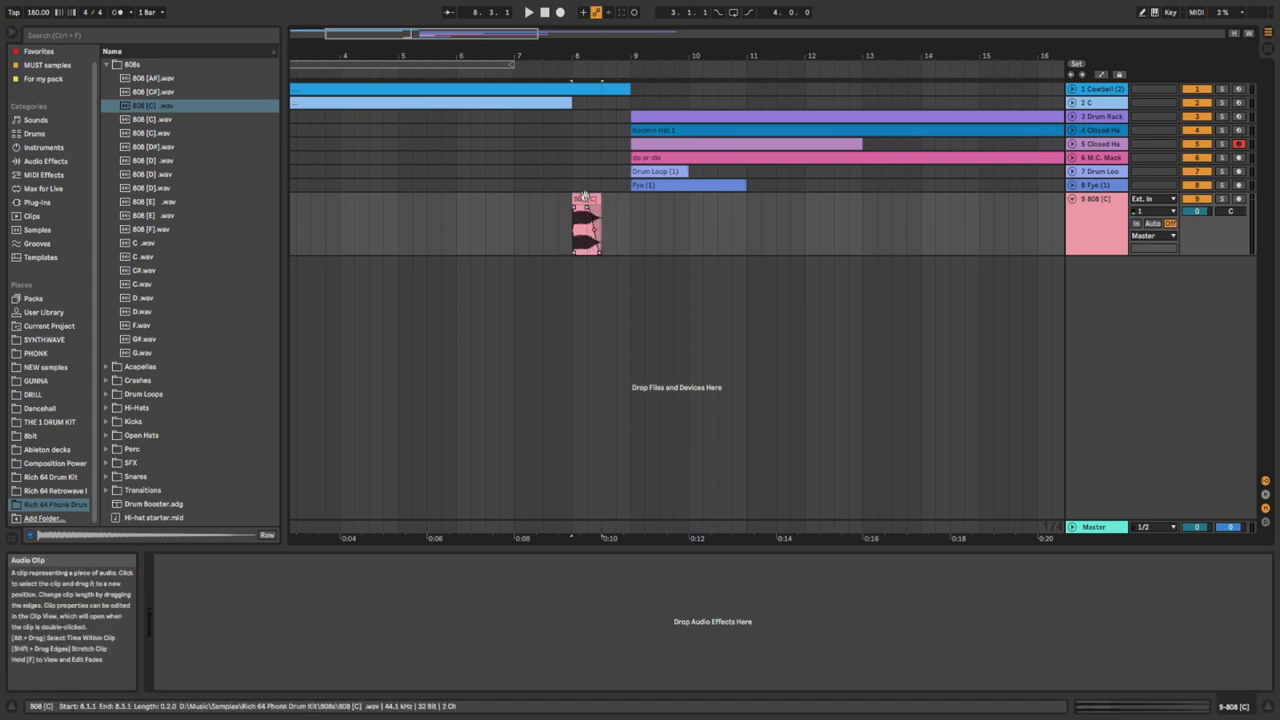
Reverse the 808 [C] clip and move it to start at 8.3.1, ending at bar 9.
{"action": "double_click", "coordinate": [585, 200]}
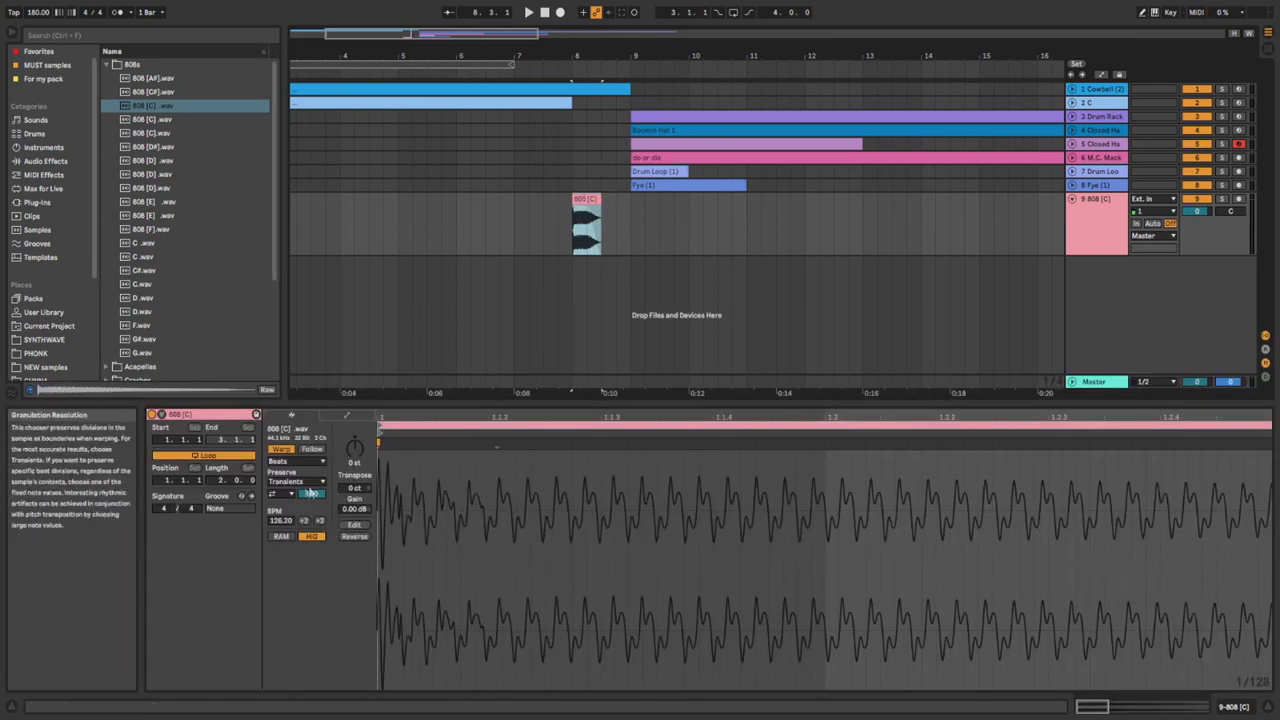
{"action": "left_click", "coordinate": [362, 536]}
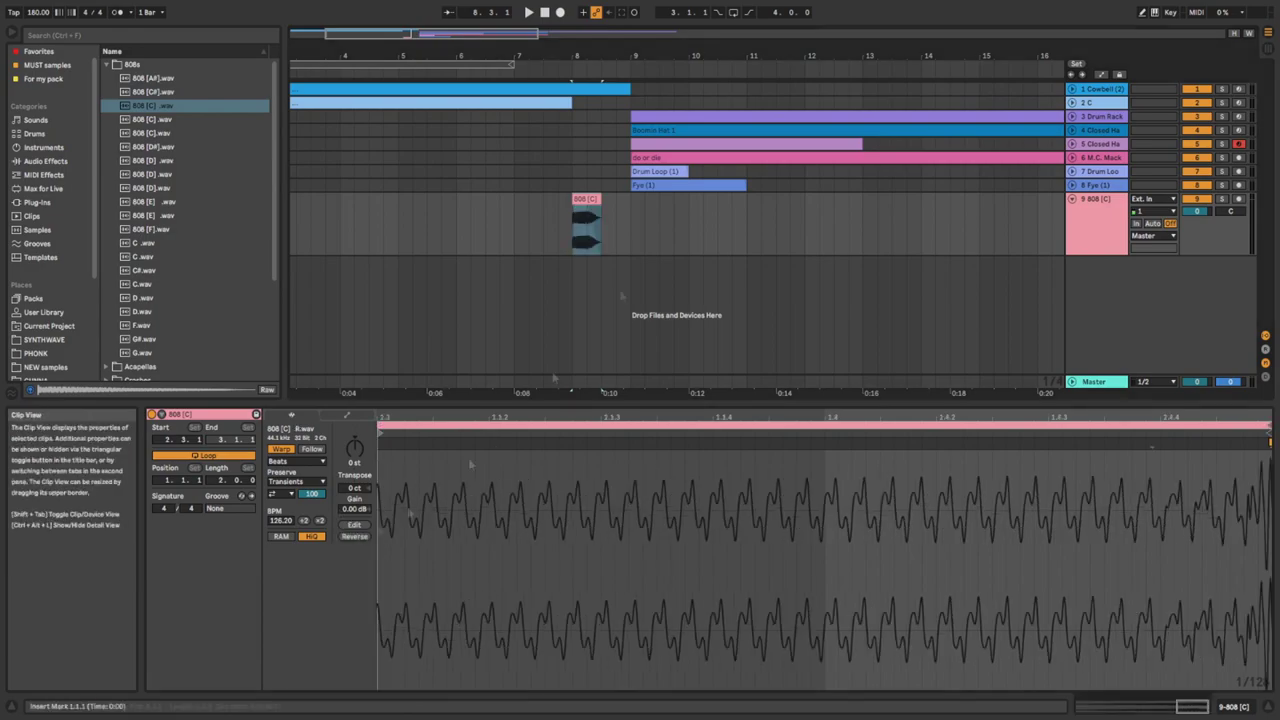
{"action": "left_click_drag", "start_coordinate": [588, 215], "coordinate": [617, 215]}
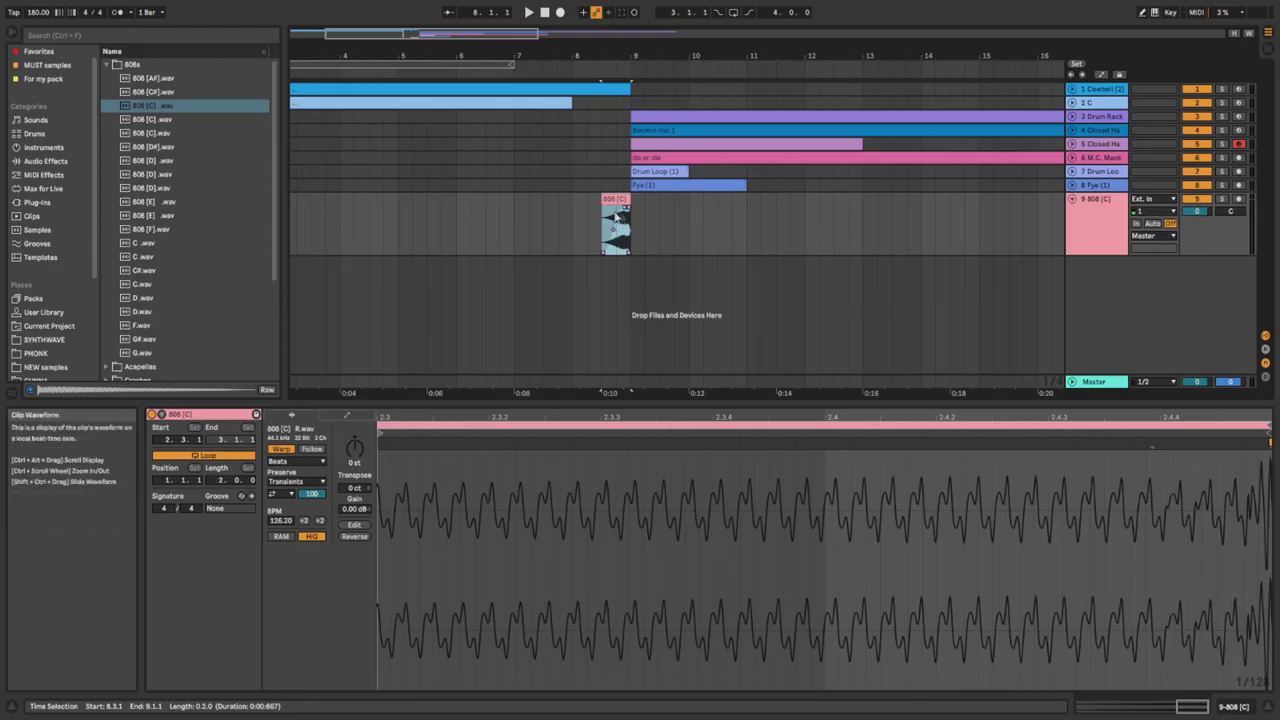
Play the transition into bar 9 from 7.4.1, stop playback, and place the insert mark at bar 8.
{"action": "left_click", "coordinate": [561, 174]}
{"action": "key", "text": "space"}
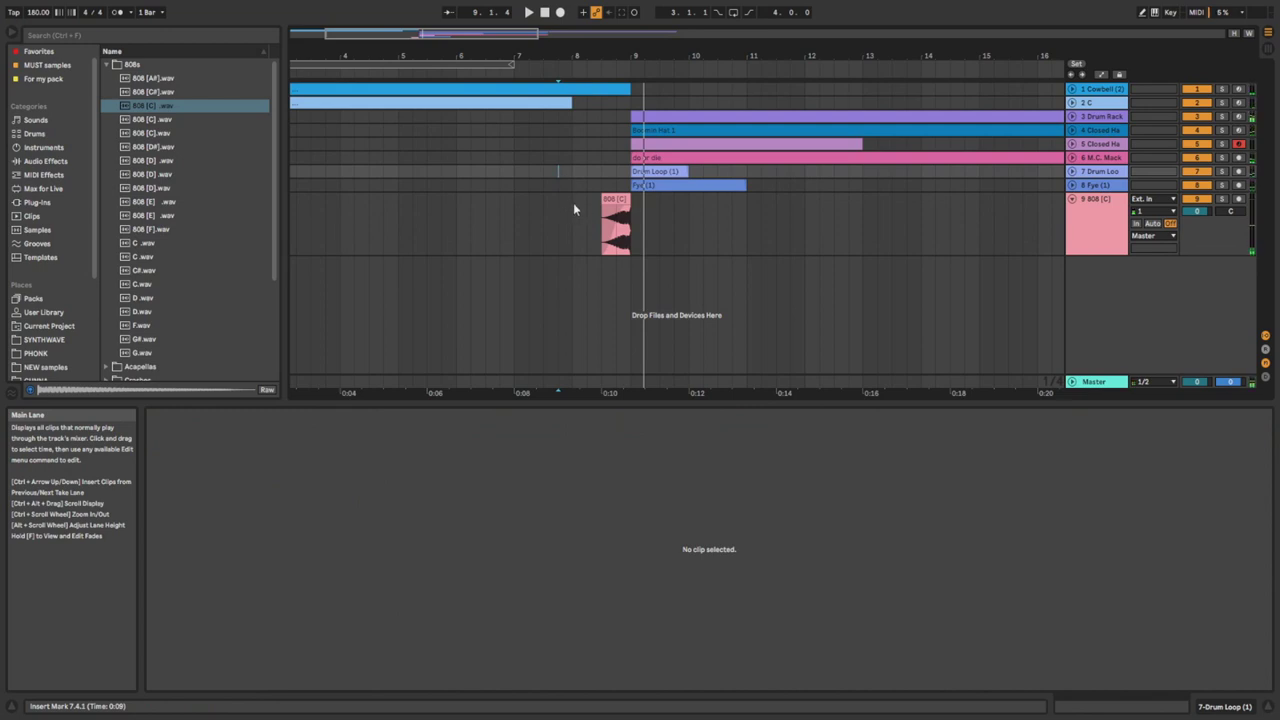
{"action": "key", "text": "space"}
{"action": "left_click", "coordinate": [572, 184]}
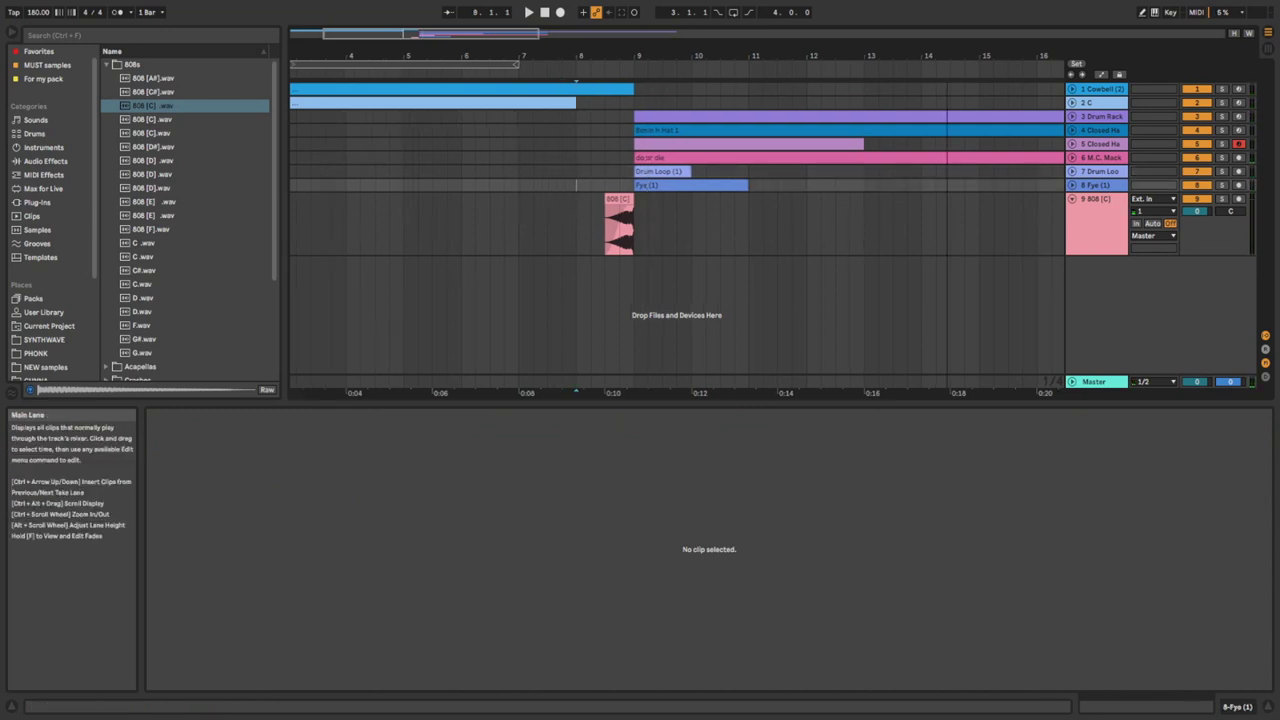
Copy the Cowbell and C clips to start at bar 9, and play the arrangement from bar 7.
{"action": "scroll", "coordinate": [803, 120], "scroll_direction": "down", "scroll_amount": 5}
{"action": "left_click", "coordinate": [334, 101]}
{"action": "left_click", "coordinate": [329, 91], "text": "shift"}
{"action": "left_click_drag", "start_coordinate": [329, 91], "coordinate": [421, 92]}
{"action": "left_click", "coordinate": [371, 117]}
{"action": "key", "text": "space"}
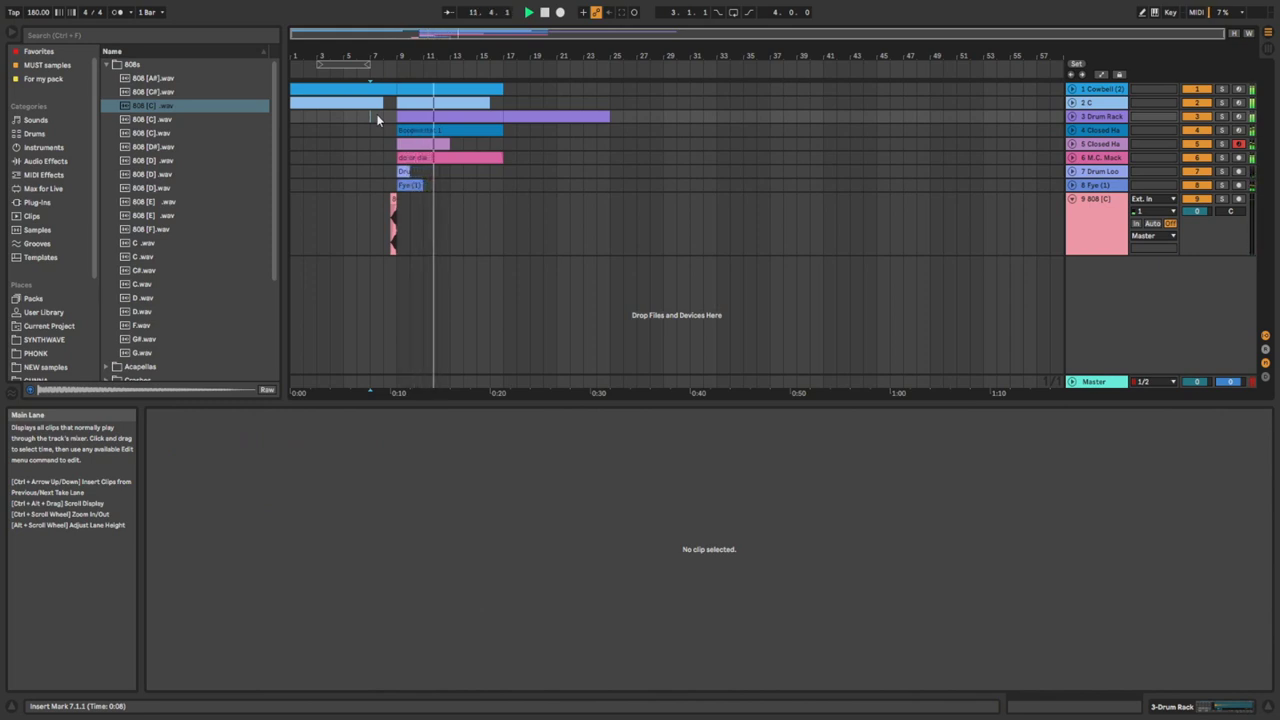
Move the Drum Loop (1) clip to start at bar 17.
{"action": "left_click", "coordinate": [410, 187]}
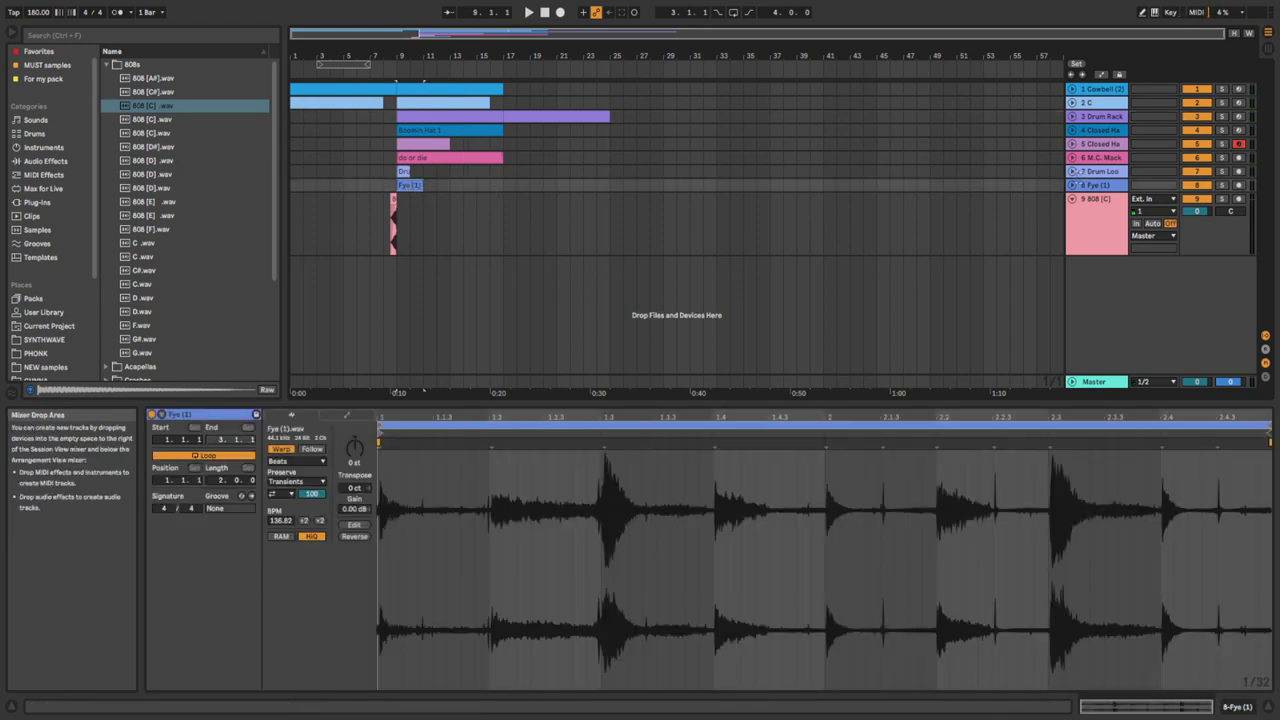
{"action": "left_click", "coordinate": [403, 171]}
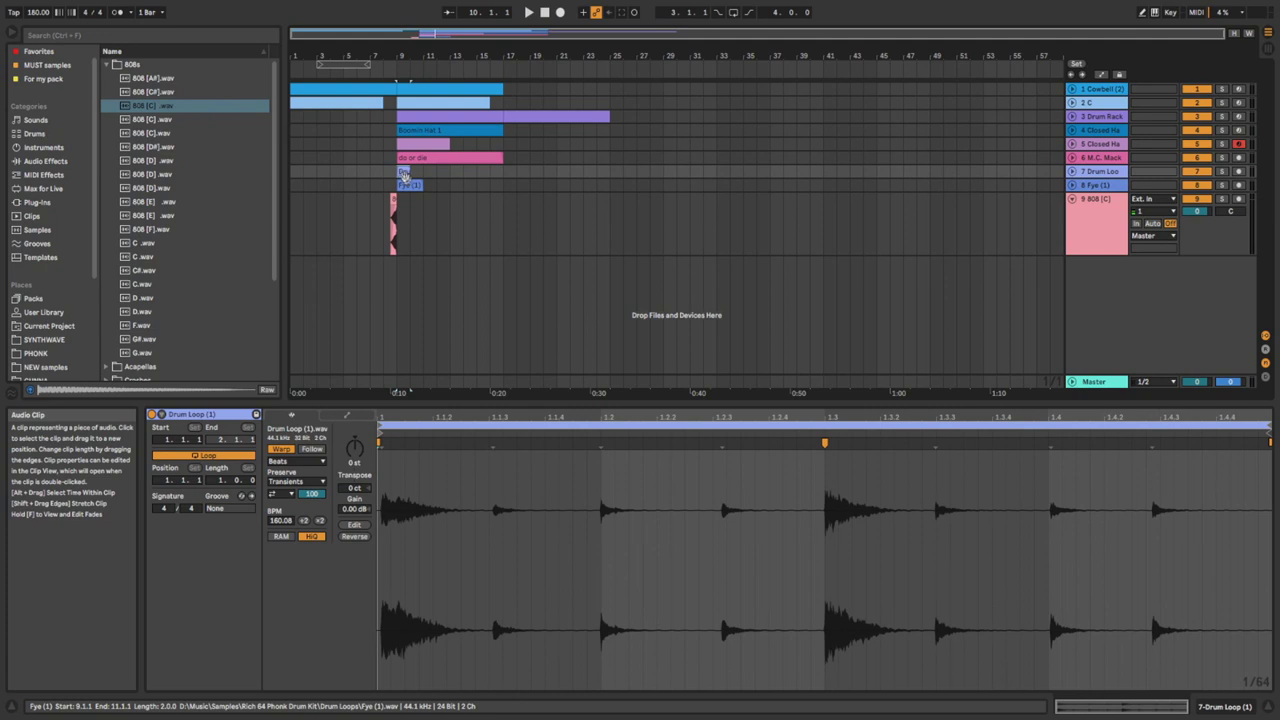
{"action": "left_click", "coordinate": [510, 172]}
{"action": "left_click_drag", "start_coordinate": [510, 172], "coordinate": [510, 172]}
Audition the Fye (1) loop and move its clip to start at bar 23.
{"action": "left_click", "coordinate": [405, 185]}
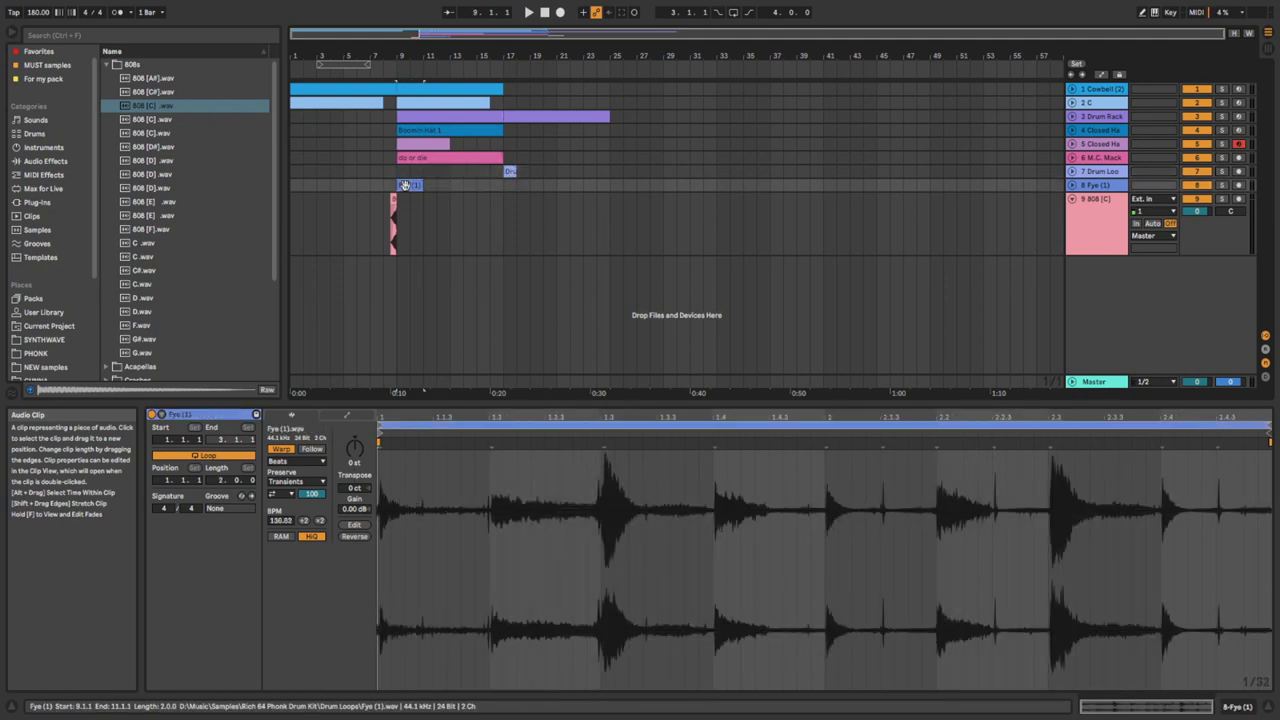
{"action": "left_click", "coordinate": [1222, 185]}
{"action": "key", "text": "space"}
{"action": "left_click", "coordinate": [1222, 188]}
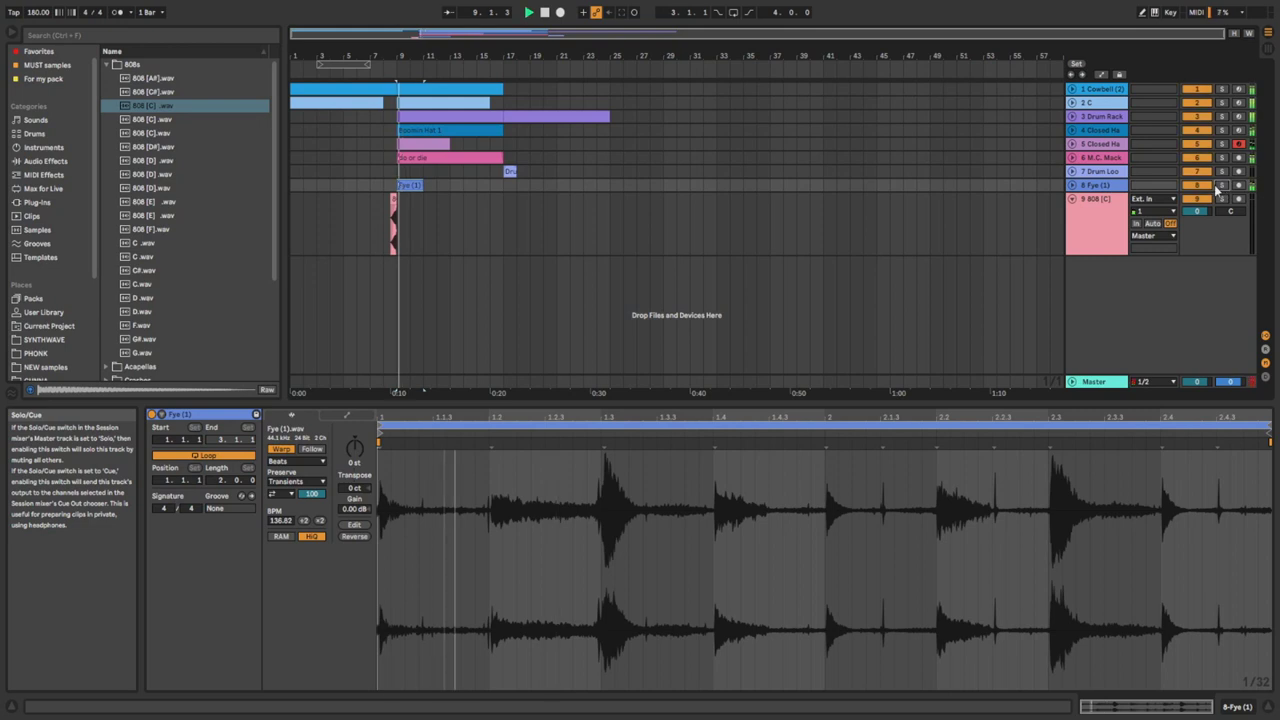
{"action": "left_click", "coordinate": [439, 182]}
{"action": "left_click", "coordinate": [410, 187]}
{"action": "left_click", "coordinate": [414, 193]}
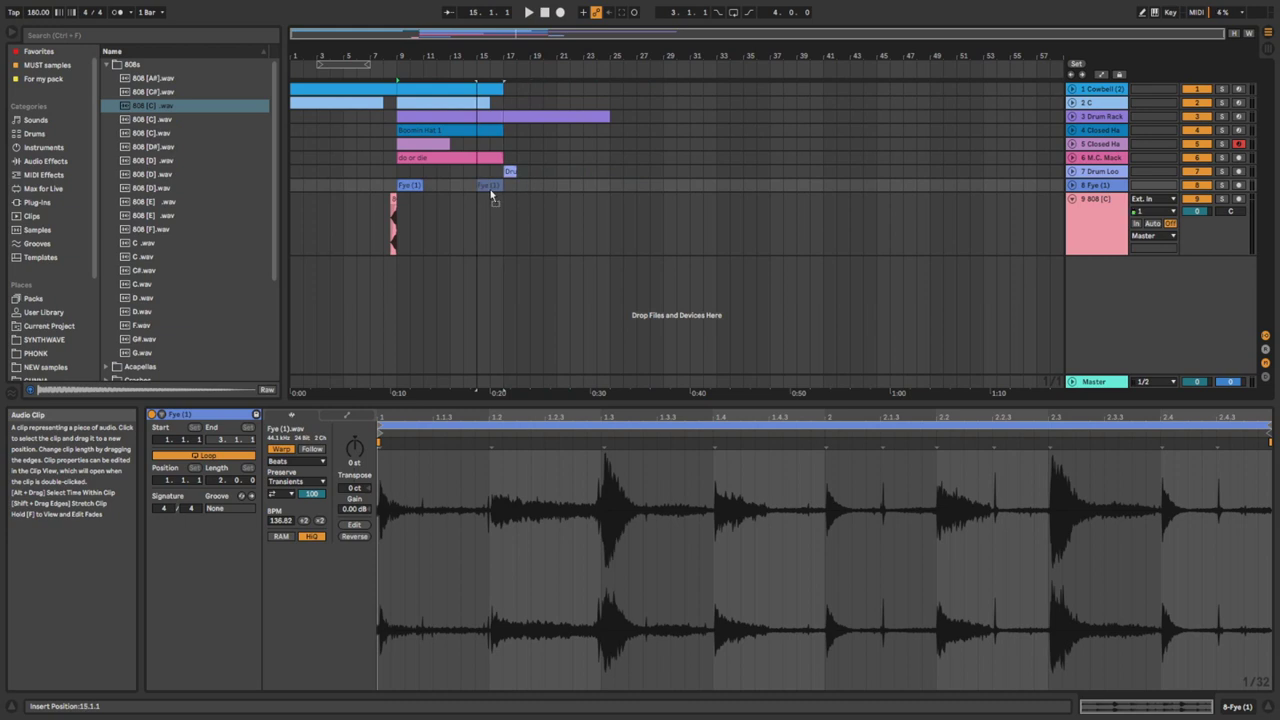
{"action": "left_click_drag", "start_coordinate": [598, 194], "coordinate": [598, 194]}
Trim the second Drum Rack clip to end at bar 23 and play the passage into the Fye (1) loop.
{"action": "left_click_drag", "start_coordinate": [608, 117], "coordinate": [584, 117]}
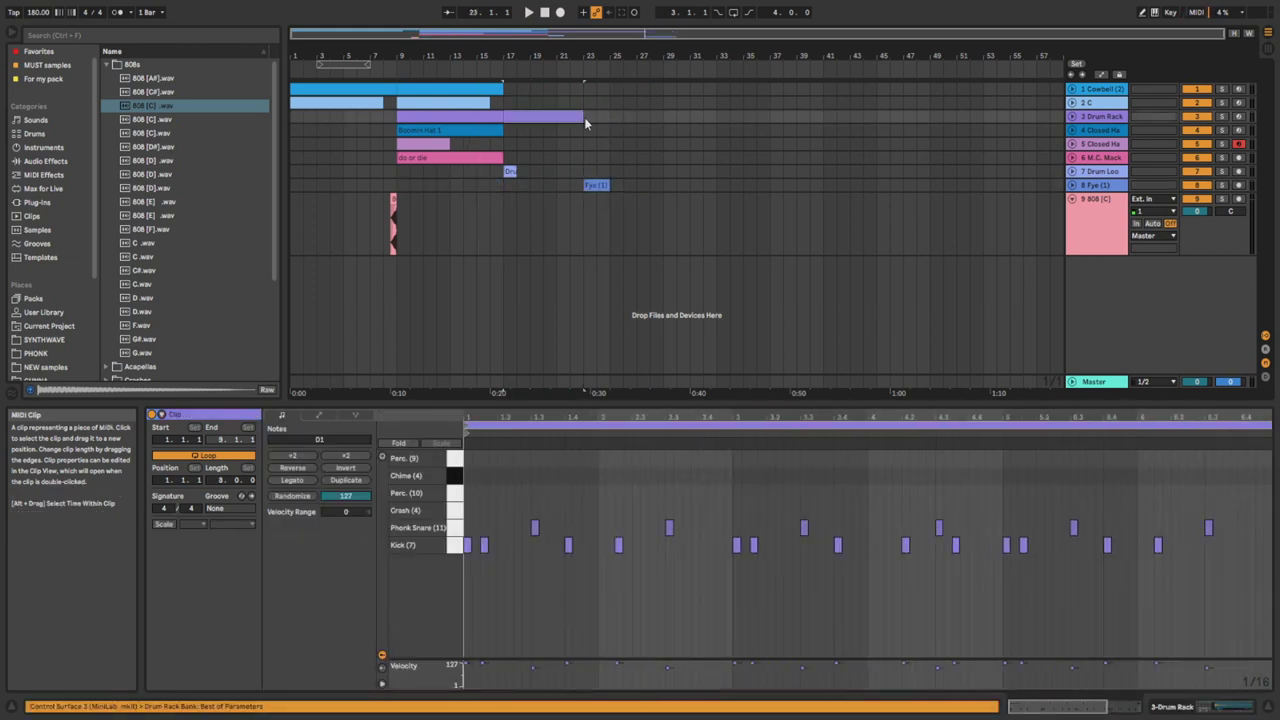
{"action": "left_click", "coordinate": [572, 157]}
{"action": "key", "text": "space"}
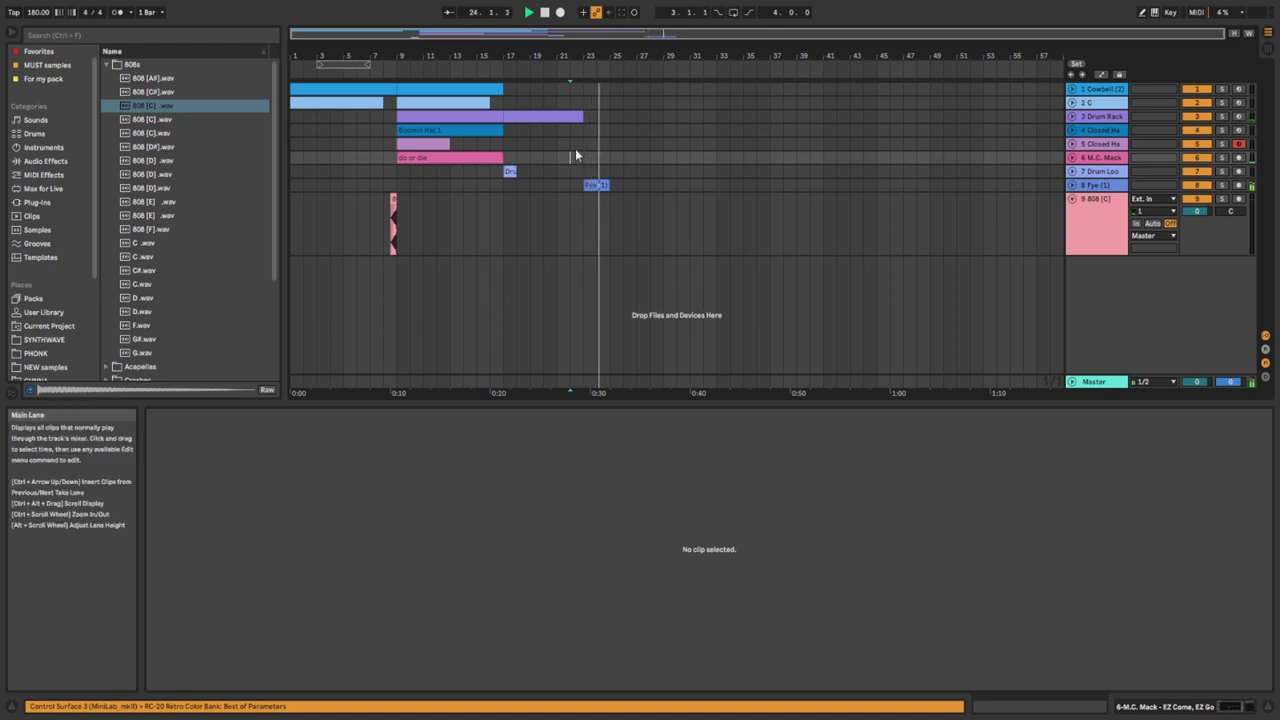
{"action": "key", "text": "space"}
Continue the Cowbell melody through bar 25 and copy the clips of bars 9 to 17 to bar 25.
{"action": "left_click_drag", "start_coordinate": [504, 183], "coordinate": [620, 87]}
{"action": "left_click_drag", "start_coordinate": [503, 89], "coordinate": [610, 90]}
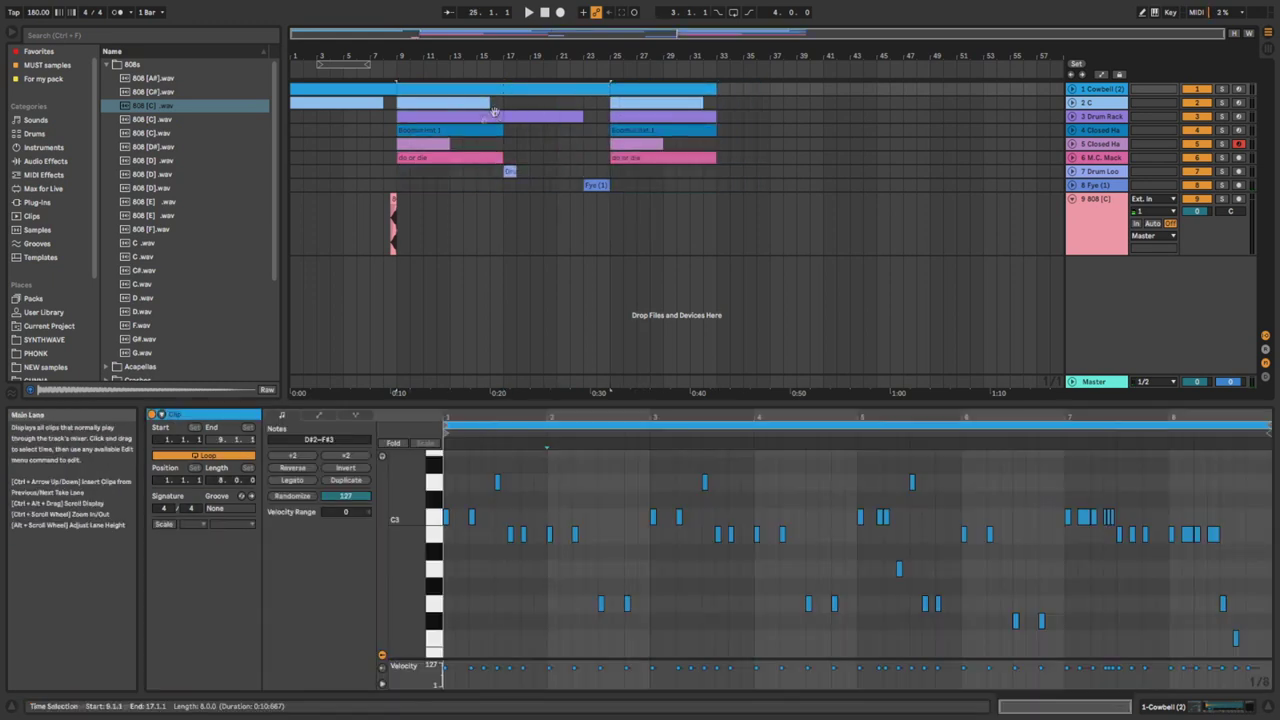
Copy the Closed Hat clip on track 5 from bar 9 to bar 17, and extend the C clip to bar 17.
{"action": "left_click", "coordinate": [434, 144]}
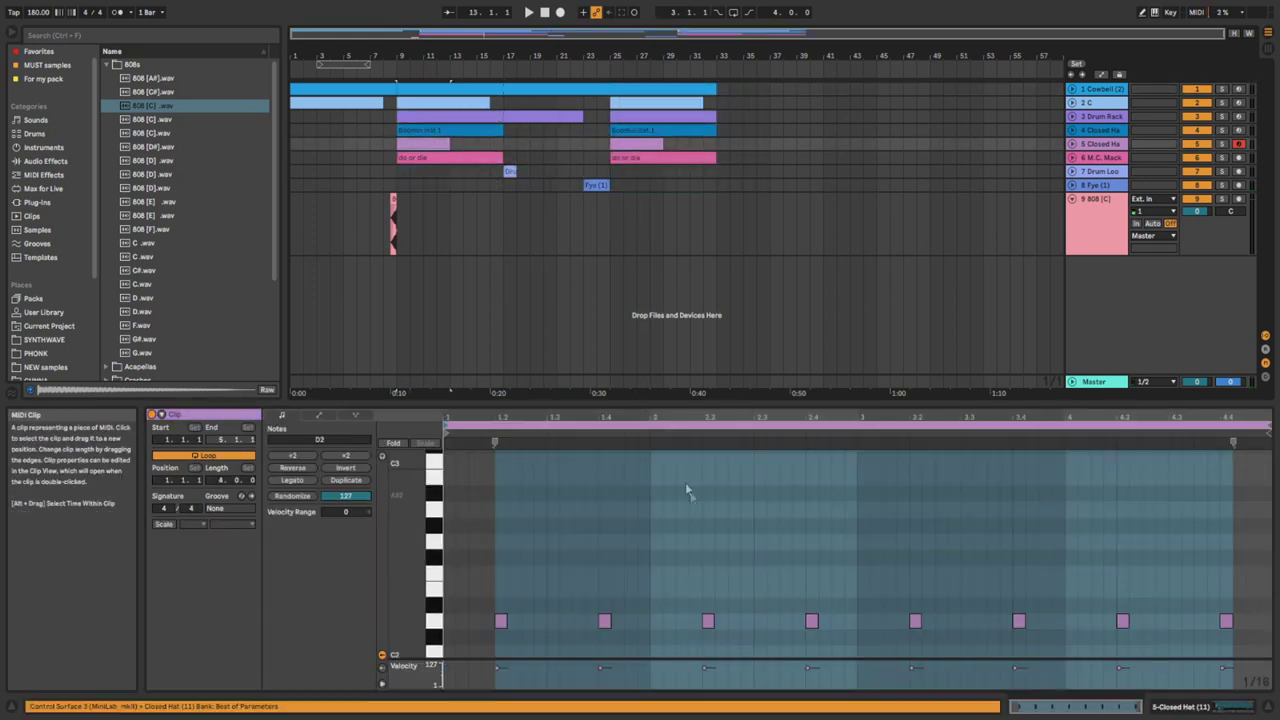
{"action": "scroll", "coordinate": [673, 483], "scroll_direction": "down", "scroll_amount": 2}
{"action": "scroll", "coordinate": [673, 483], "scroll_direction": "up", "scroll_amount": 1}
{"action": "left_click_drag", "start_coordinate": [404, 144], "coordinate": [524, 149]}
{"action": "left_click_drag", "start_coordinate": [488, 105], "coordinate": [504, 107]}
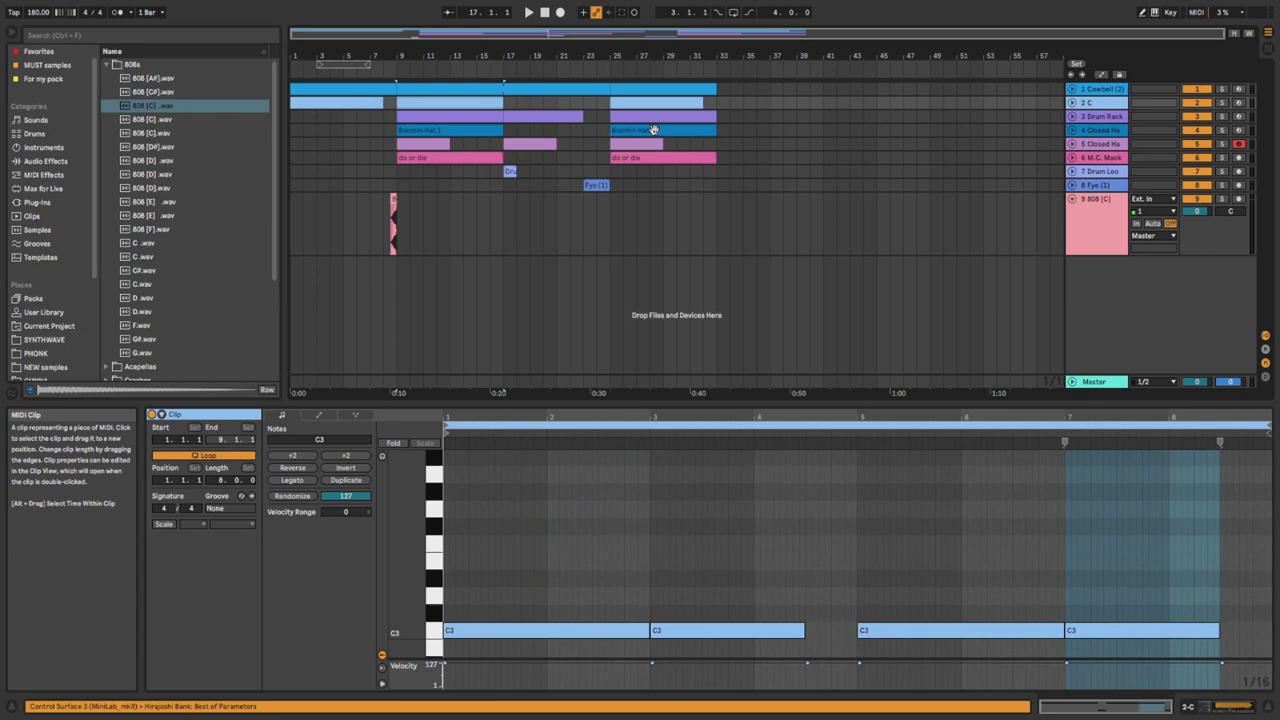
Extend the C and Boomin Hat 1 clips to bar 23, undoing the same extension of the do or die vocal.
{"action": "left_click", "coordinate": [499, 119]}
{"action": "left_click", "coordinate": [580, 118]}
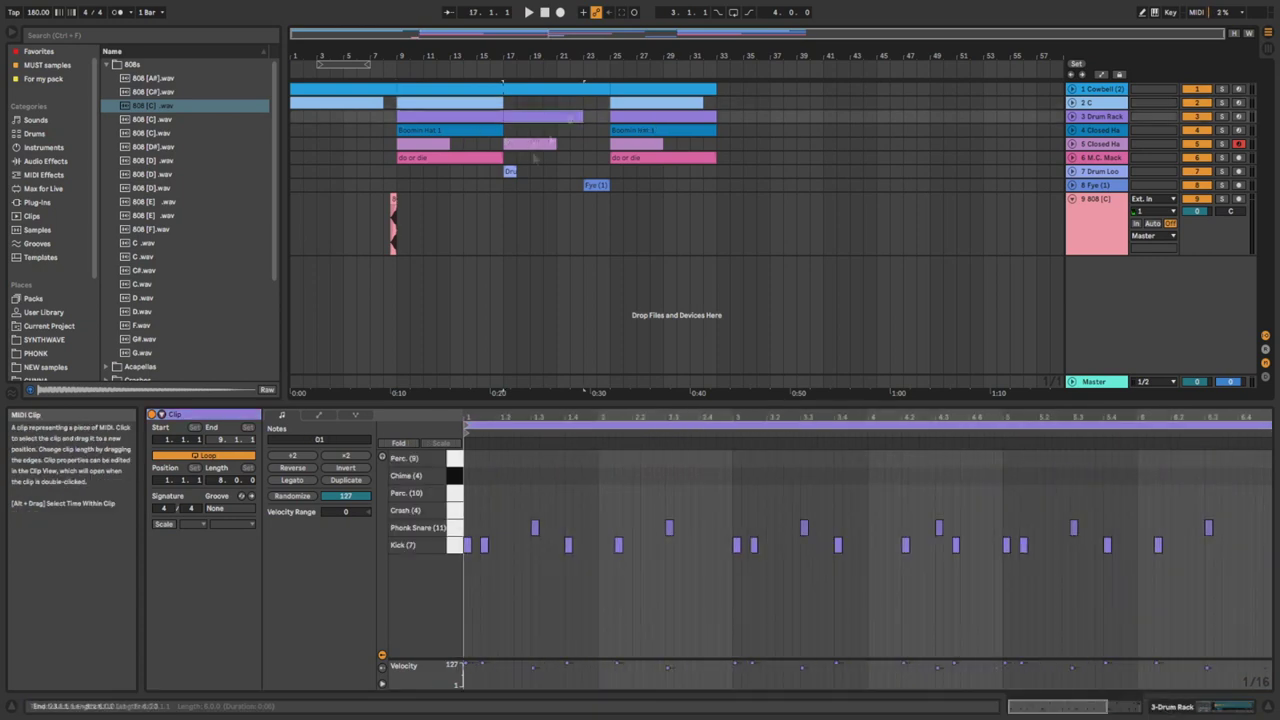
{"action": "left_click_drag", "start_coordinate": [502, 106], "coordinate": [580, 108]}
{"action": "left_click_drag", "start_coordinate": [501, 131], "coordinate": [580, 132]}
{"action": "left_click_drag", "start_coordinate": [501, 158], "coordinate": [580, 158]}
{"action": "key", "text": "ctrl+z"}
Play from bar 7 and extend the Drum Loop (1) clip to bar 23.
{"action": "left_click", "coordinate": [371, 172]}
{"action": "key", "text": "space"}
{"action": "left_click", "coordinate": [510, 171]}
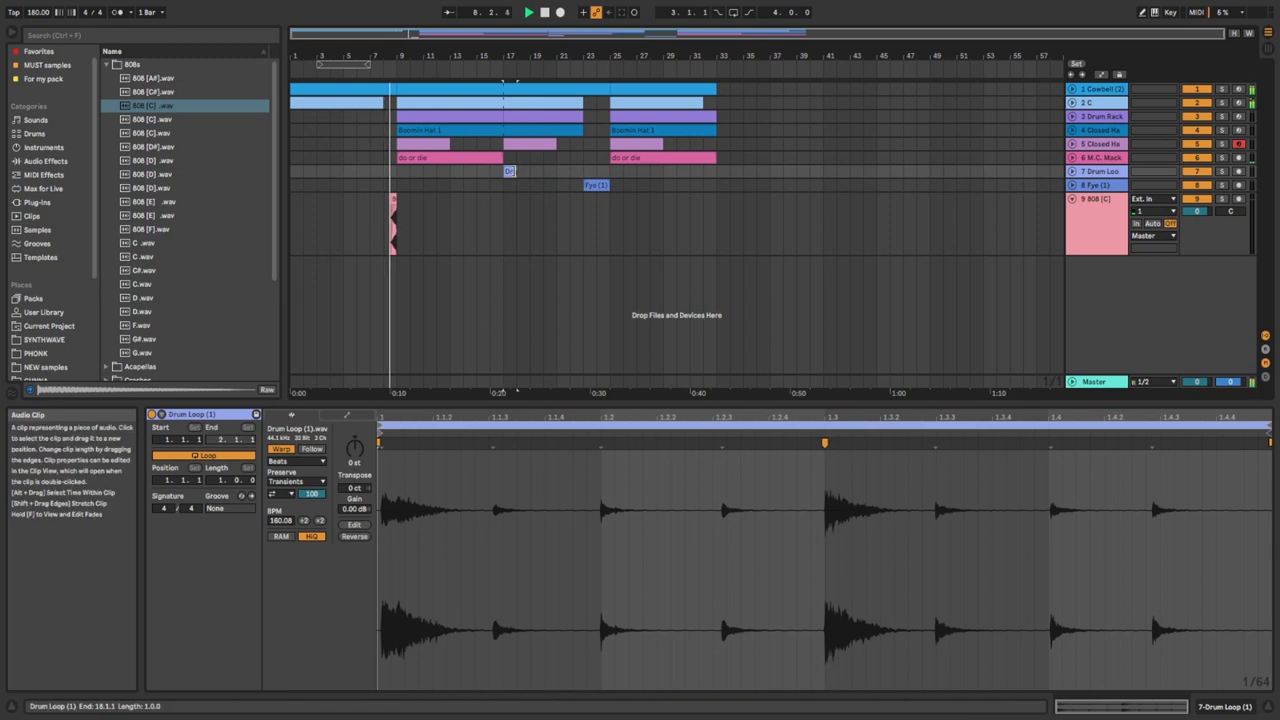
{"action": "left_click_drag", "start_coordinate": [515, 172], "coordinate": [583, 172]}
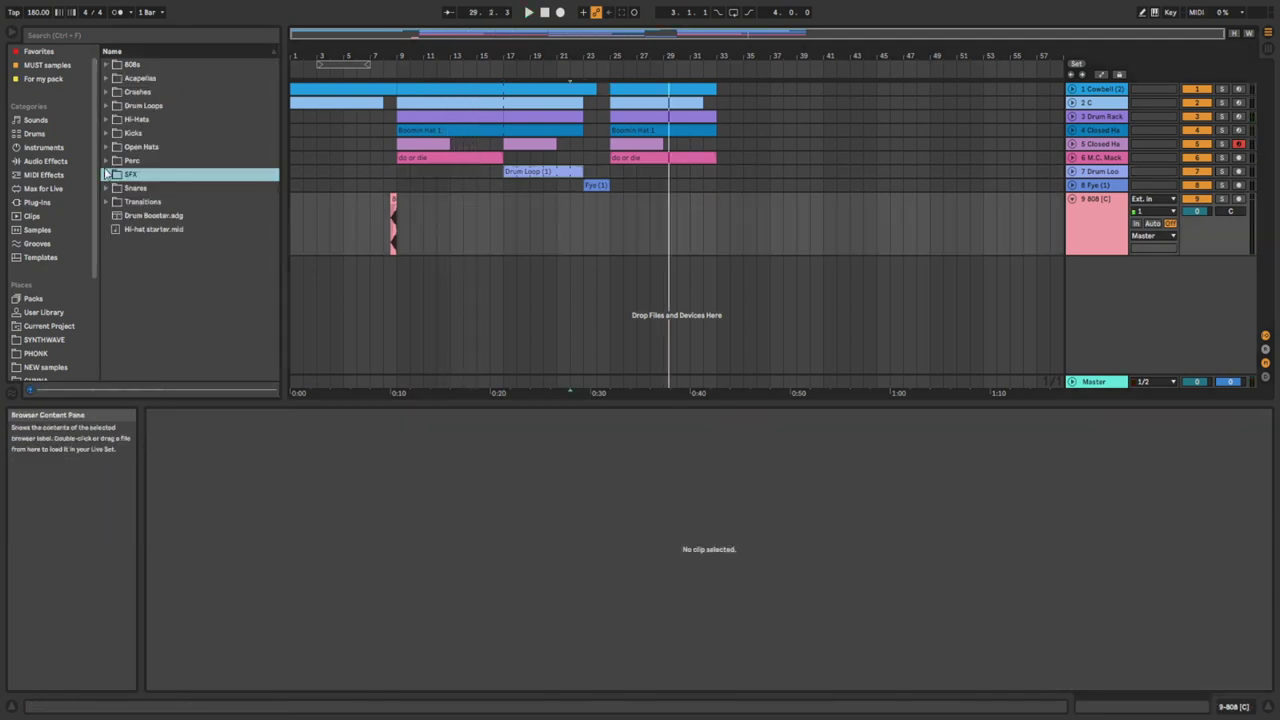
Audition samples in the Perc folder and place Perc. (13).wav on the 808 [C] track at bar 25.
{"action": "left_click", "coordinate": [108, 160]}
{"action": "scroll", "coordinate": [185, 272], "scroll_direction": "down", "scroll_amount": 8}
{"action": "left_click", "coordinate": [168, 276]}
{"action": "left_click", "coordinate": [166, 266]}
{"action": "left_click", "coordinate": [168, 291]}
{"action": "left_click", "coordinate": [168, 304]}
{"action": "left_click", "coordinate": [161, 292]}
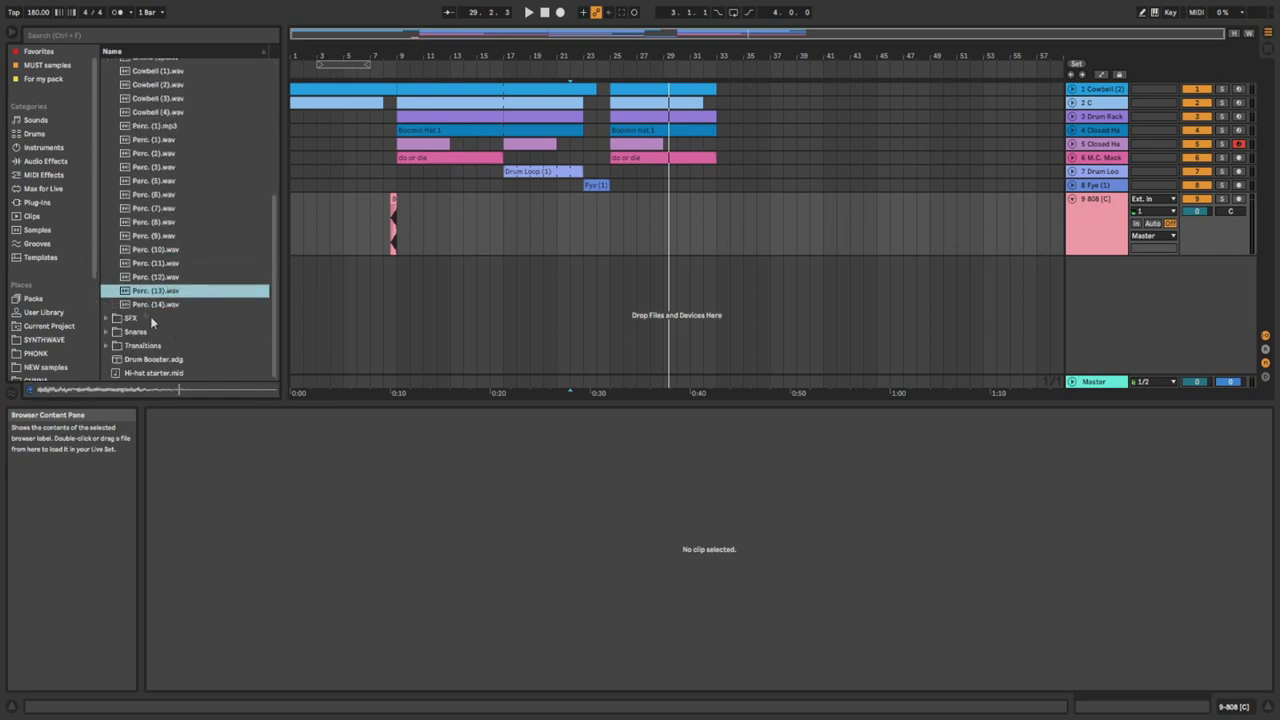
{"action": "left_click_drag", "start_coordinate": [605, 214], "coordinate": [607, 215]}
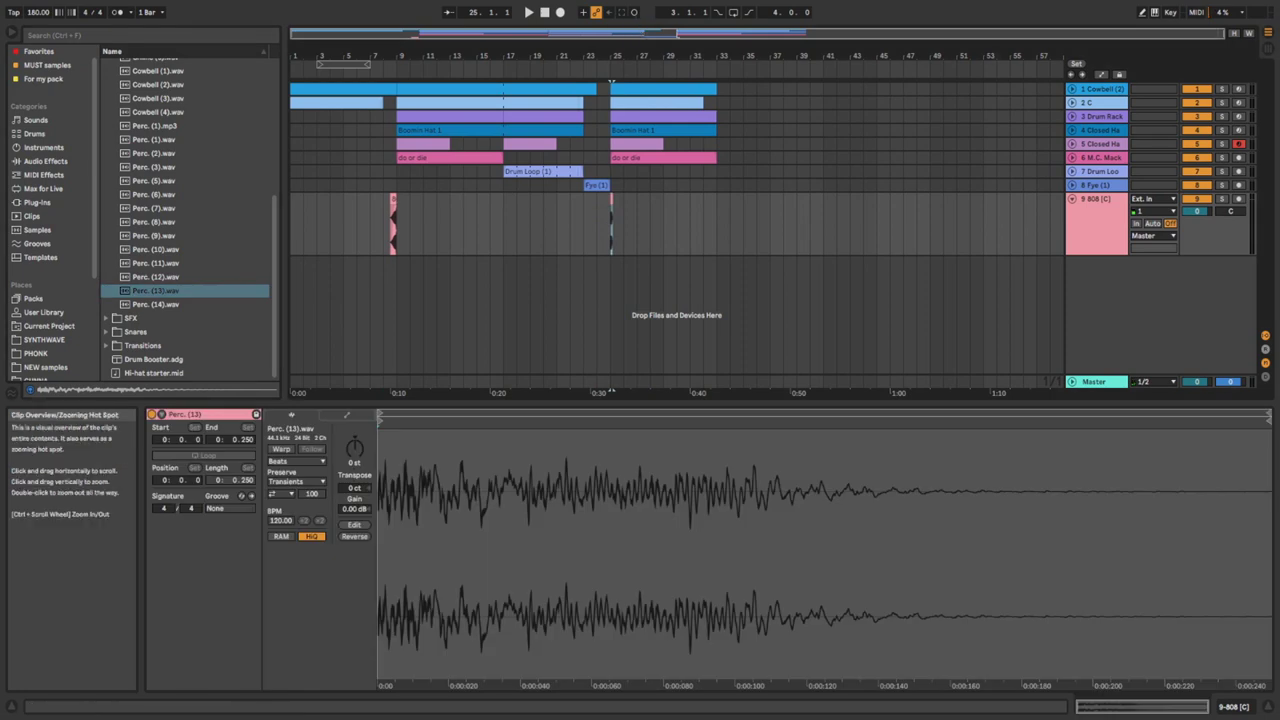
Try shortening the Perc. (13) clip at bar 25 and listen to it with the other tracks.
{"action": "scroll", "coordinate": [611, 214], "scroll_direction": "up", "scroll_amount": 6}
{"action": "mouse_move", "coordinate": [697, 200]}
{"action": "left_mouse_down"}
{"action": "mouse_move", "coordinate": [723, 202]}
{"action": "mouse_move", "coordinate": [710, 199]}
{"action": "left_mouse_up"}
{"action": "mouse_move", "coordinate": [704, 198]}
{"action": "left_mouse_down"}
{"action": "mouse_move", "coordinate": [716, 211]}
{"action": "mouse_move", "coordinate": [699, 208]}
{"action": "left_mouse_up"}
{"action": "left_click", "coordinate": [687, 214]}
{"action": "key", "text": "space"}
{"action": "key", "text": "Delete"}
{"action": "left_click", "coordinate": [697, 210]}
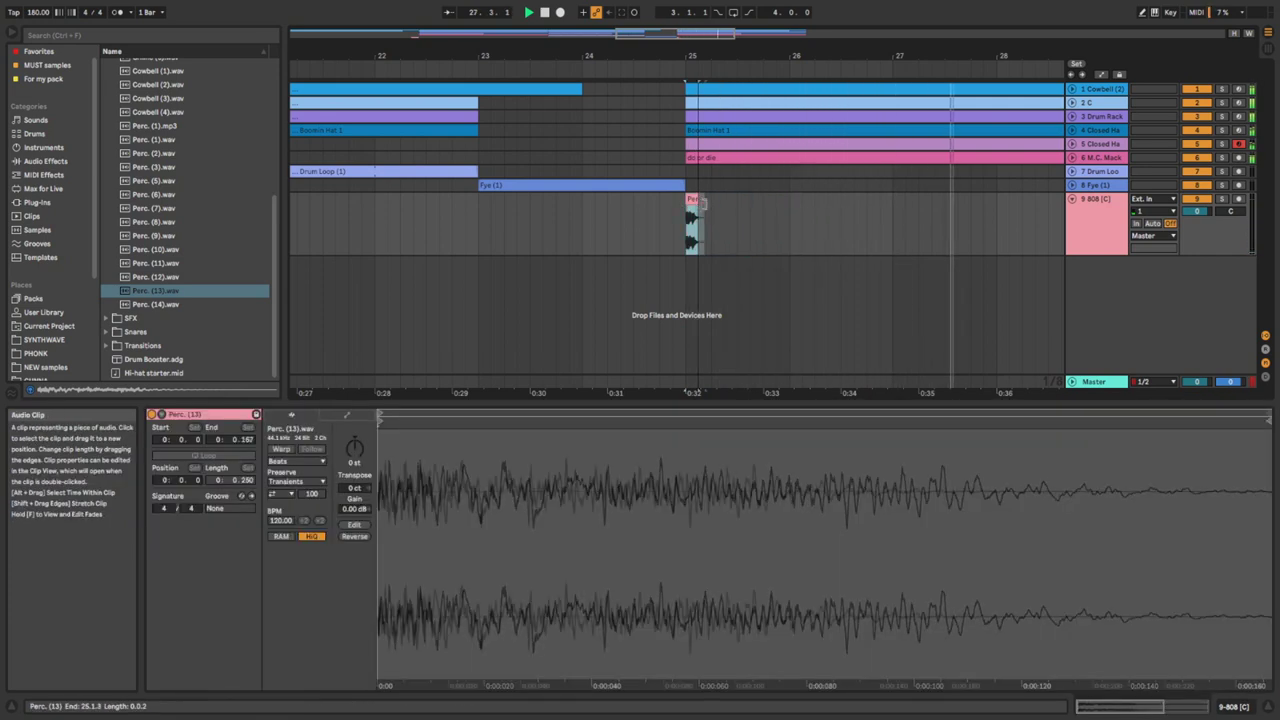
Browse the percussion samples and play the whole arrangement from the beginning.
{"action": "scroll", "coordinate": [143, 288], "scroll_direction": "up", "scroll_amount": 5}
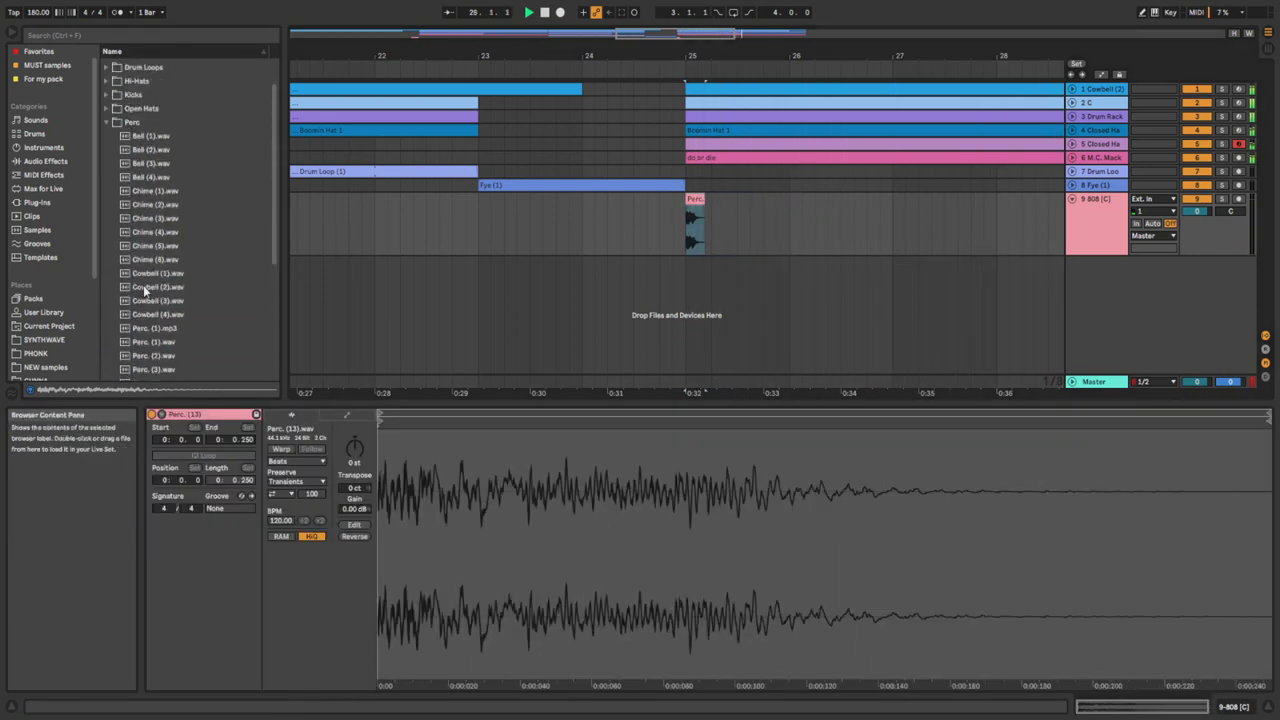
{"action": "scroll", "coordinate": [170, 288], "scroll_direction": "down", "scroll_amount": 2}
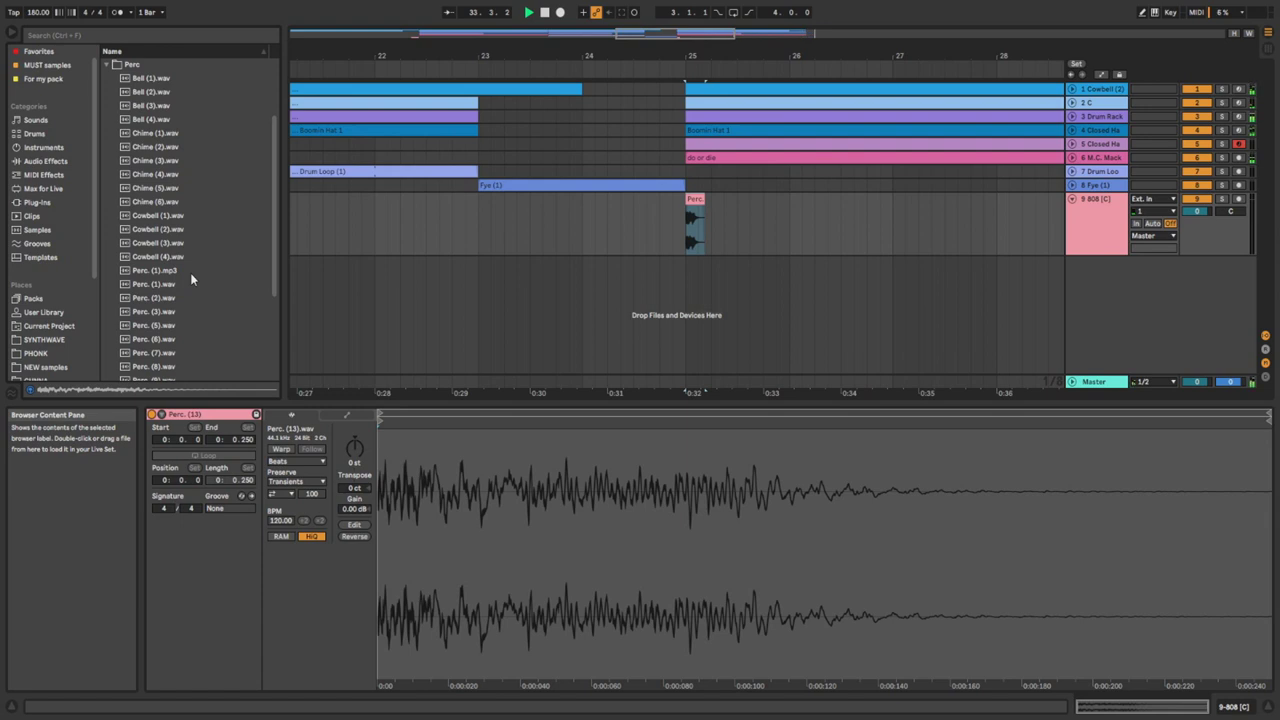
{"action": "double_click", "coordinate": [410, 32]}
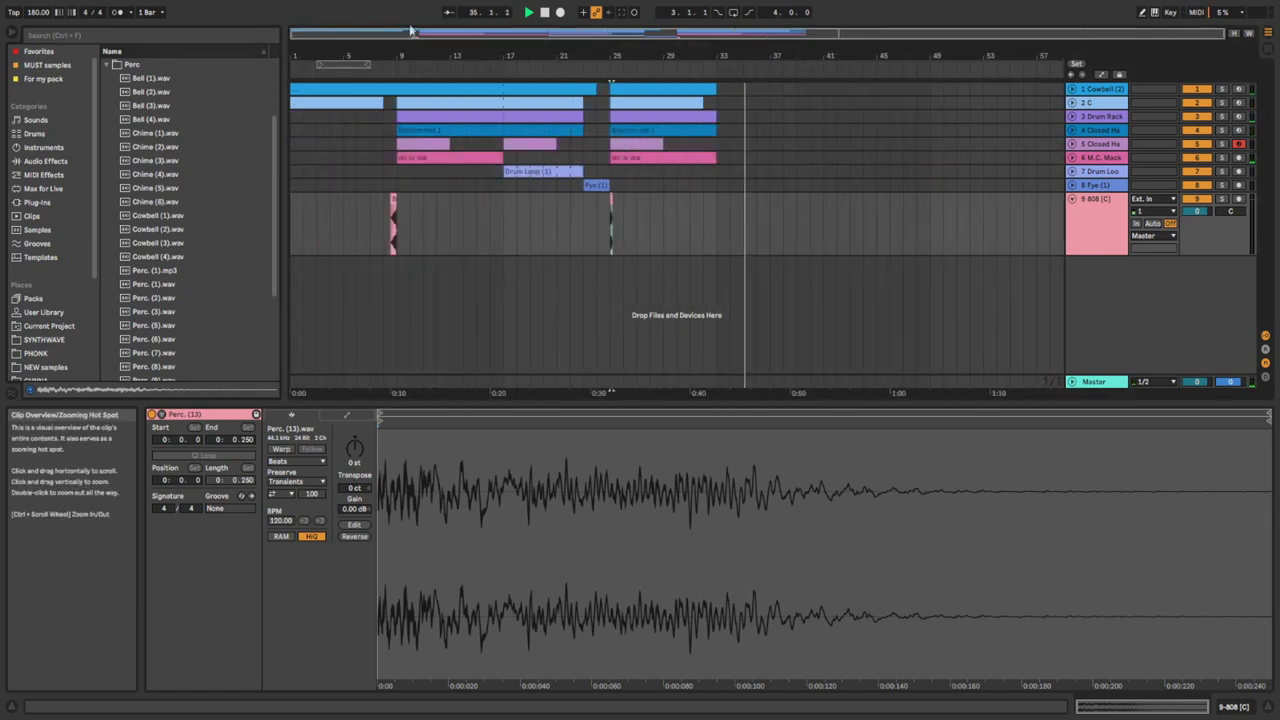
{"action": "left_click", "coordinate": [529, 12]}
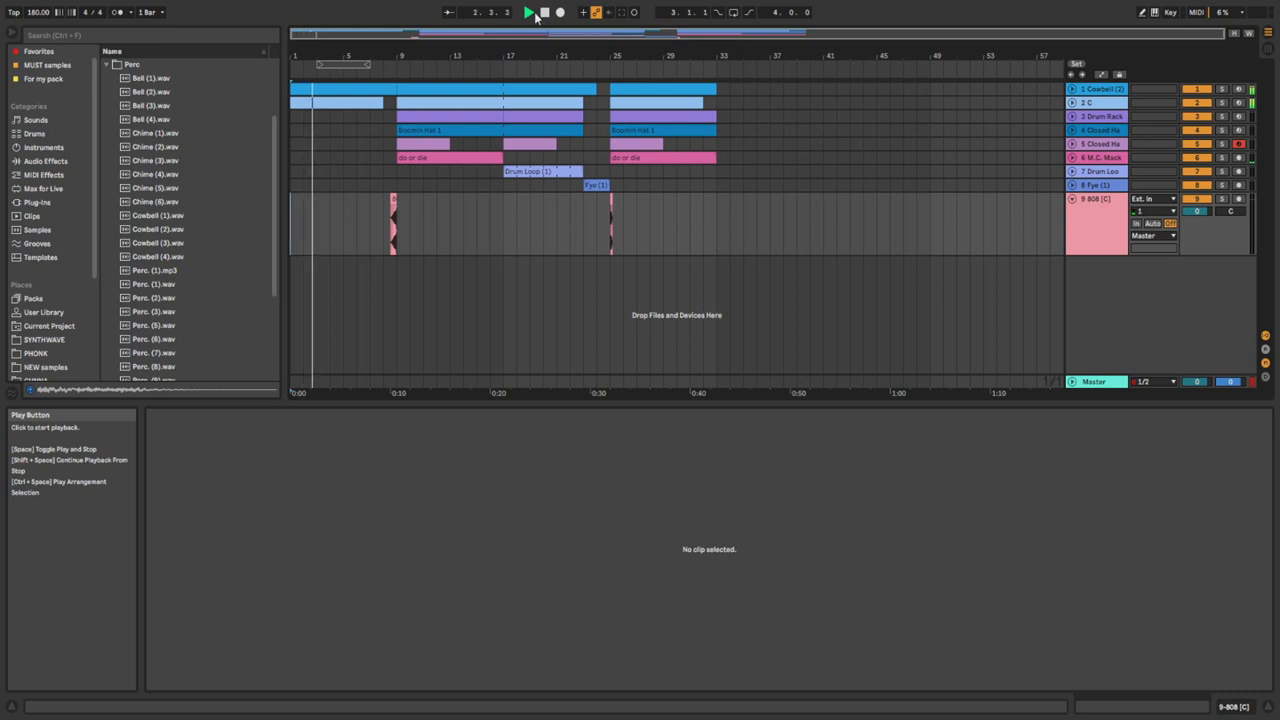
Add an Auto Filter from the EQ & Filters audio effects to the C track.
{"action": "left_click", "coordinate": [1108, 118]}
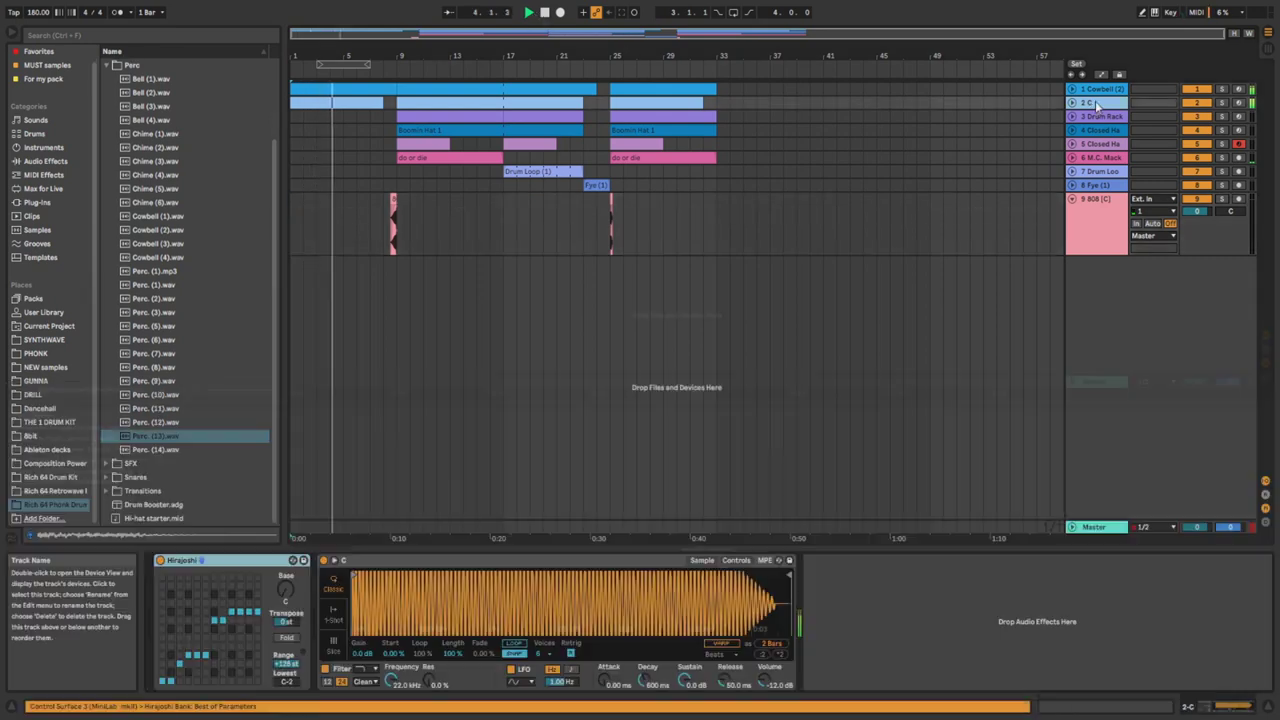
{"action": "left_click", "coordinate": [43, 161]}
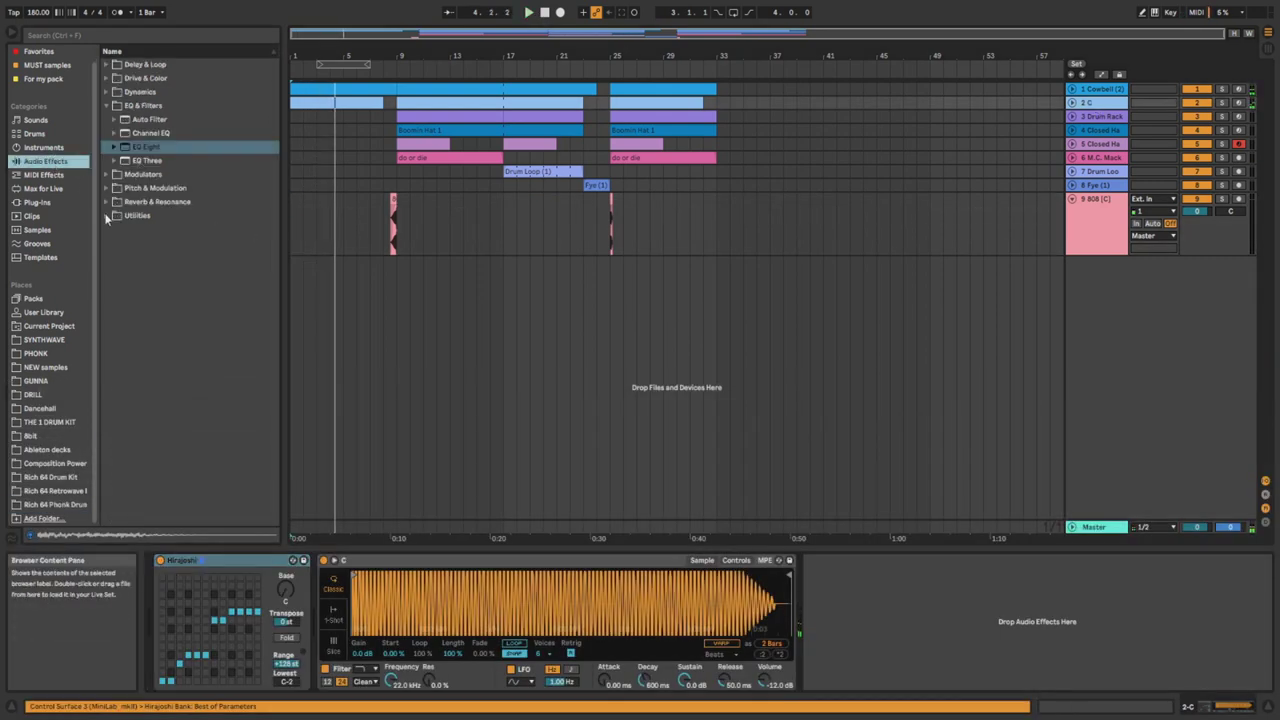
{"action": "left_click", "coordinate": [108, 178]}
{"action": "left_click", "coordinate": [107, 178]}
{"action": "left_click", "coordinate": [127, 151]}
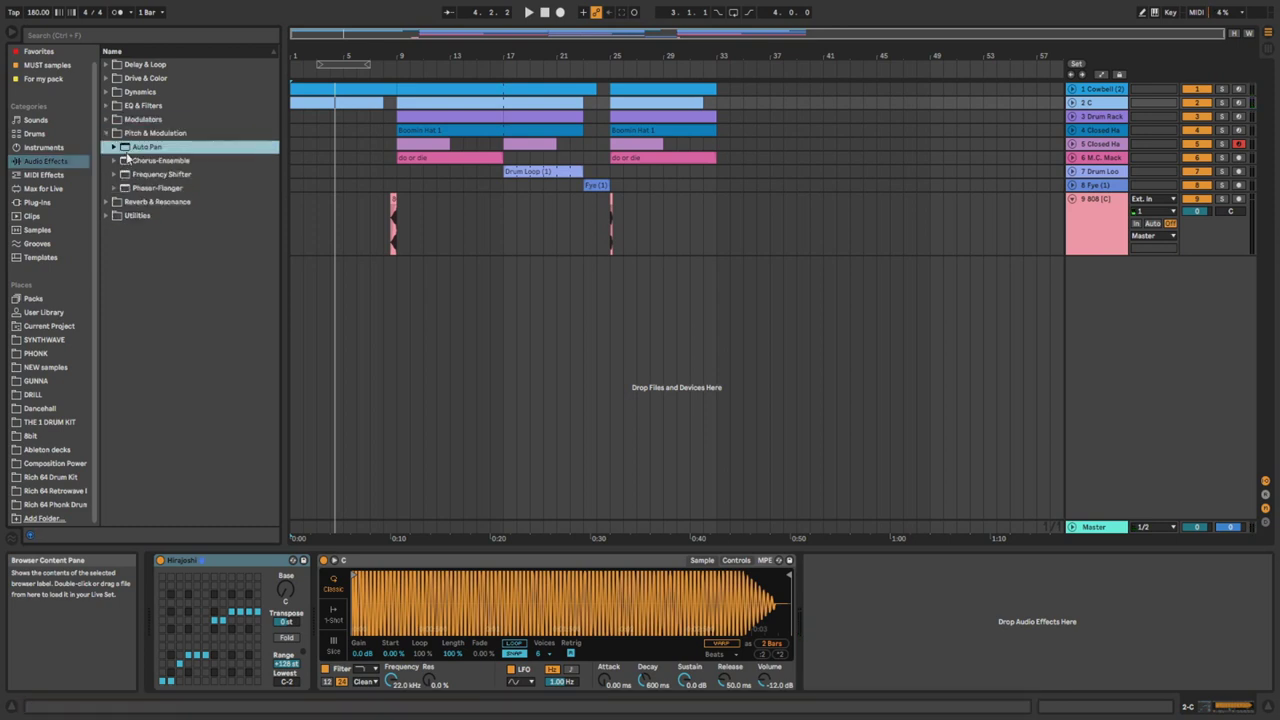
{"action": "left_click", "coordinate": [109, 189]}
{"action": "left_click", "coordinate": [107, 120]}
{"action": "left_click", "coordinate": [107, 106]}
{"action": "double_click", "coordinate": [135, 121]}
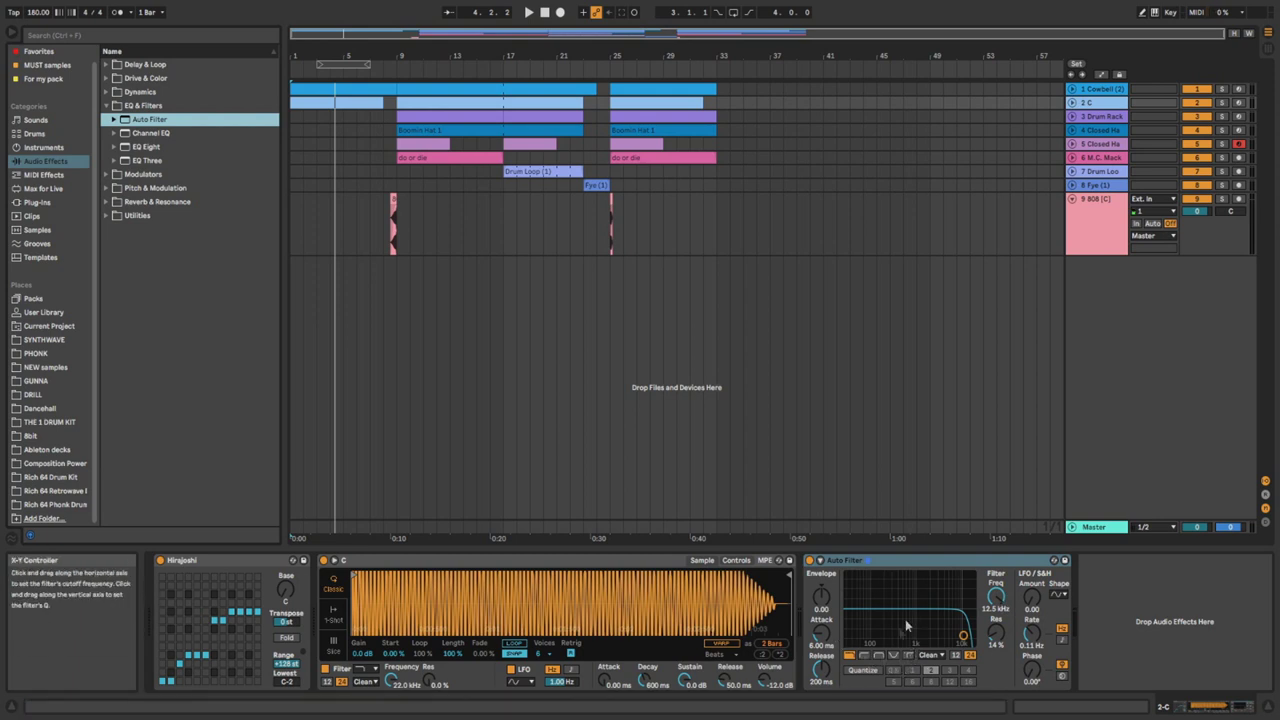
Set the Auto Filter to high-pass and adjust its cutoff frequency to 192 Hz while listening.
{"action": "left_click", "coordinate": [864, 656]}
{"action": "key", "text": "space"}
{"action": "left_click_drag", "start_coordinate": [1000, 606], "coordinate": [1000, 674]}
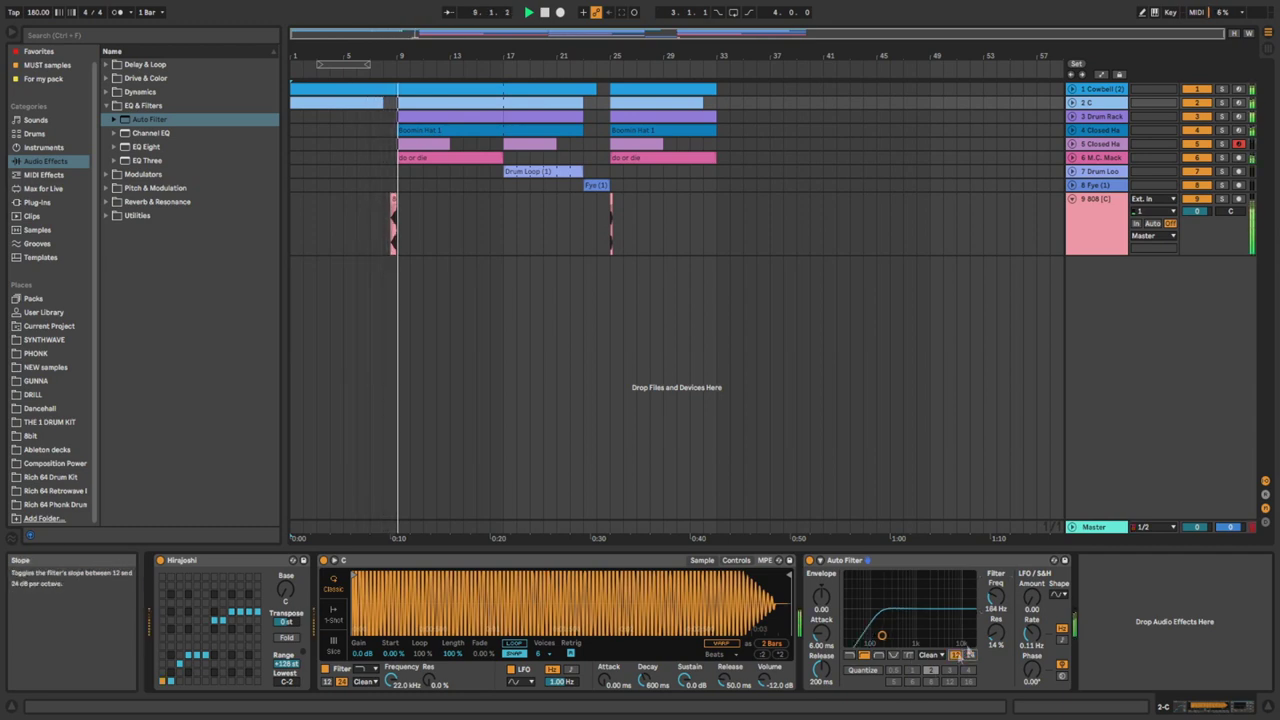
{"action": "key", "text": "space"}
{"action": "key", "text": "space"}
{"action": "mouse_move", "coordinate": [995, 603]}
{"action": "left_mouse_down"}
{"action": "mouse_move", "coordinate": [995, 591]}
{"action": "mouse_move", "coordinate": [997, 603]}
{"action": "left_mouse_up"}
Automate the C track's Auto Filter Frequency so it falls from bar 1 to 158 Hz at bar 5.
{"action": "left_click", "coordinate": [1101, 76]}
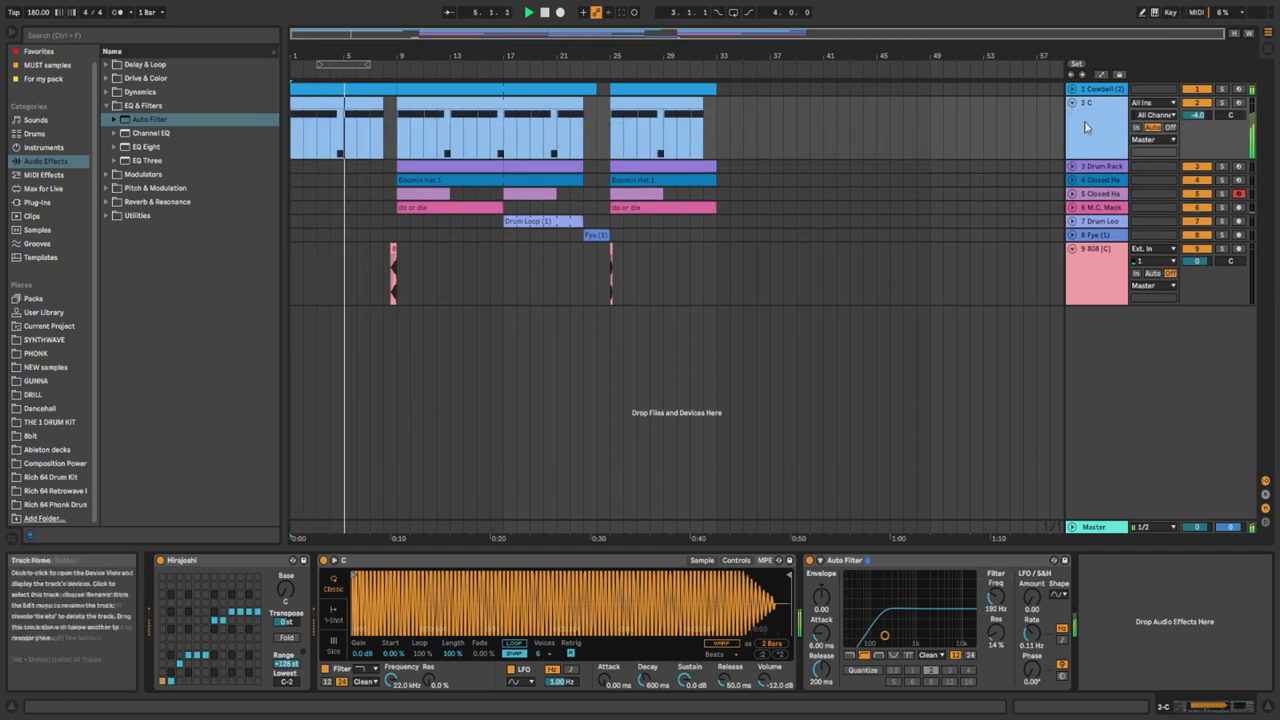
{"action": "left_click", "coordinate": [1101, 77]}
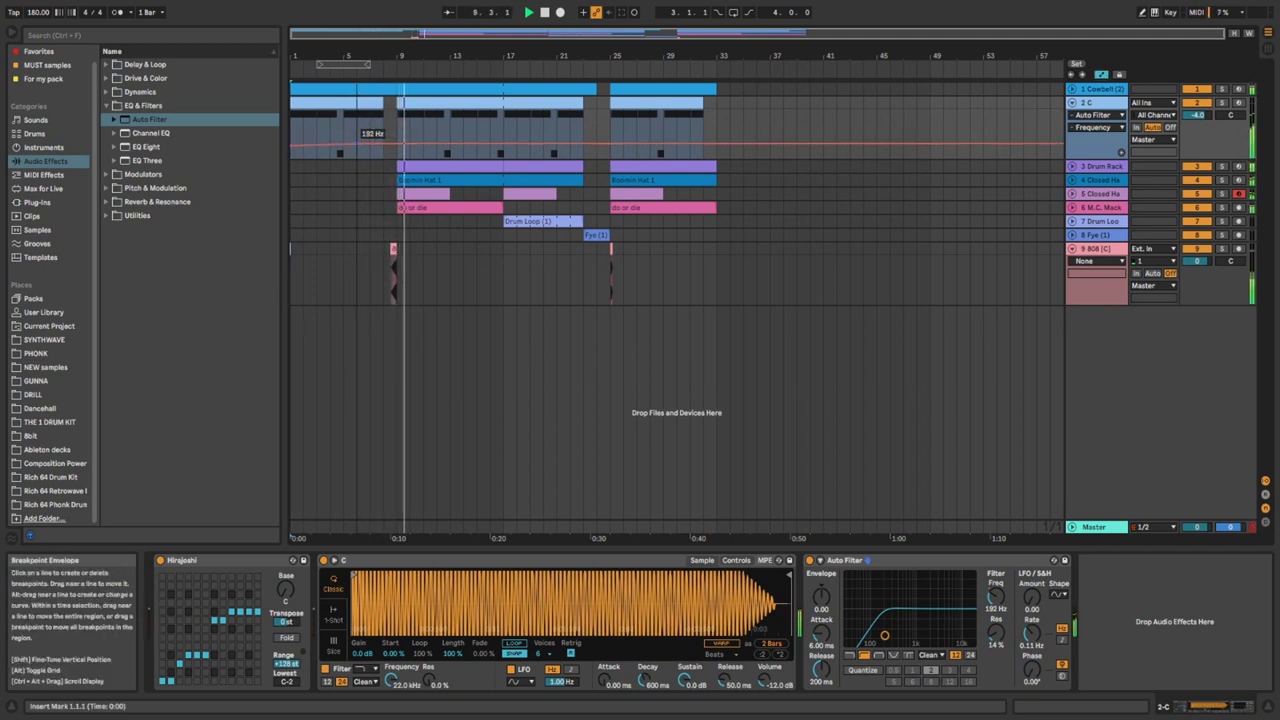
{"action": "left_click_drag", "start_coordinate": [343, 144], "coordinate": [343, 142]}
{"action": "key", "text": "space"}
{"action": "key", "text": "space"}
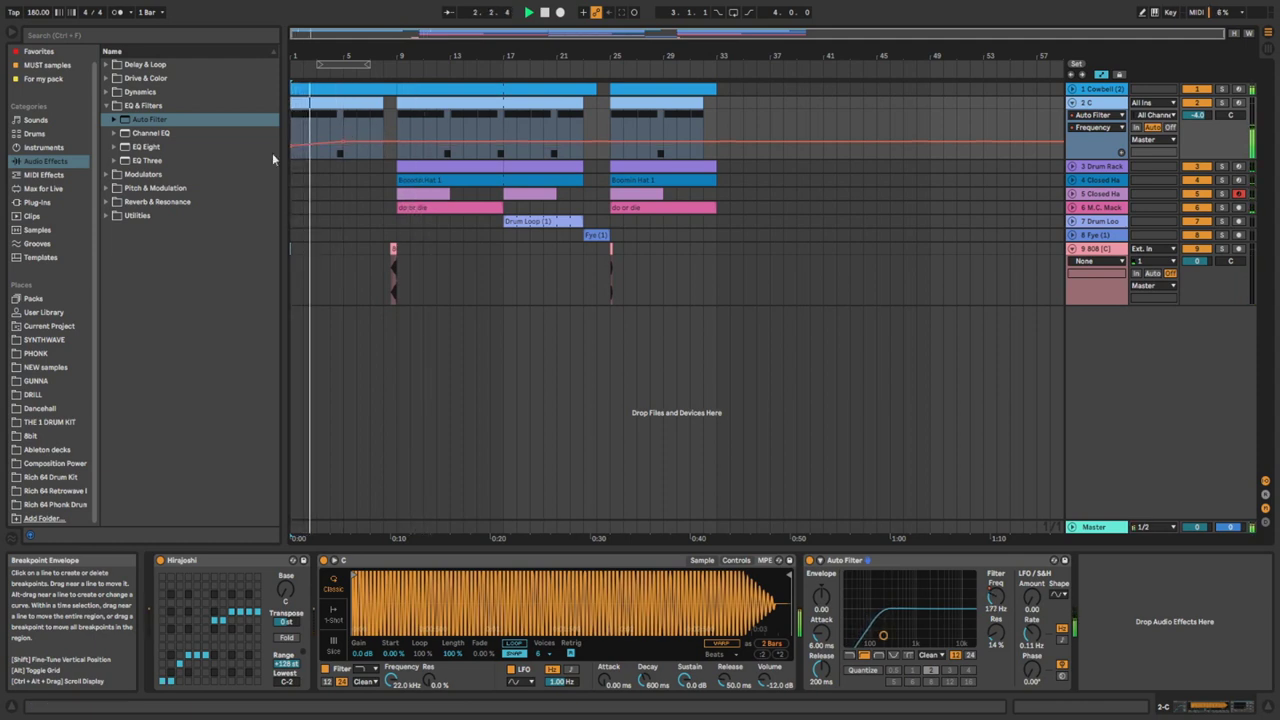
{"action": "left_click_drag", "start_coordinate": [292, 147], "coordinate": [343, 147]}
{"action": "key", "text": "space"}
{"action": "key", "text": "space"}
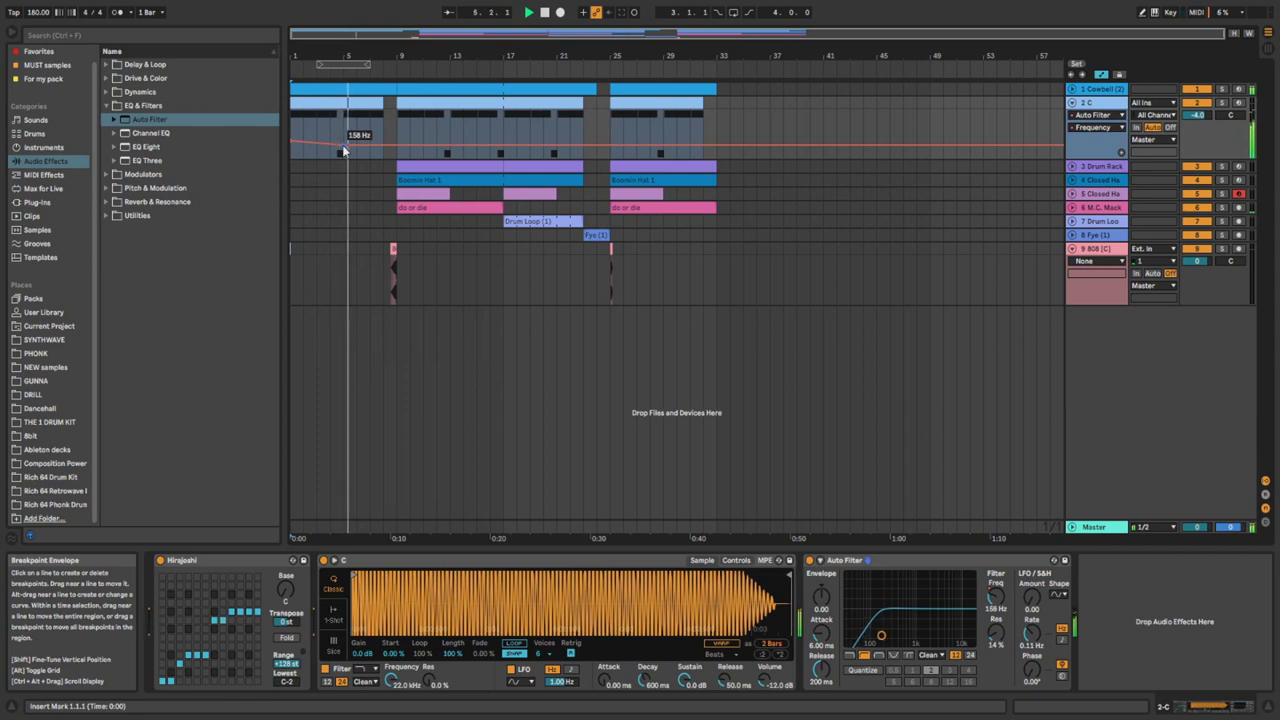
Drop the C track's filter Frequency automation to 26.0 Hz from bar 9 onward and play from bar 6.
{"action": "left_click", "coordinate": [397, 149]}
{"action": "left_click_drag", "start_coordinate": [411, 149], "coordinate": [398, 110]}
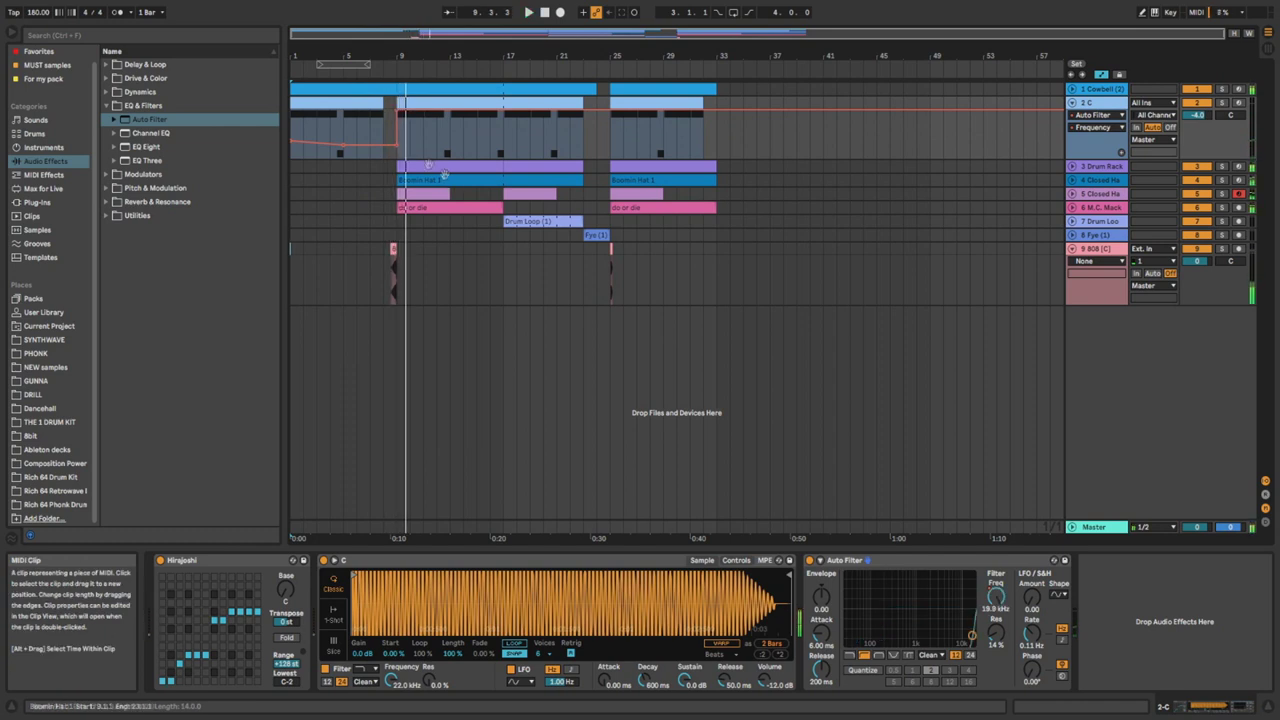
{"action": "left_click_drag", "start_coordinate": [400, 111], "coordinate": [390, 156]}
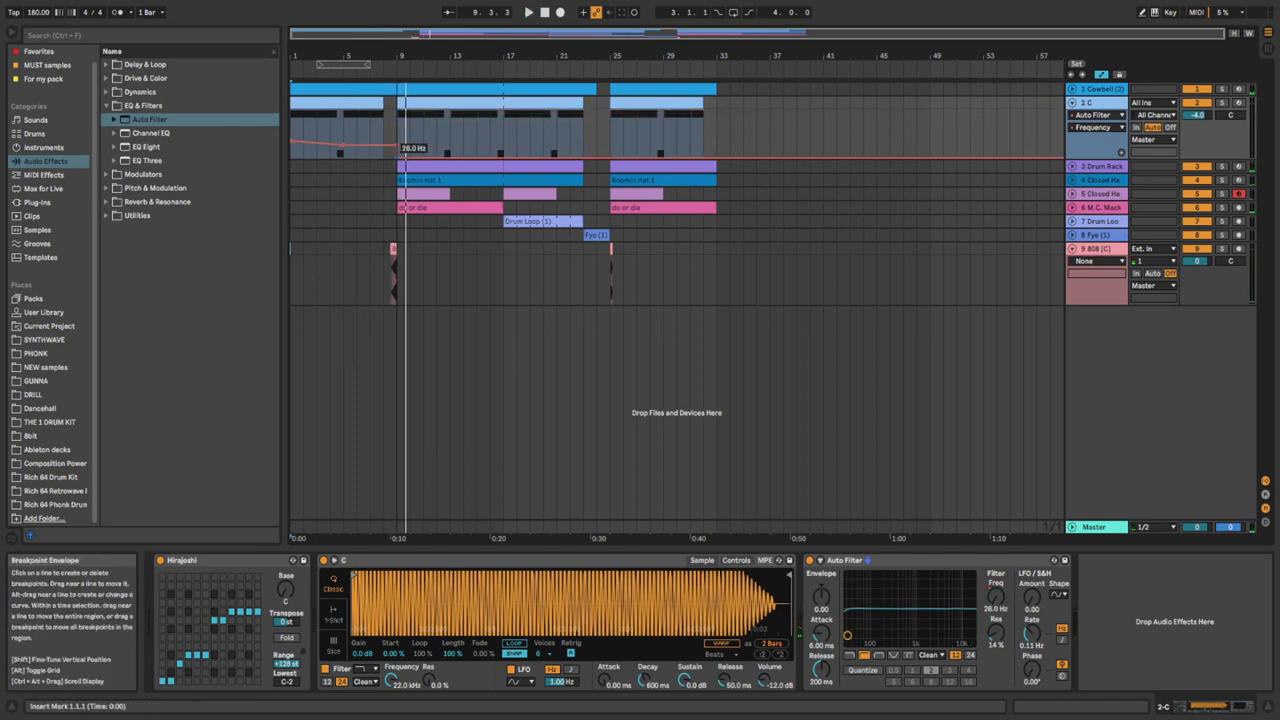
{"action": "left_click", "coordinate": [358, 167]}
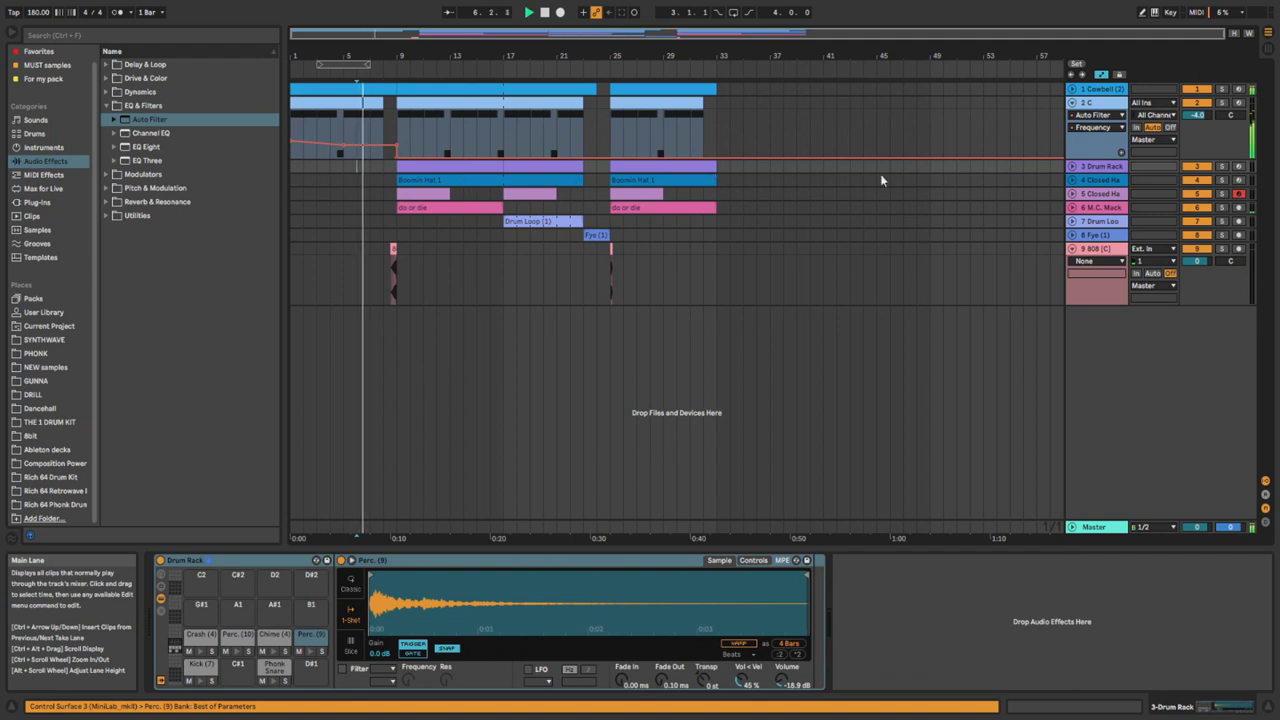
Automate the Auto Filter's Device On parameter on the C track to switch off at bar 9, and hide the automation.
{"action": "left_click", "coordinate": [1109, 117]}
{"action": "left_click", "coordinate": [1108, 157]}
{"action": "left_click", "coordinate": [1107, 127]}
{"action": "left_click", "coordinate": [1107, 139]}
{"action": "left_click_drag", "start_coordinate": [411, 120], "coordinate": [407, 135]}
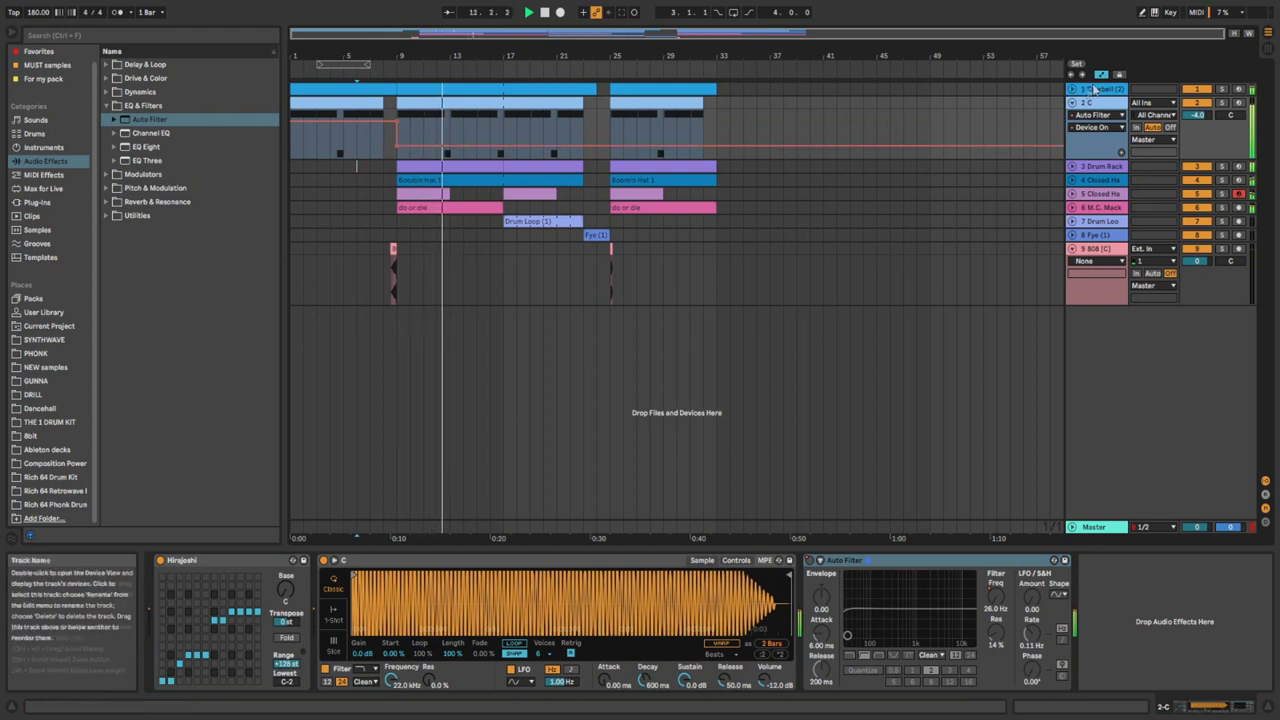
{"action": "key", "text": "a"}
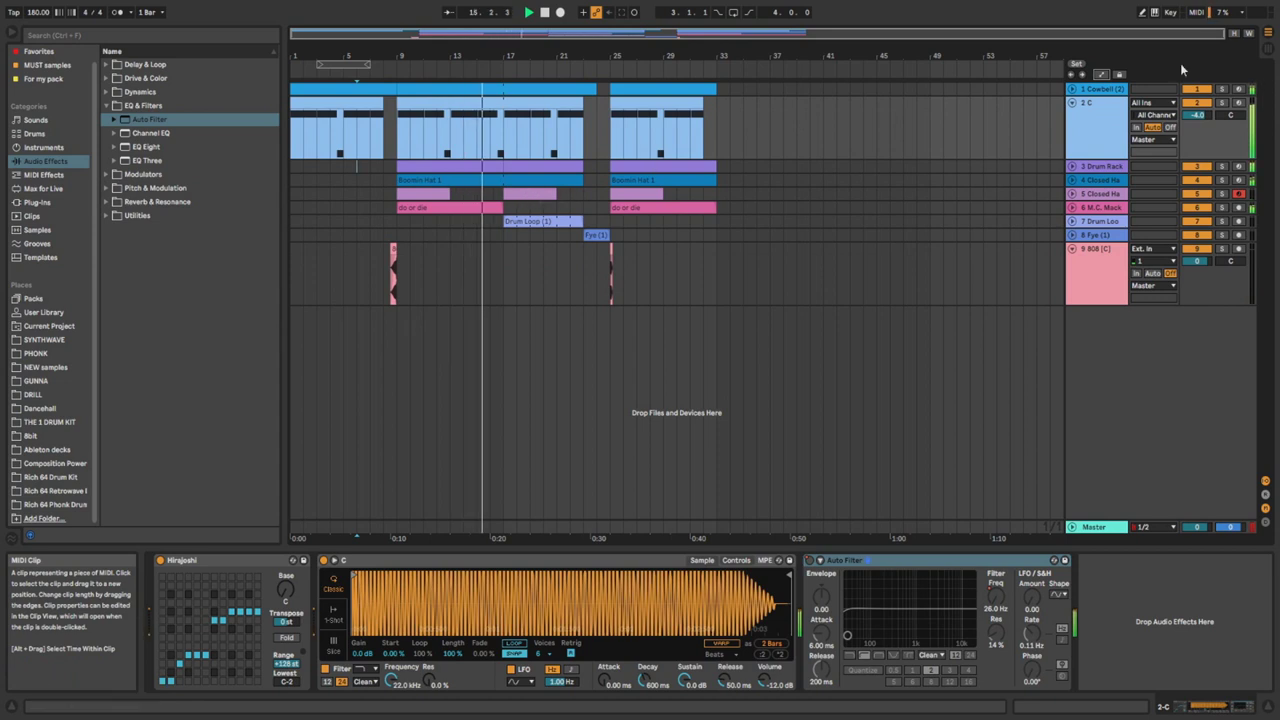
Set the output width of the Cowbell track's RC-20 Retro Color to 114% and close the plug-in.
{"action": "left_click", "coordinate": [1098, 89]}
{"action": "left_click", "coordinate": [843, 562]}
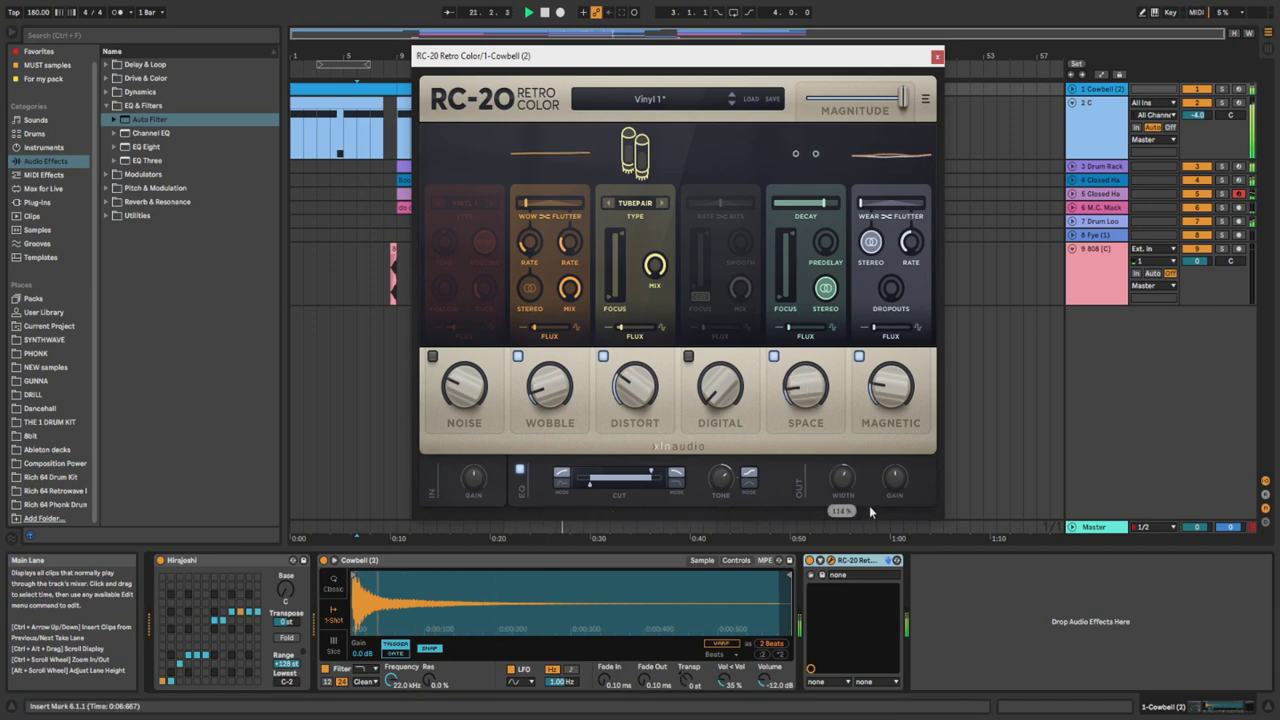
{"action": "left_click", "coordinate": [937, 56]}
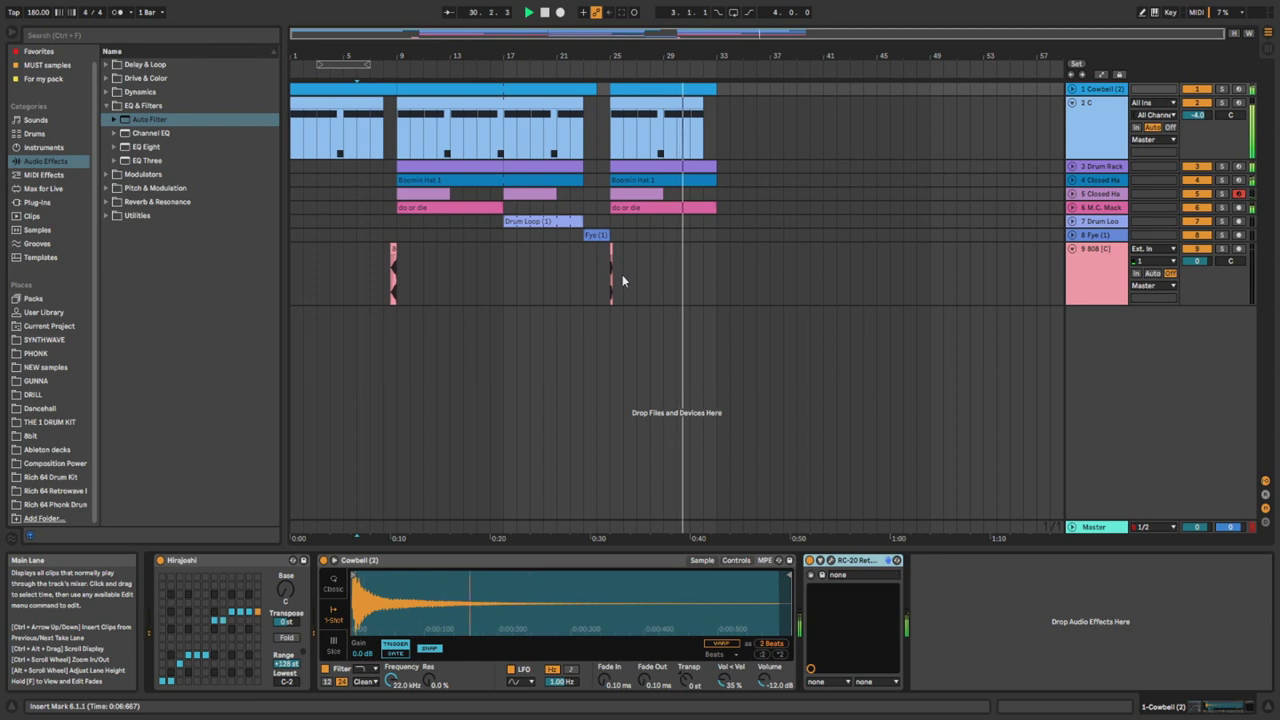
Duplicate the Cowbell and C clips from bar 25 to bar 33.
{"action": "left_click_drag", "start_coordinate": [633, 89], "coordinate": [738, 90]}
{"action": "double_click", "coordinate": [739, 90]}
{"action": "left_click", "coordinate": [701, 560]}
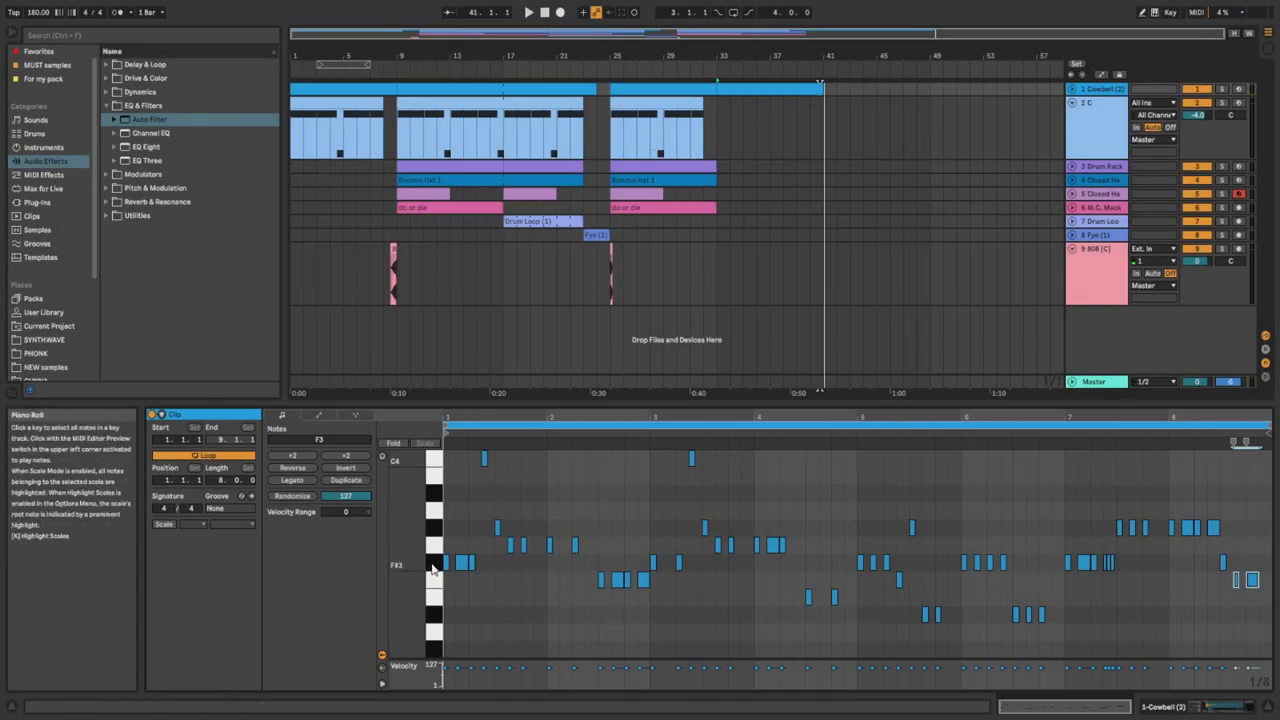
{"action": "left_click_drag", "start_coordinate": [627, 104], "coordinate": [727, 106]}
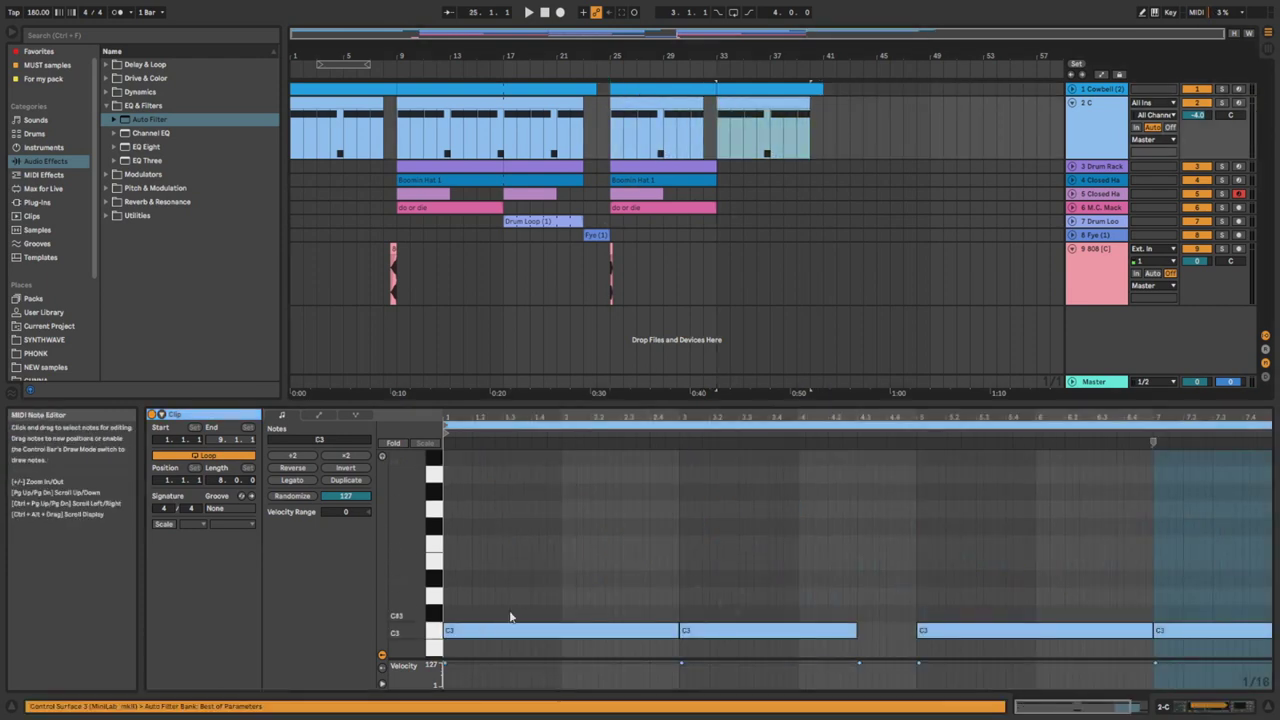
Transpose all notes of the C clip at bar 33 up six semitones, from C3 to F#3, and play it.
{"action": "left_click_drag", "start_coordinate": [525, 612], "coordinate": [1178, 638]}
{"action": "scroll", "coordinate": [1097, 597], "scroll_direction": "down", "scroll_amount": 2}
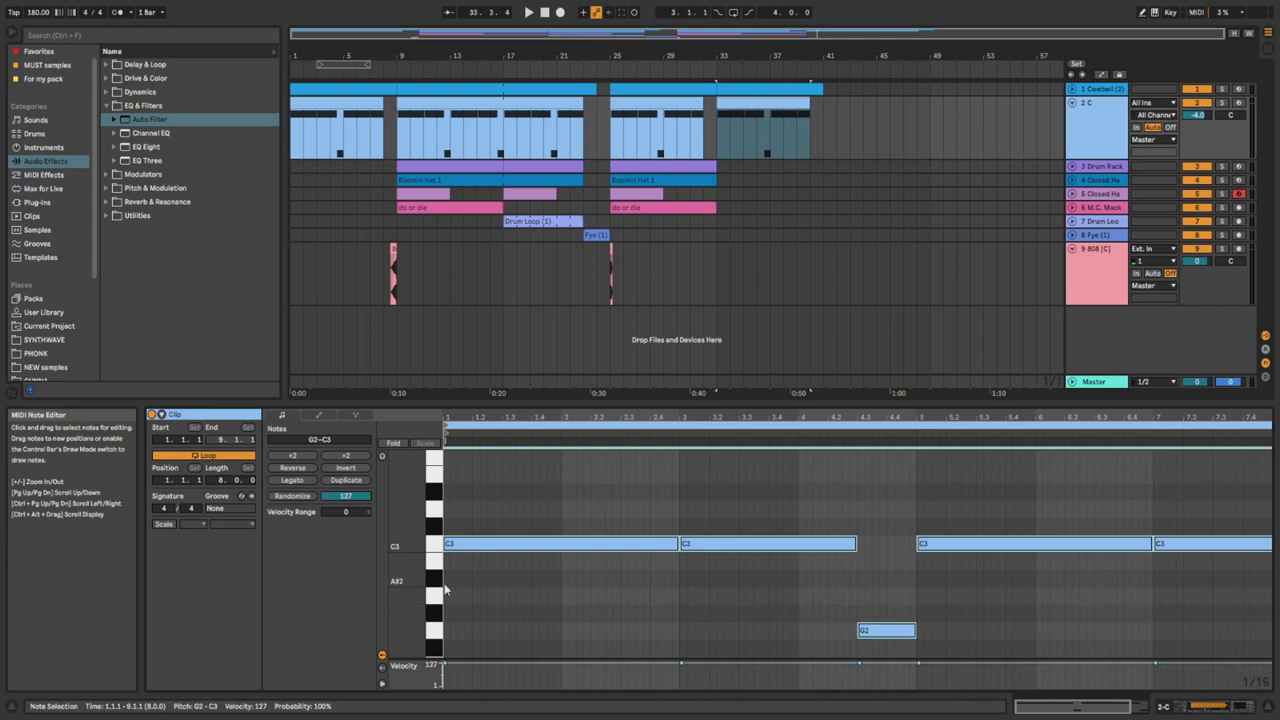
{"action": "scroll", "coordinate": [434, 507], "scroll_direction": "up", "scroll_amount": 2}
{"action": "key", "text": "Up"}
{"action": "key", "text": "Up"}
{"action": "key", "text": "Up"}
{"action": "key", "text": "Up"}
{"action": "key", "text": "Up"}
{"action": "key", "text": "Up"}
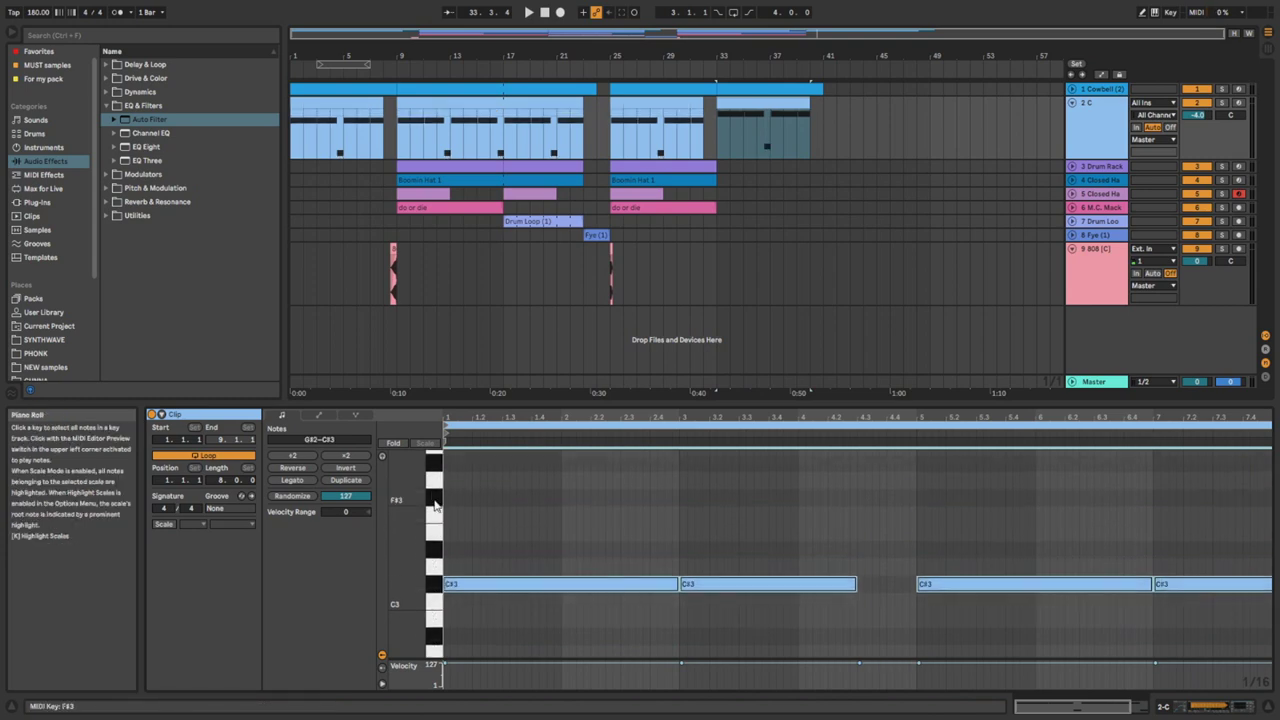
{"action": "key", "text": "space"}
Copy the drum and hat clips from bar 25 to bar 33 without the do or die vocal, and play from bar 32.
{"action": "left_click_drag", "start_coordinate": [716, 210], "coordinate": [728, 176]}
{"action": "left_click", "coordinate": [747, 207]}
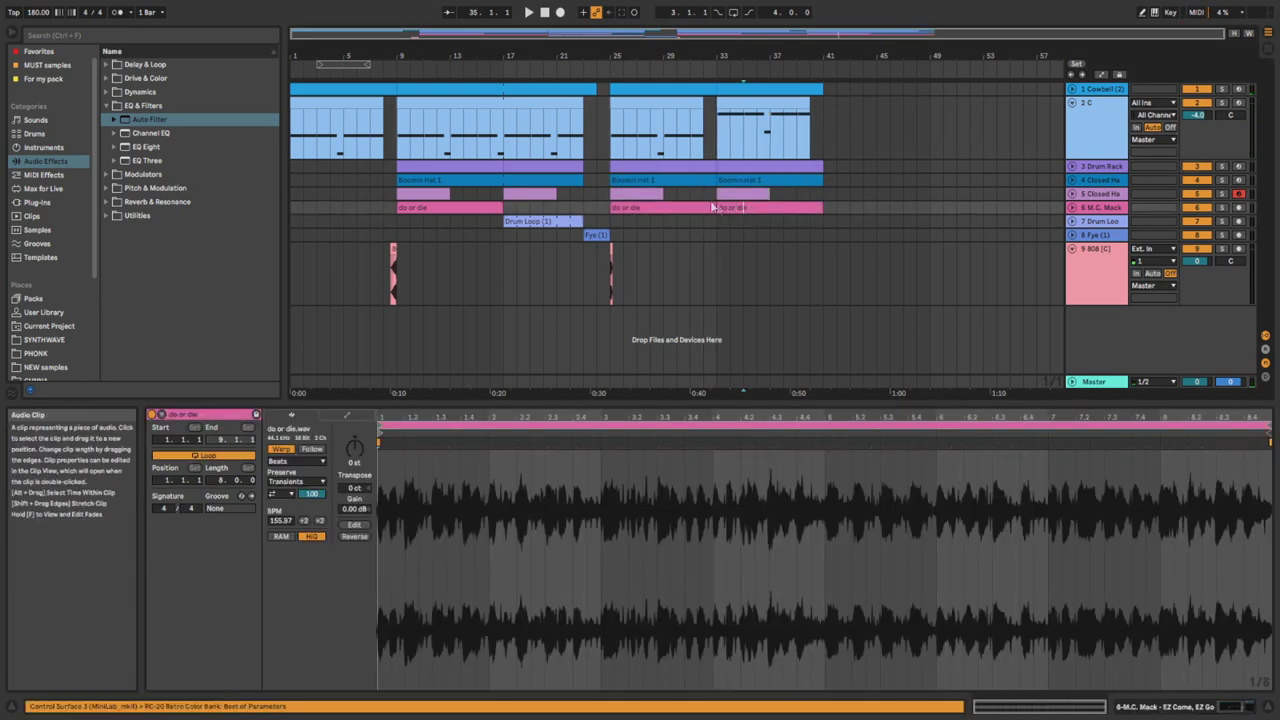
{"action": "key", "text": "Delete"}
{"action": "left_click", "coordinate": [703, 202]}
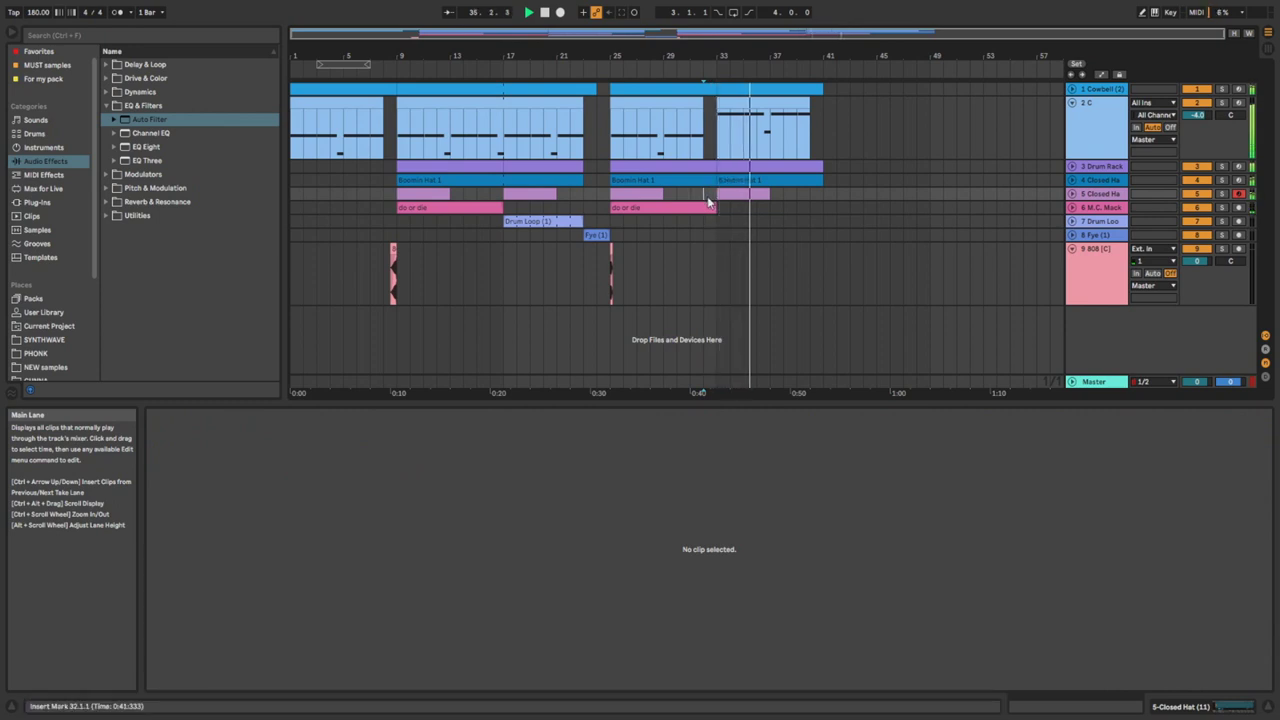
{"action": "key", "text": "space"}
{"action": "key", "text": "space"}
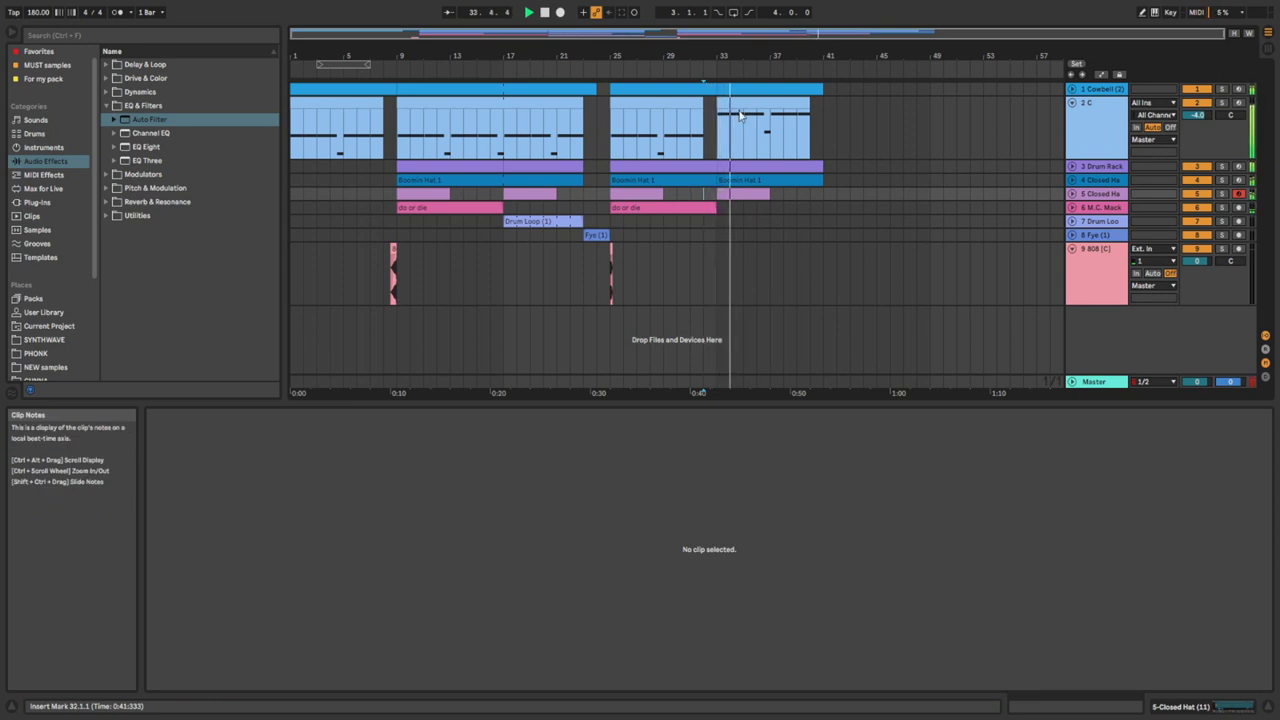
Extend the end of the transposed C clip to bar 41.
{"action": "left_click", "coordinate": [738, 106]}
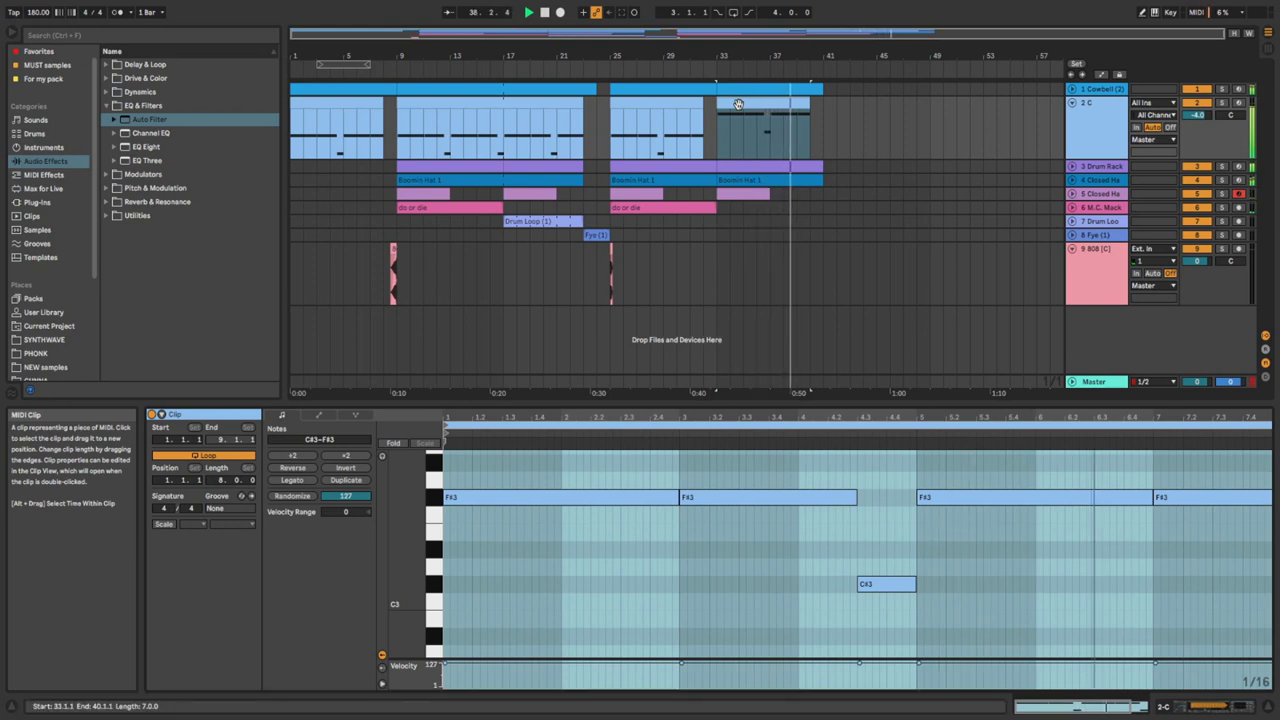
{"action": "scroll", "coordinate": [1080, 516], "scroll_direction": "up", "scroll_amount": 3}
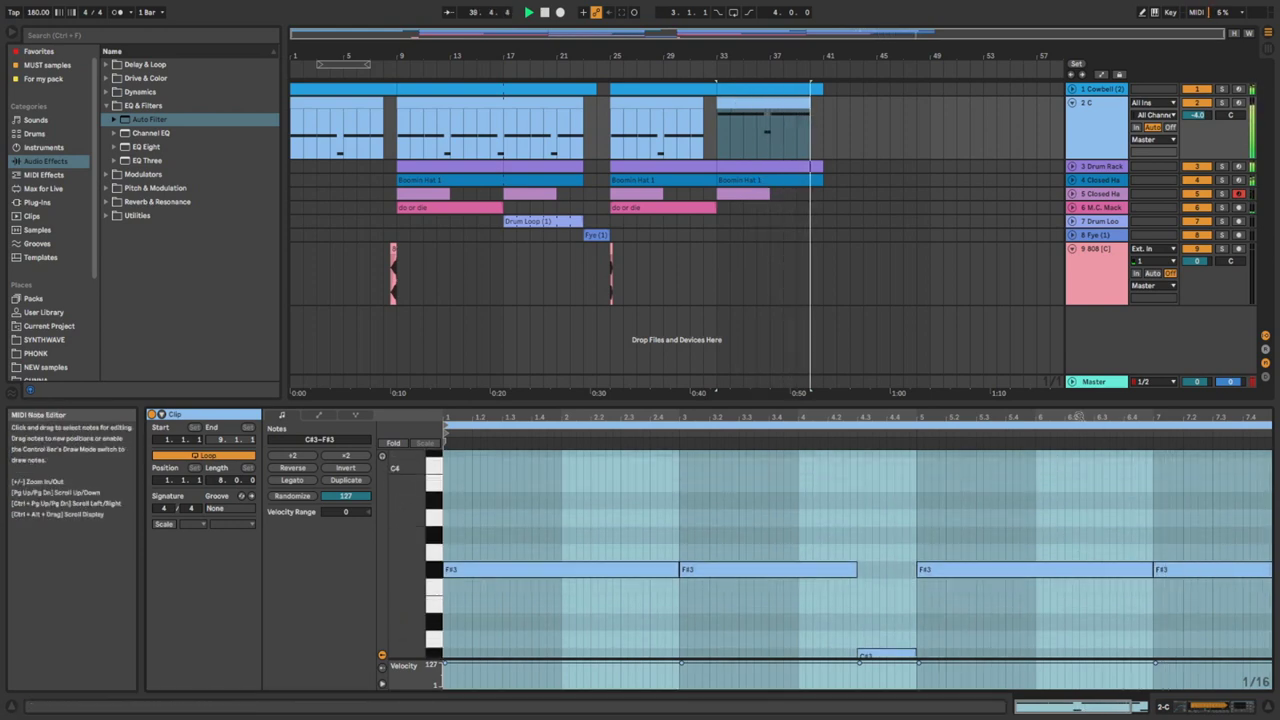
{"action": "left_click_drag", "start_coordinate": [1079, 418], "coordinate": [1079, 402]}
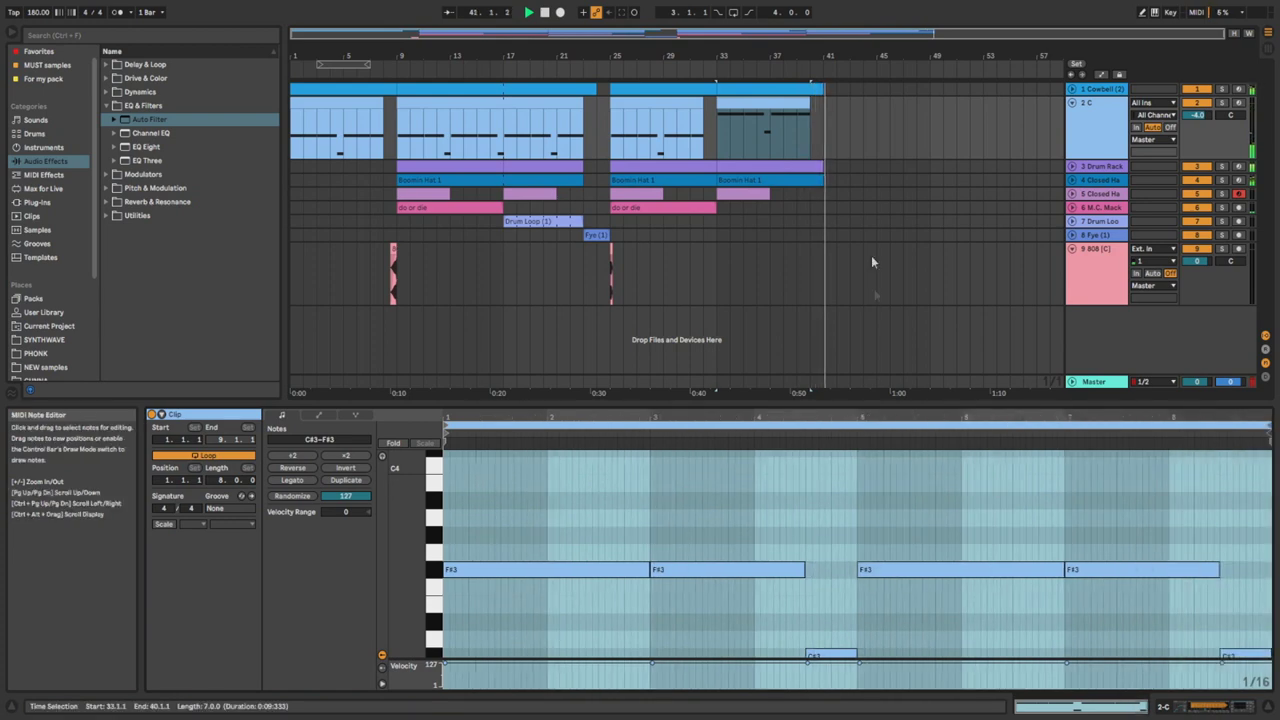
{"action": "left_click", "coordinate": [806, 103]}
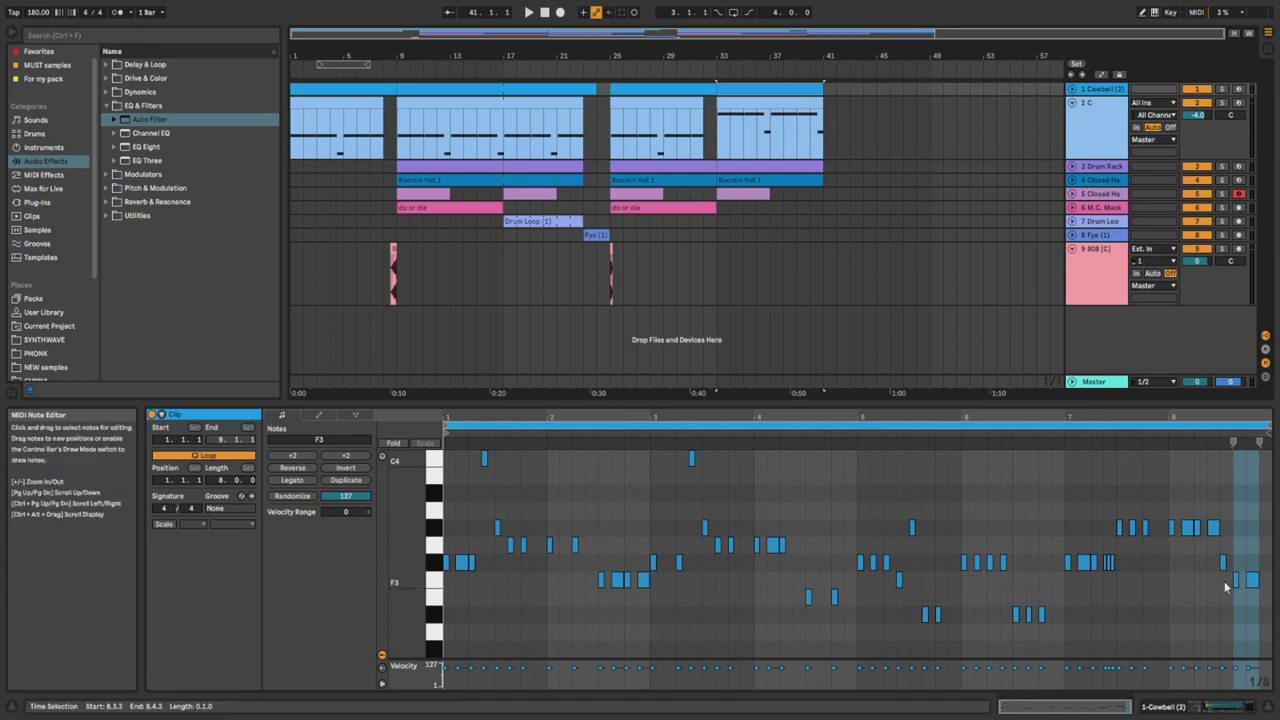
Raise the last C#3 note of the C clip at bar 33 to F3 and play from bar 33.
{"action": "left_click", "coordinate": [769, 103]}
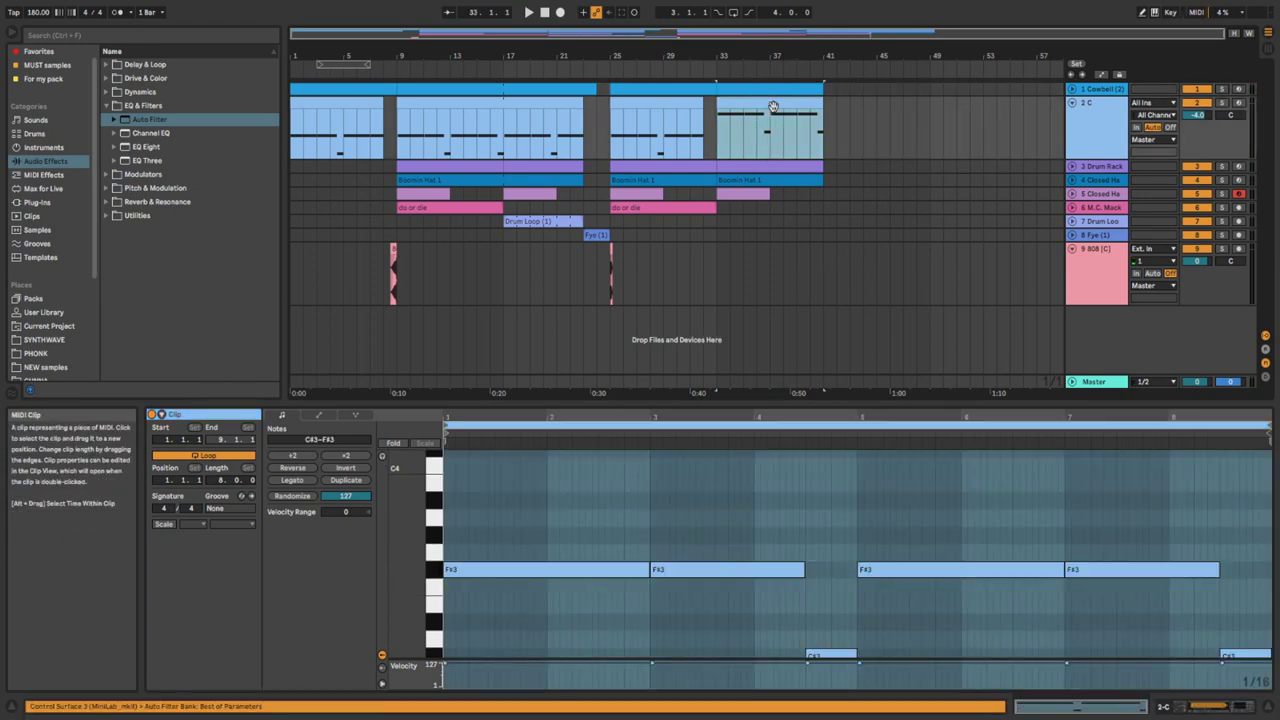
{"action": "scroll", "coordinate": [1233, 612], "scroll_direction": "down", "scroll_amount": 1}
{"action": "scroll", "coordinate": [1233, 612], "scroll_direction": "down", "scroll_amount": 1}
{"action": "left_click", "coordinate": [1243, 628]}
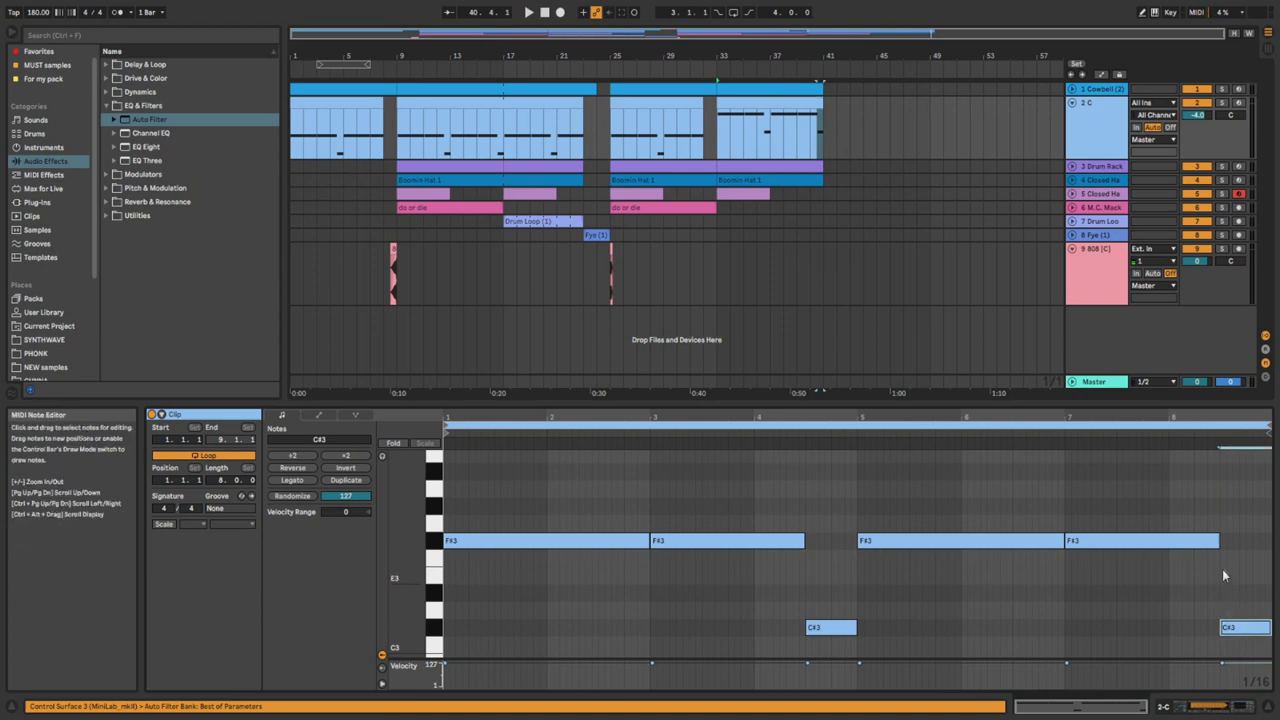
{"action": "key", "text": "Up"}
{"action": "key", "text": "Up"}
{"action": "key", "text": "Up"}
{"action": "key", "text": "Up"}
{"action": "key", "text": "space"}
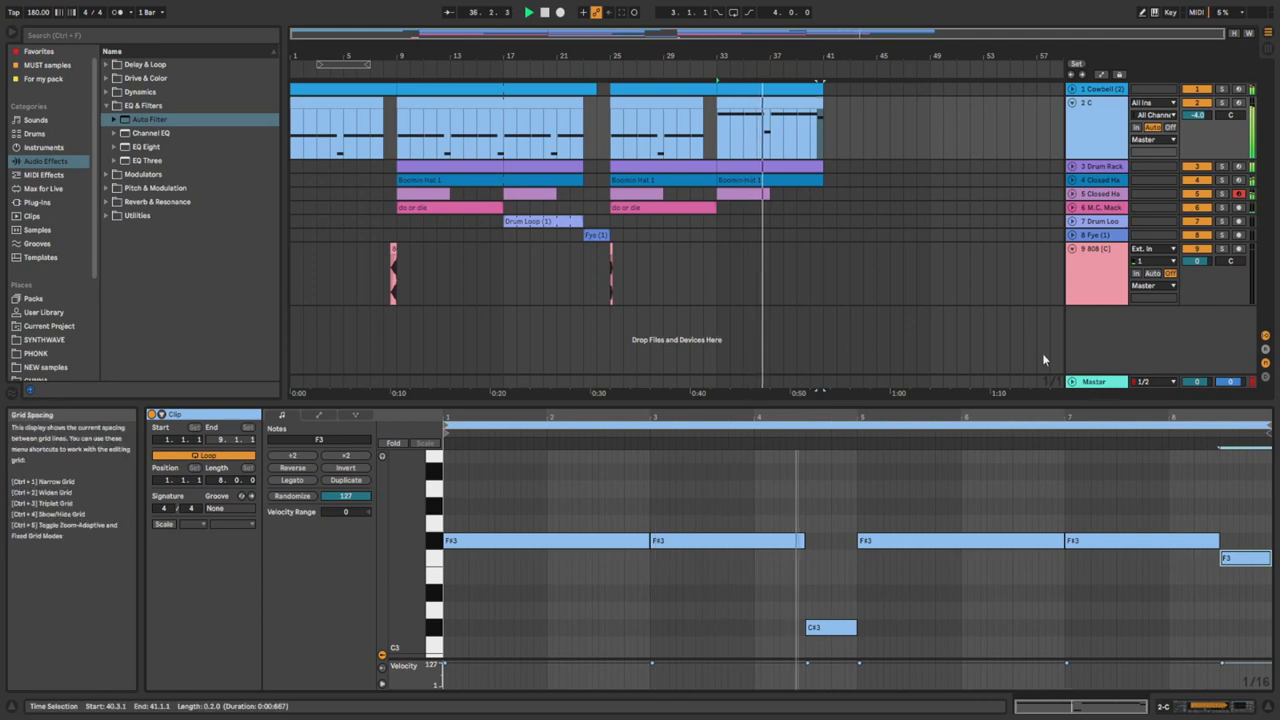
Add a Glue Compressor to the Master track with soft clipping on.
{"action": "left_click", "coordinate": [1094, 382]}
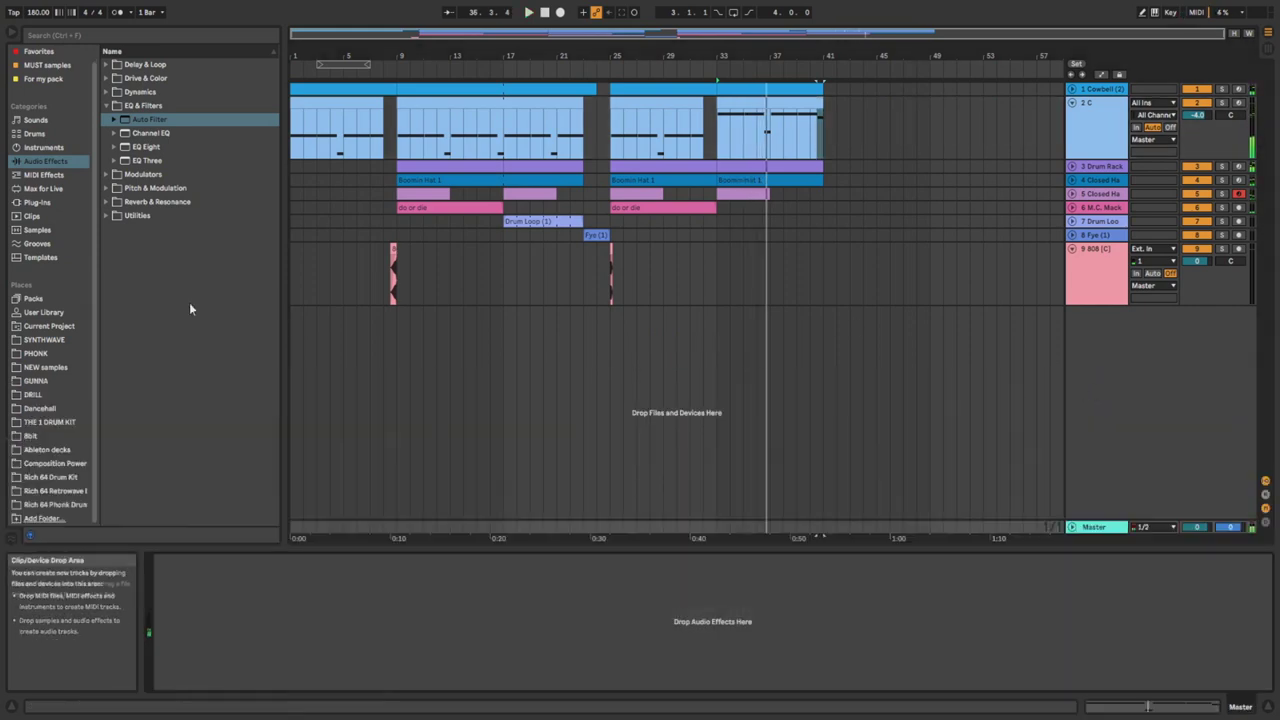
{"action": "left_click", "coordinate": [42, 162]}
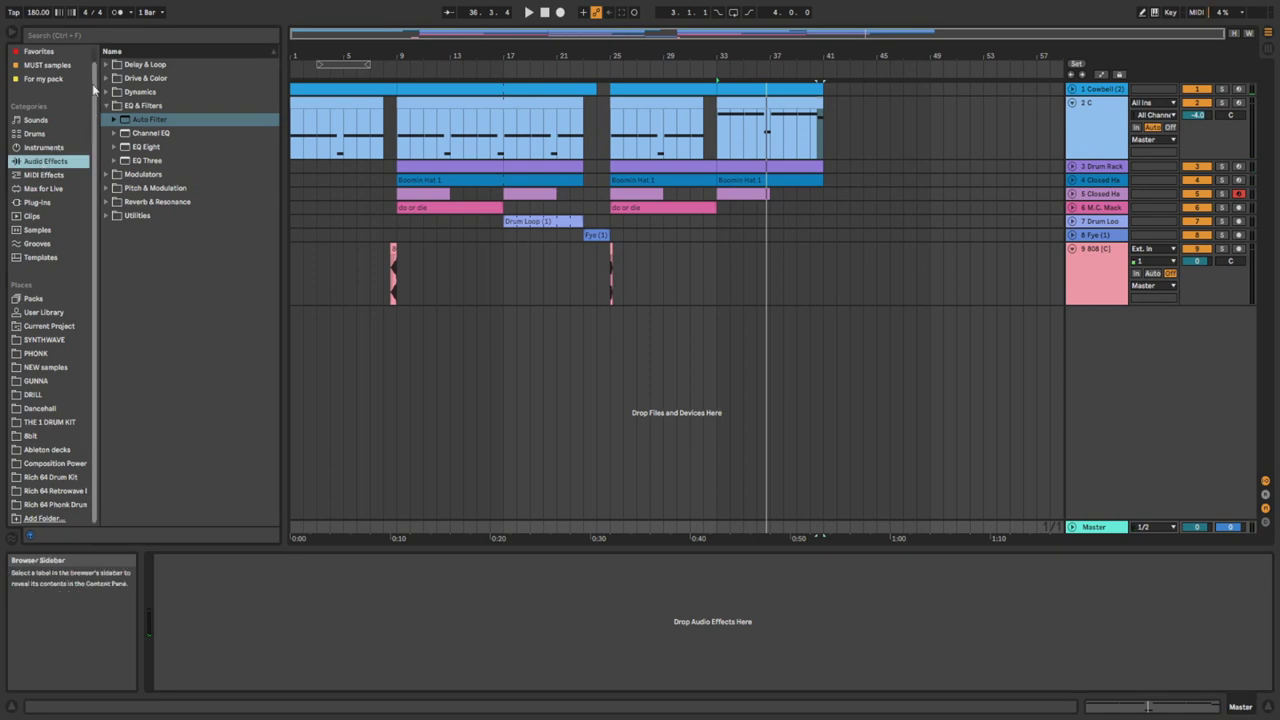
{"action": "left_click", "coordinate": [112, 105]}
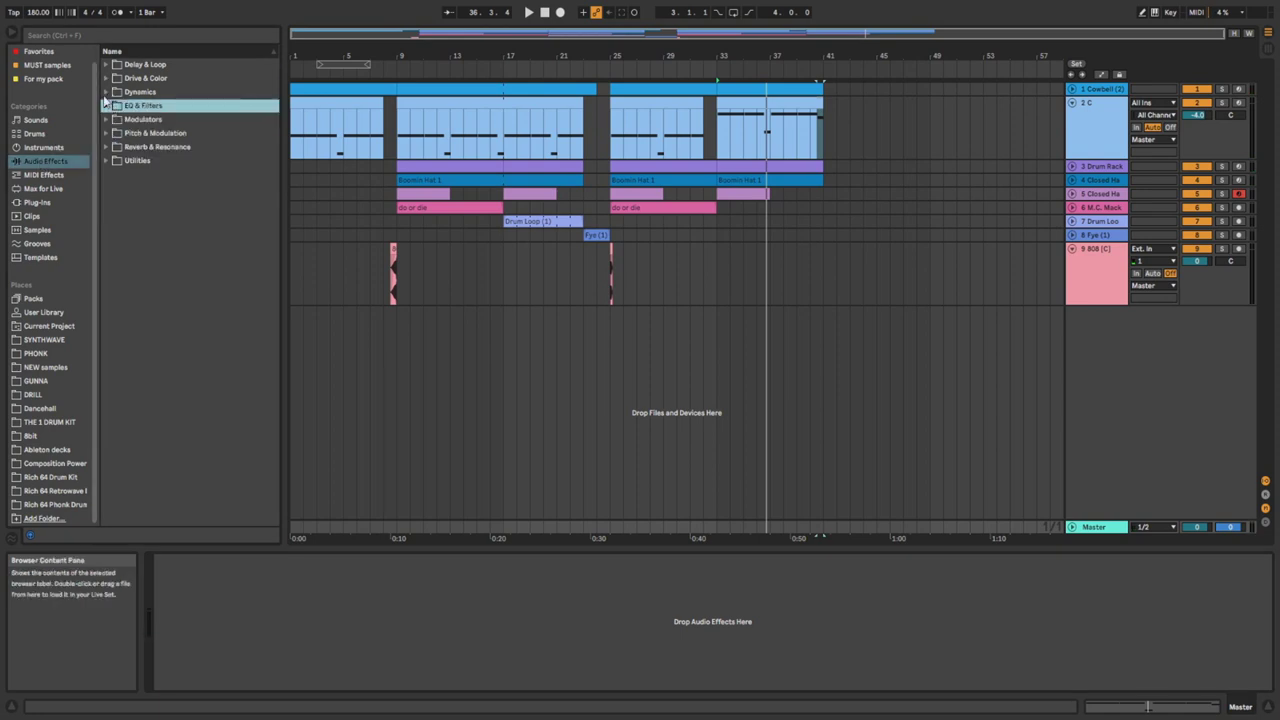
{"action": "left_click", "coordinate": [105, 91]}
{"action": "left_click_drag", "start_coordinate": [160, 133], "coordinate": [320, 625]}
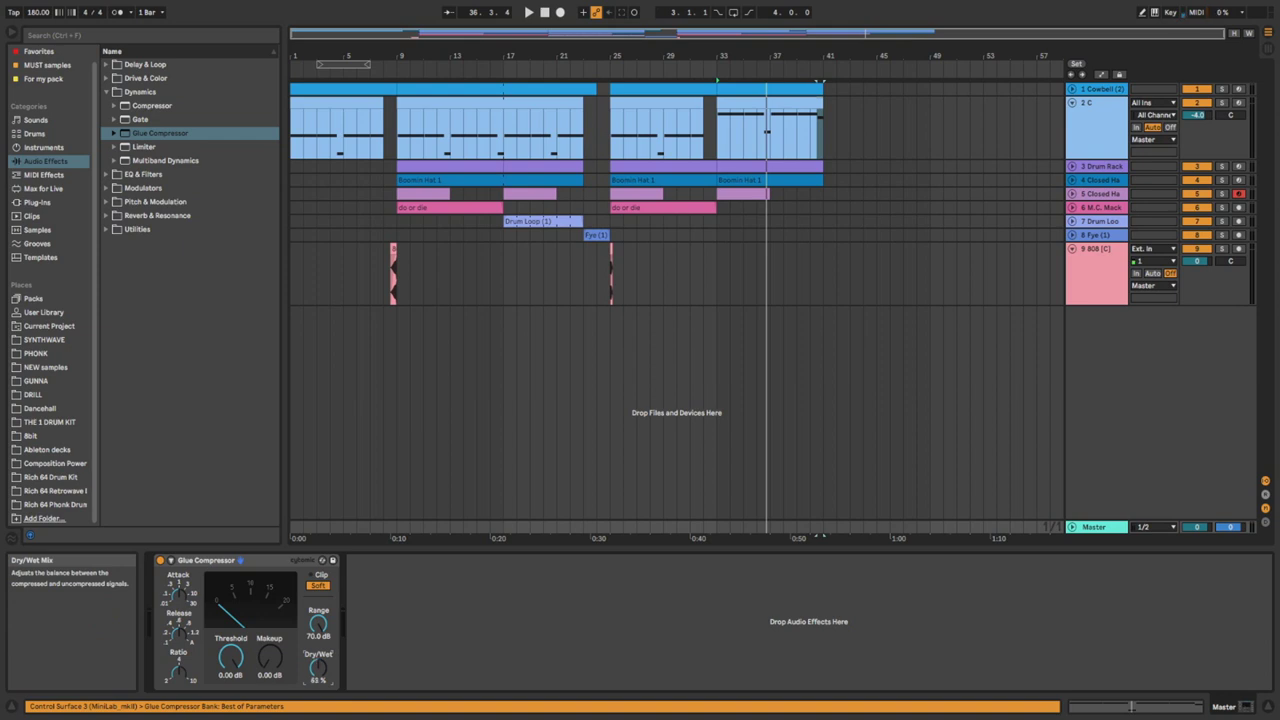
Set the Glue Compressor's Dry/Wet to 50% while playing from bar 33.
{"action": "left_click_drag", "start_coordinate": [318, 668], "coordinate": [318, 664]}
{"action": "key", "text": "space"}
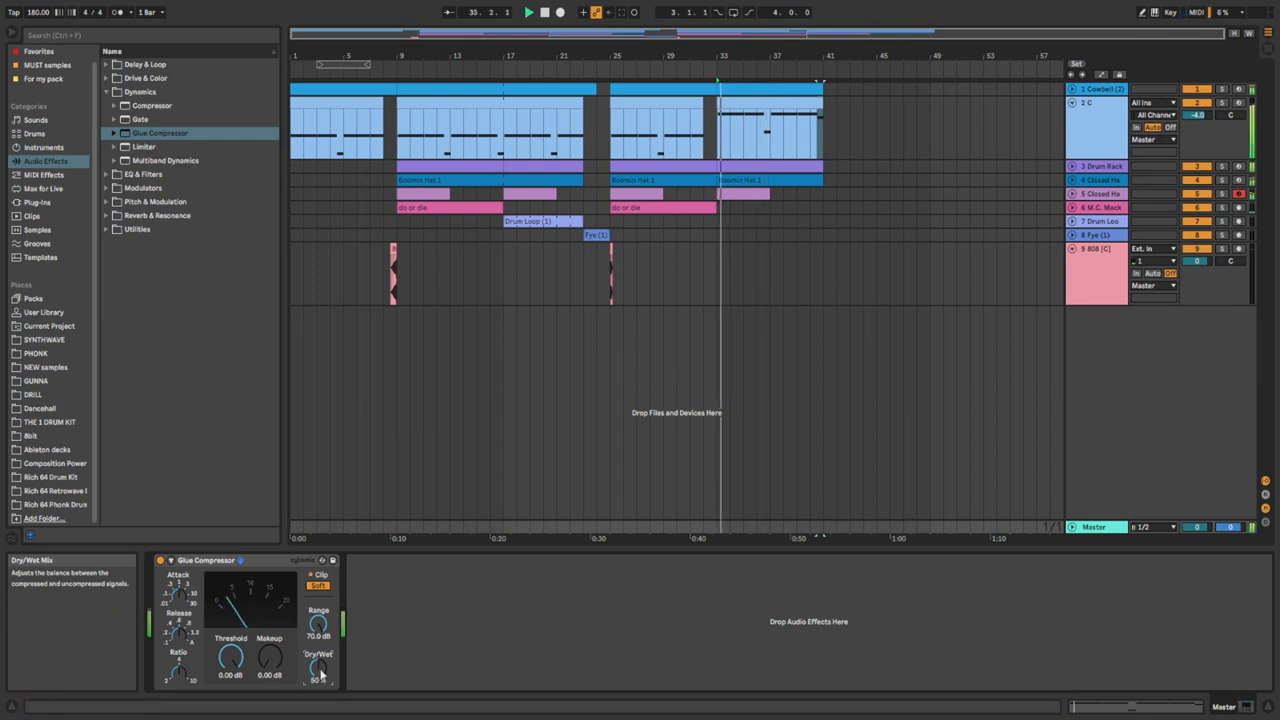
{"action": "right_click", "coordinate": [459, 566]}
{"action": "left_click", "coordinate": [440, 574]}
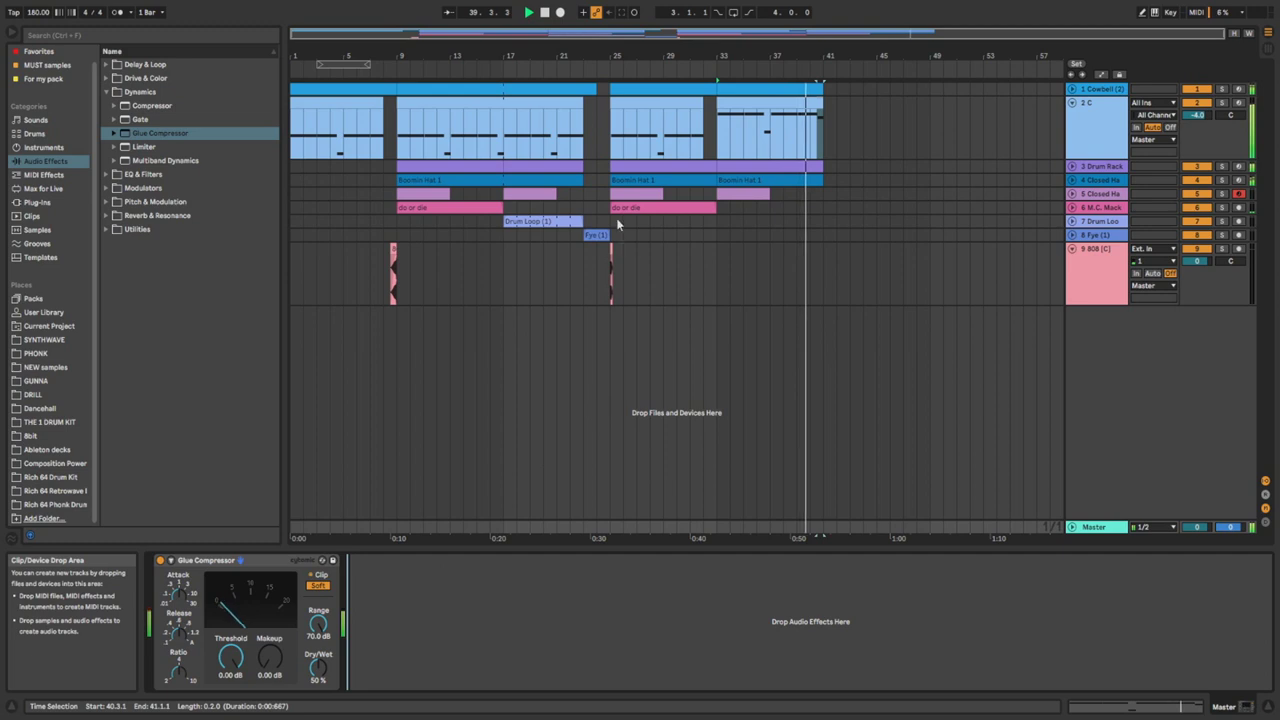
Duplicate the bar 9 to 25 section of tracks 1 to 8 to bar 41 and play from bar 38.
{"action": "left_click_drag", "start_coordinate": [609, 238], "coordinate": [837, 95]}
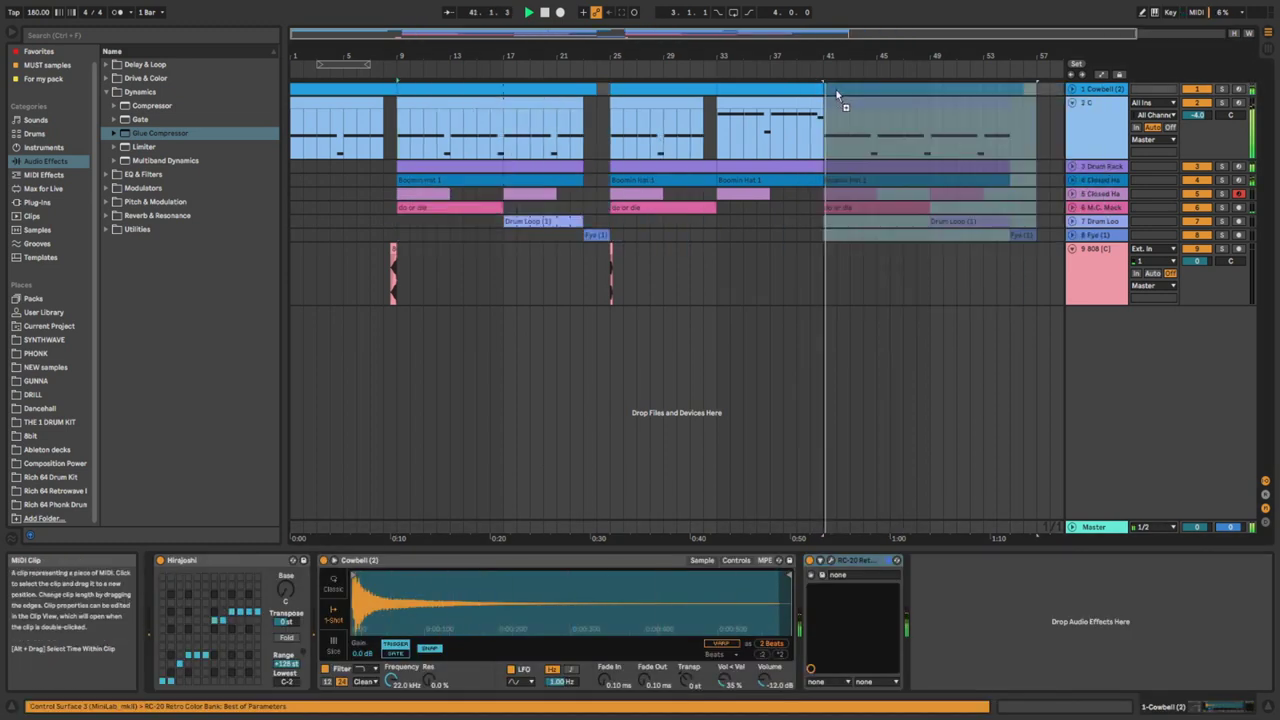
{"action": "left_click", "coordinate": [793, 213]}
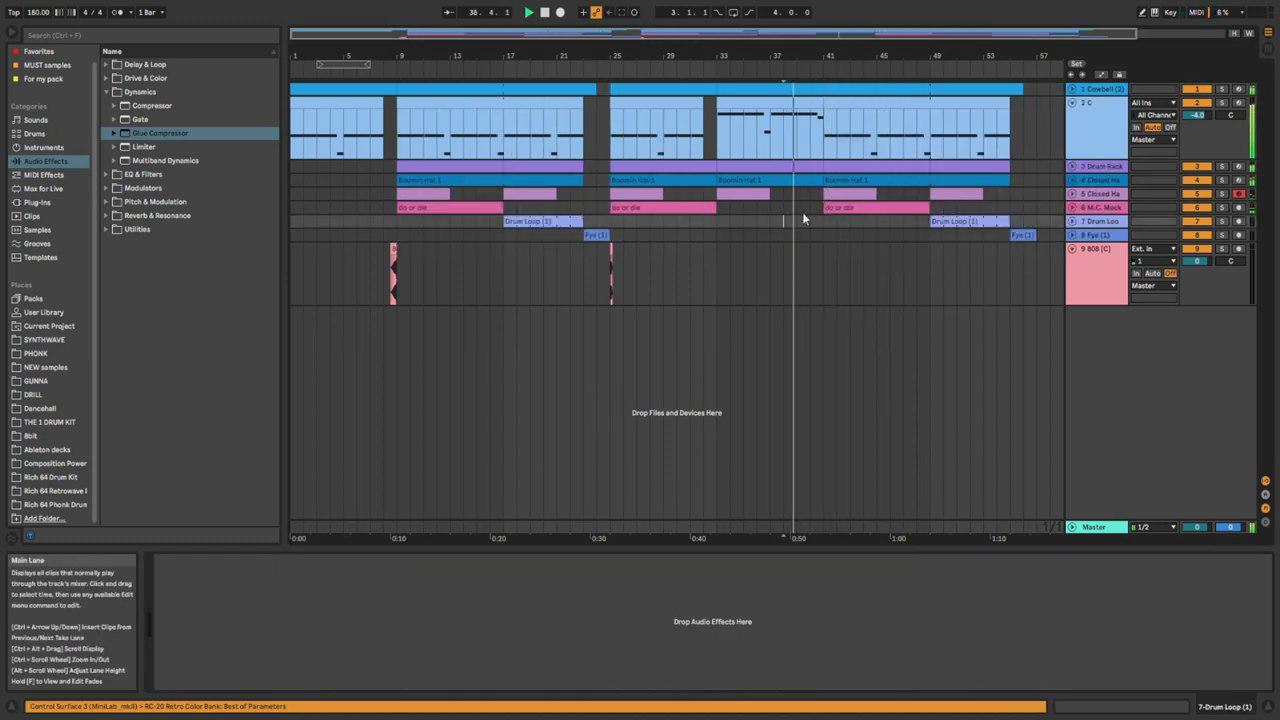
{"action": "left_click", "coordinate": [598, 235]}
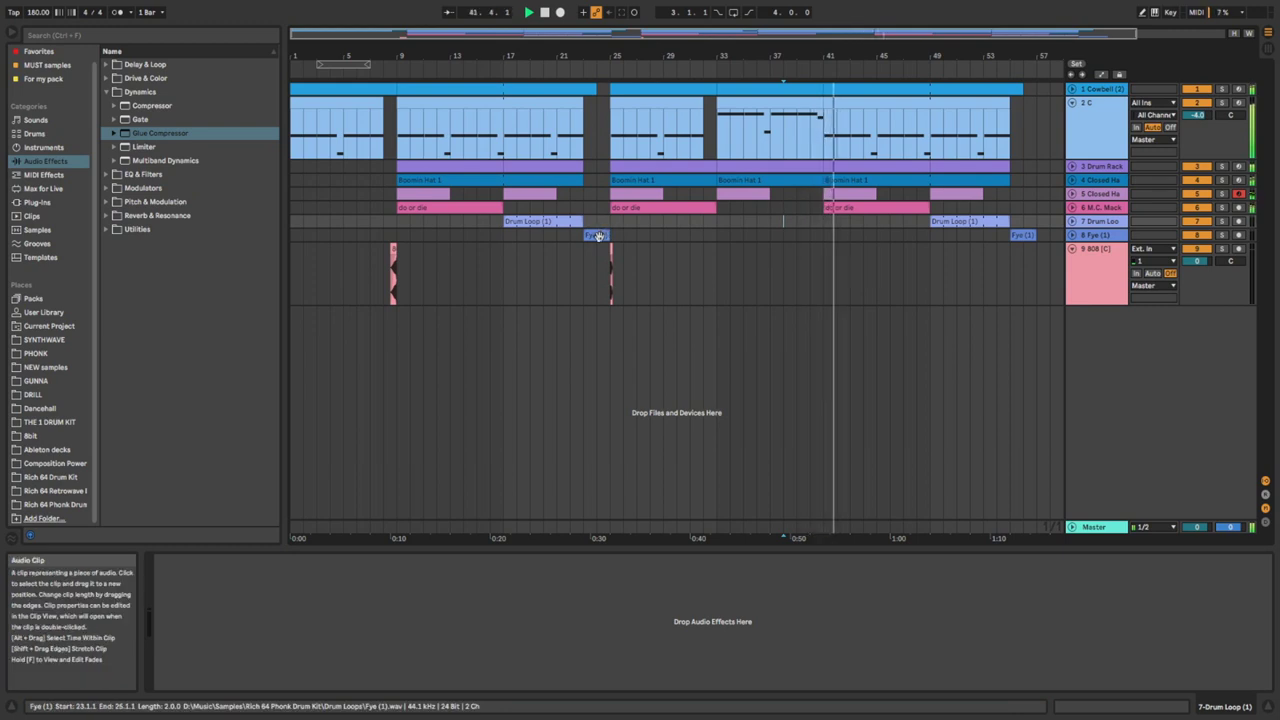
{"action": "left_click", "coordinate": [679, 212]}
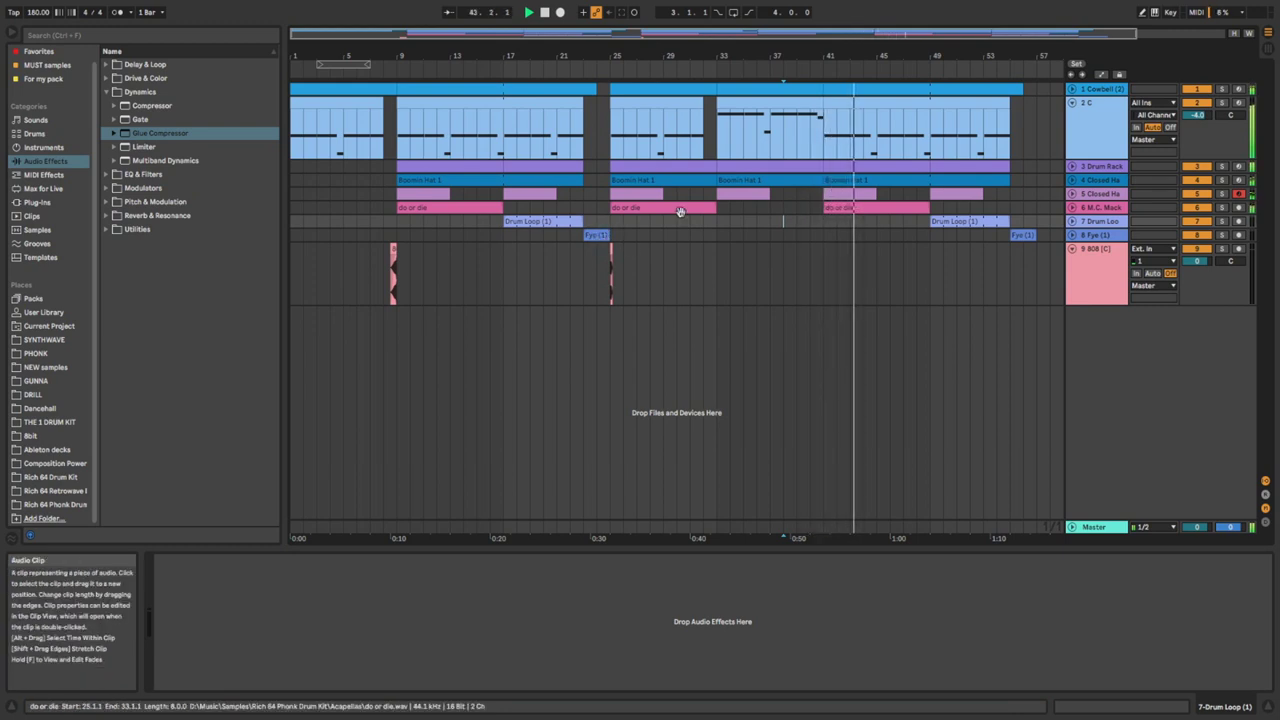
Place a one-bar copy of the Fye fill at bar 40, clear the other tracks in that bar, and play from bar 38.
{"action": "left_click", "coordinate": [602, 235]}
{"action": "left_click_drag", "start_coordinate": [600, 235], "coordinate": [816, 238]}
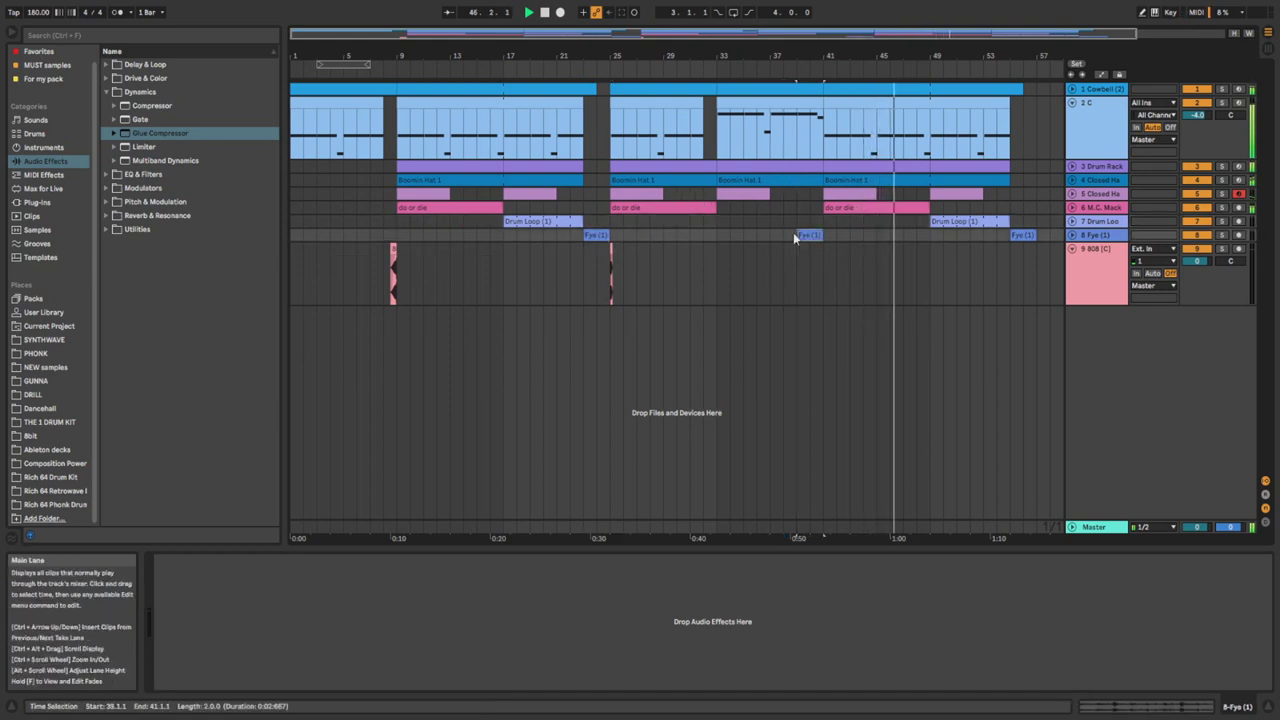
{"action": "key", "text": "Delete"}
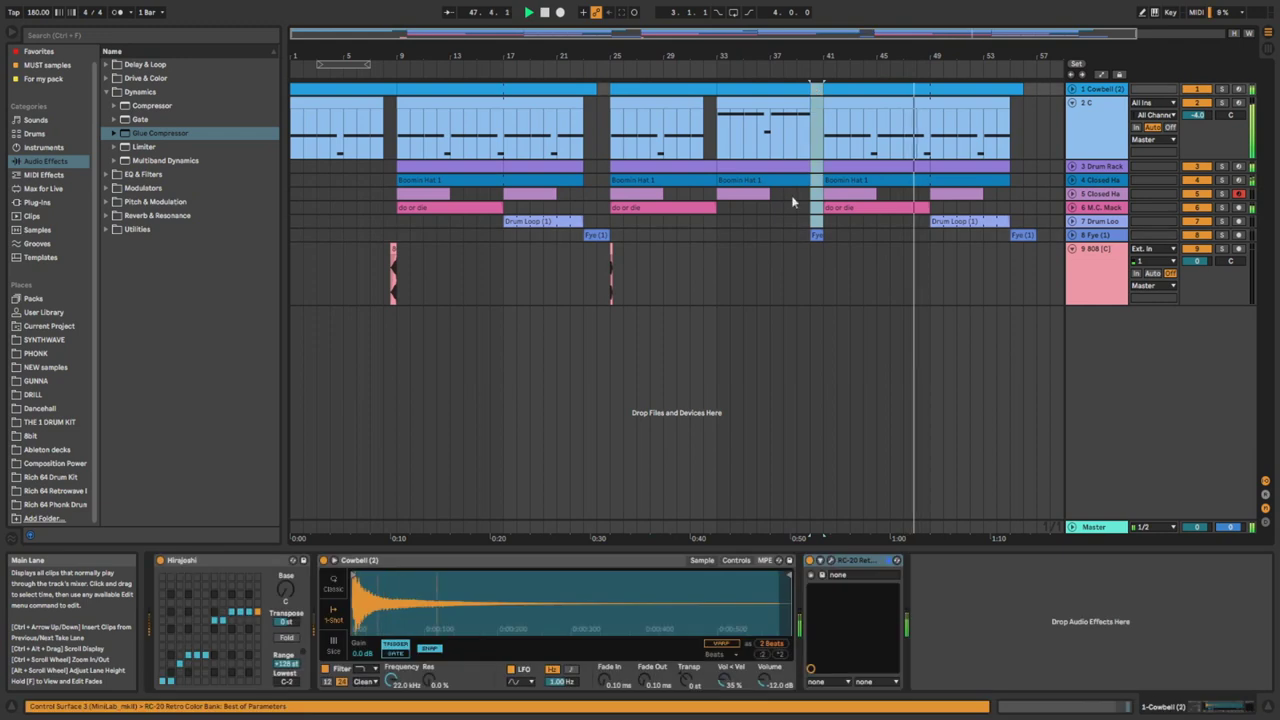
{"action": "left_click", "coordinate": [784, 194]}
{"action": "key", "text": "space"}
{"action": "key", "text": "space"}
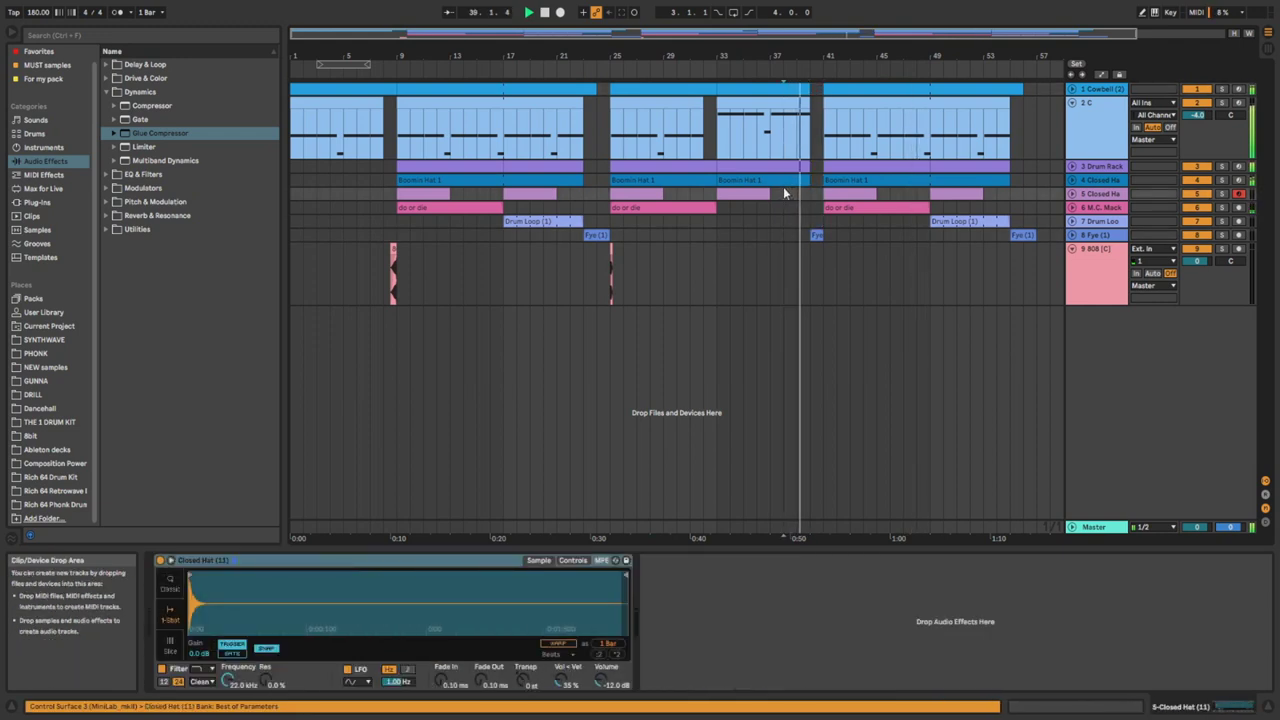
Shorten the Cowbell clip at bar 41 so it starts at bar 45, and play from bar 39.
{"action": "left_click", "coordinate": [787, 106]}
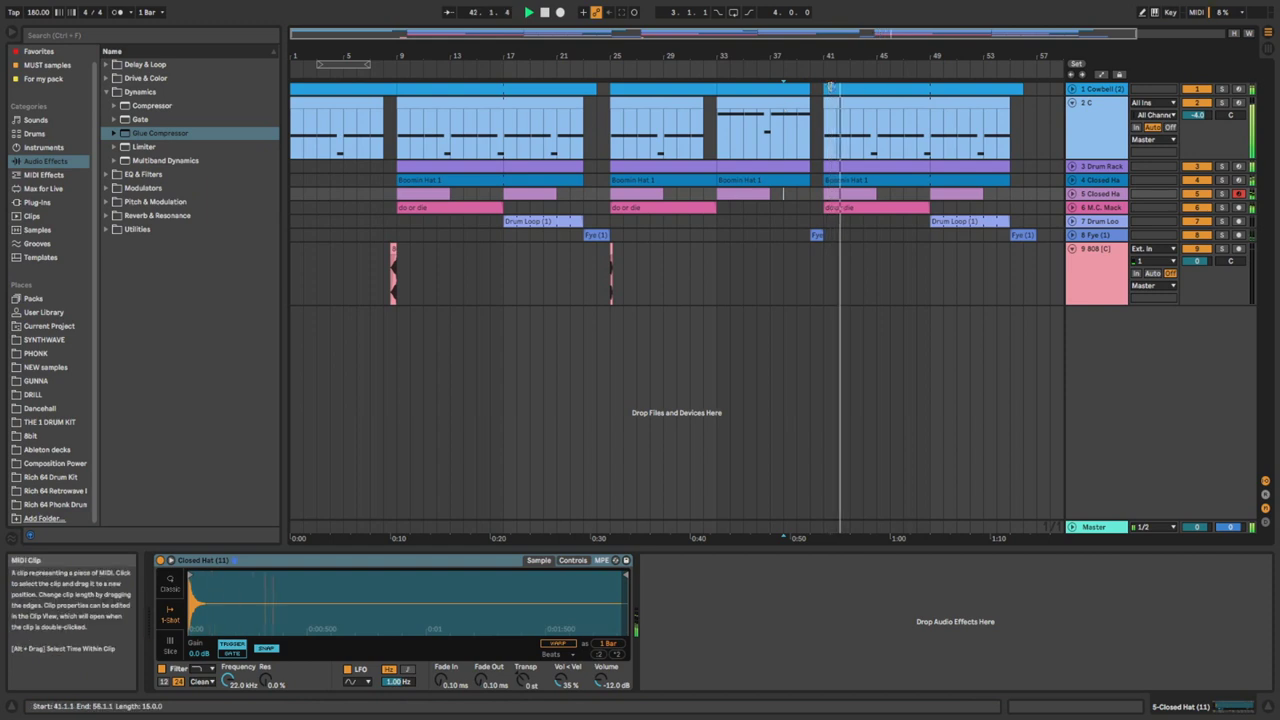
{"action": "left_click", "coordinate": [942, 88]}
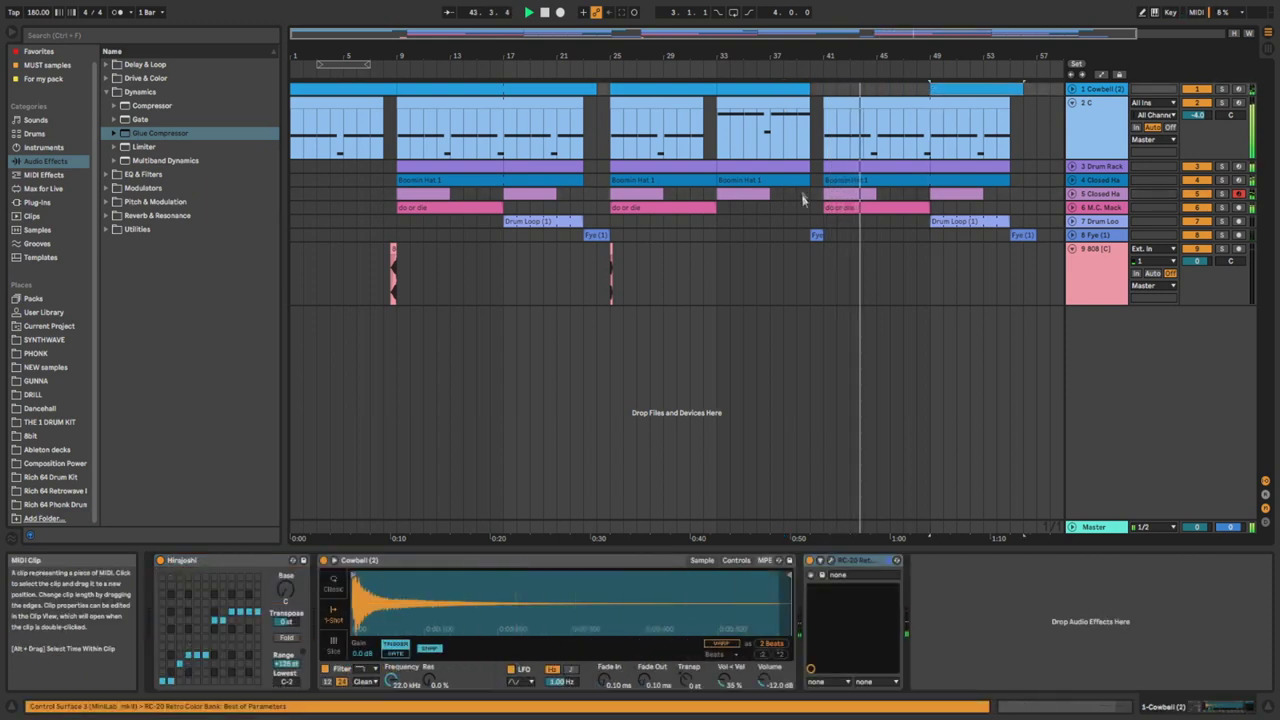
{"action": "left_click", "coordinate": [882, 89]}
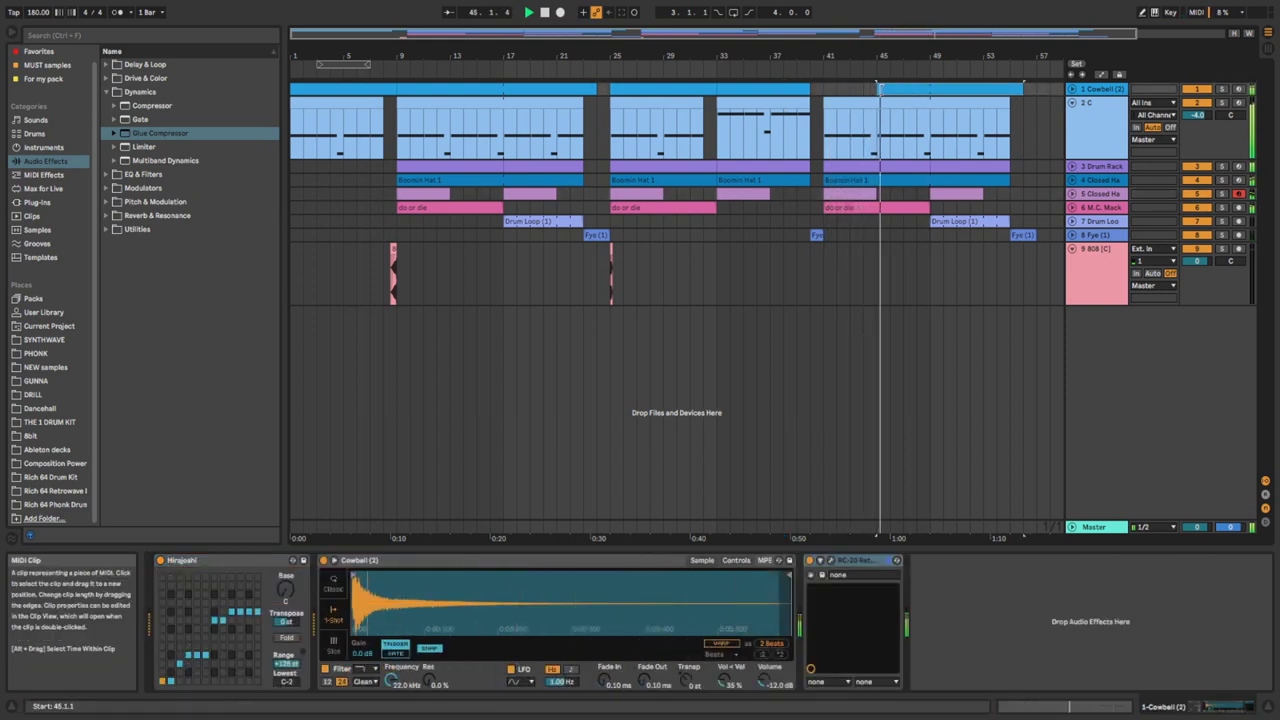
{"action": "left_click", "coordinate": [797, 196]}
{"action": "key", "text": "space"}
{"action": "key", "text": "space"}
Clear the half bar before bar 45 on the C, drum and hat tracks, keeping the do or die vocal running up to bar 45.
{"action": "left_click_drag", "start_coordinate": [922, 34], "coordinate": [922, 42]}
{"action": "left_click_drag", "start_coordinate": [878, 221], "coordinate": [859, 104]}
{"action": "key", "text": "Delete"}
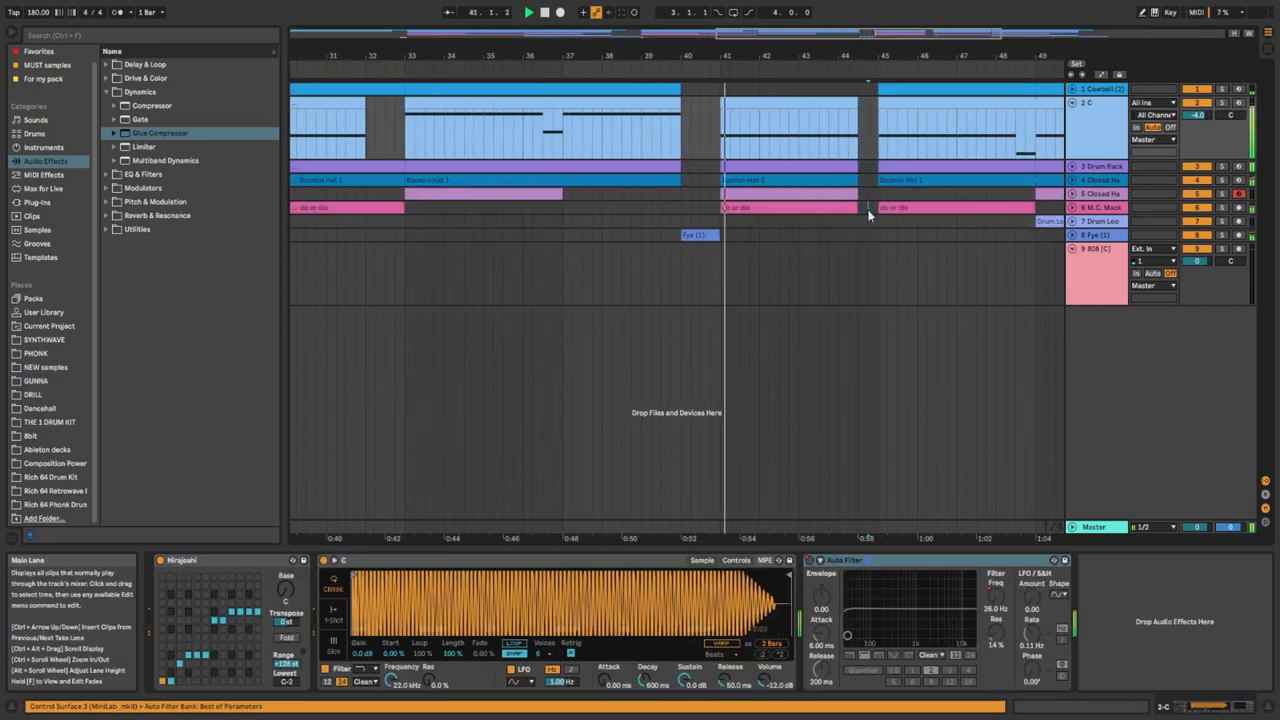
{"action": "left_click", "coordinate": [869, 208]}
{"action": "left_click_drag", "start_coordinate": [856, 207], "coordinate": [878, 210]}
Delete the C track clip running from bar 41 to the gap before bar 45.
{"action": "left_click_drag", "start_coordinate": [831, 39], "coordinate": [599, 37]}
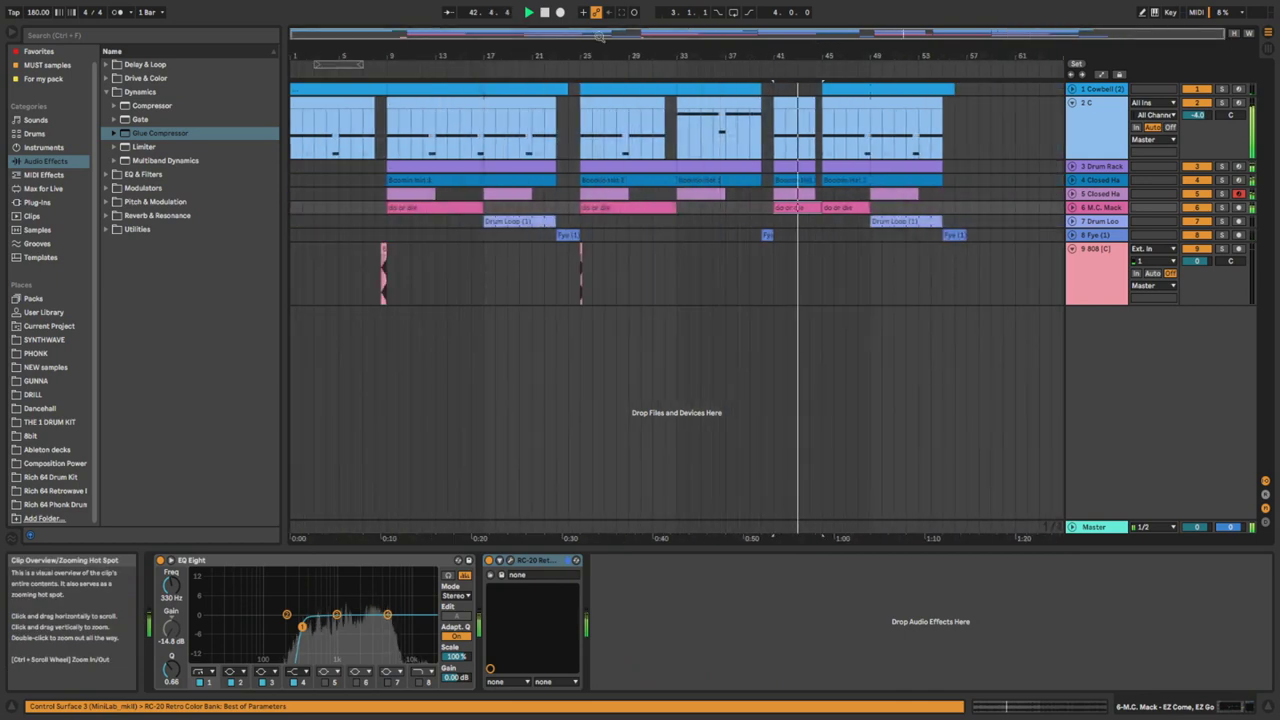
{"action": "left_click", "coordinate": [797, 105]}
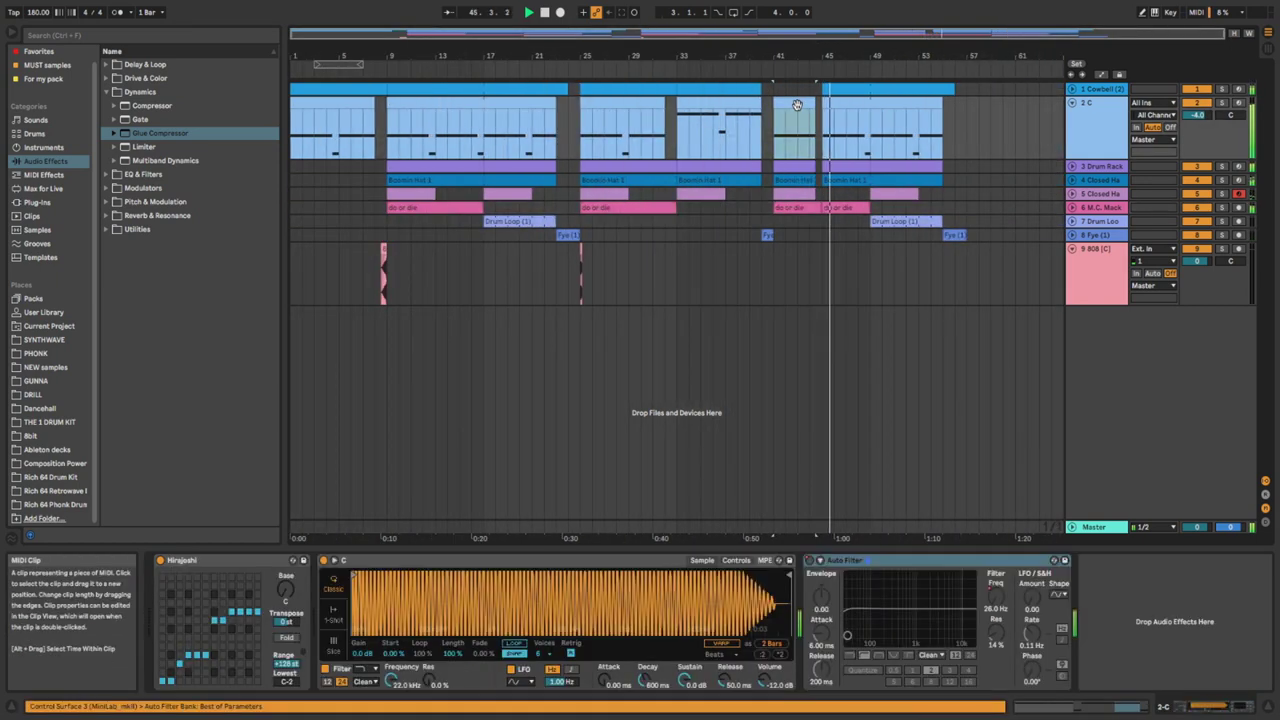
{"action": "key", "text": "Delete"}
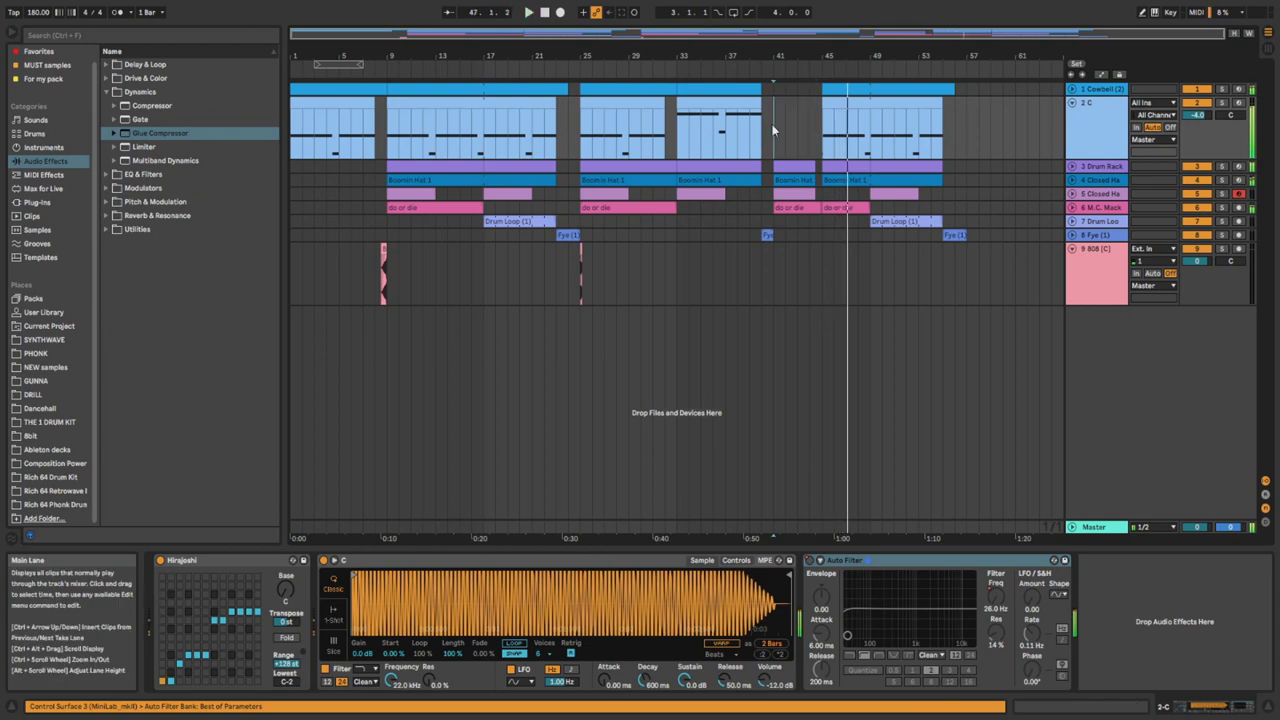
Shorten the last Cowbell clip so it starts at bar 49, and set the playback start at bar 48.
{"action": "left_click", "coordinate": [869, 91]}
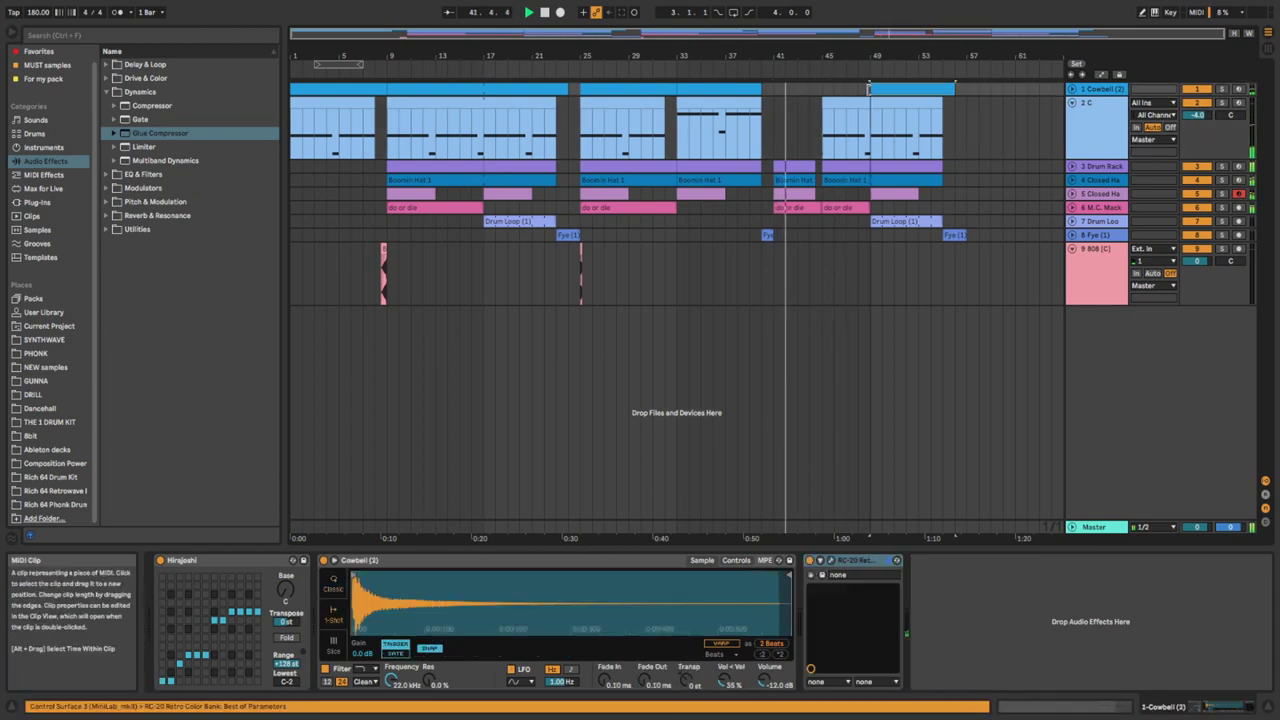
{"action": "left_click", "coordinate": [859, 93]}
{"action": "right_click", "coordinate": [858, 97]}
{"action": "left_click", "coordinate": [857, 89]}
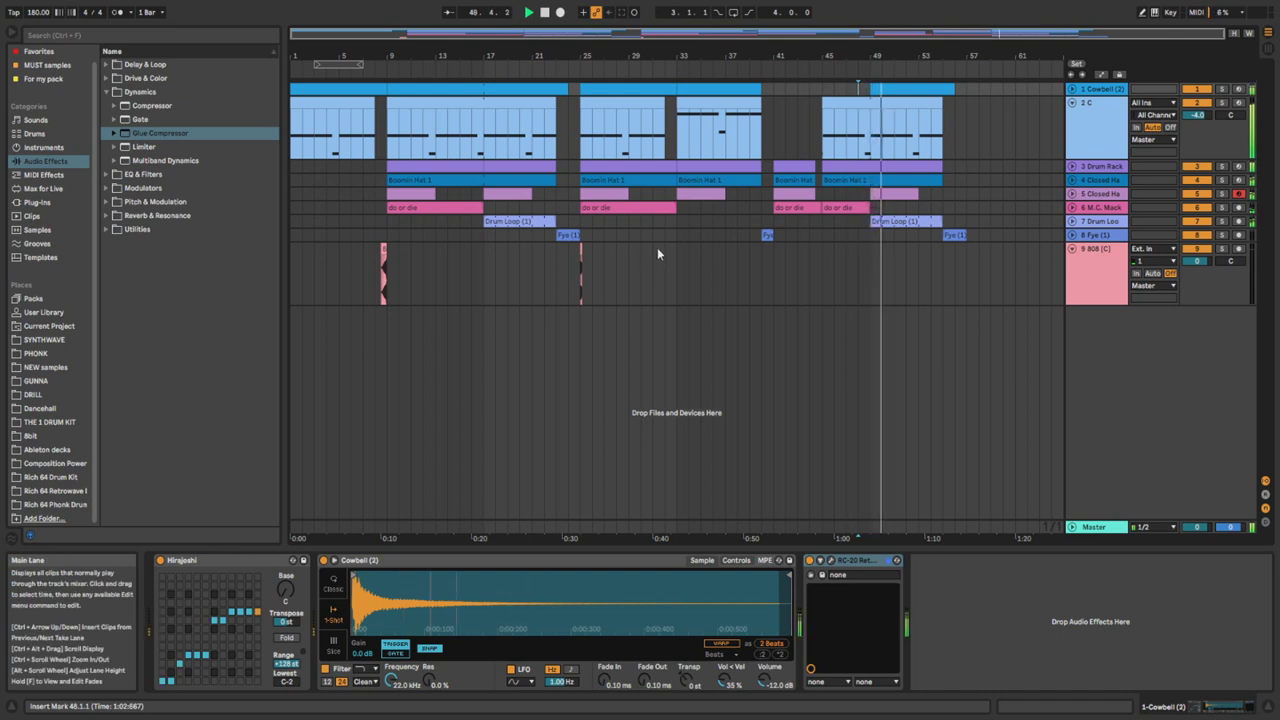
Add two short consecutive C3 notes just before beat 1.2 in the Cowbell clip at bar 49, and replay the result.
{"action": "double_click", "coordinate": [895, 89]}
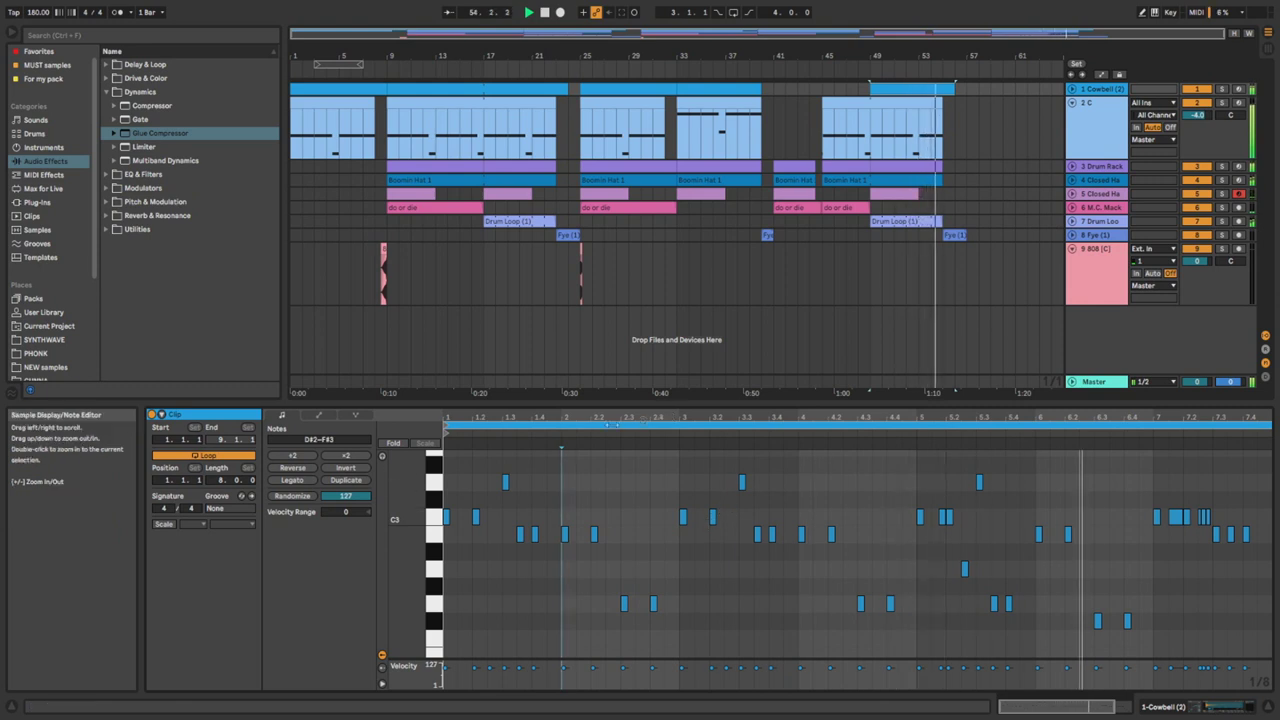
{"action": "left_click_drag", "start_coordinate": [472, 417], "coordinate": [473, 480]}
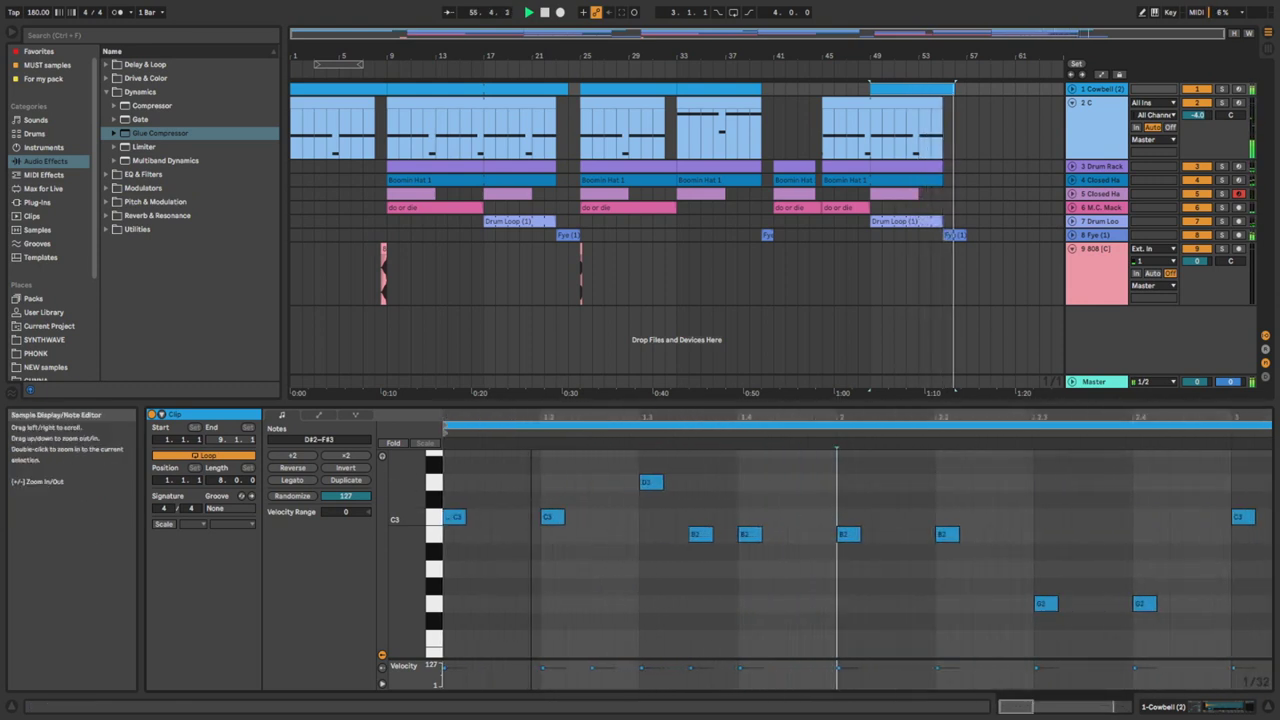
{"action": "double_click", "coordinate": [499, 518]}
{"action": "left_click", "coordinate": [511, 524]}
{"action": "double_click", "coordinate": [511, 521]}
{"action": "key", "text": "space"}
{"action": "key", "text": "space"}
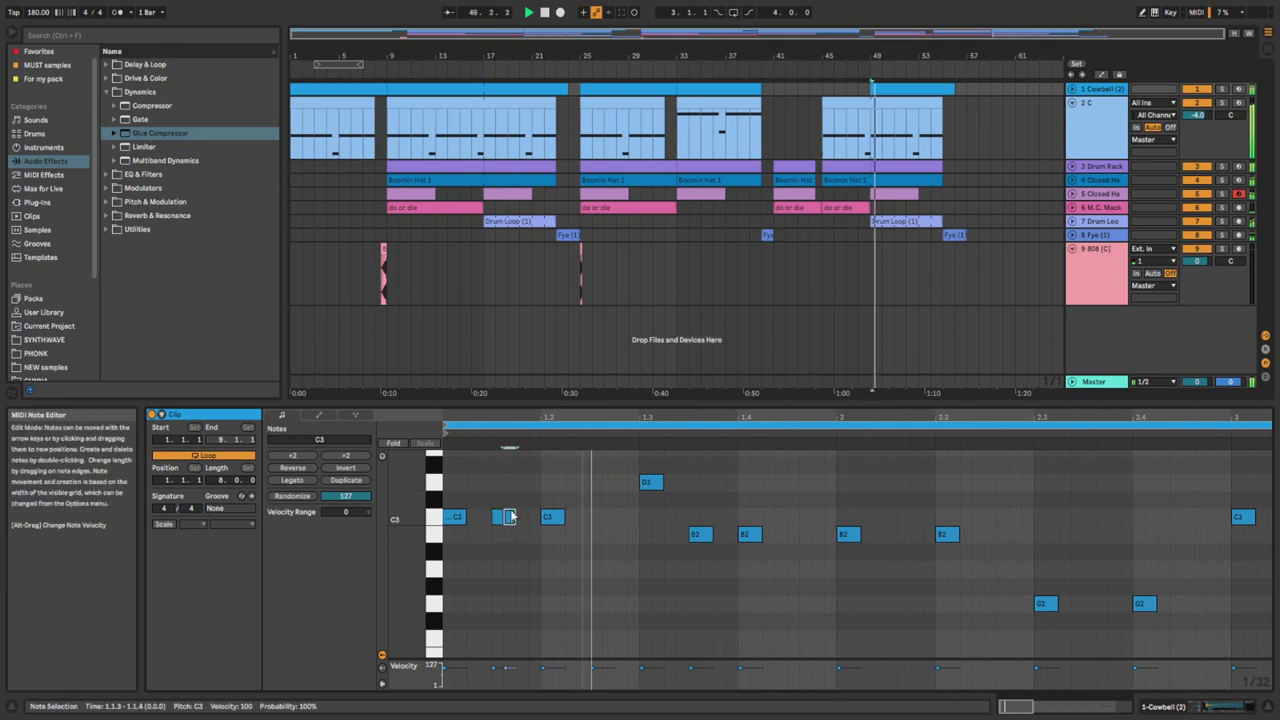
Add the same pair of short C3 notes before beat 3.2 in the Cowbell clip, replay it, and stop playback.
{"action": "left_click_drag", "start_coordinate": [505, 417], "coordinate": [505, 367]}
{"action": "left_click_drag", "start_coordinate": [660, 417], "coordinate": [660, 468]}
{"action": "double_click", "coordinate": [632, 519]}
{"action": "double_click", "coordinate": [643, 521]}
{"action": "key", "text": "space"}
{"action": "key", "text": "space"}
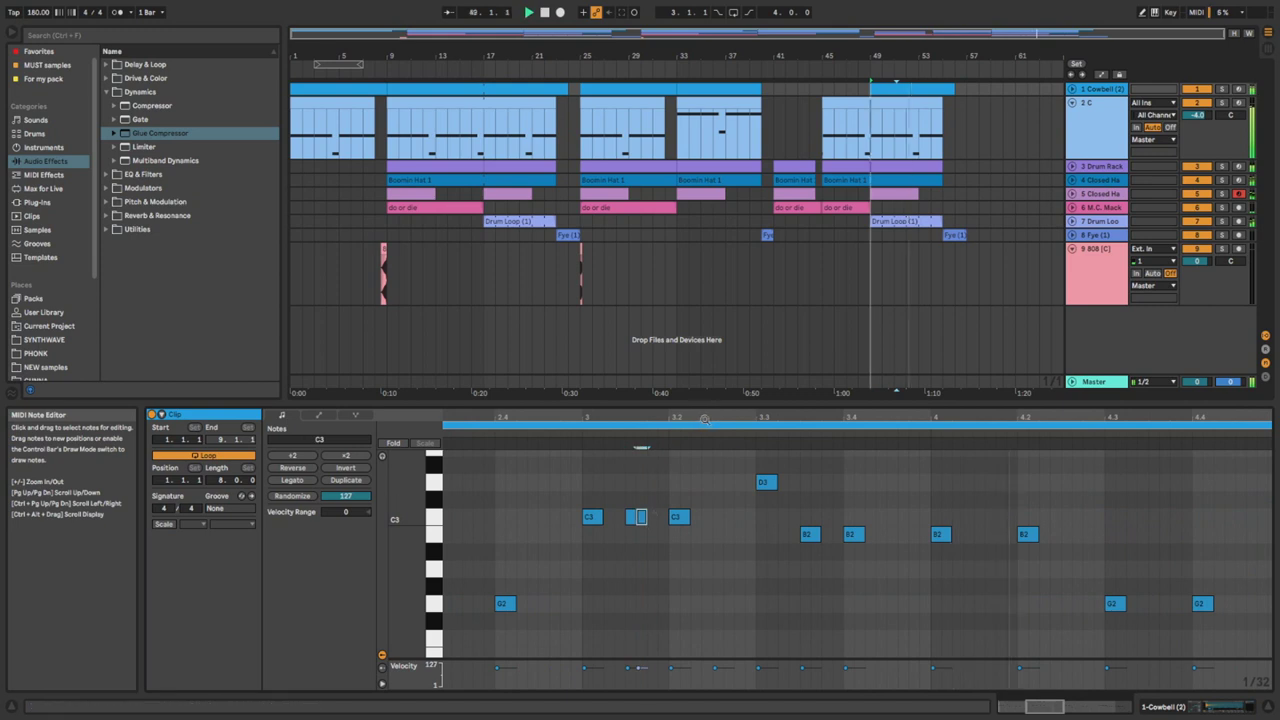
{"action": "left_click_drag", "start_coordinate": [688, 416], "coordinate": [688, 366]}
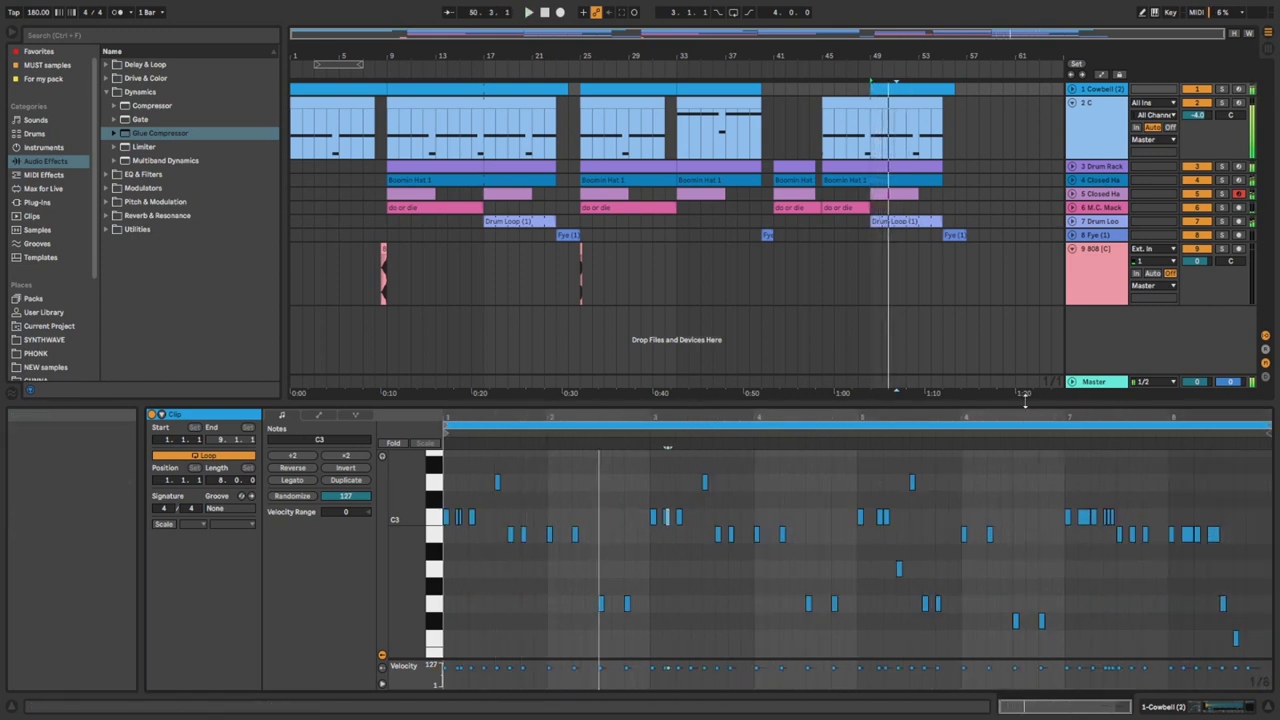
{"action": "key", "text": "space"}
{"action": "left_click_drag", "start_coordinate": [963, 417], "coordinate": [928, 458]}
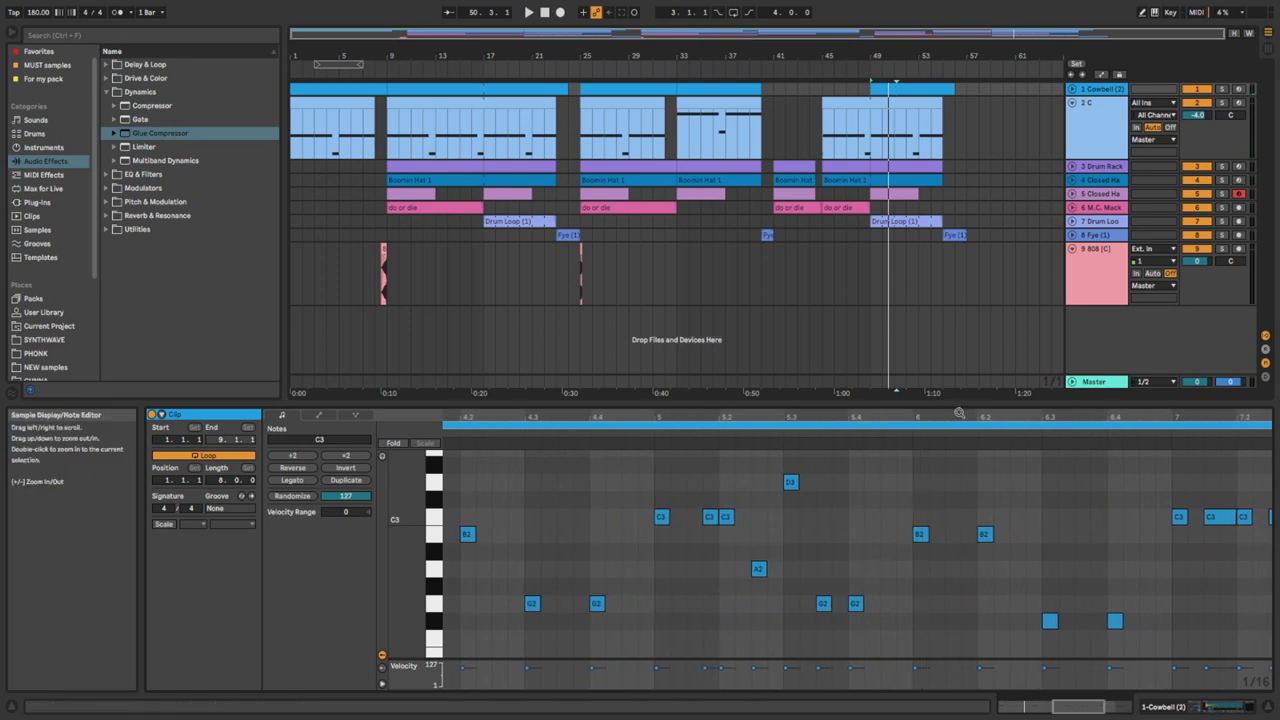
{"action": "left_click_drag", "start_coordinate": [957, 416], "coordinate": [960, 366]}
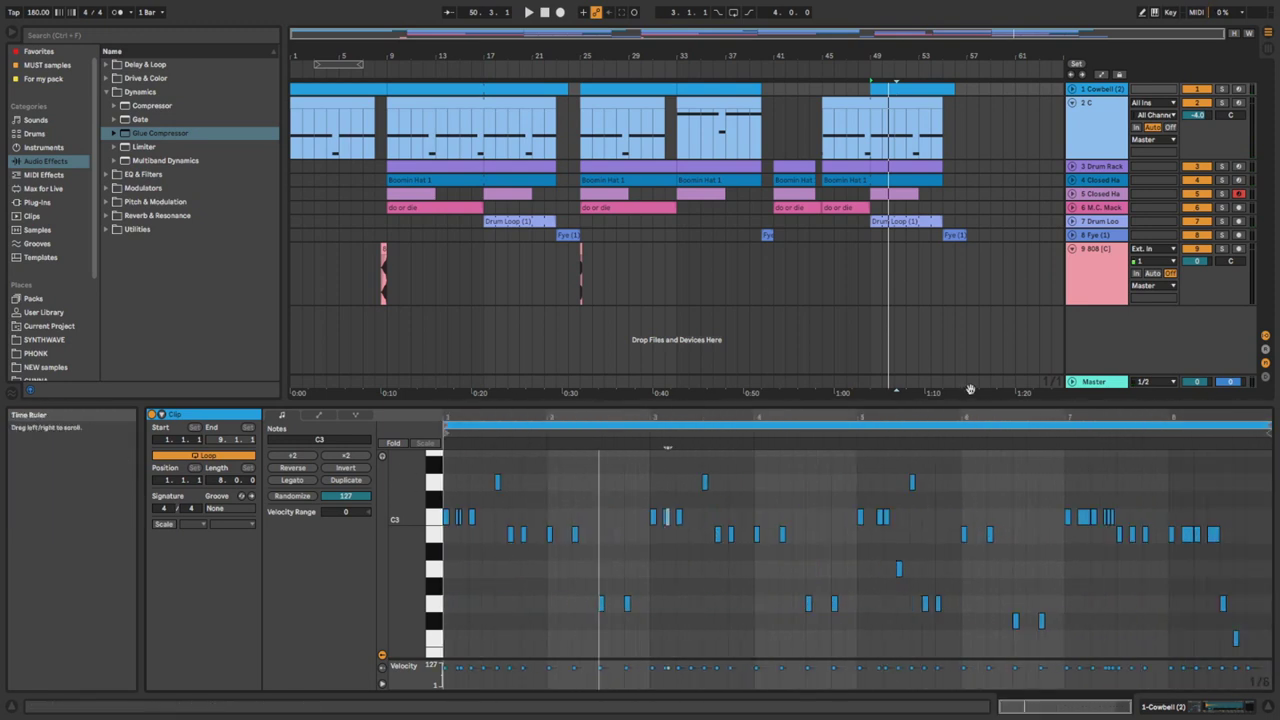
Play the arrangement from the start and open the Drum Loop clip at bar 17 for review.
{"action": "left_click", "coordinate": [546, 16]}
{"action": "left_click", "coordinate": [529, 13]}
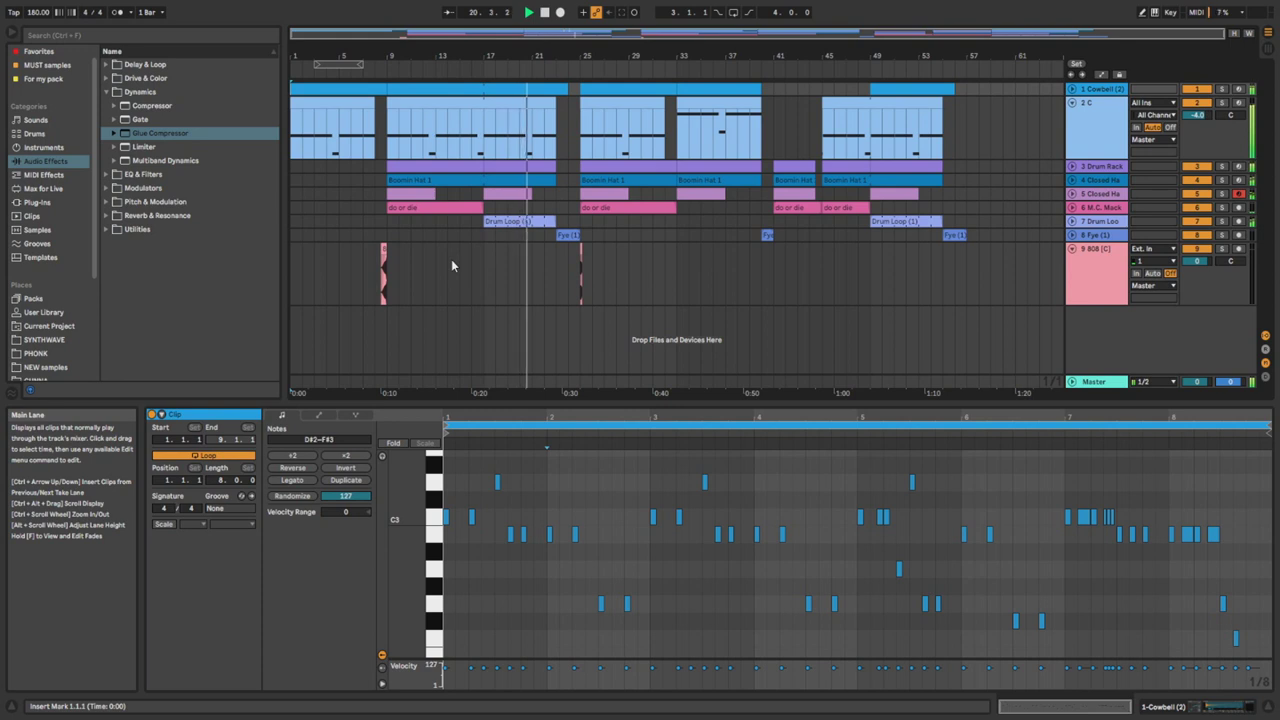
{"action": "right_click", "coordinate": [545, 220]}
{"action": "left_click", "coordinate": [566, 214]}
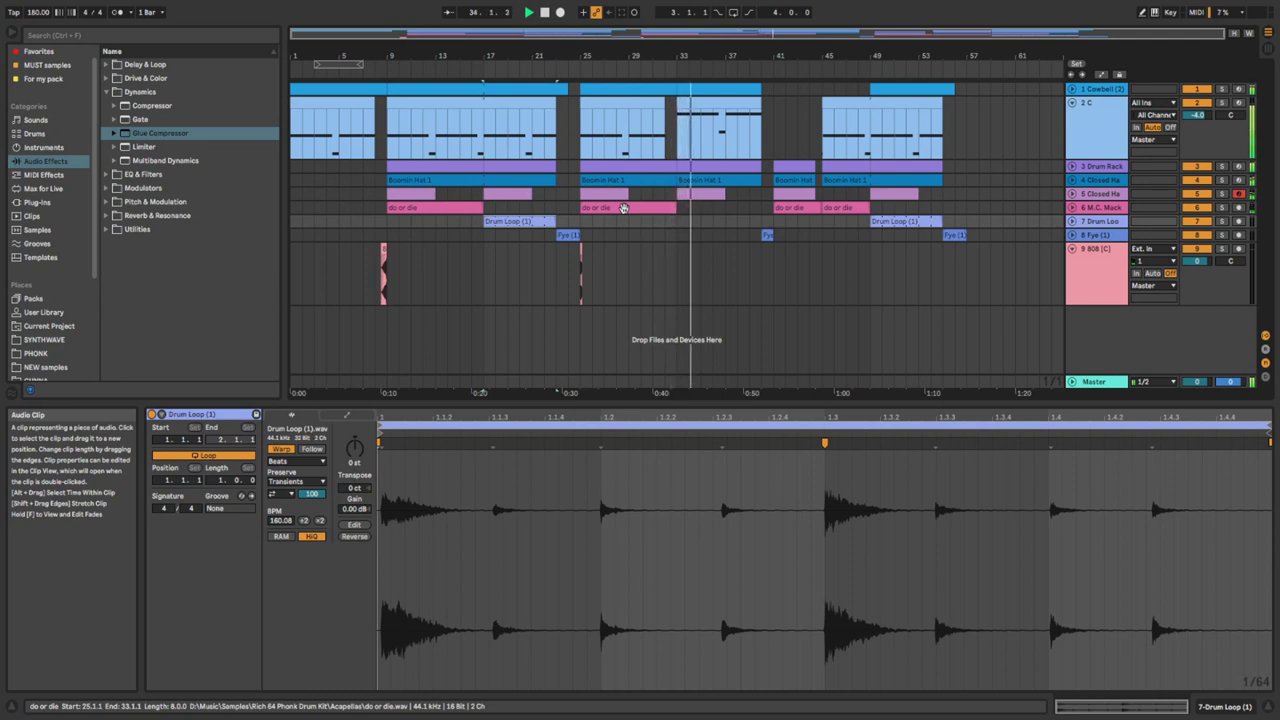
Lower the velocity of all notes in the C clip at bar 33 to 114.
{"action": "left_click", "coordinate": [715, 130]}
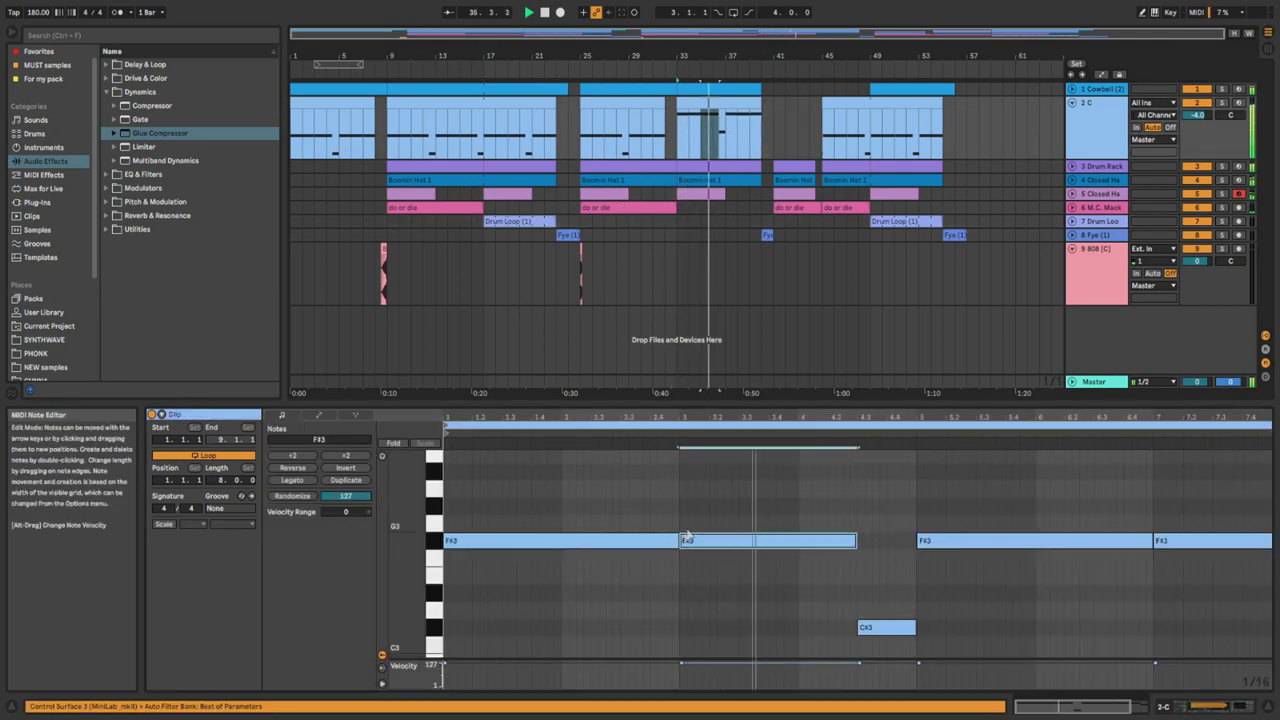
{"action": "left_click_drag", "start_coordinate": [668, 666], "coordinate": [669, 666]}
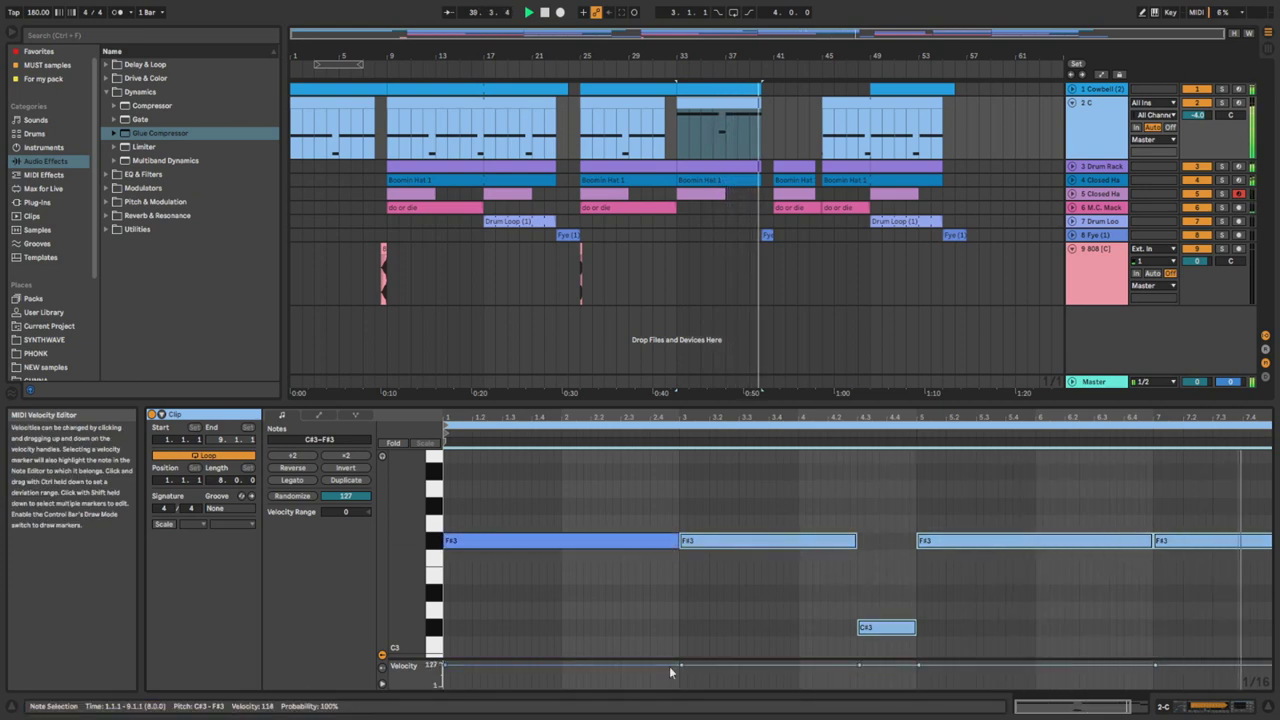
{"action": "left_click", "coordinate": [746, 486]}
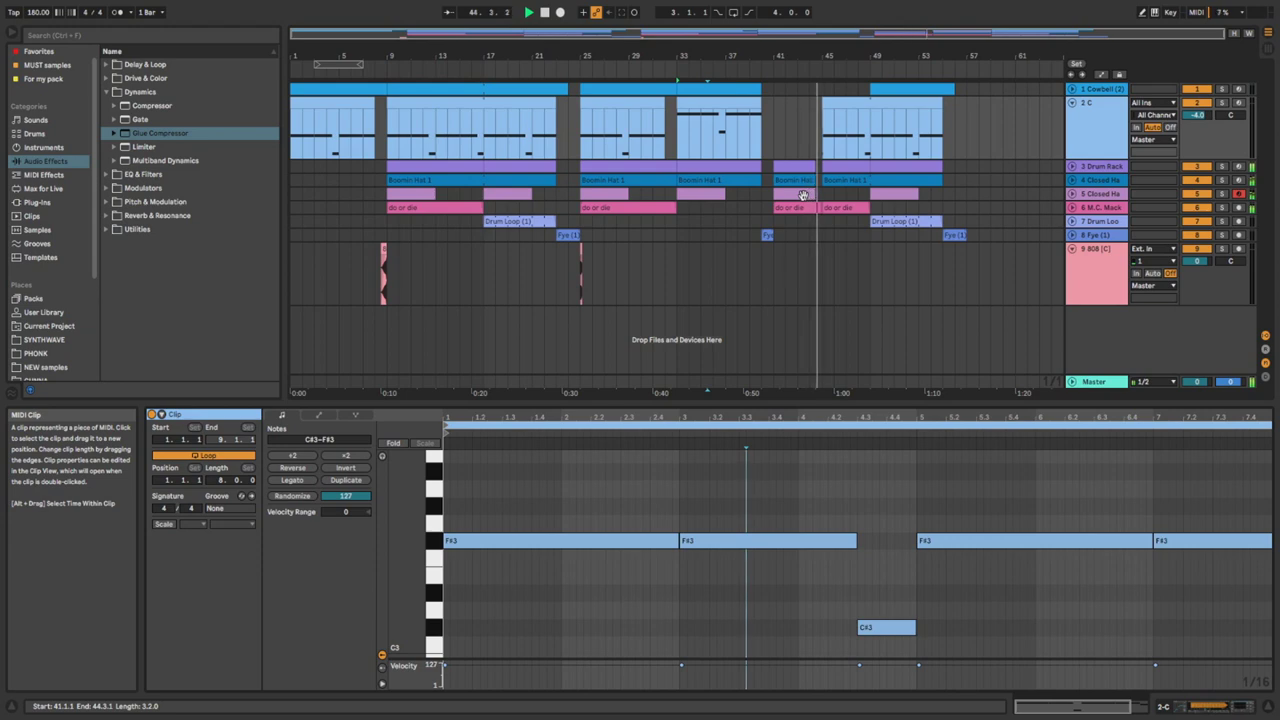
Add Chime (4) notes on beats 2 and 4 of bars 1 to 4 in the Drum Rack clip at bar 49.
{"action": "left_click", "coordinate": [884, 166]}
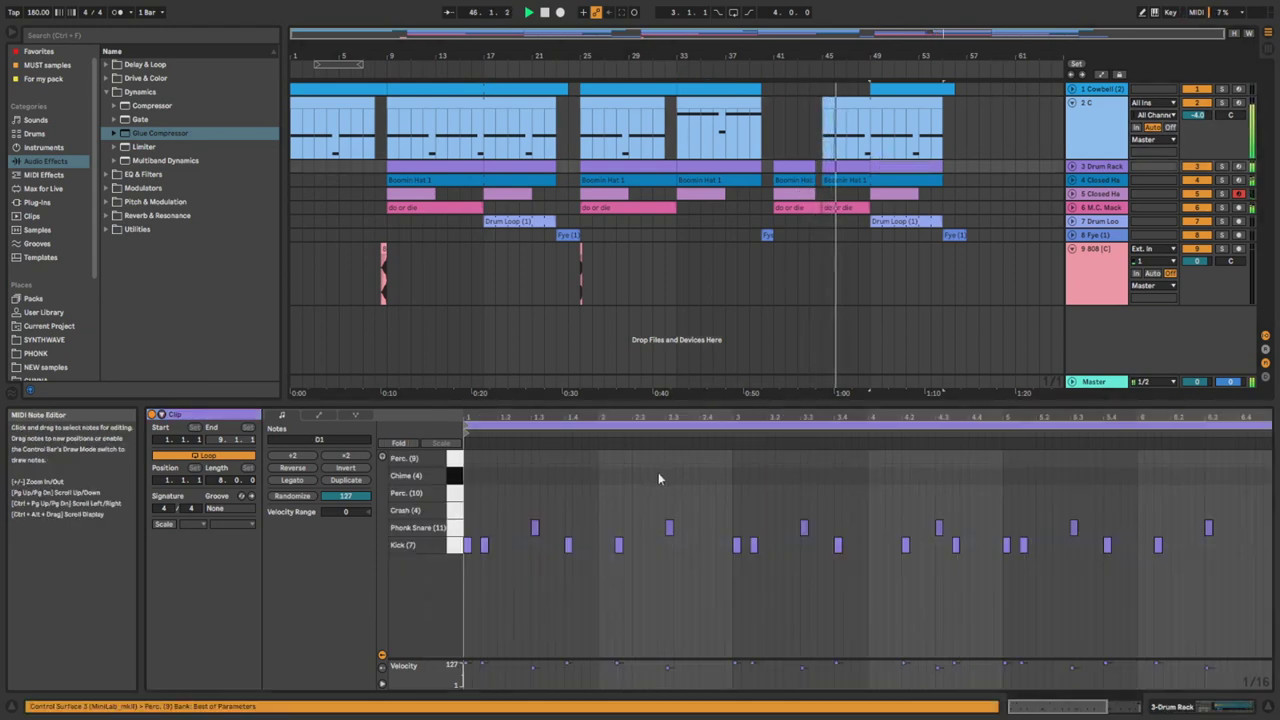
{"action": "double_click", "coordinate": [499, 476]}
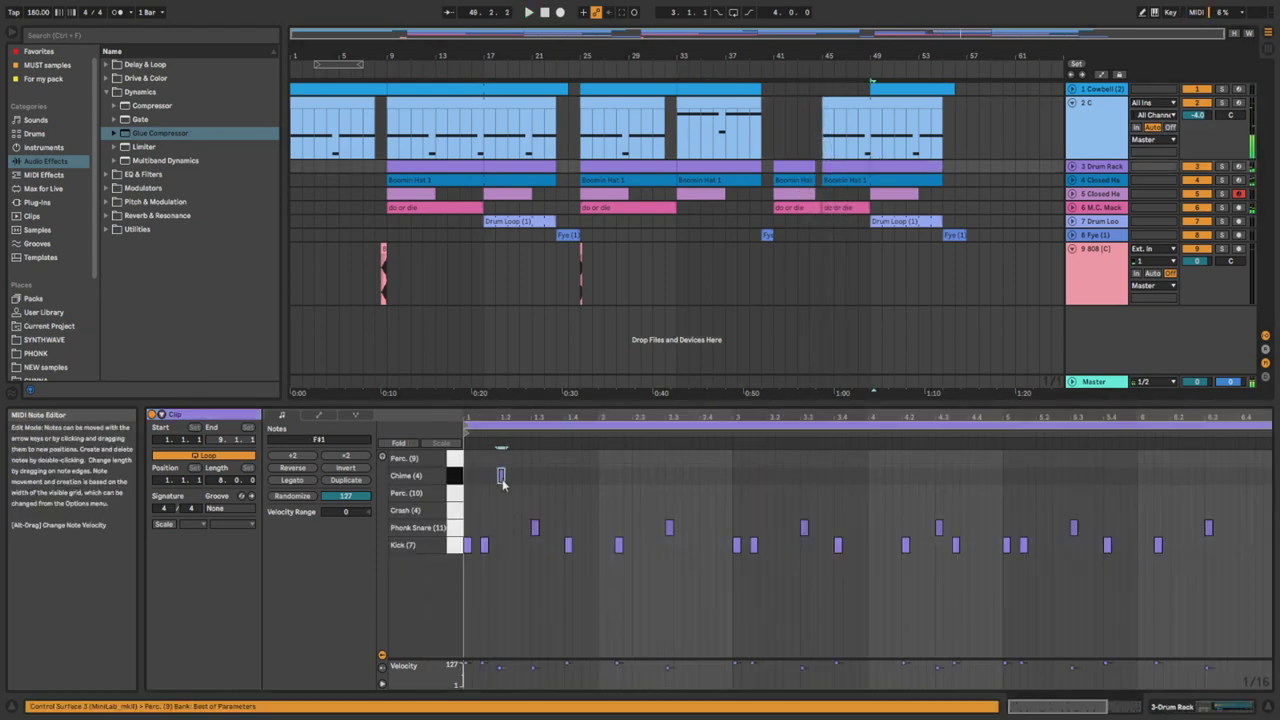
{"action": "double_click", "coordinate": [568, 479]}
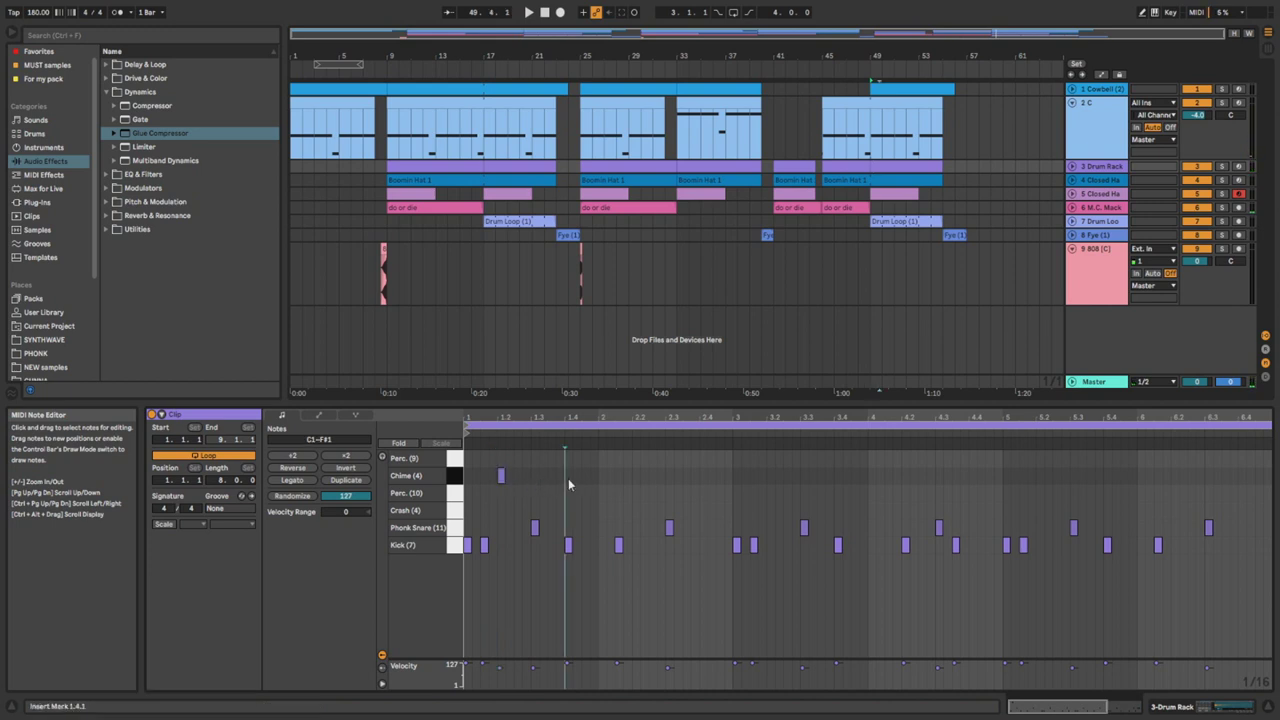
{"action": "left_click_drag", "start_coordinate": [651, 486], "coordinate": [488, 467]}
{"action": "mouse_move", "coordinate": [731, 490]}
{"action": "left_mouse_down"}
{"action": "mouse_move", "coordinate": [488, 478]}
{"action": "mouse_move", "coordinate": [744, 484]}
{"action": "left_mouse_up"}
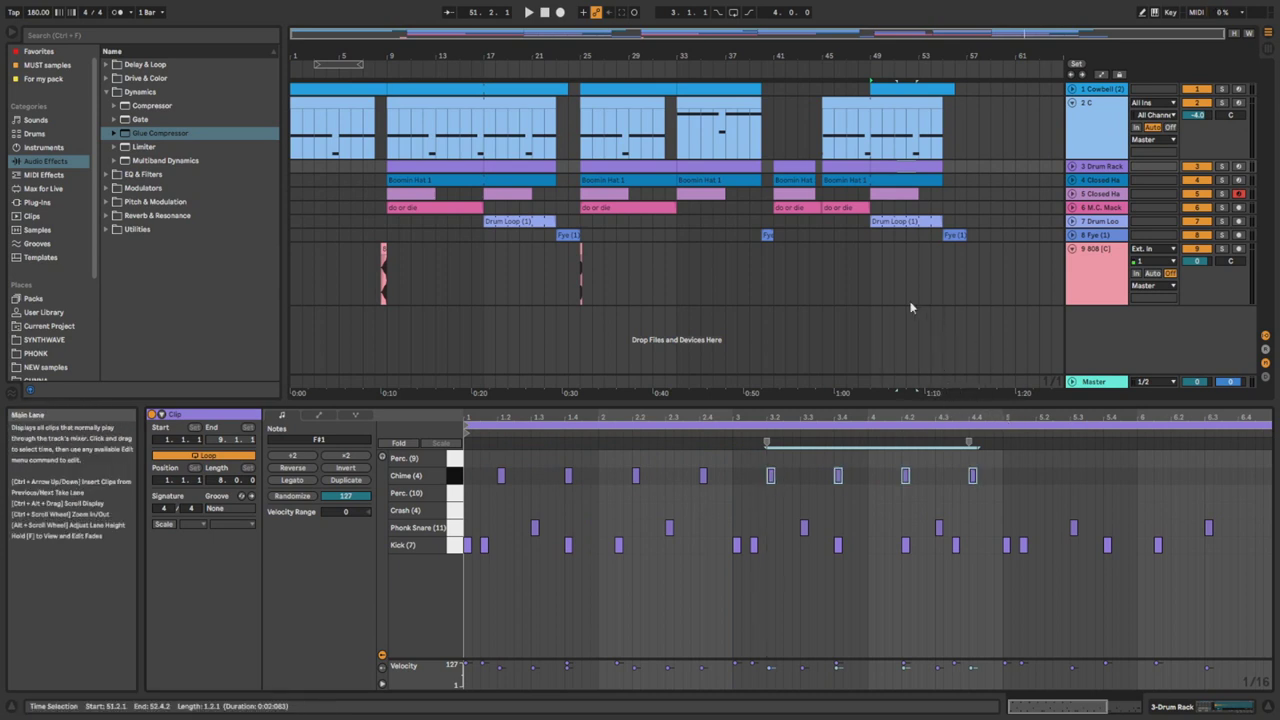
Duplicate the four-bar Chime pattern across bars 5 to 8 of the Drum Rack clip, aligned to beats 2 and 4.
{"action": "left_click_drag", "start_coordinate": [1046, 472], "coordinate": [493, 475]}
{"action": "key", "text": "ctrl+d"}
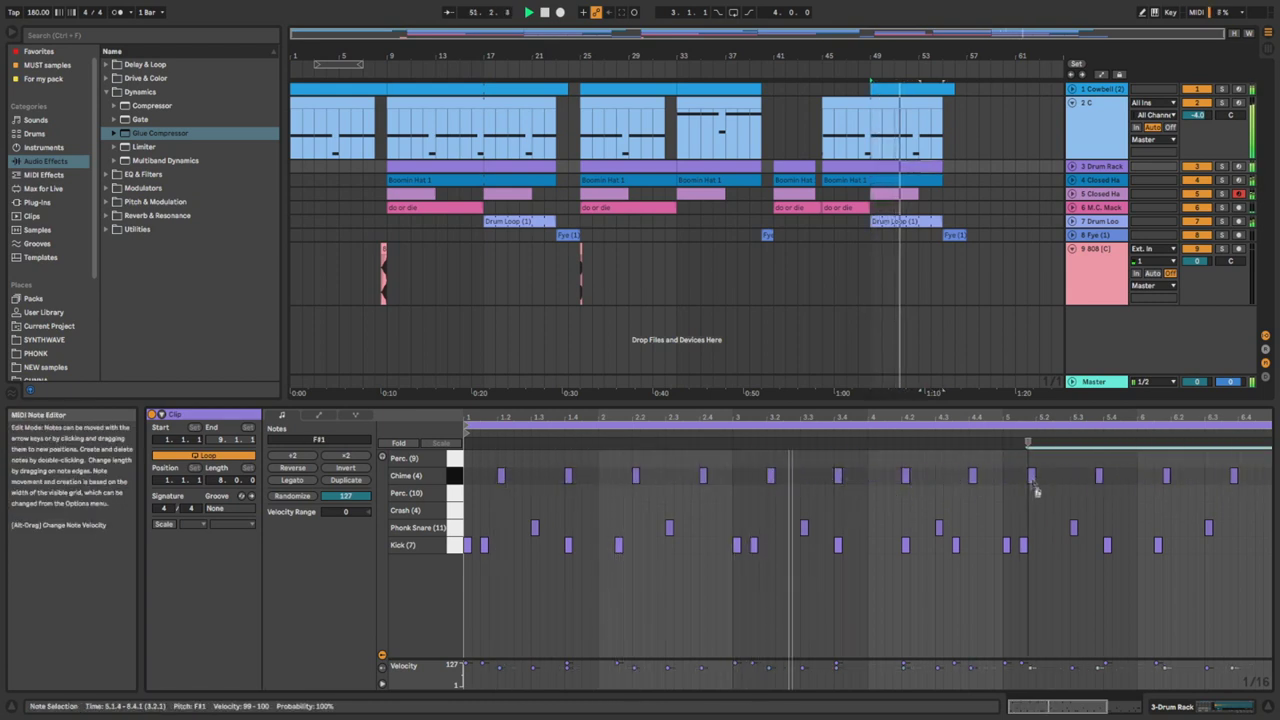
{"action": "left_click_drag", "start_coordinate": [905, 418], "coordinate": [905, 370]}
{"action": "left_click", "coordinate": [1073, 476]}
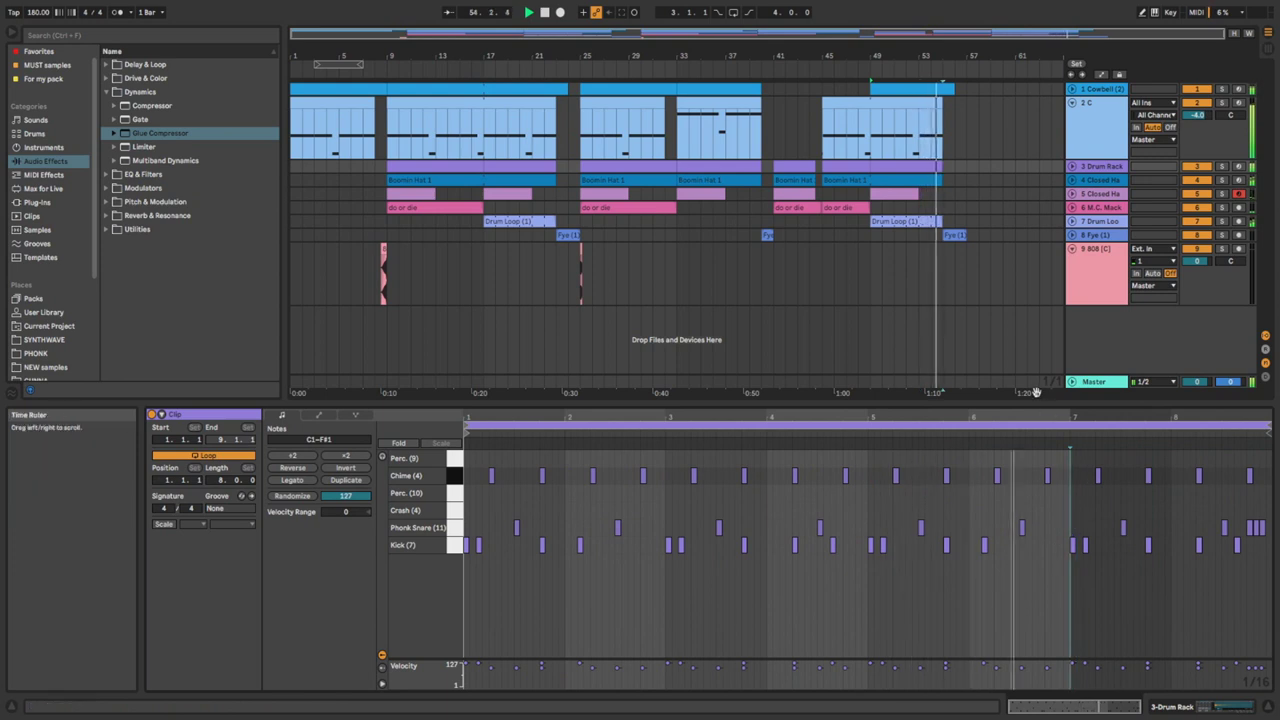
Delete the Fye clip at bar 55, and extend the C, Drum Rack, Boomin Hat 1 and Drum Loop clips to bar 56.
{"action": "left_click", "coordinate": [955, 236]}
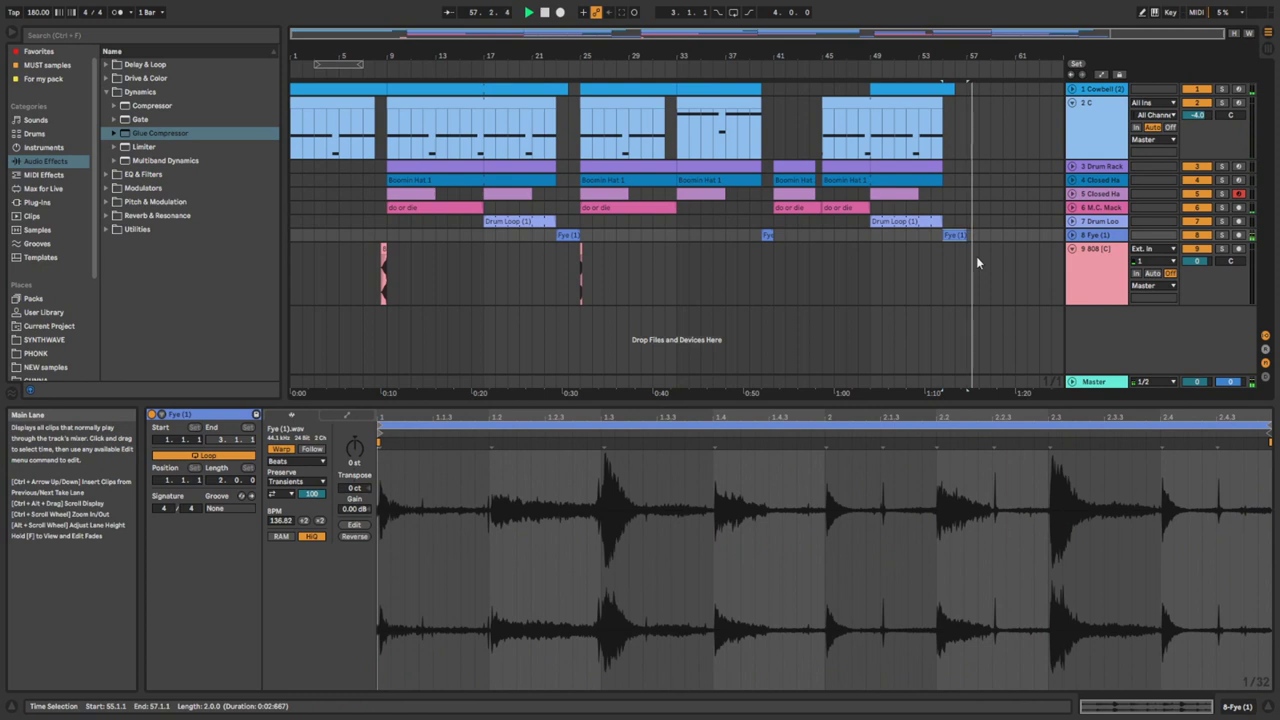
{"action": "key", "text": "Delete"}
{"action": "mouse_move", "coordinate": [942, 223]}
{"action": "left_mouse_down"}
{"action": "mouse_move", "coordinate": [919, 94]}
{"action": "mouse_move", "coordinate": [955, 221]}
{"action": "mouse_move", "coordinate": [918, 114]}
{"action": "left_mouse_up"}
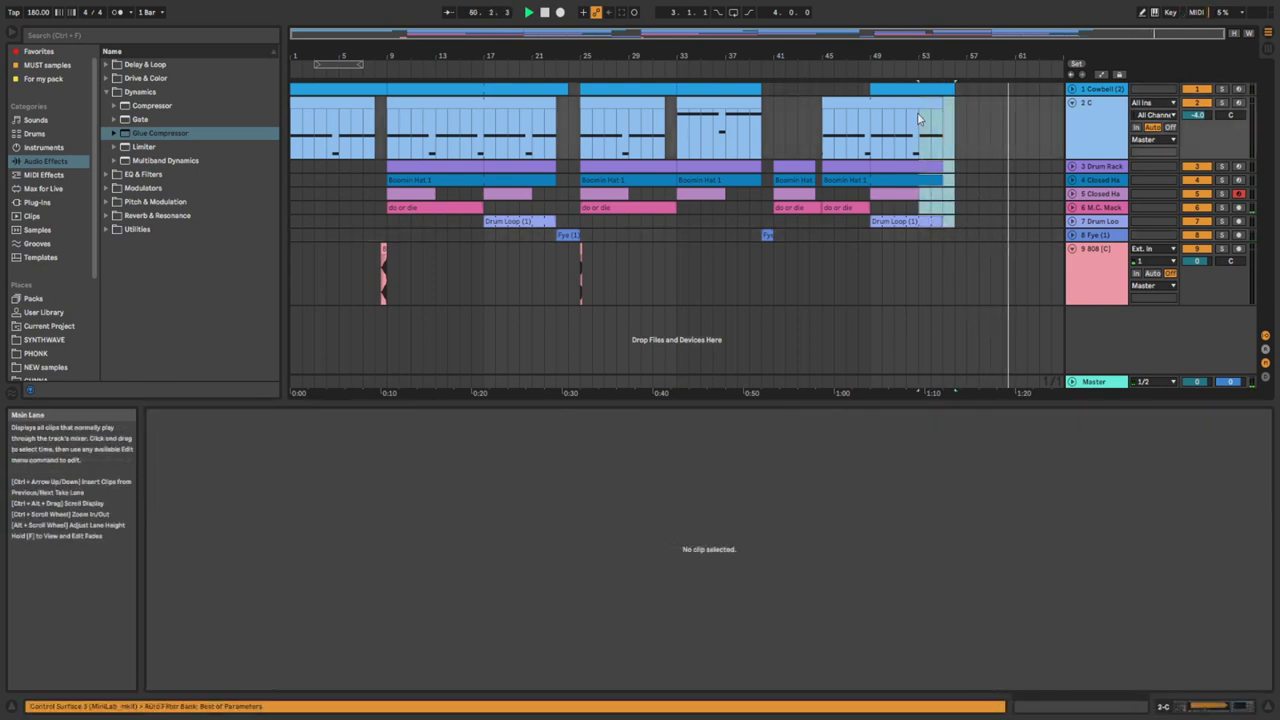
{"action": "left_click", "coordinate": [918, 118]}
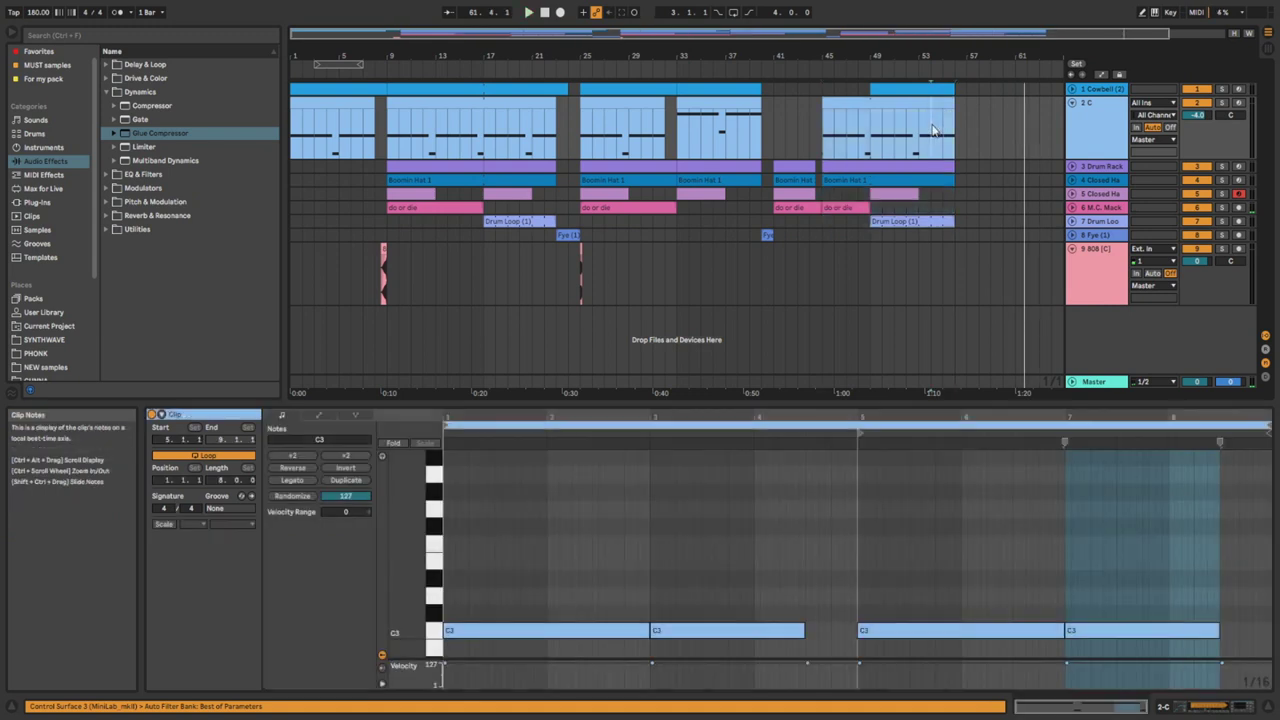
{"action": "left_click", "coordinate": [933, 131]}
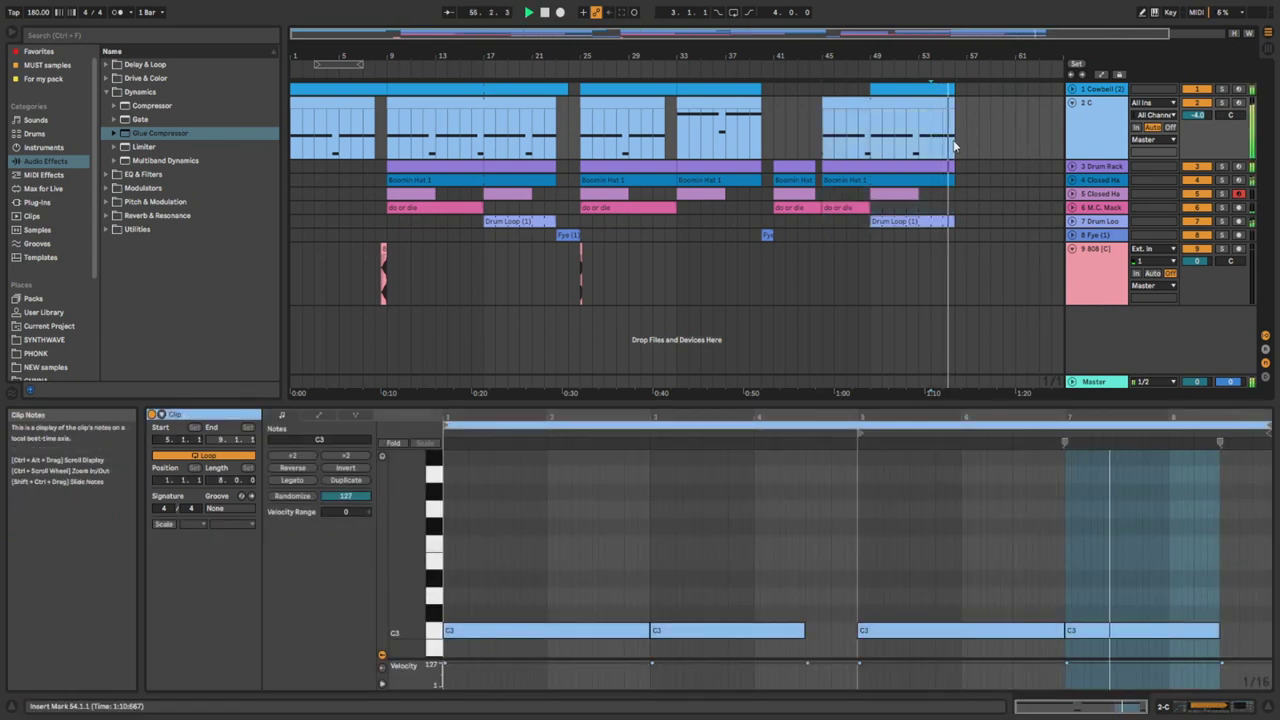
Extend the last Cowbell, C, Drum Rack, Boomin Hat 1 and Drum Loop clips to bar 57, and set playback at bar 55.
{"action": "right_click", "coordinate": [955, 147]}
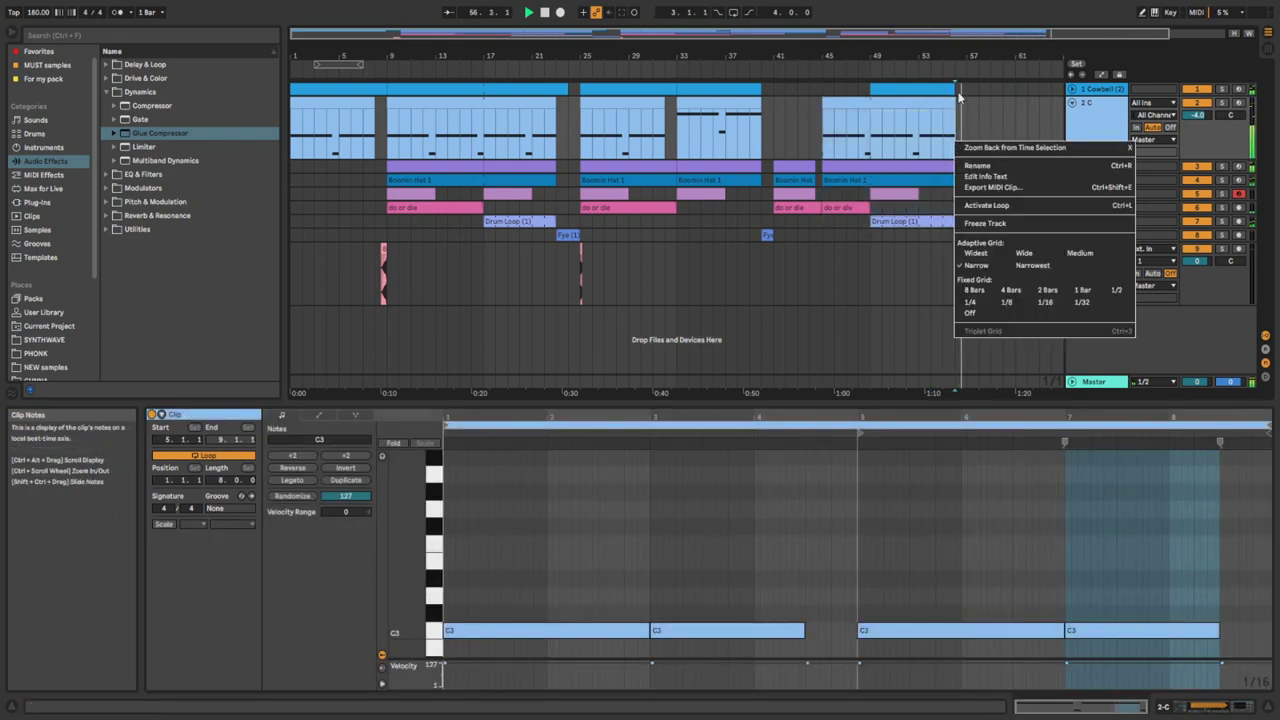
{"action": "left_click", "coordinate": [932, 196]}
{"action": "left_click", "coordinate": [943, 194]}
{"action": "left_click_drag", "start_coordinate": [953, 88], "coordinate": [966, 89]}
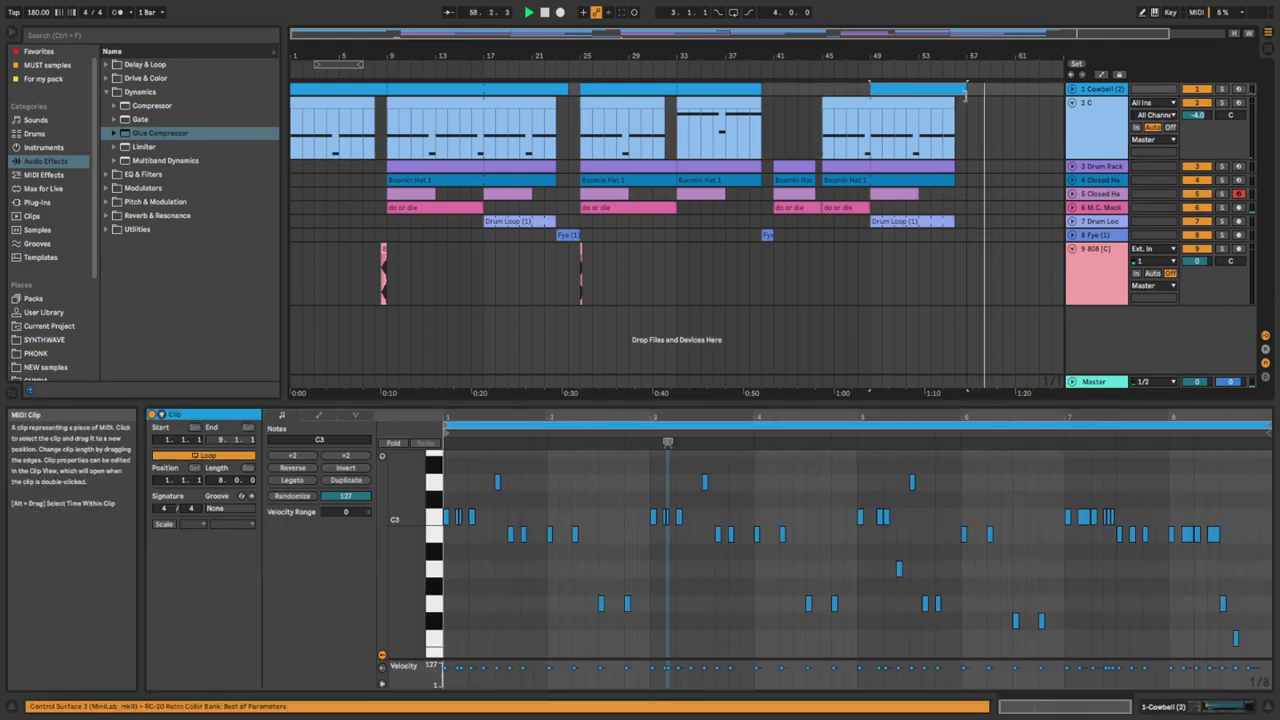
{"action": "left_click_drag", "start_coordinate": [976, 255], "coordinate": [963, 105]}
{"action": "left_click", "coordinate": [940, 221]}
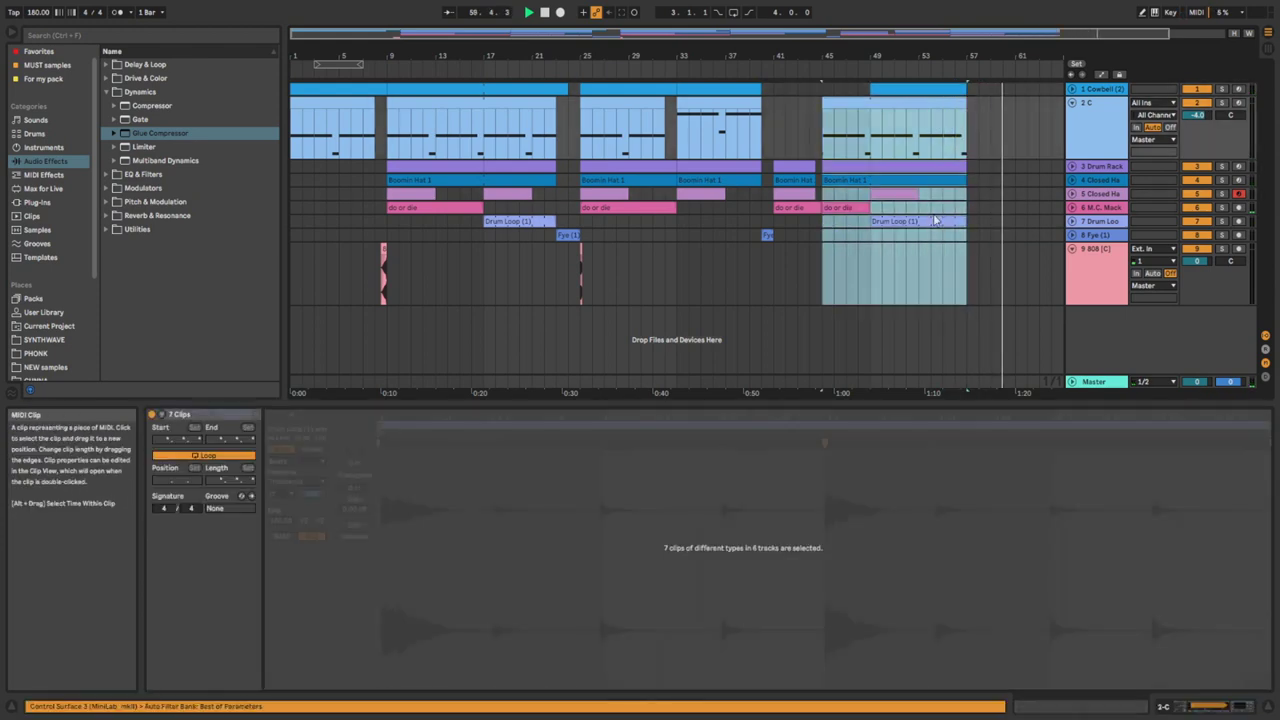
{"action": "left_click", "coordinate": [942, 207]}
{"action": "left_click_drag", "start_coordinate": [687, 56], "coordinate": [667, 50]}
{"action": "left_click", "coordinate": [891, 107]}
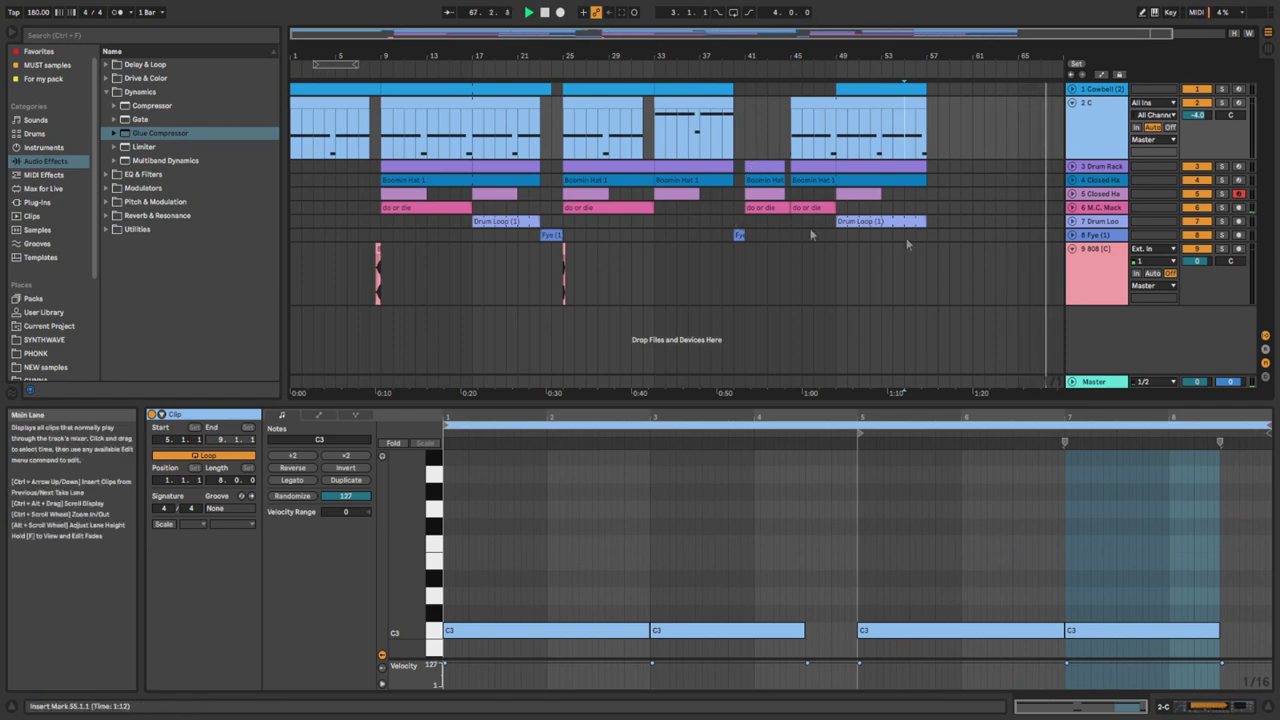
Copy the M.C. Mack - EZ Come, EZ Go vocal clip from the session slots to bar 57 of the M.C. Mack arrangement track.
{"action": "left_click", "coordinate": [1267, 47]}
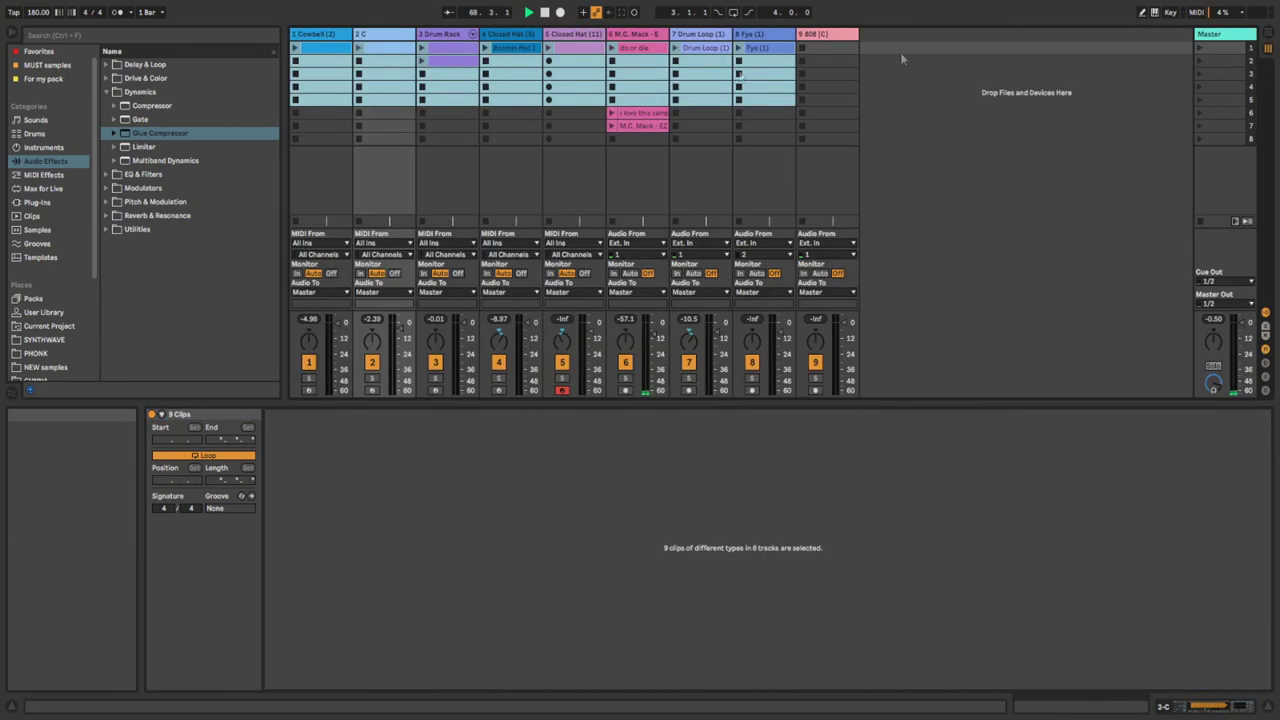
{"action": "left_click", "coordinate": [636, 114]}
{"action": "left_click", "coordinate": [636, 125]}
{"action": "key", "text": "Tab"}
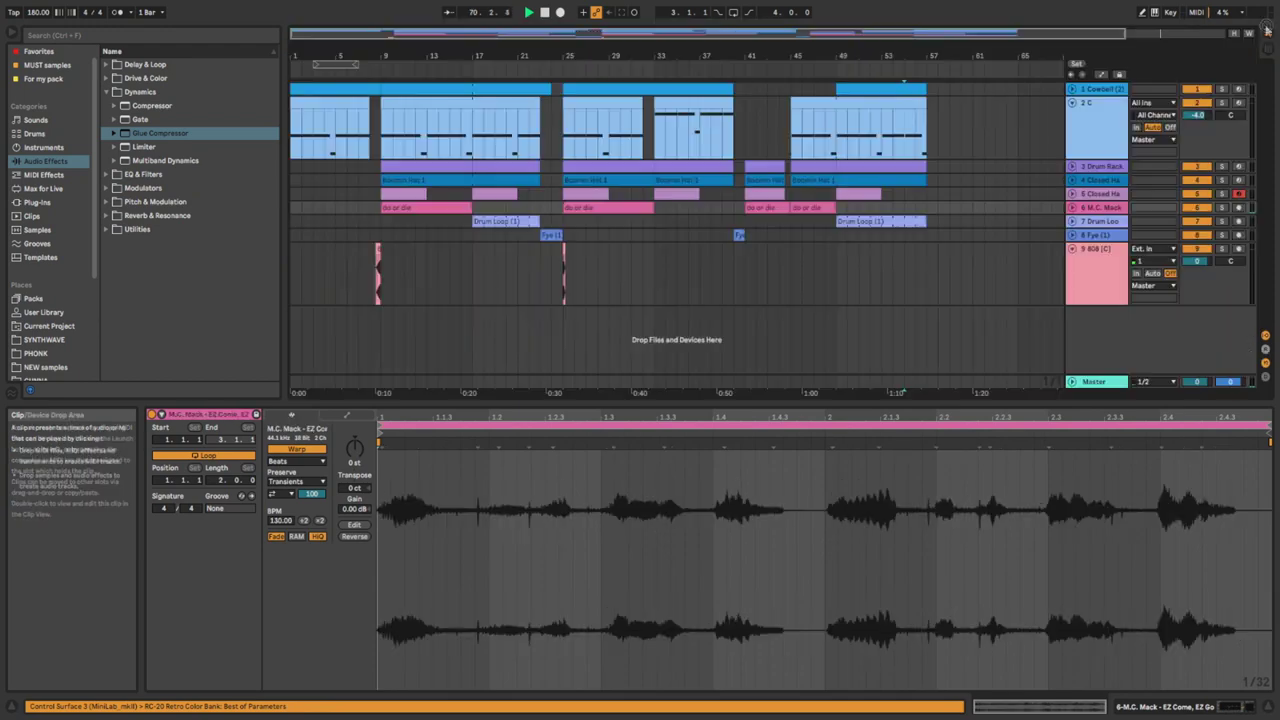
{"action": "left_click_drag", "start_coordinate": [937, 212], "coordinate": [933, 211]}
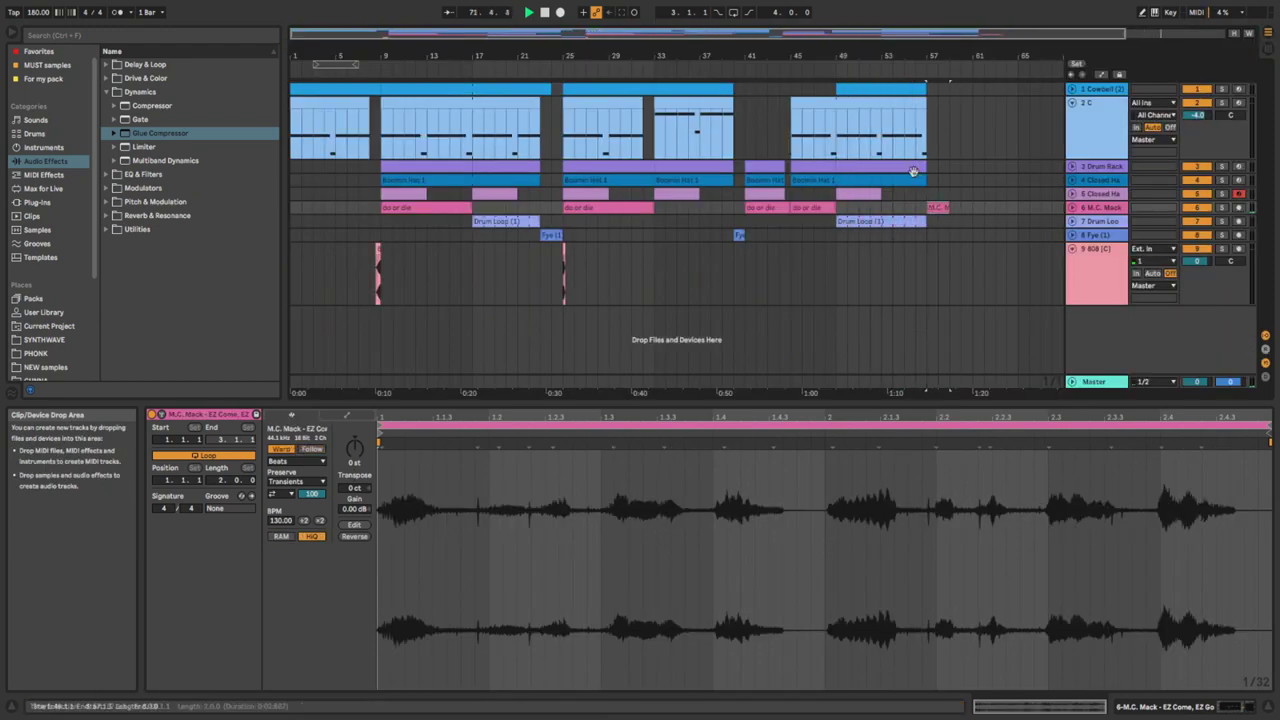
Extend the last Drum Rack and Boomin Hat 1 clips to bar 65, replaying the transition into bar 57.
{"action": "left_click", "coordinate": [907, 197]}
{"action": "key", "text": "space"}
{"action": "key", "text": "space"}
{"action": "key", "text": "space"}
{"action": "left_click_drag", "start_coordinate": [924, 168], "coordinate": [1018, 182]}
{"action": "key", "text": "space"}
{"action": "left_click", "coordinate": [914, 199]}
{"action": "key", "text": "space"}
{"action": "key", "text": "space"}
{"action": "left_click_drag", "start_coordinate": [924, 184], "coordinate": [1016, 194]}
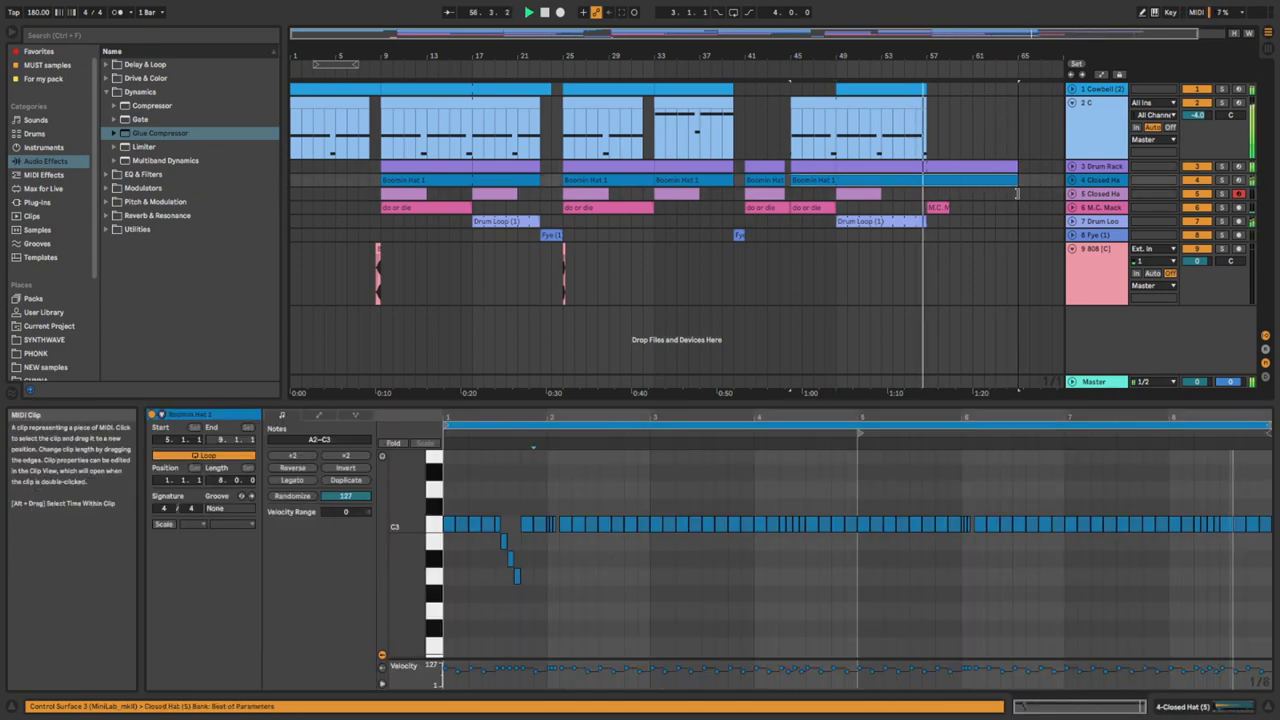
Extend the M.C. Mack - EZ Come, EZ Go vocal clip at bar 57 to bar 65.
{"action": "left_click", "coordinate": [939, 208]}
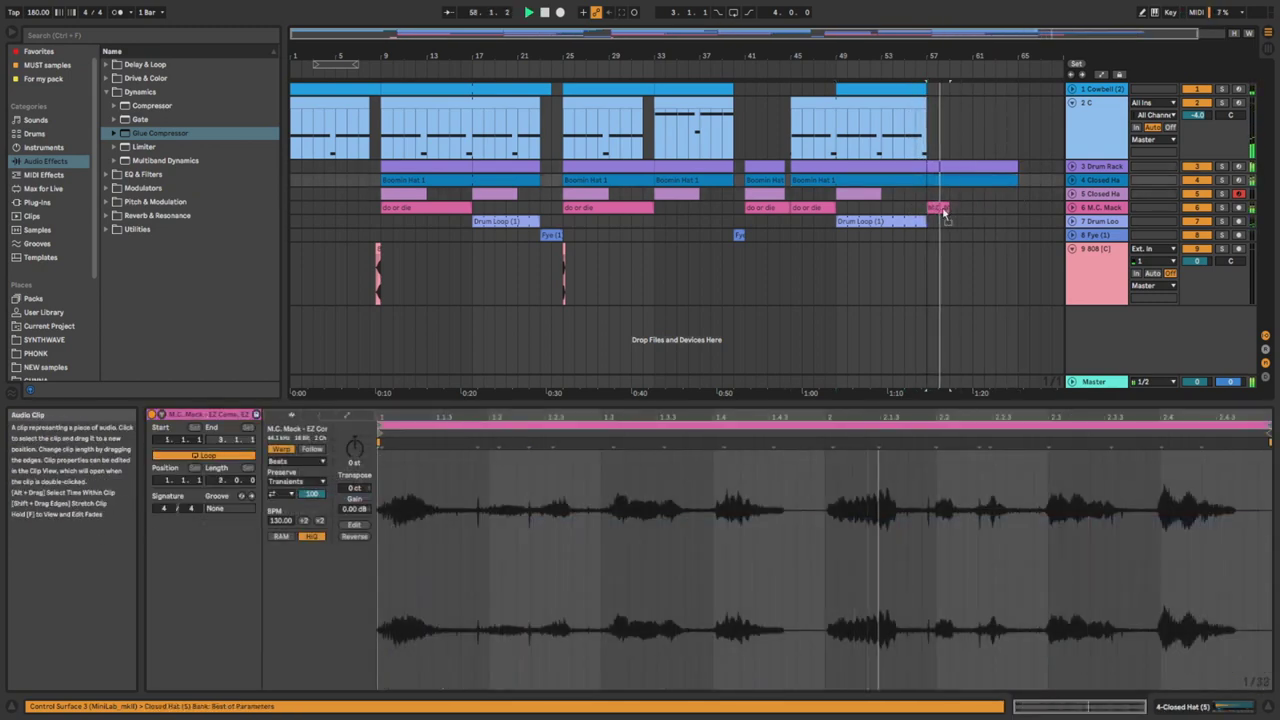
{"action": "left_click_drag", "start_coordinate": [946, 209], "coordinate": [1018, 209]}
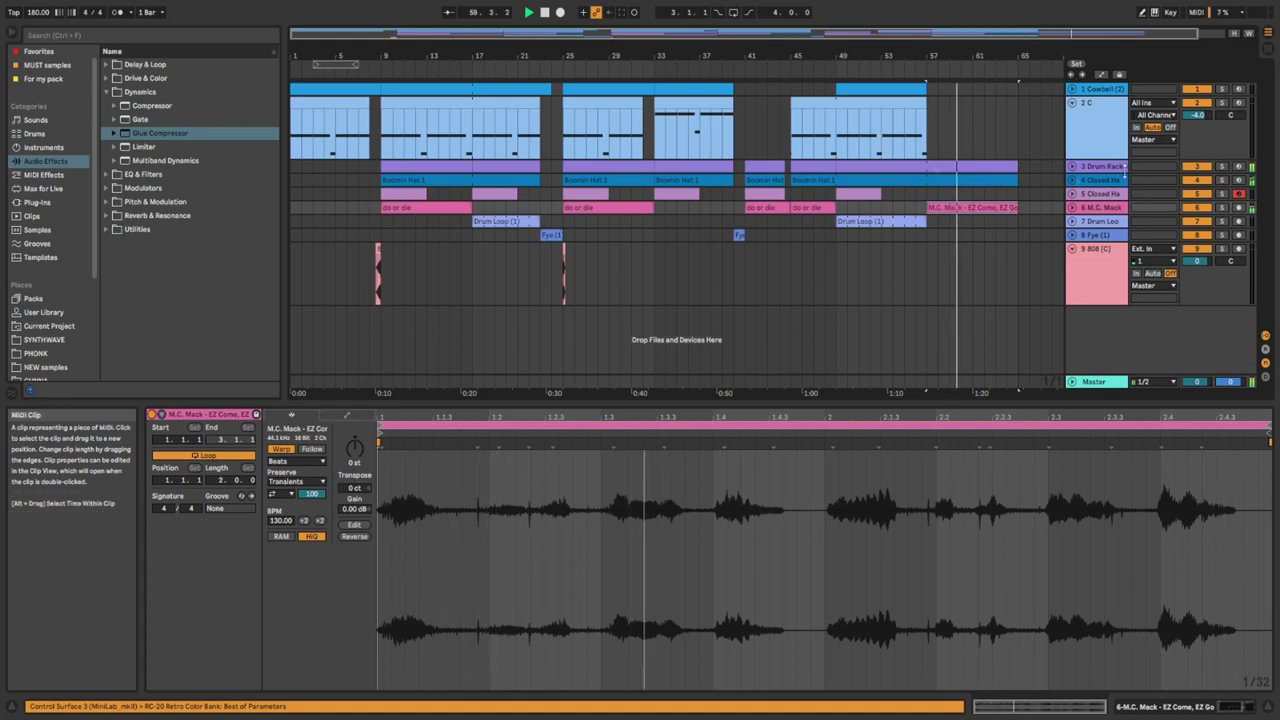
Unfold the Drum Rack track and delete all Kick notes from its clip at bar 57, checking playback.
{"action": "left_click", "coordinate": [1073, 168]}
{"action": "key", "text": "space"}
{"action": "left_click", "coordinate": [929, 190]}
{"action": "left_click", "coordinate": [943, 168]}
{"action": "left_click", "coordinate": [462, 550]}
{"action": "key", "text": "Delete"}
{"action": "key", "text": "space"}
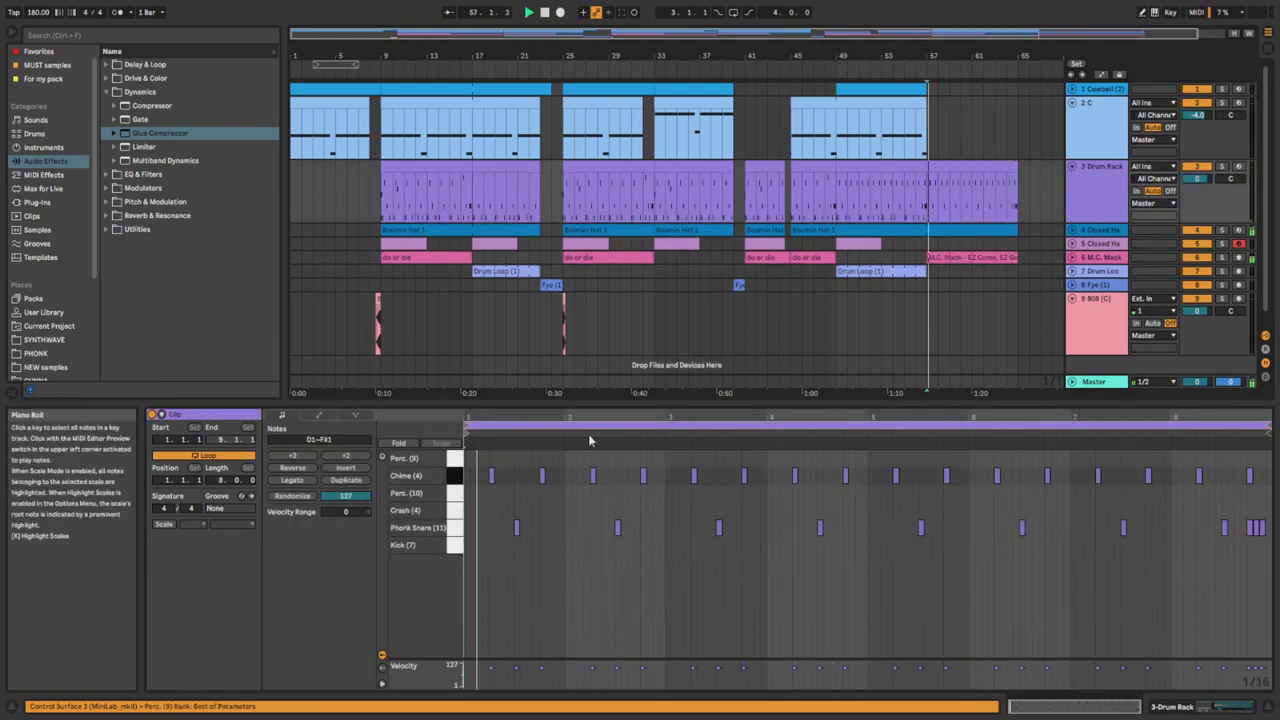
Add a Crash note at the very start of the Drum Rack clip at bar 57, and play the transition from bar 56.
{"action": "left_click", "coordinate": [905, 246]}
{"action": "key", "text": "space"}
{"action": "key", "text": "space"}
{"action": "key", "text": "space"}
{"action": "left_click", "coordinate": [936, 166]}
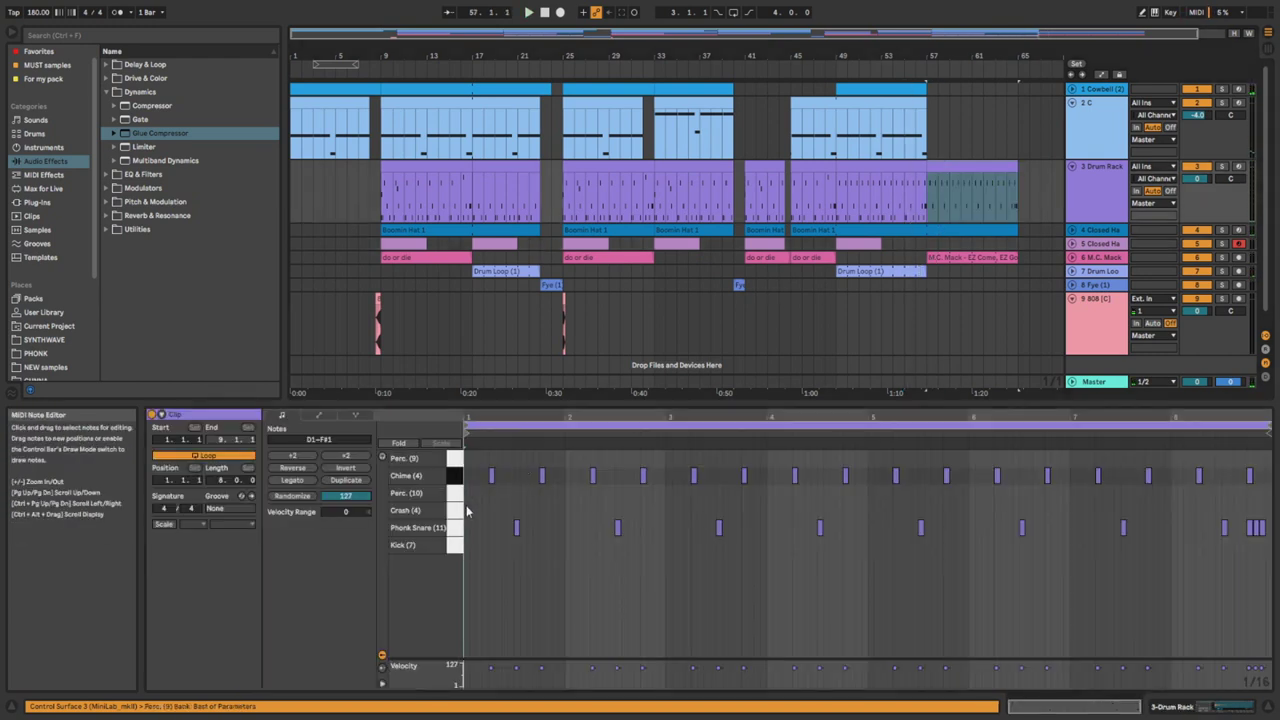
{"action": "left_click", "coordinate": [912, 250]}
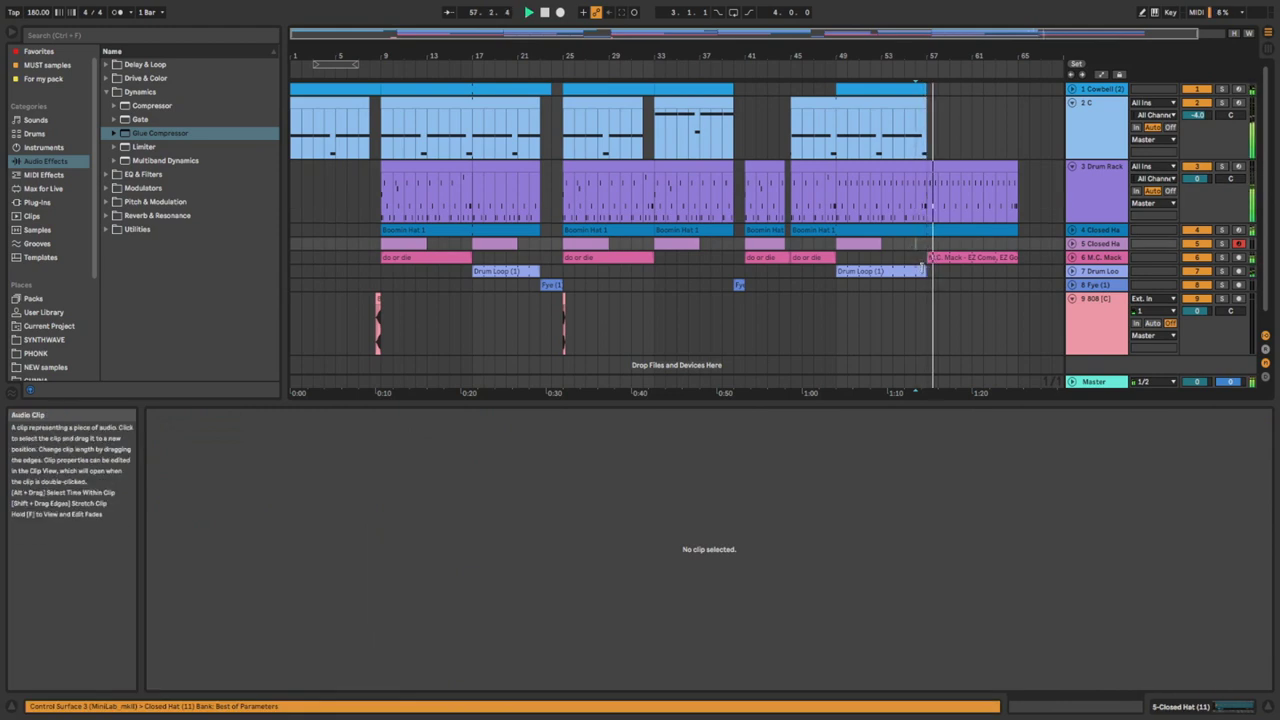
{"action": "left_click_drag", "start_coordinate": [903, 32], "coordinate": [903, 26]}
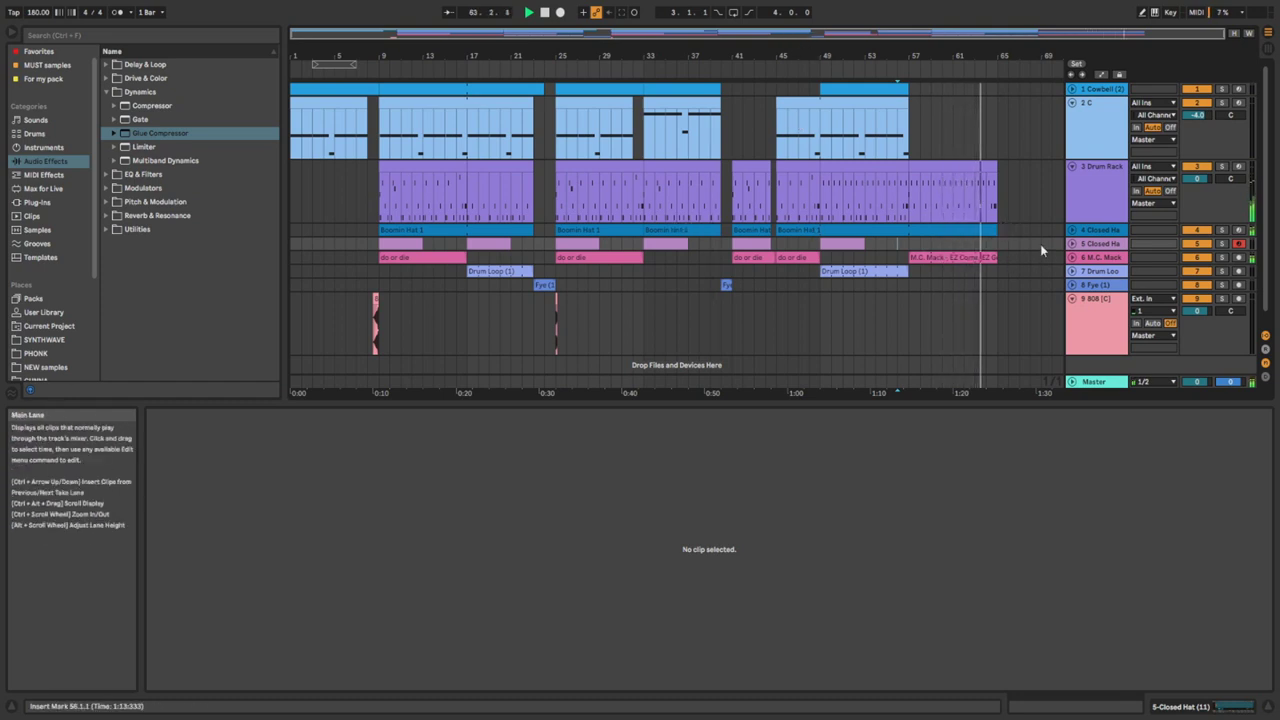
Add a Phonk Snare note at 7.1.3 in the Drum Rack clip at bar 57, auditioning its placement.
{"action": "left_click", "coordinate": [985, 167]}
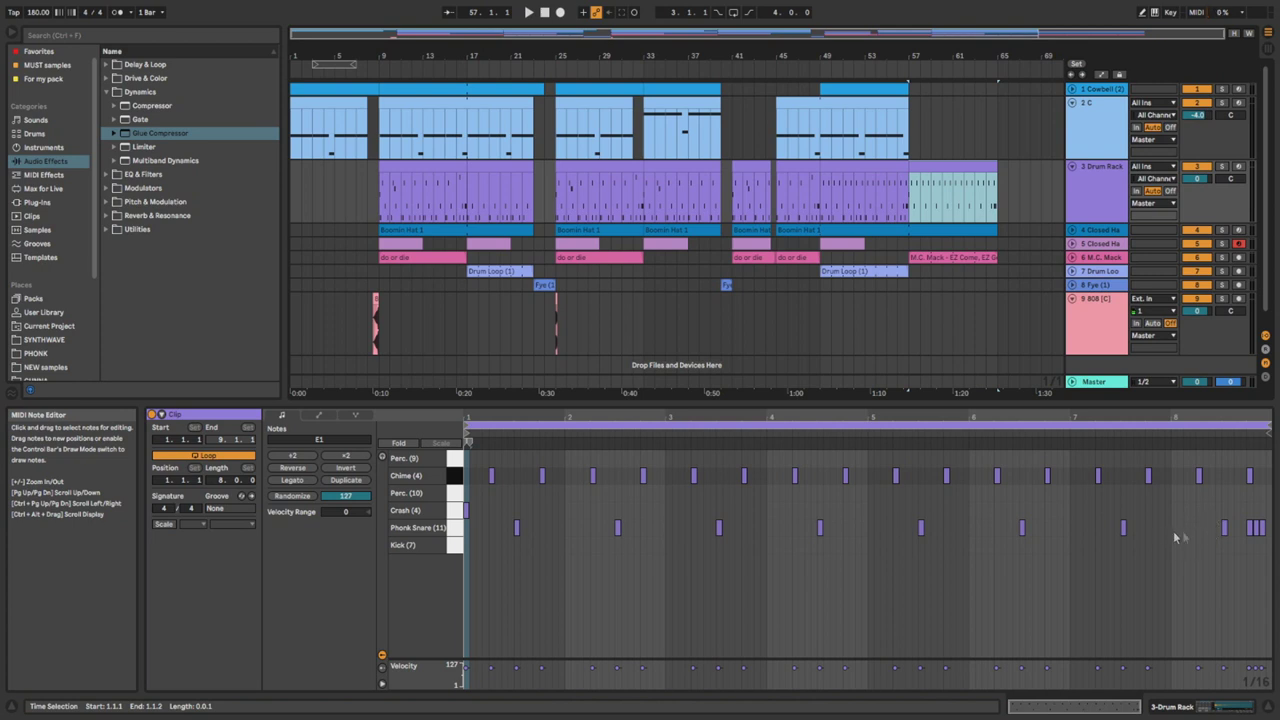
{"action": "left_click_drag", "start_coordinate": [1215, 418], "coordinate": [1063, 538]}
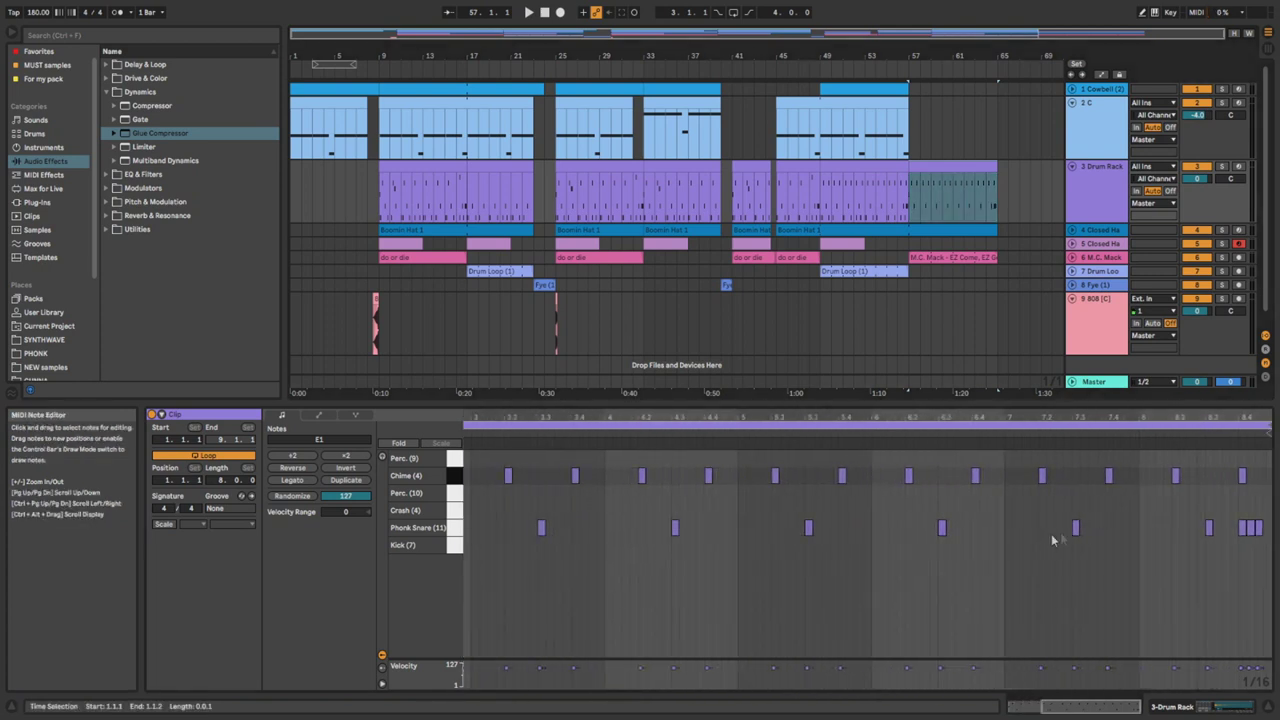
{"action": "left_click", "coordinate": [1046, 531]}
{"action": "double_click", "coordinate": [1042, 529]}
{"action": "key", "text": "space"}
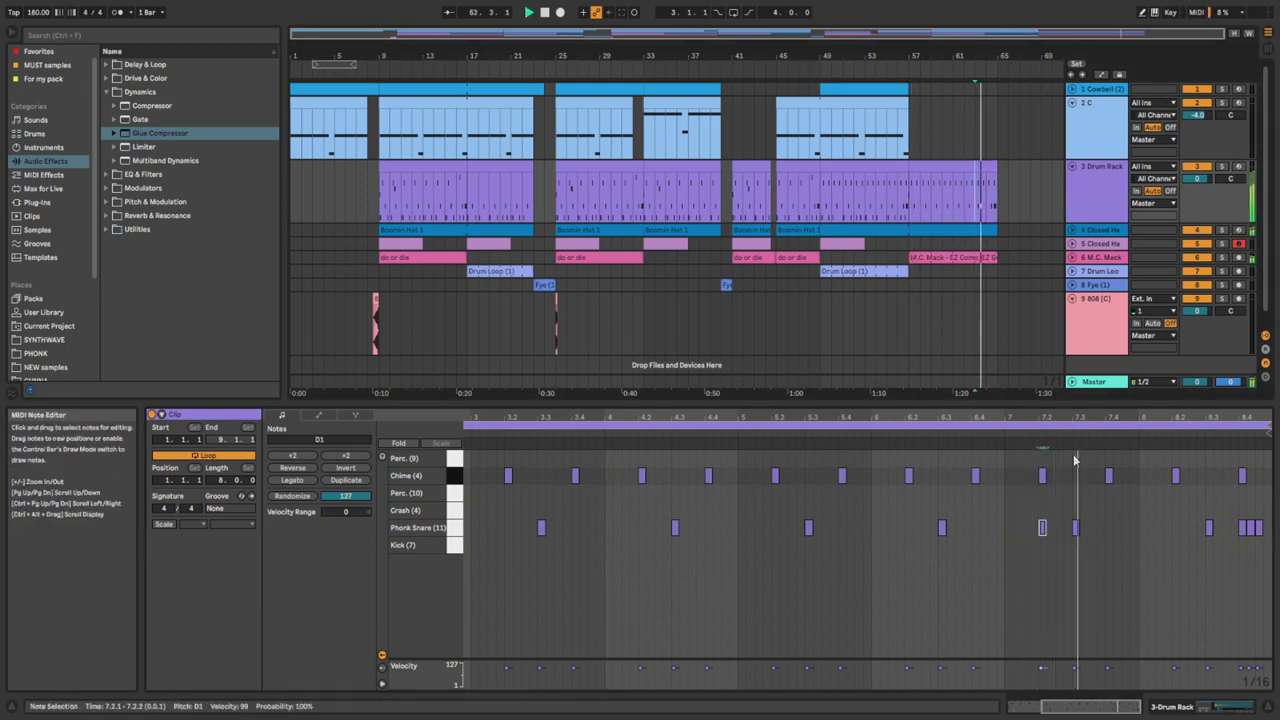
{"action": "key", "text": "space"}
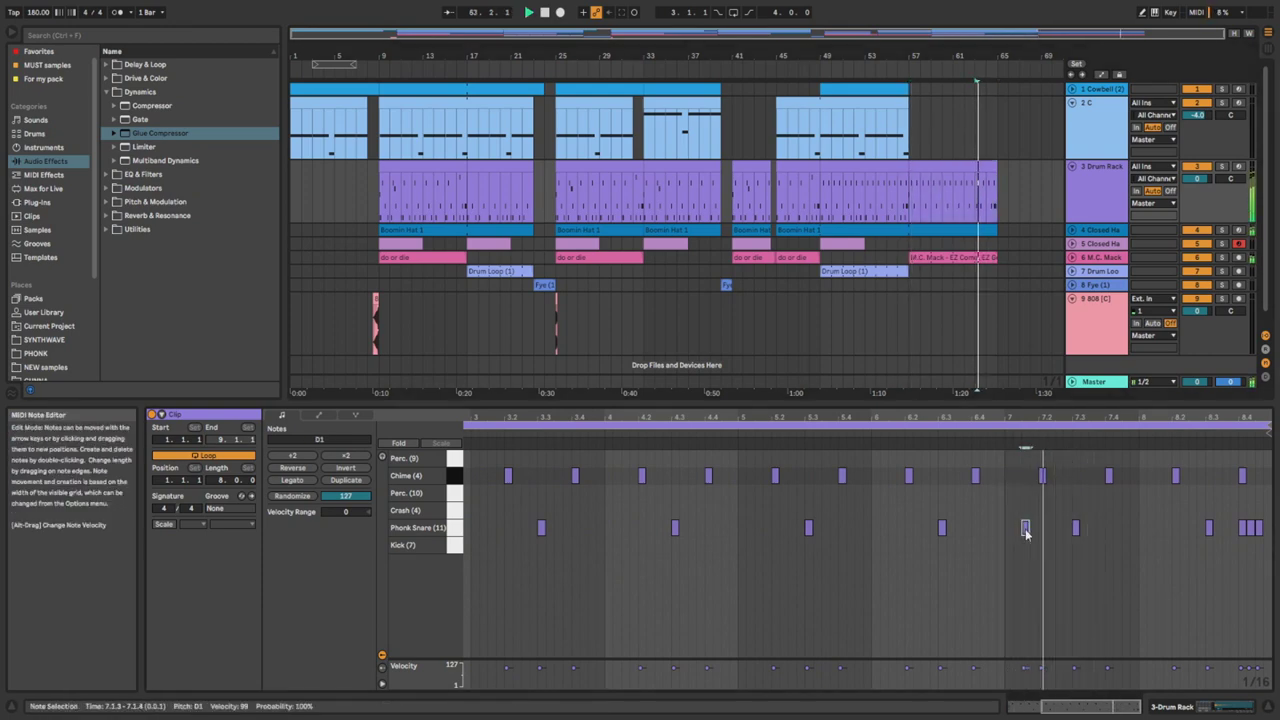
Add Phonk Snare fill notes at 7.4.3, 8.2.1 and 8.2.3 in the Drum Rack clip, and play back the fill.
{"action": "left_click", "coordinate": [1073, 528]}
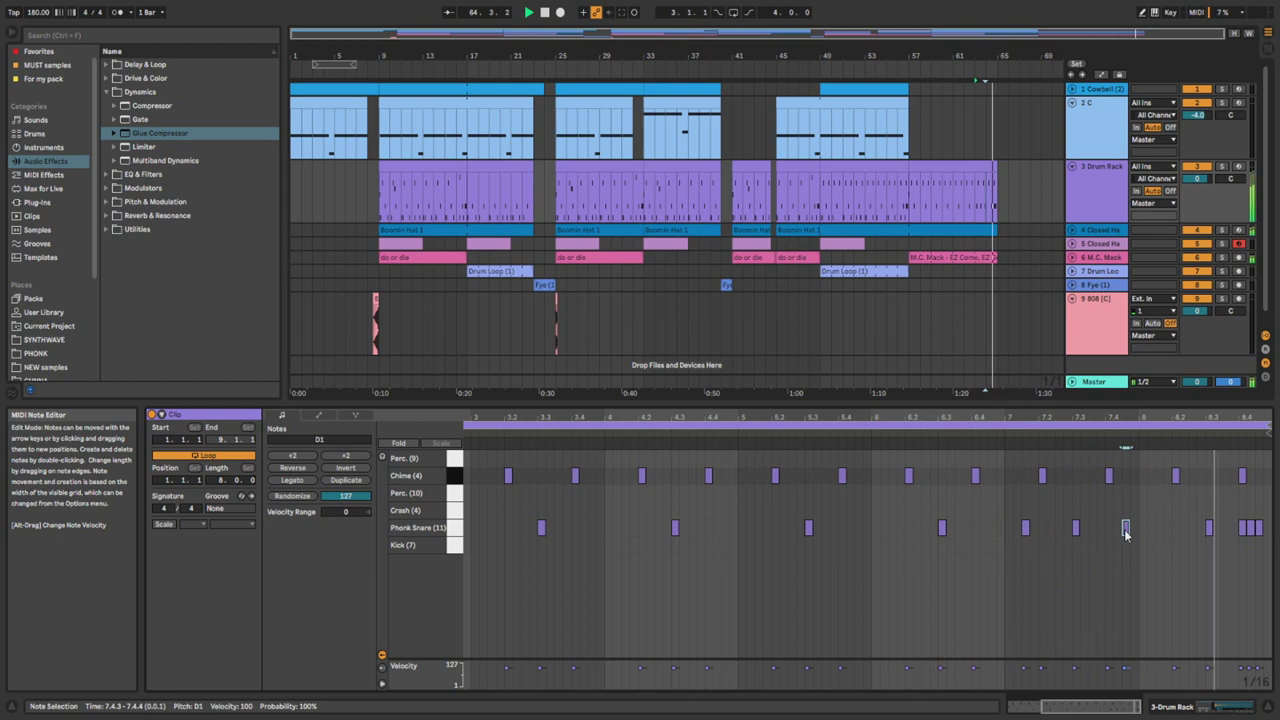
{"action": "double_click", "coordinate": [1190, 535]}
{"action": "key", "text": "space"}
{"action": "key", "text": "space"}
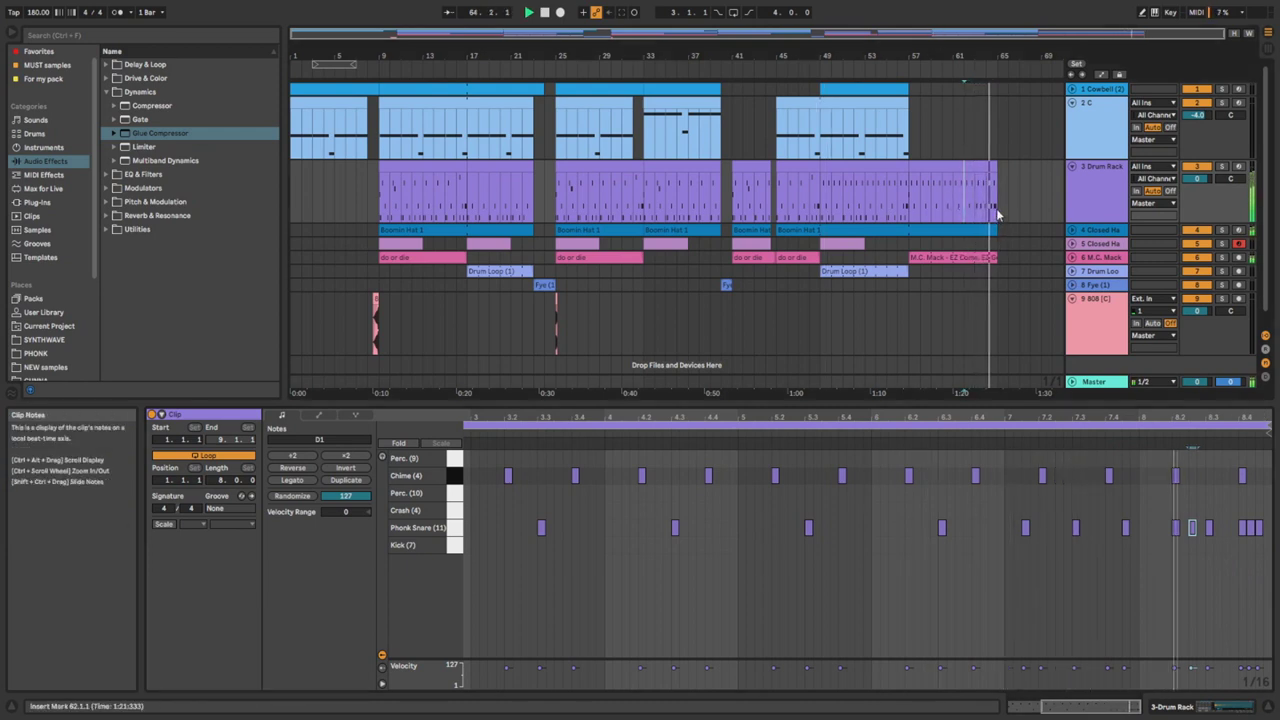
{"action": "key", "text": "space"}
Copy the C, Drum Rack, Boomin Hat 1, second Closed Hat and Drum Loop clips from bar 49 to bar 65.
{"action": "left_click_drag", "start_coordinate": [909, 286], "coordinate": [1010, 104]}
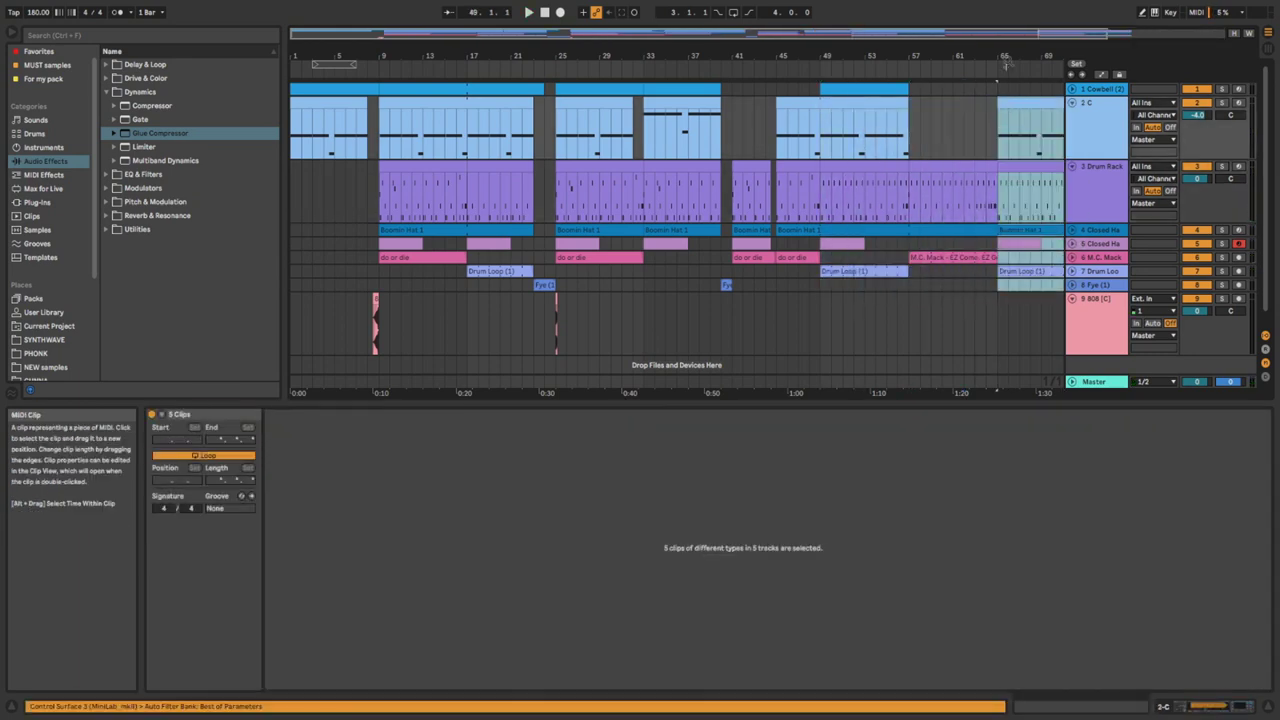
{"action": "scroll", "coordinate": [1003, 210], "scroll_direction": "down", "scroll_amount": 2}
{"action": "left_click", "coordinate": [899, 246]}
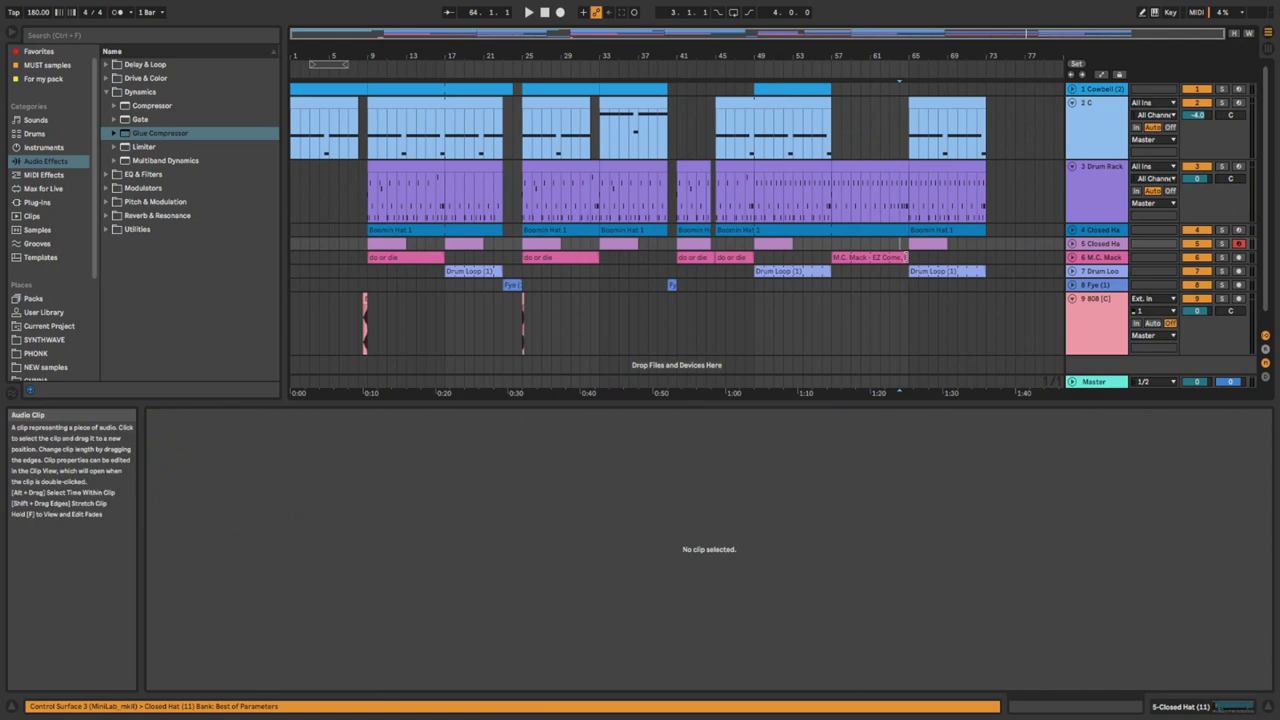
Extend the M.C. Mack vocal to bar 73, and play the arrangement from bar 63.
{"action": "left_click_drag", "start_coordinate": [906, 257], "coordinate": [985, 257]}
{"action": "key", "text": "space"}
{"action": "key", "text": "space"}
{"action": "left_click", "coordinate": [890, 245]}
{"action": "key", "text": "space"}
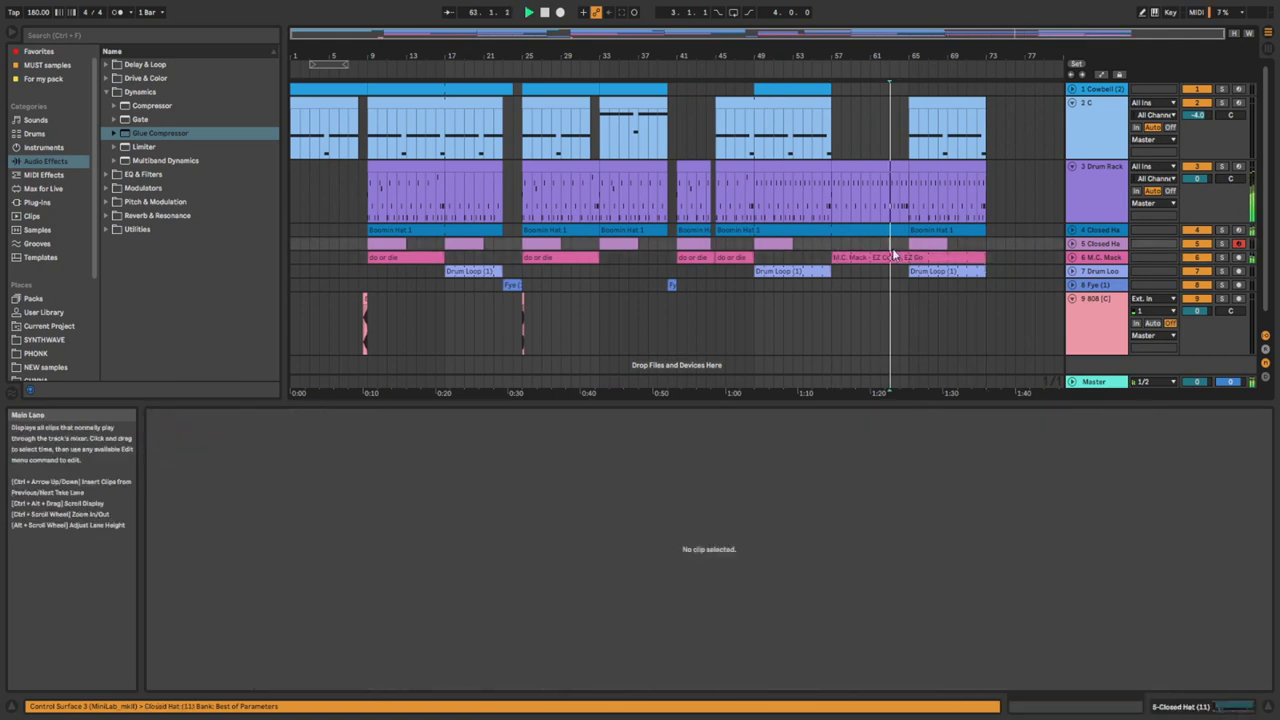
{"action": "left_click", "coordinate": [956, 275]}
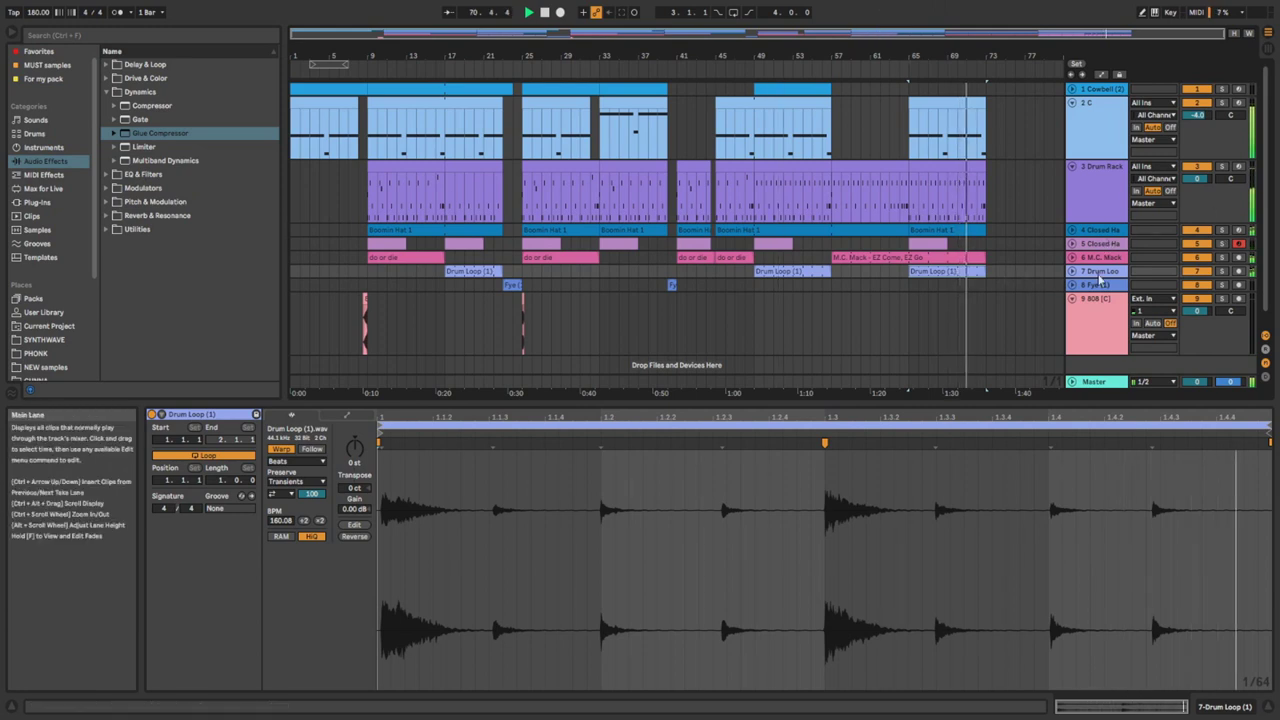
Lower the gain of the M.C. Mack vocal clip at bar 57 to -2.04 dB, replaying from bar 56.
{"action": "left_click", "coordinate": [916, 258]}
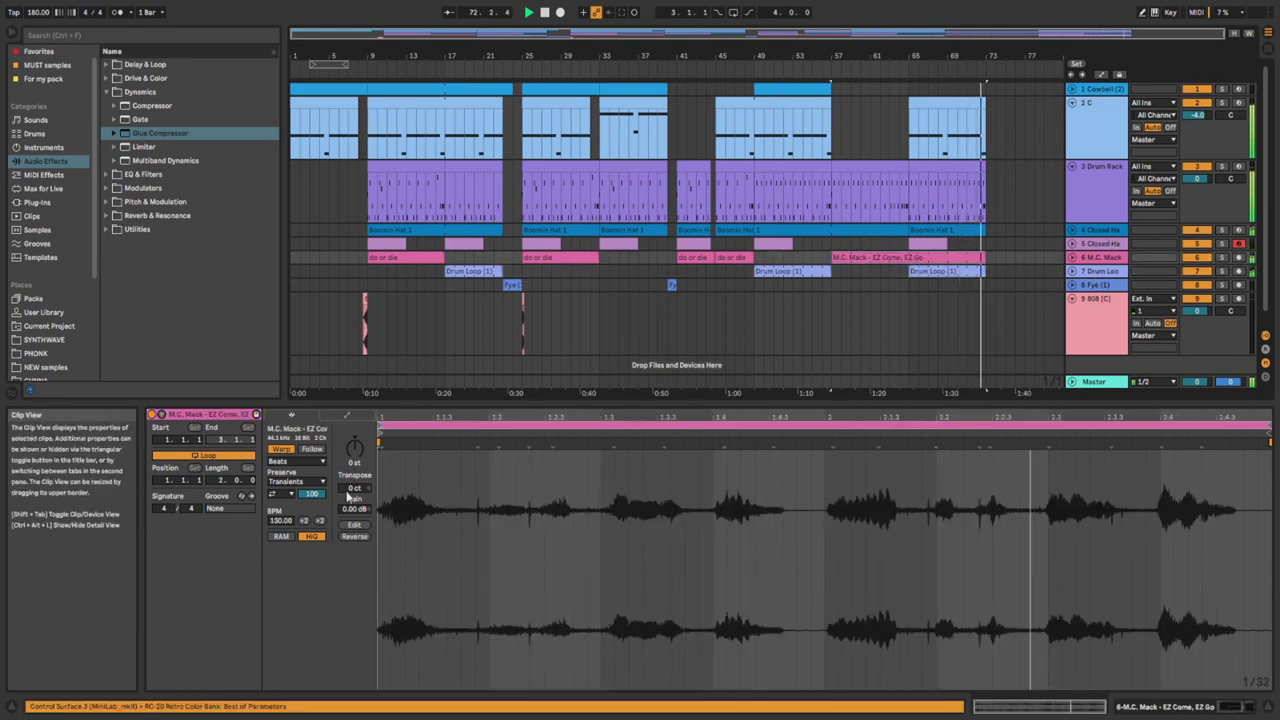
{"action": "left_click_drag", "start_coordinate": [355, 509], "coordinate": [355, 520]}
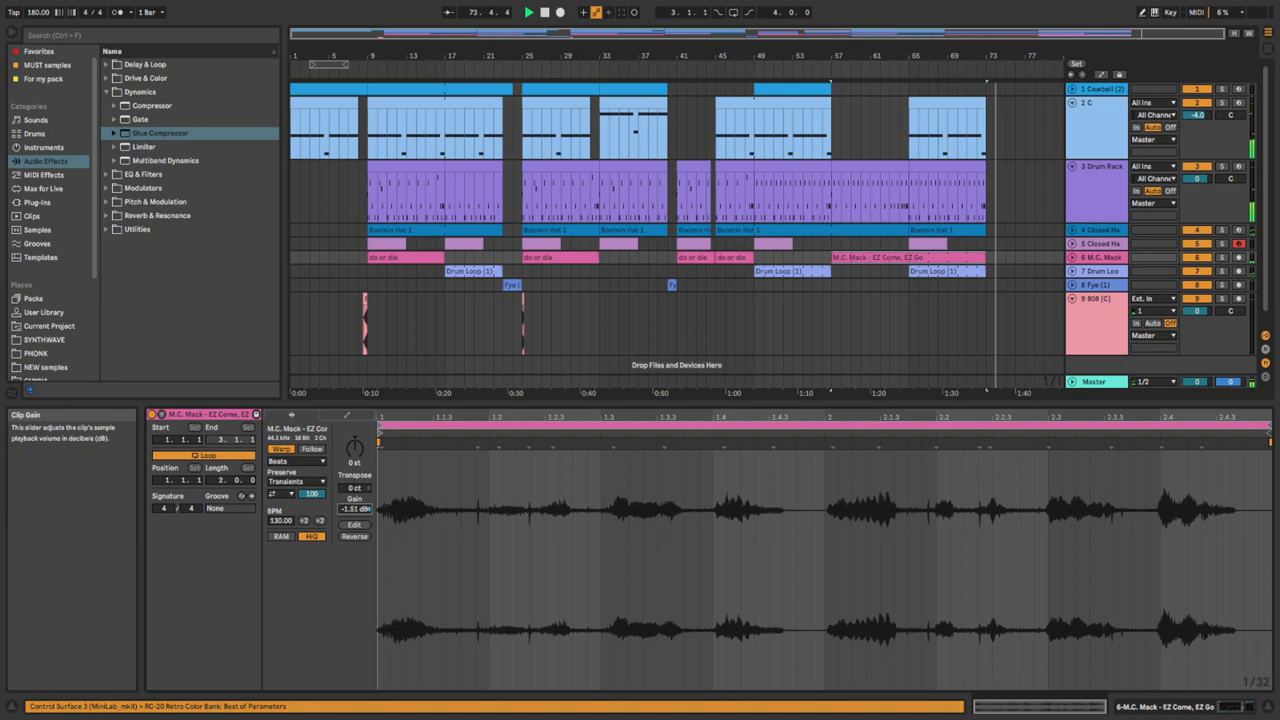
{"action": "left_click", "coordinate": [823, 244]}
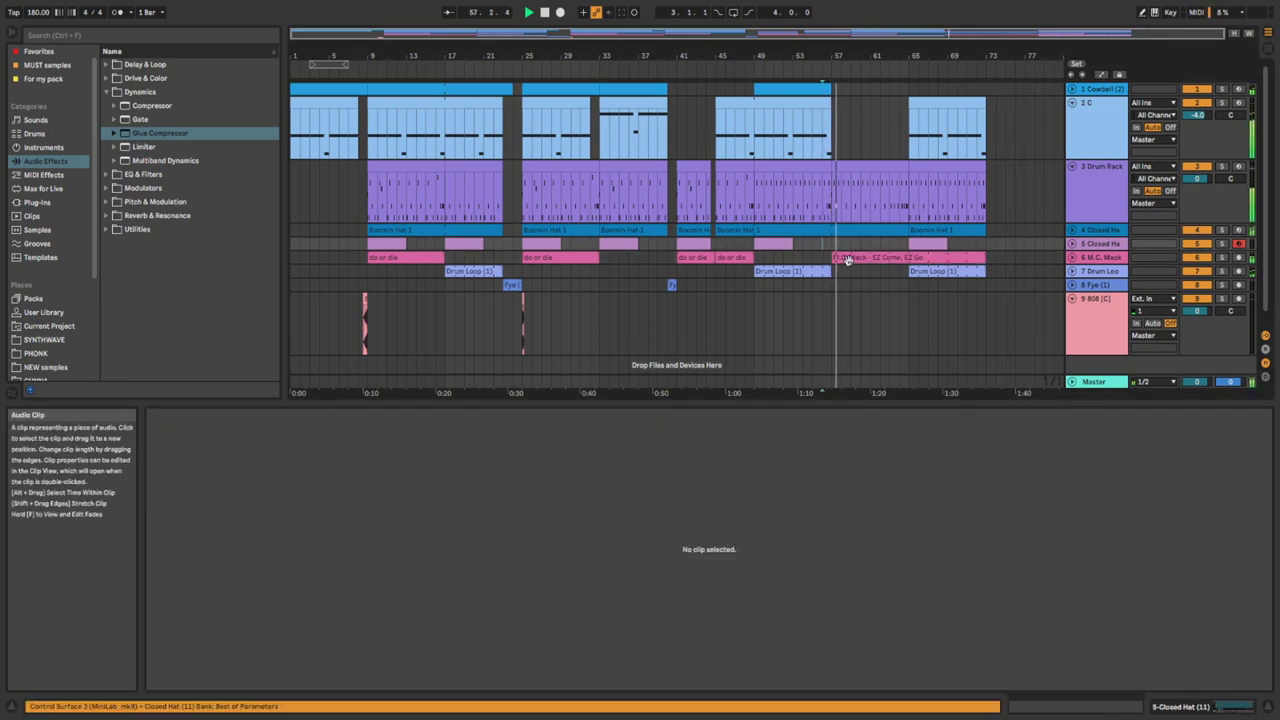
{"action": "left_click", "coordinate": [845, 259]}
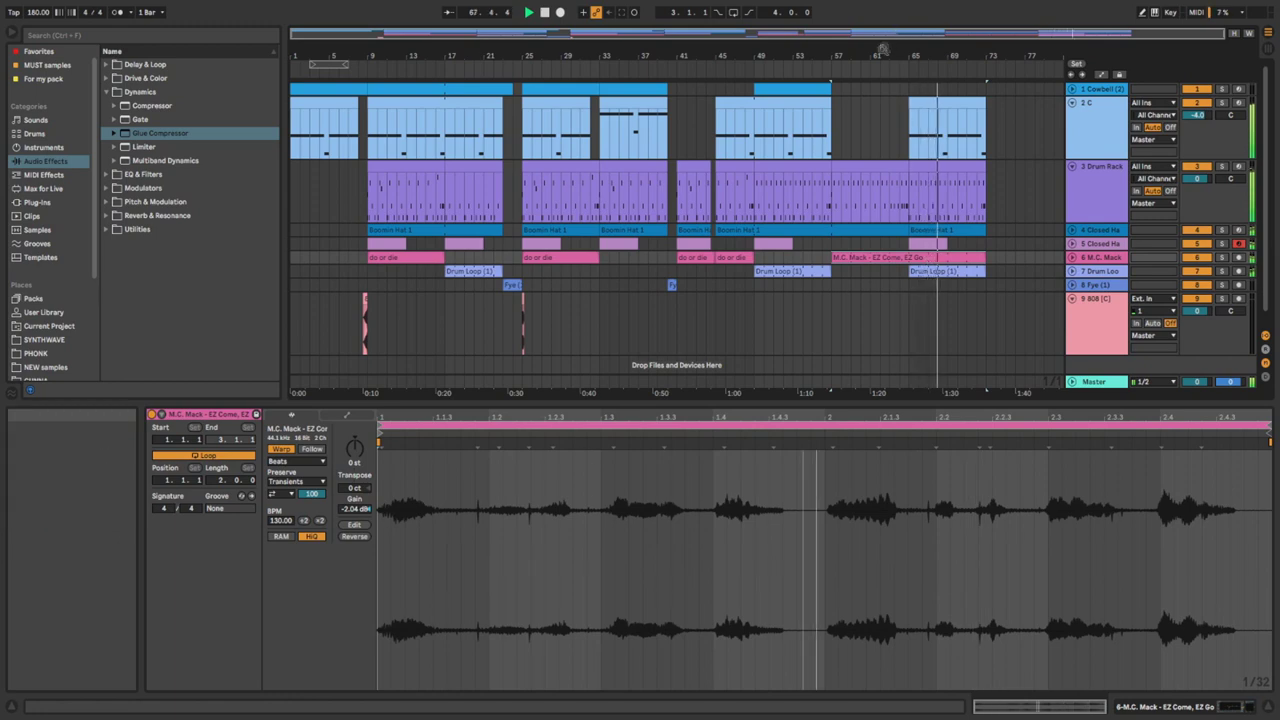
Copy the short 808 (C) clip before bar 9 so that it leads into bar 65, and play the transition.
{"action": "left_click", "coordinate": [771, 90]}
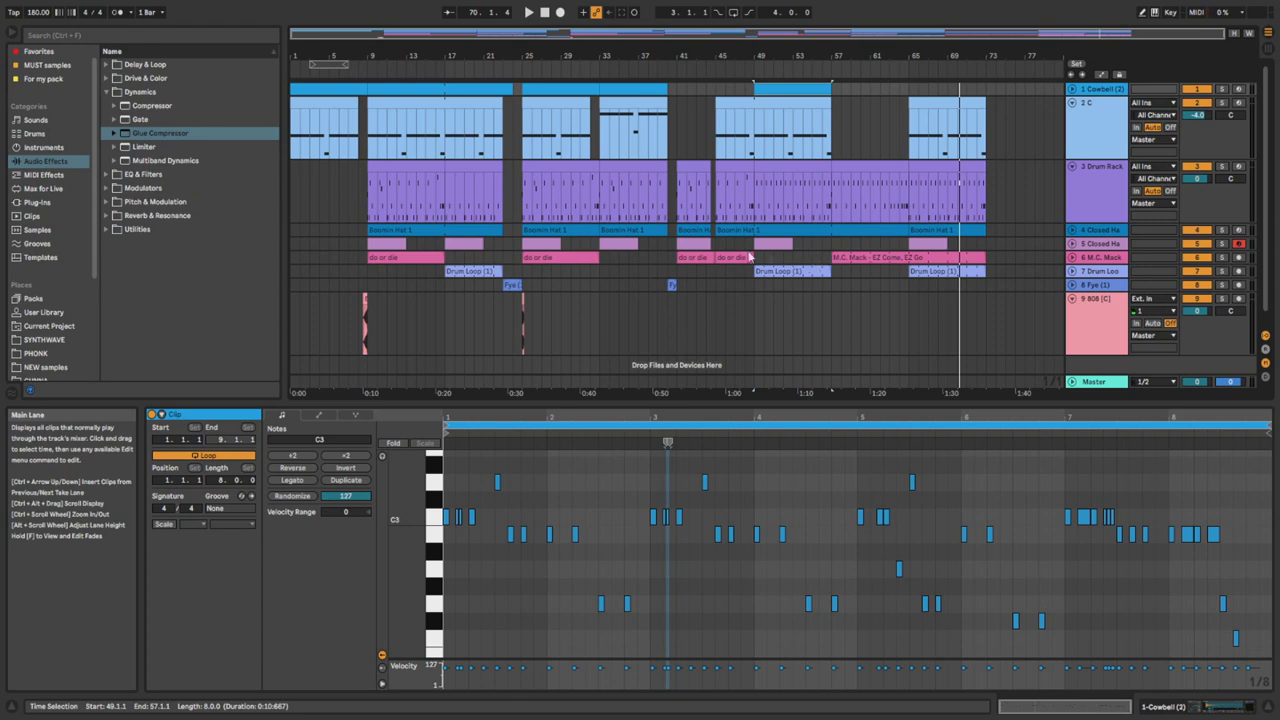
{"action": "left_click", "coordinate": [365, 305]}
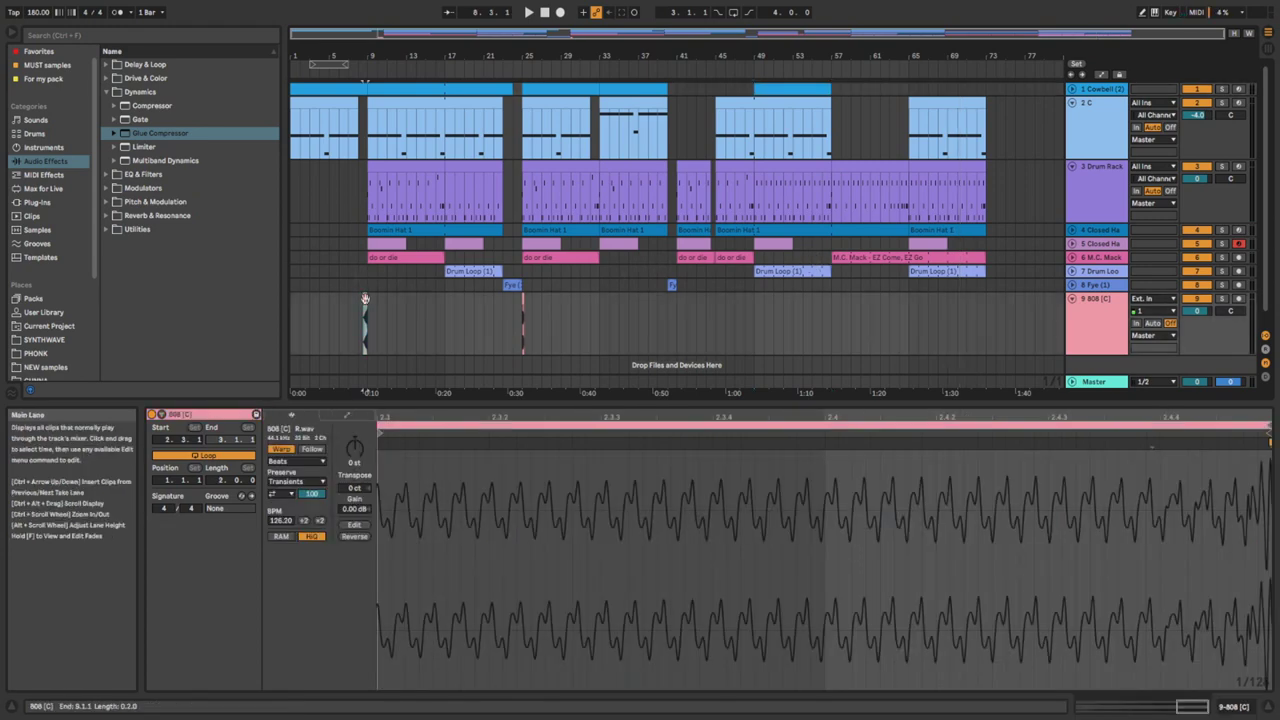
{"action": "left_click", "coordinate": [693, 320]}
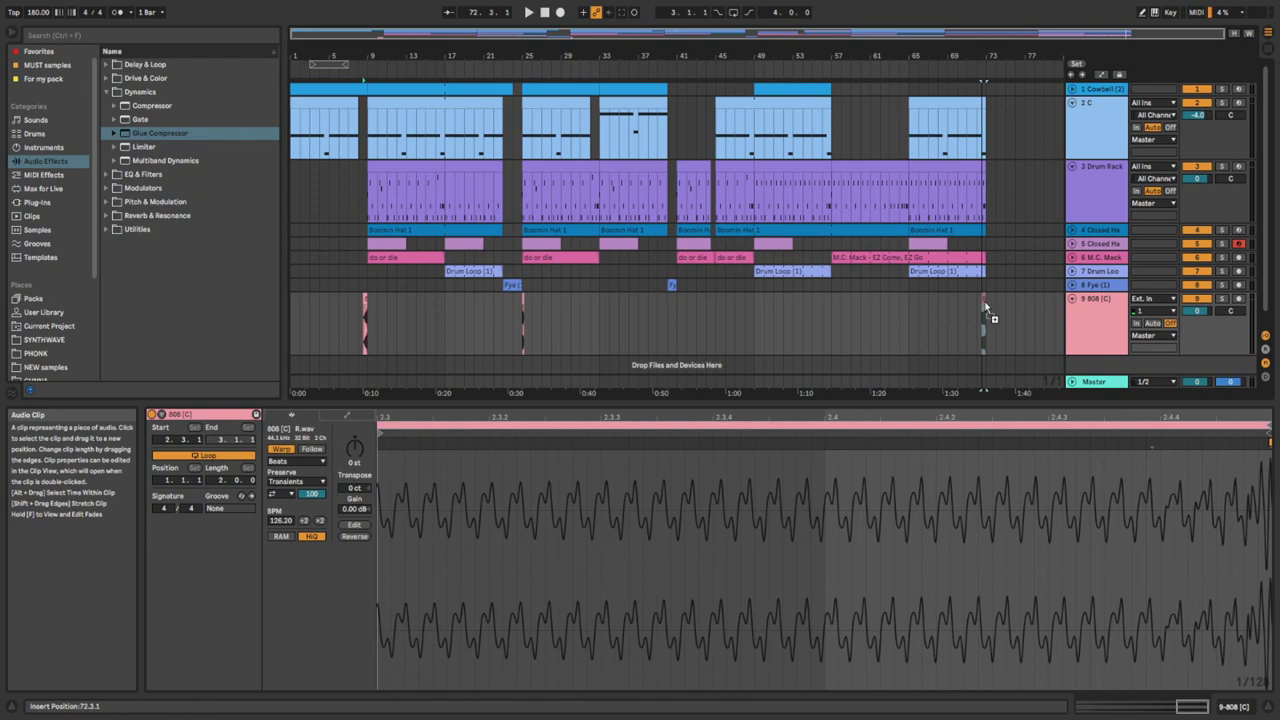
{"action": "left_click", "coordinate": [894, 282]}
{"action": "key", "text": "space"}
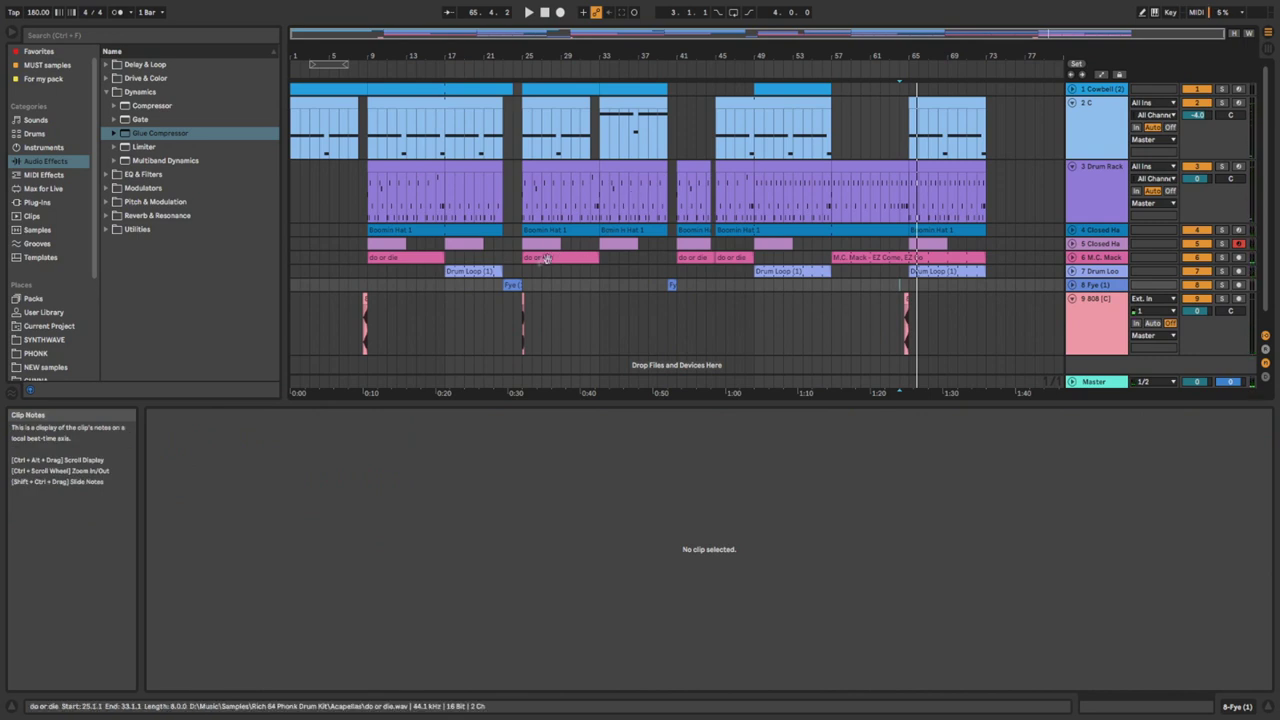
Copy the Cowbell clip from bar 49 to bar 73.
{"action": "left_click", "coordinate": [800, 89]}
{"action": "left_click_drag", "start_coordinate": [1017, 92], "coordinate": [1007, 92]}
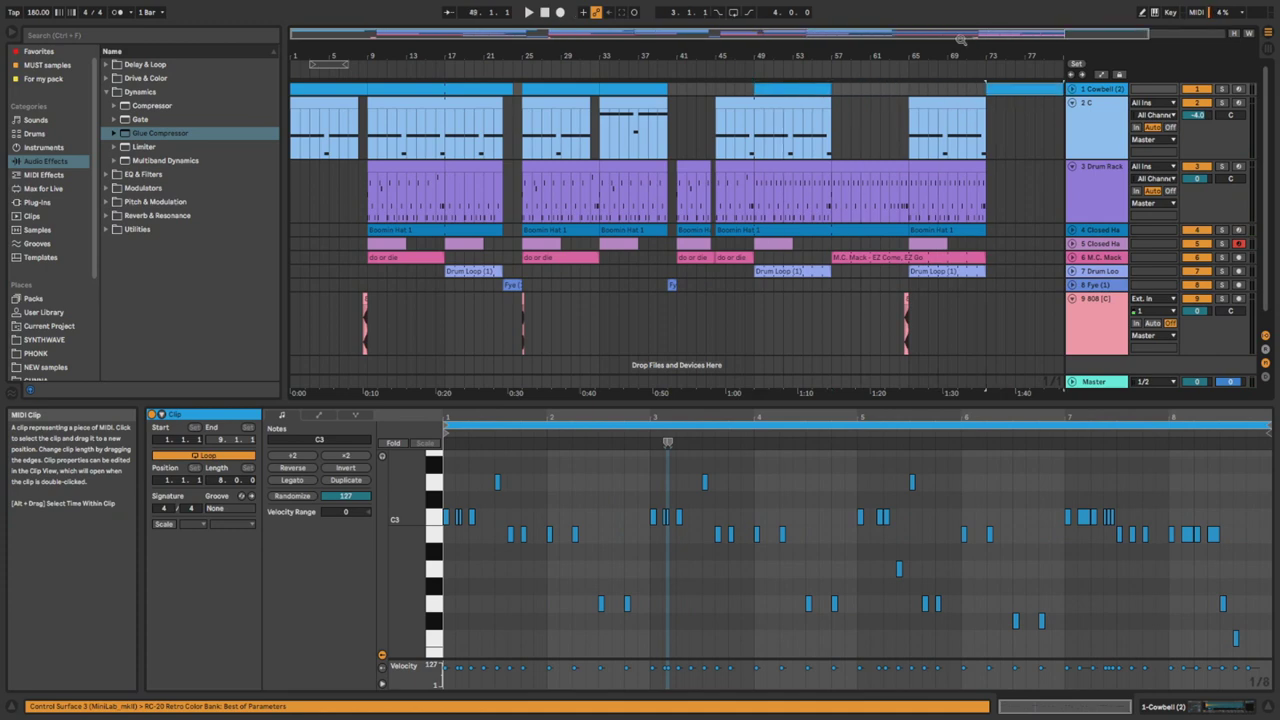
Extend the last C, Drum Rack, Boomin Hat 1 and Drum Loop clips to bar 81, leaving the vocal ending at bar 73.
{"action": "scroll", "coordinate": [990, 98], "scroll_direction": "down", "scroll_amount": 1}
{"action": "left_click_drag", "start_coordinate": [929, 104], "coordinate": [999, 122]}
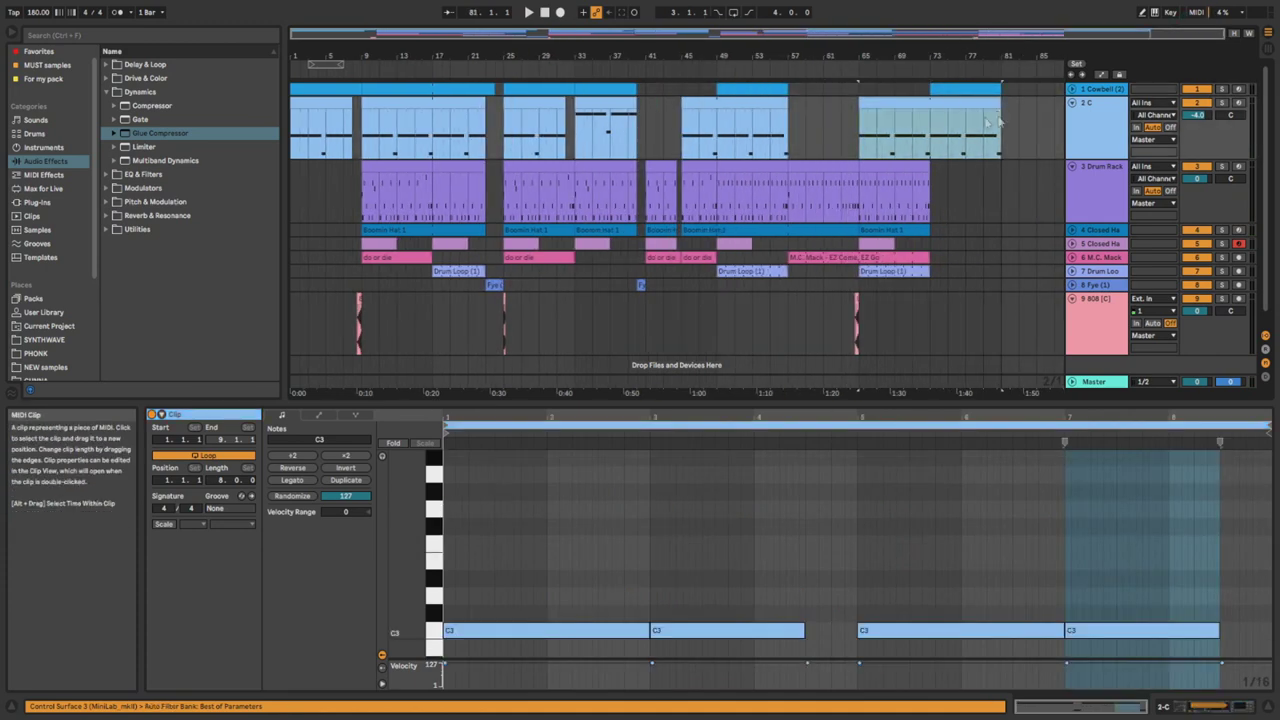
{"action": "left_click_drag", "start_coordinate": [926, 164], "coordinate": [1001, 170]}
{"action": "left_click_drag", "start_coordinate": [929, 230], "coordinate": [928, 262]}
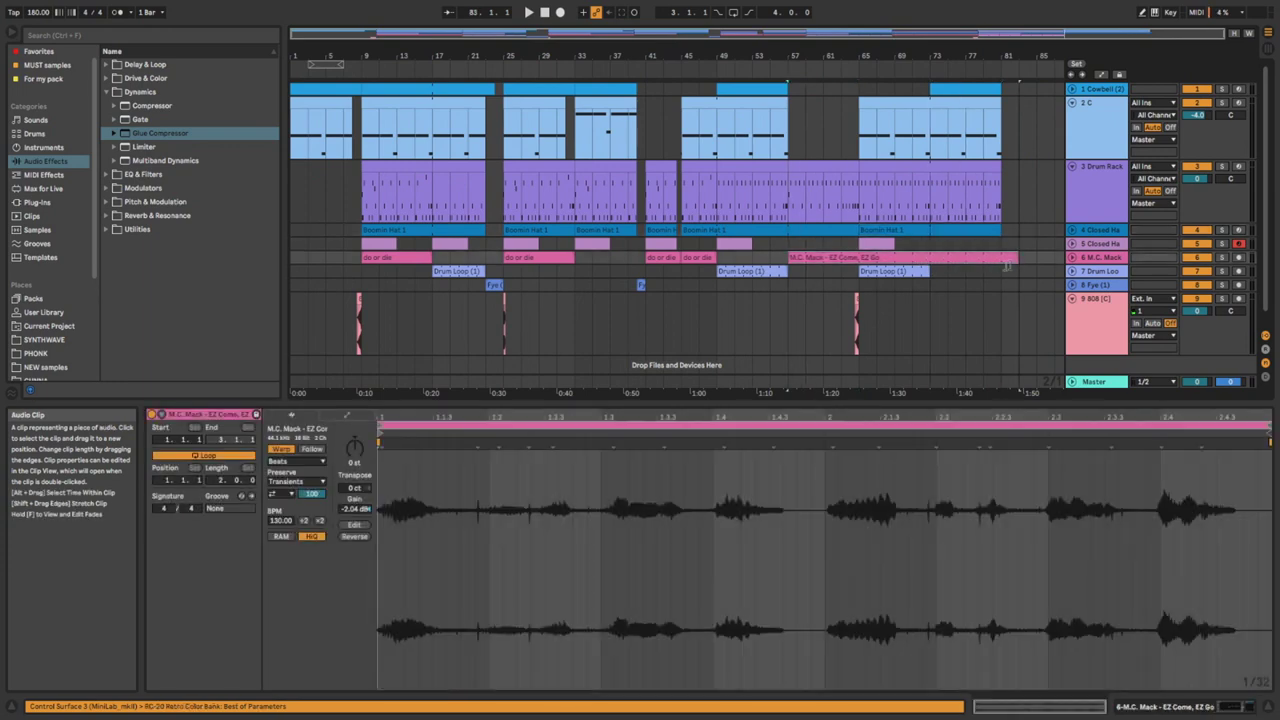
{"action": "left_click_drag", "start_coordinate": [927, 272], "coordinate": [1003, 273]}
Move the second Closed Hat clip from bar 65 to bar 73, extend it to bar 81, and play the section.
{"action": "left_click", "coordinate": [884, 246]}
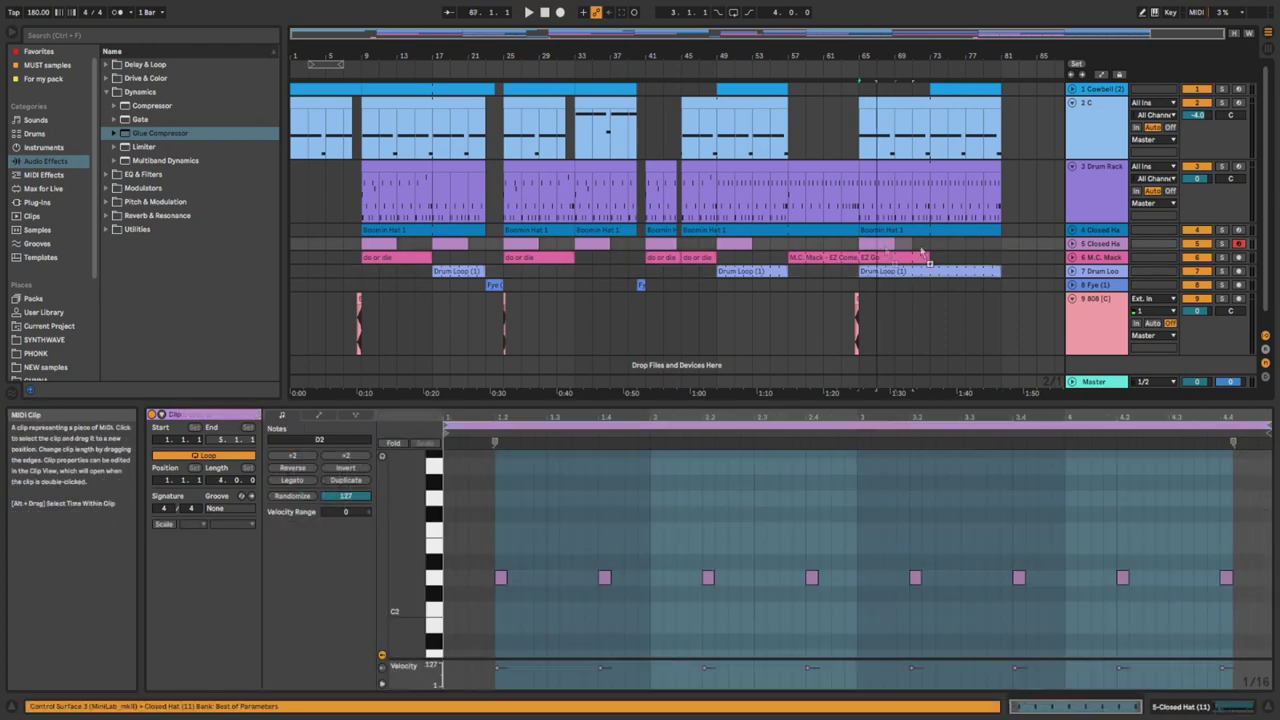
{"action": "left_click", "coordinate": [908, 288]}
{"action": "key", "text": "space"}
{"action": "left_click", "coordinate": [947, 231]}
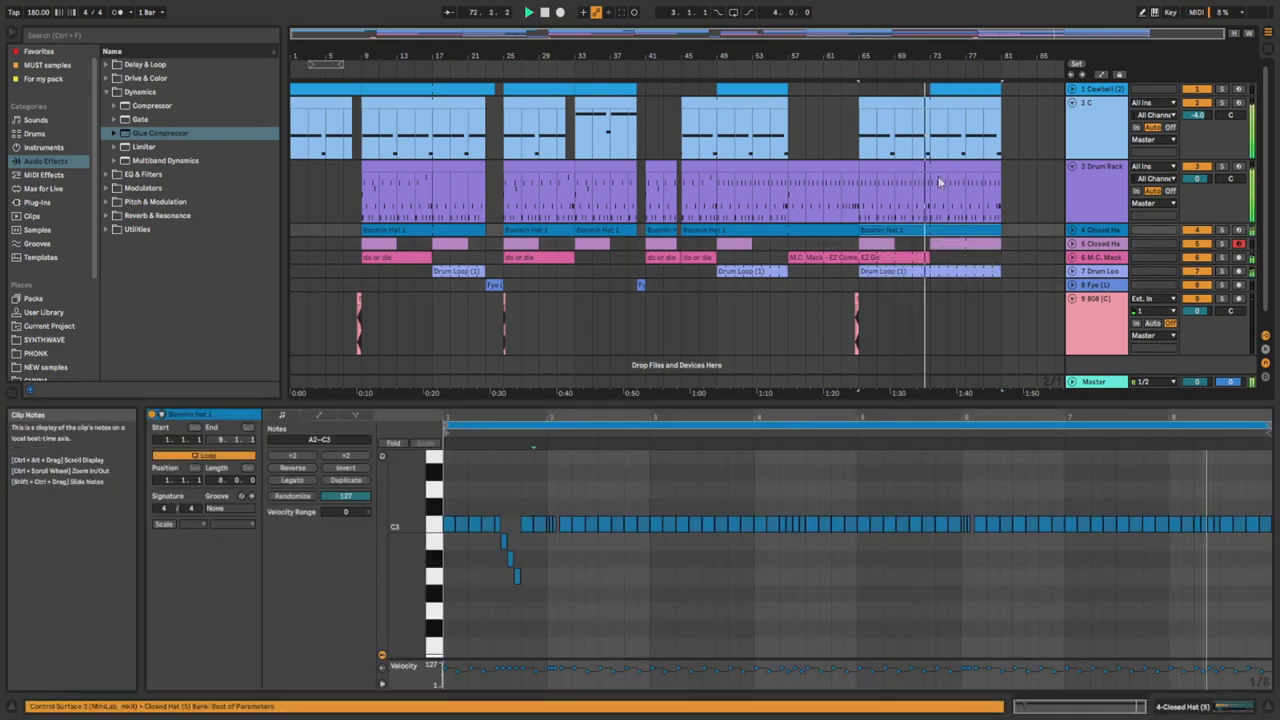
{"action": "left_click", "coordinate": [971, 189]}
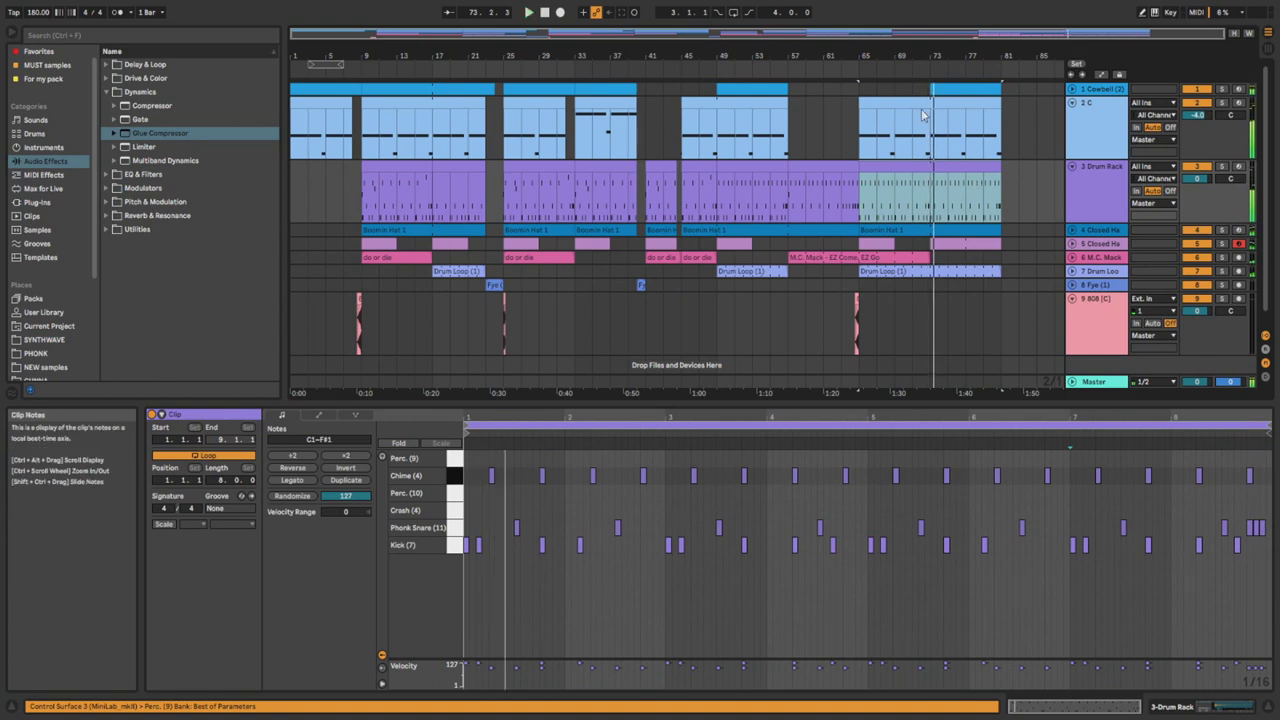
Replace the Cowbell and Drum Rack clips at bar 73 with copies from bars 17 and 9, and play from bar 71.
{"action": "left_click", "coordinate": [946, 91]}
{"action": "left_click_drag", "start_coordinate": [430, 91], "coordinate": [976, 95]}
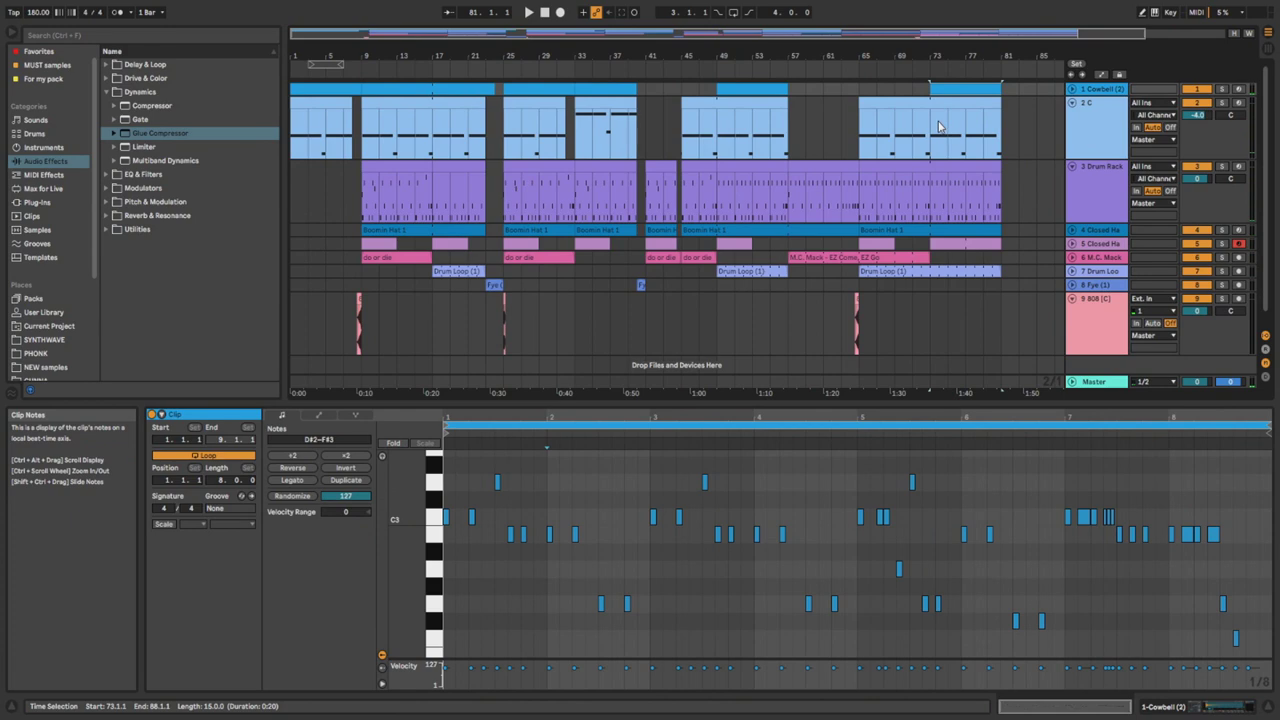
{"action": "left_click_drag", "start_coordinate": [391, 170], "coordinate": [957, 175]}
{"action": "left_click", "coordinate": [918, 193]}
{"action": "key", "text": "space"}
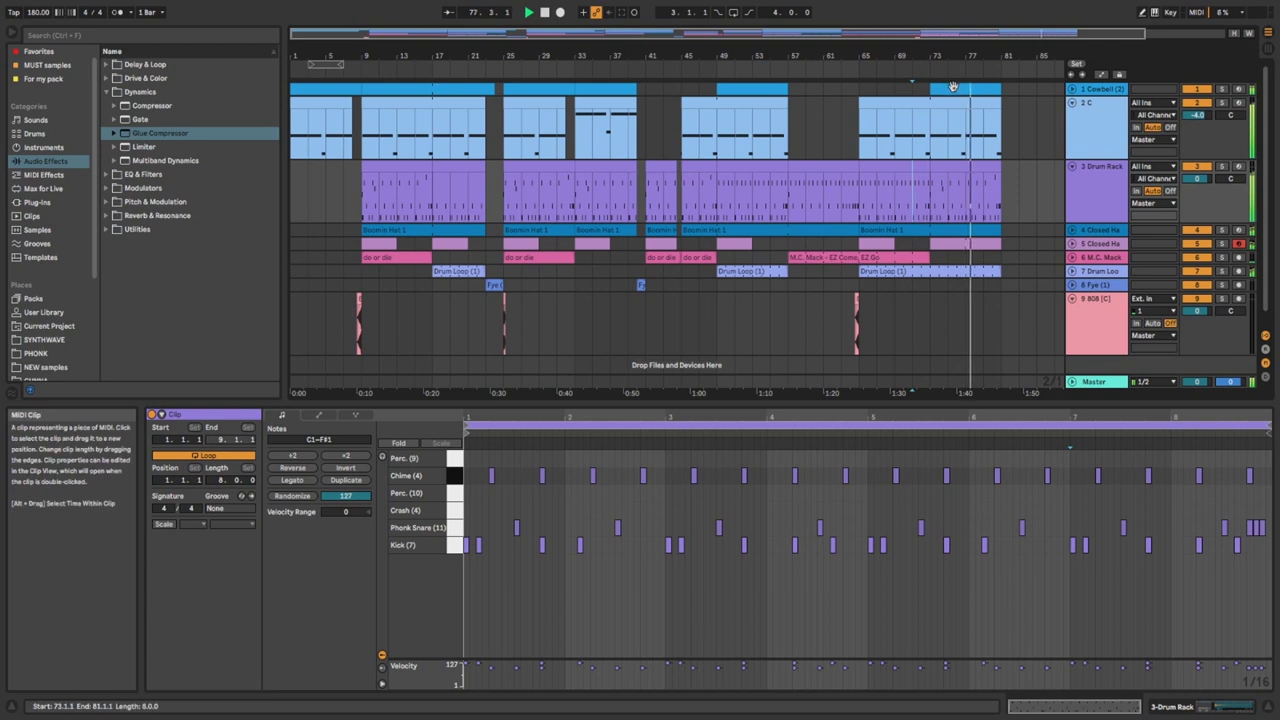
Move the Cowbell clip from bar 73 to bar 81, and play the arrangement from bar 71.
{"action": "scroll", "coordinate": [953, 87], "scroll_direction": "down", "scroll_amount": 1}
{"action": "key", "text": "space"}
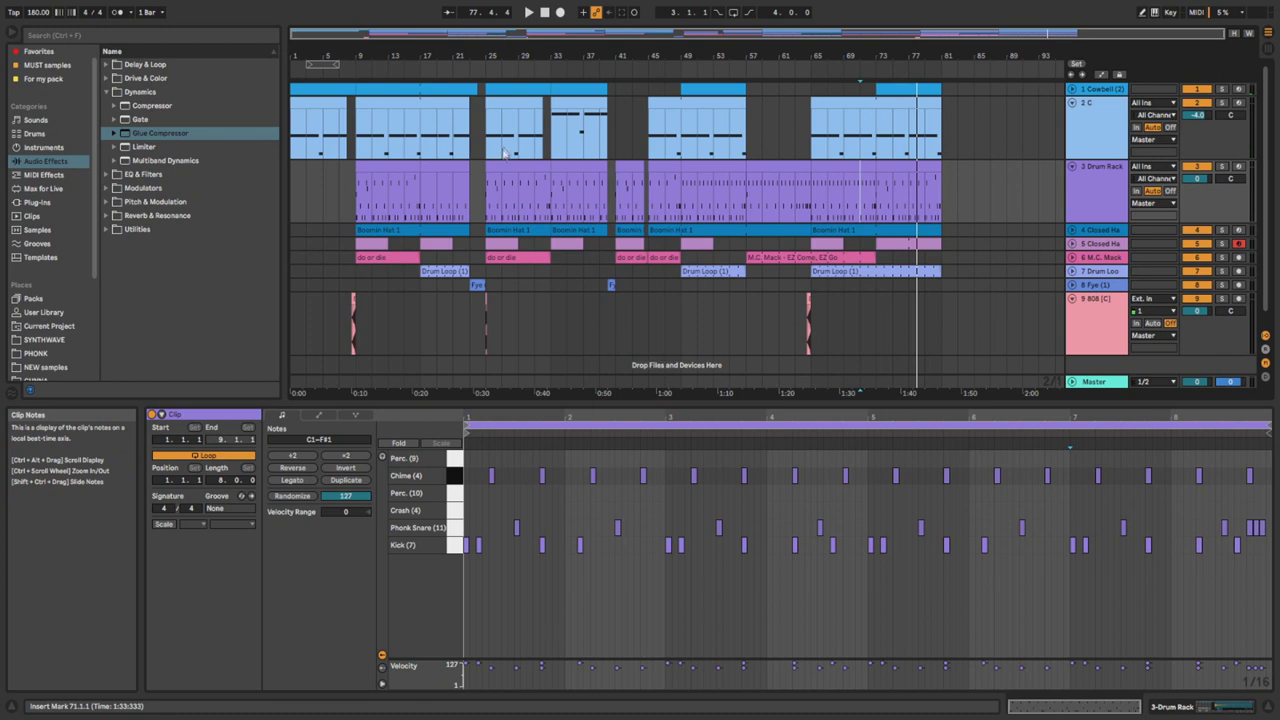
{"action": "left_click_drag", "start_coordinate": [908, 91], "coordinate": [973, 90]}
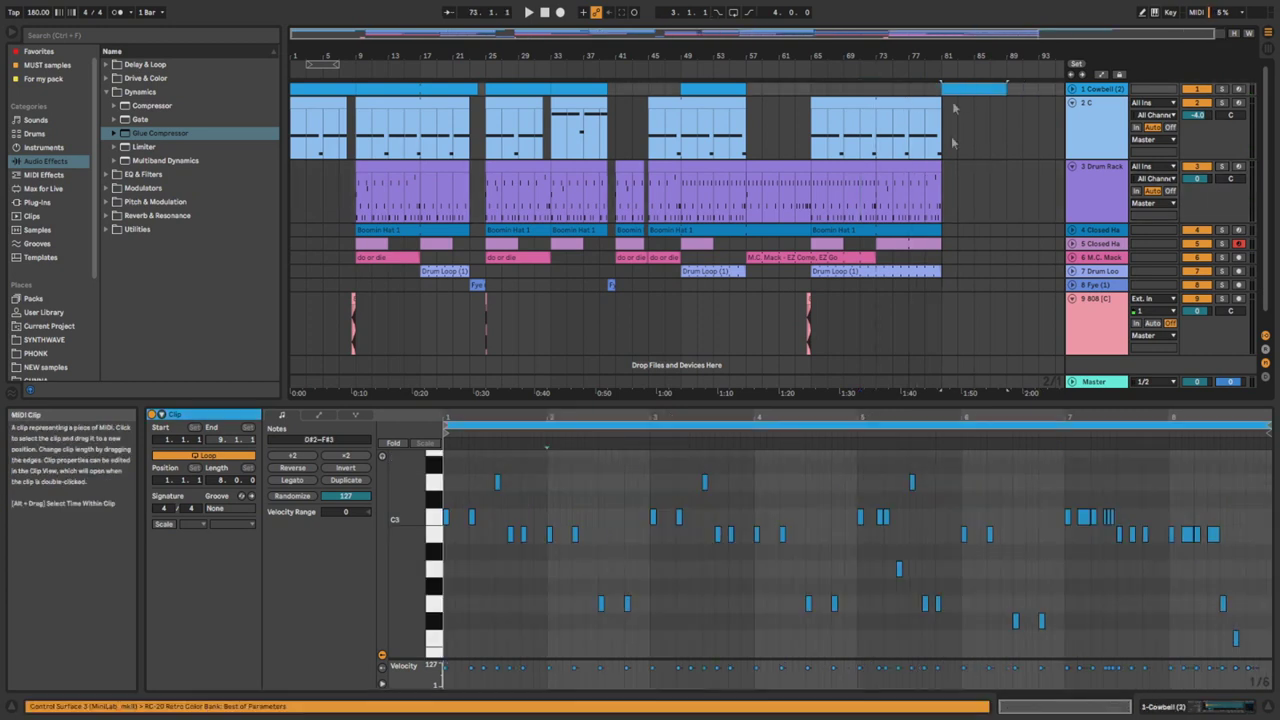
{"action": "left_click", "coordinate": [864, 245]}
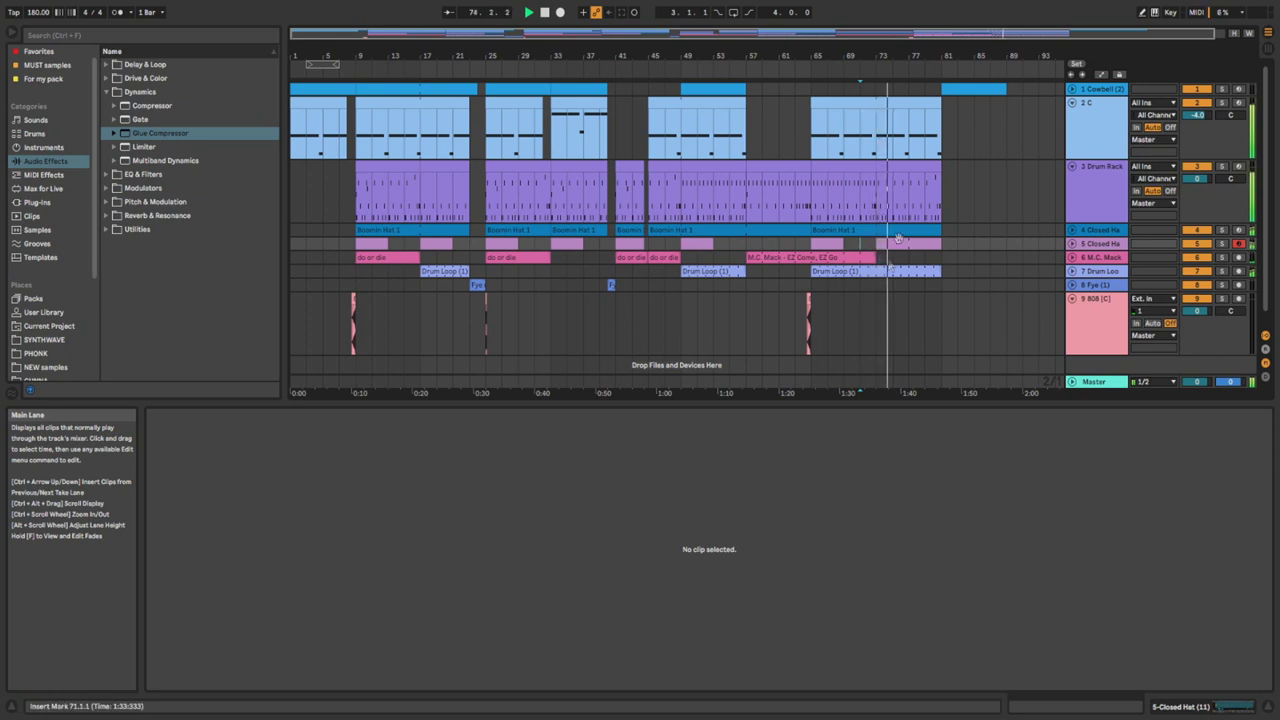
Move the Cowbell clip from bar 81 back to bar 73, and delete every other track's clips from bar 73 onward.
{"action": "mouse_move", "coordinate": [939, 102]}
{"action": "left_mouse_down"}
{"action": "mouse_move", "coordinate": [887, 102]}
{"action": "mouse_move", "coordinate": [939, 104]}
{"action": "mouse_move", "coordinate": [924, 104]}
{"action": "left_mouse_up"}
{"action": "left_click", "coordinate": [809, 300]}
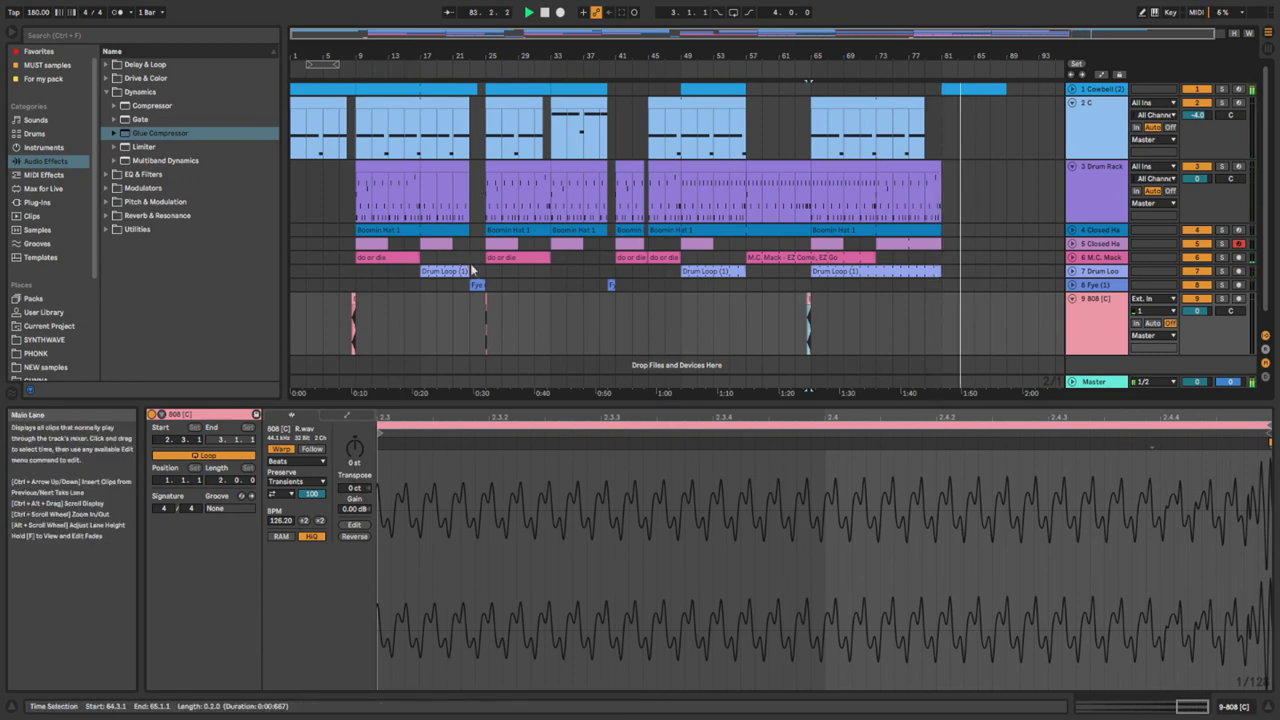
{"action": "left_click_drag", "start_coordinate": [474, 280], "coordinate": [419, 107]}
{"action": "left_click_drag", "start_coordinate": [962, 90], "coordinate": [896, 90]}
{"action": "left_click_drag", "start_coordinate": [958, 275], "coordinate": [894, 136]}
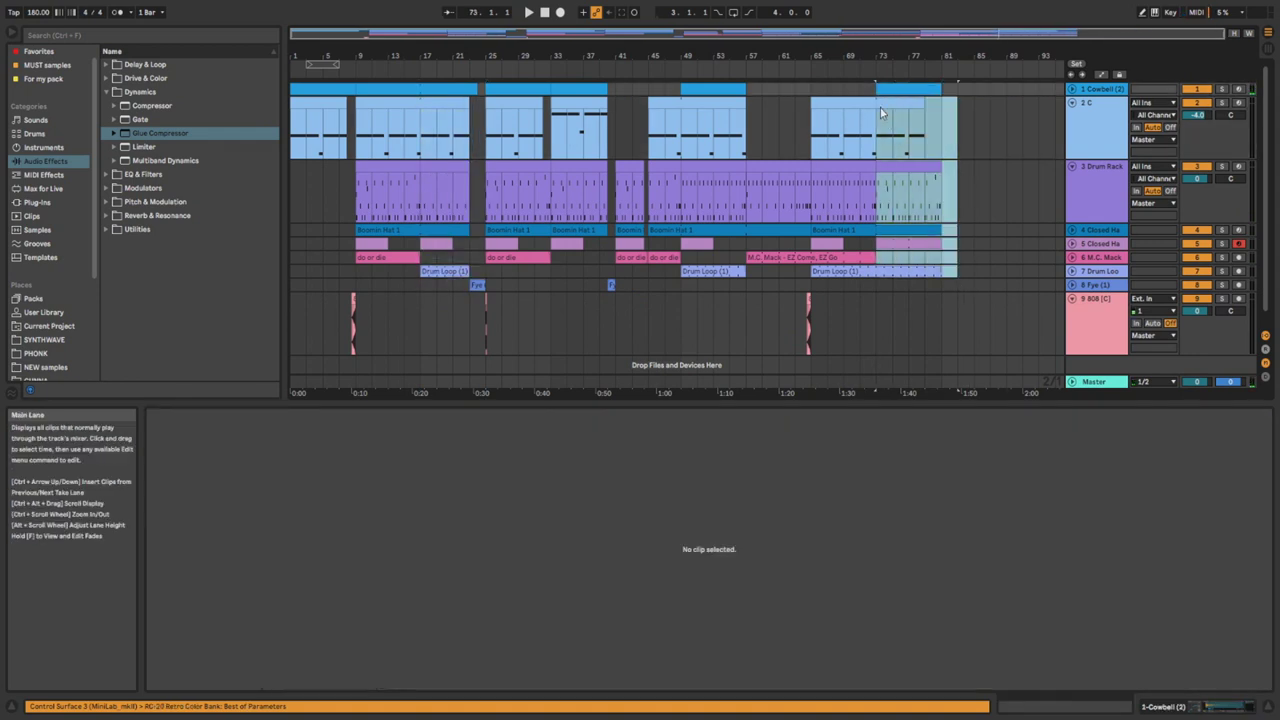
{"action": "key", "text": "Delete"}
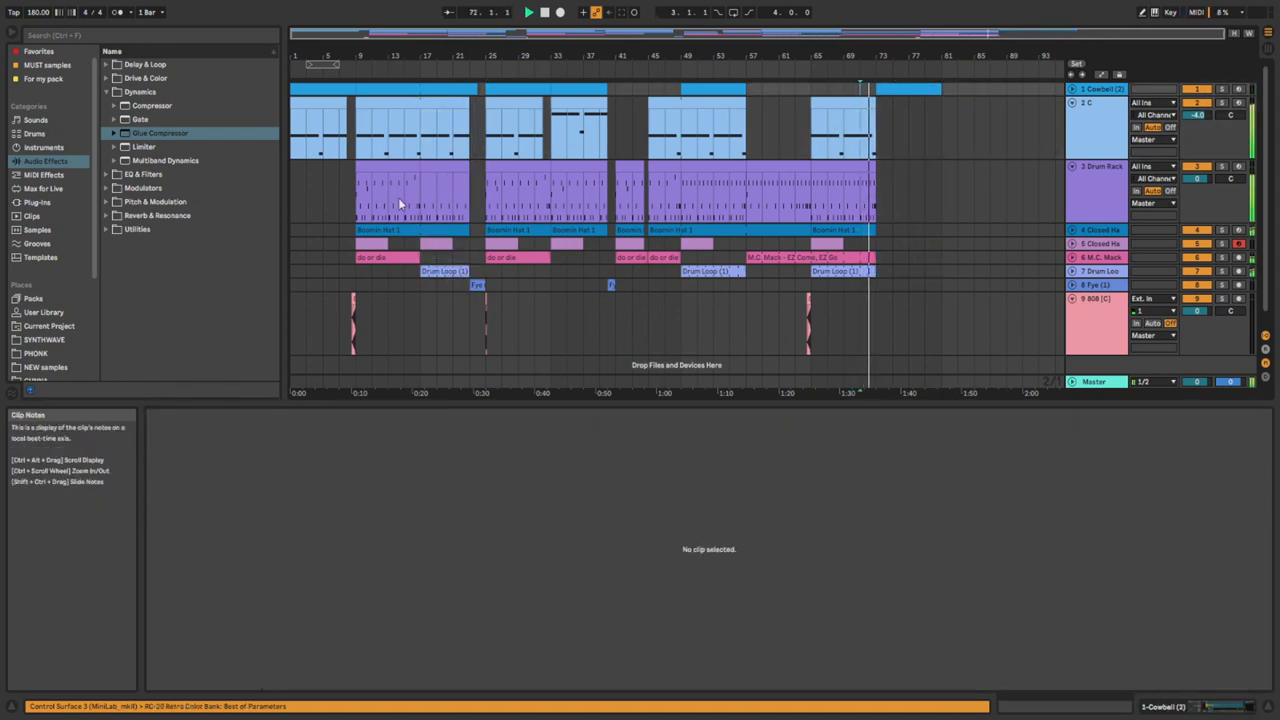
{"action": "key", "text": "space"}
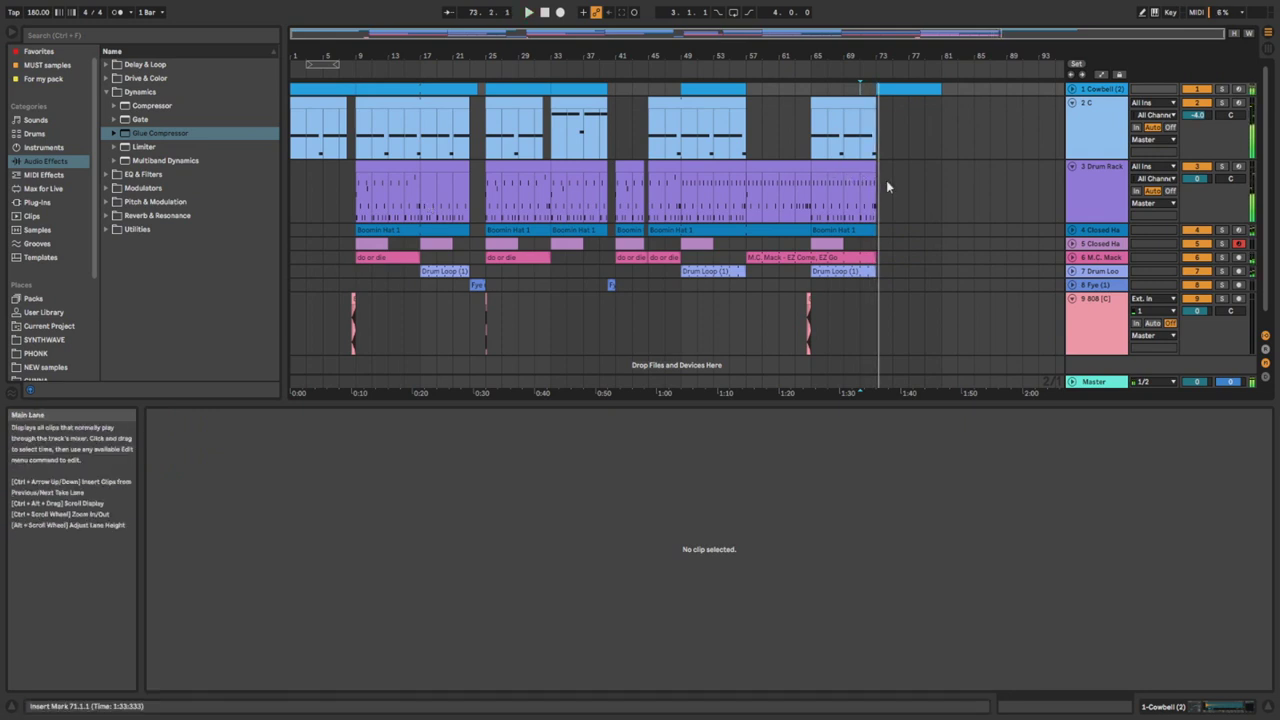
Insert a two-bar Drum Rack clip at bar 73 with a Crash note on its first beat, and play from bar 71.
{"action": "double_click", "coordinate": [886, 180]}
{"action": "double_click", "coordinate": [472, 513]}
{"action": "key", "text": "space"}
{"action": "left_click", "coordinate": [860, 195]}
{"action": "key", "text": "space"}
{"action": "key", "text": "space"}
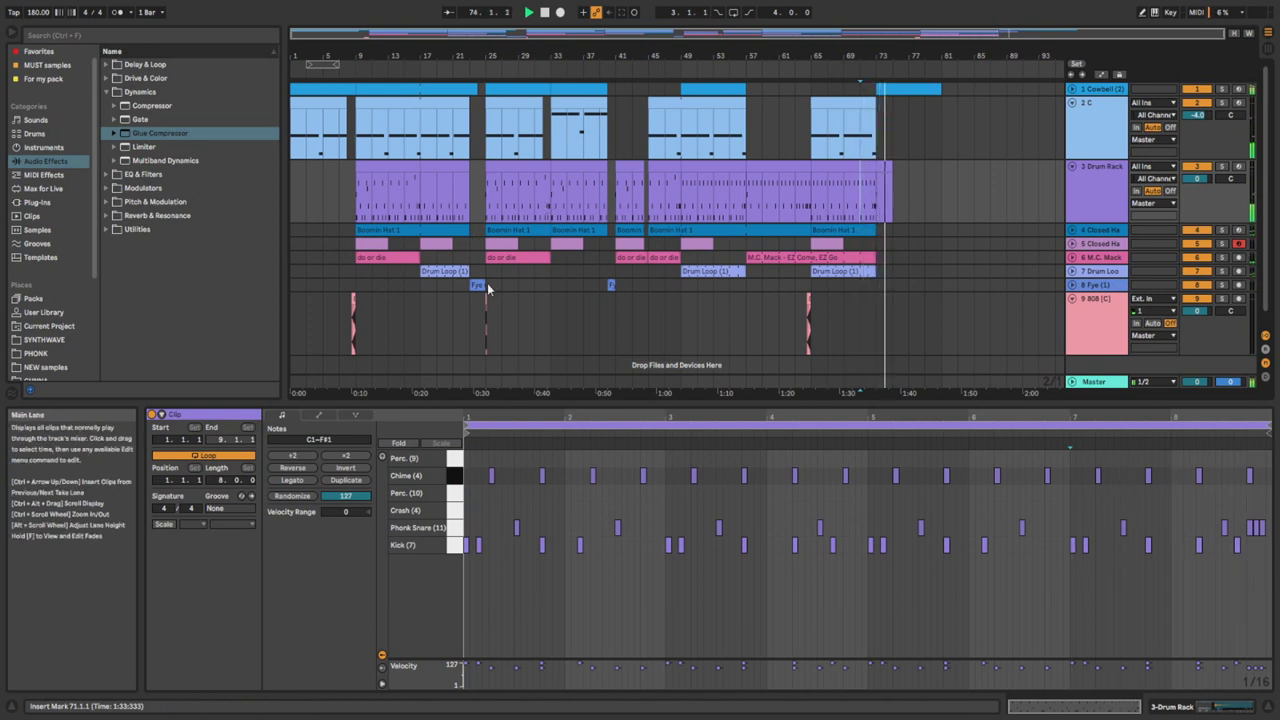
Paste a copy of the bars 17–25 section at bar 81, and place a copy of the first 808 clip at bar 80.3.
{"action": "left_click_drag", "start_coordinate": [487, 287], "coordinate": [952, 84]}
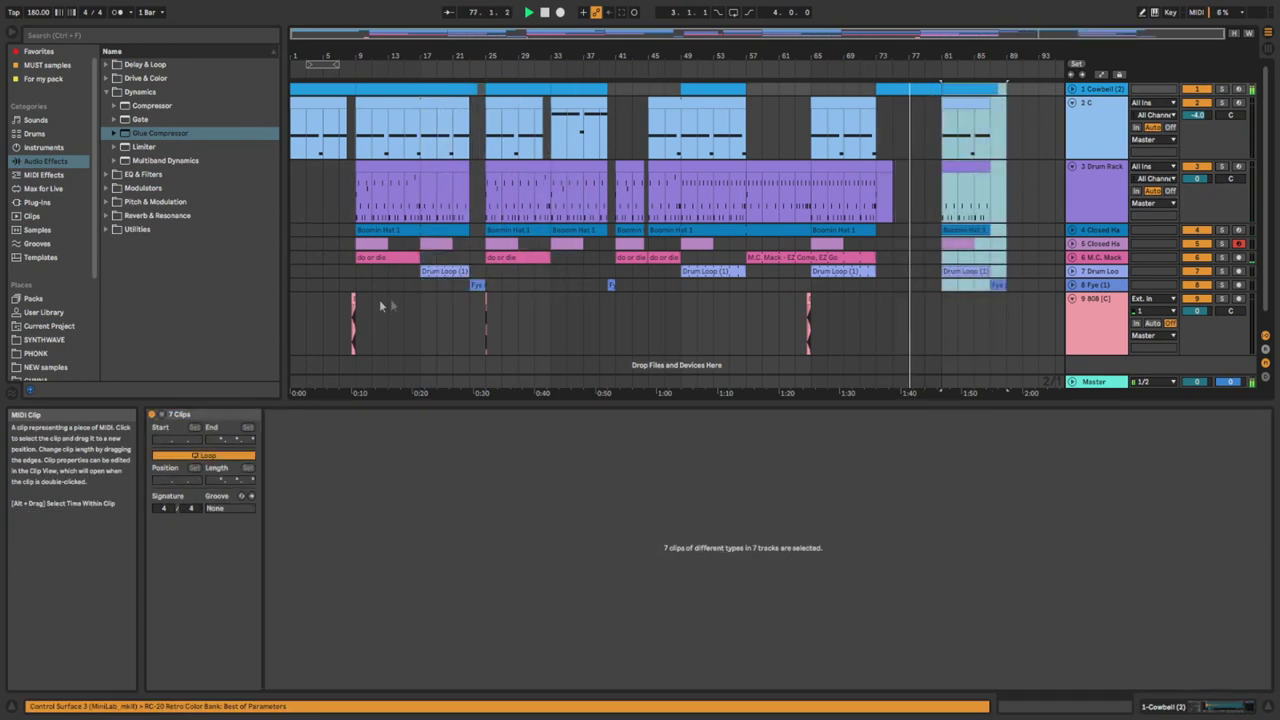
{"action": "left_click", "coordinate": [353, 300]}
{"action": "key", "text": "ctrl+c"}
{"action": "left_click", "coordinate": [927, 309]}
{"action": "key", "text": "ctrl+v"}
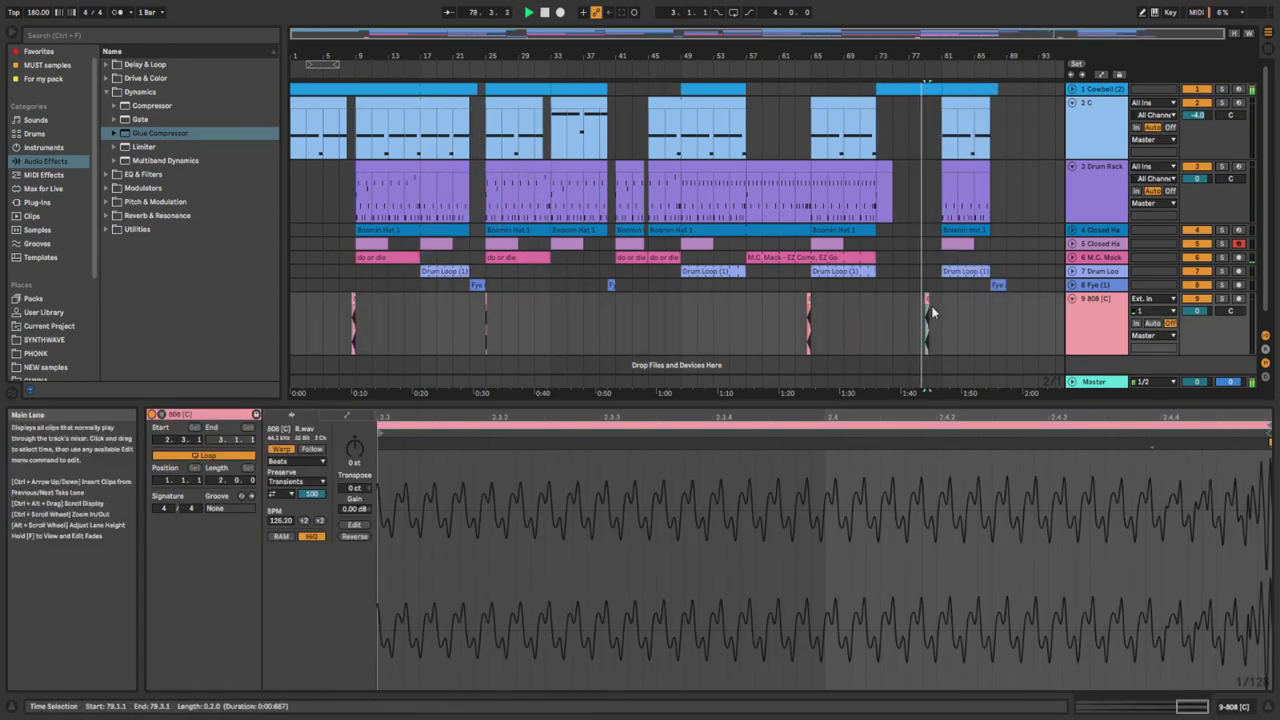
{"action": "key", "text": "Right"}
{"action": "key", "text": "Down"}
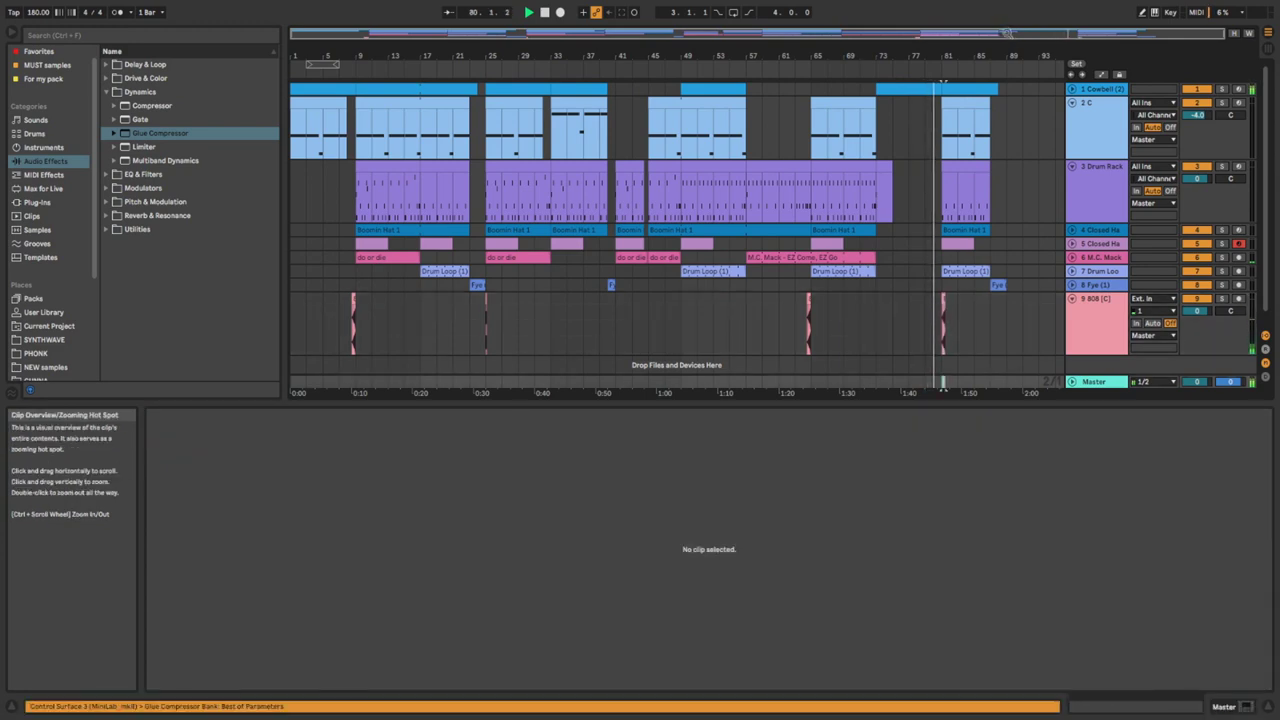
{"action": "left_click_drag", "start_coordinate": [1000, 36], "coordinate": [1115, 115]}
{"action": "left_click_drag", "start_coordinate": [847, 299], "coordinate": [837, 299]}
{"action": "left_click", "coordinate": [829, 288]}
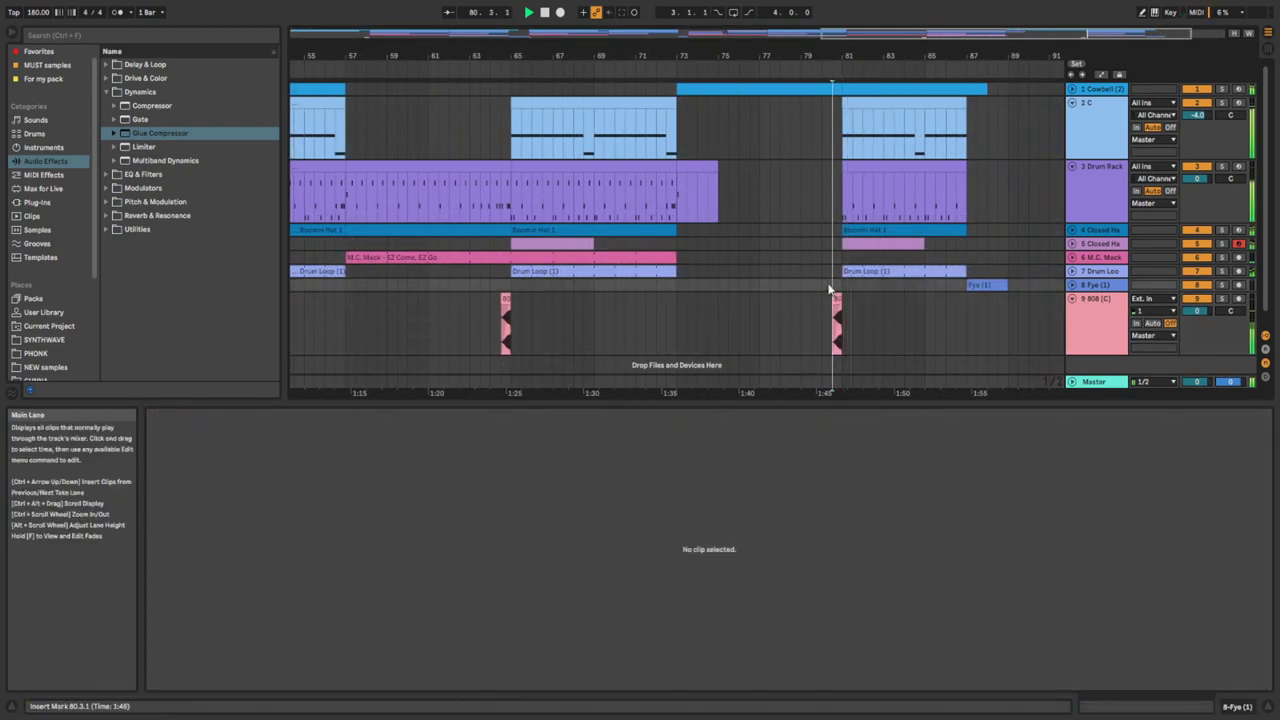
{"action": "left_click_drag", "start_coordinate": [893, 35], "coordinate": [893, 8]}
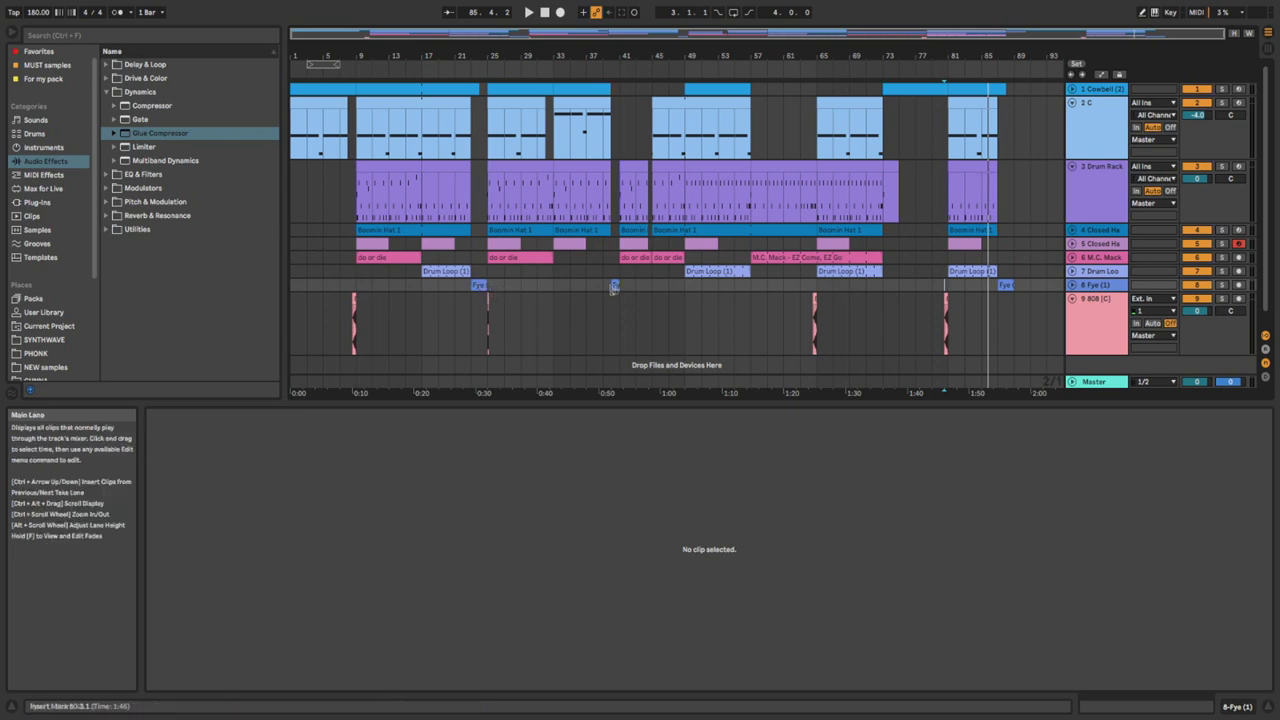
Copy the bars 25–41 section of all tracks to bar 89, and play the arrangement from bar 79.
{"action": "left_click_drag", "start_coordinate": [614, 288], "coordinate": [487, 63]}
{"action": "left_click", "coordinate": [1015, 100]}
{"action": "key", "text": "ctrl+v"}
{"action": "left_click", "coordinate": [934, 259]}
{"action": "key", "text": "space"}
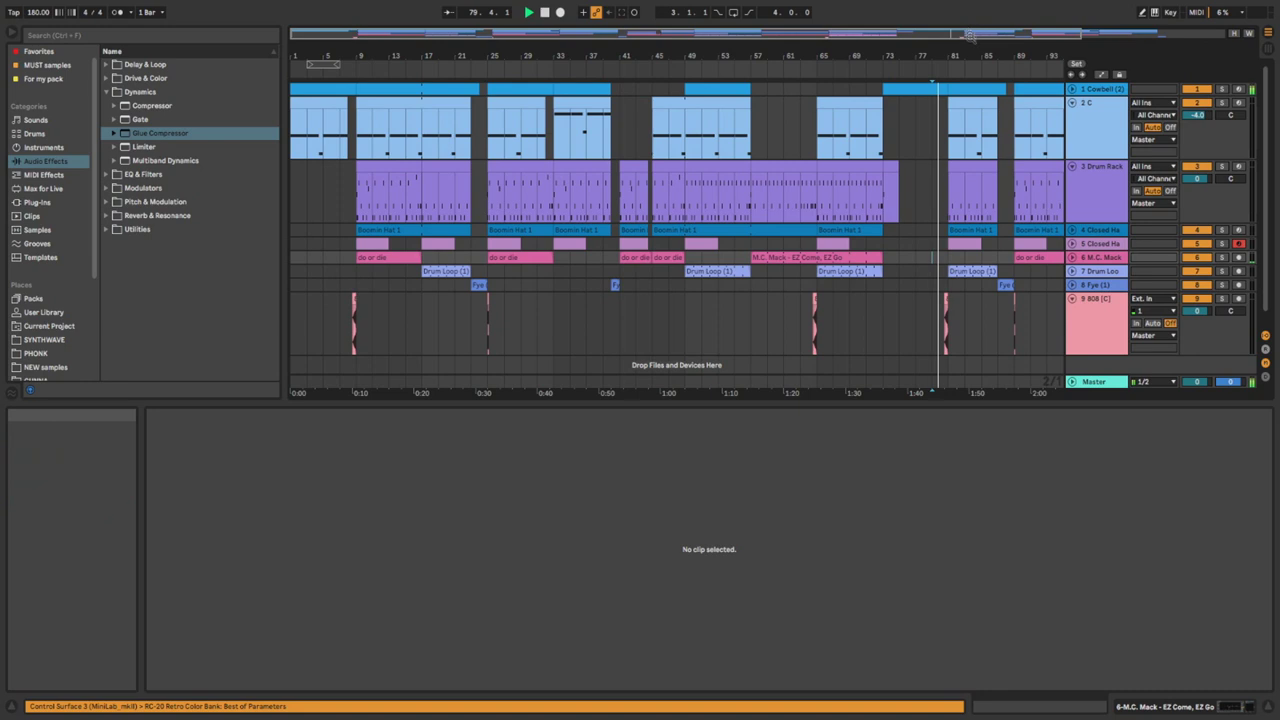
{"action": "left_click_drag", "start_coordinate": [968, 37], "coordinate": [1115, 38]}
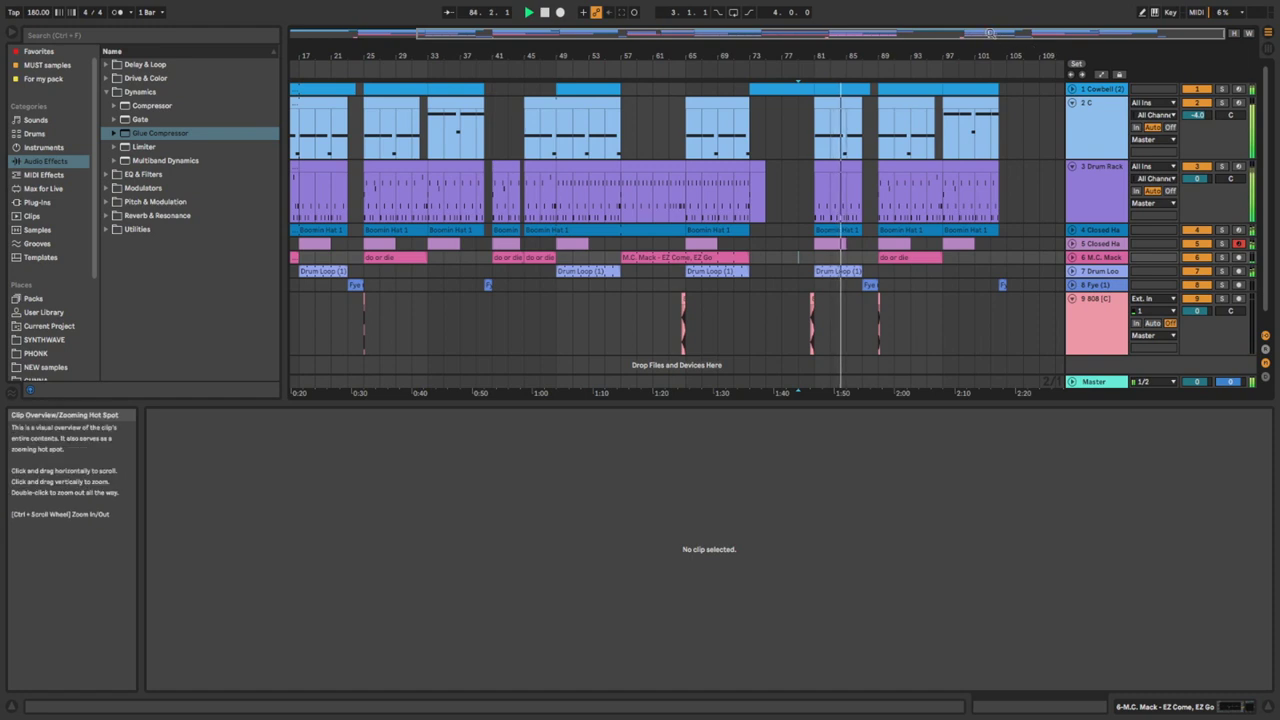
{"action": "double_click", "coordinate": [1083, 35]}
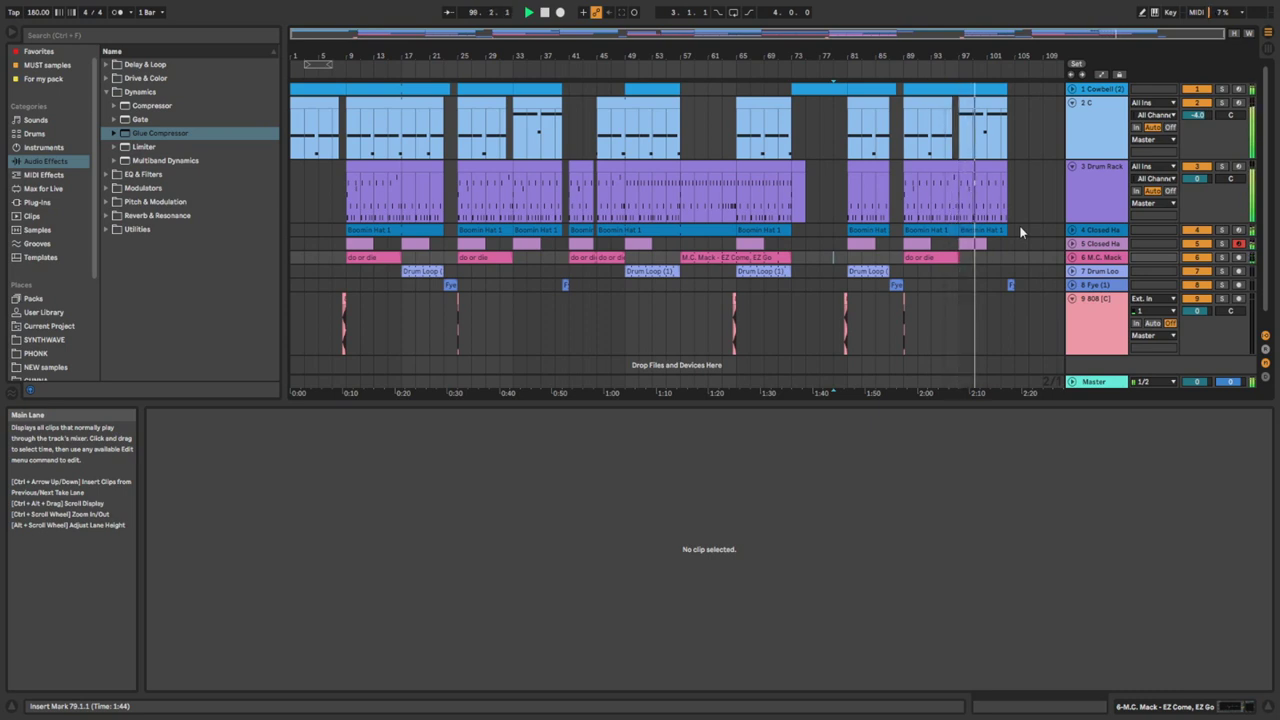
Try a copy of the bar 81 Drum Loop clip at bar 105, shortened to end at bar 107, and remove it.
{"action": "left_click", "coordinate": [877, 271]}
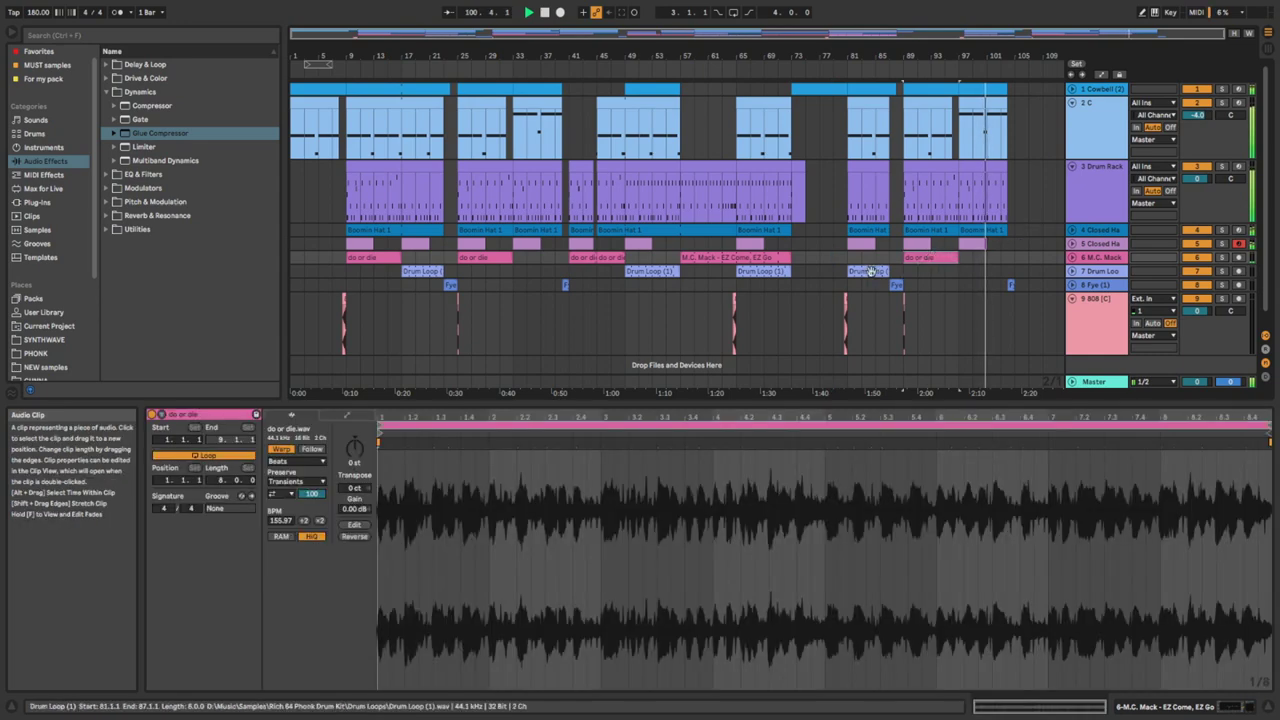
{"action": "left_click_drag", "start_coordinate": [877, 271], "coordinate": [1036, 276]}
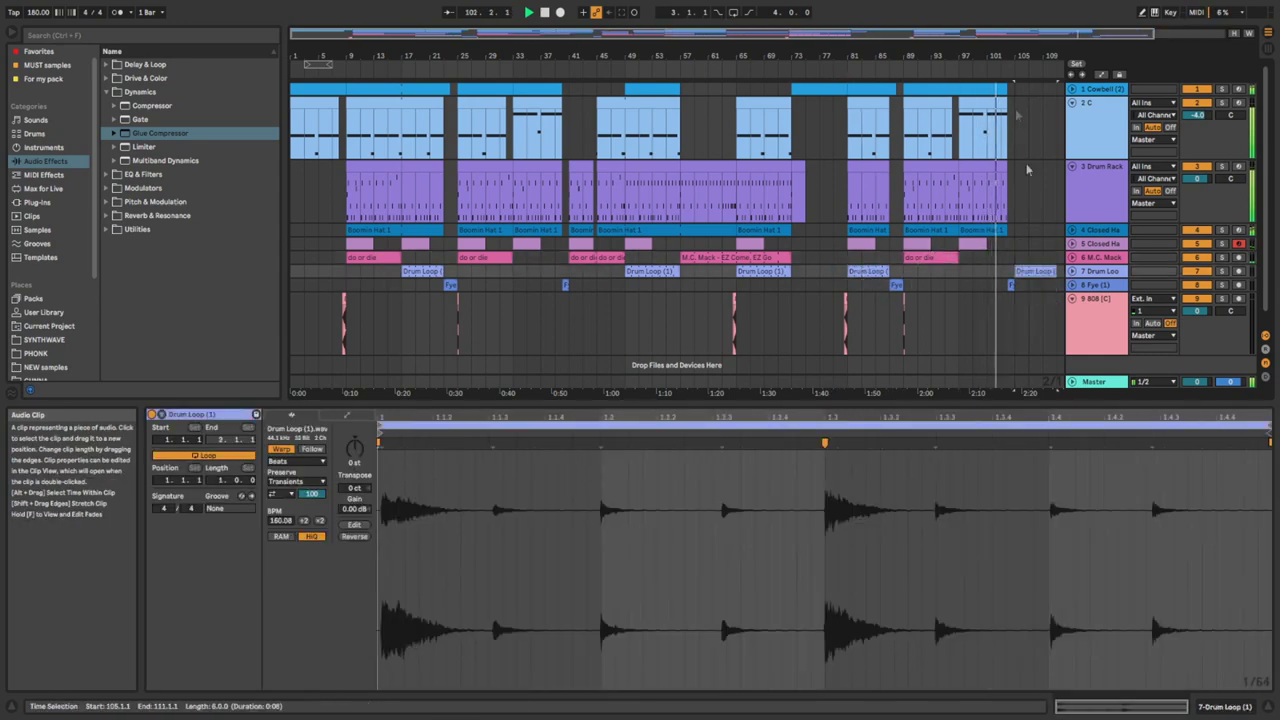
{"action": "left_click_drag", "start_coordinate": [1122, 33], "coordinate": [1125, 36]}
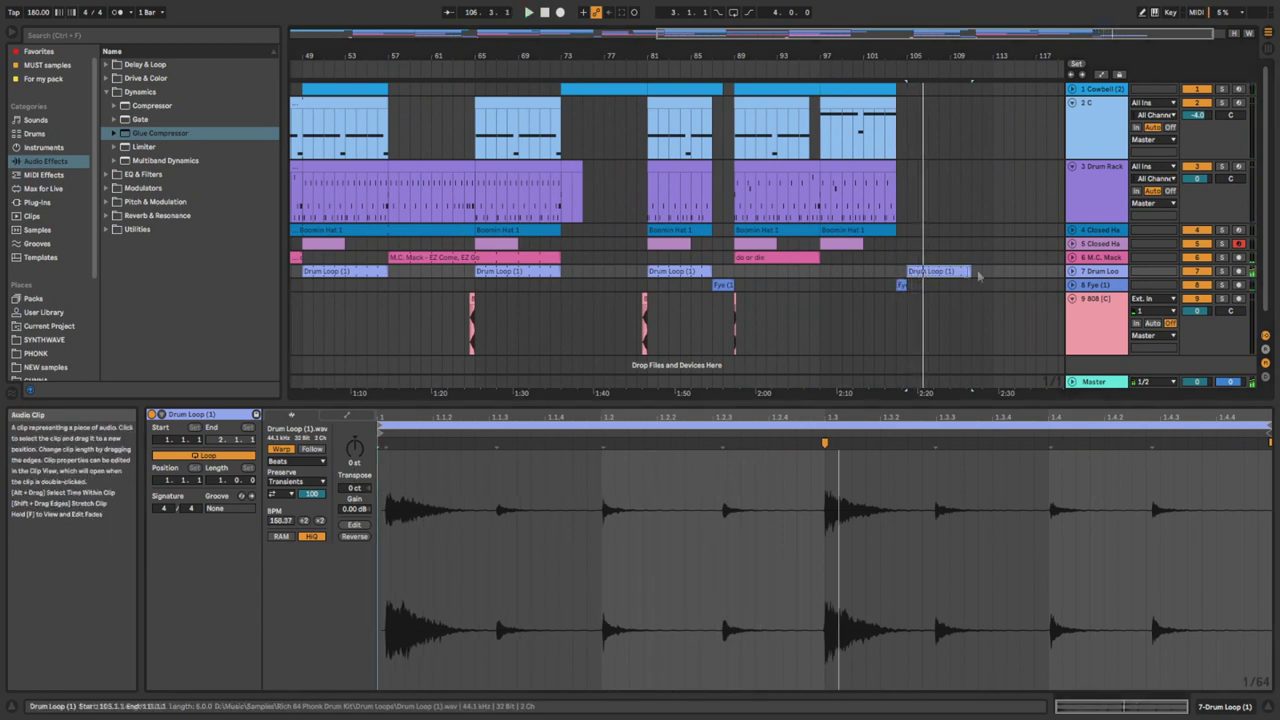
{"action": "left_click_drag", "start_coordinate": [969, 271], "coordinate": [926, 271]}
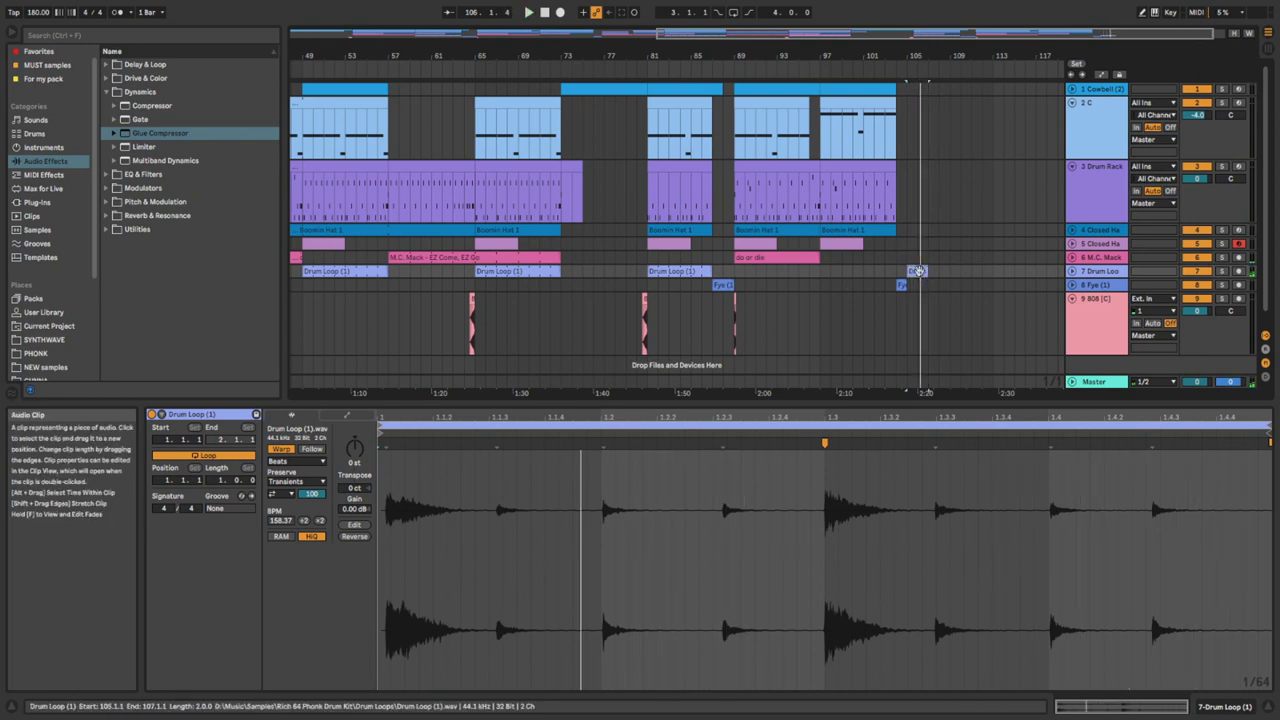
{"action": "left_click", "coordinate": [918, 271]}
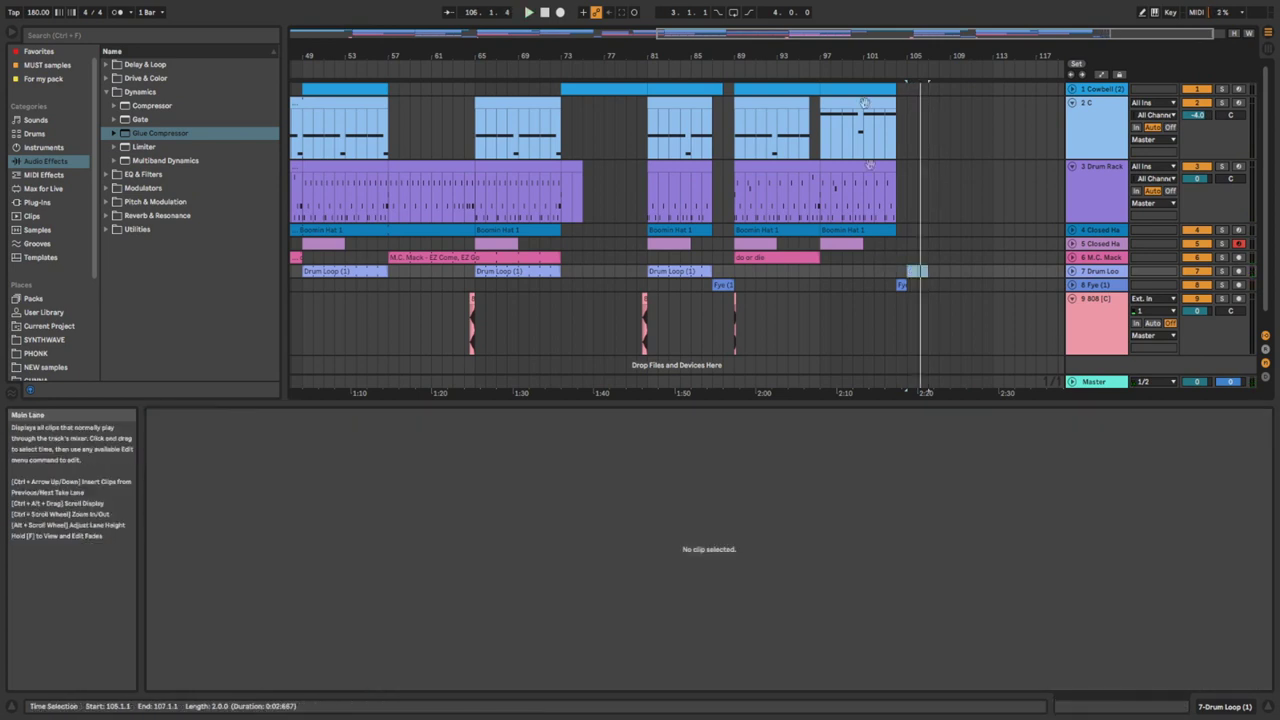
Fold the 808 track, and copy the bars 97–105 section of the Cowbell to Closed Hat tracks to bar 105.
{"action": "left_click_drag", "start_coordinate": [617, 36], "coordinate": [617, 12]}
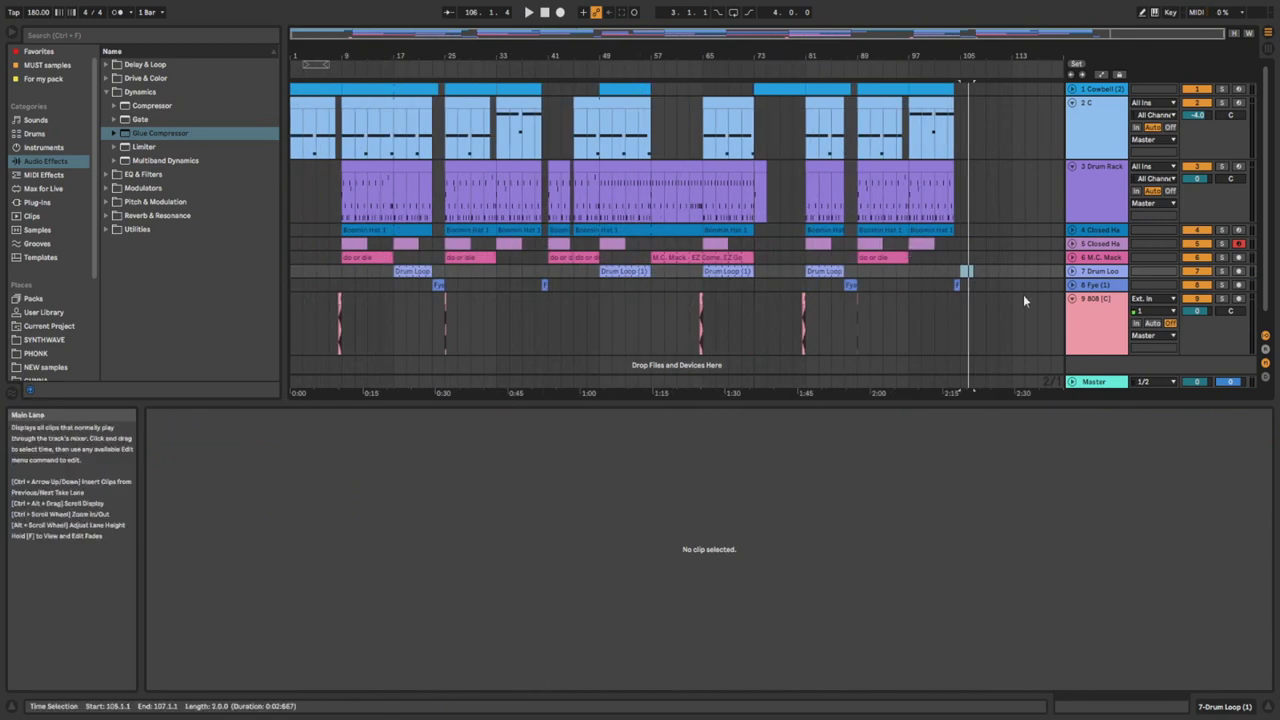
{"action": "left_click", "coordinate": [1072, 298]}
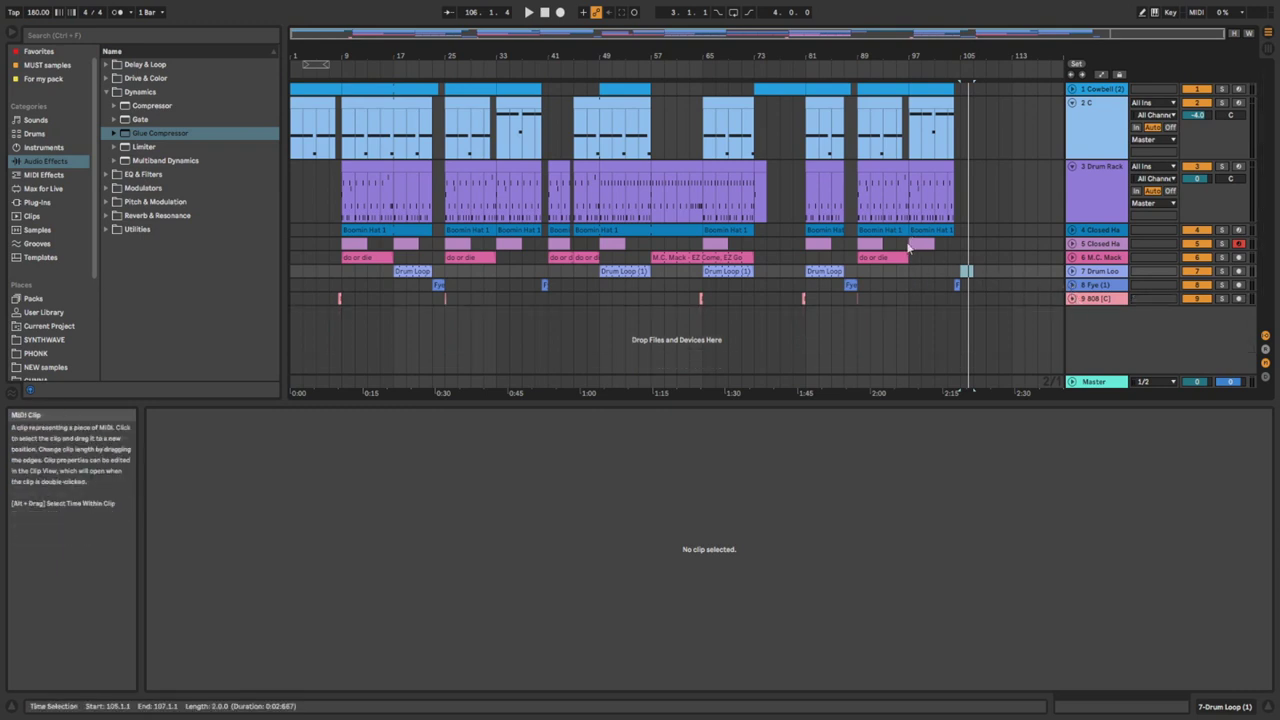
{"action": "left_click", "coordinate": [904, 246]}
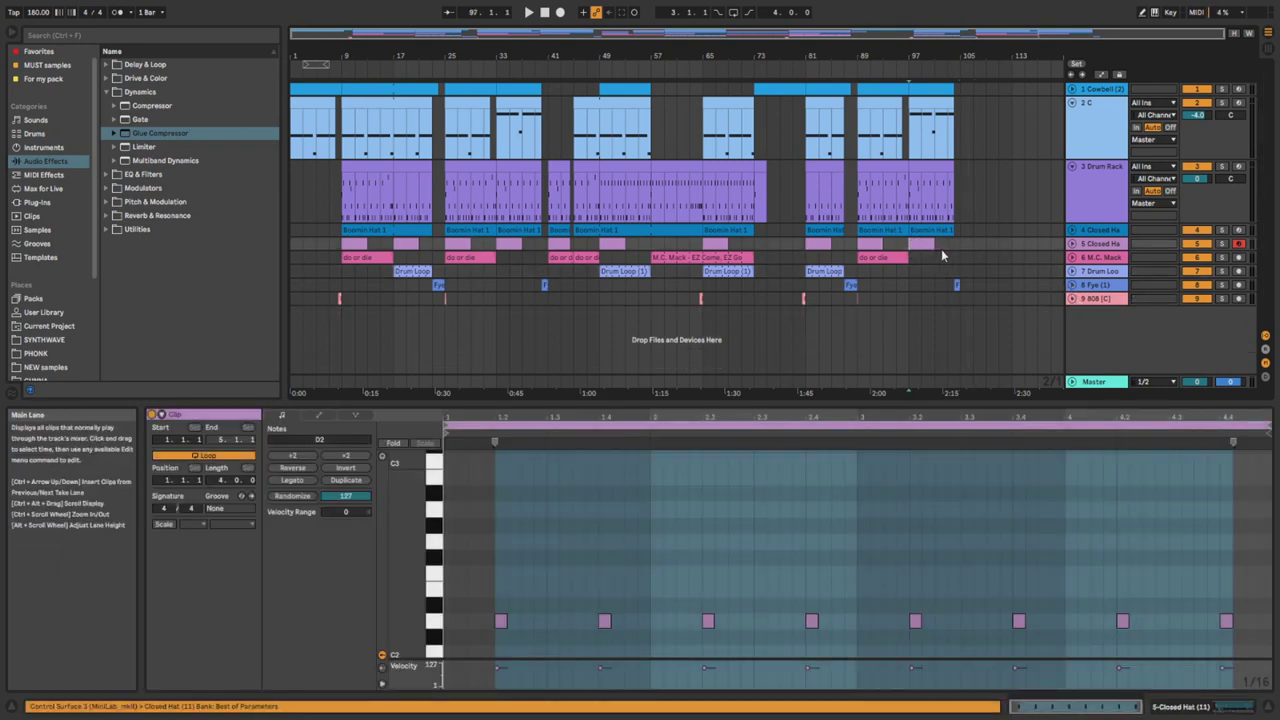
{"action": "key", "text": "space"}
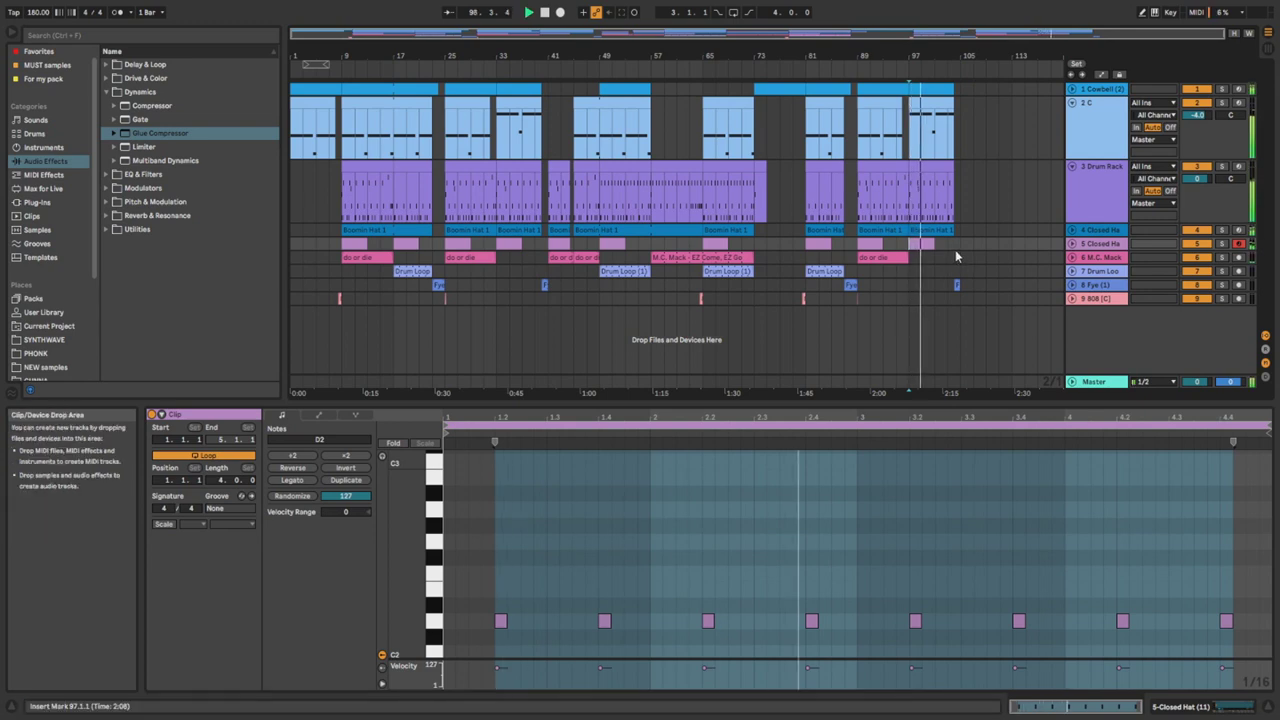
{"action": "left_click_drag", "start_coordinate": [958, 255], "coordinate": [932, 88]}
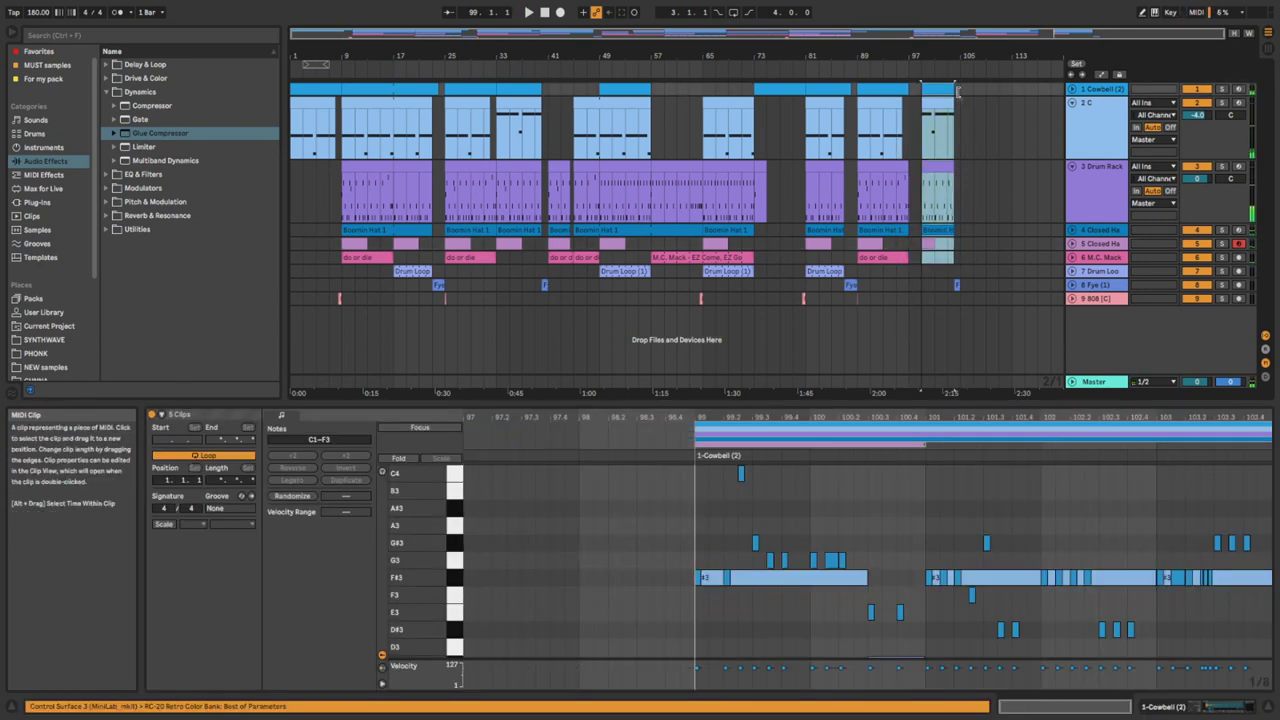
{"action": "key", "text": "ctrl+z"}
{"action": "left_click_drag", "start_coordinate": [963, 261], "coordinate": [973, 95]}
Add the HalfTime-64bit plug-in to the Master track, play the new section from bar 105, and close the plug-in window.
{"action": "left_click", "coordinate": [1091, 380]}
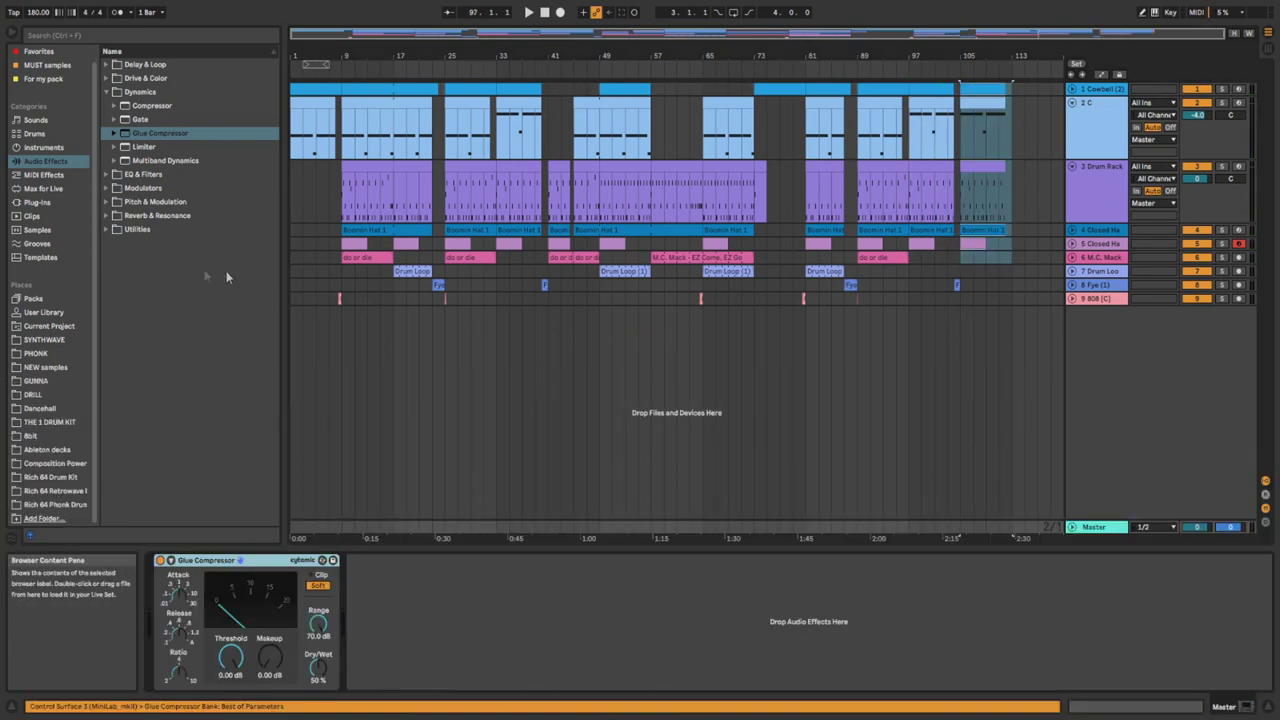
{"action": "left_click", "coordinate": [37, 202]}
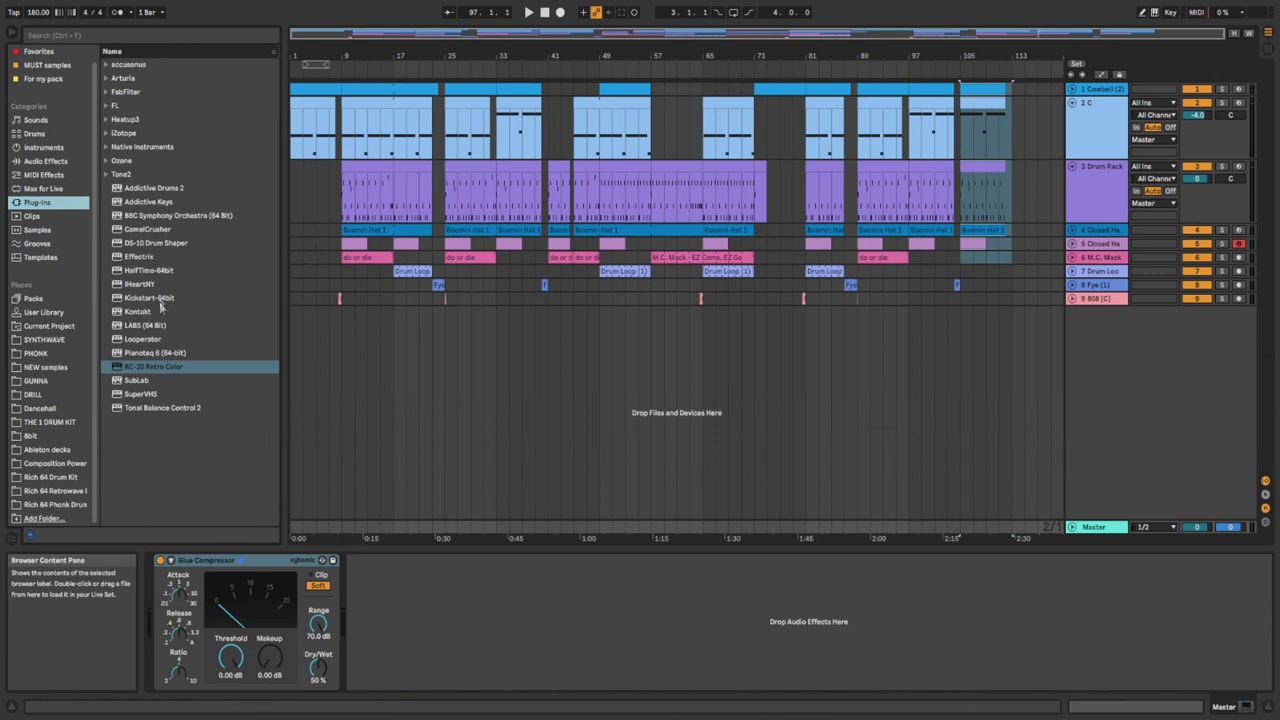
{"action": "double_click", "coordinate": [148, 271]}
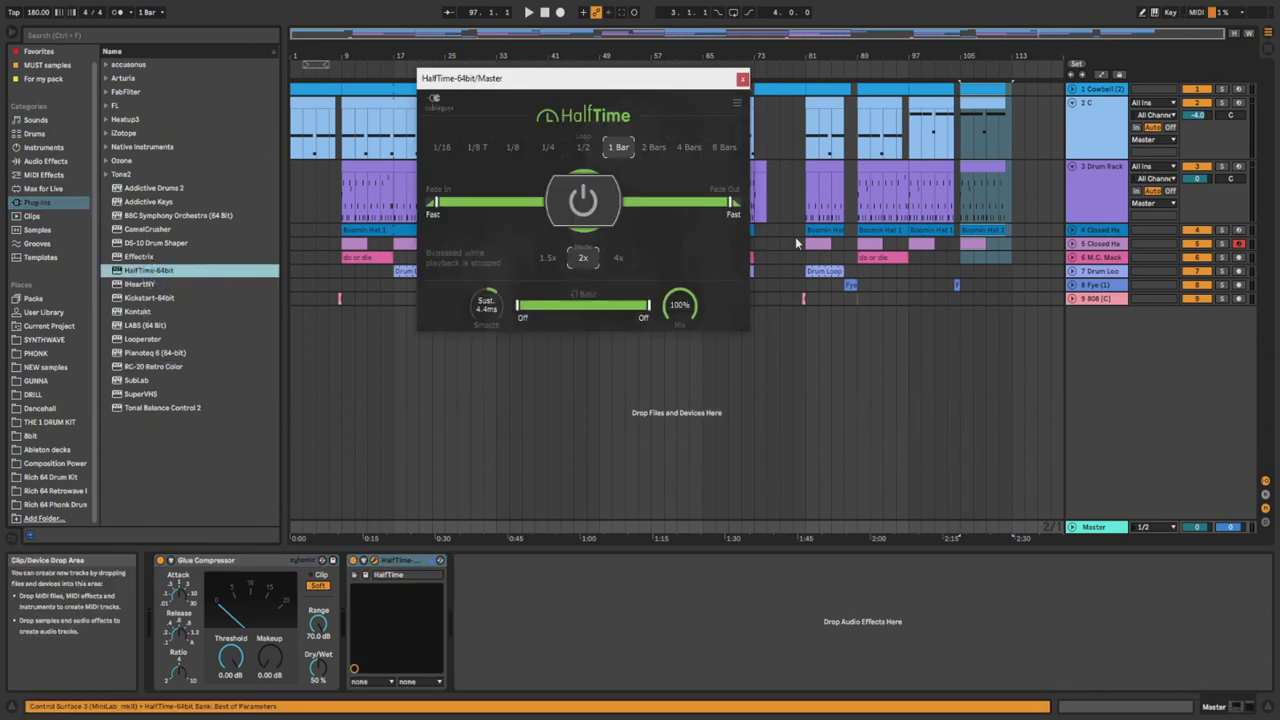
{"action": "left_click", "coordinate": [962, 150]}
{"action": "key", "text": "space"}
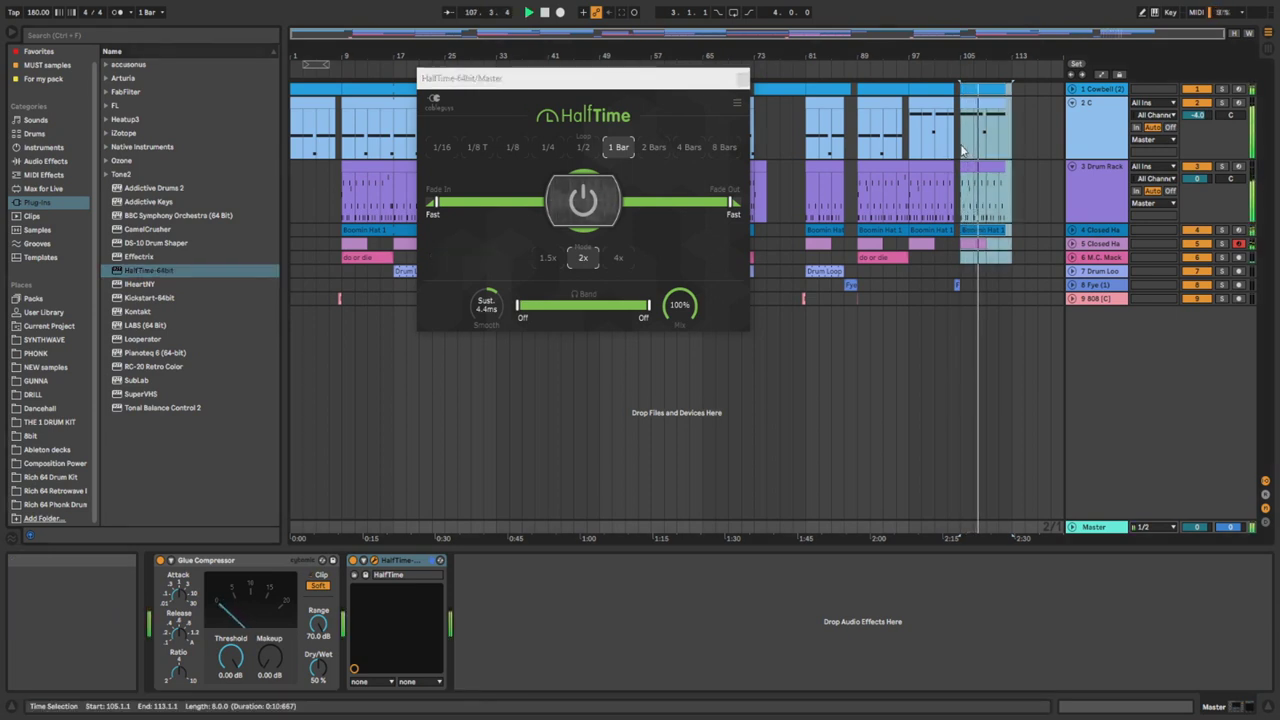
{"action": "left_click", "coordinate": [742, 79]}
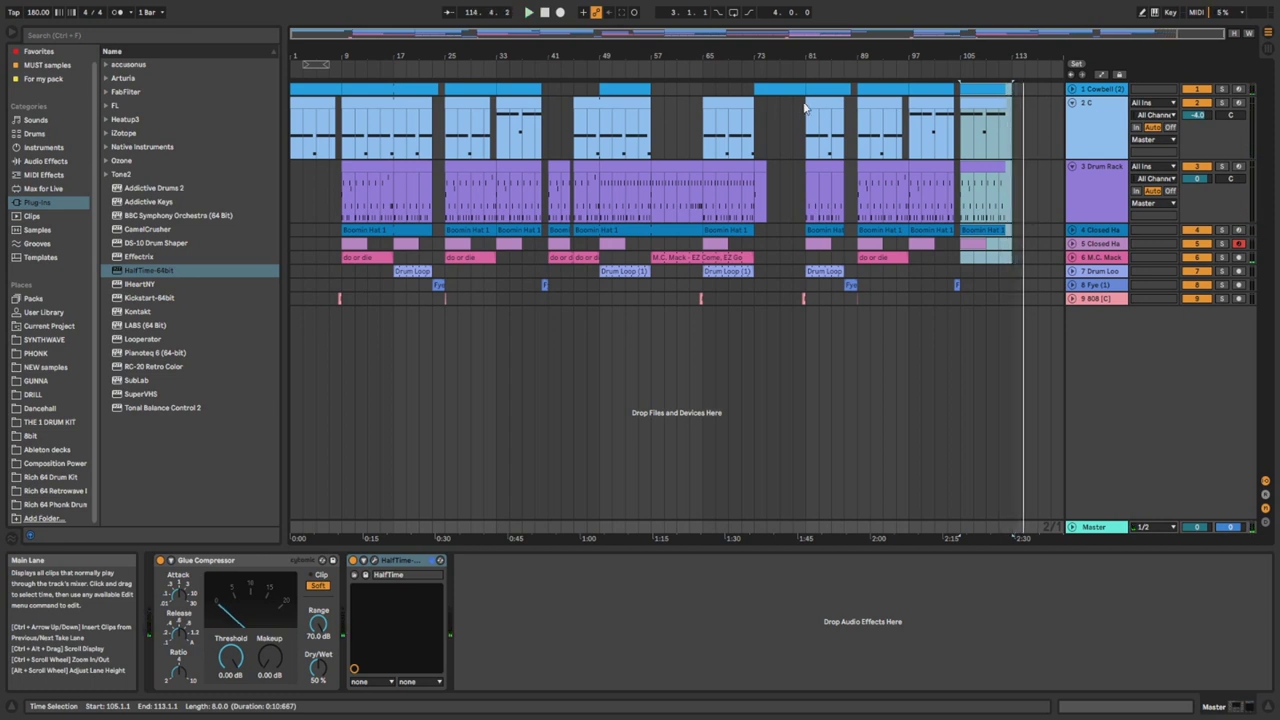
{"action": "left_click", "coordinate": [793, 91]}
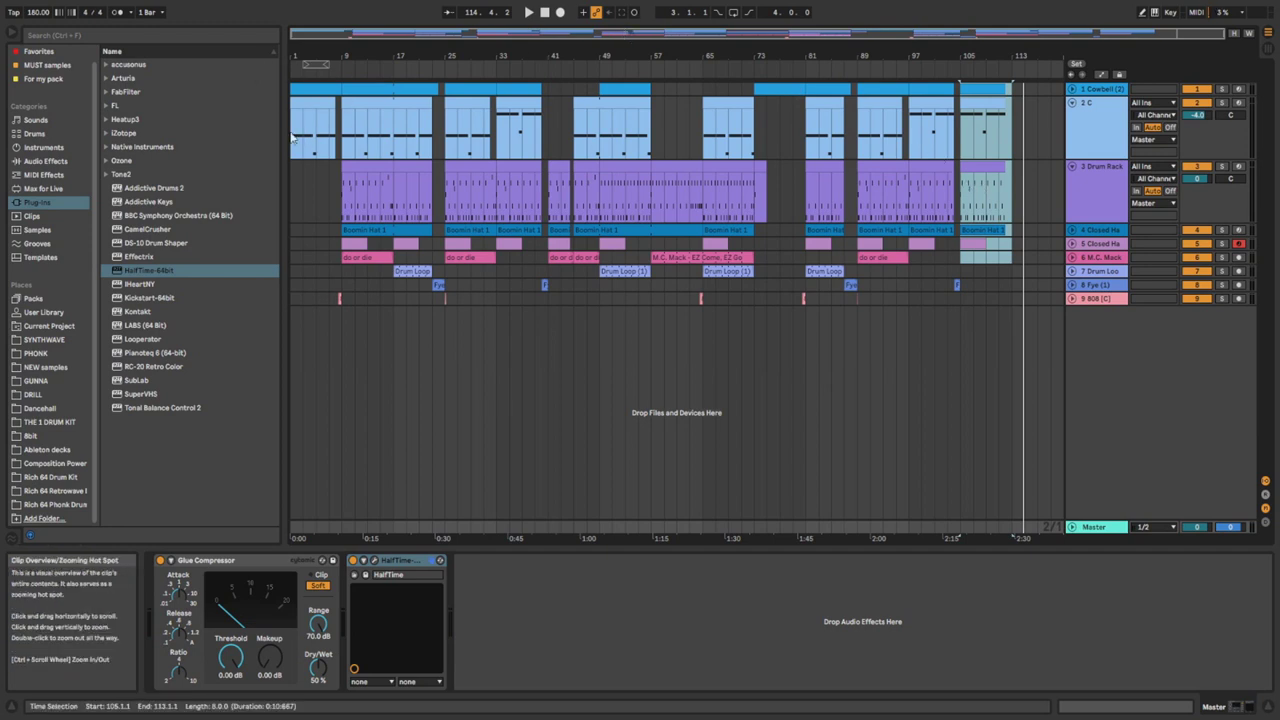
Automate HalfTime's Device On parameter on the Master track to stay off until bar 105 and switch on from there.
{"action": "left_click", "coordinate": [936, 132]}
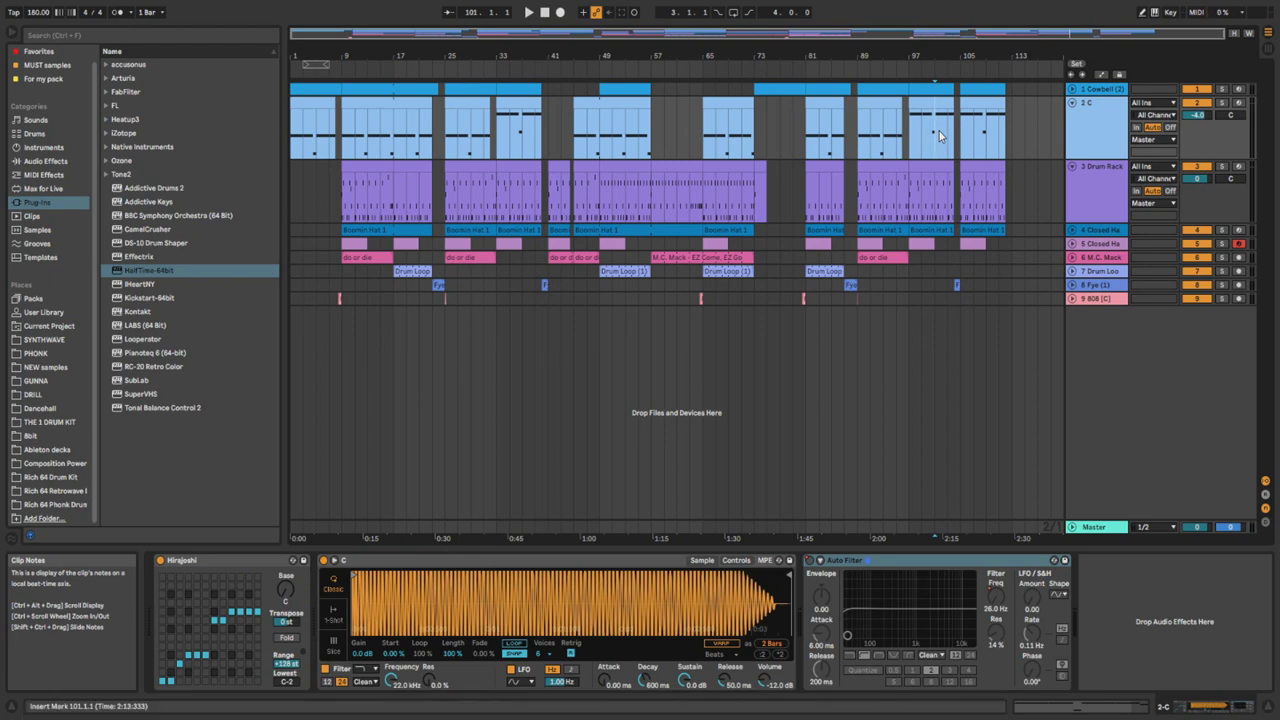
{"action": "key", "text": "space"}
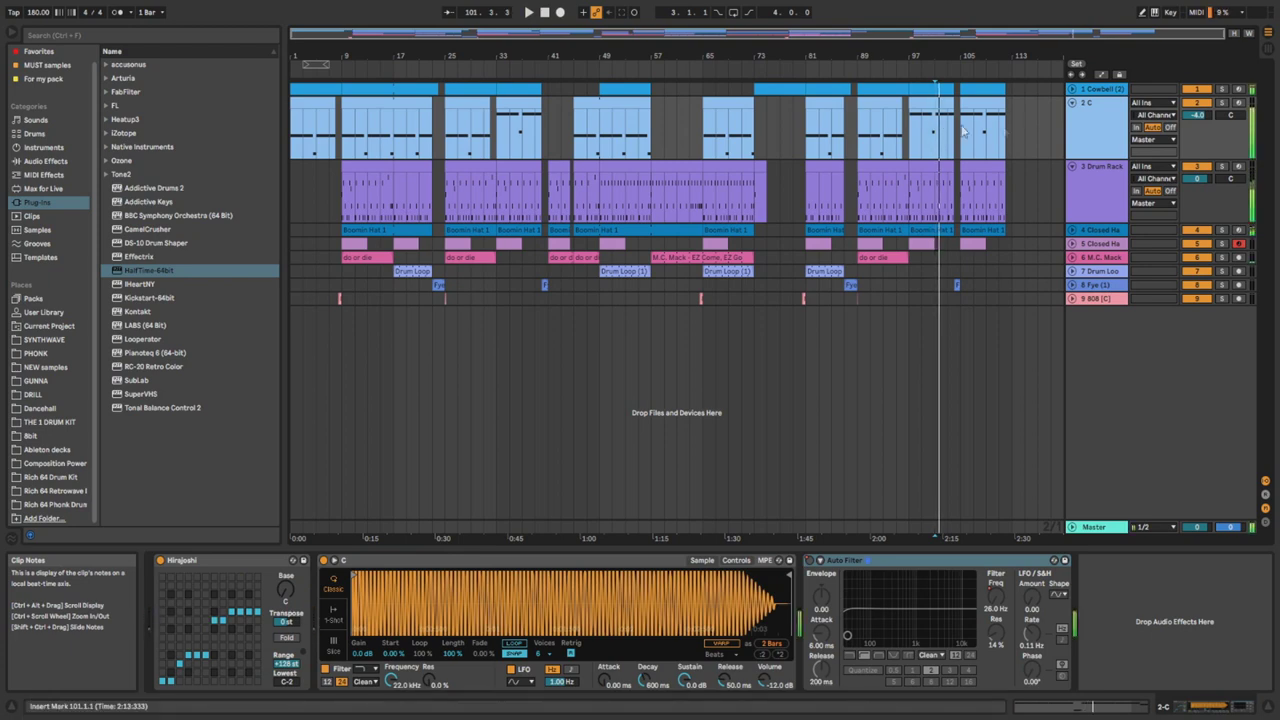
{"action": "left_click", "coordinate": [1072, 527]}
{"action": "left_click", "coordinate": [1102, 75]}
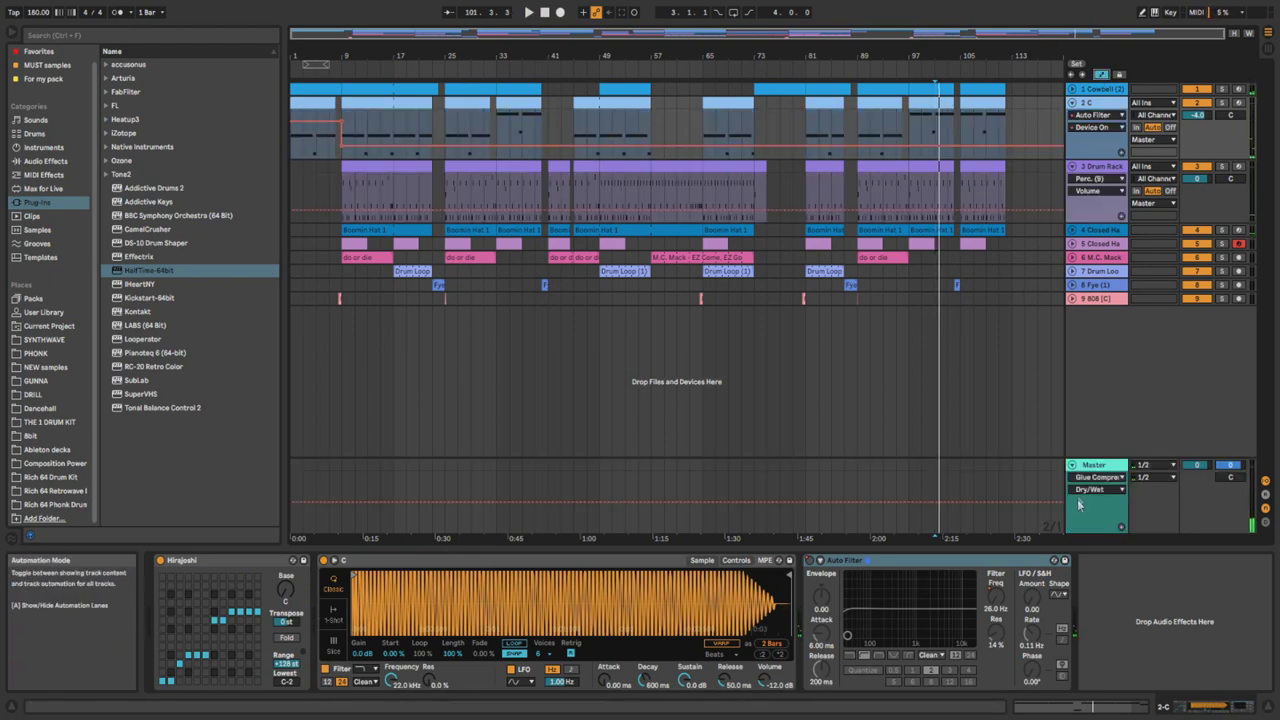
{"action": "left_click", "coordinate": [1089, 478]}
{"action": "left_click", "coordinate": [1100, 509]}
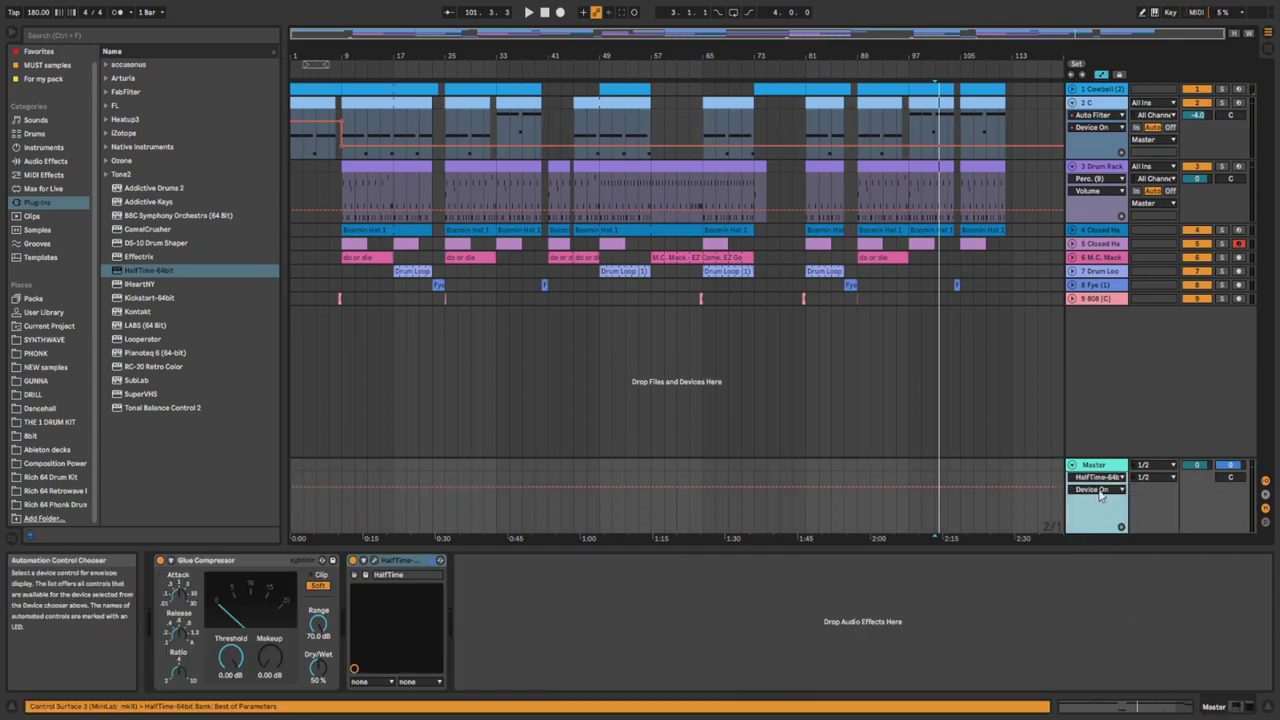
{"action": "left_click", "coordinate": [960, 488]}
{"action": "left_click_drag", "start_coordinate": [956, 488], "coordinate": [958, 517]}
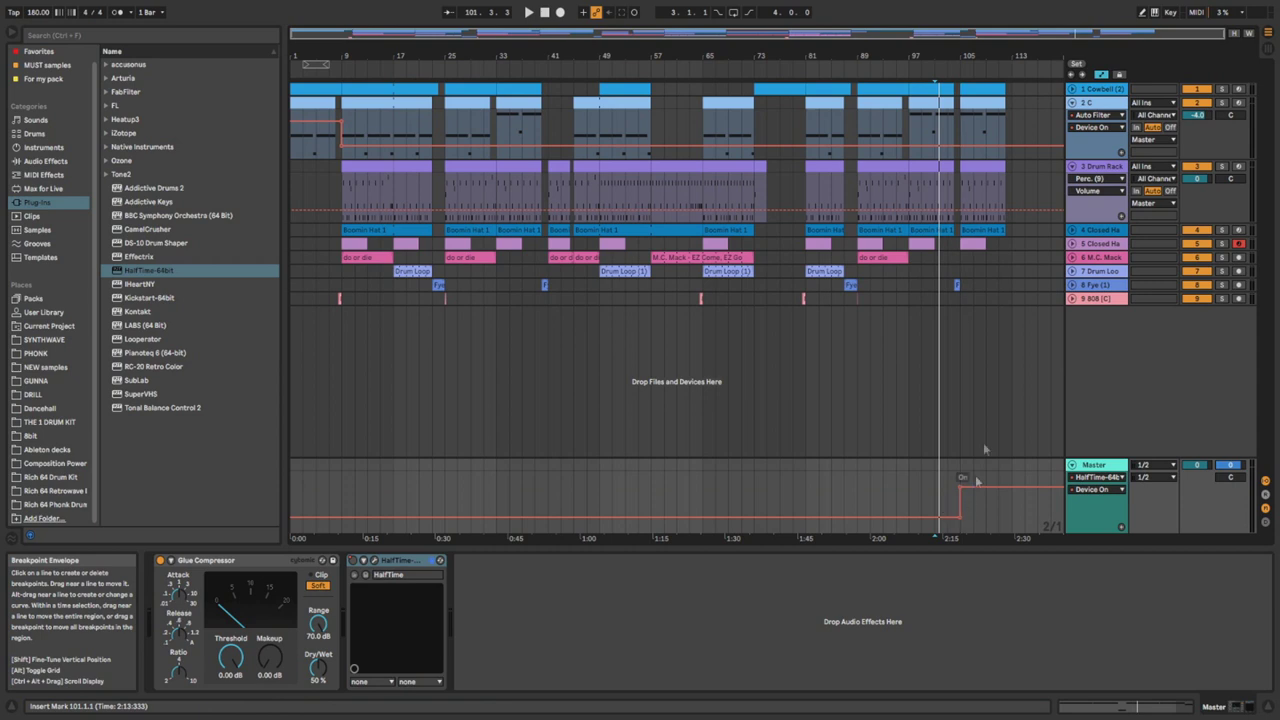
{"action": "left_click", "coordinate": [969, 346]}
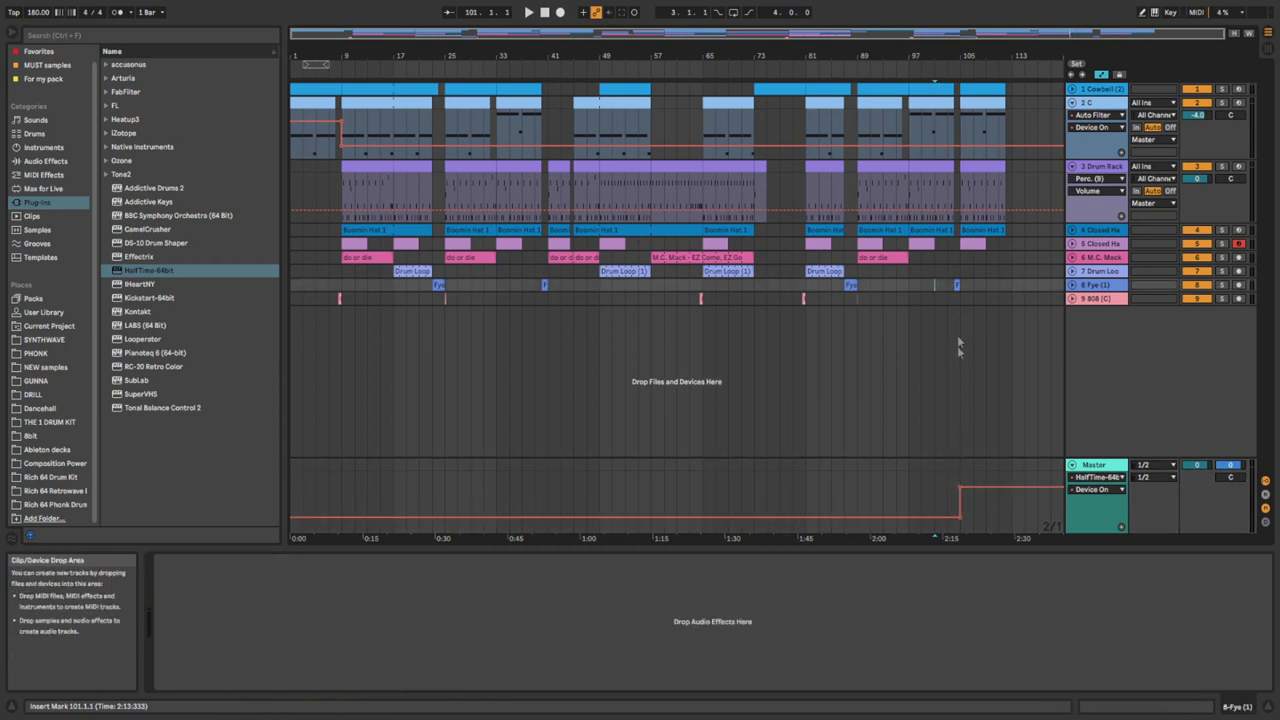
Play the outro through its end and add a locator named "end" just past the last clips.
{"action": "key", "text": "space"}
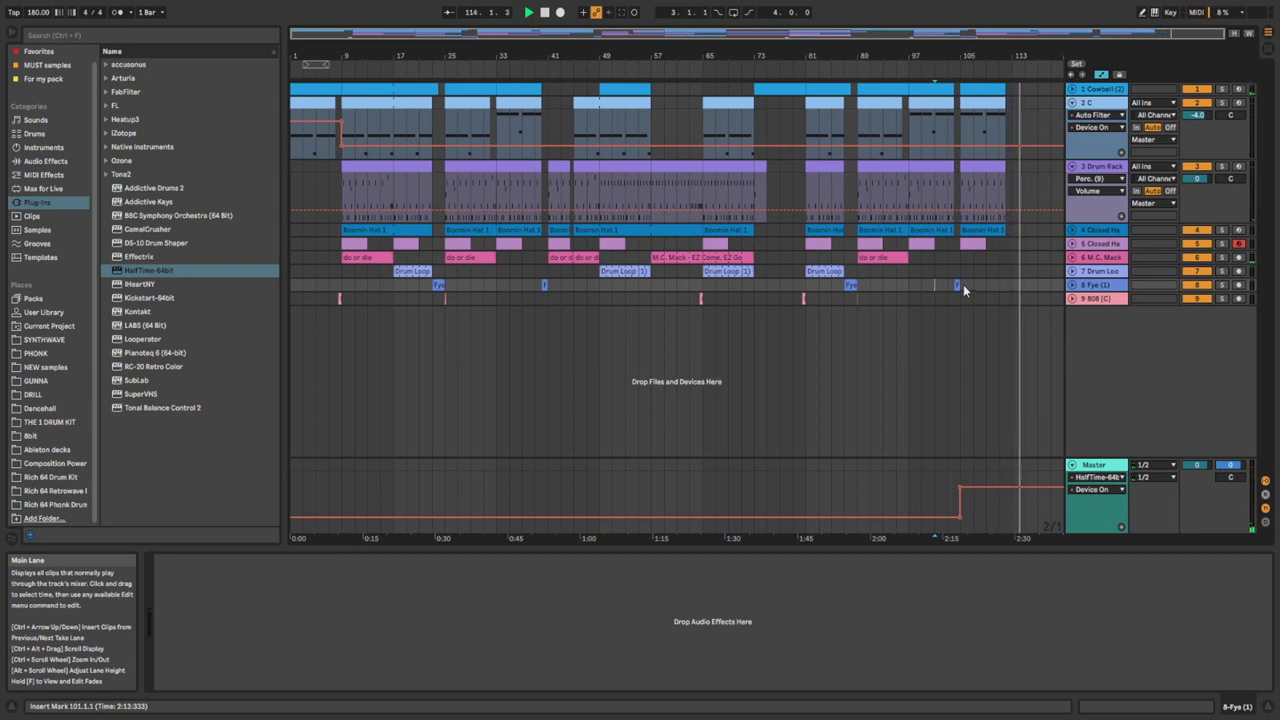
{"action": "right_click", "coordinate": [1027, 73]}
{"action": "left_click", "coordinate": [1045, 110]}
{"action": "type", "text": "end"}
{"action": "key", "text": "Return"}
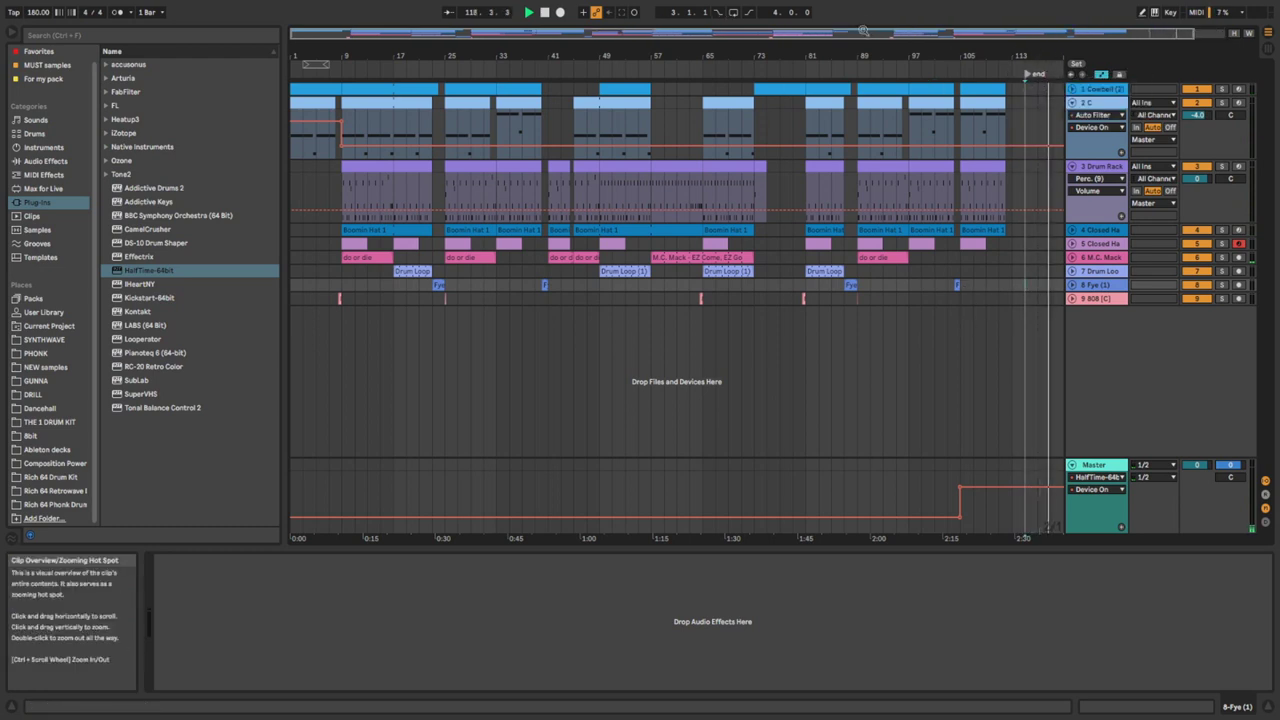
{"action": "left_click_drag", "start_coordinate": [864, 31], "coordinate": [884, 29]}
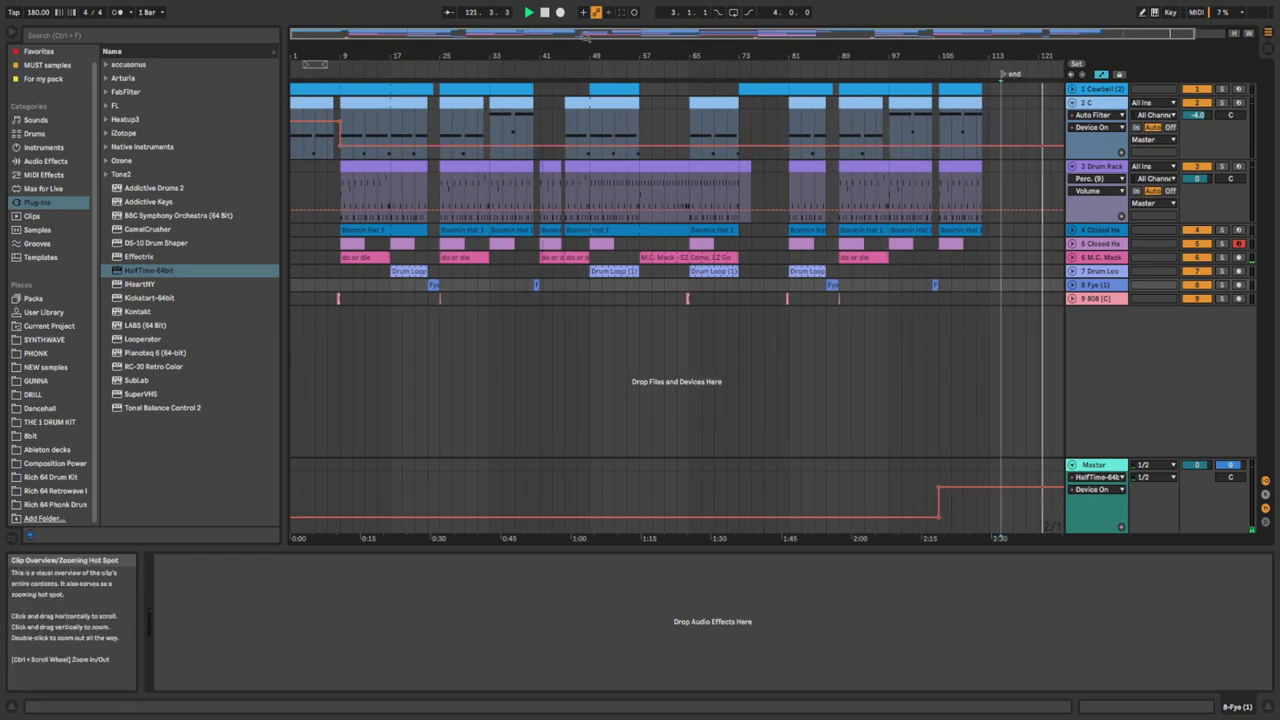
{"action": "left_click_drag", "start_coordinate": [586, 36], "coordinate": [588, 33]}
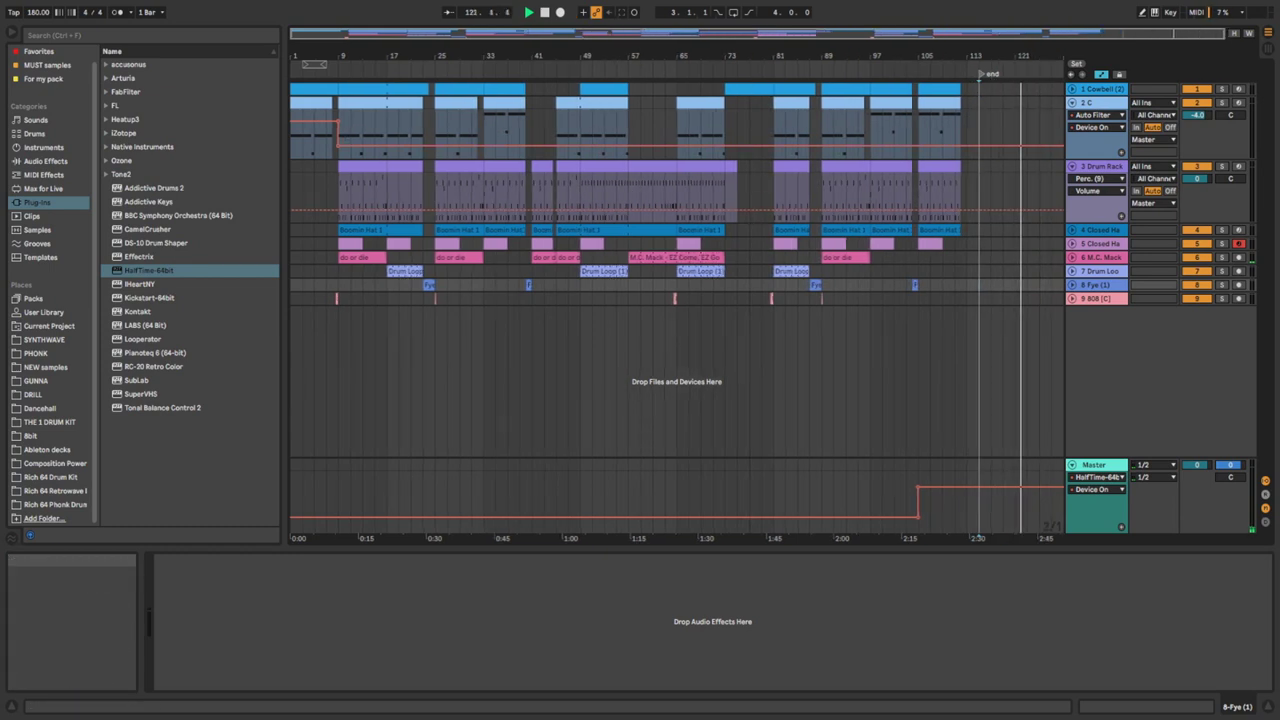
Add a Saturator before HalfTime on the Master track, turn its Soft Clip on, and switch the Glue Compressor off.
{"action": "left_click", "coordinate": [1096, 482]}
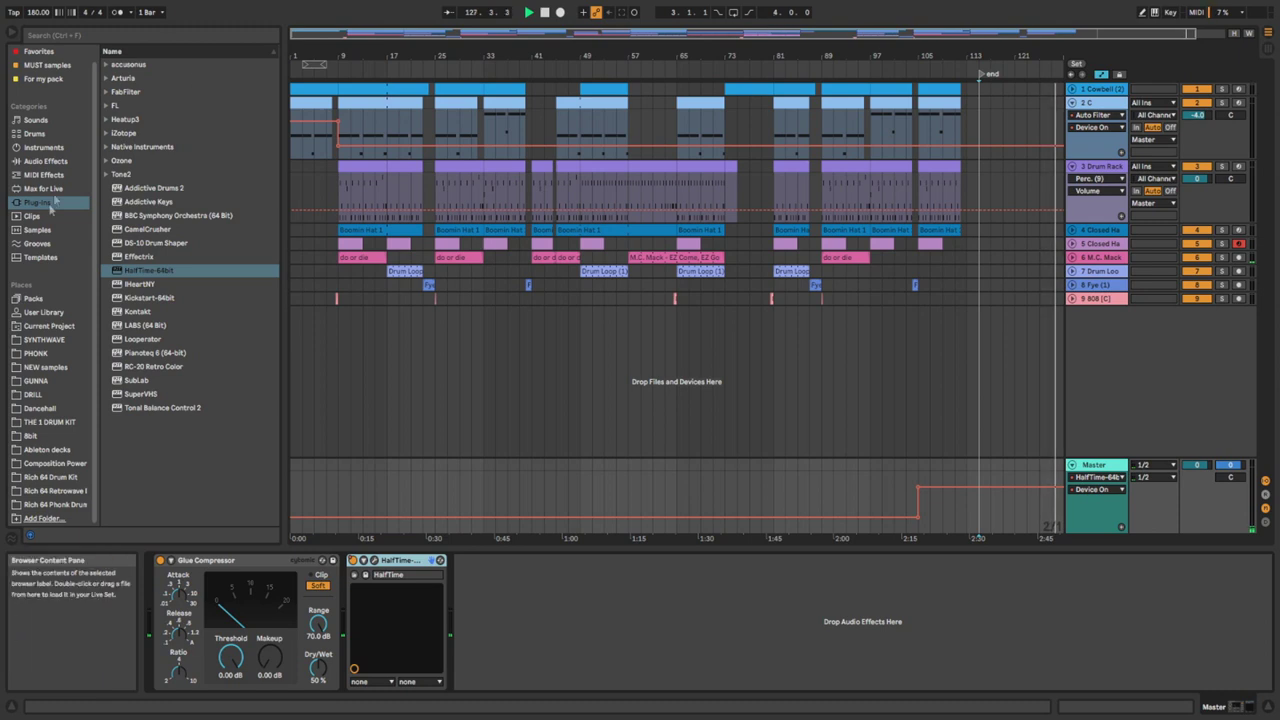
{"action": "left_click", "coordinate": [44, 161]}
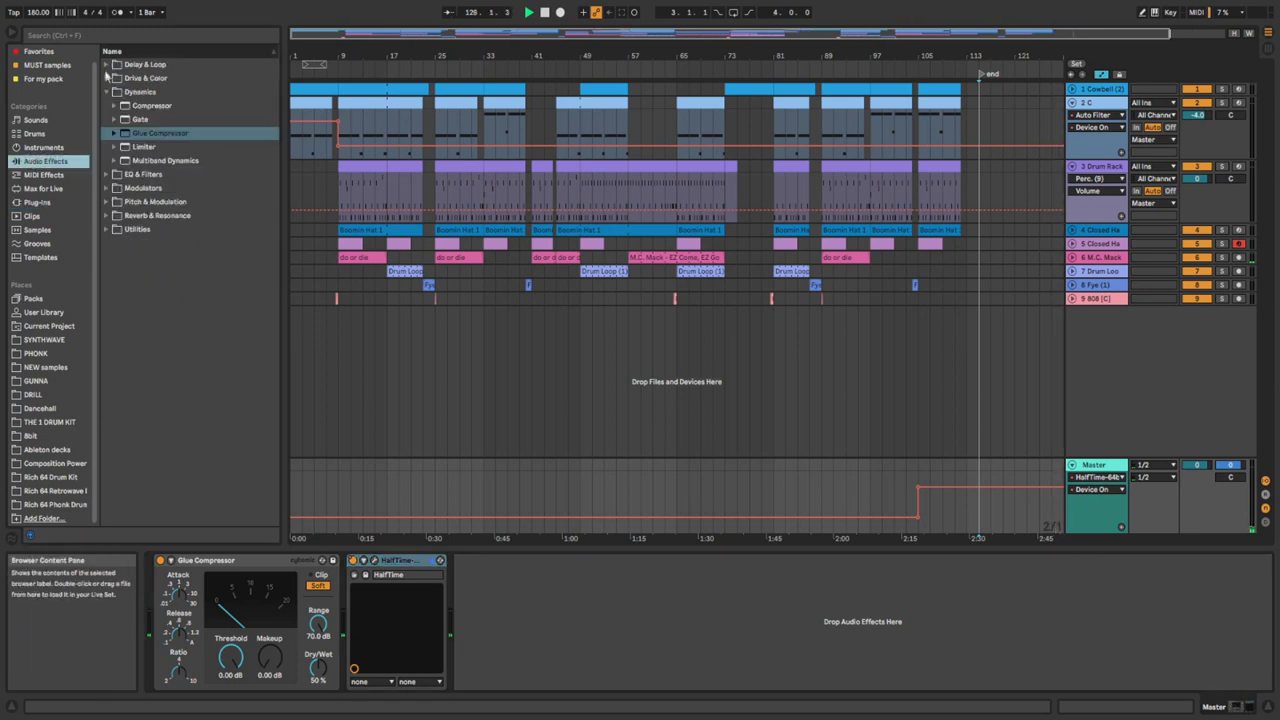
{"action": "left_click", "coordinate": [107, 78]}
{"action": "double_click", "coordinate": [140, 203]}
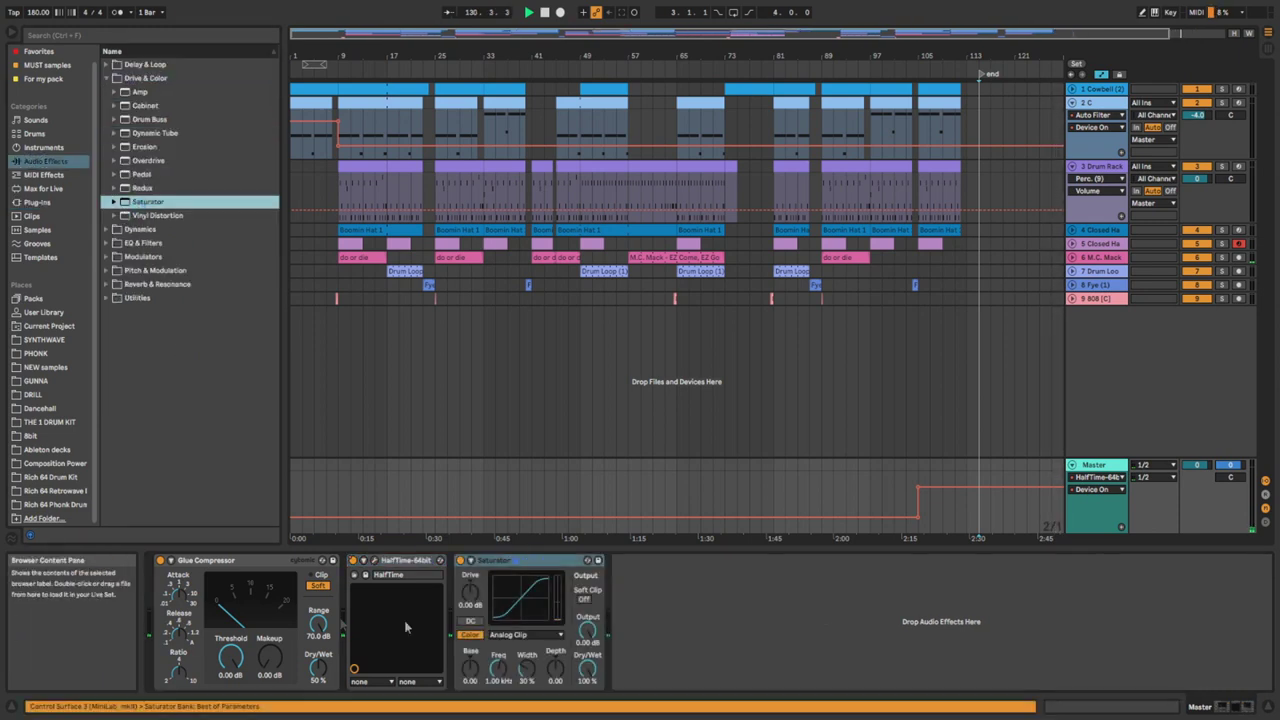
{"action": "left_click_drag", "start_coordinate": [492, 560], "coordinate": [352, 562]}
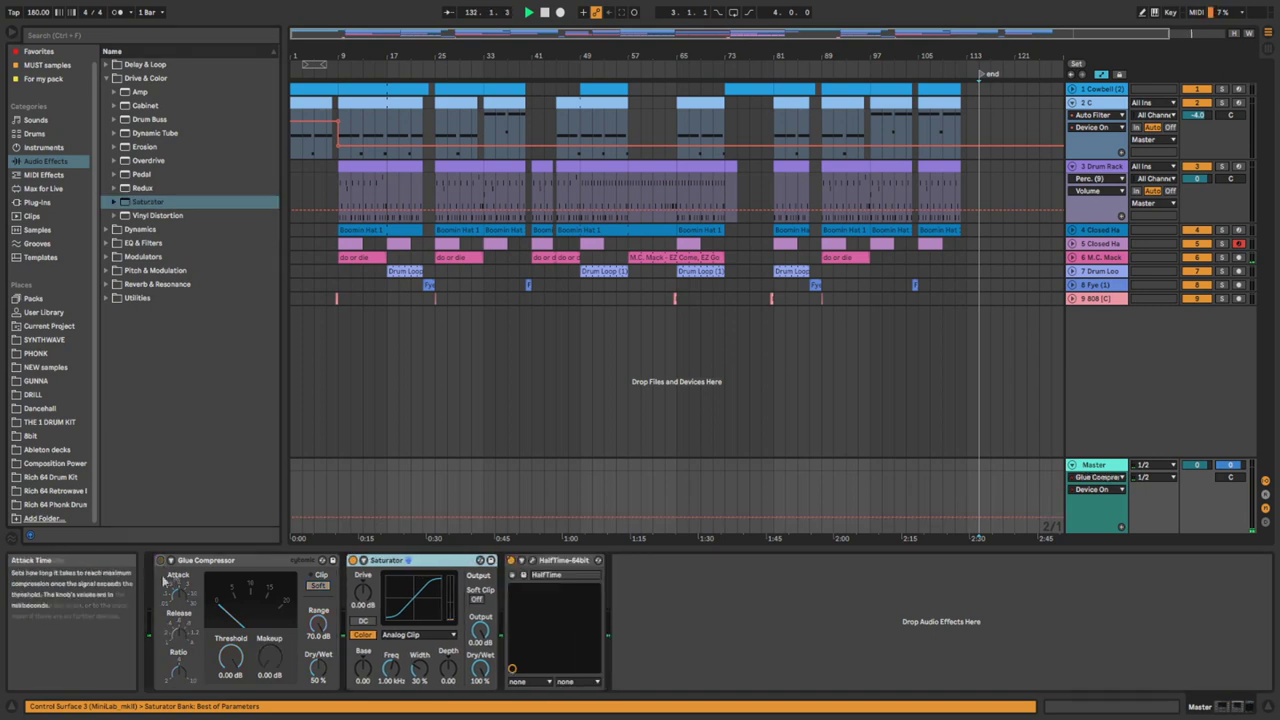
{"action": "left_click", "coordinate": [480, 597]}
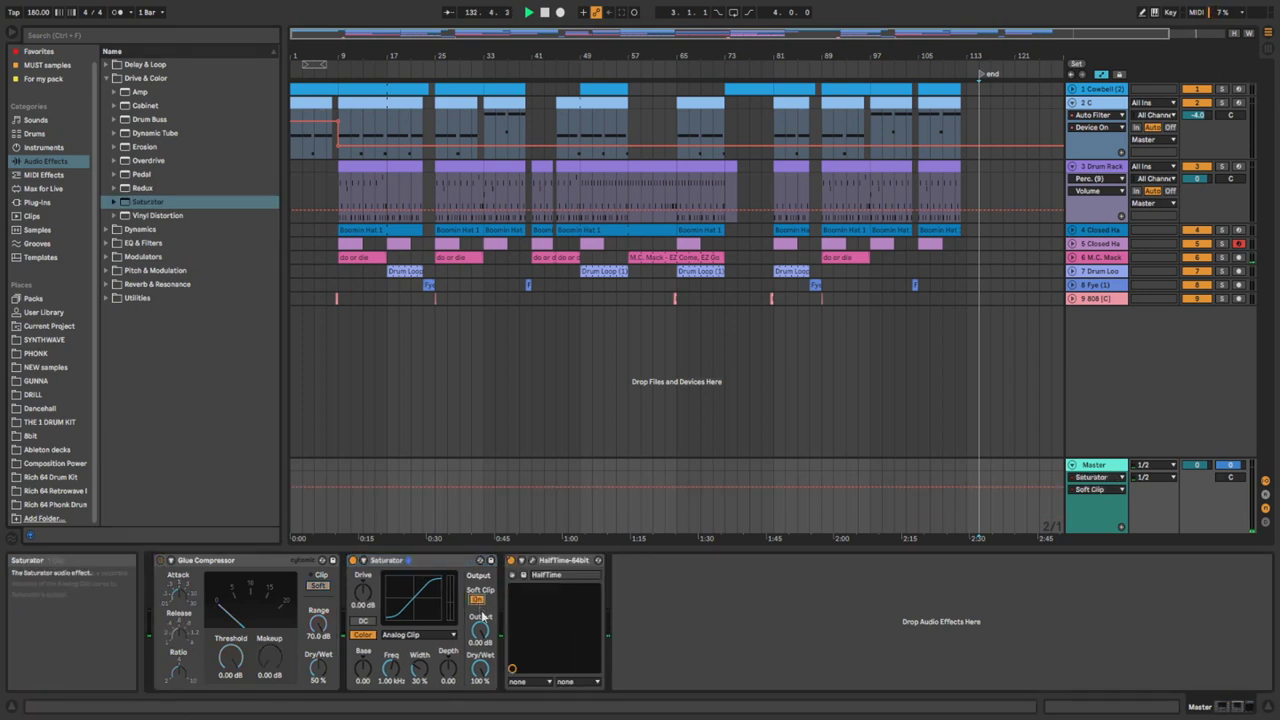
Play the beat from bar 9 and check the Master and track levels in Session View.
{"action": "left_click", "coordinate": [338, 116]}
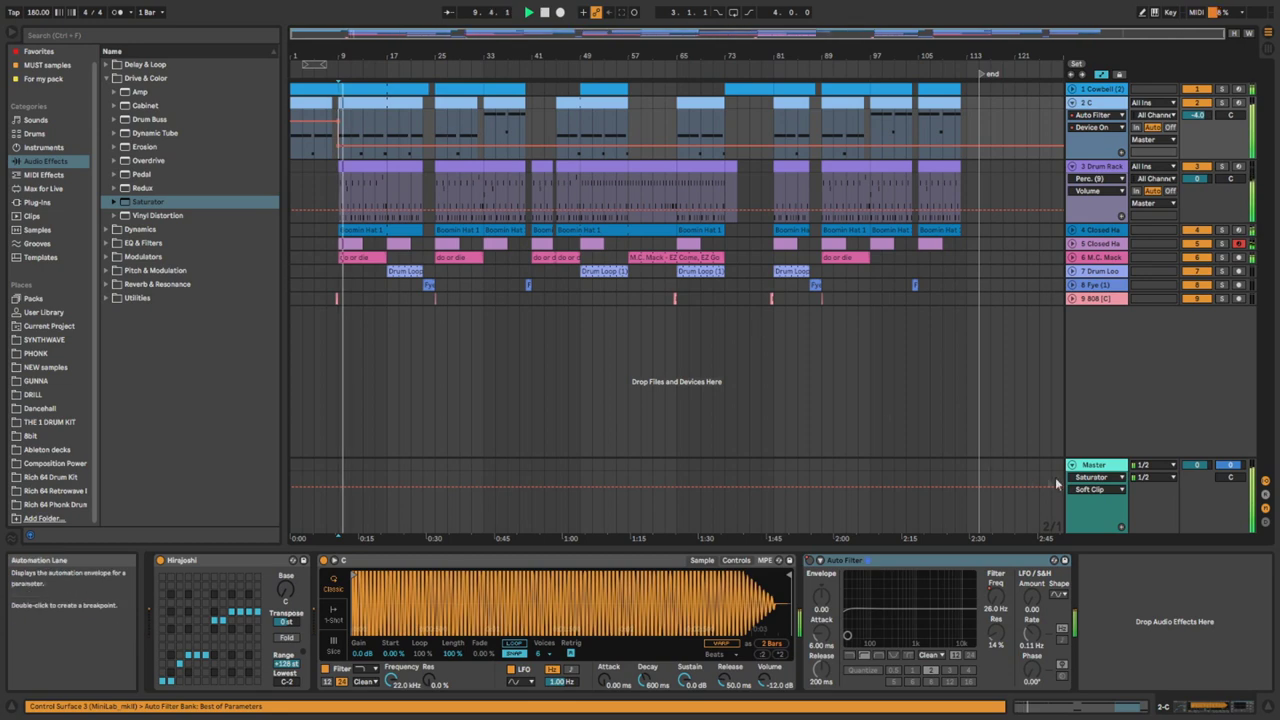
{"action": "left_click", "coordinate": [1098, 467]}
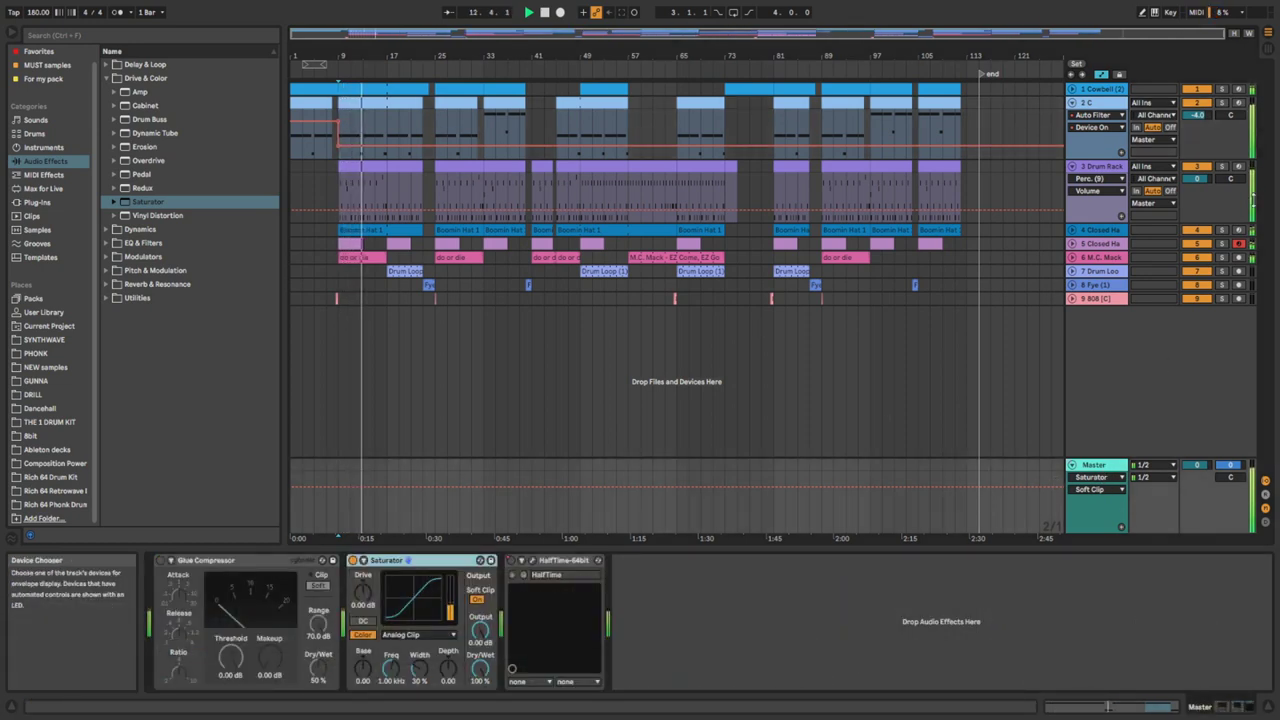
{"action": "key", "text": "Tab"}
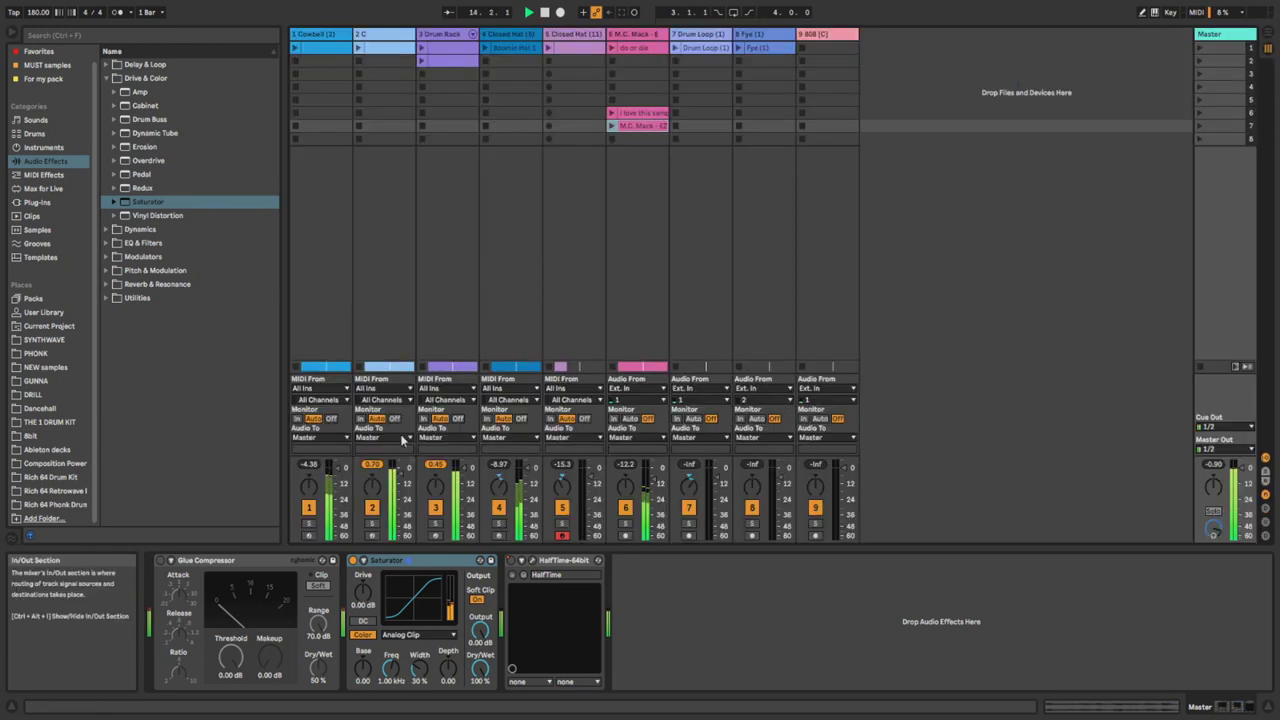
{"action": "key", "text": "space"}
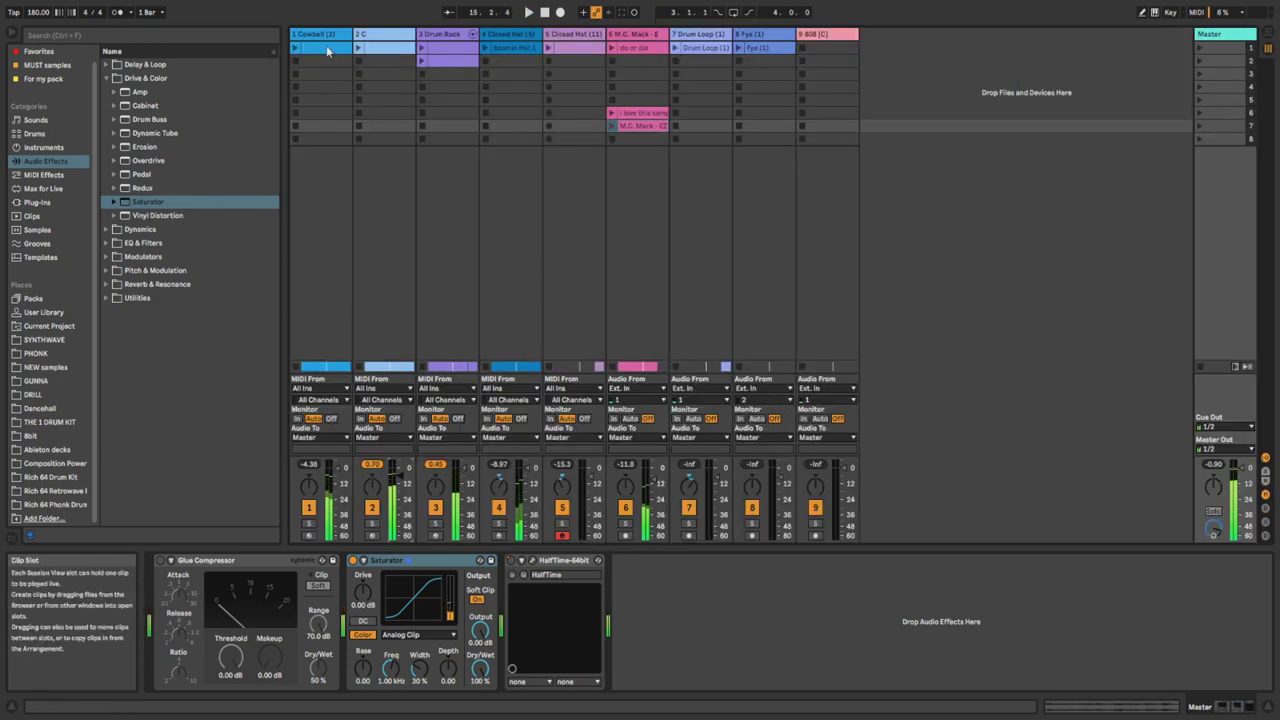
Add an EQ Eight after RC-20 Retro Color on the Cowbell track.
{"action": "left_click", "coordinate": [326, 36]}
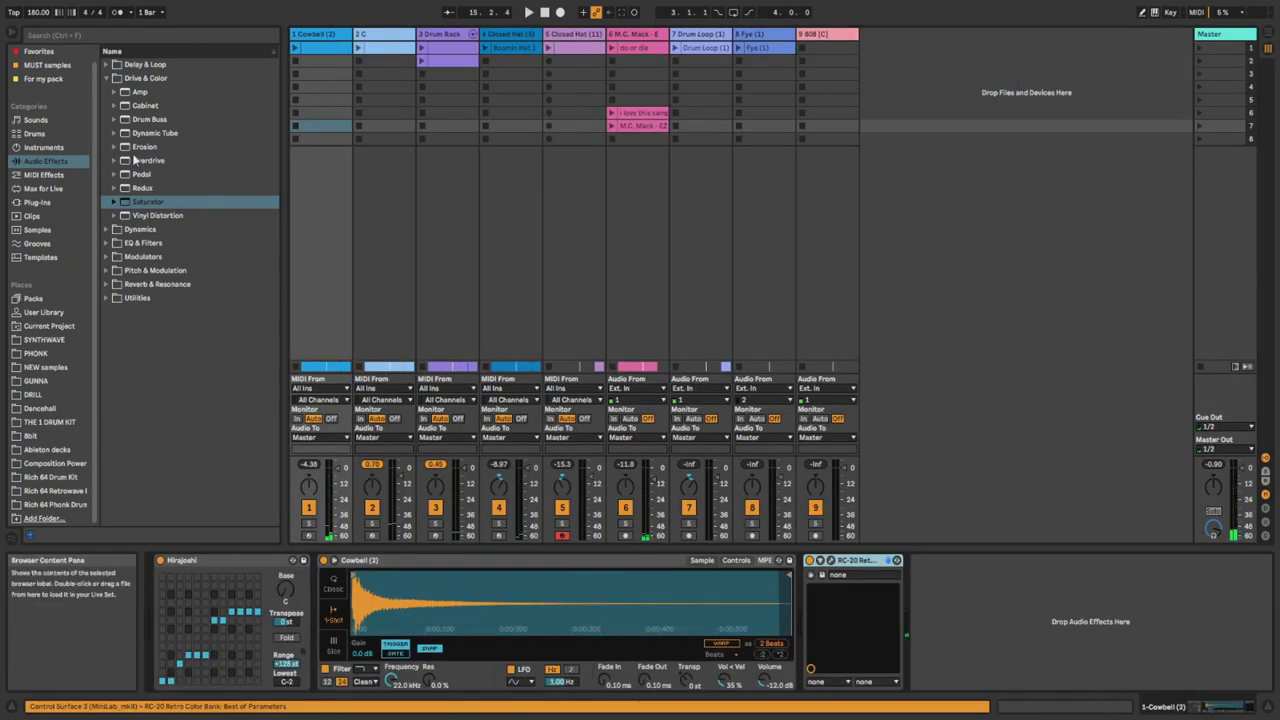
{"action": "left_click", "coordinate": [106, 78]}
{"action": "left_click", "coordinate": [107, 107]}
{"action": "double_click", "coordinate": [146, 146]}
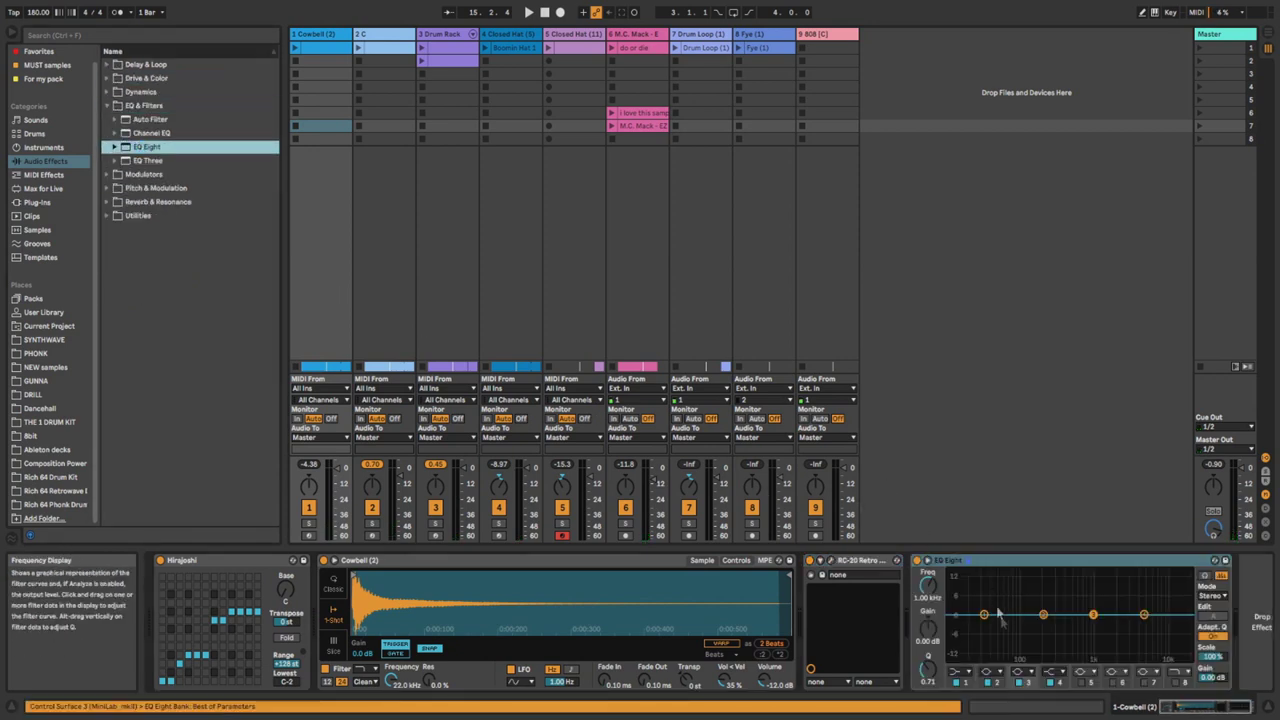
Play the soloed Cowbell track and make EQ Eight's band 1 a low cut at 138 Hz.
{"action": "key", "text": "space"}
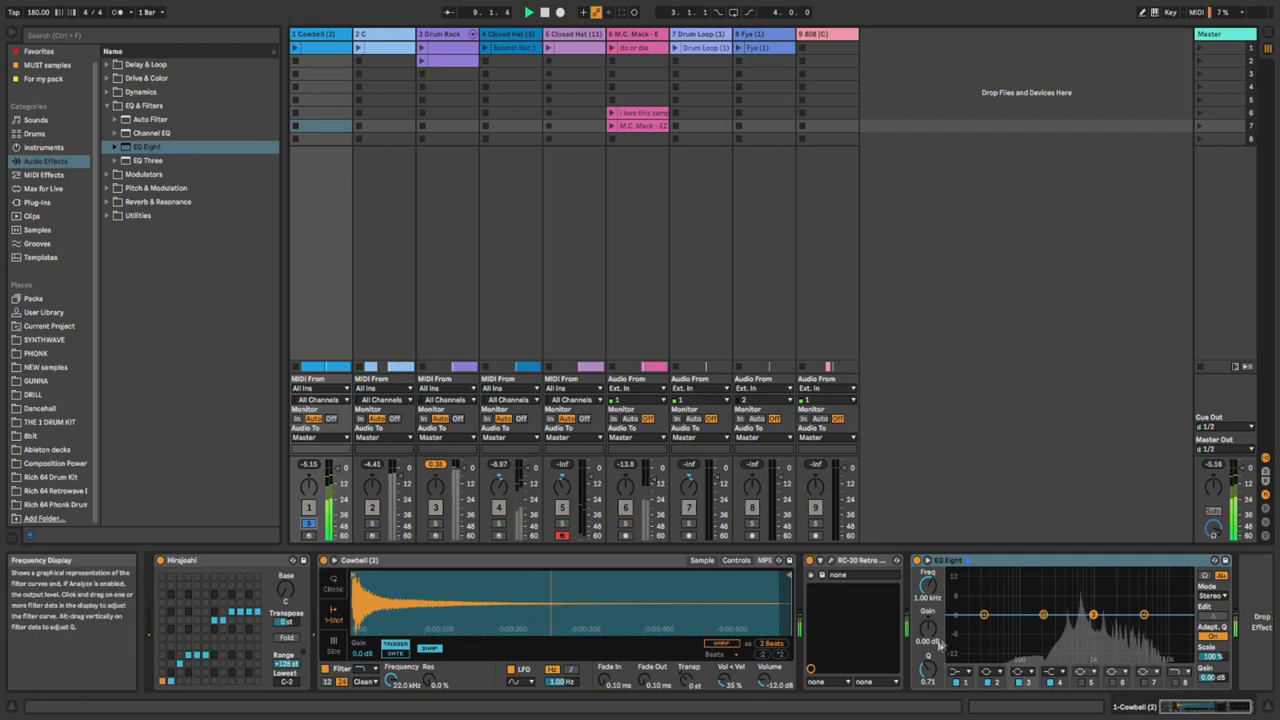
{"action": "left_click", "coordinate": [973, 672]}
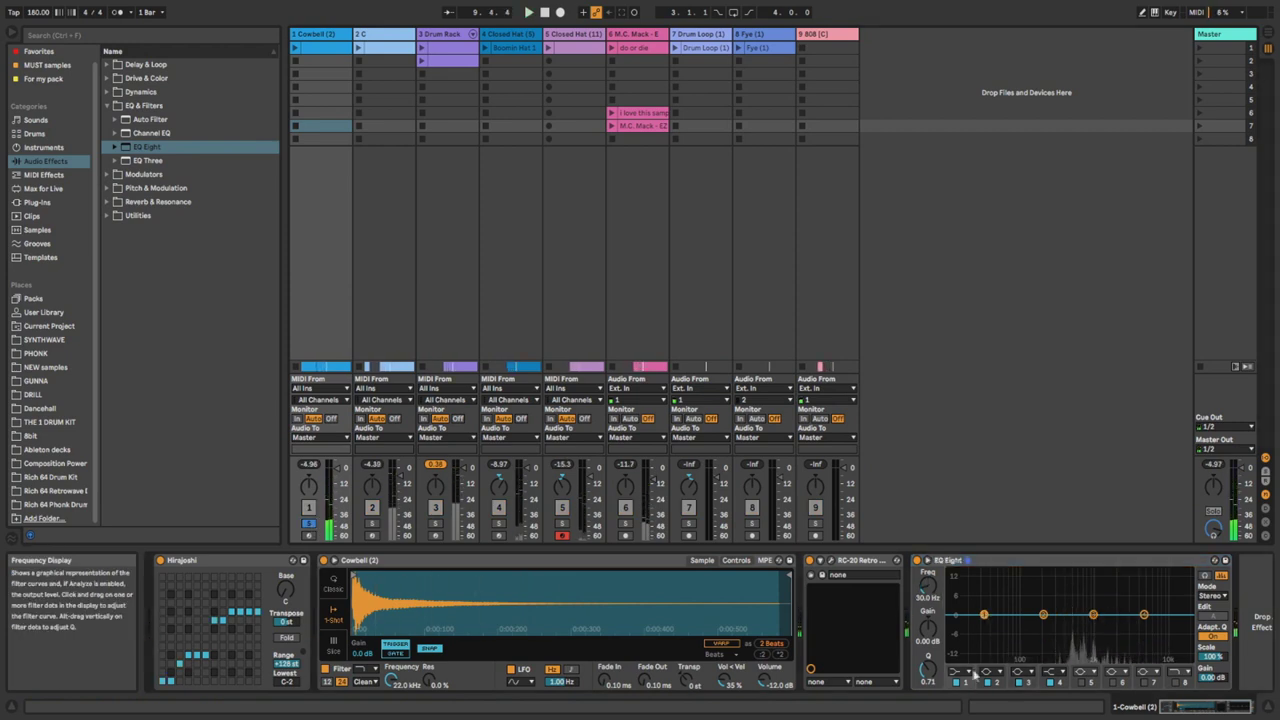
{"action": "left_click", "coordinate": [966, 672]}
{"action": "left_click", "coordinate": [963, 585]}
{"action": "left_click_drag", "start_coordinate": [1014, 625], "coordinate": [1031, 626]}
{"action": "key", "text": "space"}
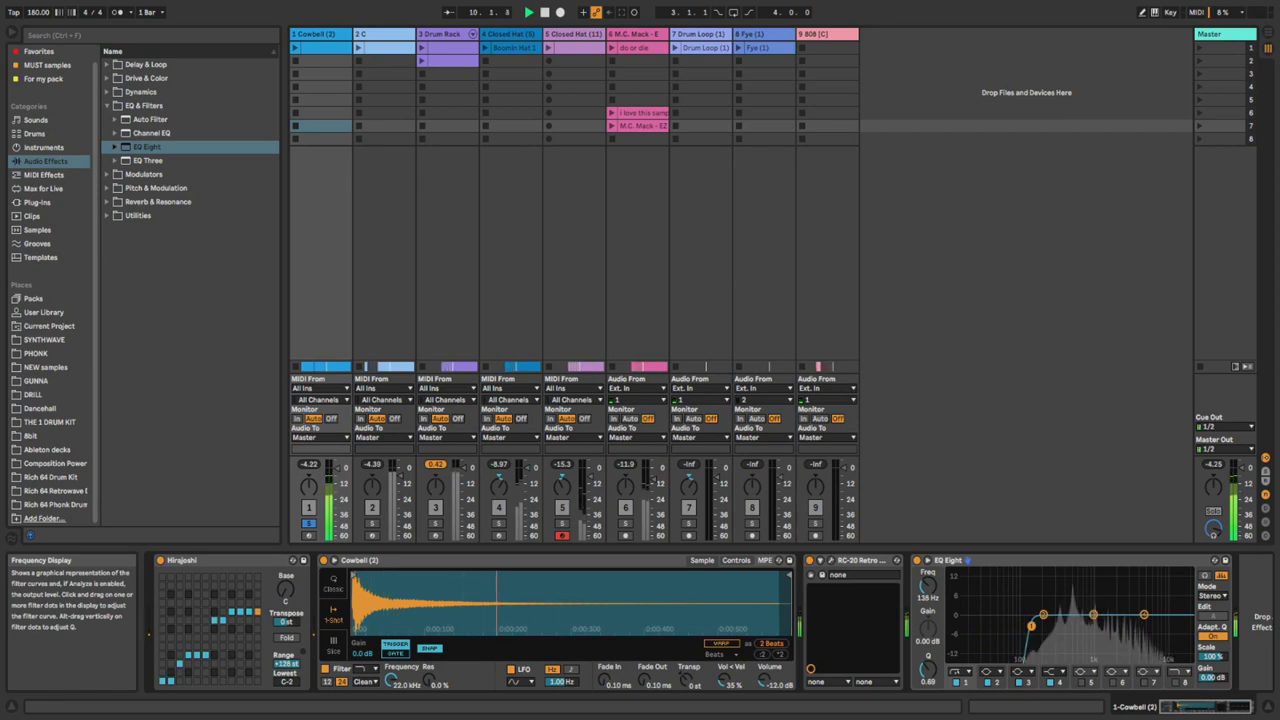
Copy the Cowbell track's EQ Eight to the Phonk Snare pad of the Drum Rack, and solo the Drum Rack track.
{"action": "left_click", "coordinate": [448, 34]}
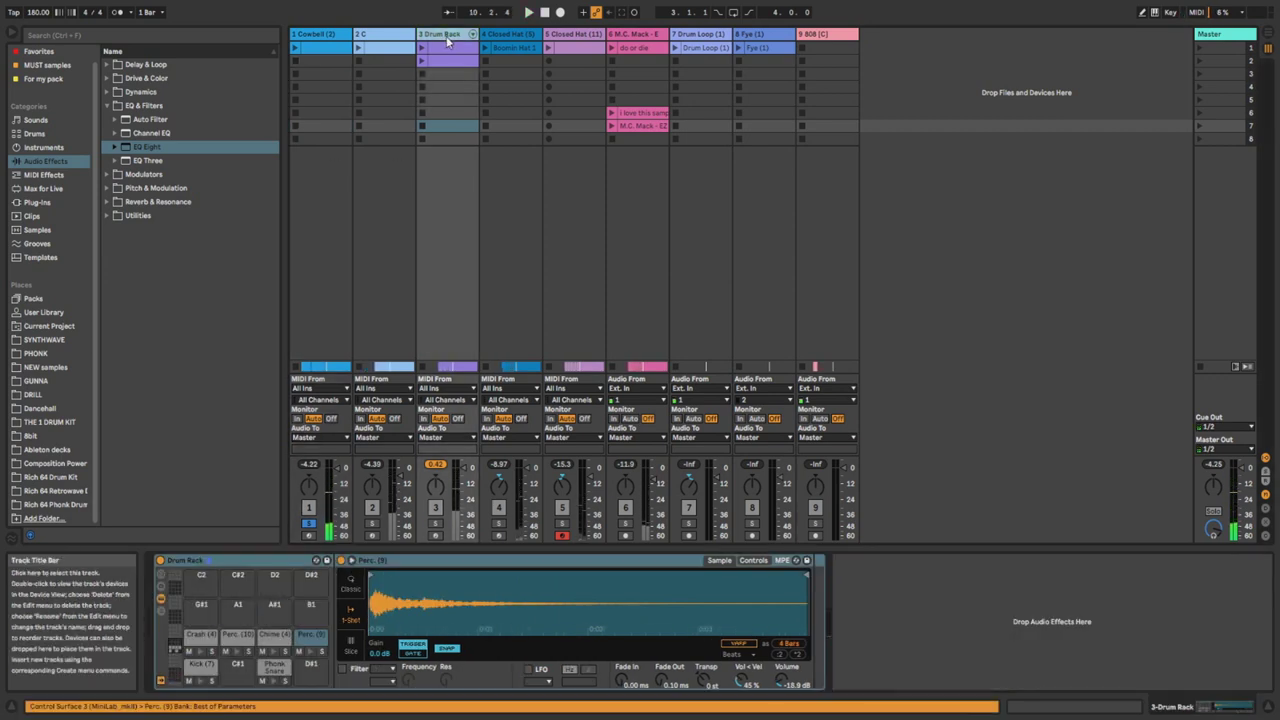
{"action": "left_click", "coordinate": [395, 47]}
{"action": "left_click", "coordinate": [446, 50]}
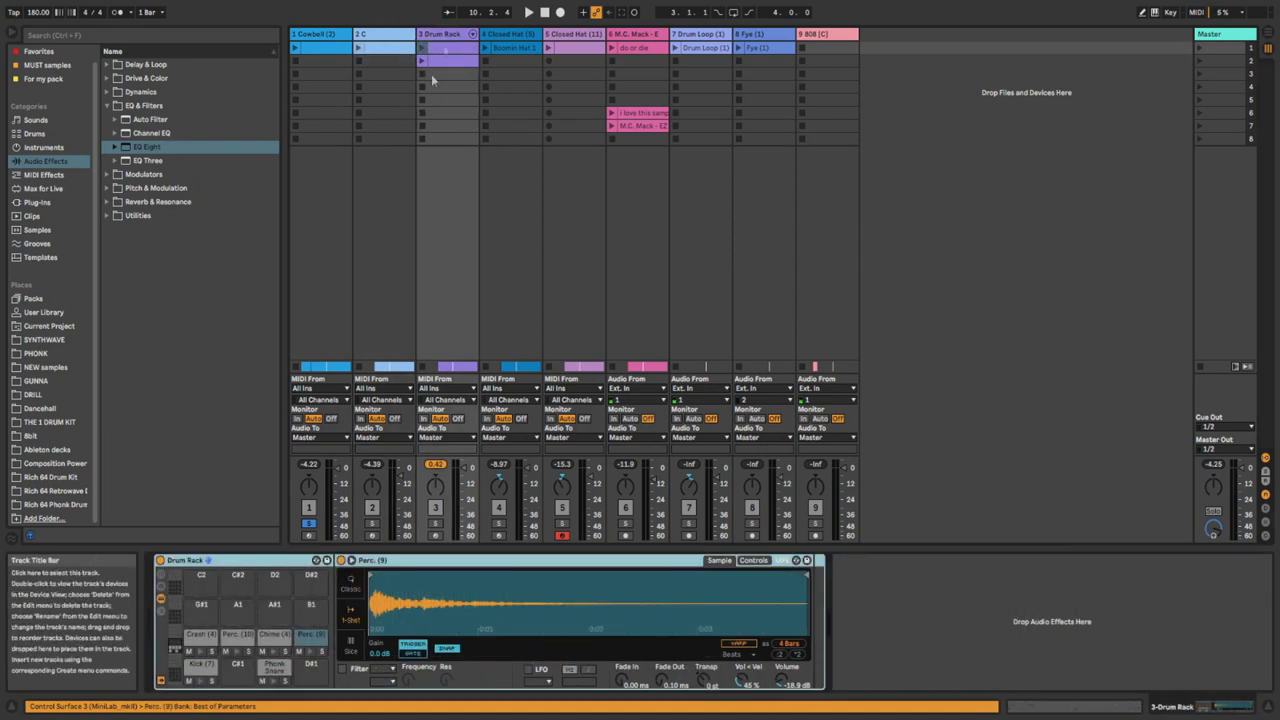
{"action": "left_click", "coordinate": [320, 36]}
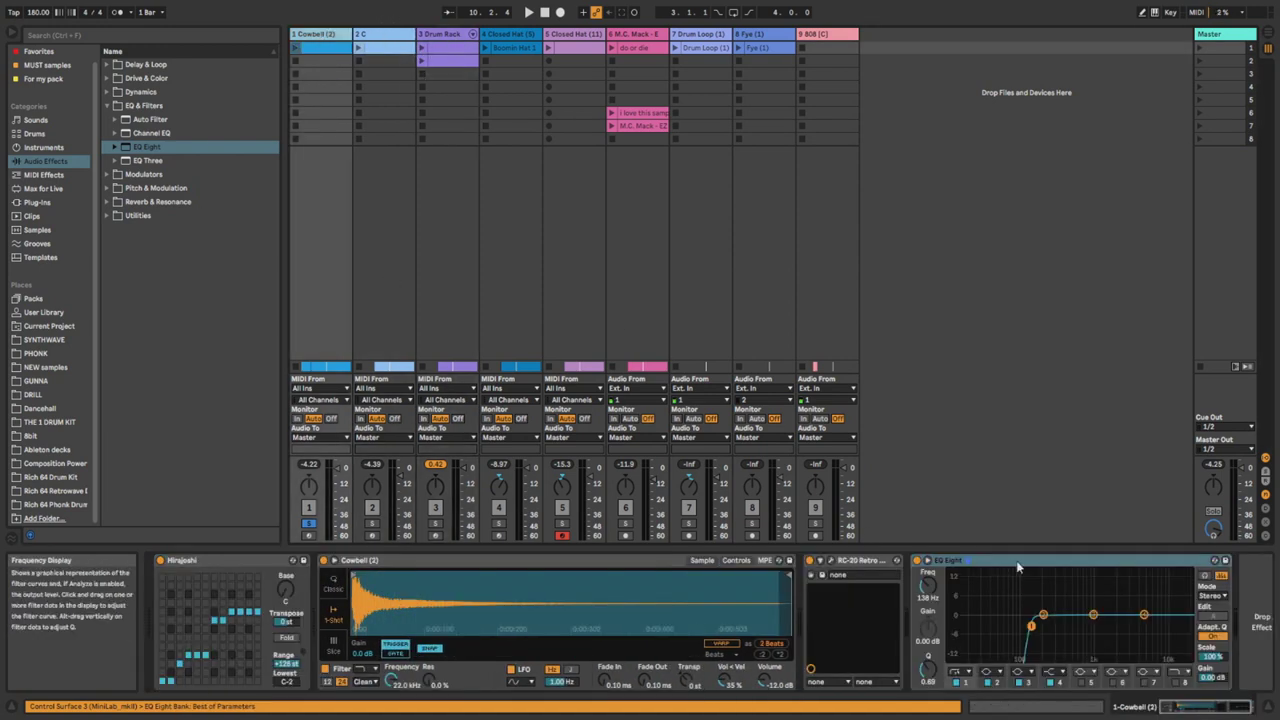
{"action": "left_click", "coordinate": [449, 49]}
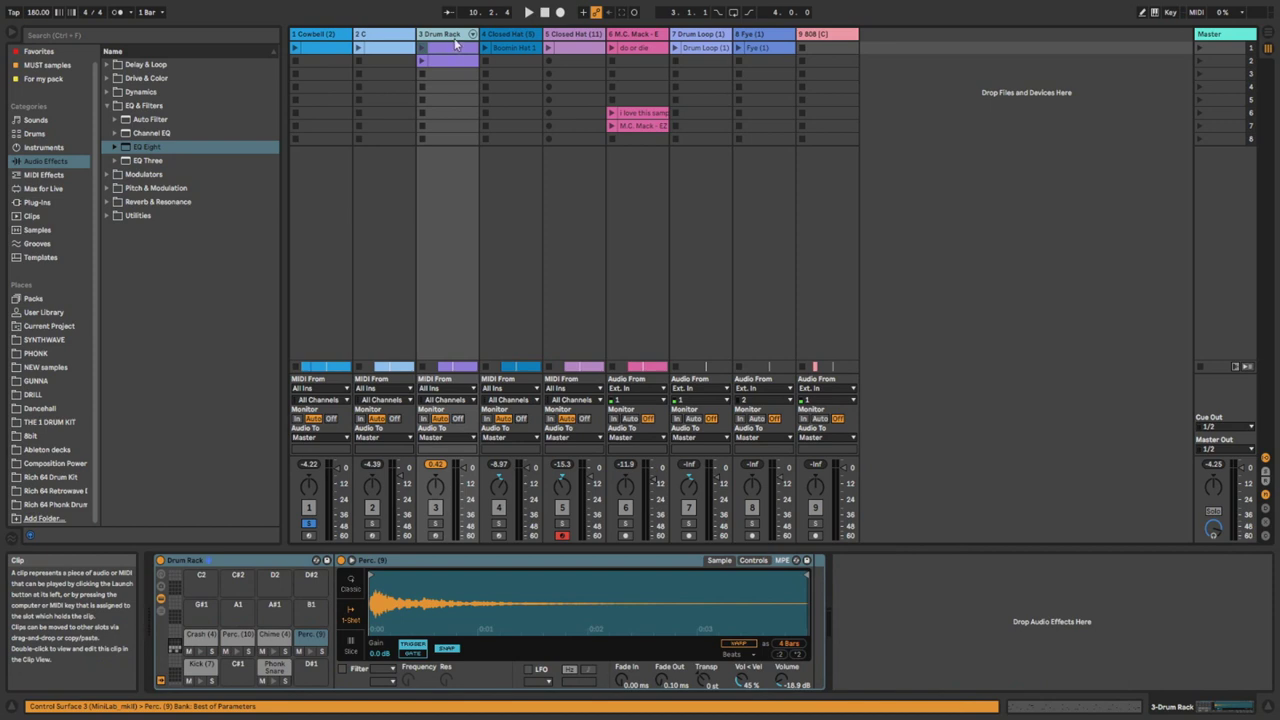
{"action": "left_click", "coordinate": [209, 679]}
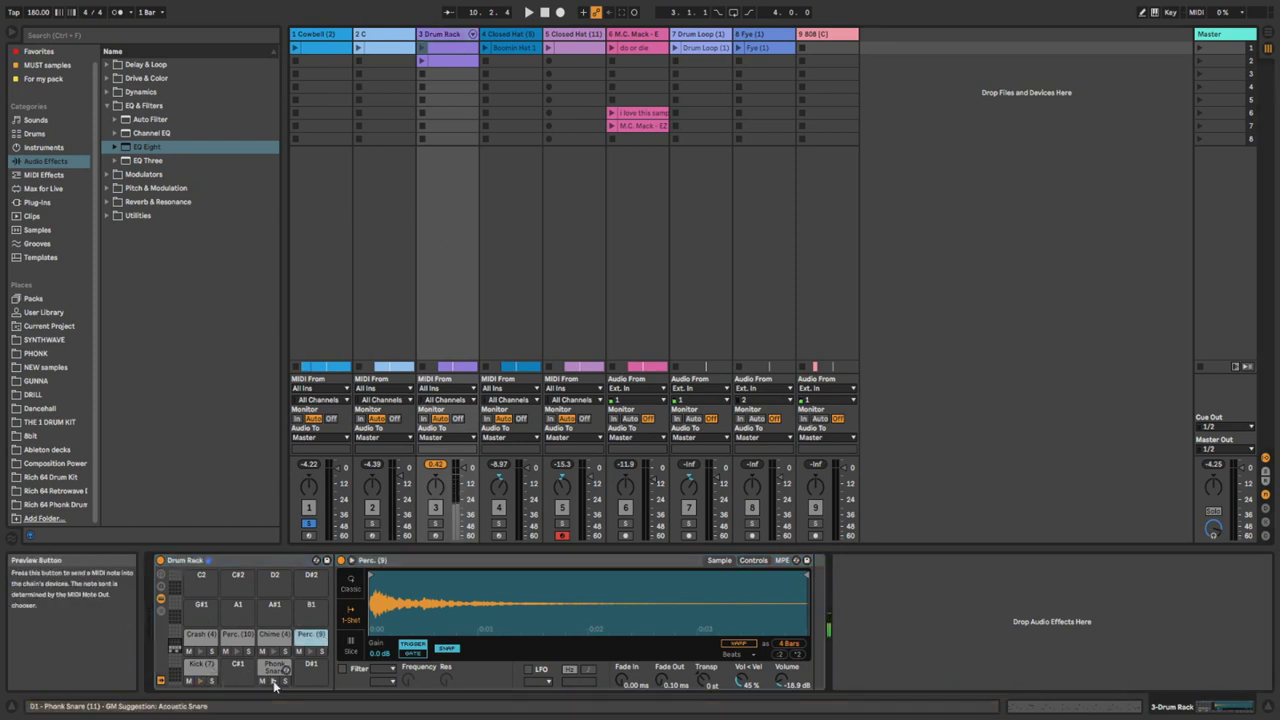
{"action": "left_click", "coordinate": [263, 669]}
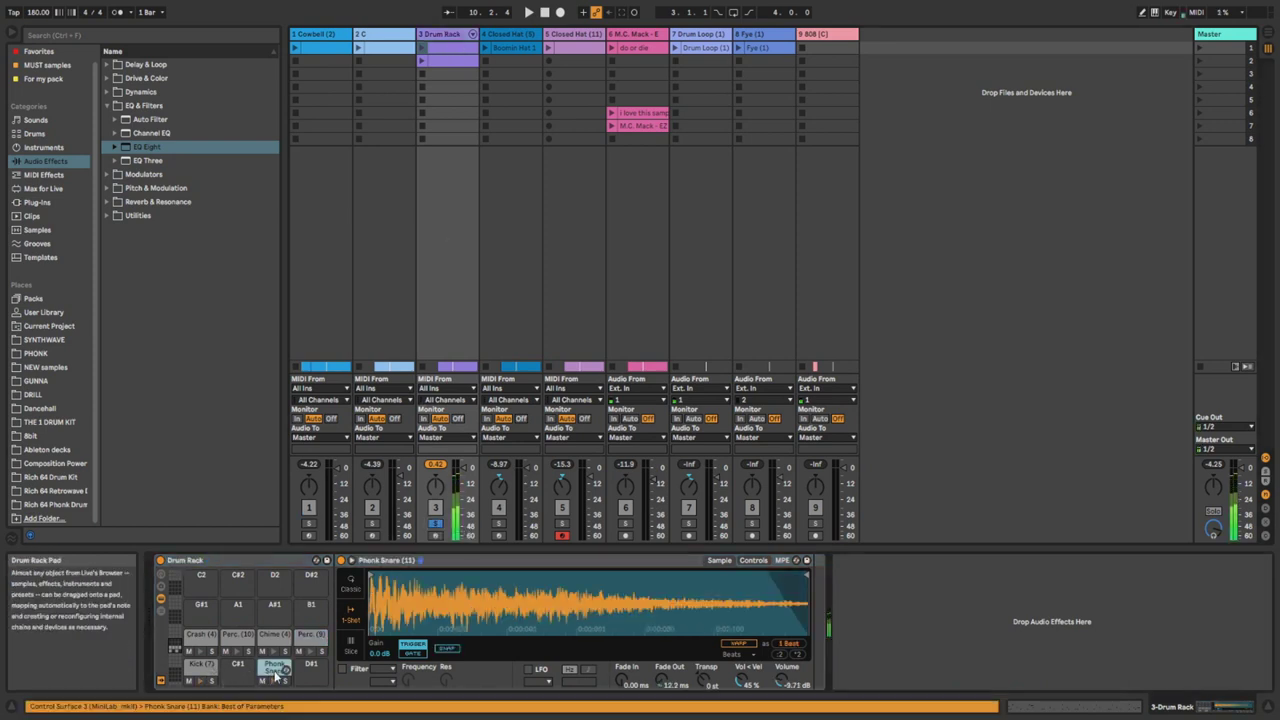
{"action": "double_click", "coordinate": [818, 608]}
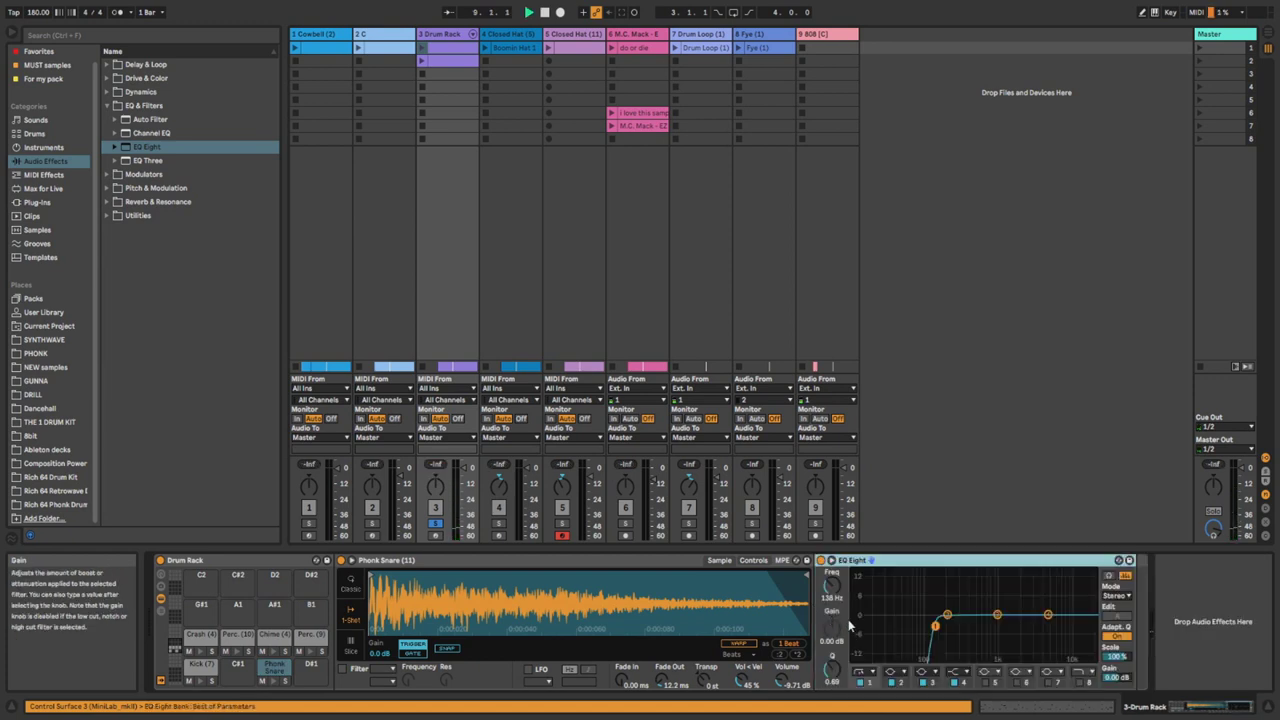
Play the drums and set the Phonk Snare's EQ Eight low cut to 182 Hz.
{"action": "key", "text": "space"}
{"action": "key", "text": "space"}
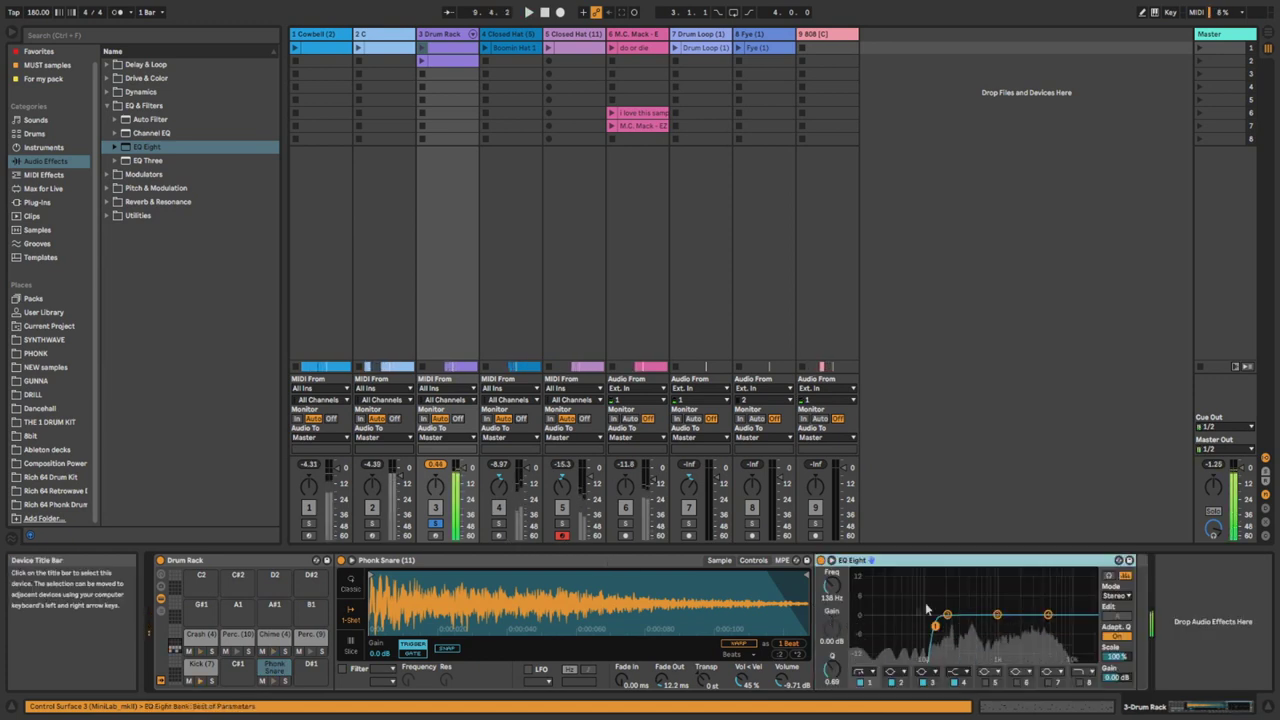
{"action": "left_click_drag", "start_coordinate": [935, 627], "coordinate": [944, 627]}
{"action": "key", "text": "space"}
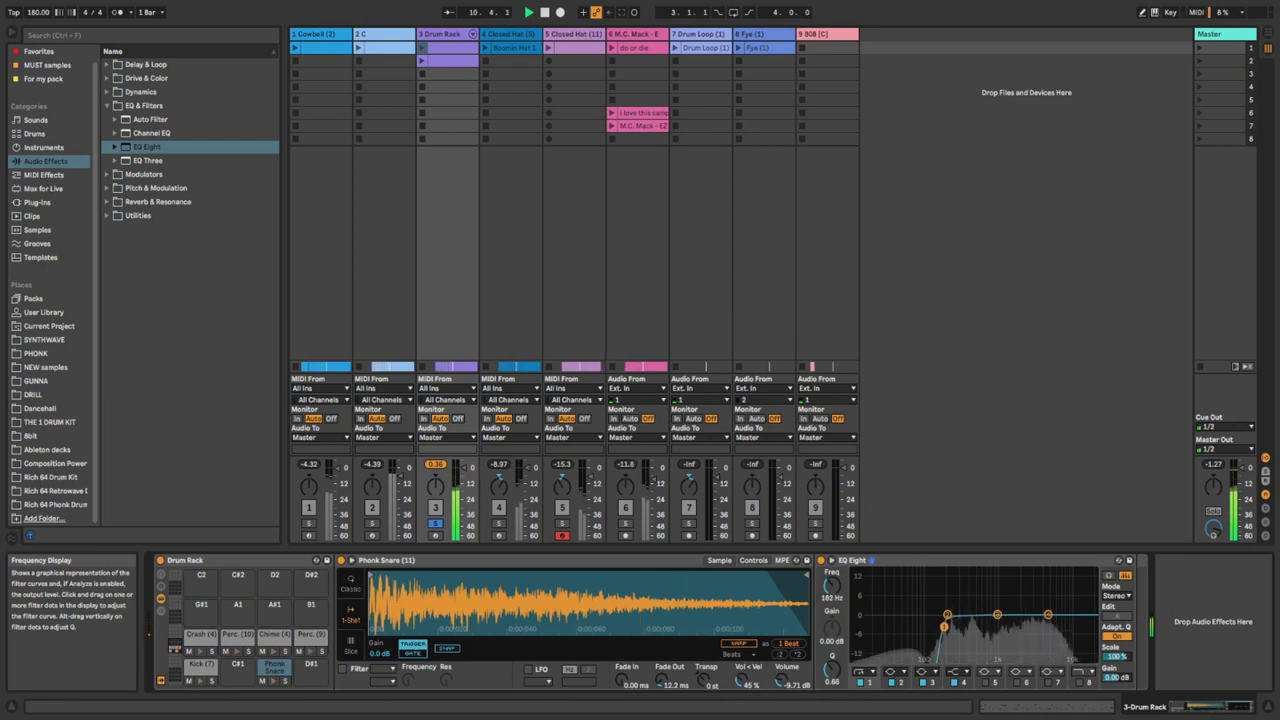
Paste the copied EQ Eight onto the Drum Rack's Perc. (9) and Chime (4) pads, listening to the drums.
{"action": "left_click", "coordinate": [320, 650]}
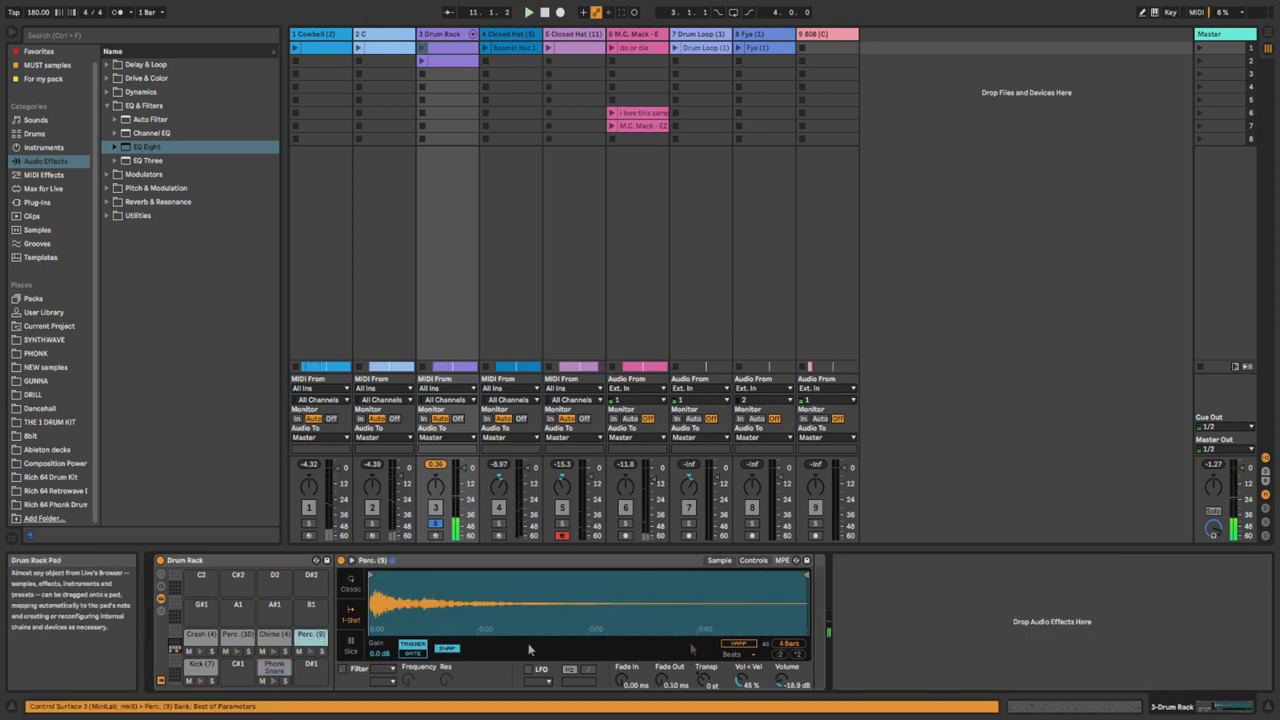
{"action": "key", "text": "ctrl+v"}
{"action": "key", "text": "space"}
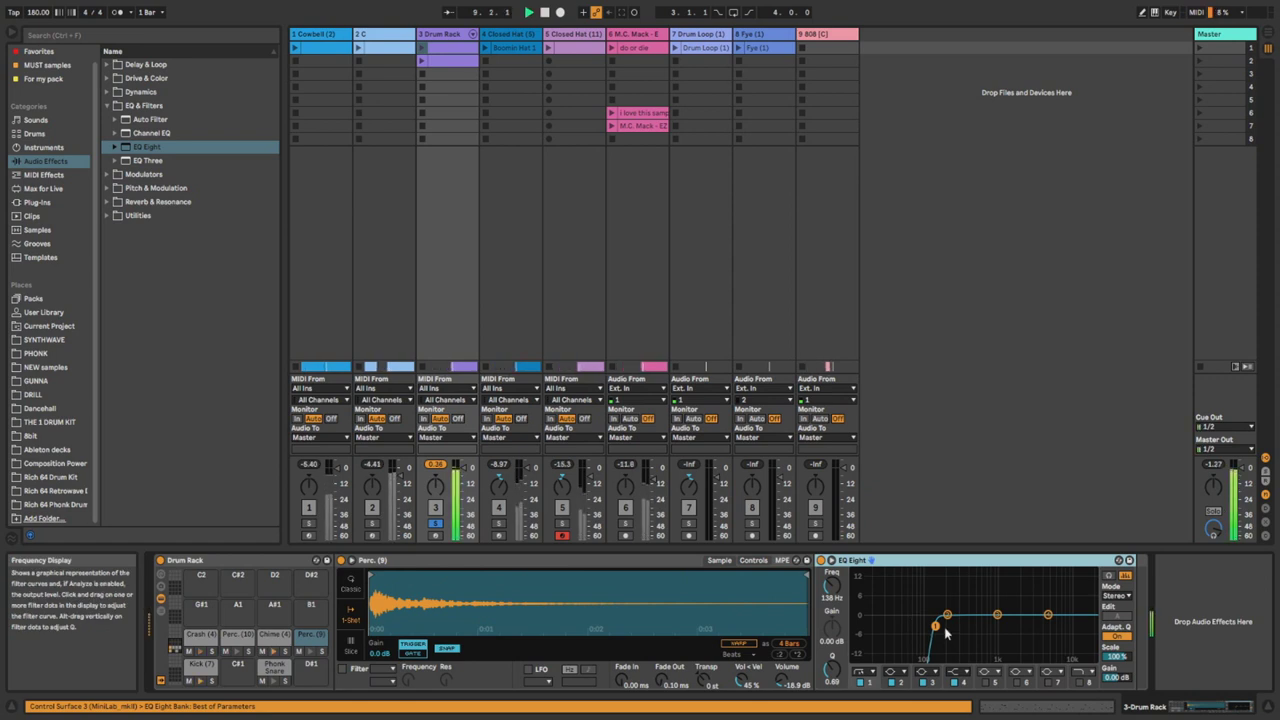
{"action": "left_click", "coordinate": [272, 643]}
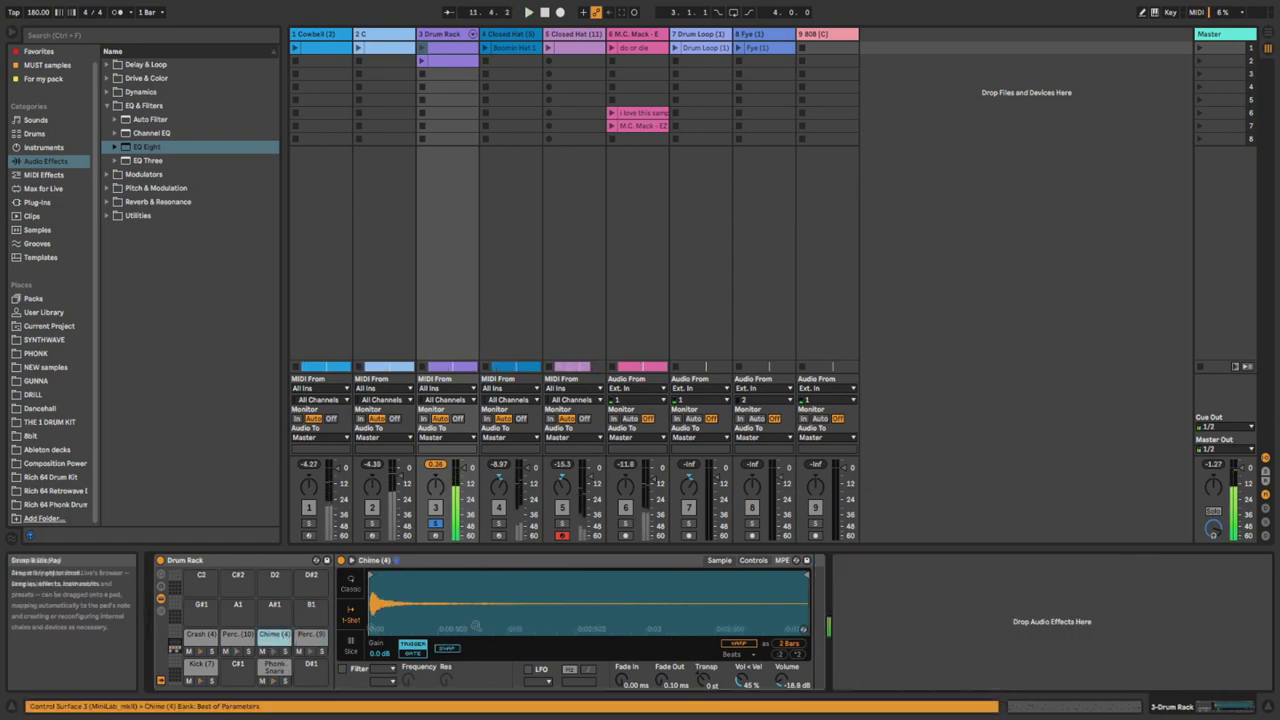
{"action": "left_click", "coordinate": [820, 622]}
{"action": "key", "text": "ctrl+v"}
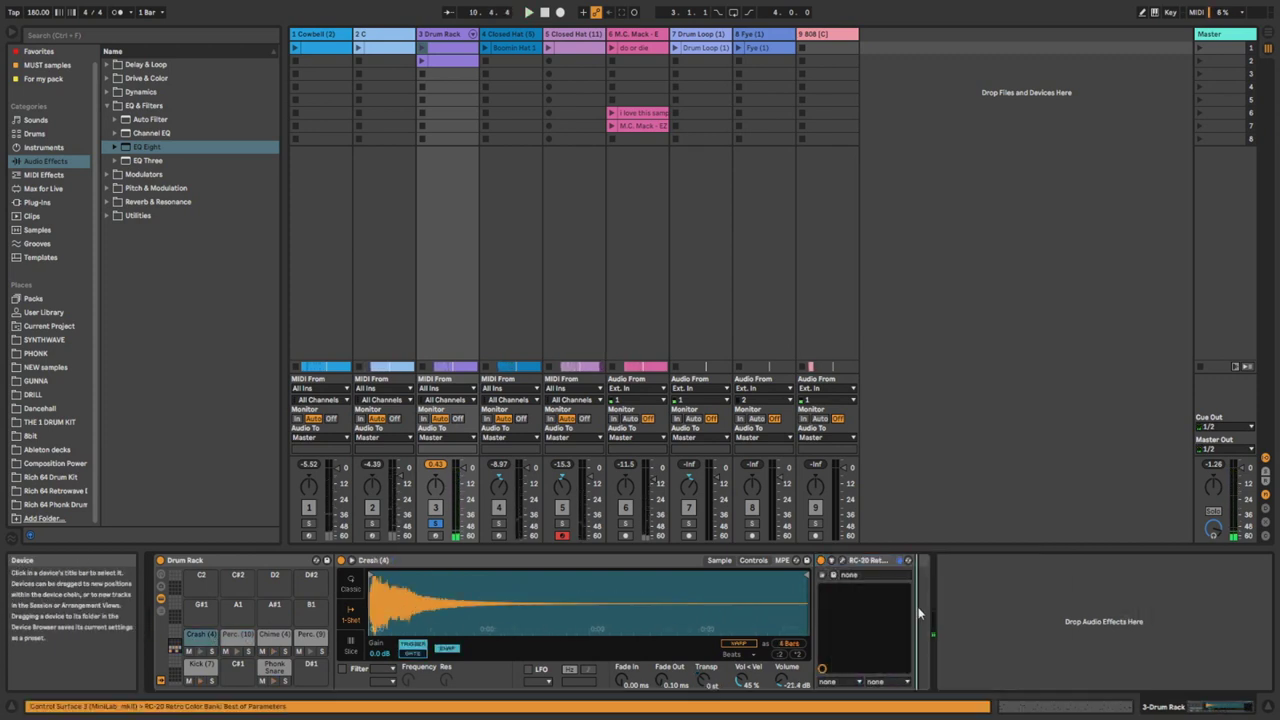
Paste the EQ Eight onto the Crash (4) pad, move it before RC-20, and set its low cut to 400 Hz.
{"action": "key", "text": "ctrl+v"}
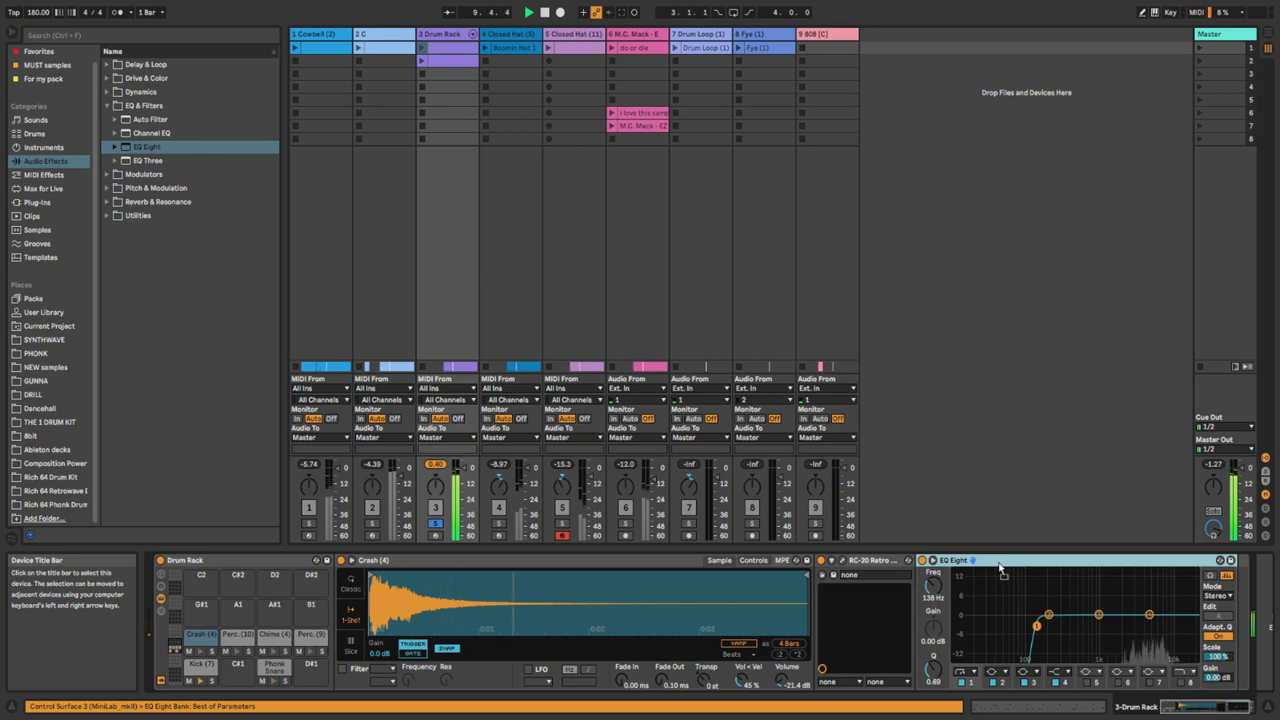
{"action": "left_click_drag", "start_coordinate": [1000, 567], "coordinate": [813, 575]}
{"action": "left_click_drag", "start_coordinate": [935, 626], "coordinate": [969, 630]}
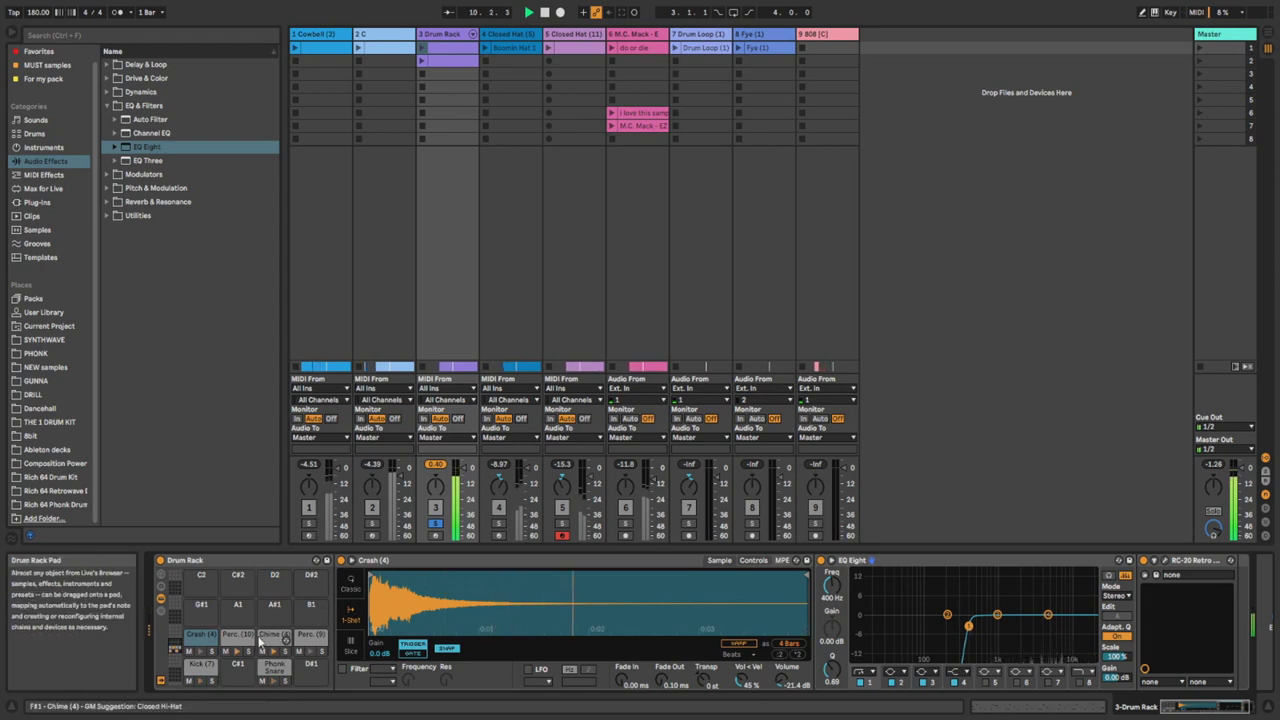
Paste the copied EQ Eight onto the Closed Hat (5) track, solo the track, and set the low cut to 835 Hz.
{"action": "left_click", "coordinate": [508, 34]}
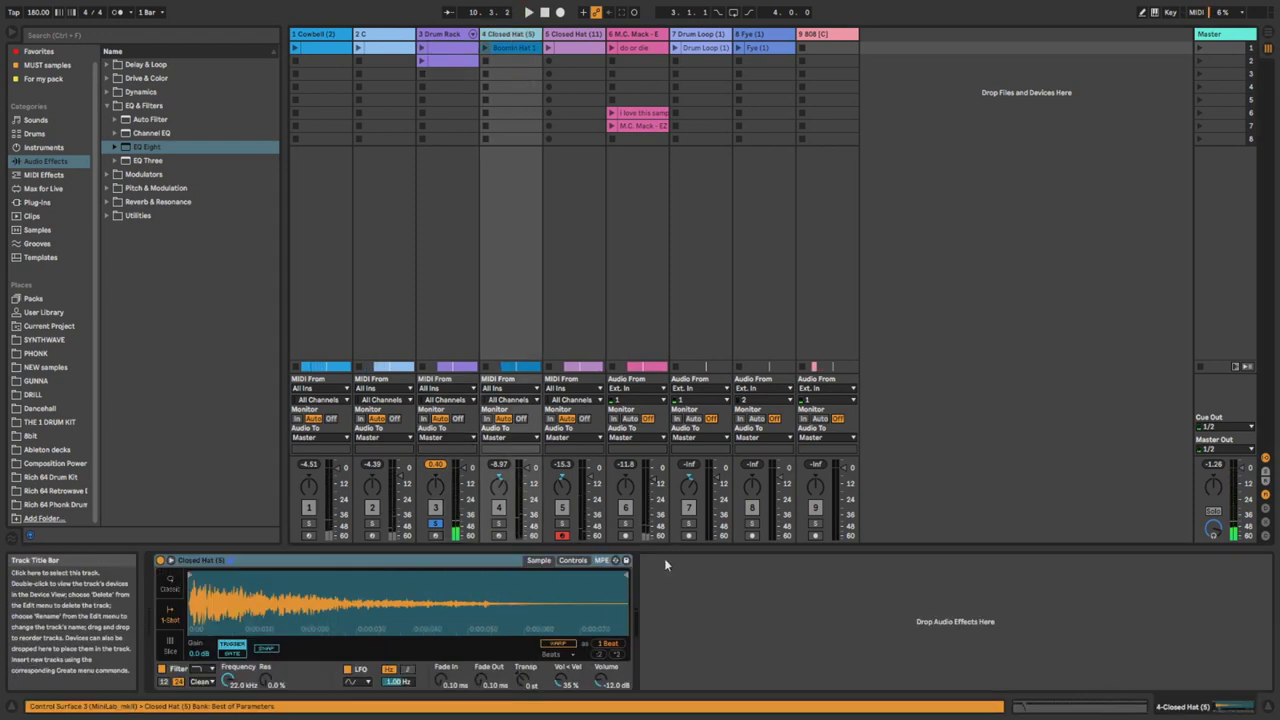
{"action": "key", "text": "Return"}
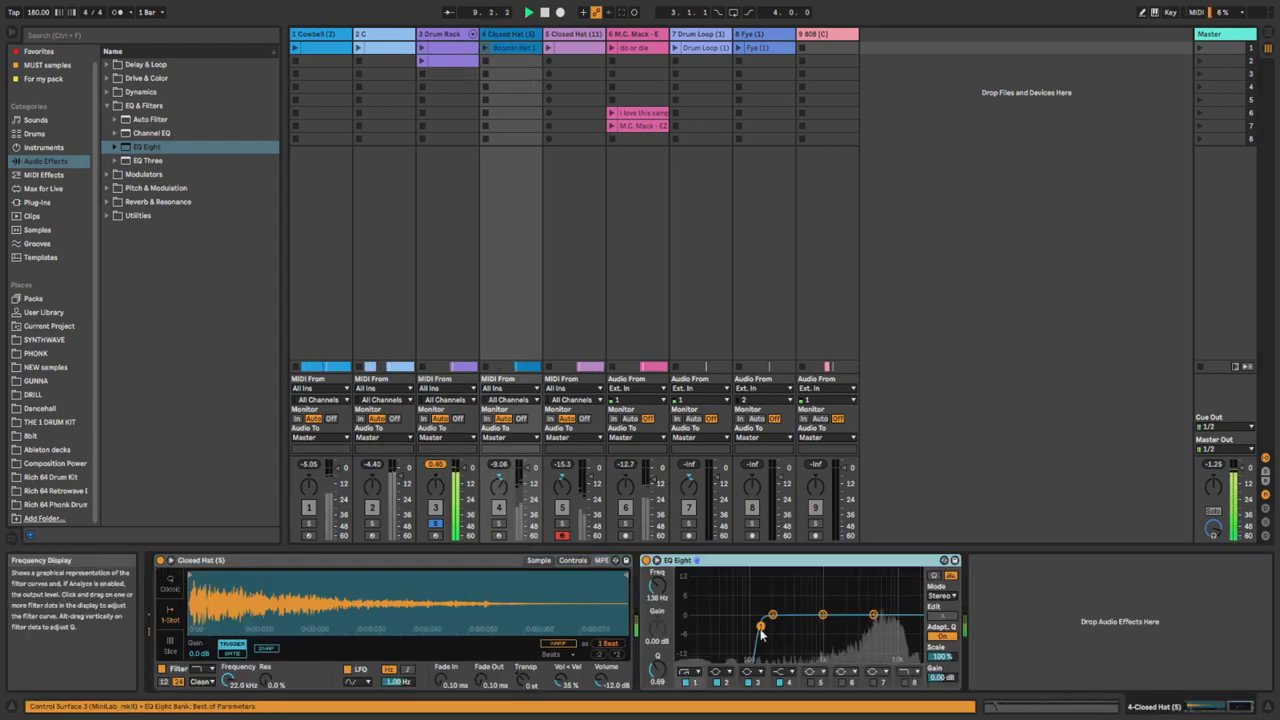
{"action": "left_click", "coordinate": [498, 524]}
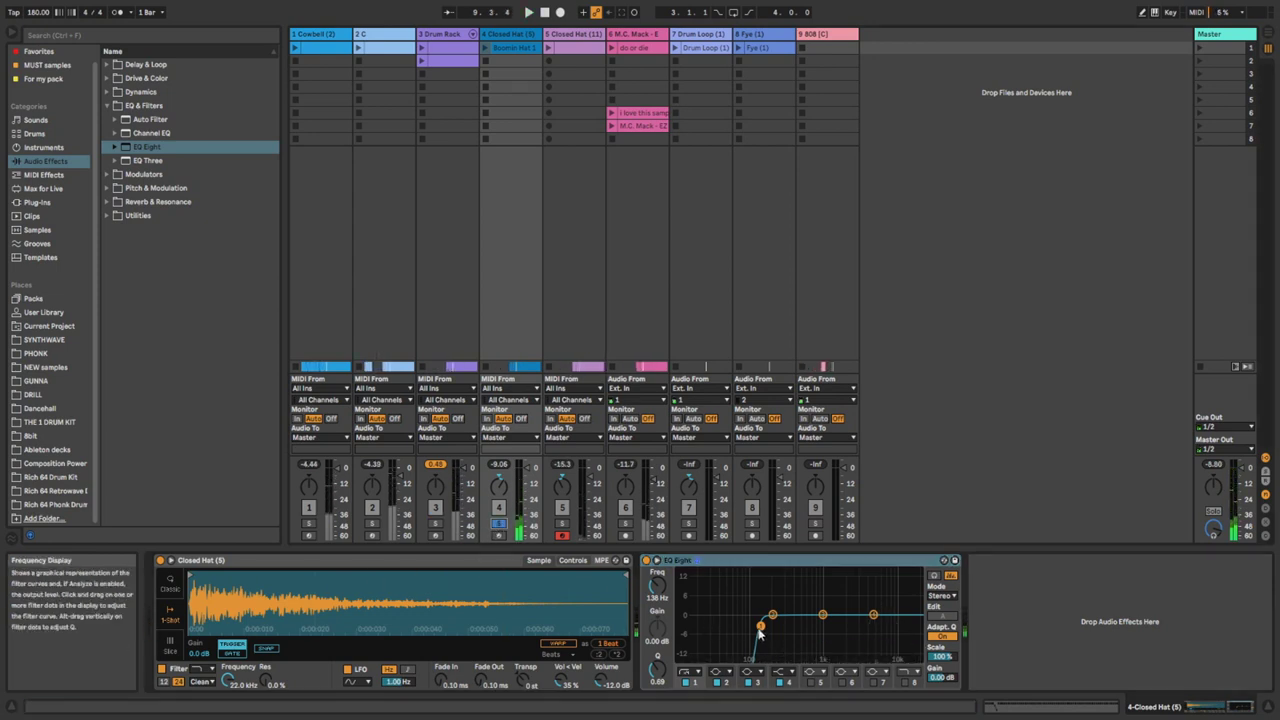
{"action": "left_click_drag", "start_coordinate": [760, 627], "coordinate": [796, 625]}
{"action": "key", "text": "space"}
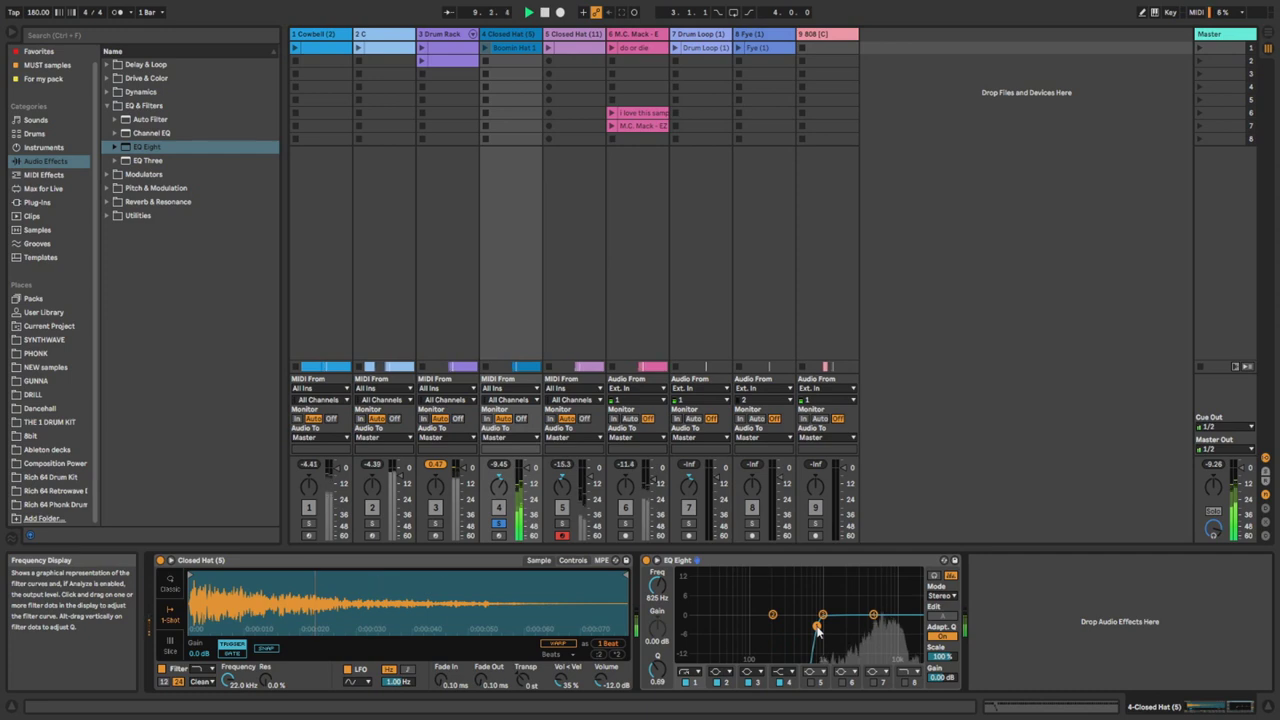
Paste the EQ Eight onto the Closed Hat (11) track and set its low cut to 791 Hz while the track plays soloed.
{"action": "left_click", "coordinate": [575, 518]}
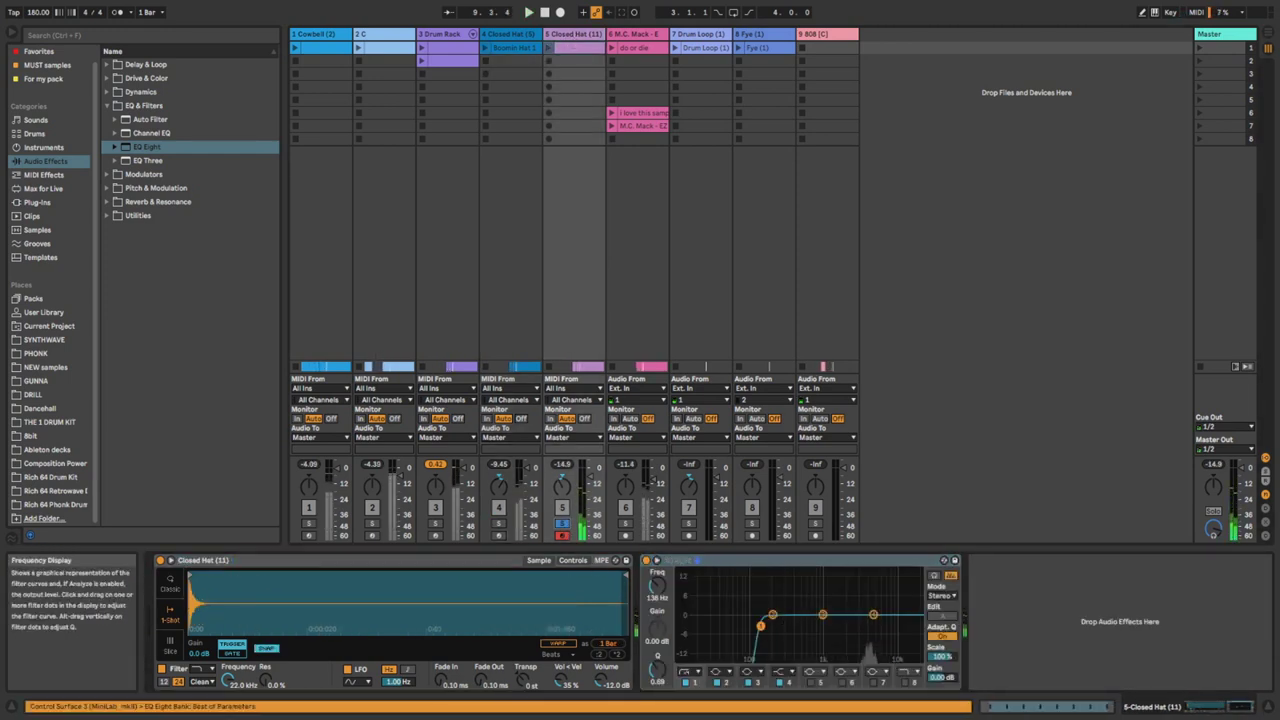
{"action": "left_click_drag", "start_coordinate": [760, 626], "coordinate": [815, 624]}
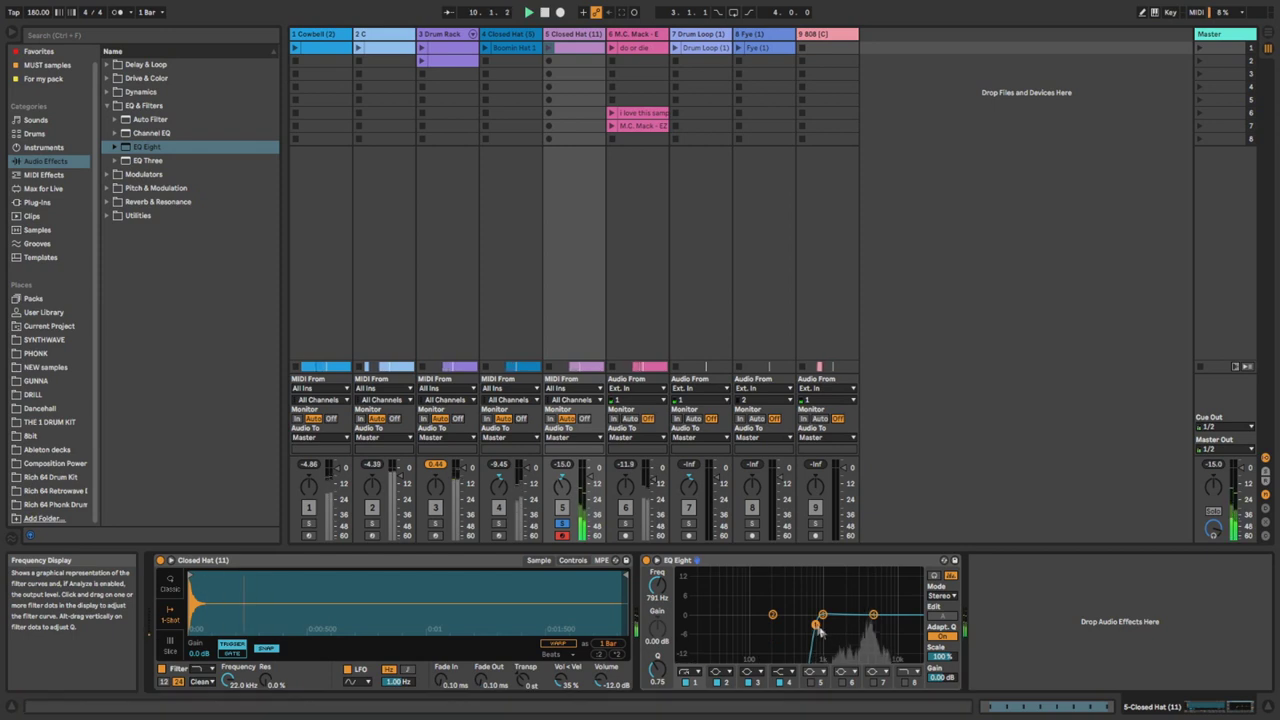
{"action": "left_click", "coordinate": [562, 522]}
Check the M.C. Mack track's effects, paste the EQ Eight onto the Drum Loop (1) track, and solo that track.
{"action": "left_click", "coordinate": [632, 36]}
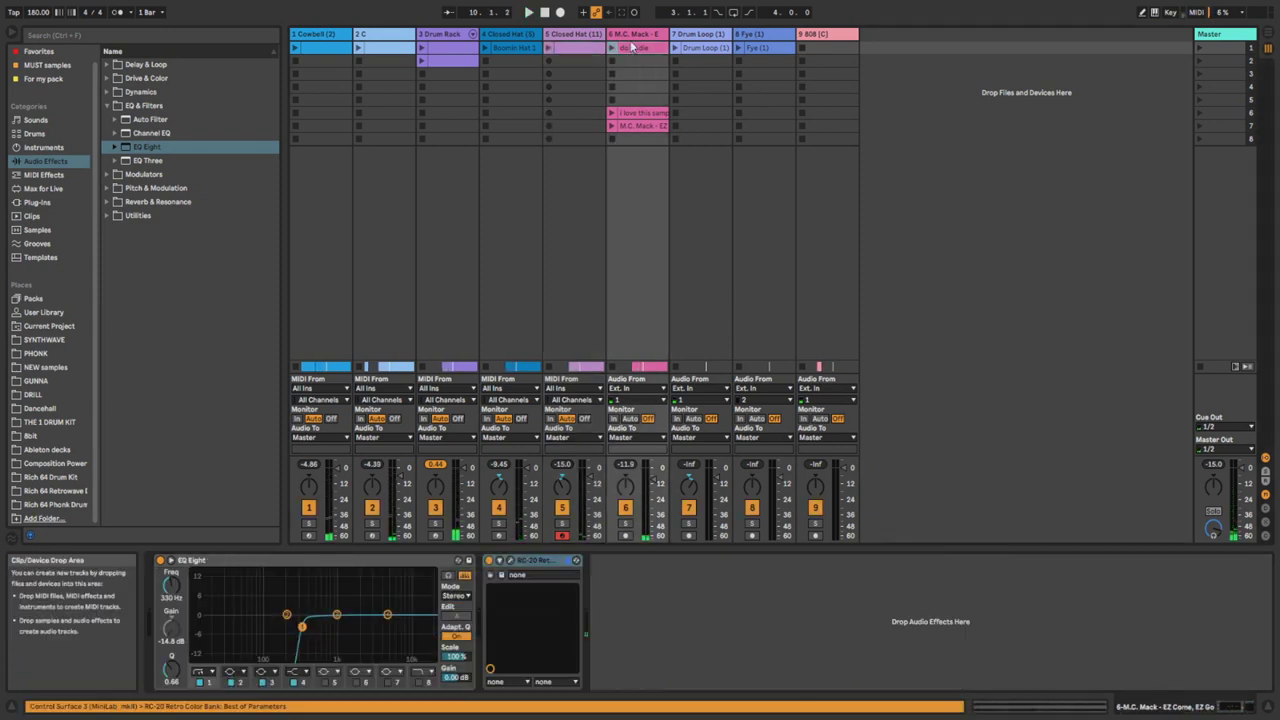
{"action": "left_click", "coordinate": [690, 38]}
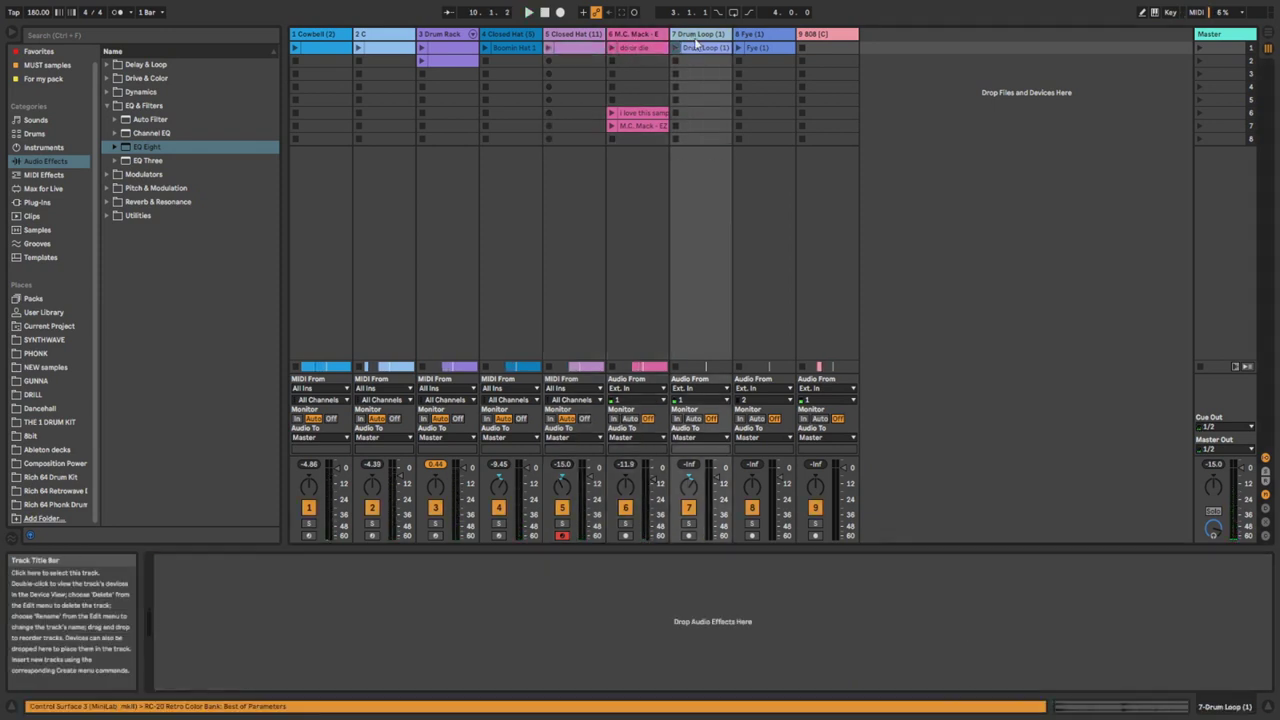
{"action": "left_click", "coordinate": [477, 595]}
{"action": "key", "text": "ctrl+v"}
{"action": "left_click", "coordinate": [689, 524]}
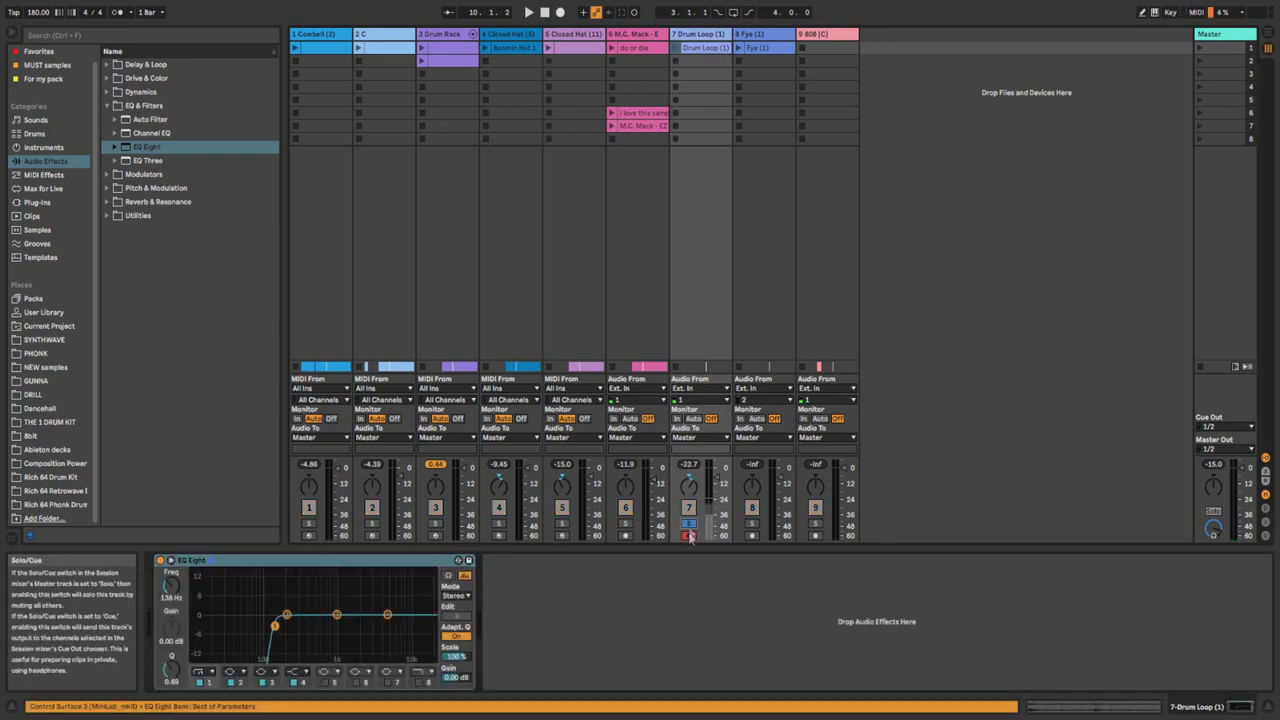
{"action": "left_click", "coordinate": [690, 524]}
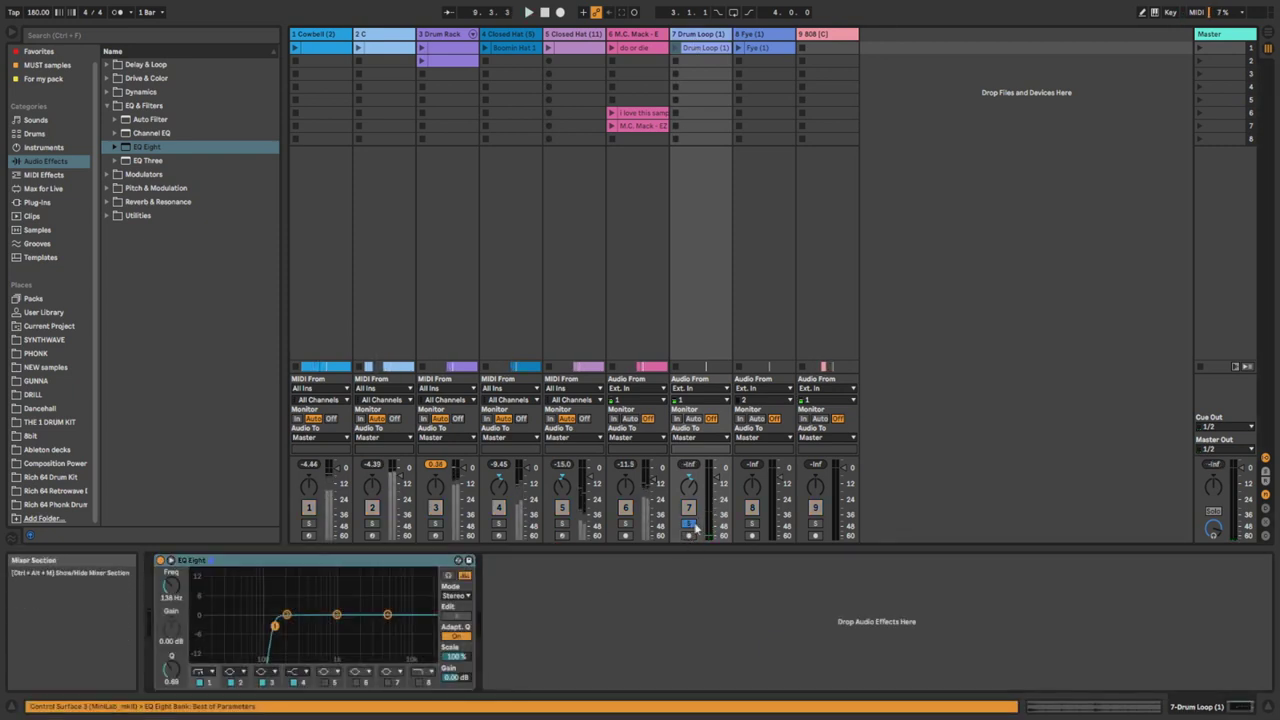
Play the Drum Loop (1) clip in the arrangement from bar 17 and raise its EQ Eight low cut frequency.
{"action": "key", "text": "Tab"}
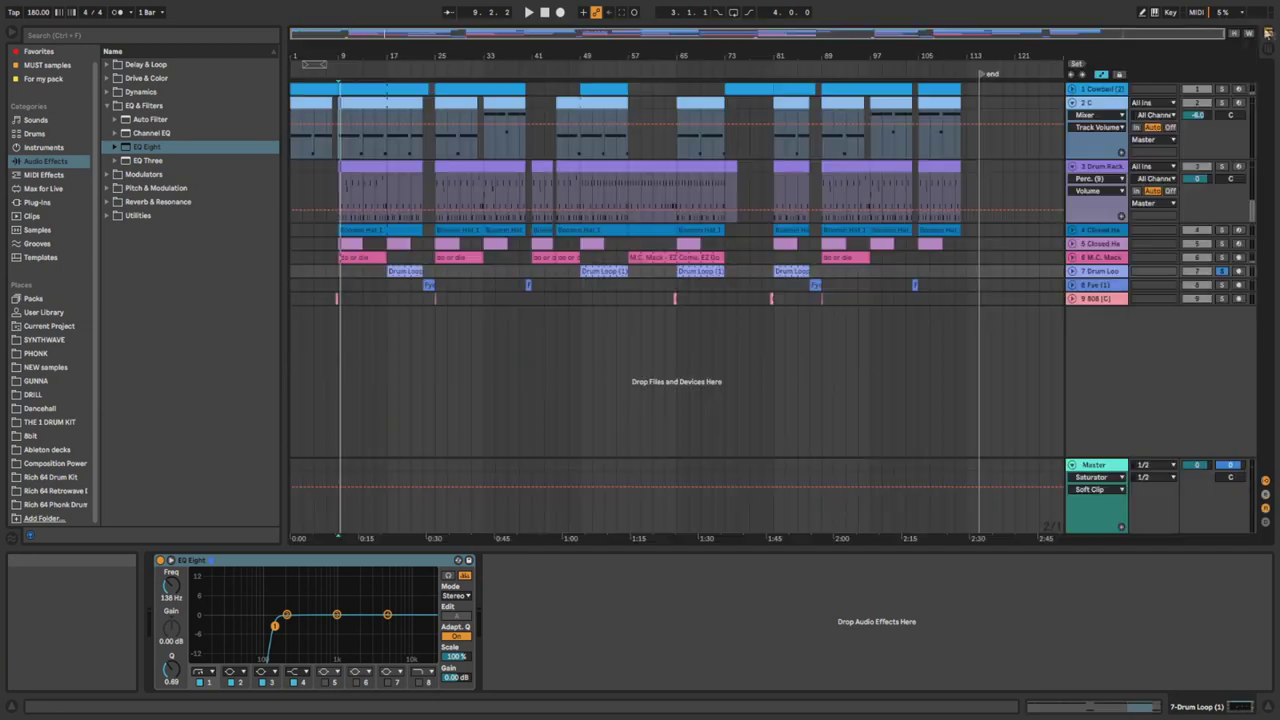
{"action": "left_click", "coordinate": [421, 290]}
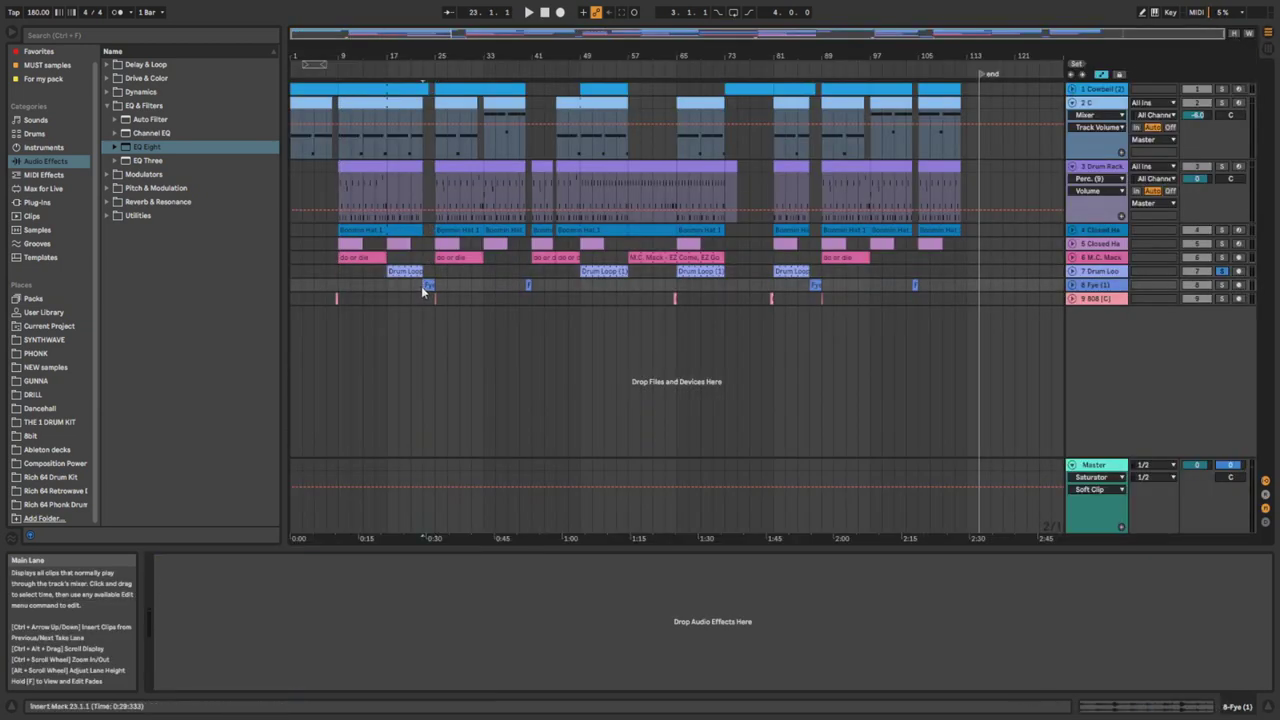
{"action": "left_click", "coordinate": [1267, 56]}
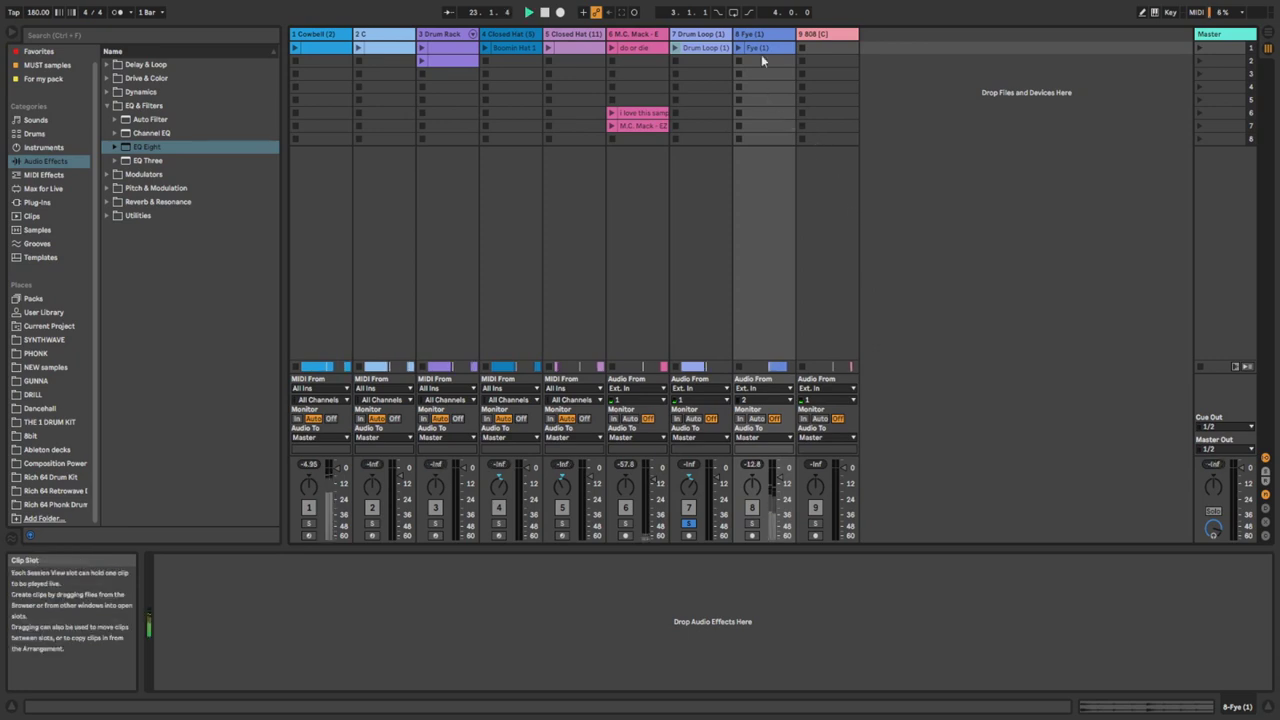
{"action": "left_click", "coordinate": [1267, 35]}
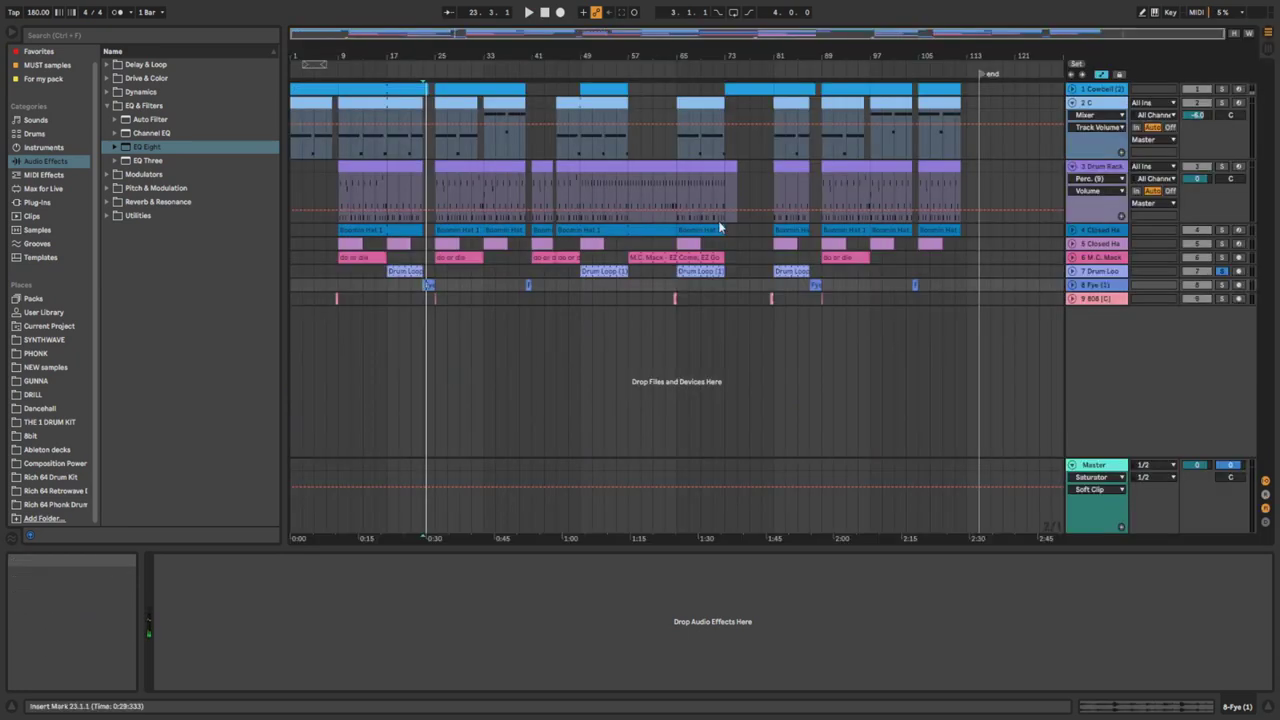
{"action": "key", "text": "space"}
{"action": "left_click", "coordinate": [1100, 272]}
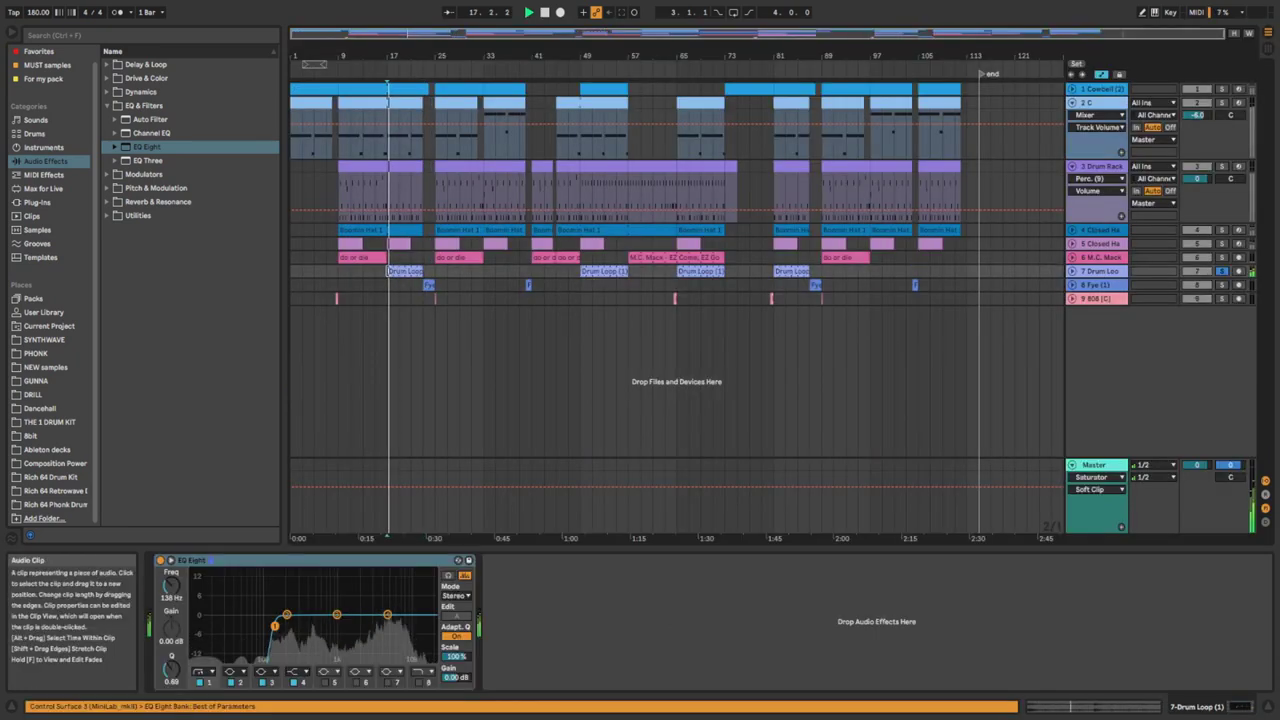
{"action": "left_click_drag", "start_coordinate": [275, 626], "coordinate": [294, 628]}
{"action": "key", "text": "space"}
Solo the Fye (1) track and listen to its first clip from bar 23.
{"action": "left_click", "coordinate": [1098, 285]}
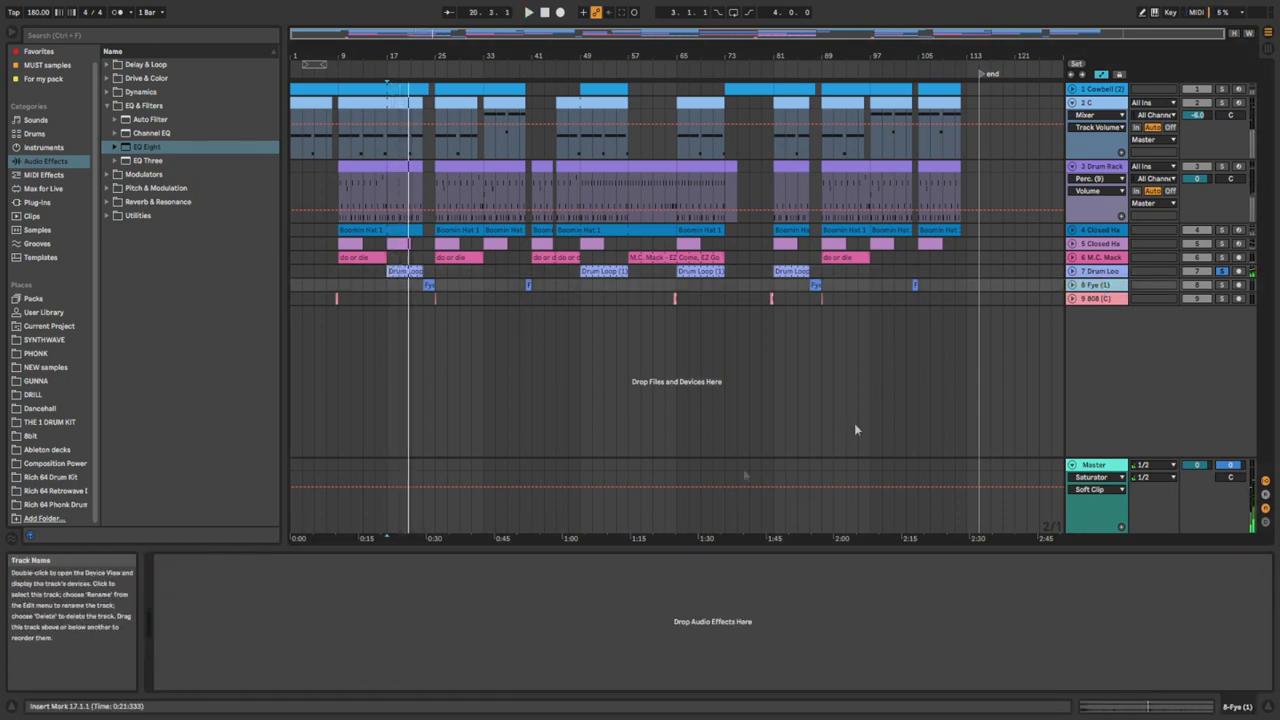
{"action": "left_click", "coordinate": [424, 285]}
{"action": "left_click", "coordinate": [1222, 285]}
{"action": "key", "text": "space"}
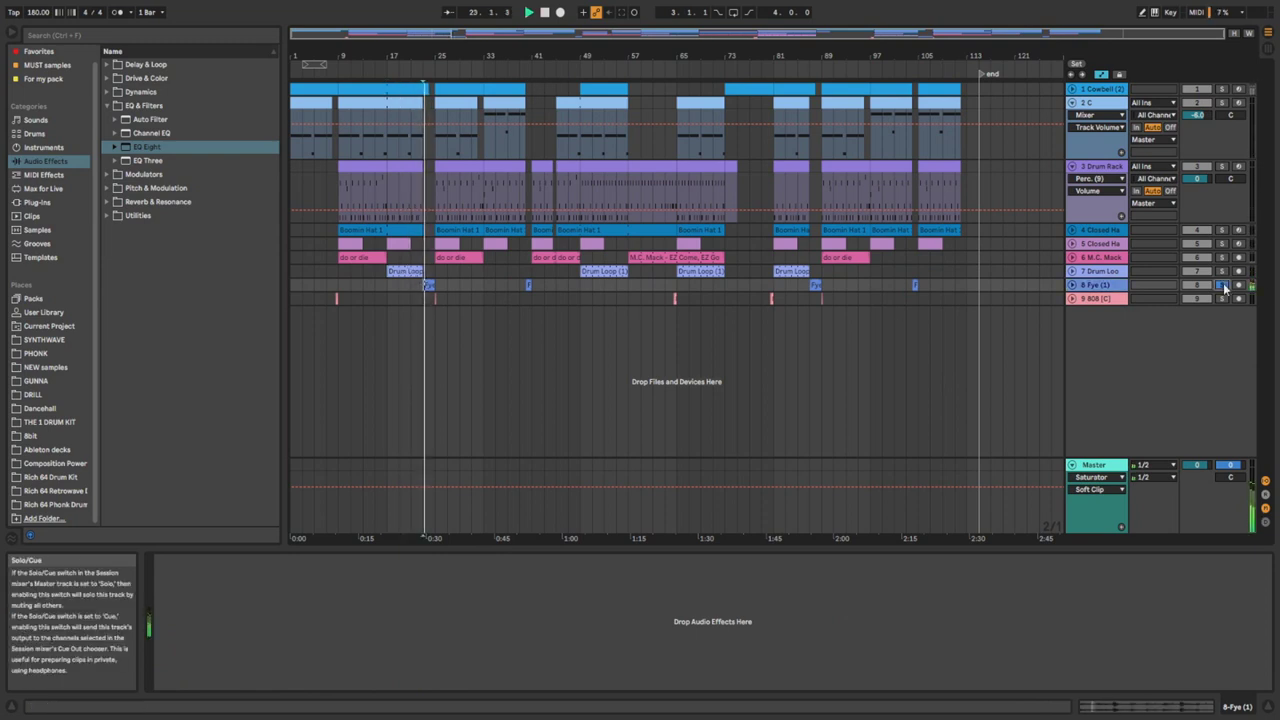
{"action": "key", "text": "space"}
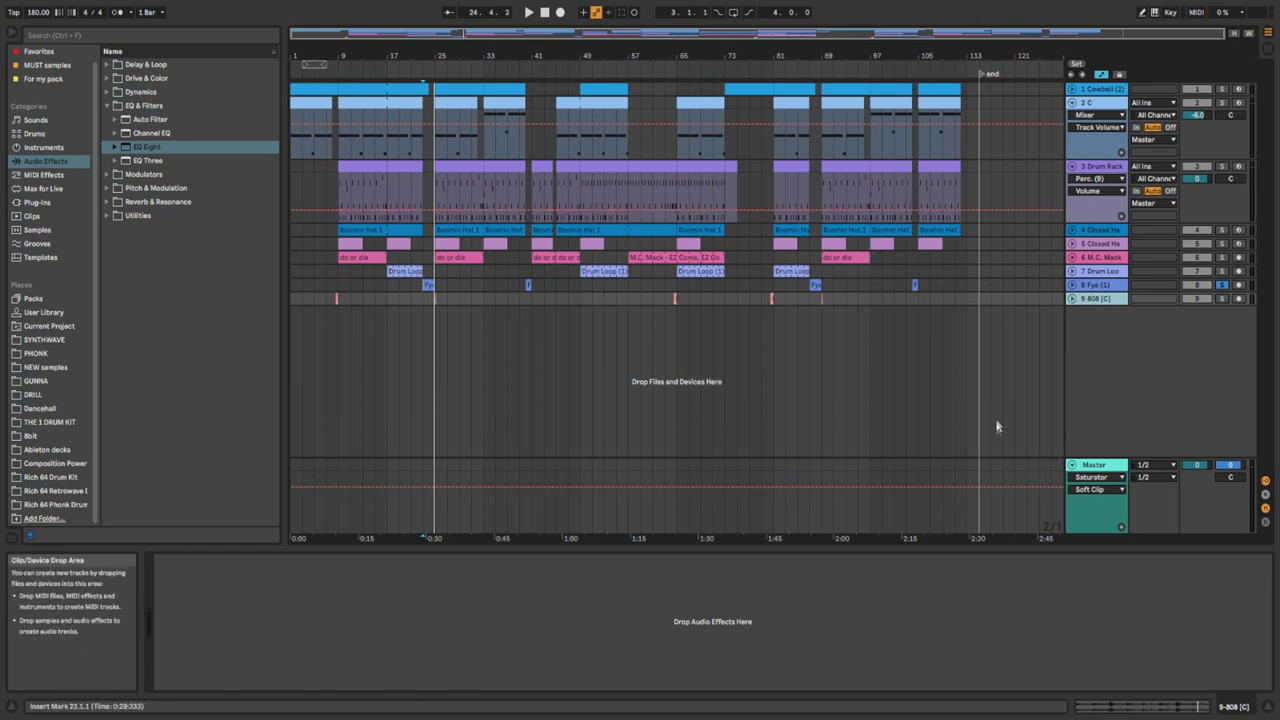
Add a Glue Compressor from the Dynamics effects after the EQ Eight on the Cowbell (2) track.
{"action": "left_click", "coordinate": [1097, 90]}
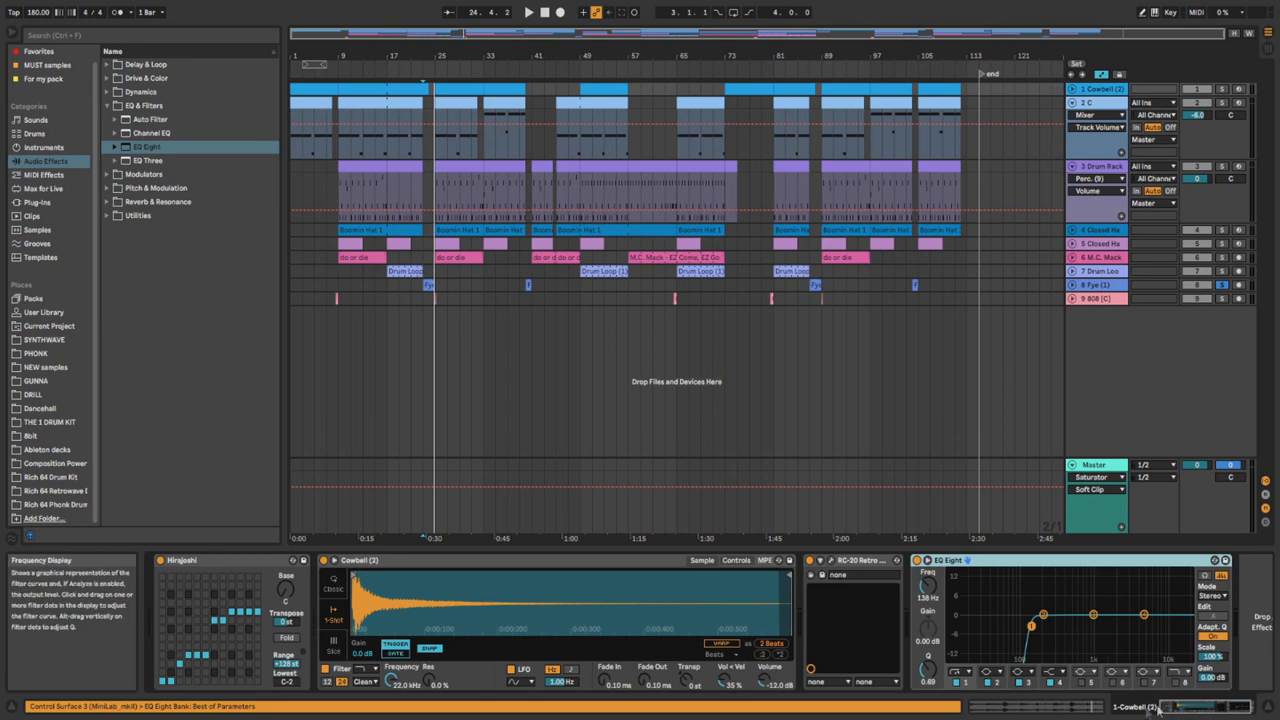
{"action": "left_click", "coordinate": [107, 105]}
{"action": "left_click", "coordinate": [107, 91]}
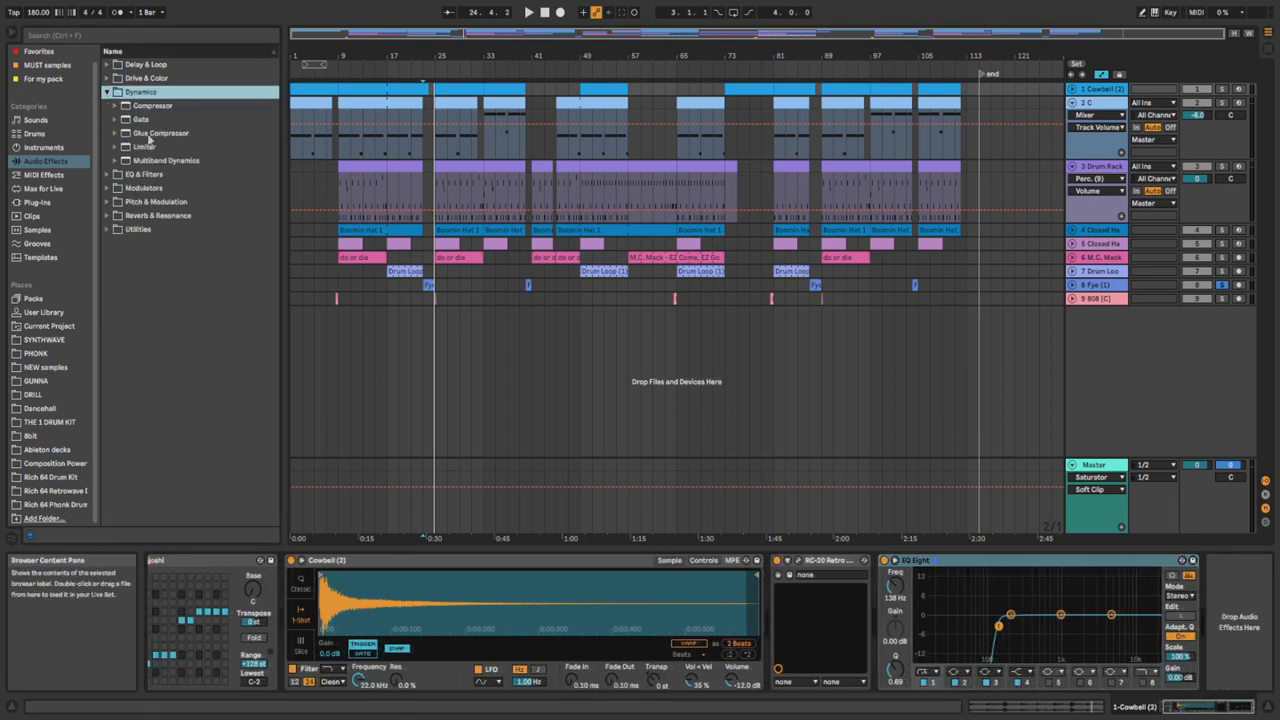
{"action": "double_click", "coordinate": [158, 133]}
Enable the Glue Compressor's sidechain and feed it from the Drum Rack's Kick (7), Pre FX.
{"action": "left_click", "coordinate": [1109, 575]}
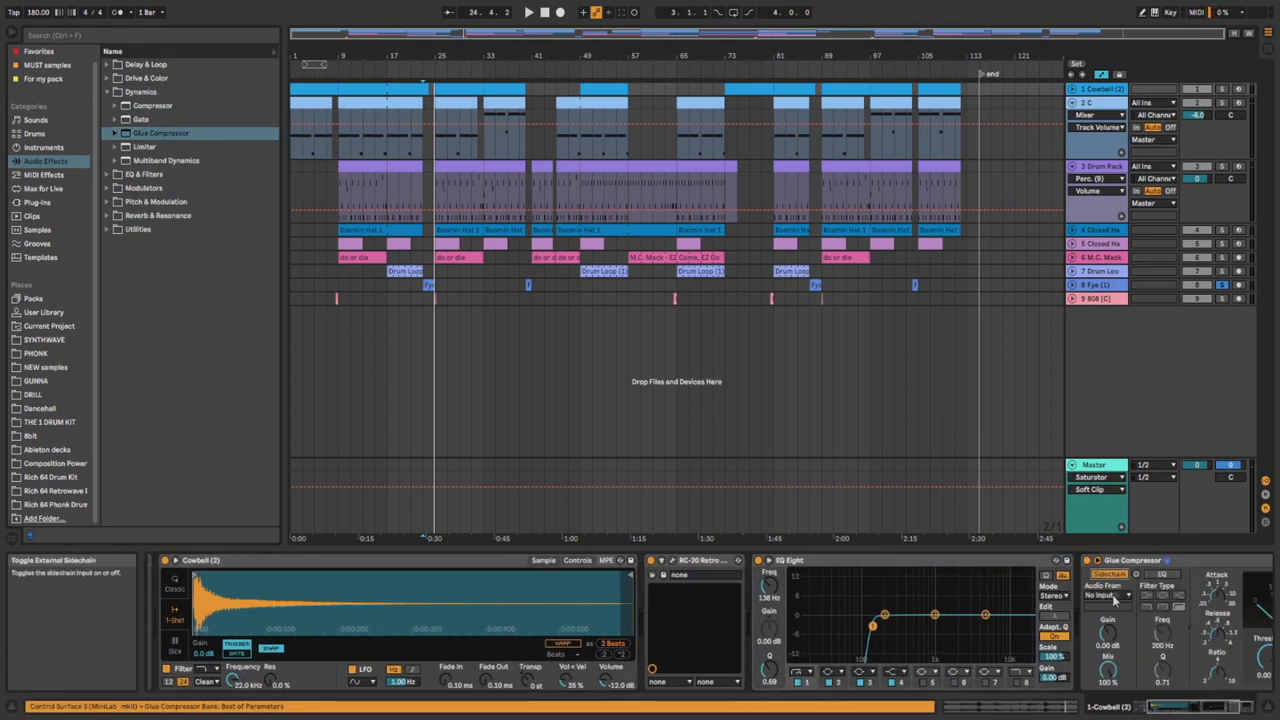
{"action": "left_click", "coordinate": [1109, 595]}
{"action": "left_click", "coordinate": [1119, 497]}
{"action": "left_click", "coordinate": [1112, 607]}
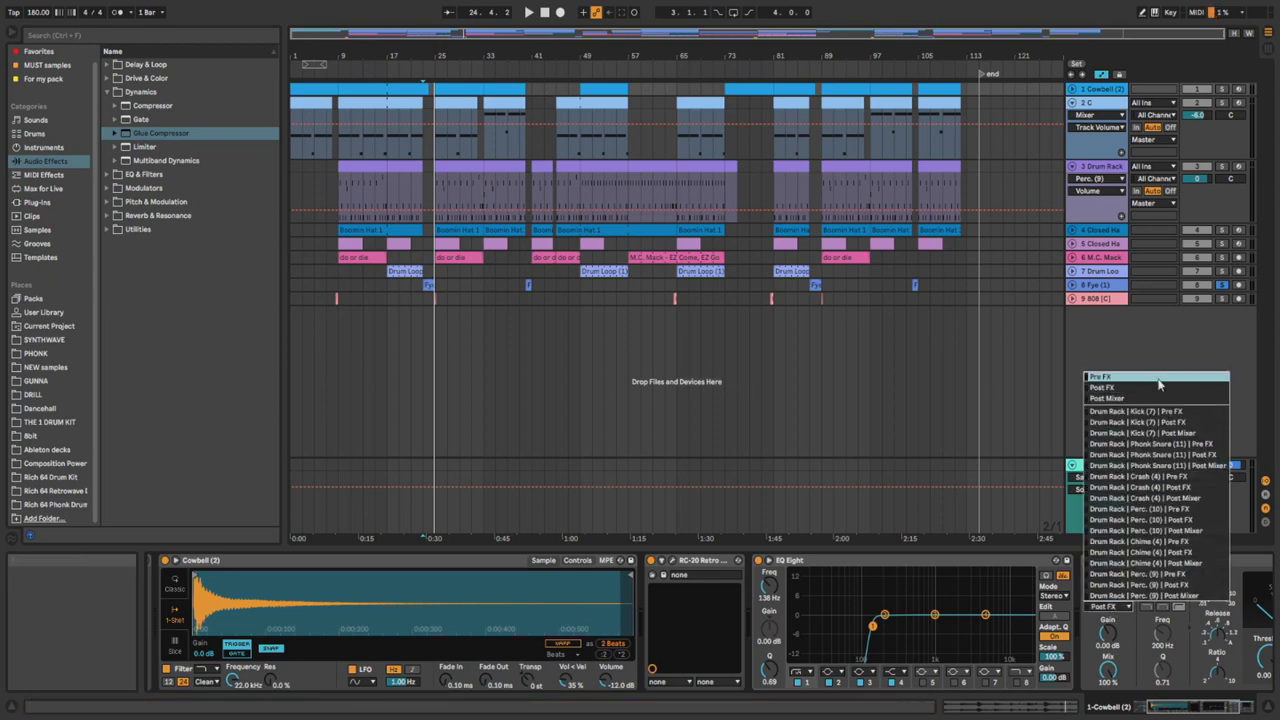
{"action": "left_click", "coordinate": [1160, 413]}
{"action": "left_click_drag", "start_coordinate": [1204, 708], "coordinate": [1232, 708]}
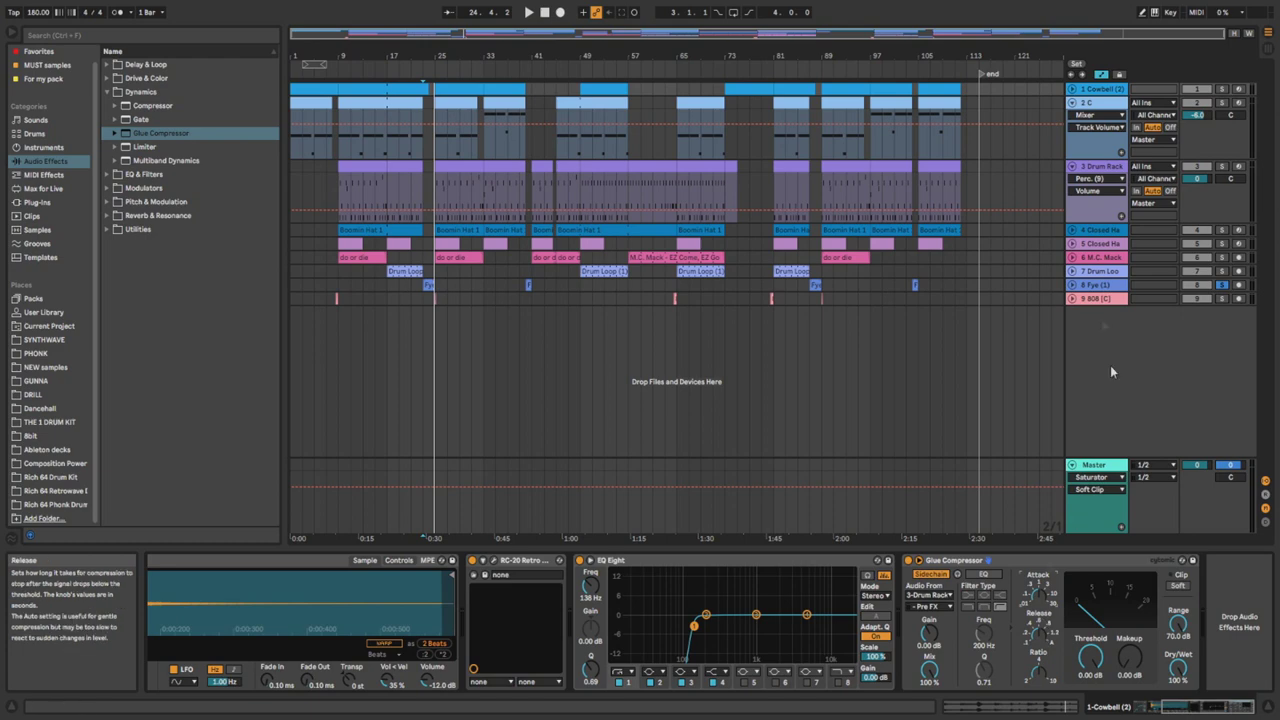
Play the arrangement from bar 9, unsolo Fye (1), and set the Cowbell's Glue Compressor sidechain gain to 7.81 dB.
{"action": "left_click", "coordinate": [410, 103]}
{"action": "left_click_drag", "start_coordinate": [428, 89], "coordinate": [339, 89]}
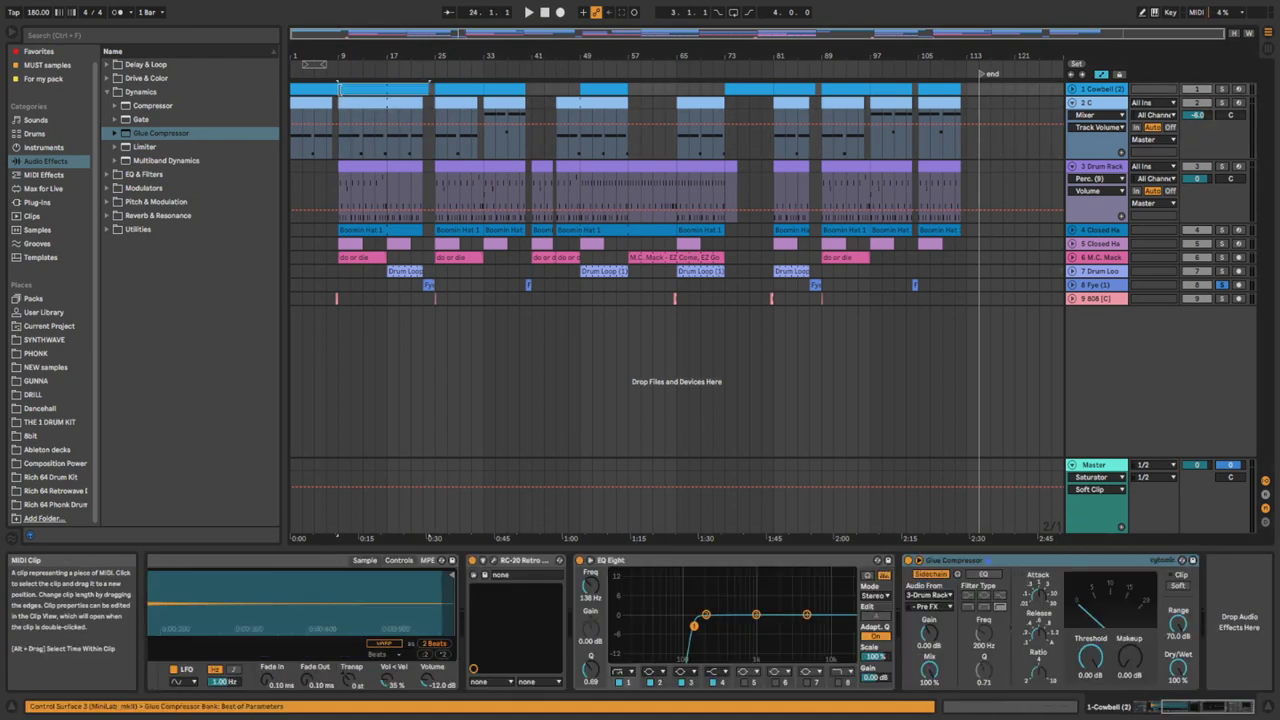
{"action": "key", "text": "space"}
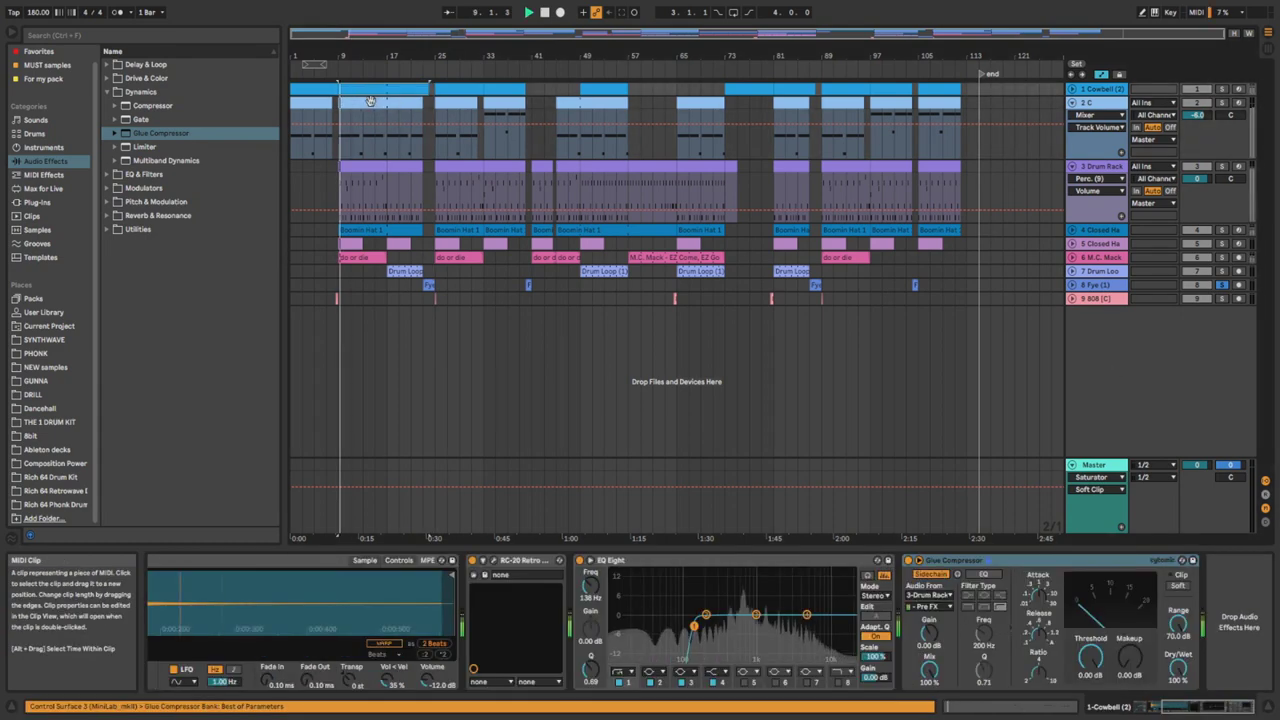
{"action": "left_click", "coordinate": [1221, 285]}
{"action": "left_click_drag", "start_coordinate": [929, 640], "coordinate": [929, 625]}
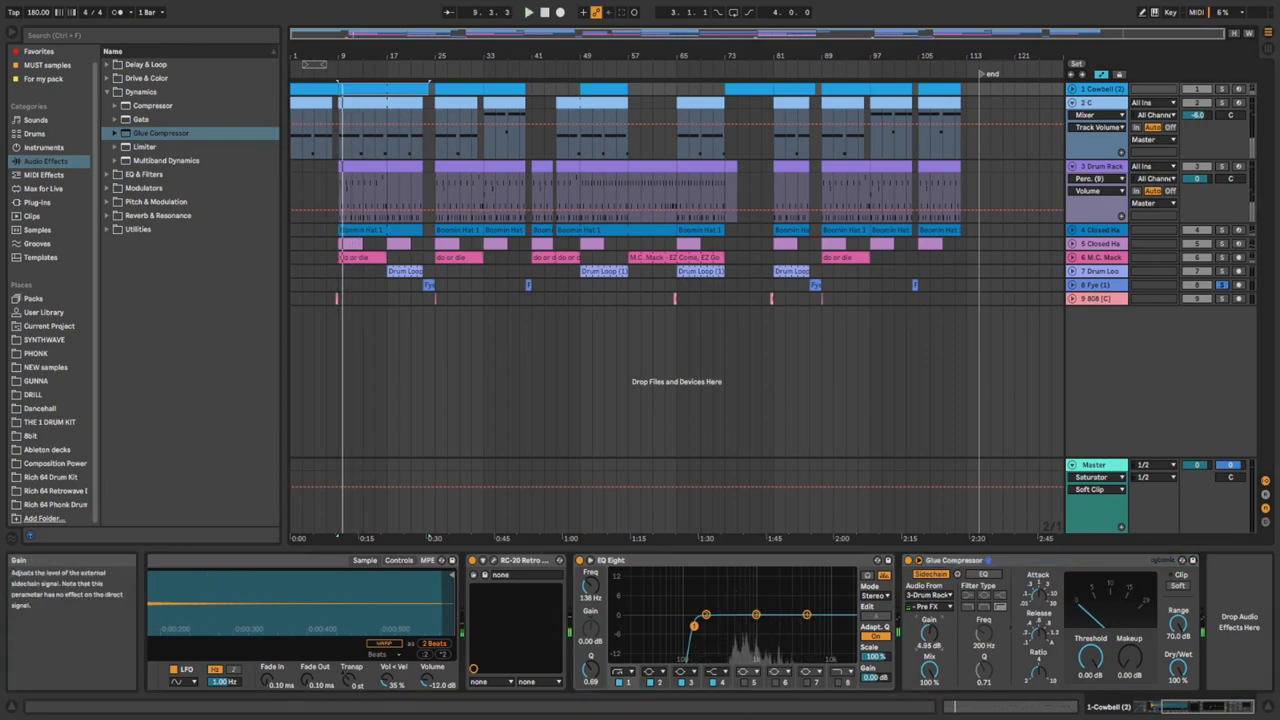
{"action": "left_click", "coordinate": [1221, 285]}
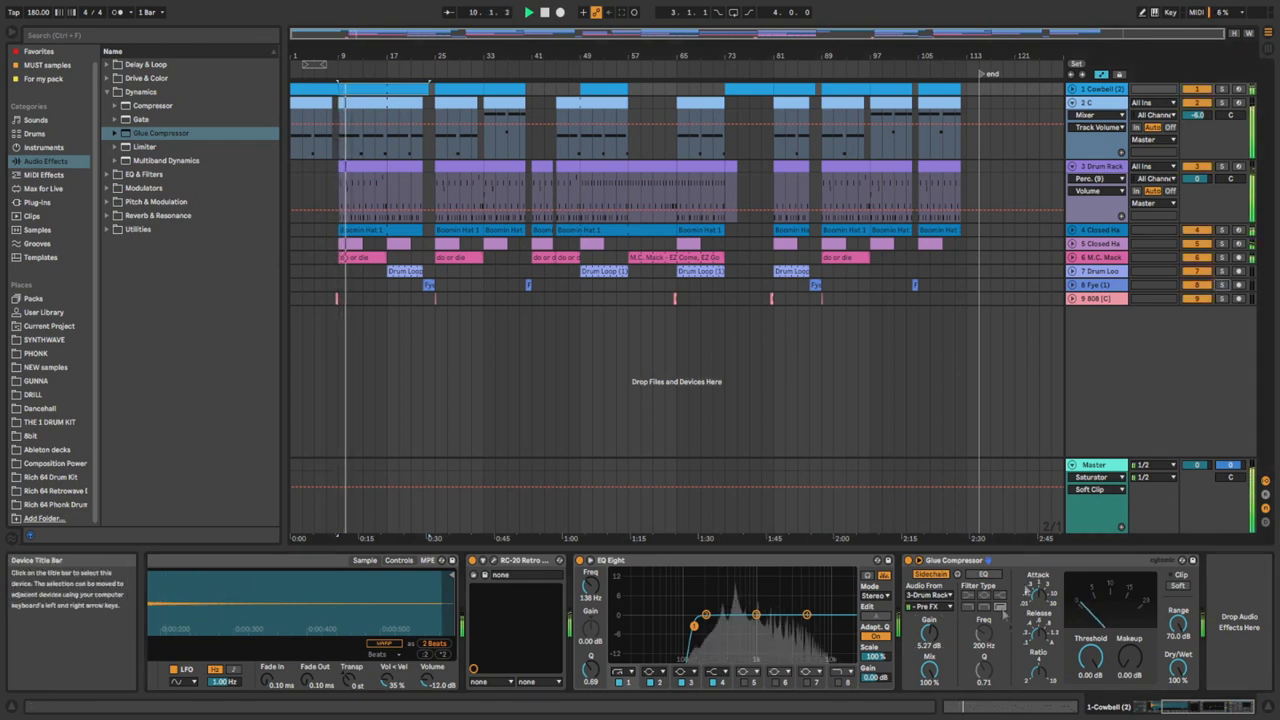
{"action": "left_click_drag", "start_coordinate": [934, 640], "coordinate": [934, 630]}
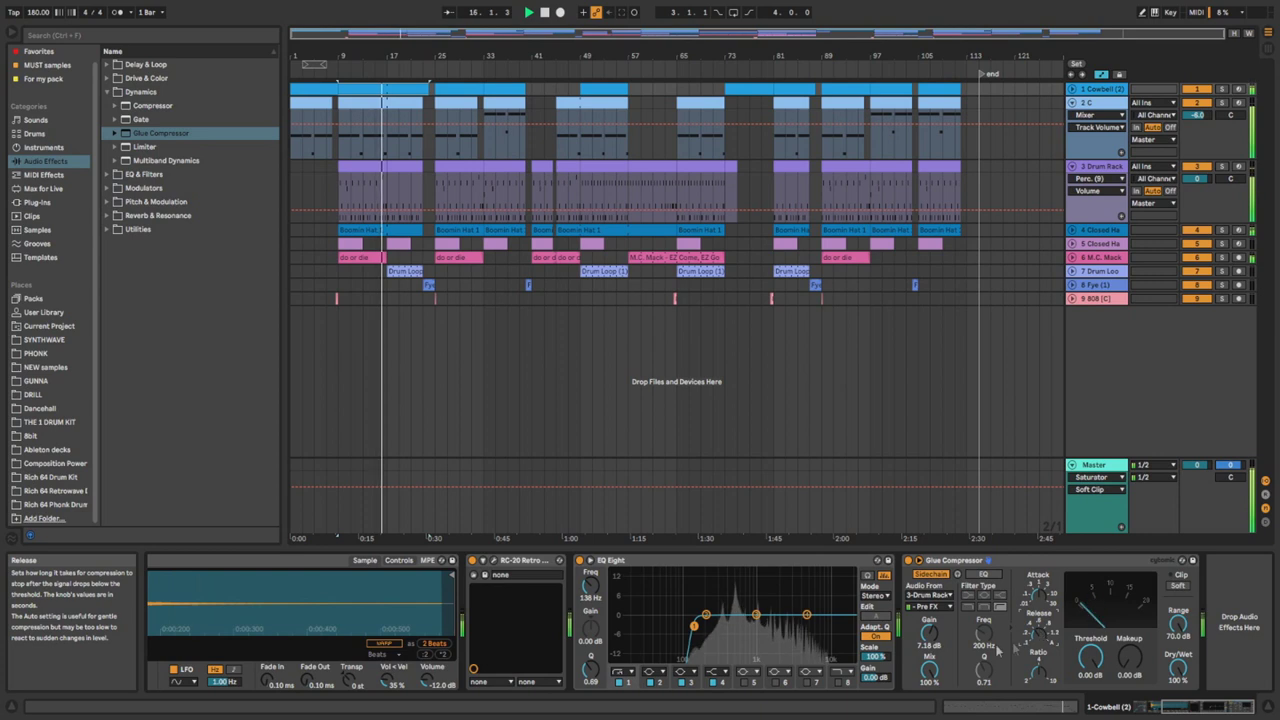
{"action": "left_click_drag", "start_coordinate": [929, 632], "coordinate": [929, 600]}
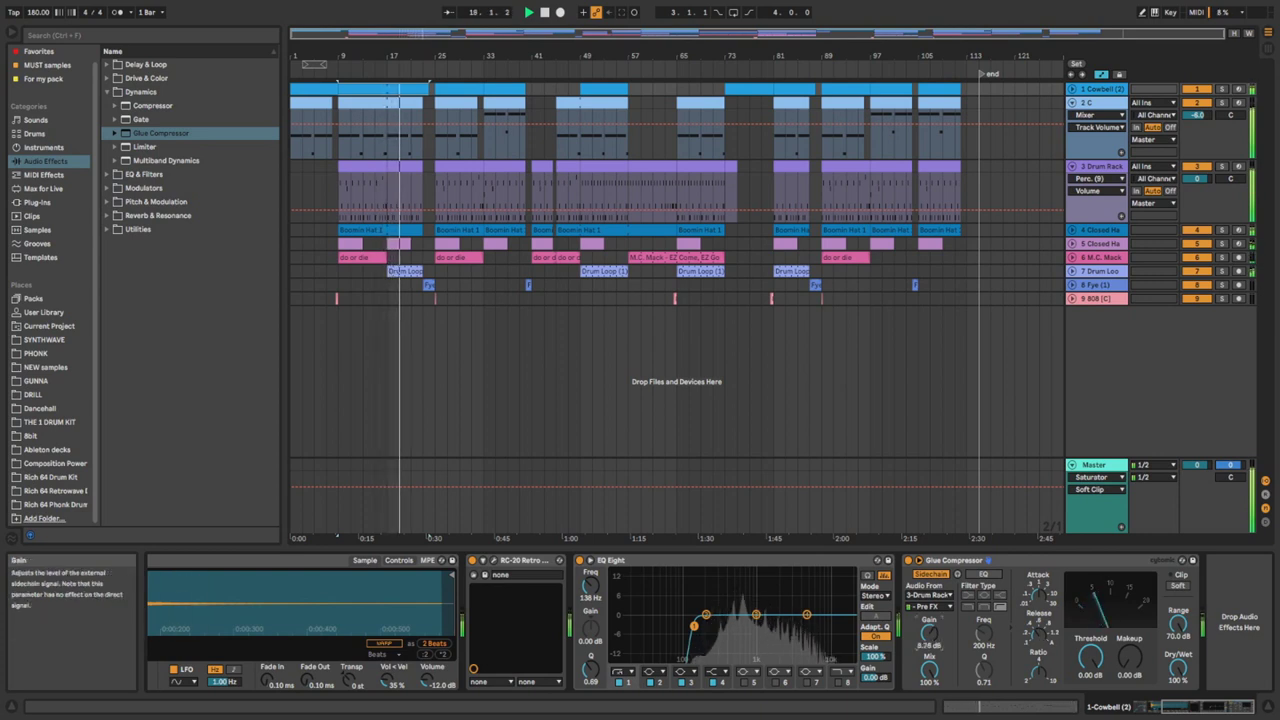
{"action": "left_click_drag", "start_coordinate": [929, 632], "coordinate": [929, 658]}
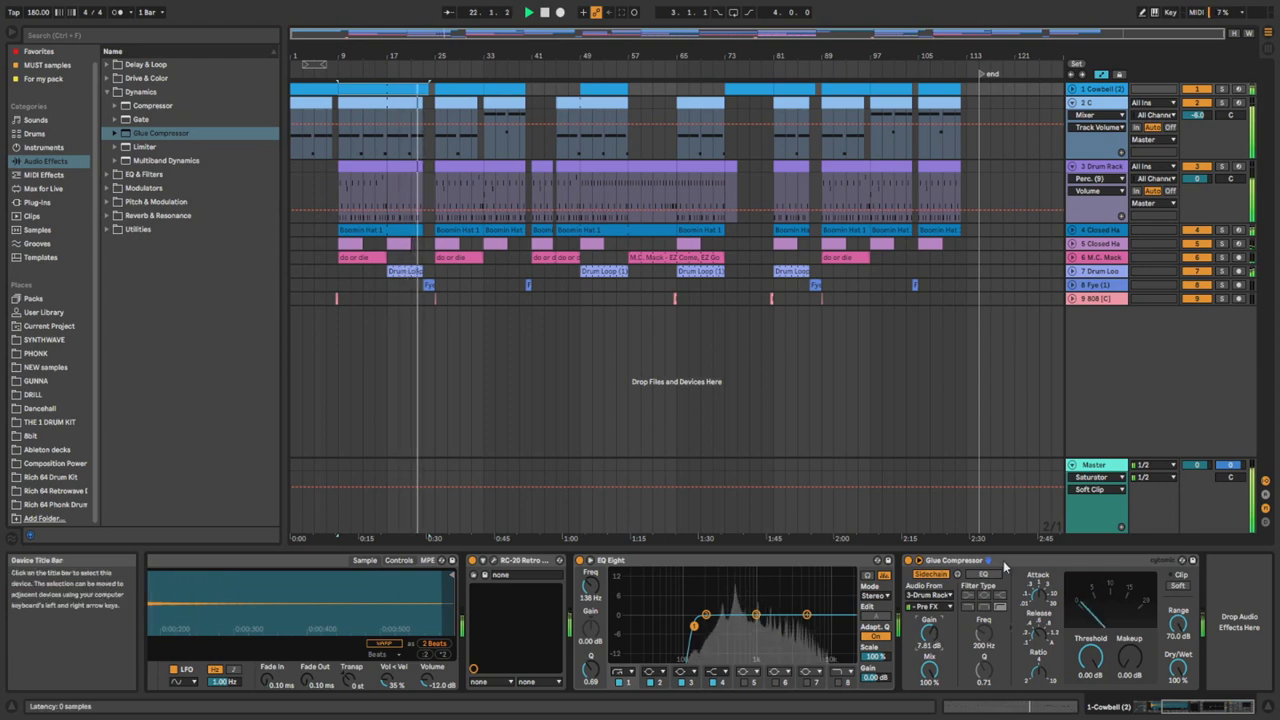
Copy the Cowbell's Glue Compressor with its kick sidechain onto the C track.
{"action": "left_click", "coordinate": [1005, 564]}
{"action": "key", "text": "space"}
{"action": "left_click", "coordinate": [1100, 104]}
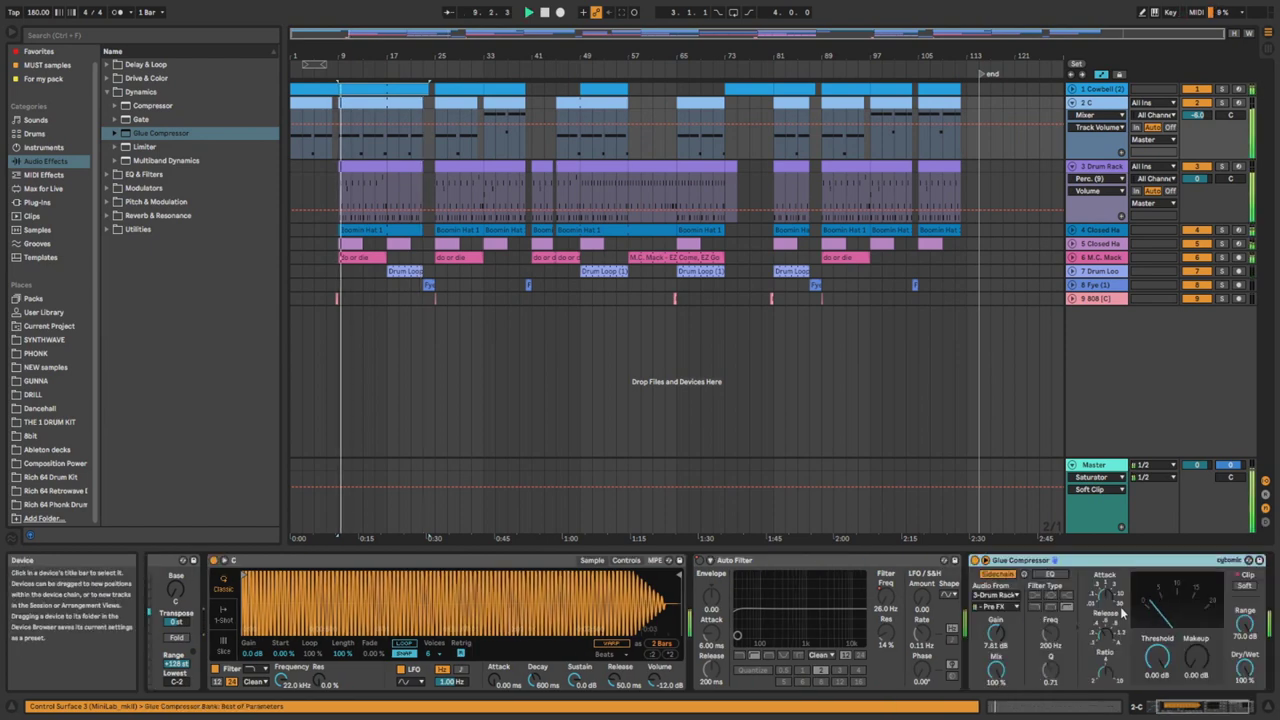
Lower the C track's Glue Compressor sidechain gain to 5.27 dB during playback, and open the Session View mixer.
{"action": "left_click", "coordinate": [1105, 597]}
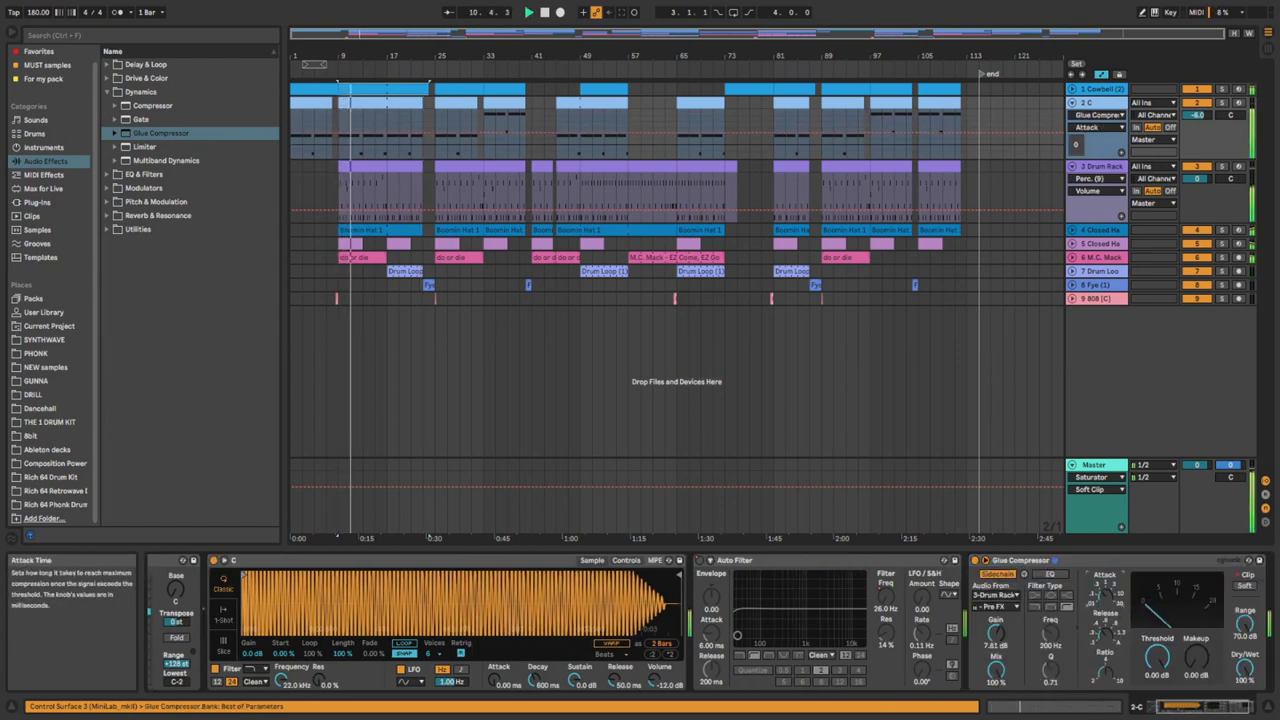
{"action": "left_click_drag", "start_coordinate": [996, 633], "coordinate": [996, 644]}
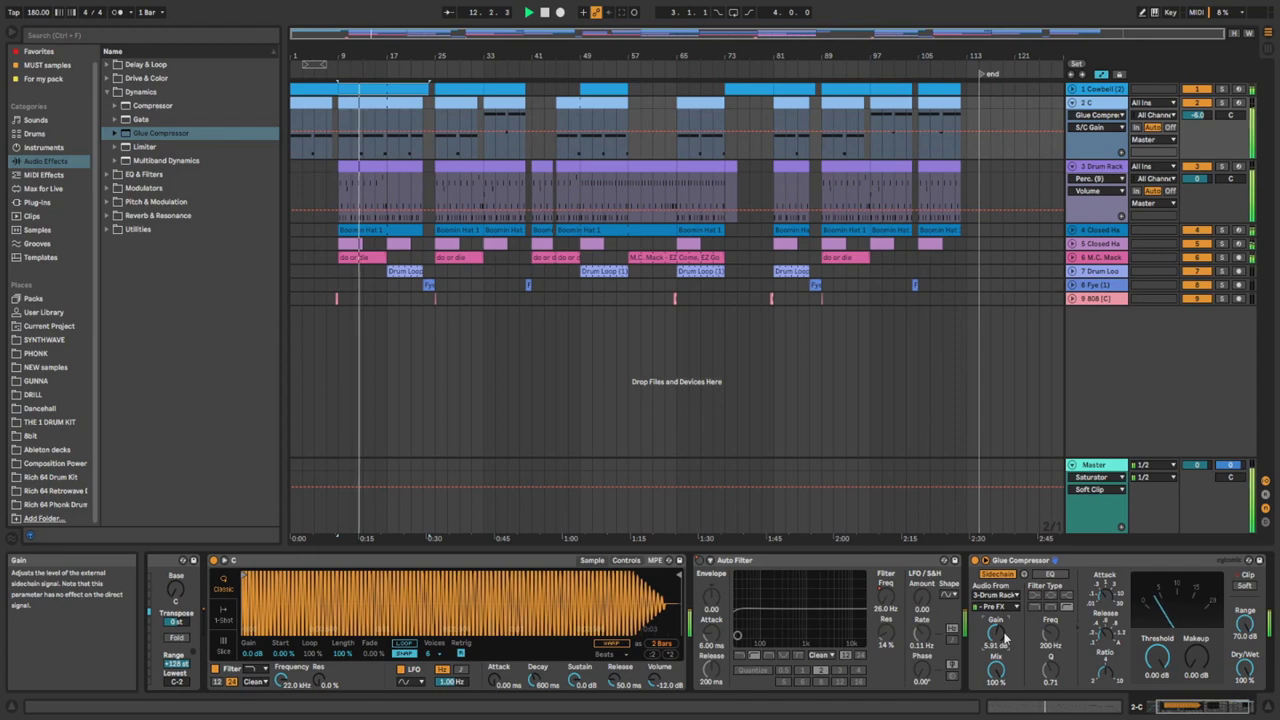
{"action": "left_click_drag", "start_coordinate": [1001, 637], "coordinate": [1001, 641]}
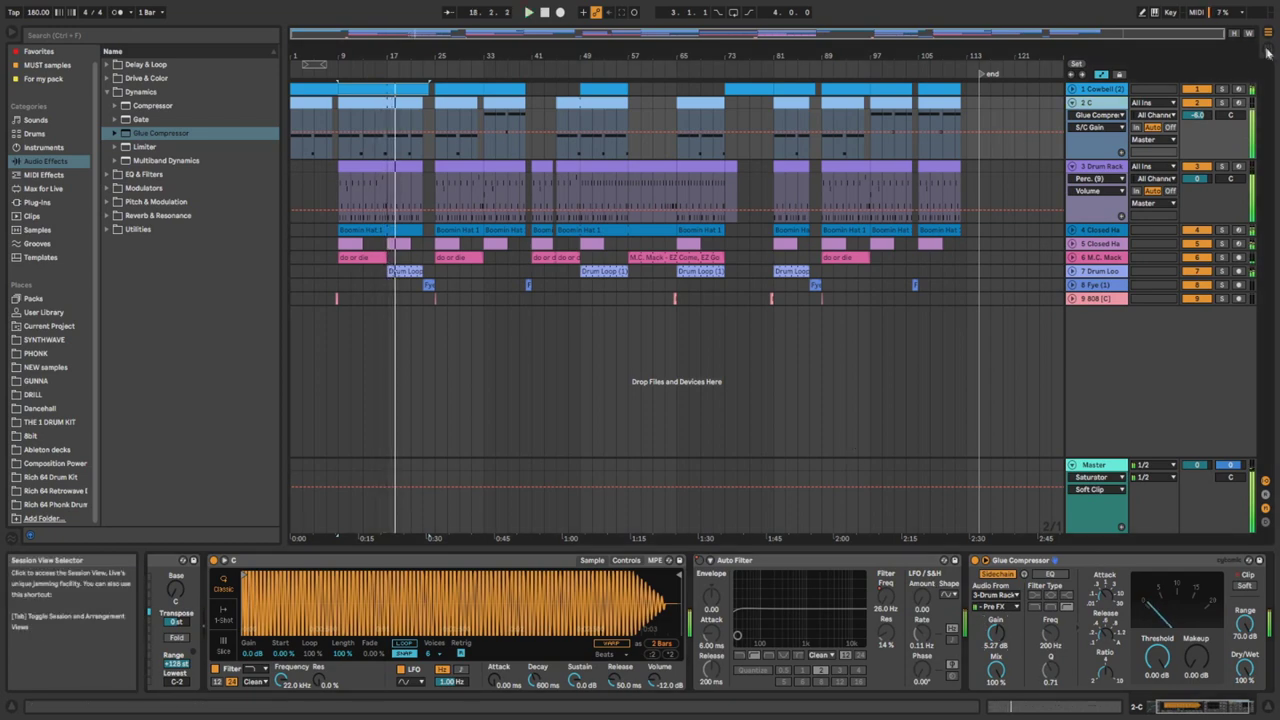
{"action": "left_click", "coordinate": [1139, 76]}
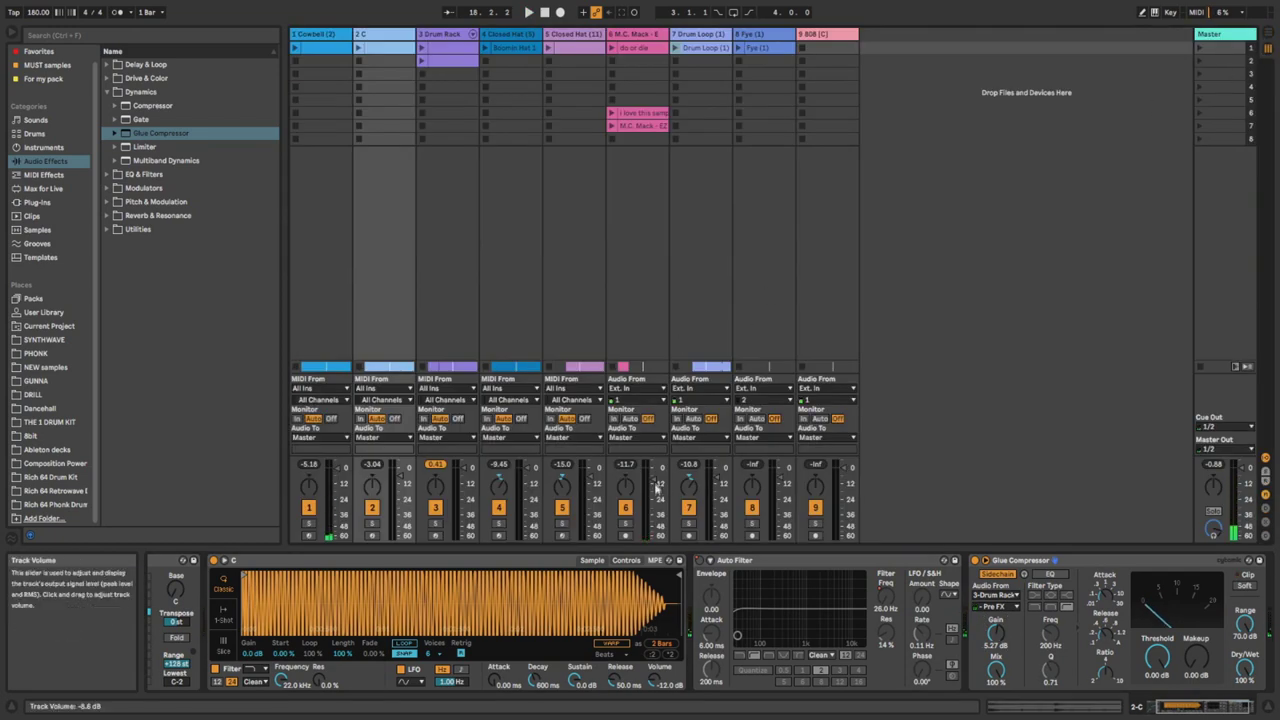
Play the arrangement from bar 9 and examine the track and Master levels in the Session View mixer.
{"action": "key", "text": "Tab"}
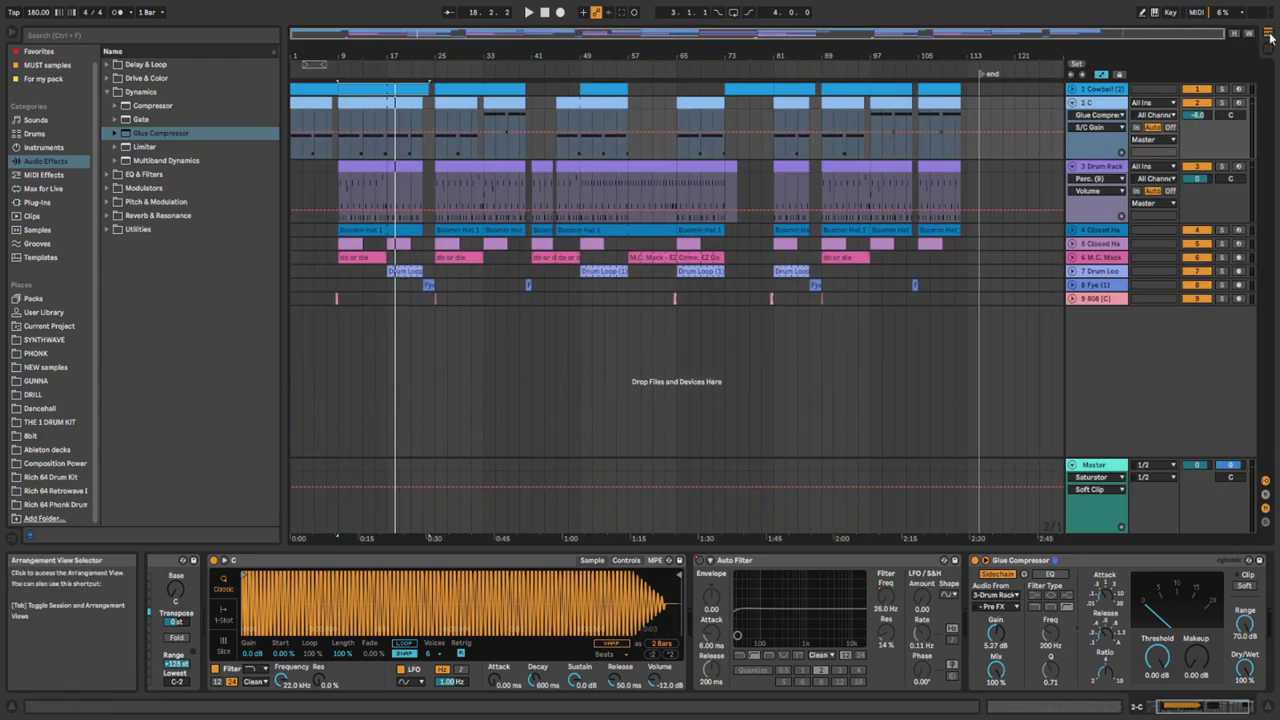
{"action": "left_click", "coordinate": [341, 179]}
{"action": "key", "text": "space"}
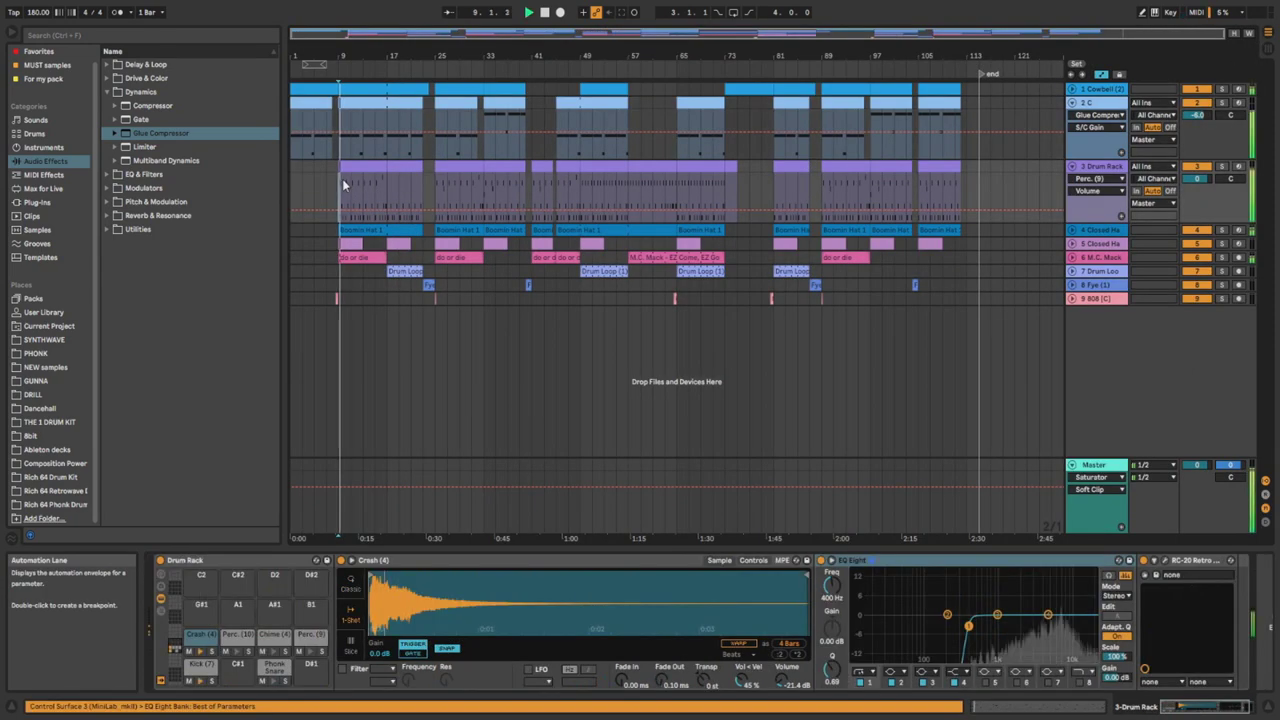
{"action": "key", "text": "Tab"}
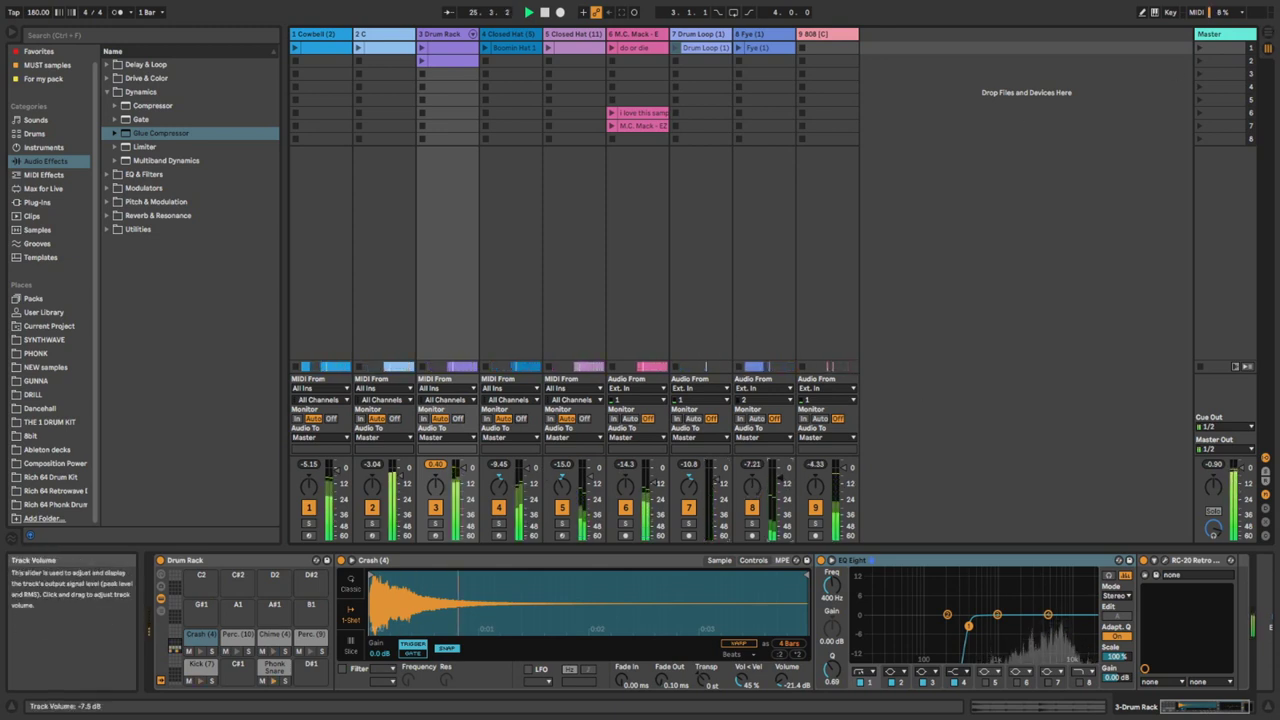
Return to the Arrangement View and add a locator at bar 9.
{"action": "left_click", "coordinate": [1262, 45]}
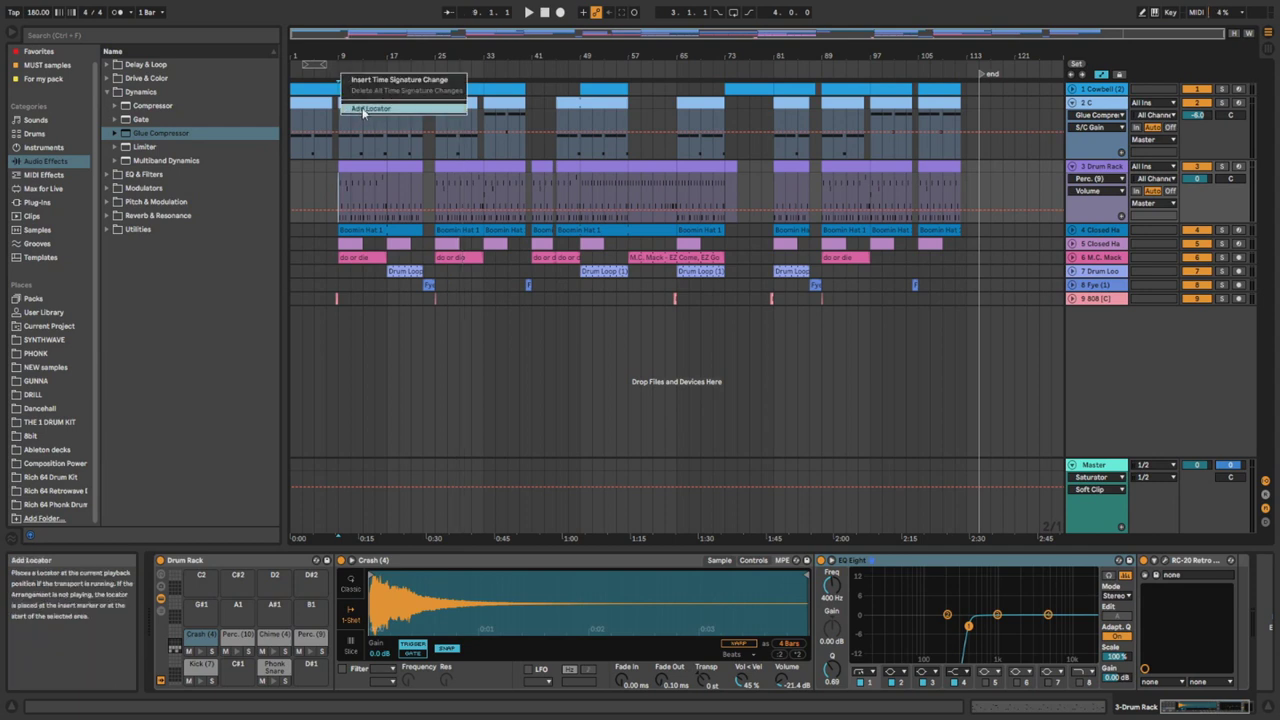
{"action": "left_click", "coordinate": [433, 73]}
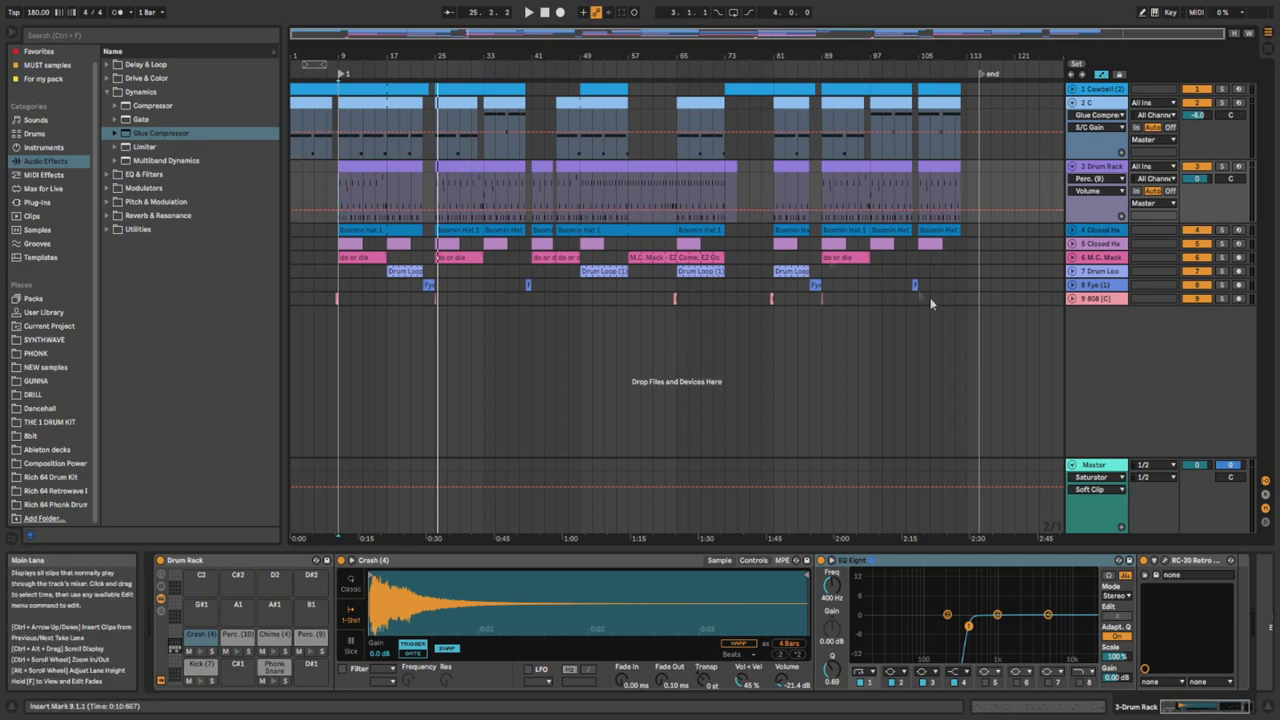
Select the Master track, review the Export Audio/Video settings for rendering it, and dismiss them without exporting.
{"action": "left_click", "coordinate": [1100, 466]}
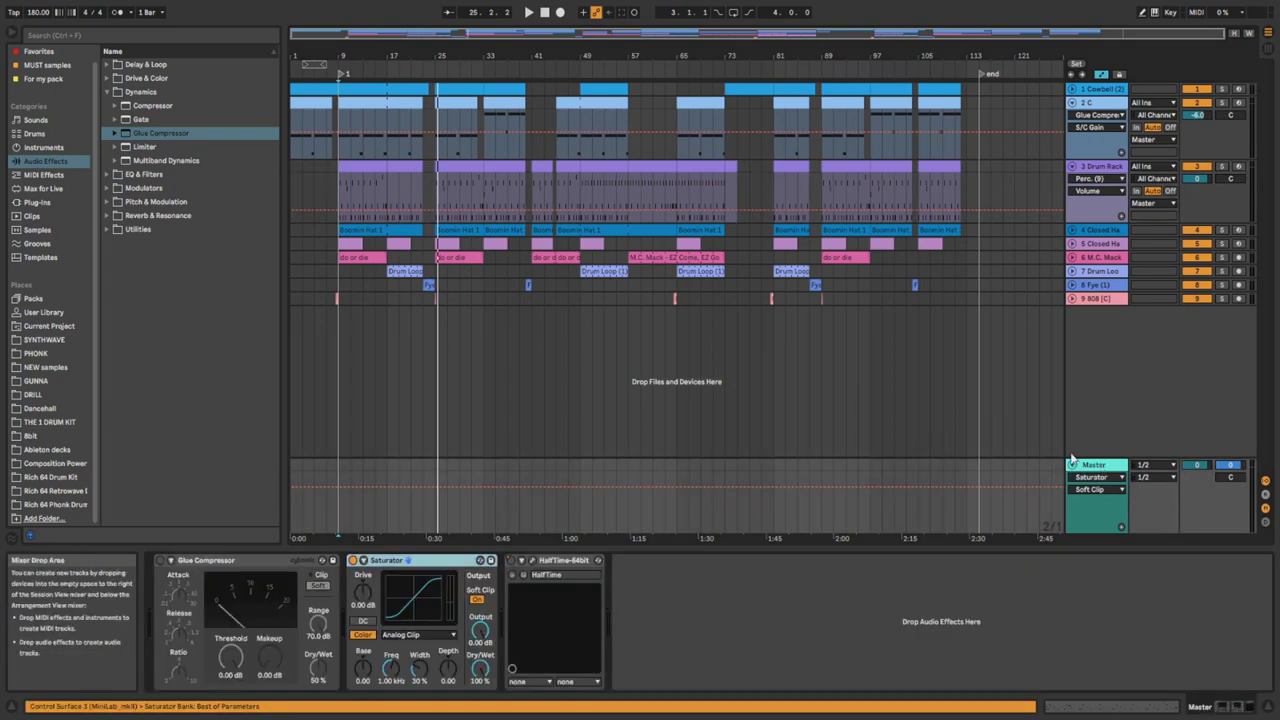
{"action": "left_click", "coordinate": [16, 2]}
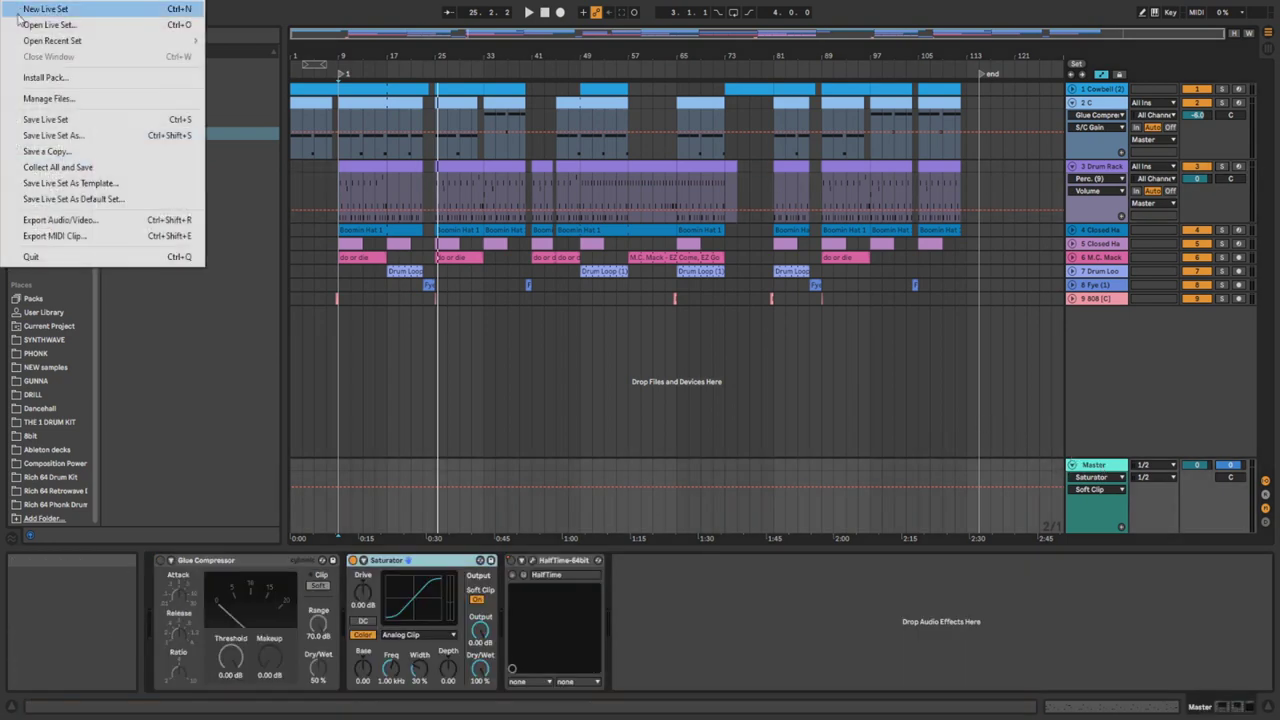
{"action": "left_click", "coordinate": [60, 219]}
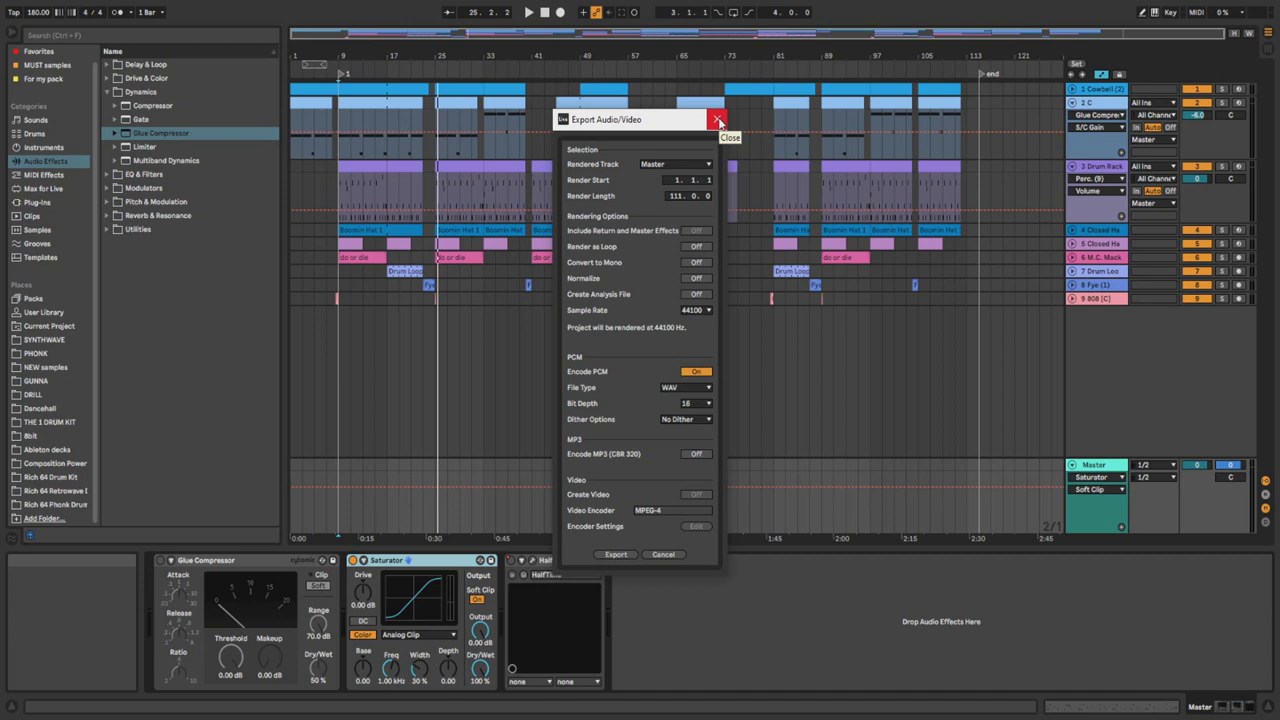
{"action": "left_click", "coordinate": [717, 121]}
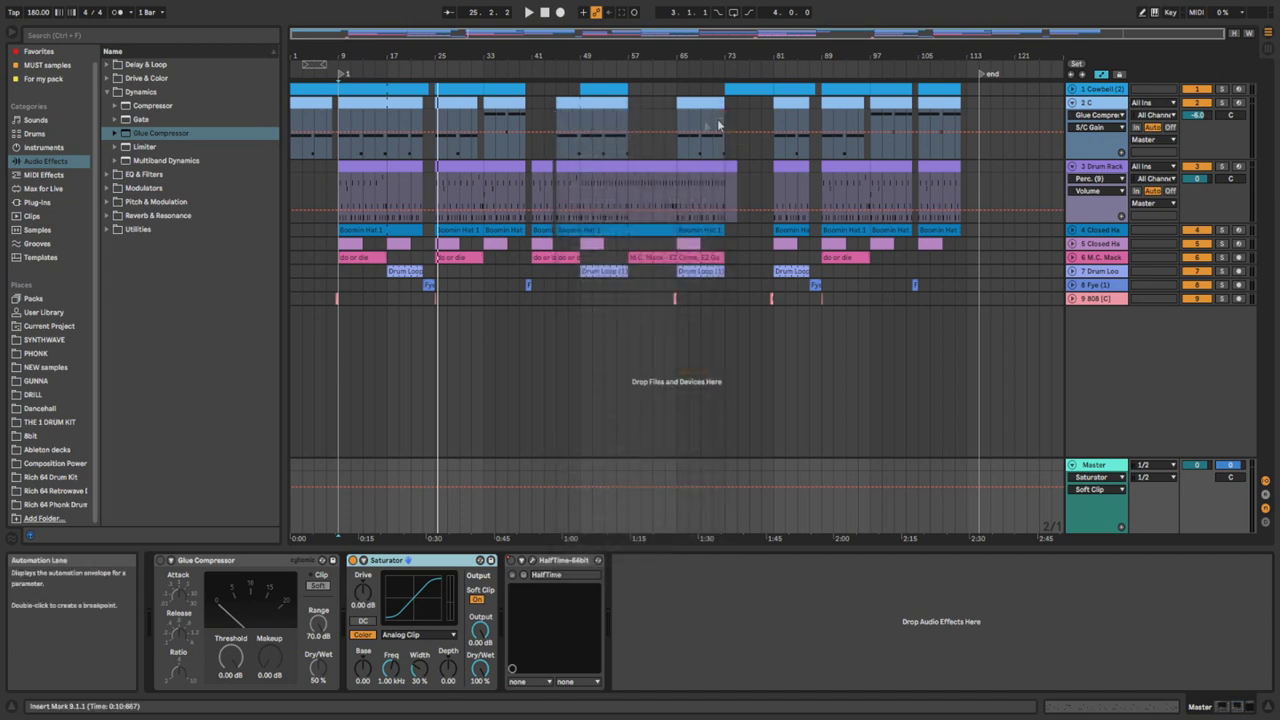
Place the insert marker at bar 25 on the C track.
{"action": "left_click", "coordinate": [434, 112]}
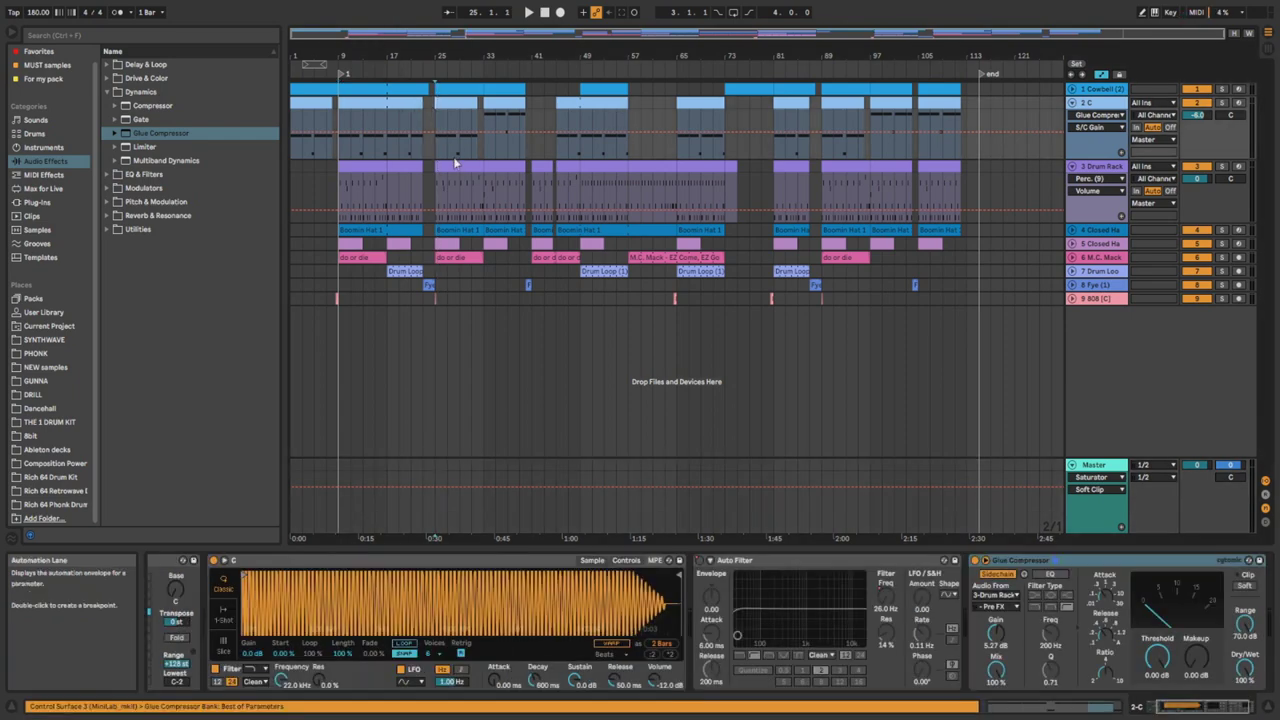